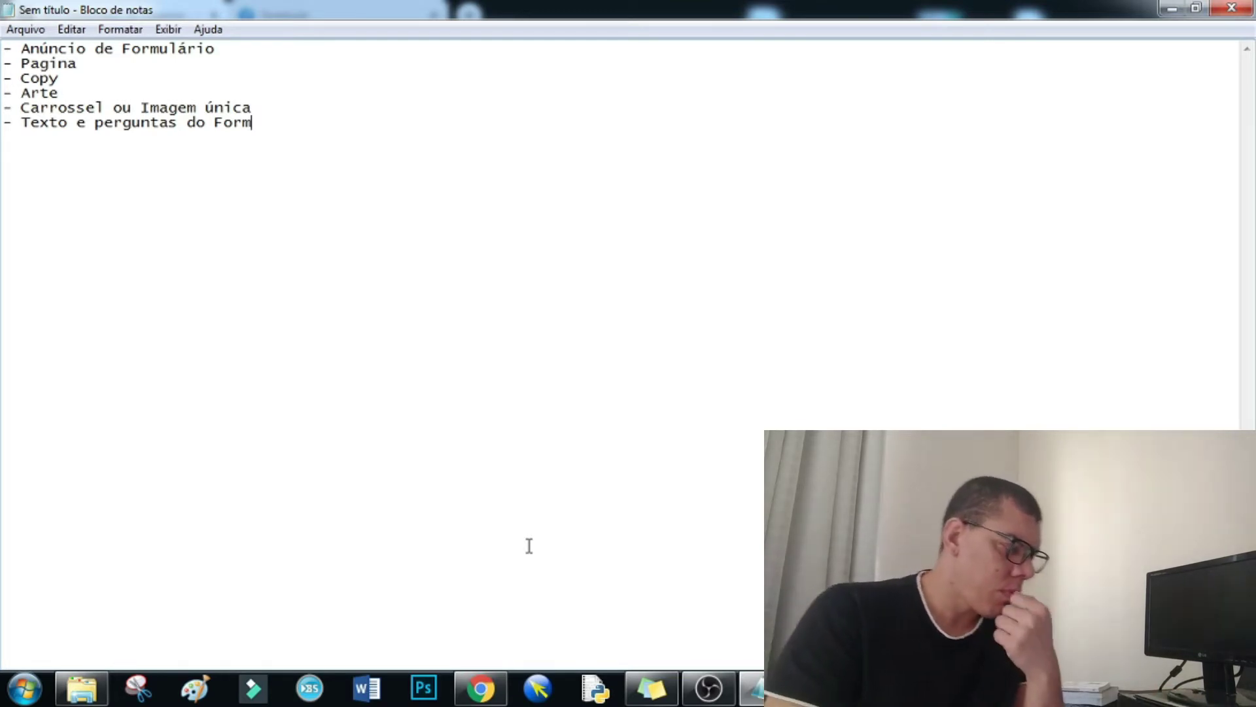
# - Add ' -' after 'Anúncio de Formulário' on the first Notepad line, then return to Ads Manager
pyautogui.click(241, 52)
pyautogui.write('-')
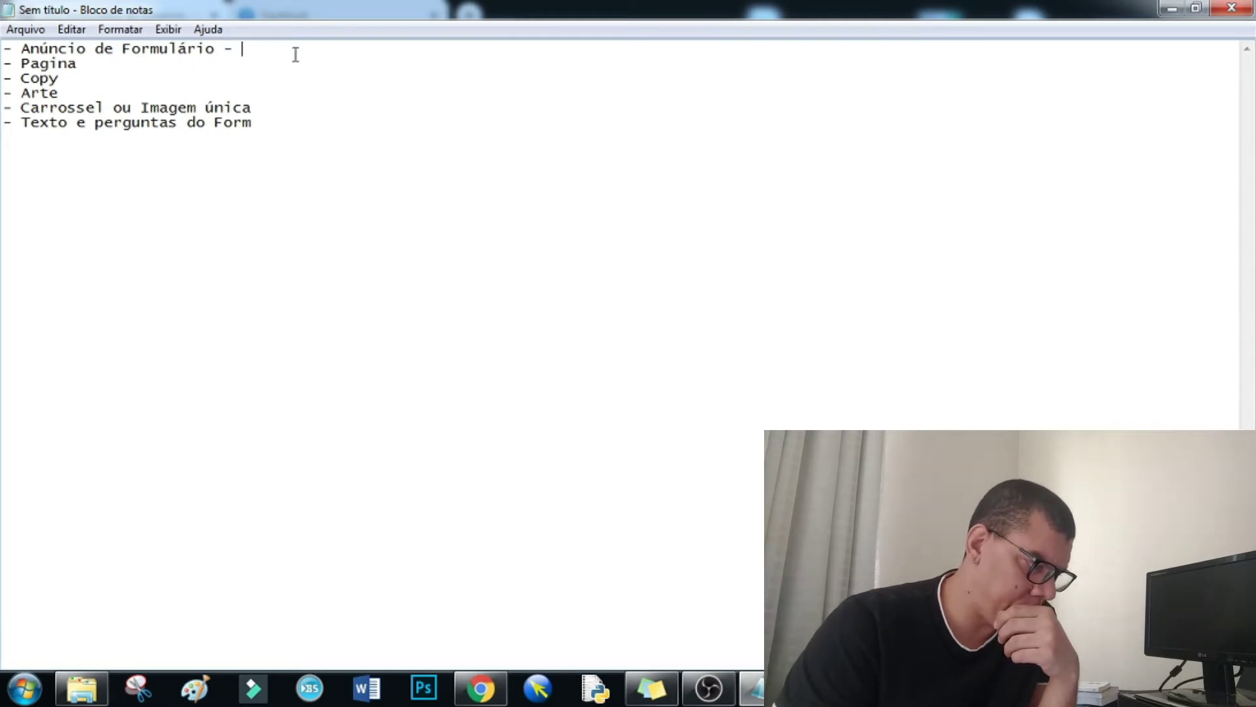
pyautogui.click(488, 695)
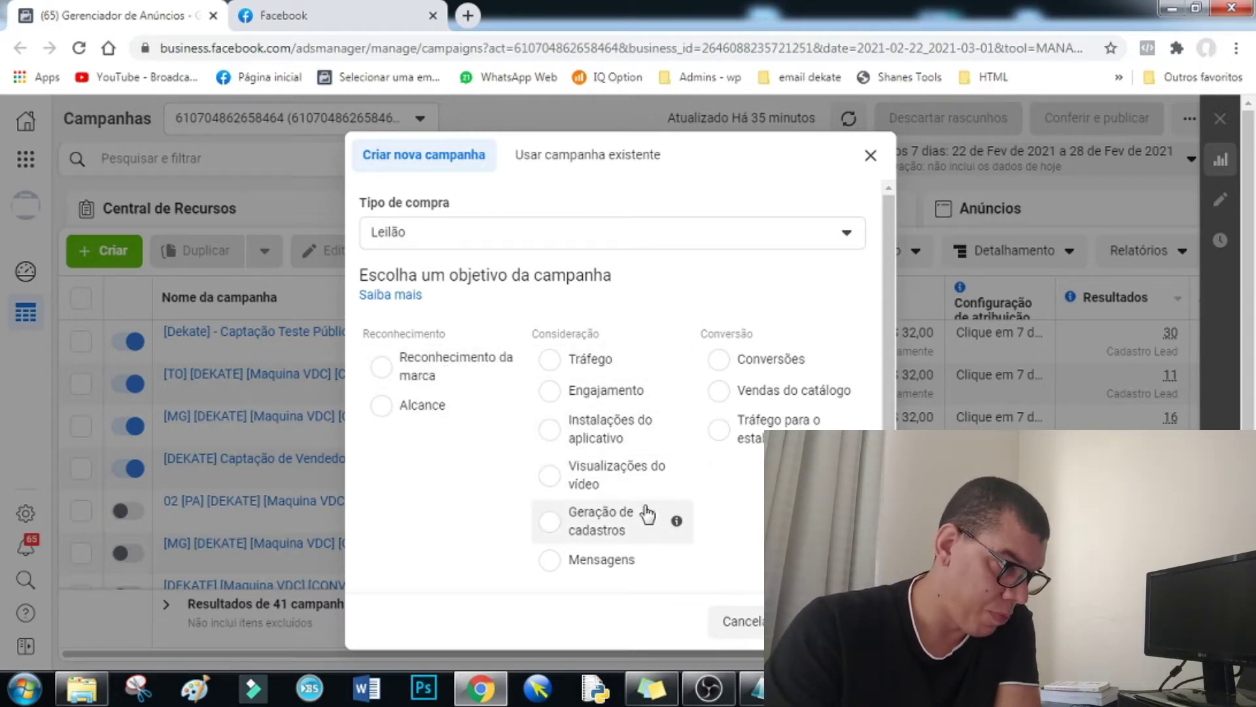
# - Pick Geração de cadastros as the objective and switch to the Venda Direta de Consorcio tab
pyautogui.scroll(-1, 645, 512)
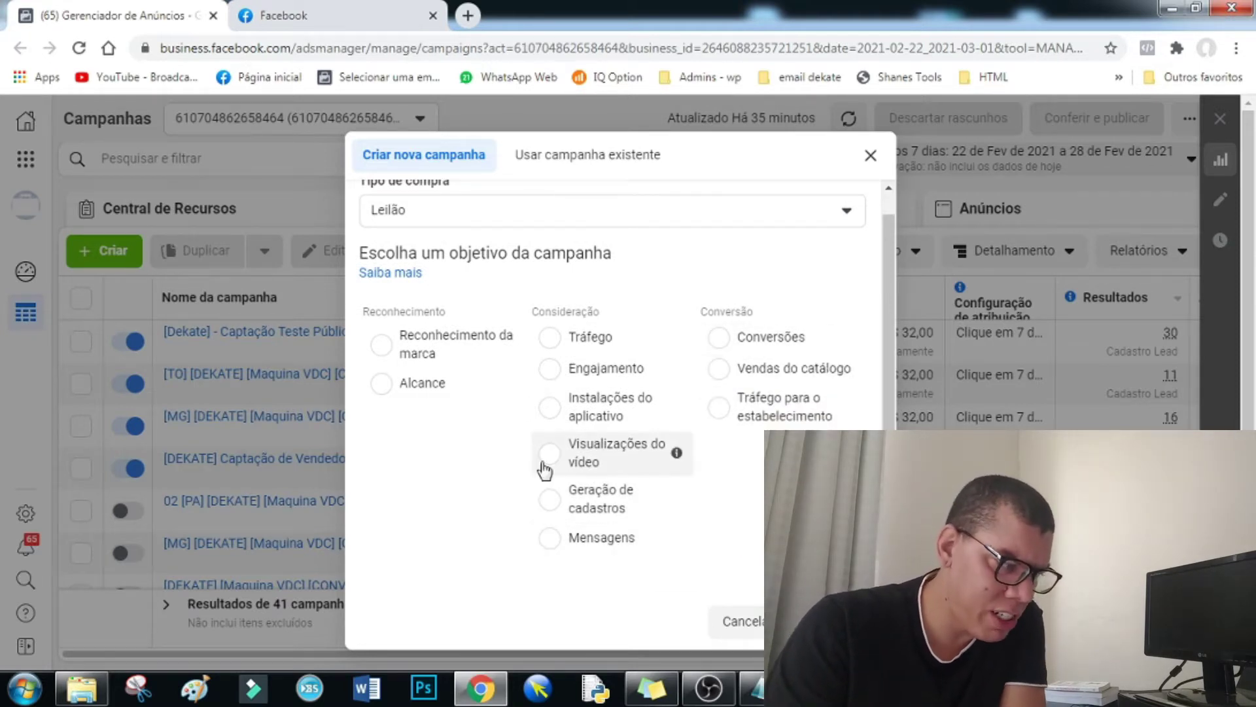
pyautogui.click(552, 519)
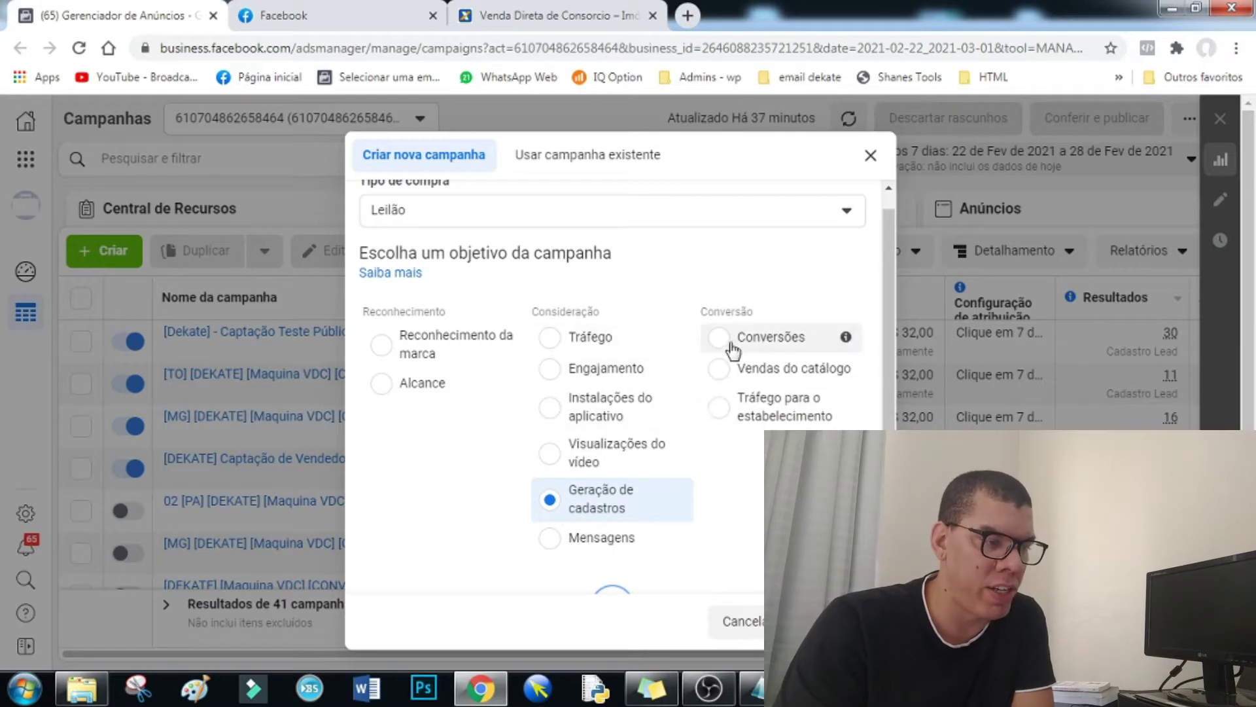
pyautogui.click(562, 24)
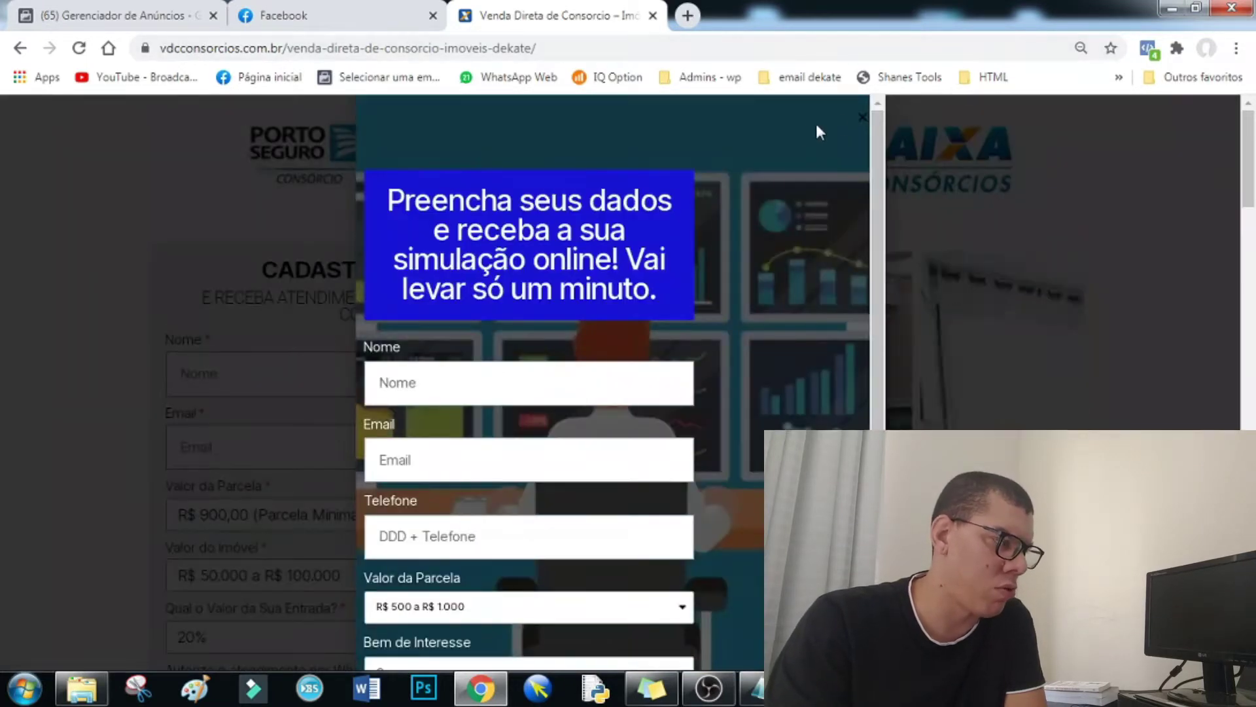
# - Close the signup popup and enter a sample name and phone number in the landing-page form
pyautogui.click(863, 117)
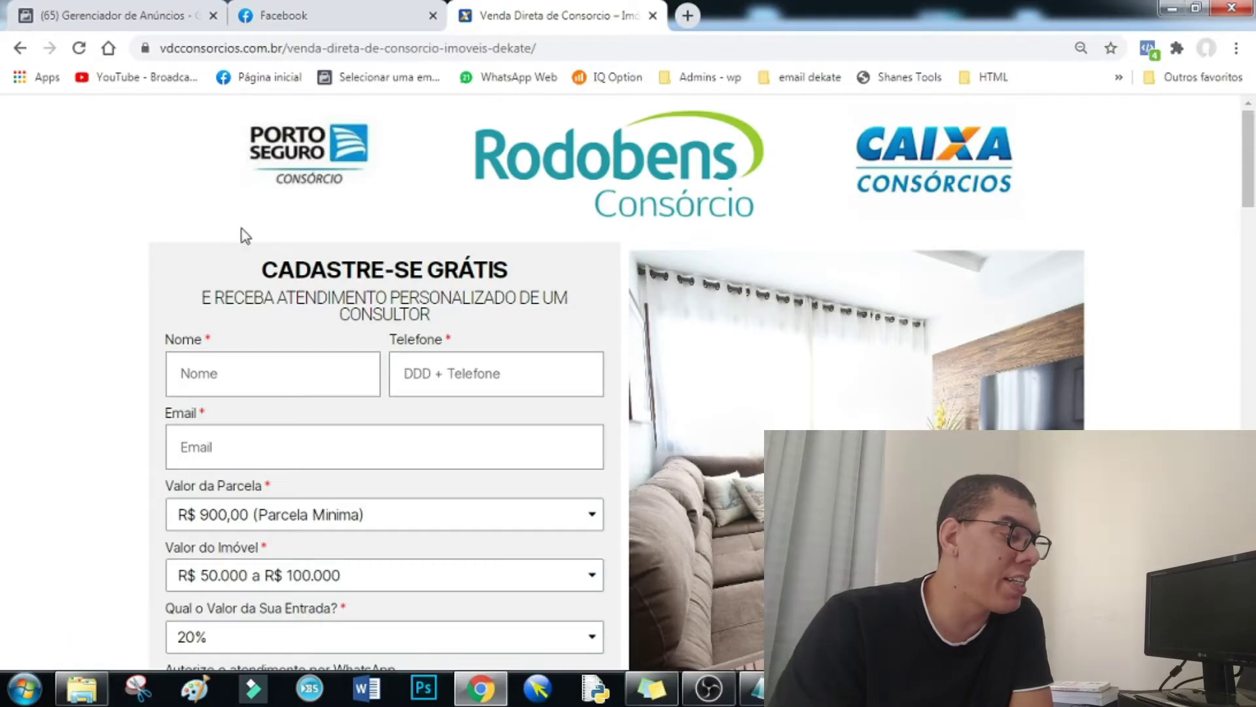
pyautogui.scroll(-3, 255, 248)
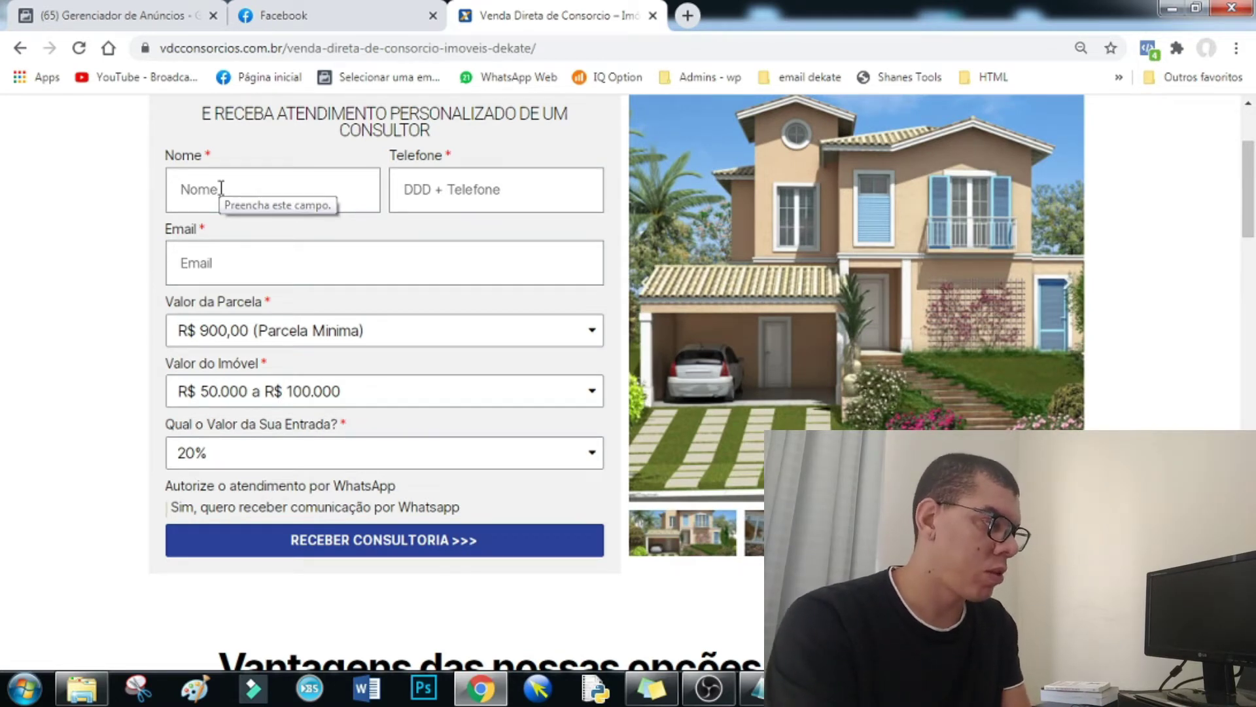
pyautogui.click(222, 189)
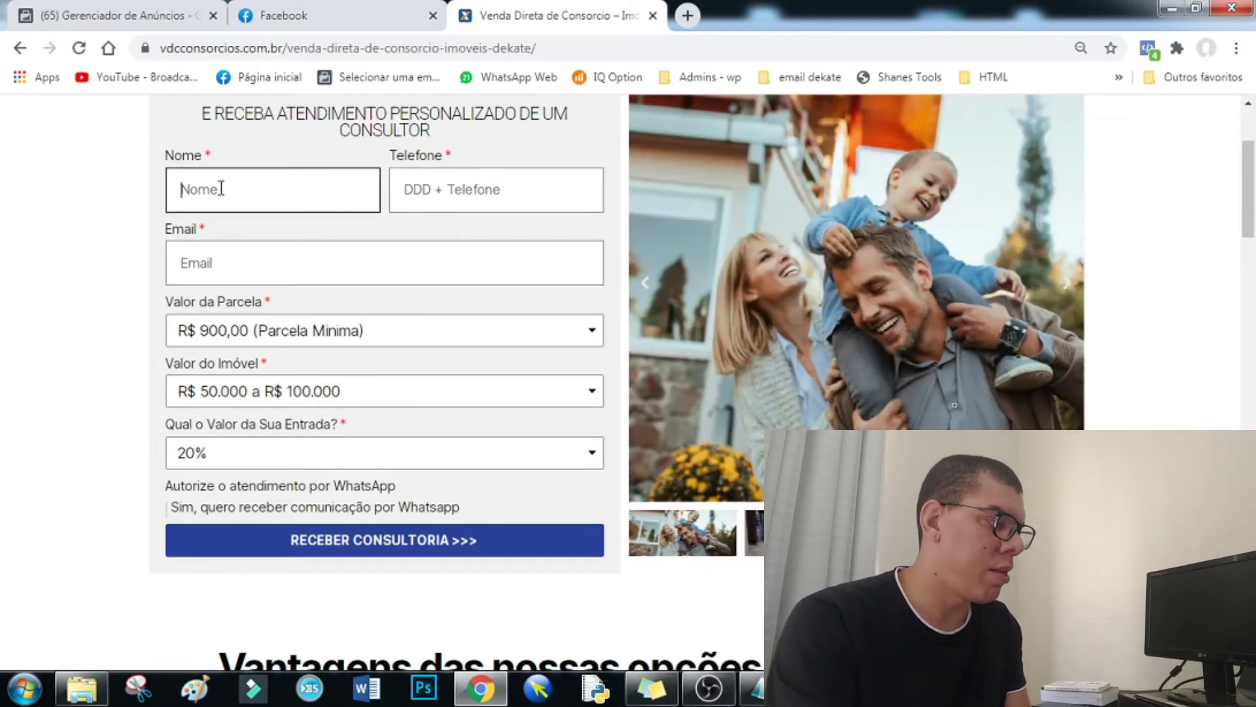
pyautogui.write('Eduardo')
pyautogui.press('Tab')
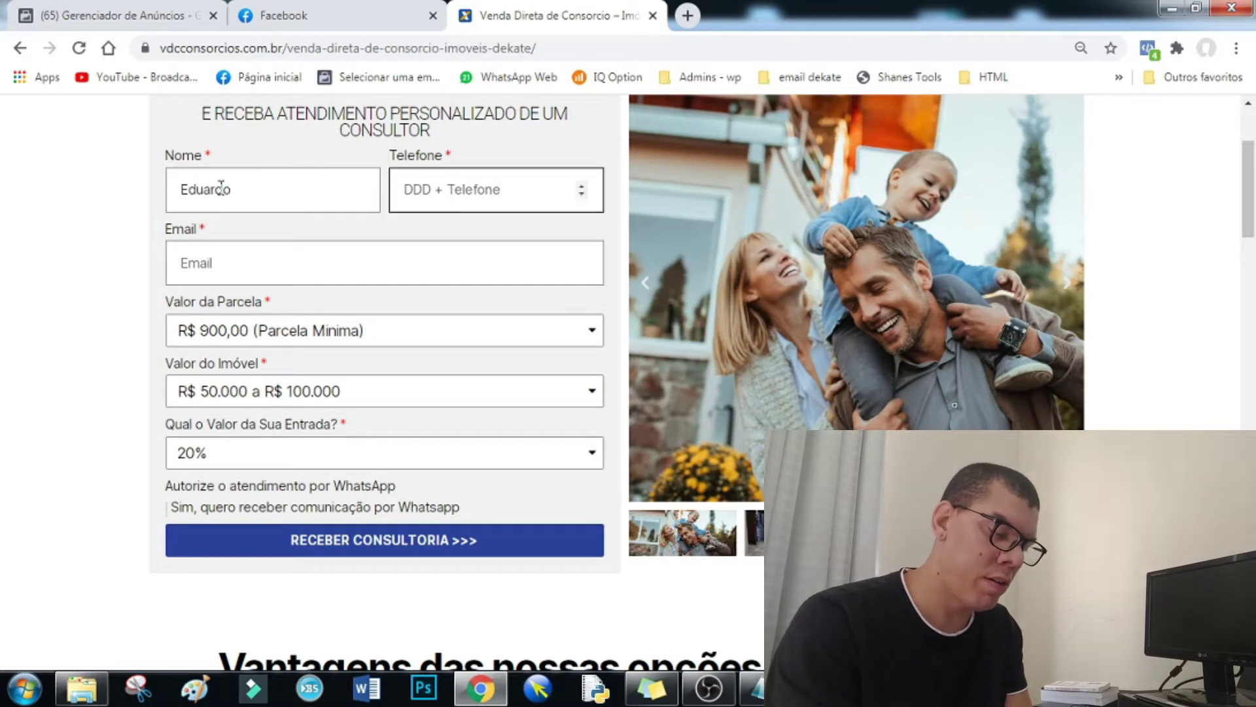
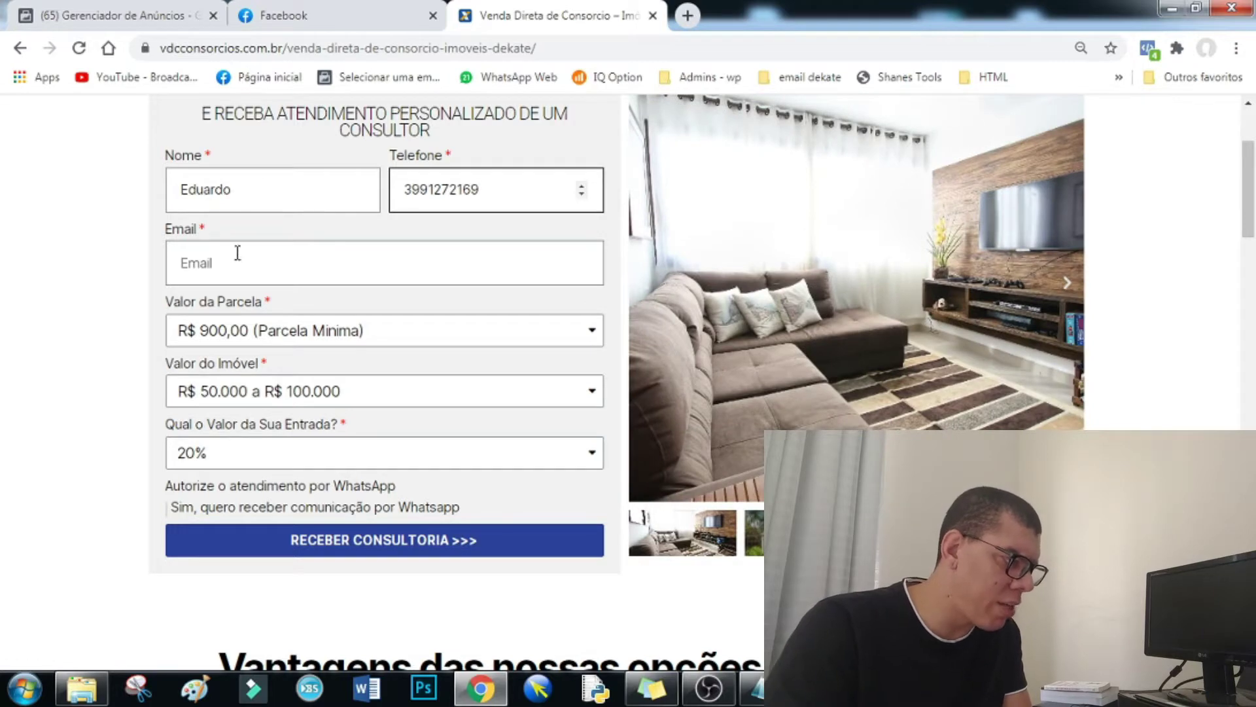
pyautogui.click(233, 263)
# - Choose R$ 4.000 a R$ 5.000 instalment, R$ 1.000.000 a R$ 2.000.000 property and 40% entry; check pixels
pyautogui.click(303, 332)
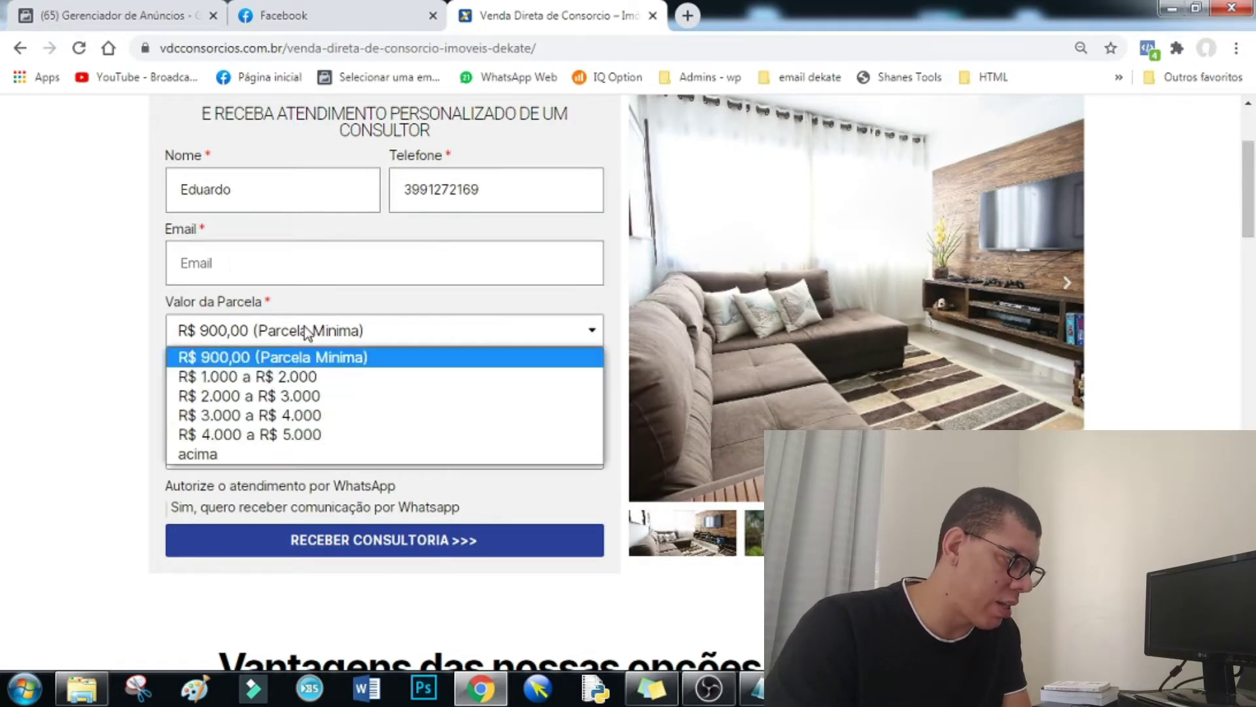
pyautogui.click(262, 435)
pyautogui.click(263, 399)
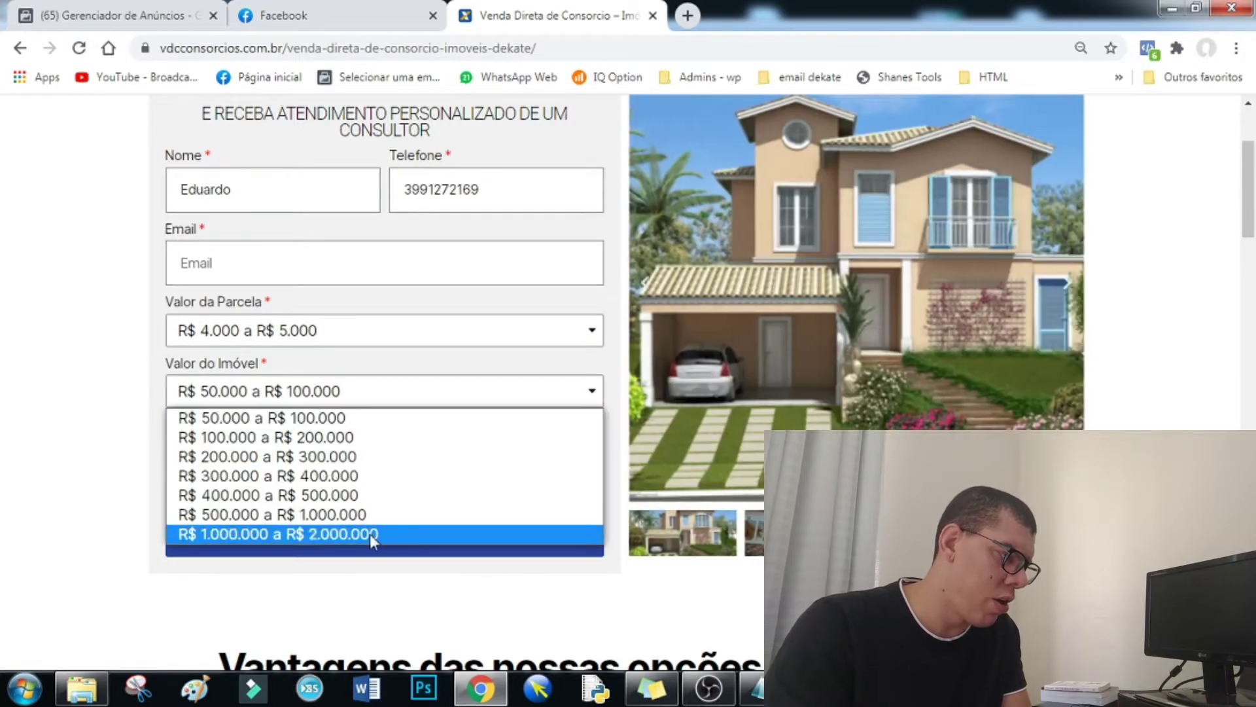
pyautogui.click(371, 532)
pyautogui.click(285, 466)
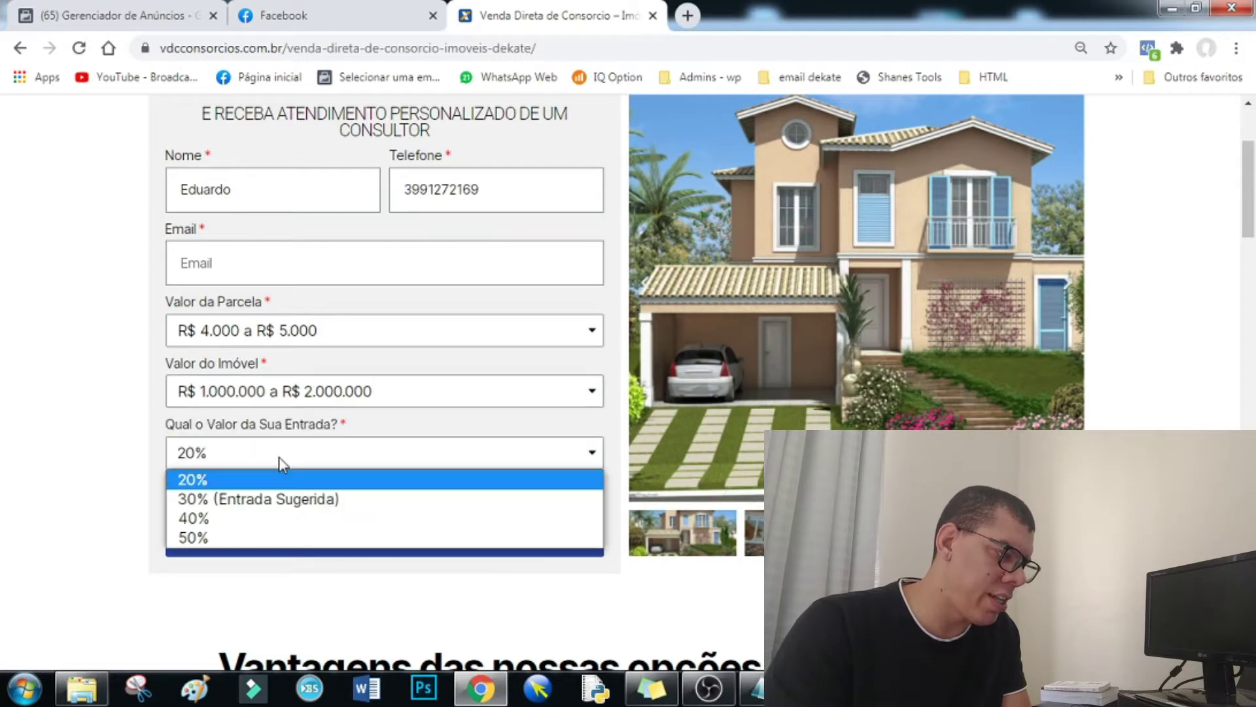
pyautogui.click(219, 521)
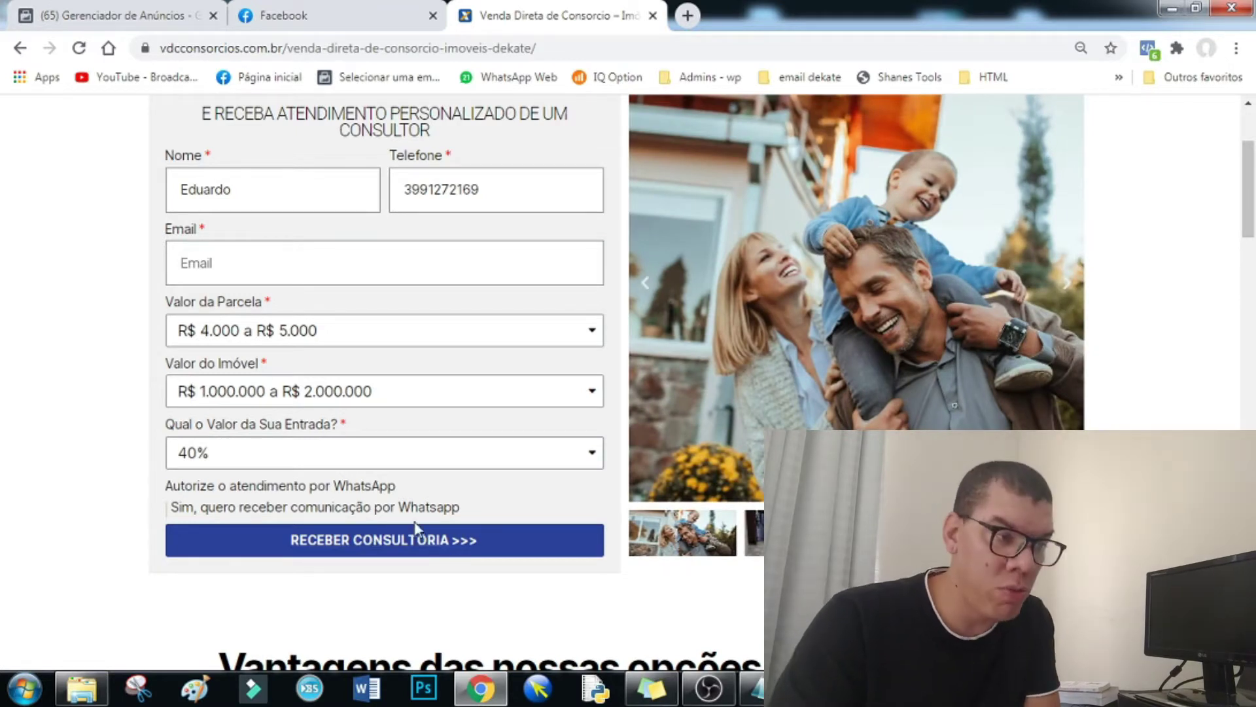
pyautogui.click(1150, 50)
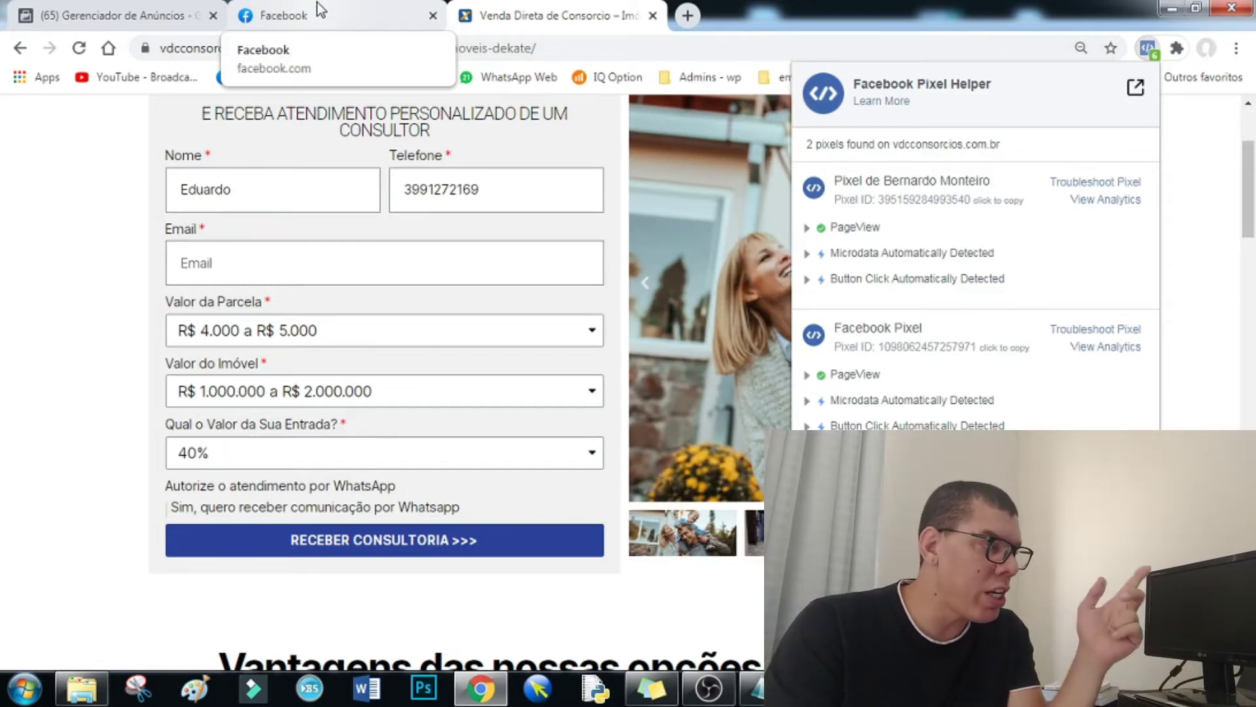
# - After reviewing the 2 detected pixels, go back through Facebook to the Gerenciador de Anúncios tab
pyautogui.click(318, 5)
pyautogui.click(157, 29)
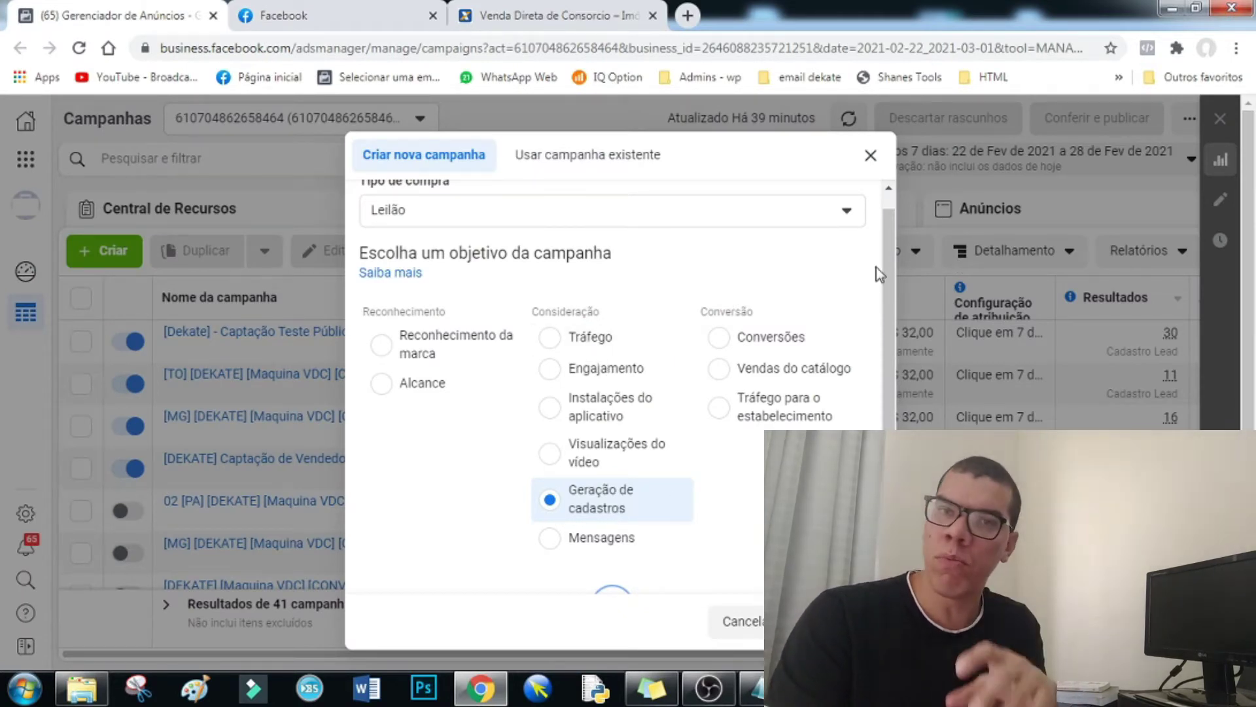
# - Leave Geração de cadastros selected in the objective dialog and switch to Notepad
pyautogui.moveTo(890, 265); pyautogui.dragTo(893, 278)
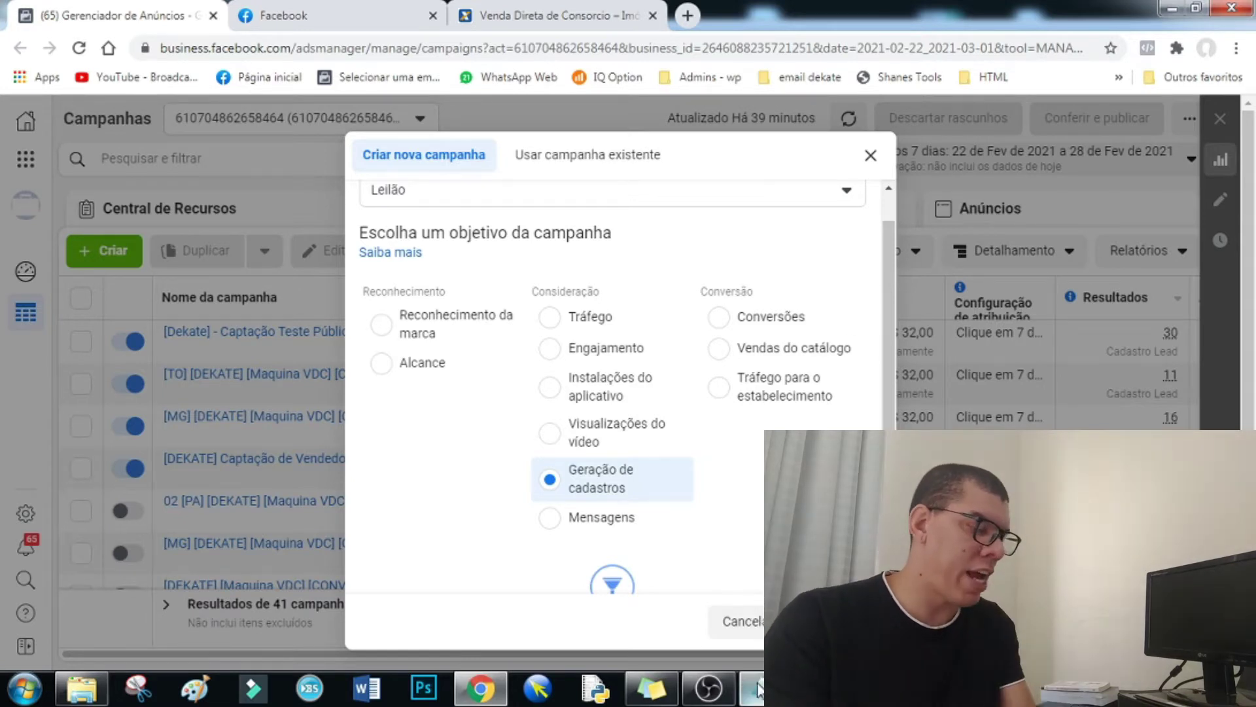
pyautogui.hotkey('alt', 'Tab')
# - Add the line 'Conversão x Fomrulário' below the first note, with blank lines around it
pyautogui.press('Return')
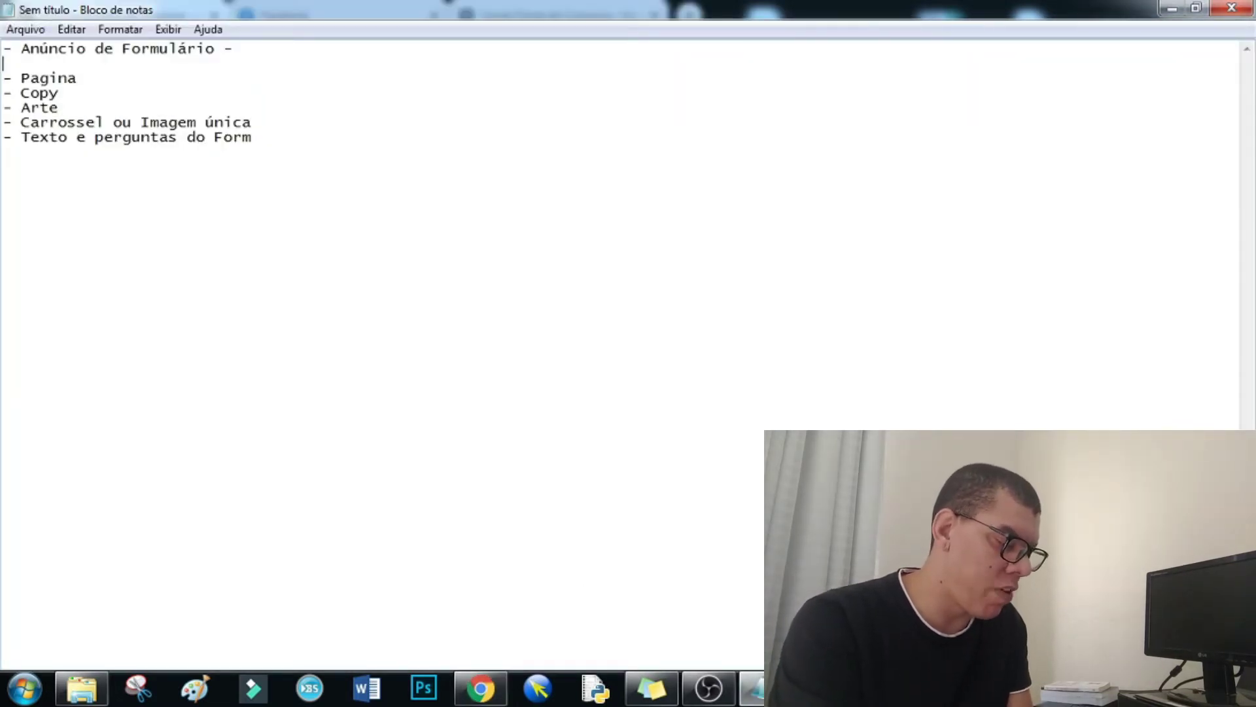
pyautogui.write('Conversão')
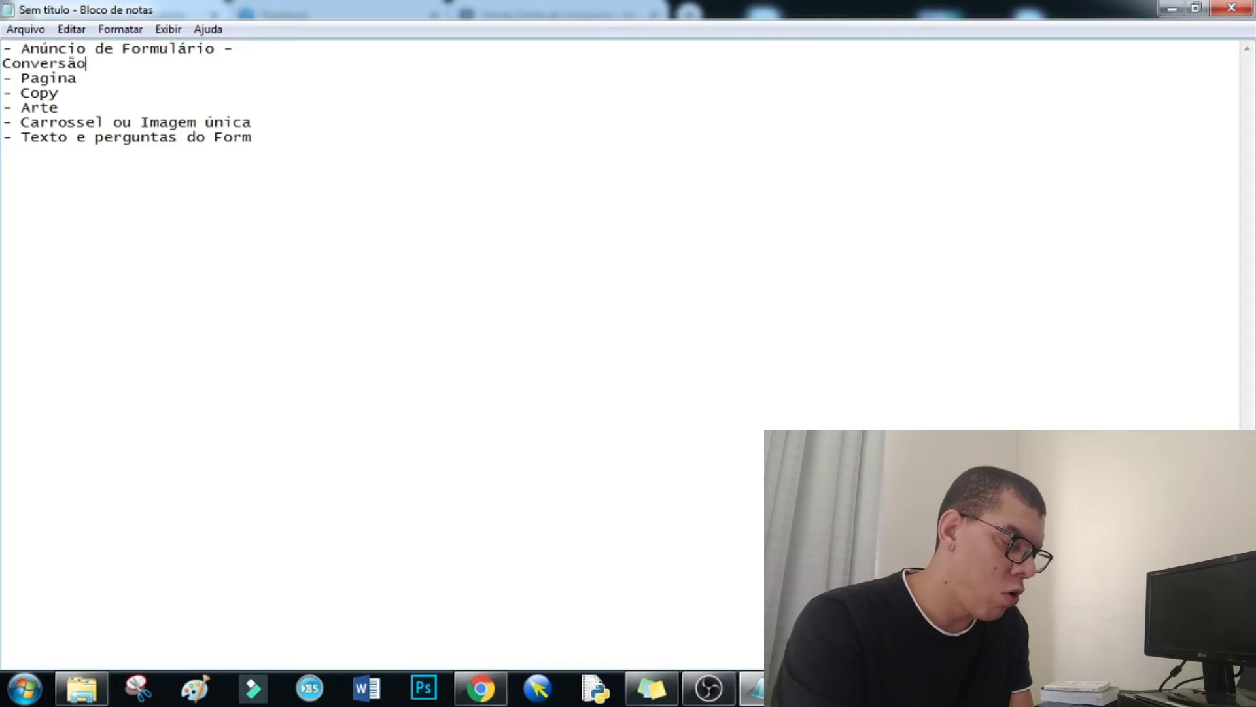
pyautogui.write(' x Fomrulári')
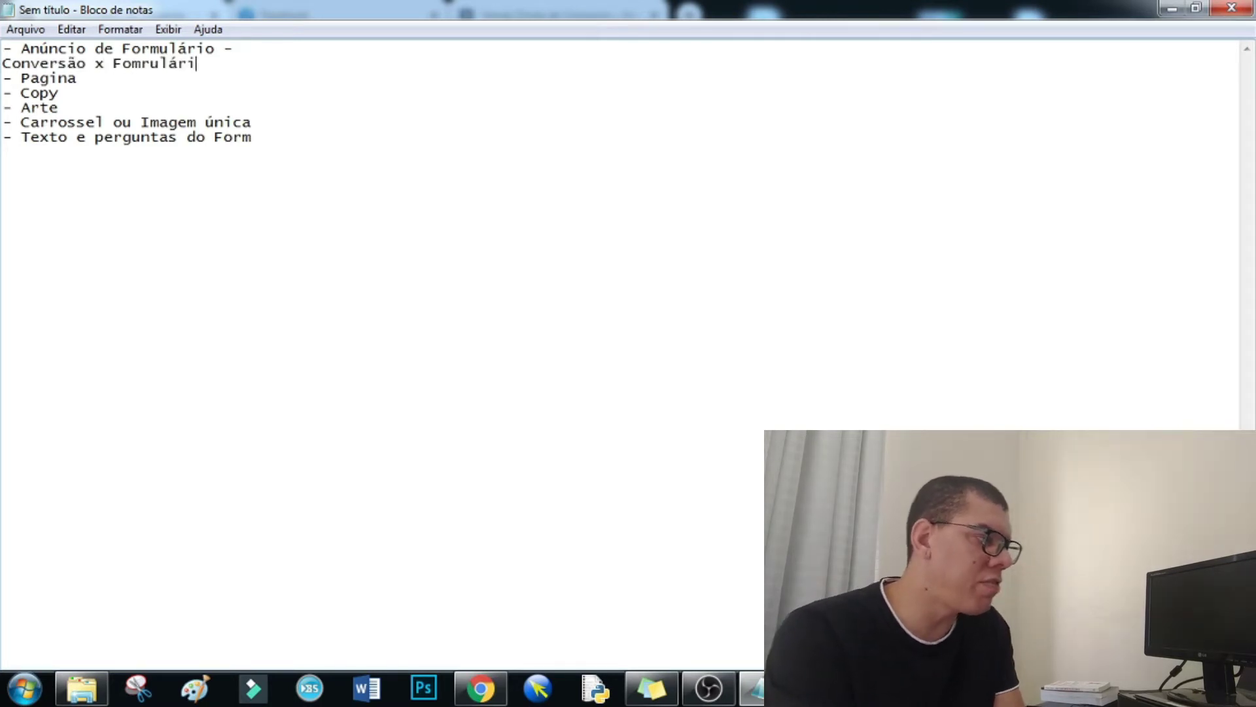
pyautogui.write('o')
pyautogui.press('Return')
pyautogui.press('Return')
pyautogui.press('Return')
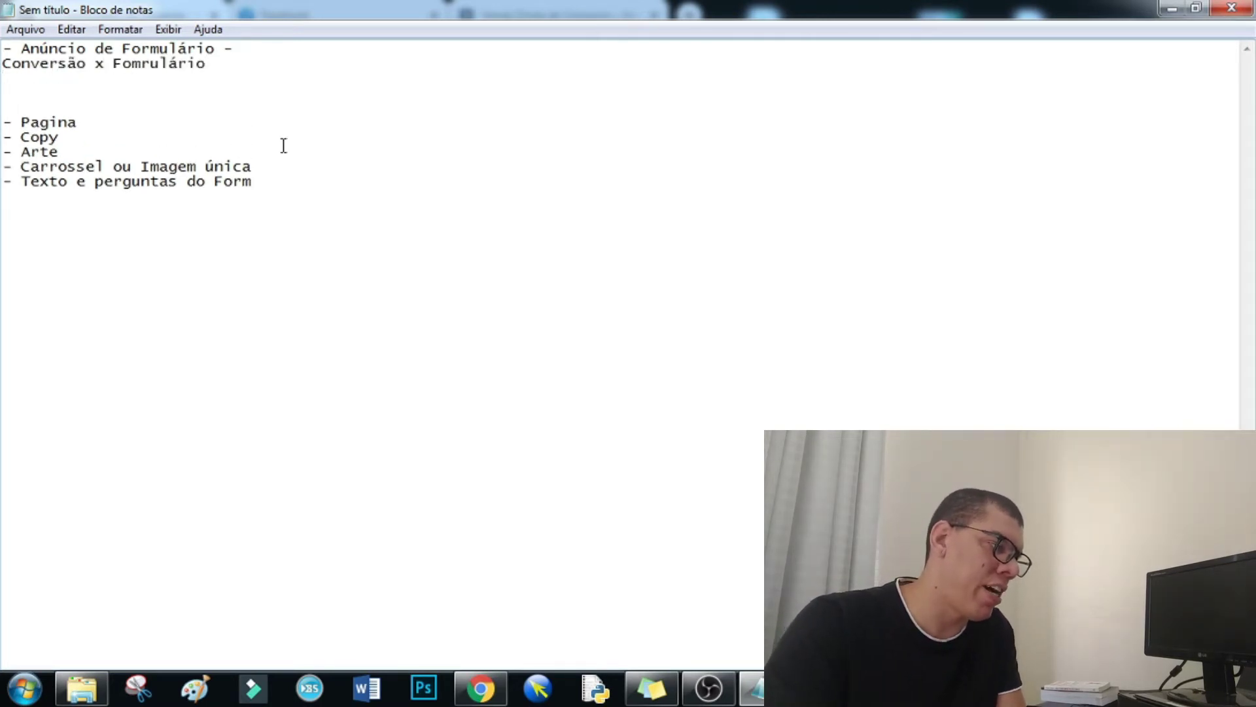
pyautogui.press('Return')
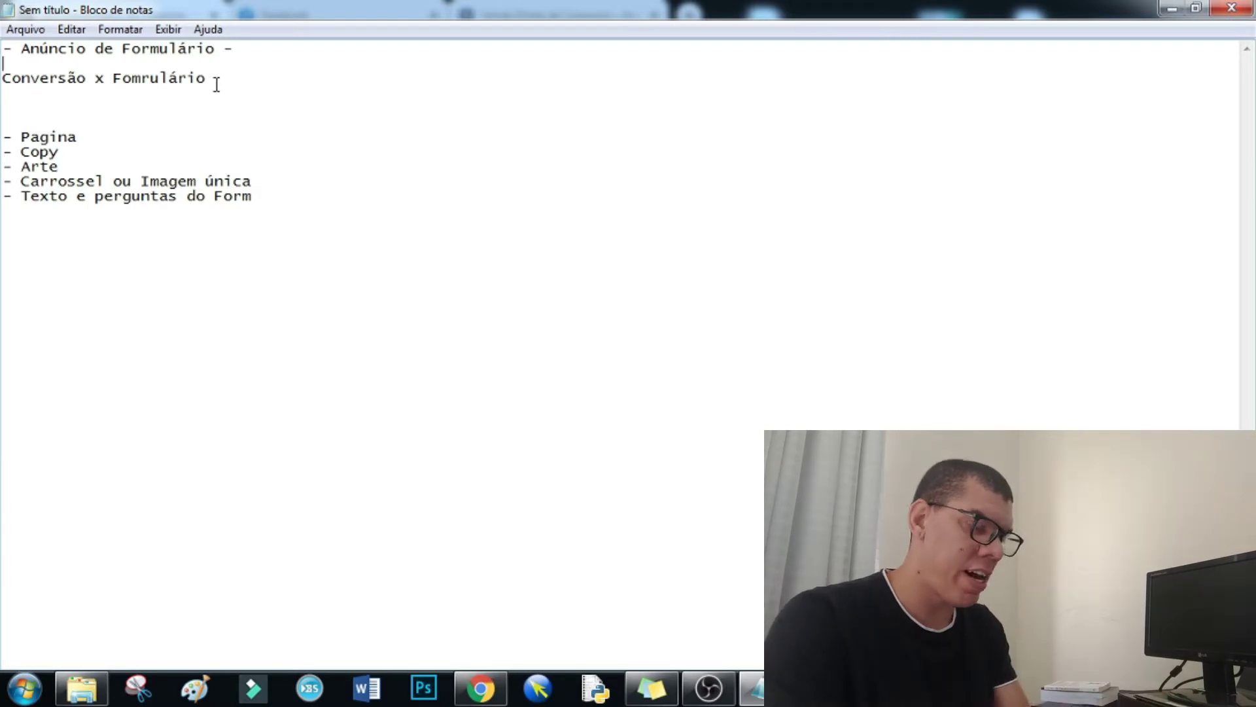
# - Insert 'Formulário -', 'Pagina' and 'Formulário' lines above it, then return to Ads Manager
pyautogui.press('Return')
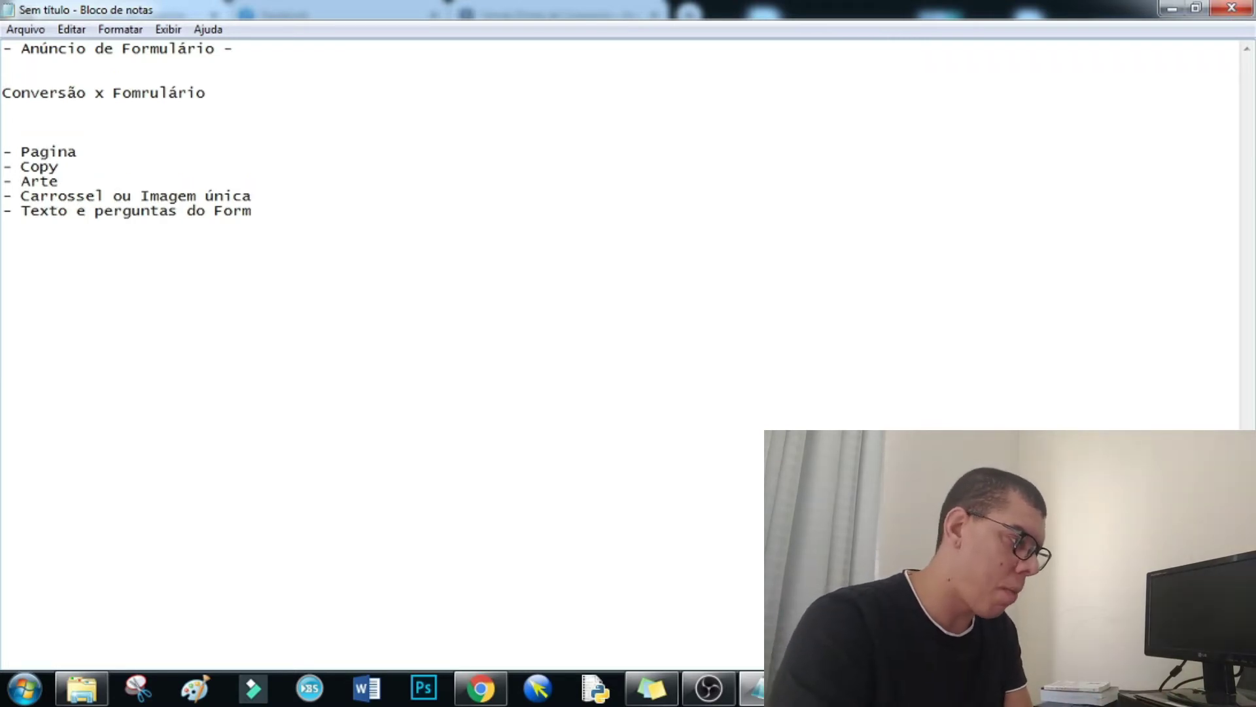
pyautogui.write('Formulário -')
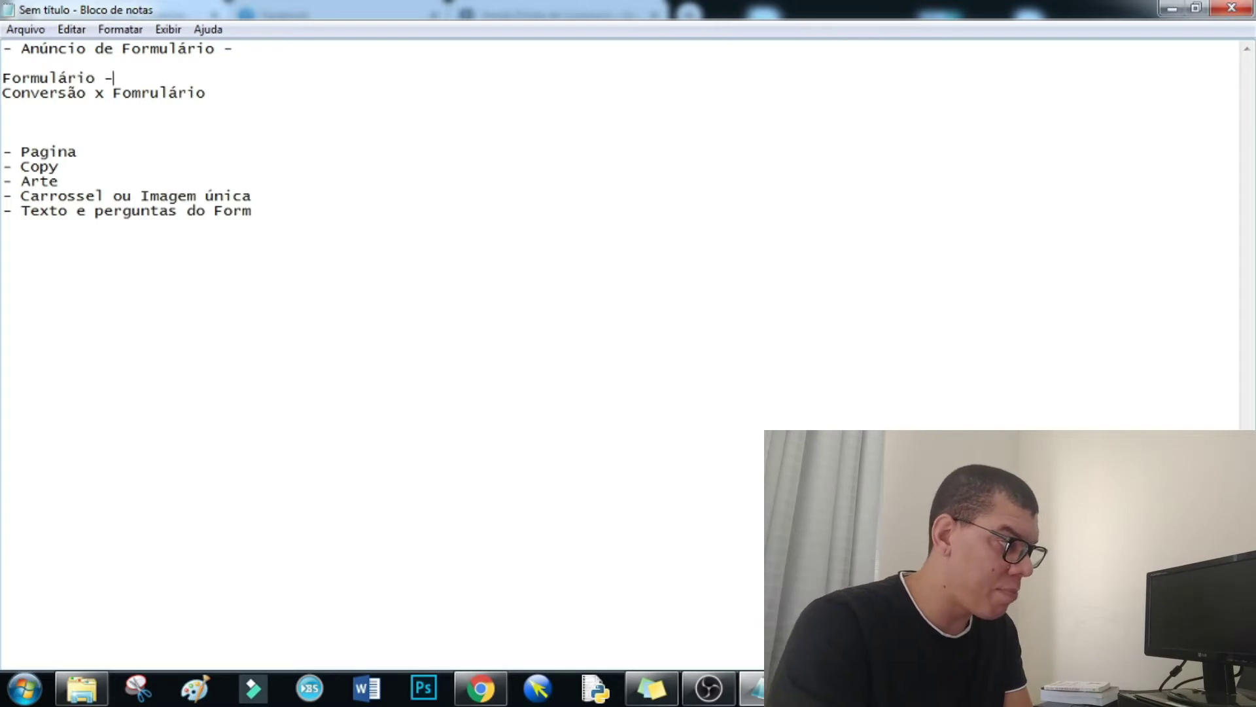
pyautogui.press('Return')
pyautogui.press('Return')
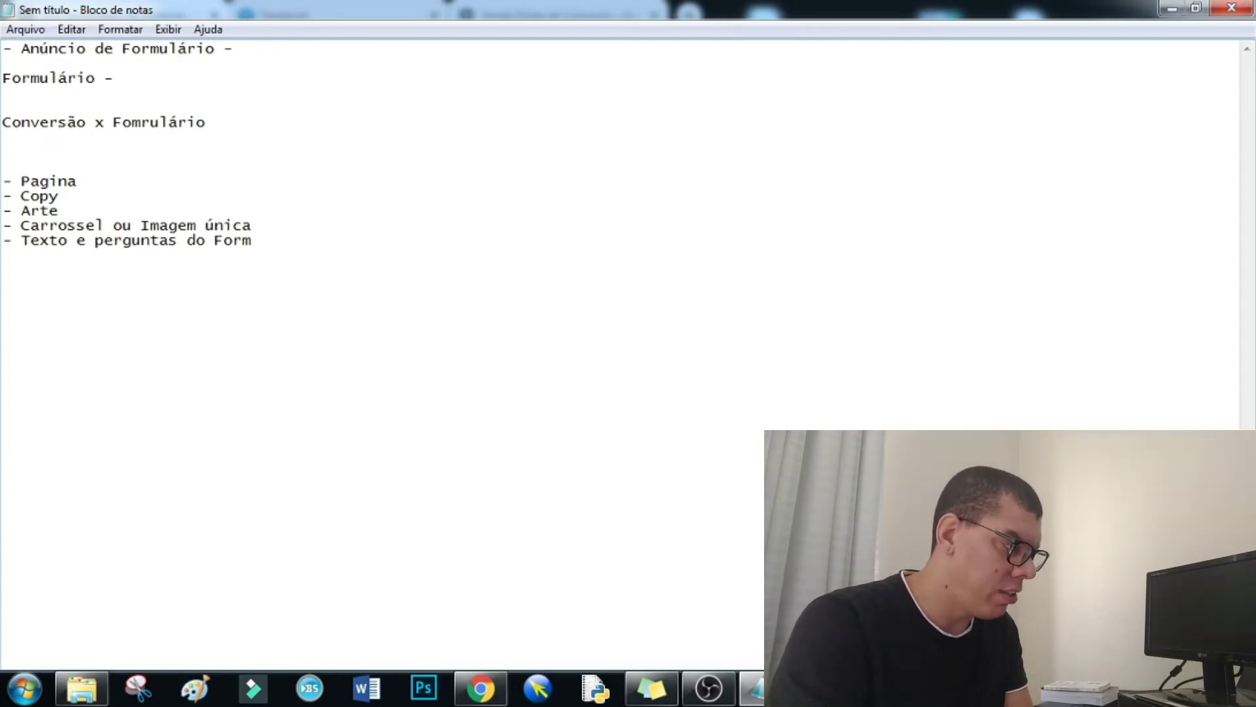
pyautogui.write('Pagina')
pyautogui.press('Return')
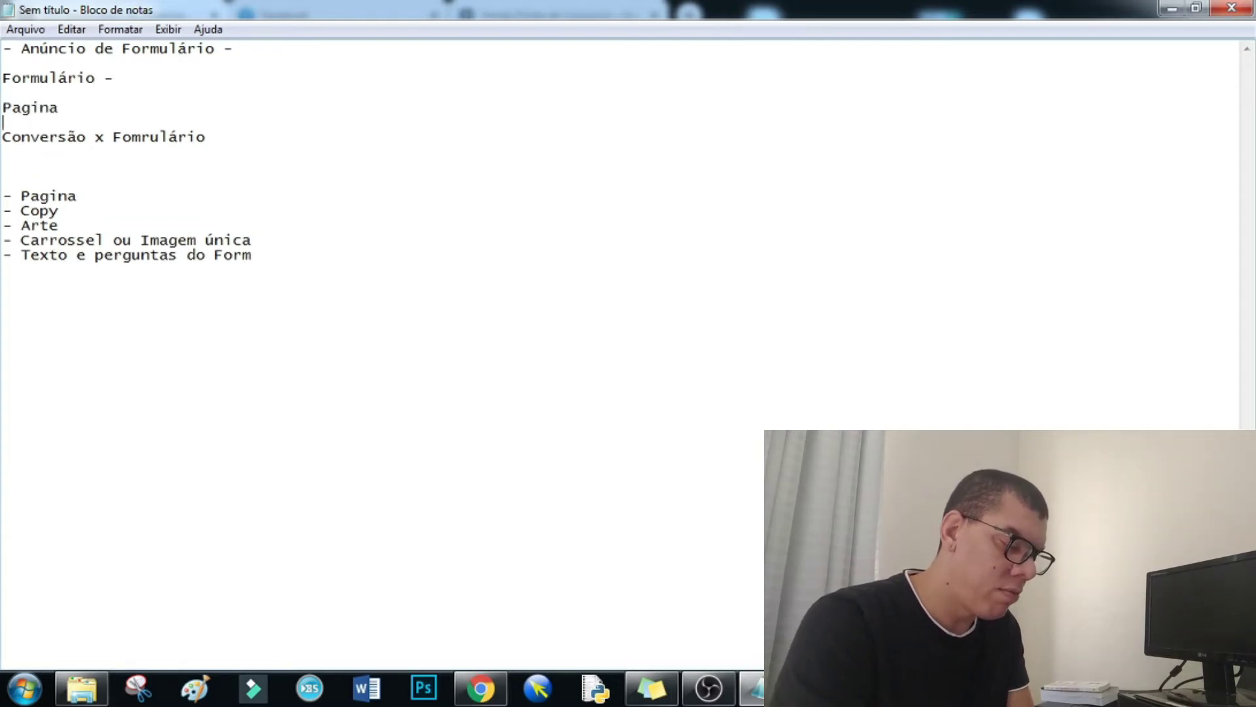
pyautogui.write('Formula')
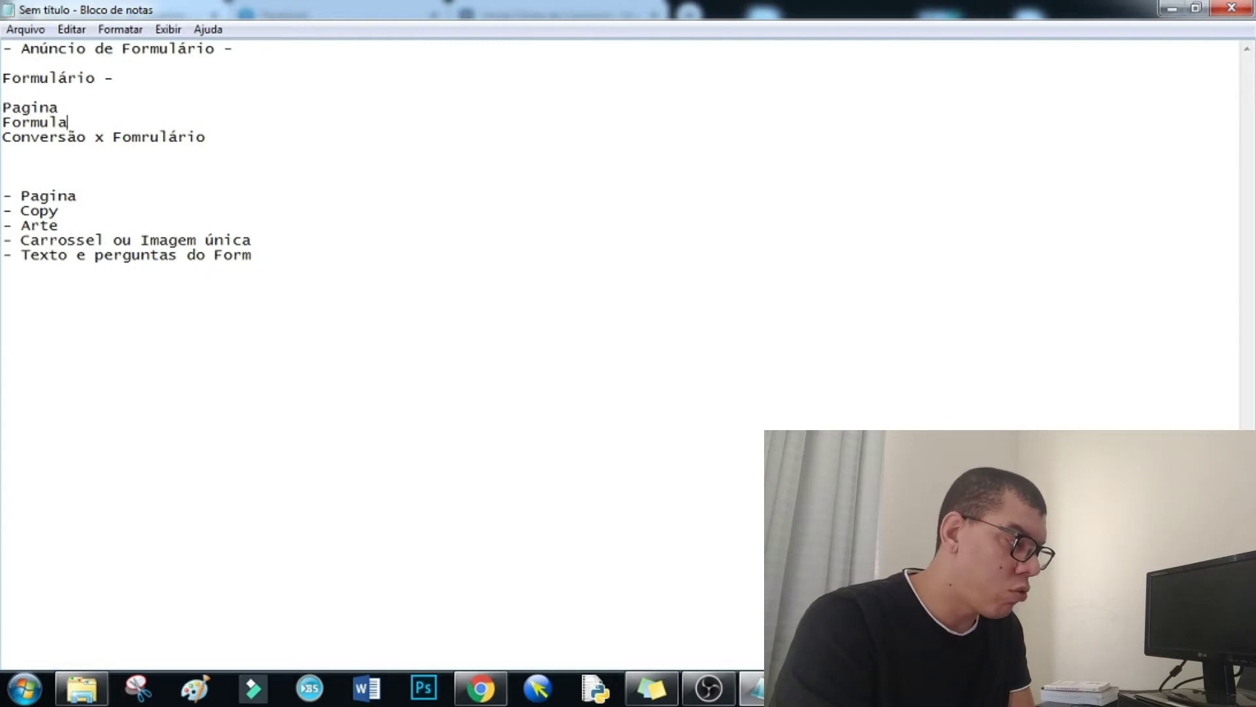
pyautogui.write('ário')
pyautogui.press('Return')
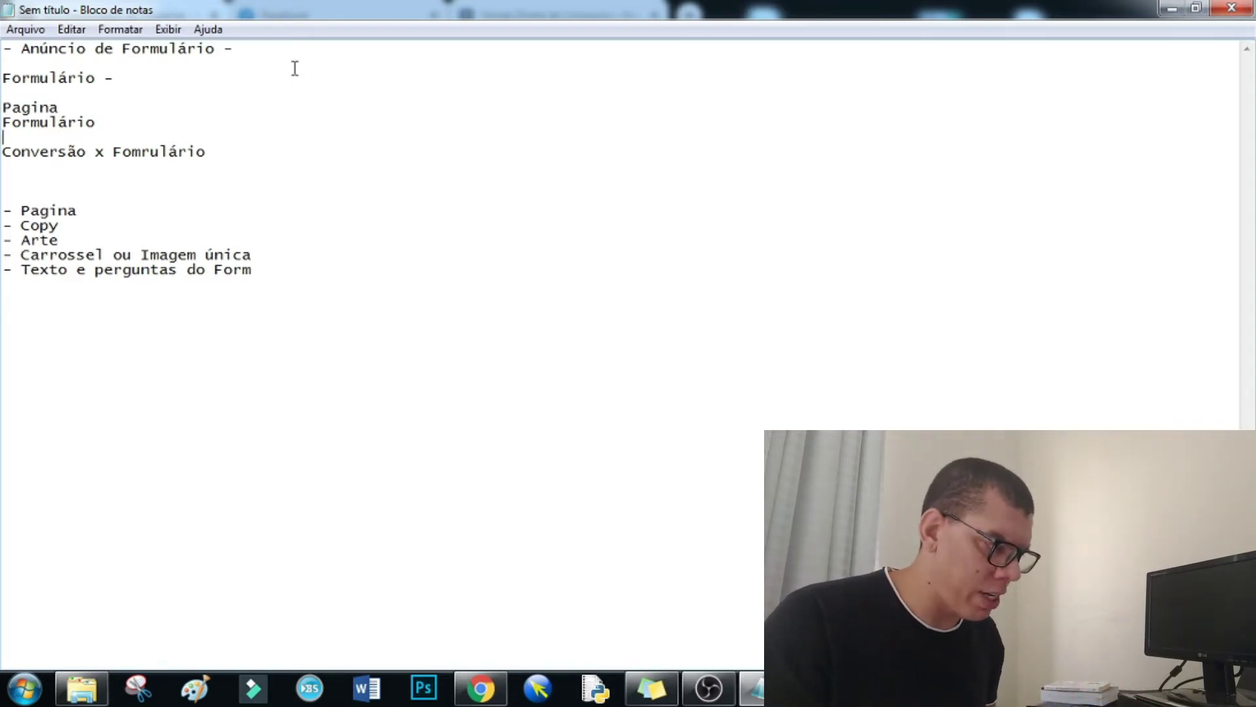
pyautogui.click(481, 687)
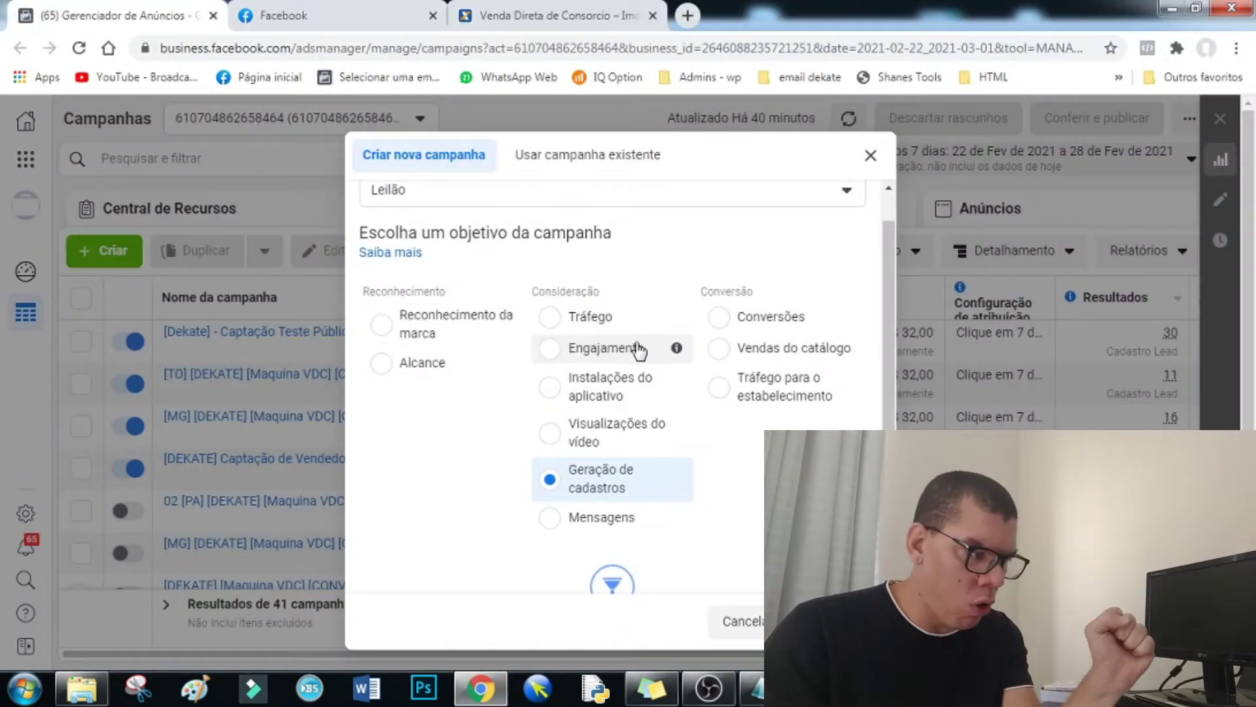
pyautogui.scroll(-2, 745, 414)
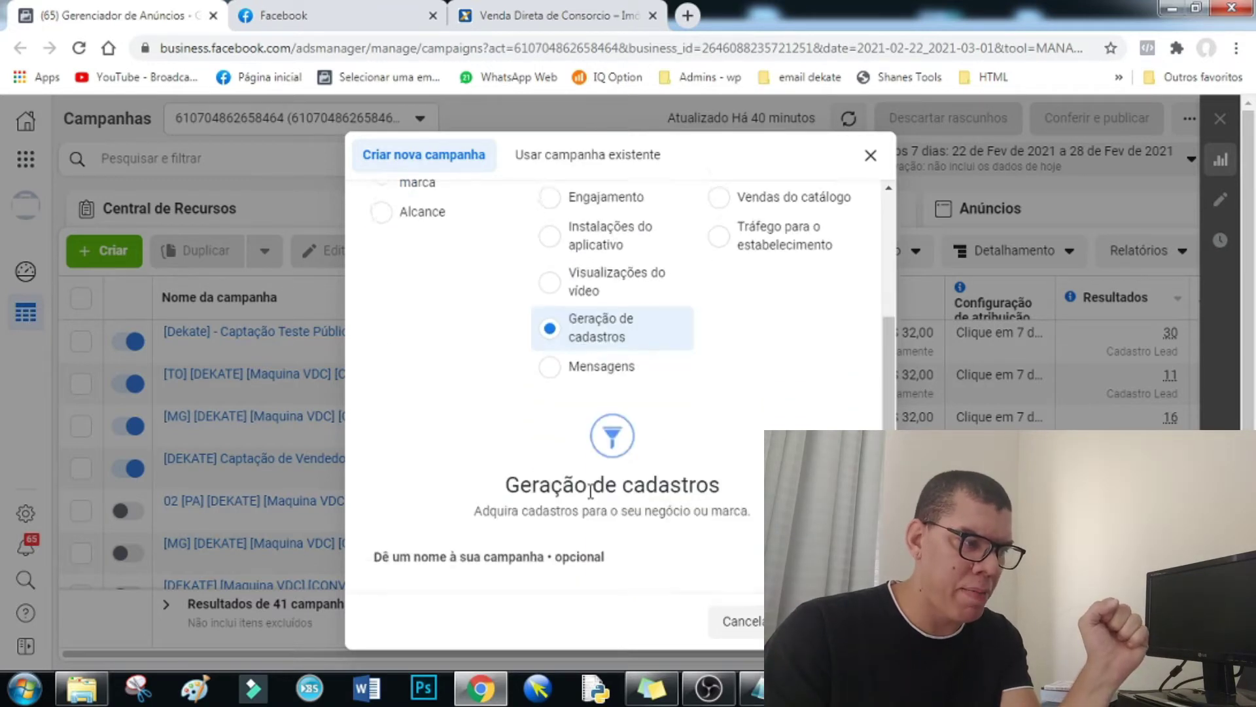
pyautogui.moveTo(677, 363)
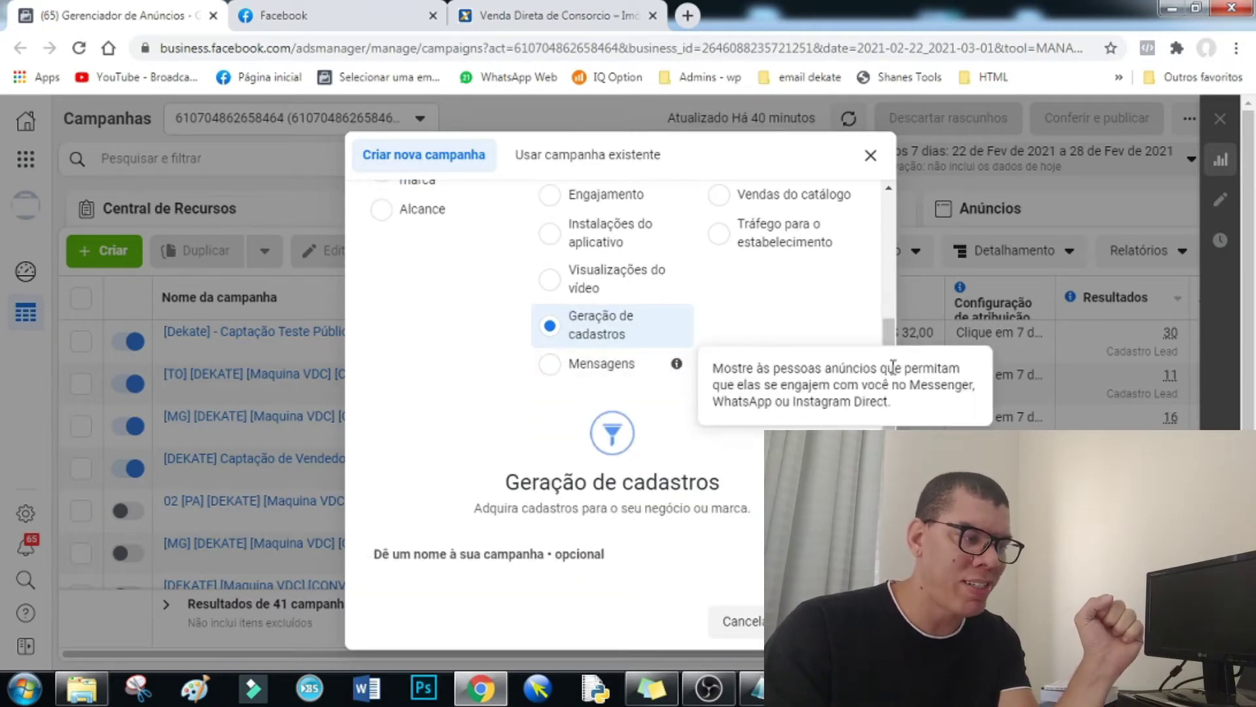
pyautogui.moveTo(891, 338); pyautogui.dragTo(890, 257)
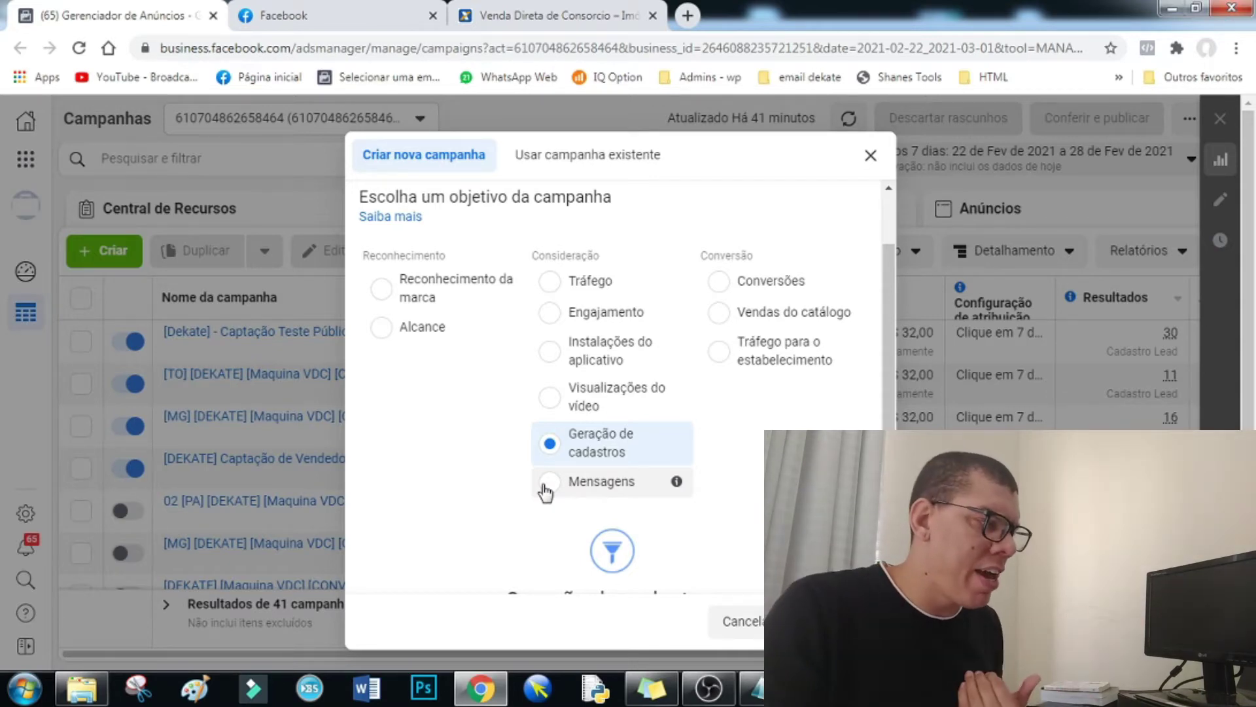
# - Scroll through the VDC Consórcios page and its filled signup form, then move to the Facebook tab
pyautogui.click(556, 15)
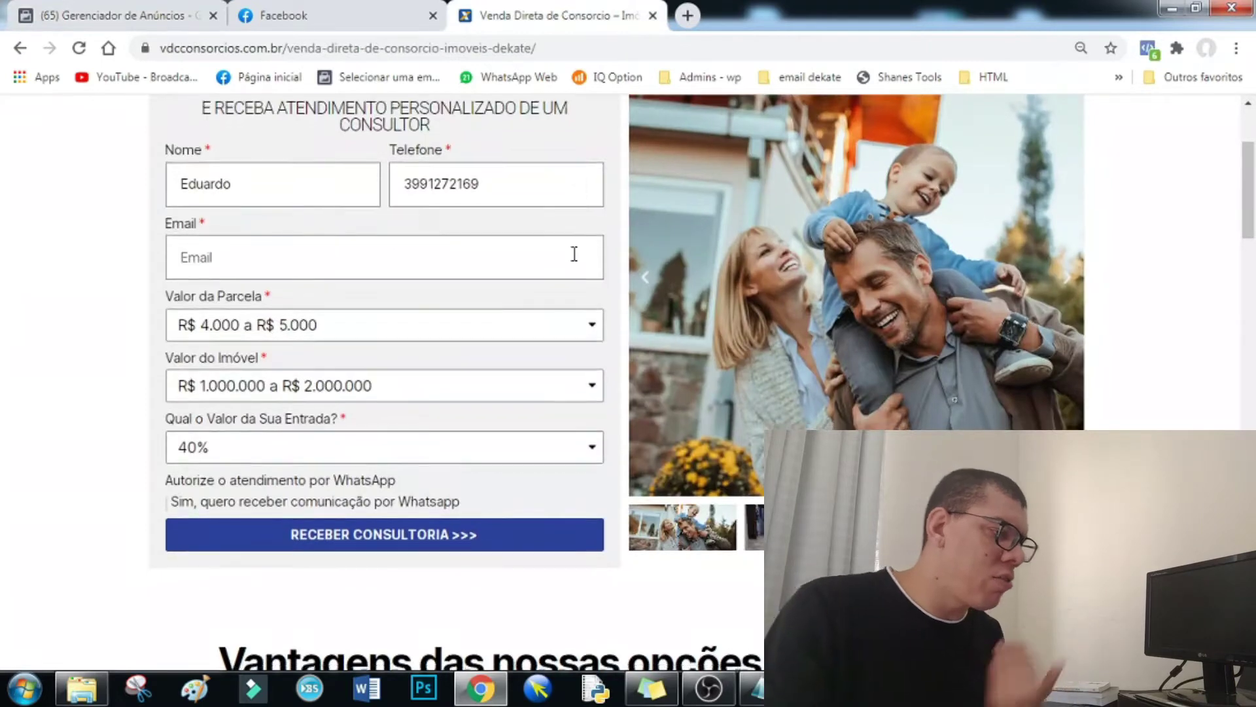
pyautogui.scroll(-8, 575, 253)
pyautogui.scroll(-5, 477, 367)
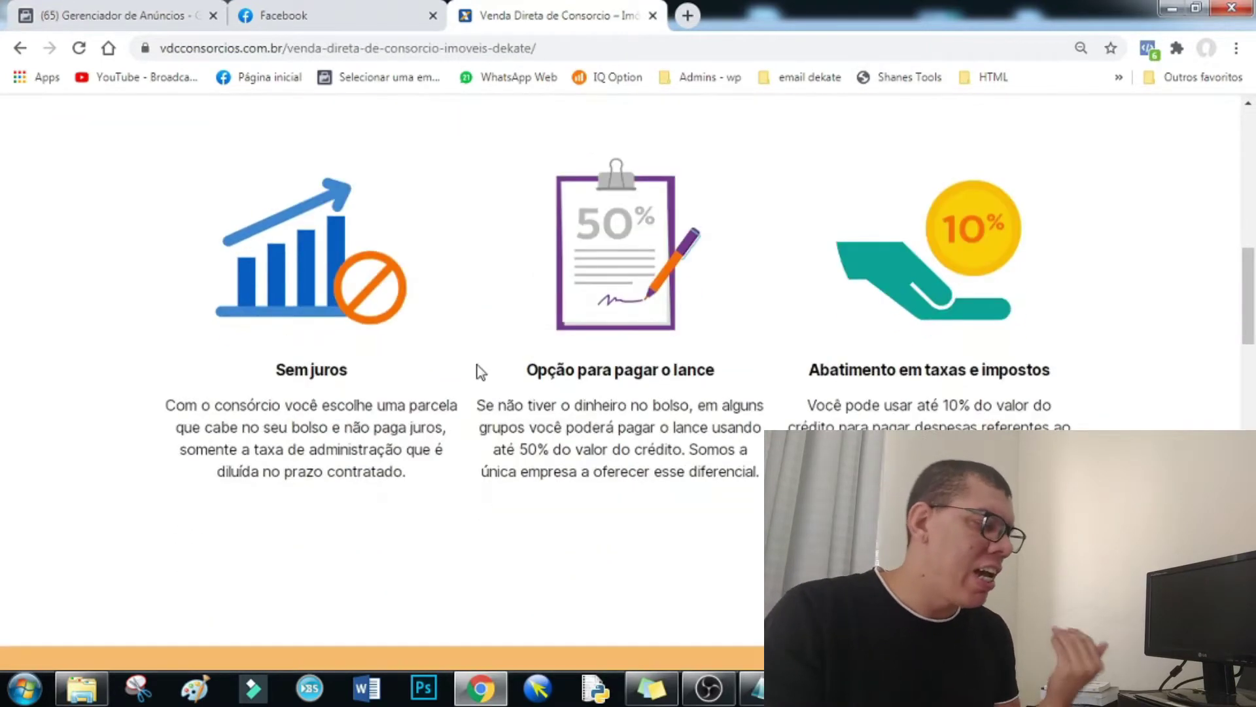
pyautogui.scroll(-9, 424, 419)
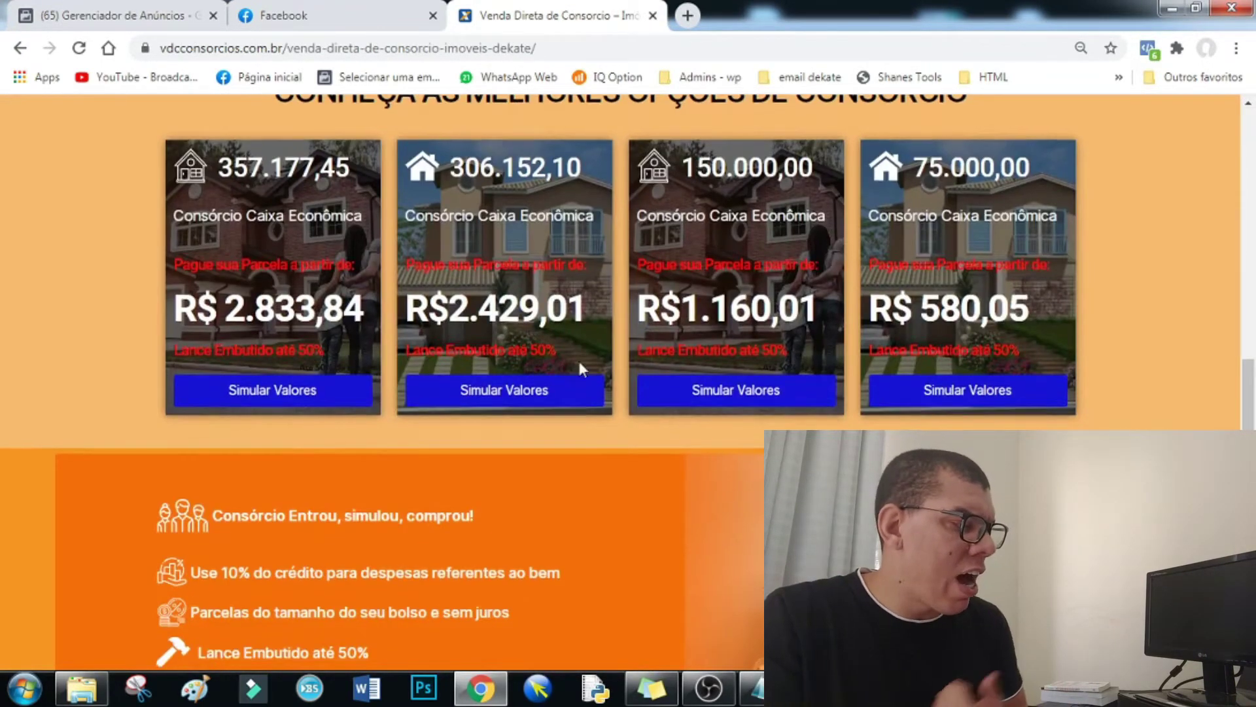
pyautogui.scroll(-8, 378, 424)
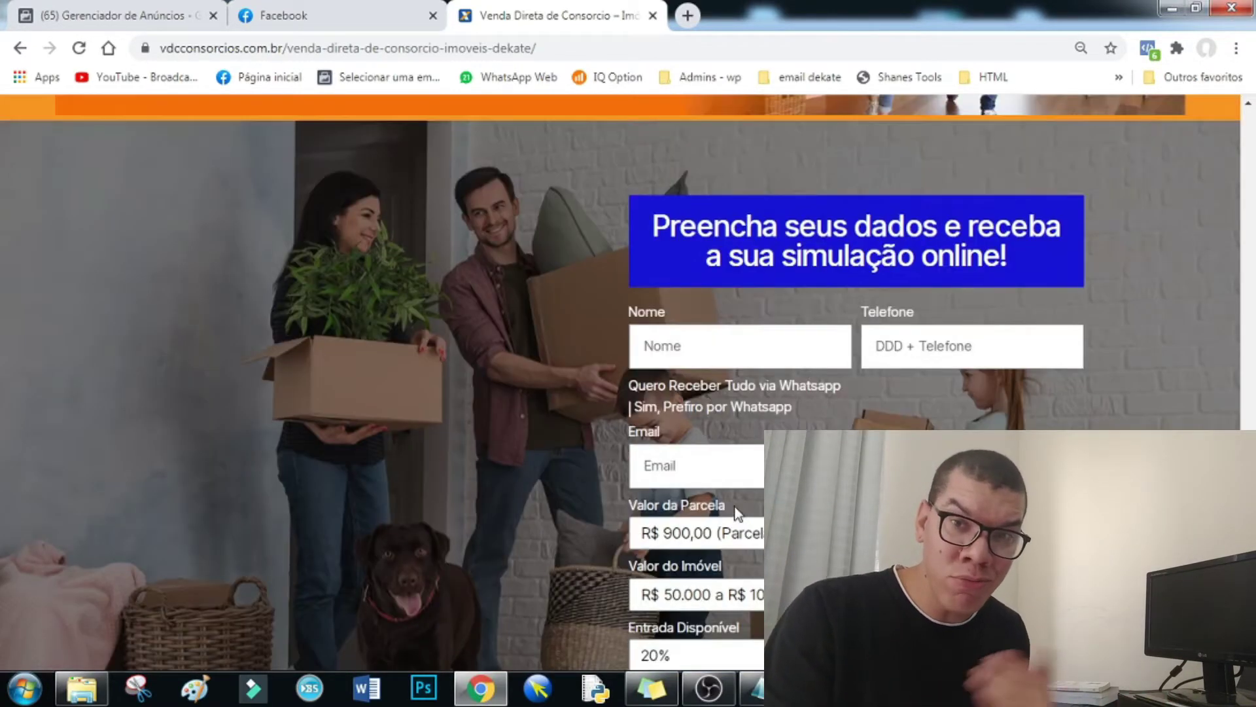
pyautogui.scroll(15, 736, 506)
pyautogui.scroll(6, 735, 499)
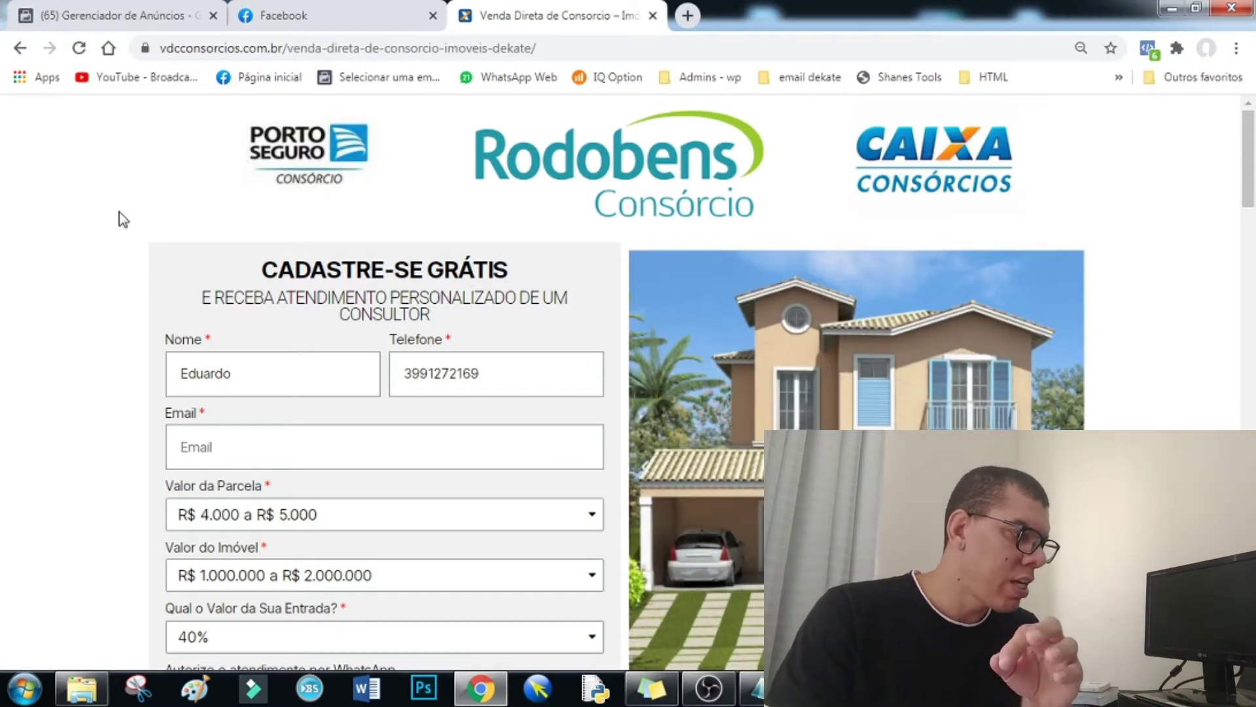
pyautogui.click(283, 15)
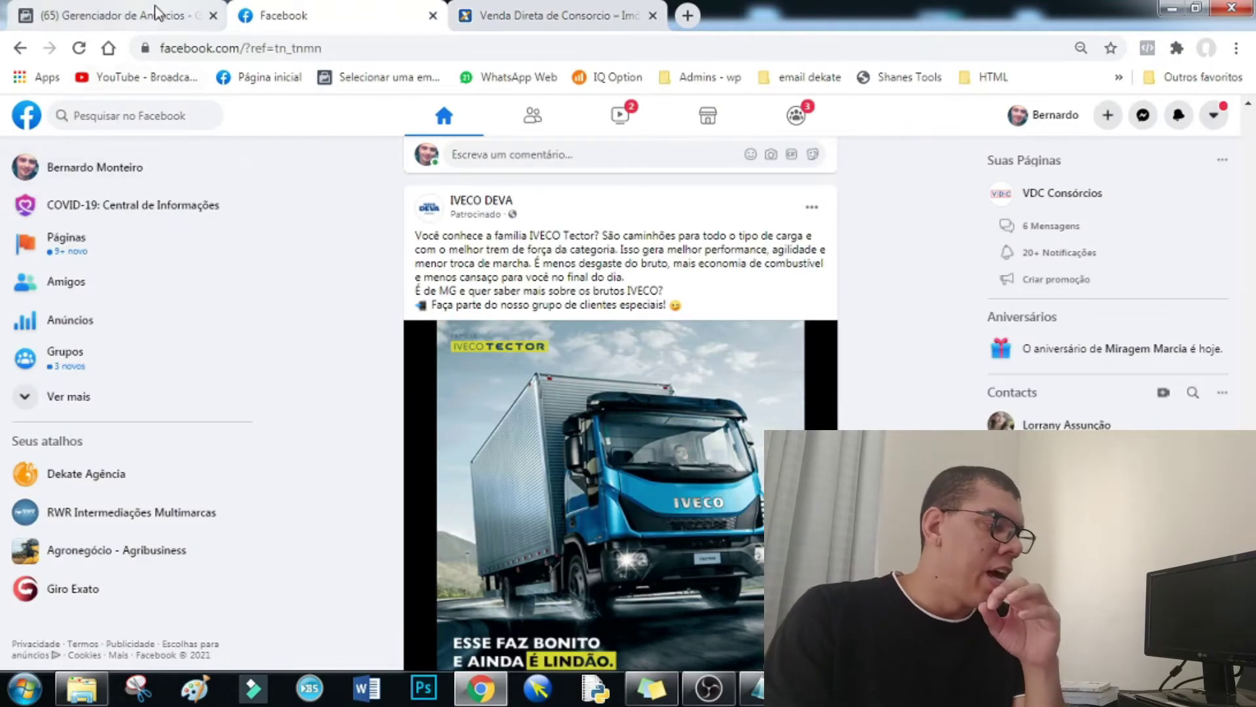
# - Switch to the Gerenciador de Anúncios tab with the campaign objective dialog
pyautogui.click(155, 15)
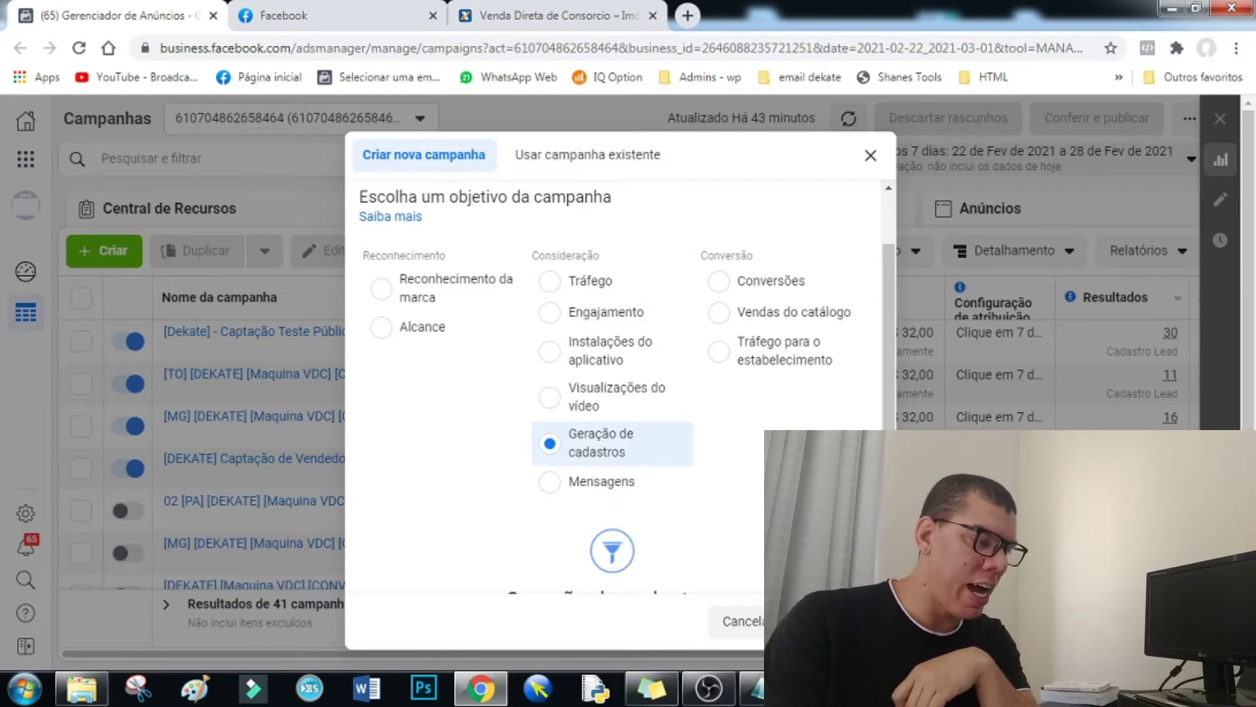
# - Continue to the campaign editor and rename the campaign '[Vídeo Aula - Formulário Imóveis]', fixing a typo
pyautogui.click(841, 622)
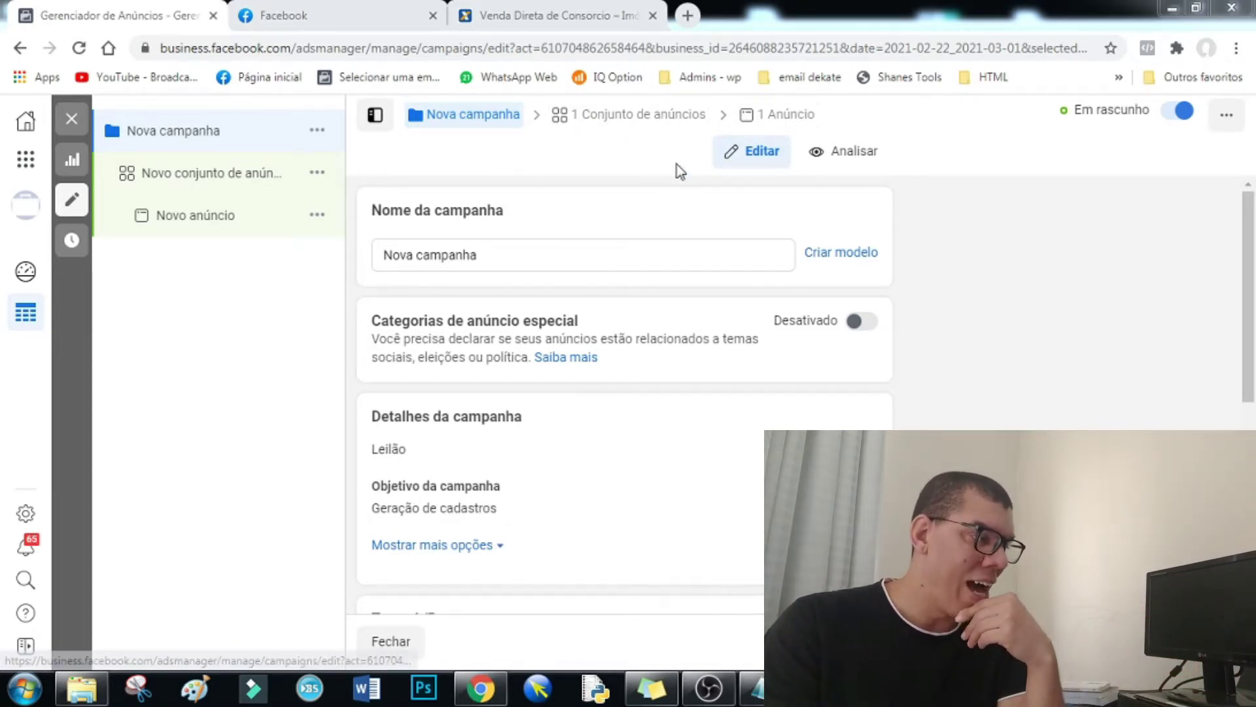
pyautogui.moveTo(508, 254); pyautogui.dragTo(342, 257)
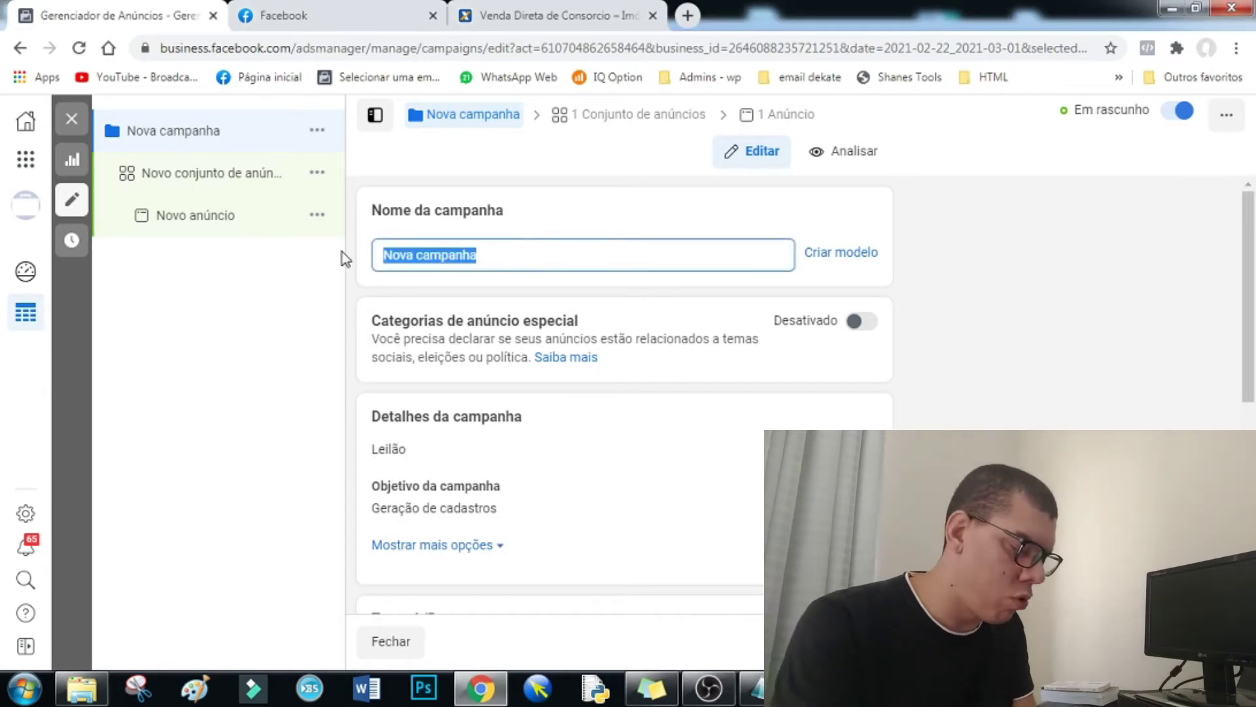
pyautogui.press('BackSpace')
pyautogui.write('[V')
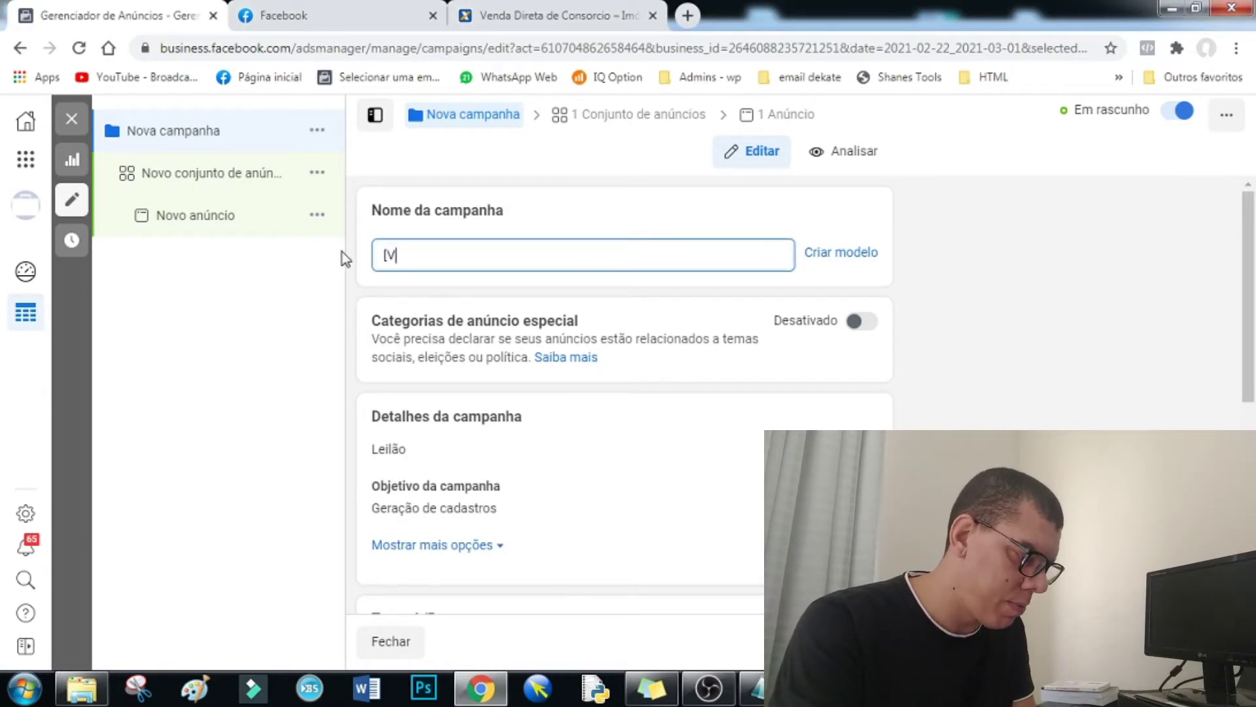
pyautogui.write('ideo Aula ')
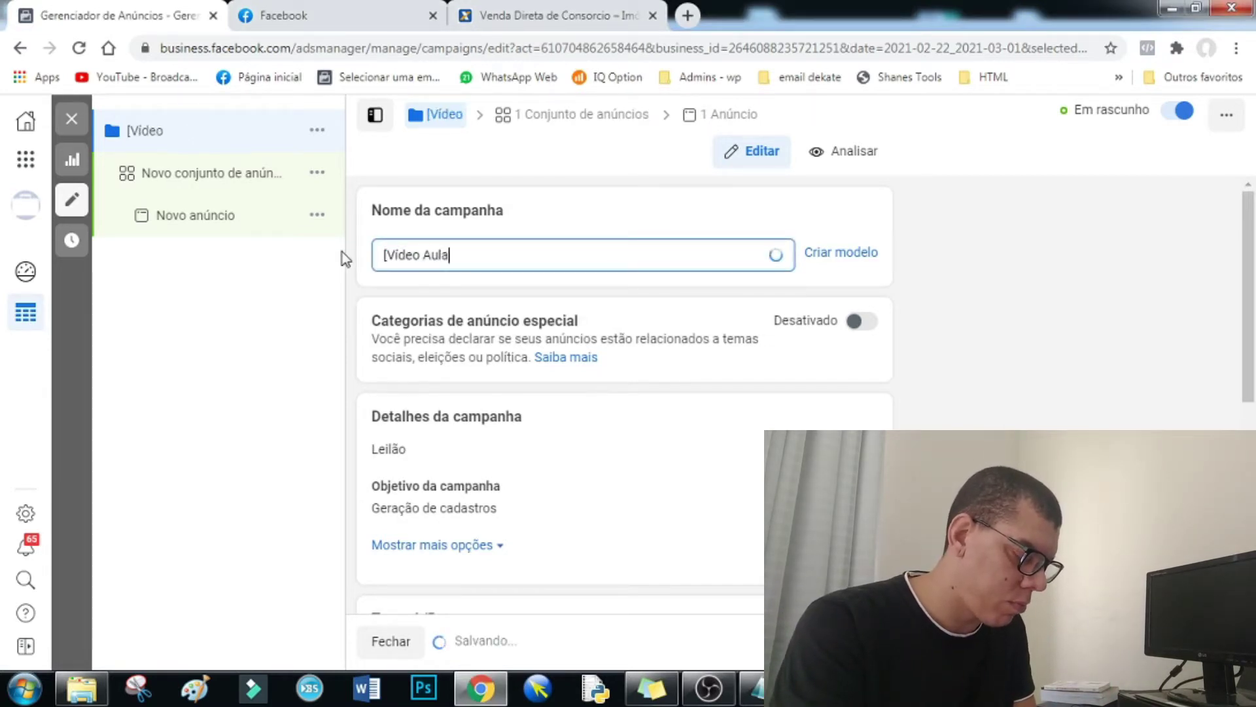
pyautogui.write('- F')
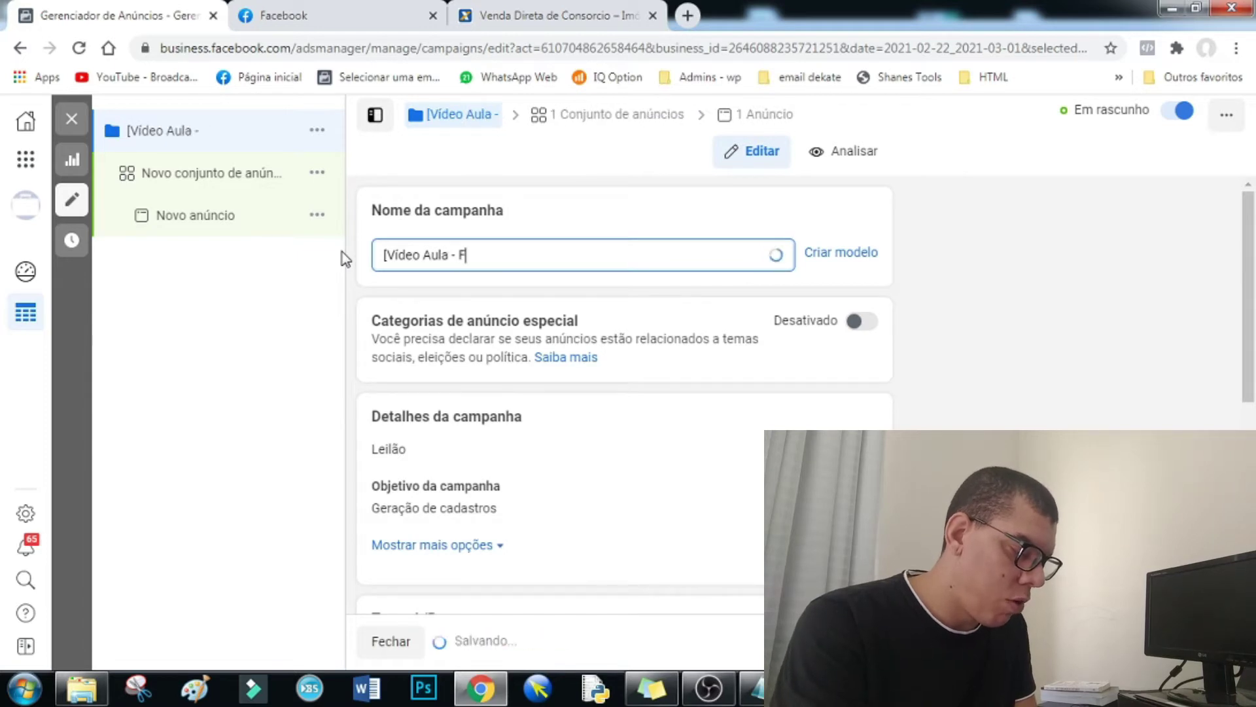
pyautogui.write('ormulário ')
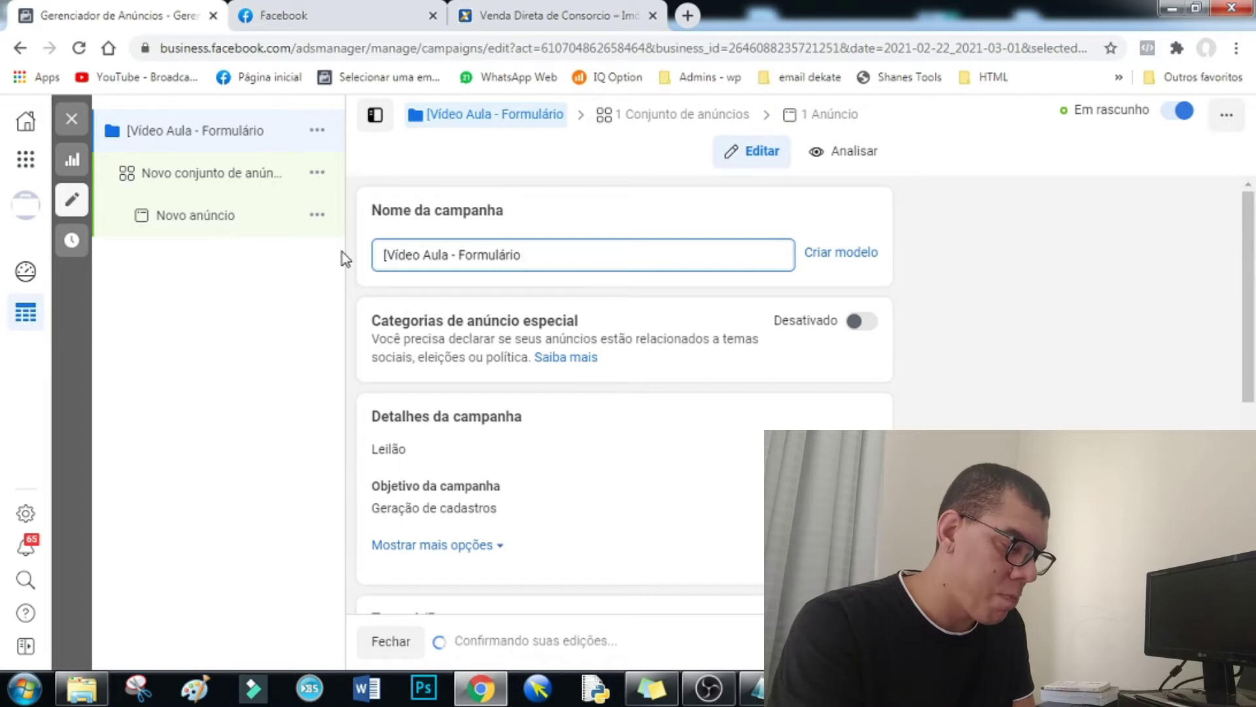
pyautogui.write('Impoveis')
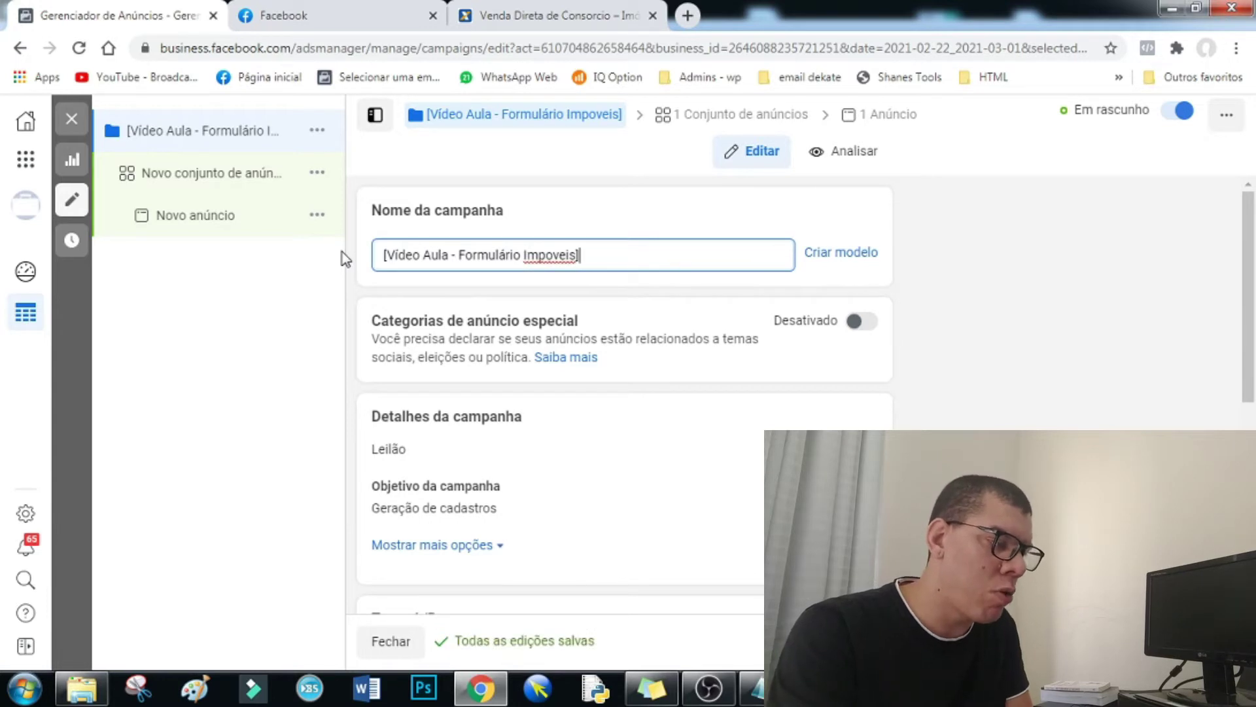
pyautogui.press('BackSpace')
pyautogui.press('BackSpace')
pyautogui.press('BackSpace')
pyautogui.press('BackSpace')
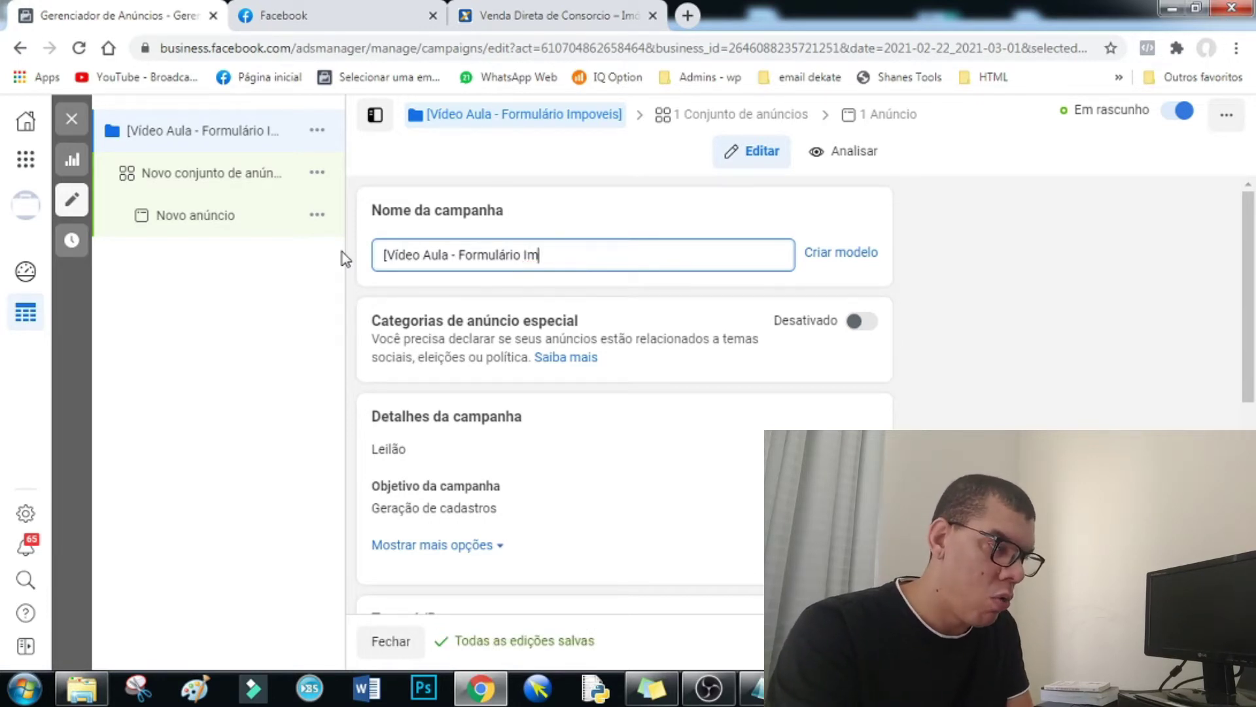
pyautogui.write('óveis]')
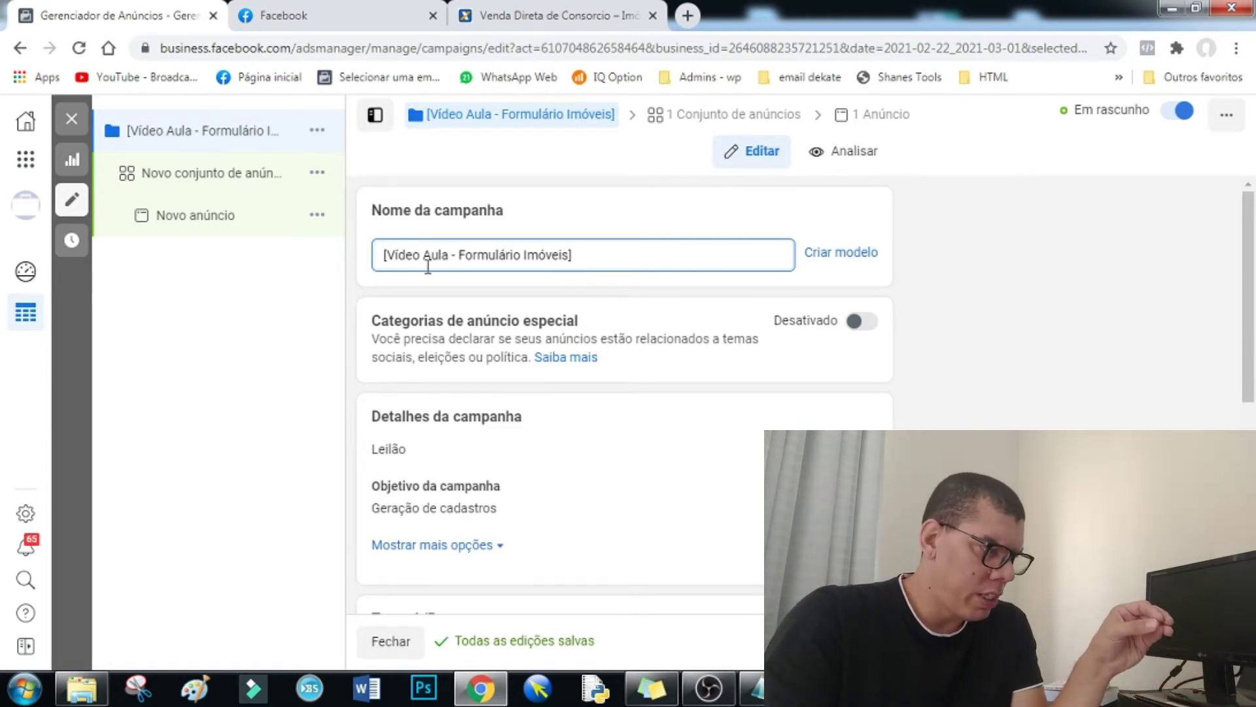
# - Look over the campaign form, open the 'Novo conjunto de anúncios' settings, then bring up Notepad
pyautogui.scroll(-2, 437, 280)
pyautogui.scroll(2, 441, 285)
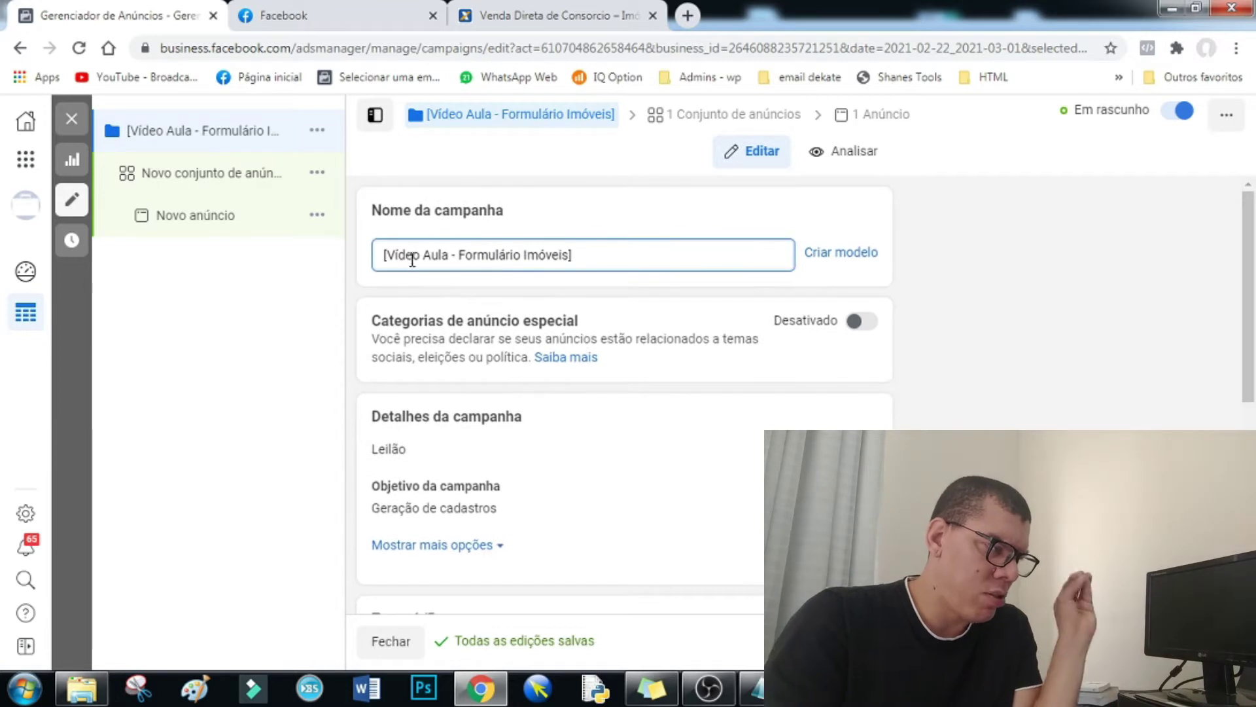
pyautogui.scroll(-3, 496, 338)
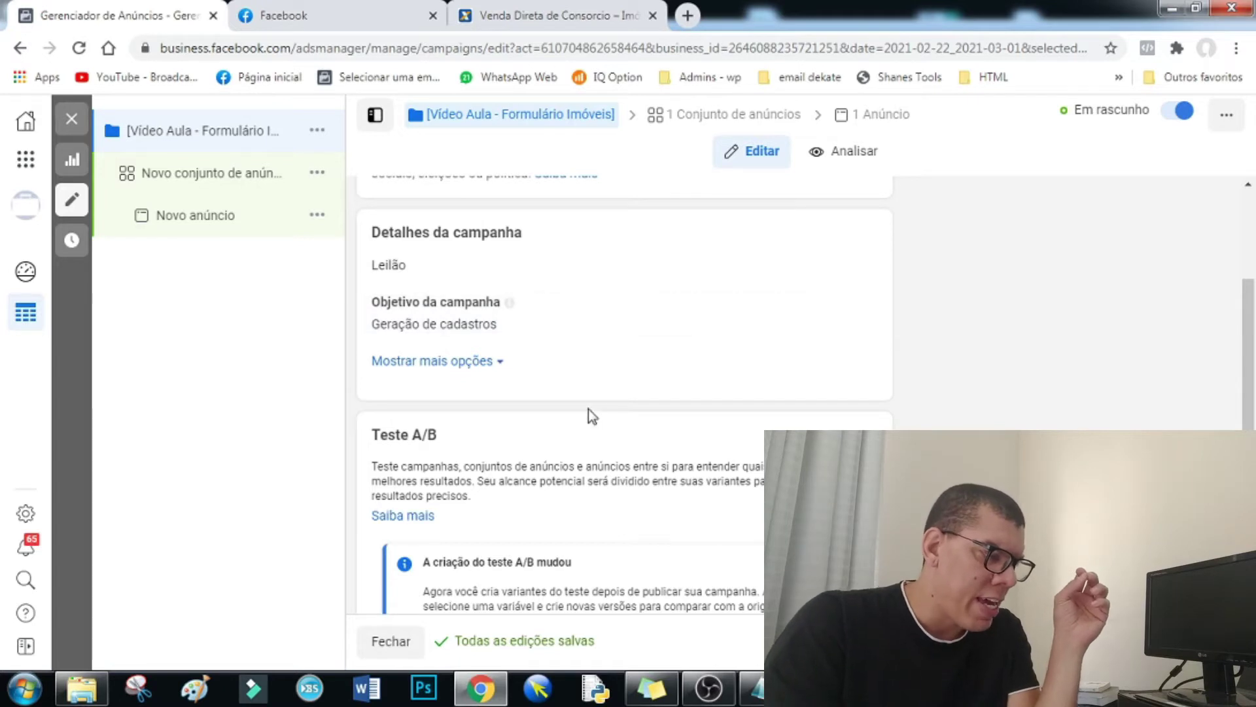
pyautogui.scroll(-3, 599, 407)
pyautogui.scroll(-1, 610, 406)
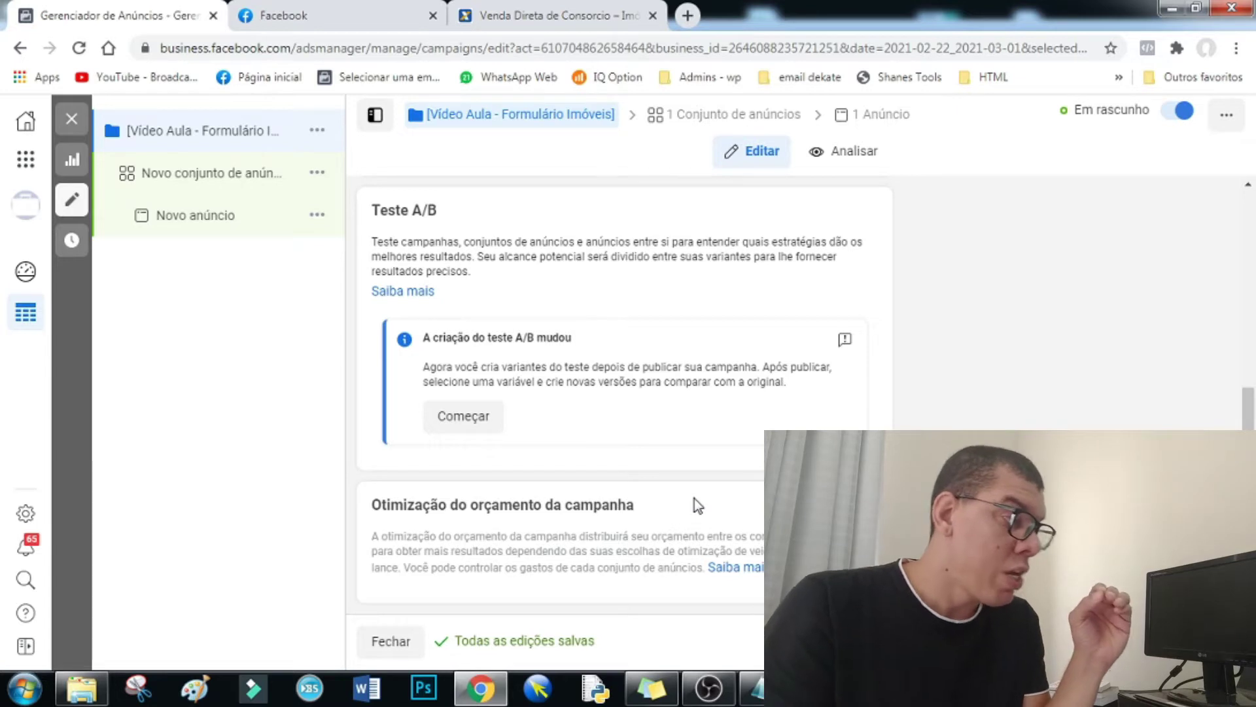
pyautogui.scroll(5, 553, 288)
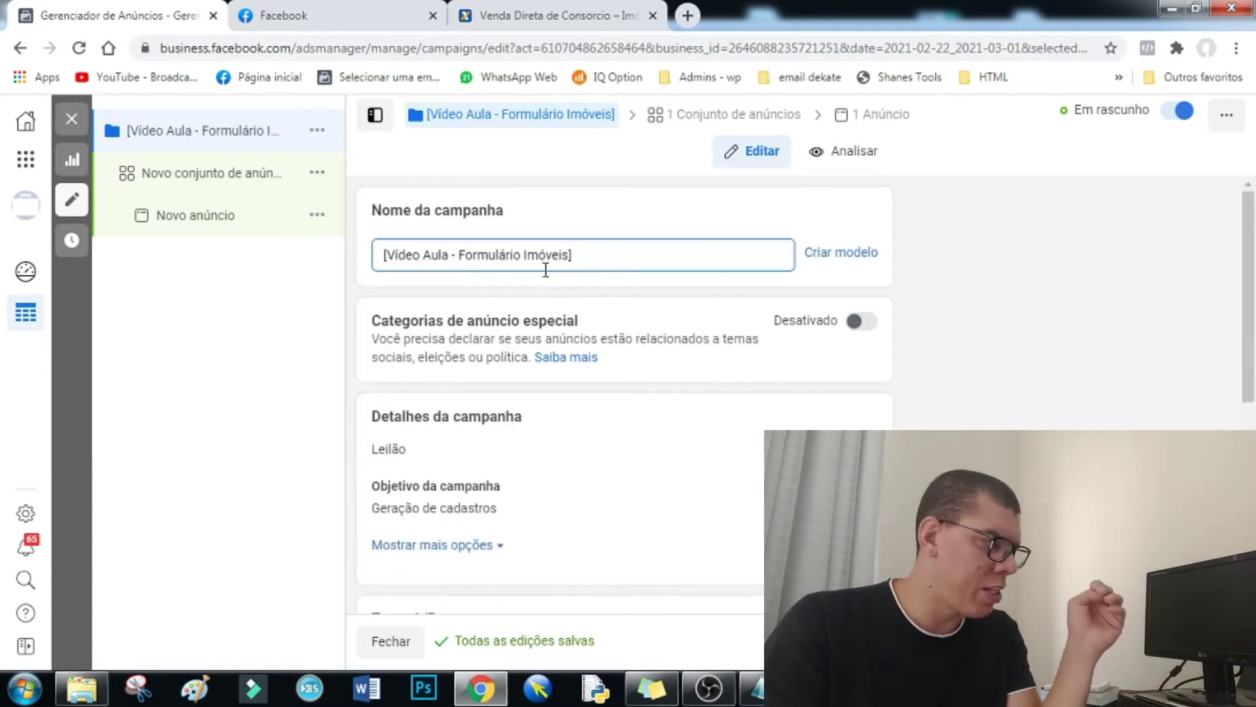
pyautogui.scroll(-3, 589, 295)
pyautogui.click(246, 185)
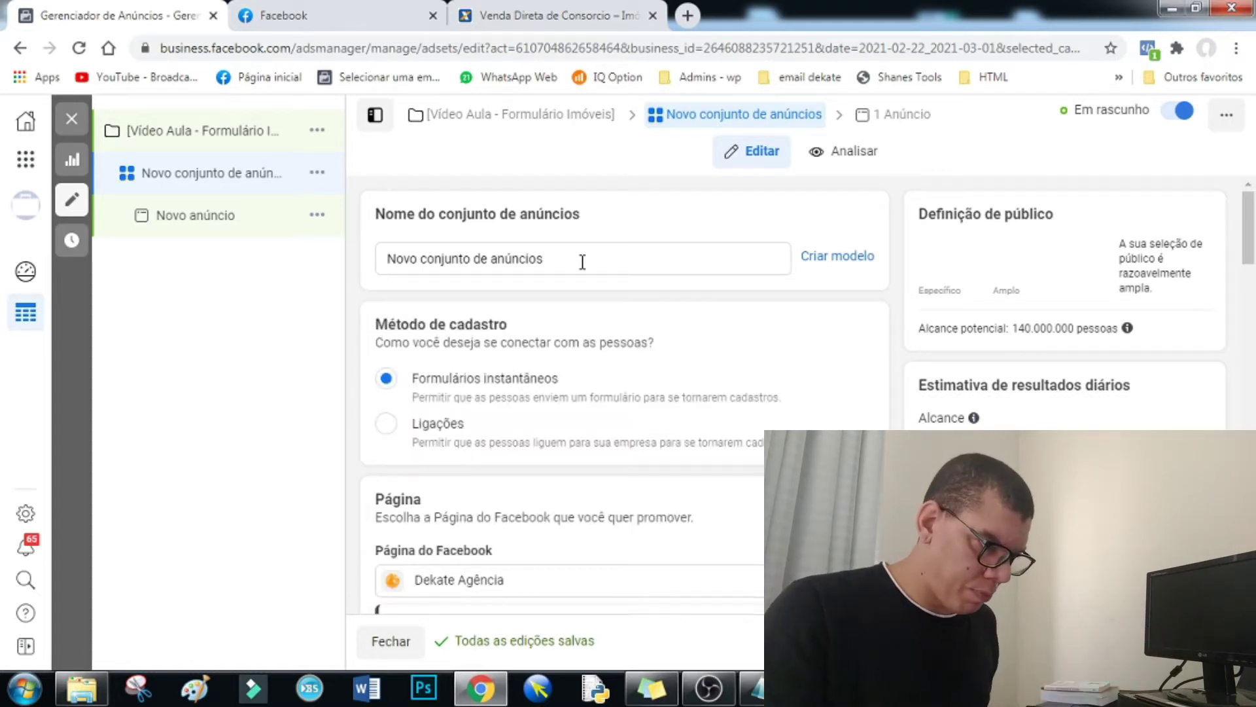
pyautogui.click(753, 689)
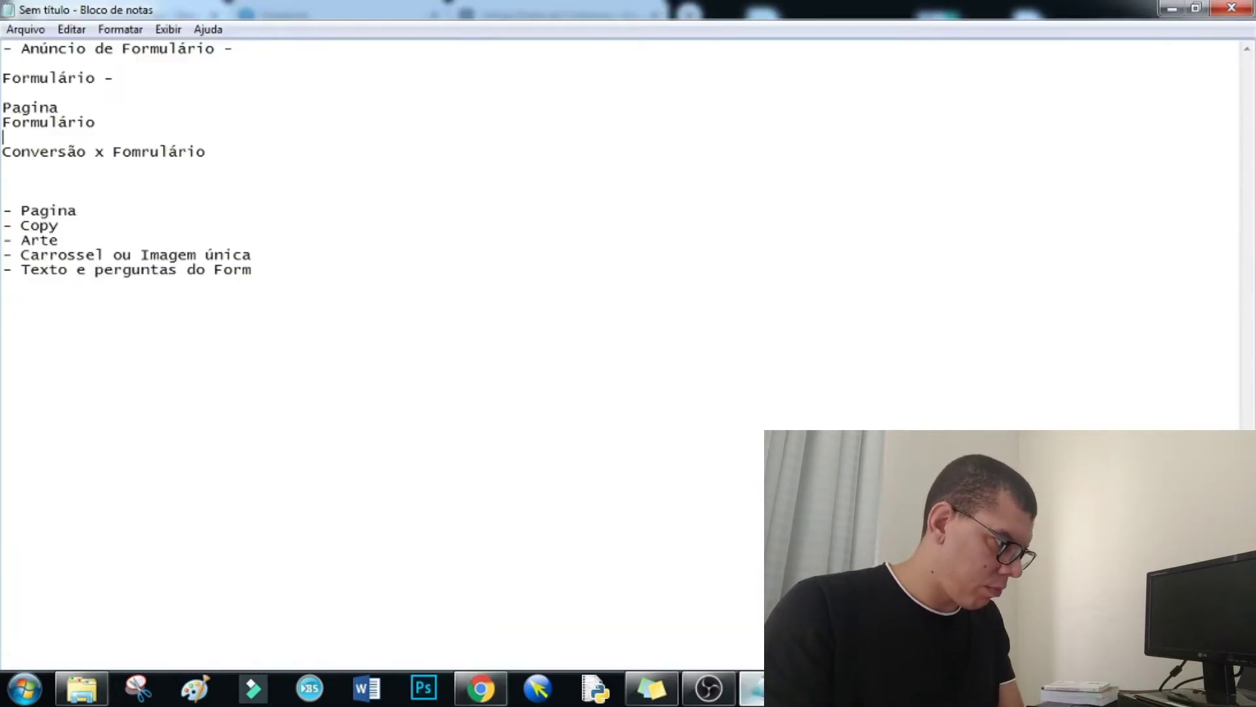
# - Write the 'Campanha - Form. MSG- CONVERSÃO Etc...' line in the Notepad notes, fixing the 'Etrc' typo
pyautogui.click(230, 147)
pyautogui.press('Return')
pyautogui.press('Return')
pyautogui.write('Ca')
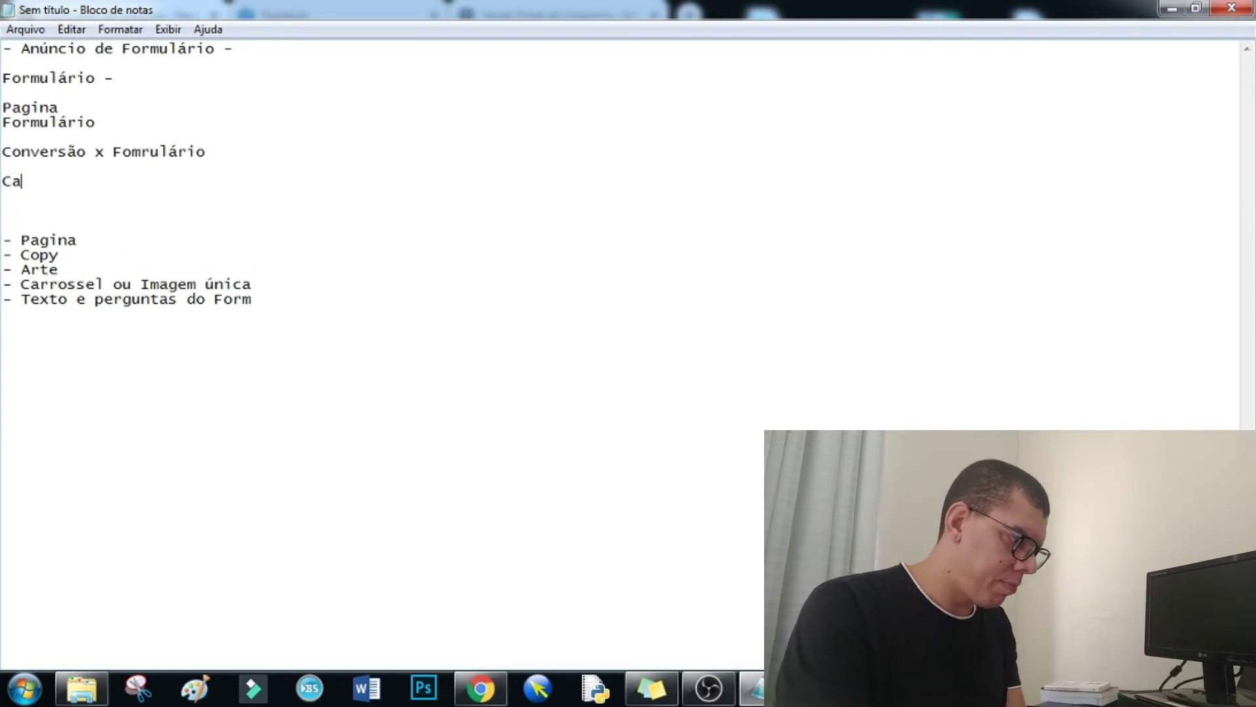
pyautogui.write('mpanha')
pyautogui.press('Return')
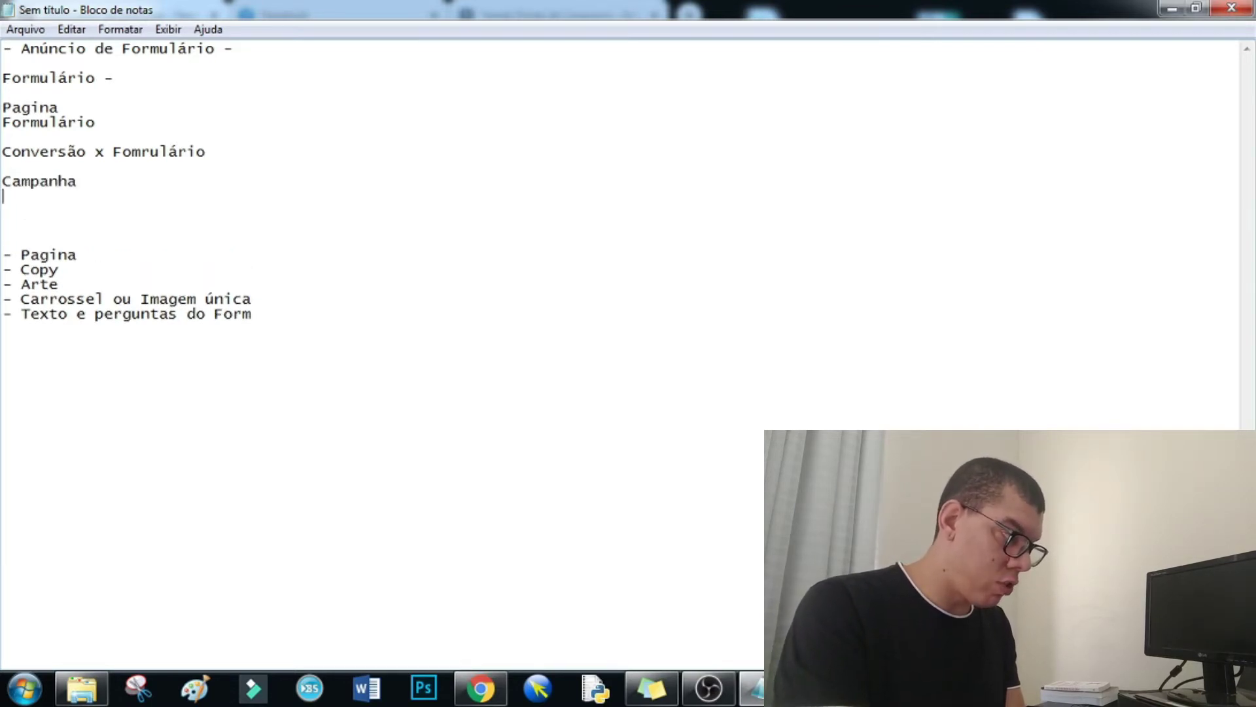
pyautogui.press('BackSpace')
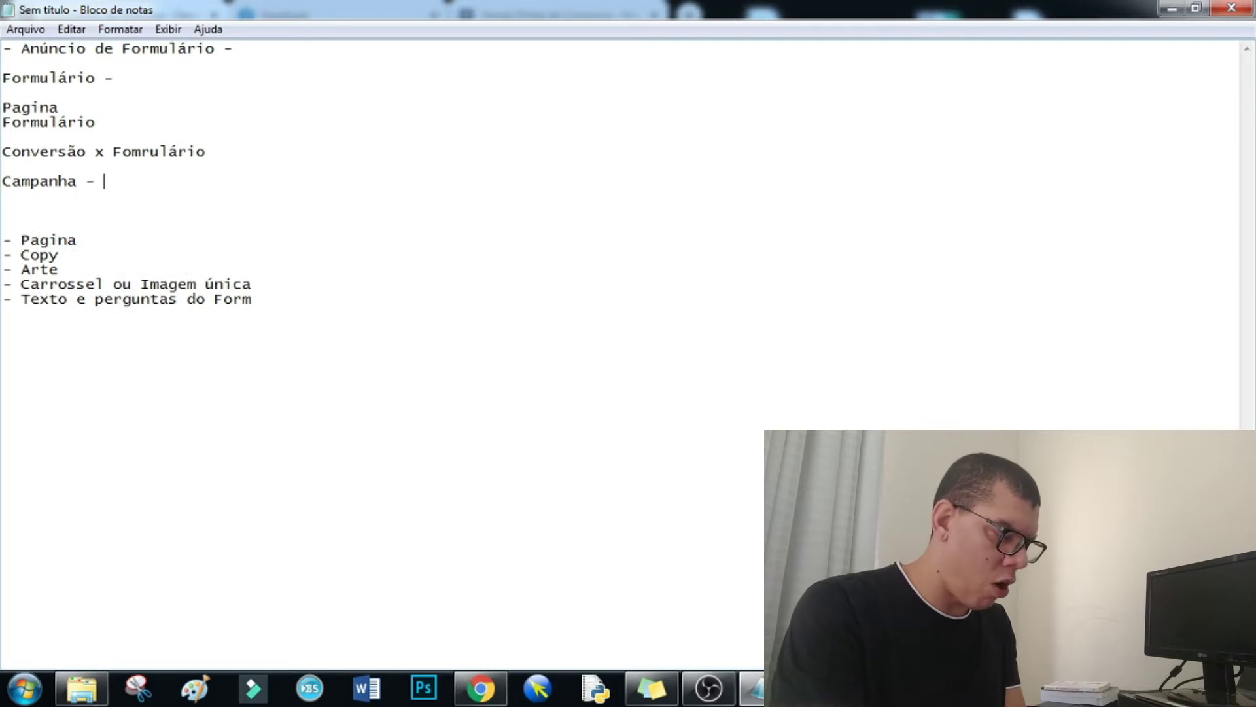
pyautogui.write('- Form.')
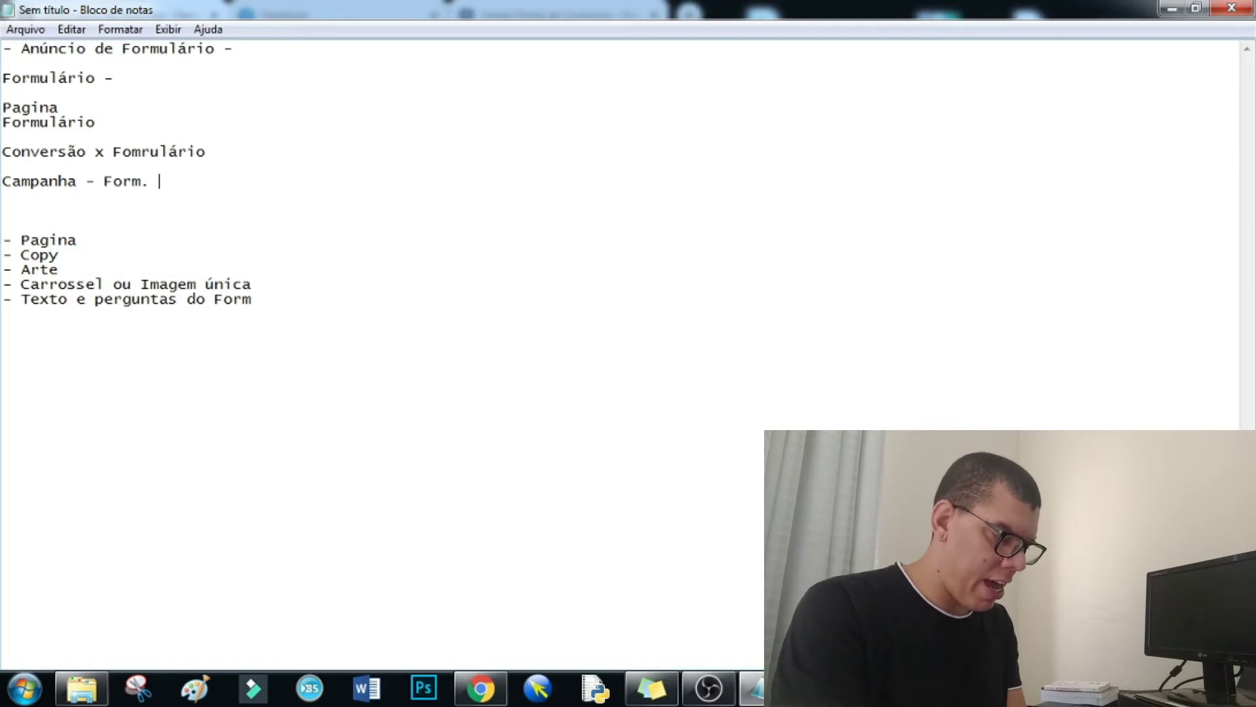
pyautogui.write('MSG')
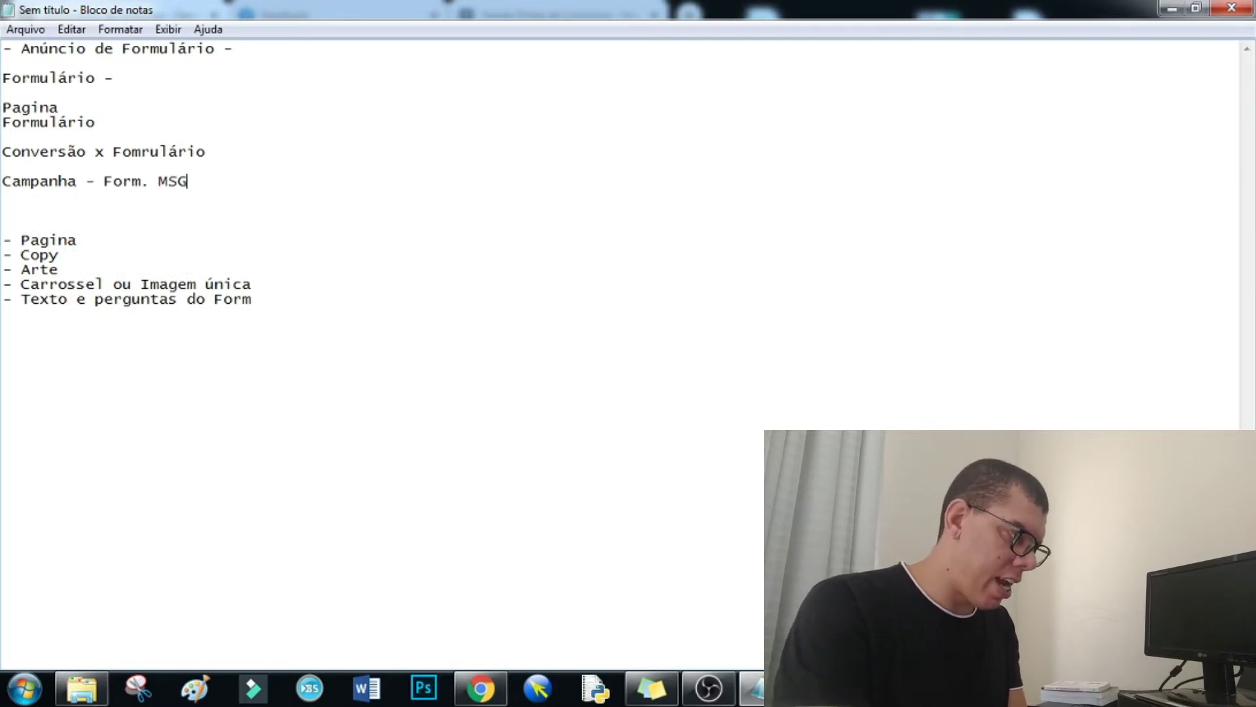
pyautogui.write('- CONVERSÃO')
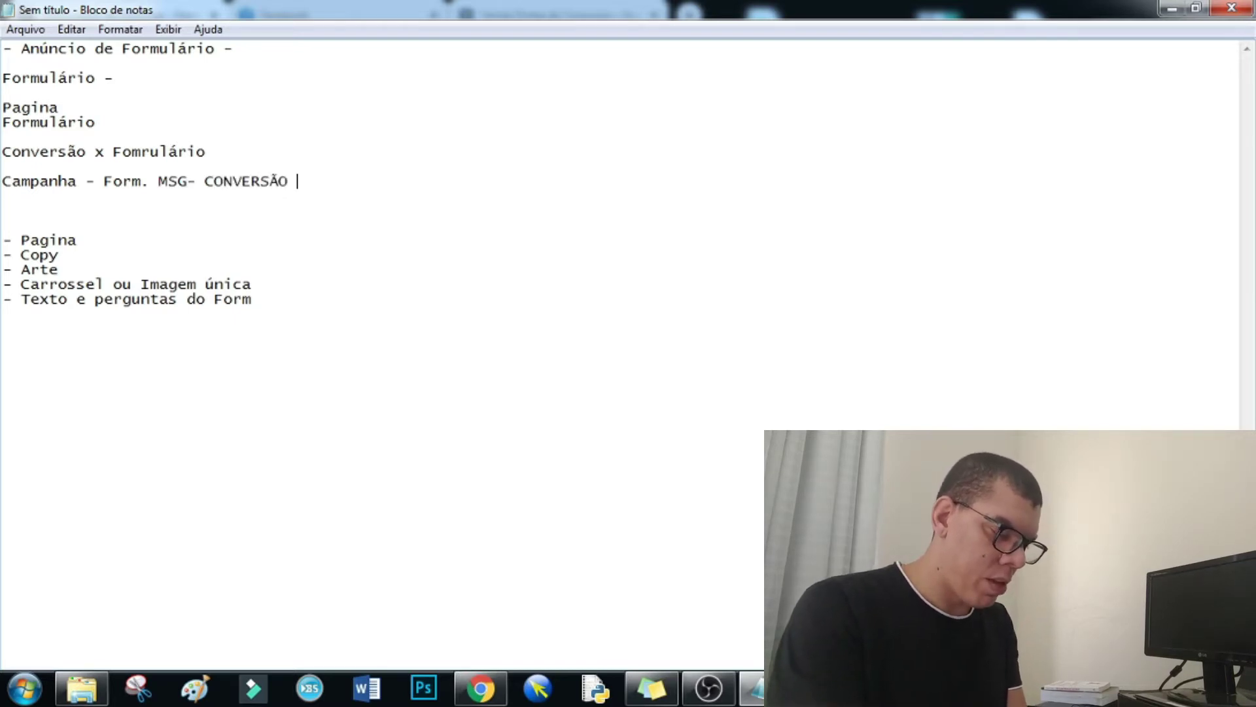
pyautogui.write(' Etrc...')
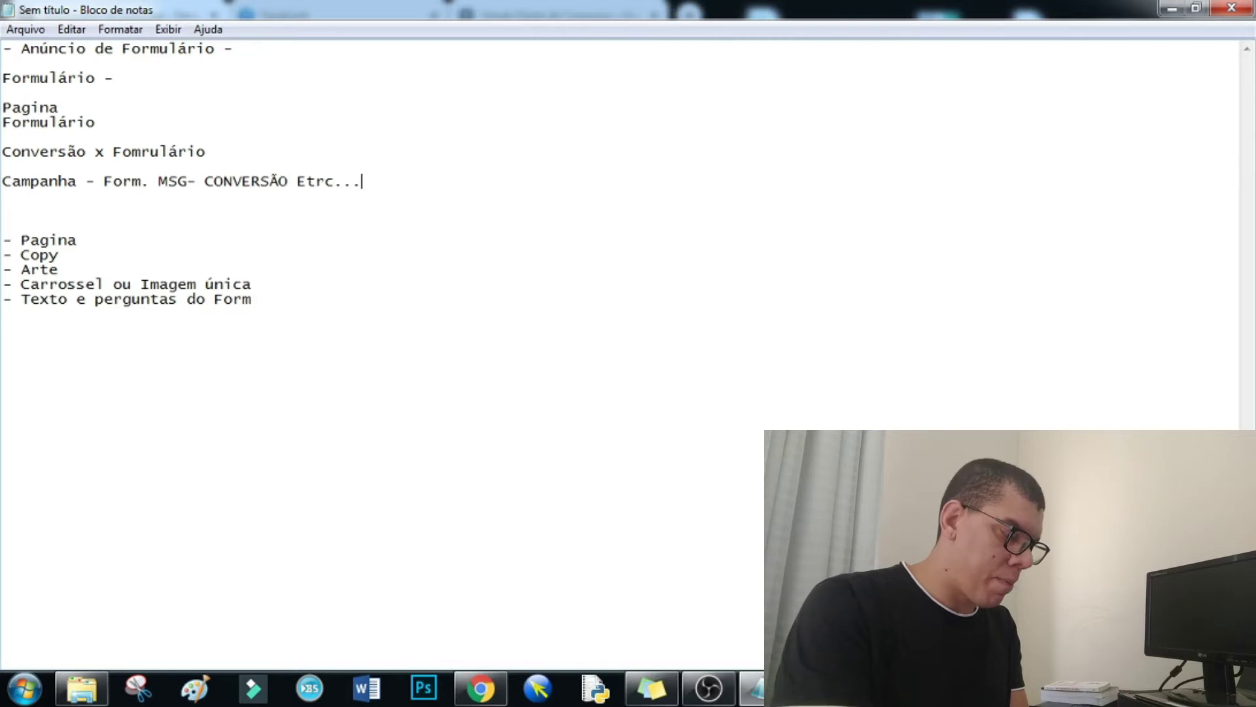
pyautogui.press('BackSpace')
pyautogui.press('BackSpace')
pyautogui.write('c.')
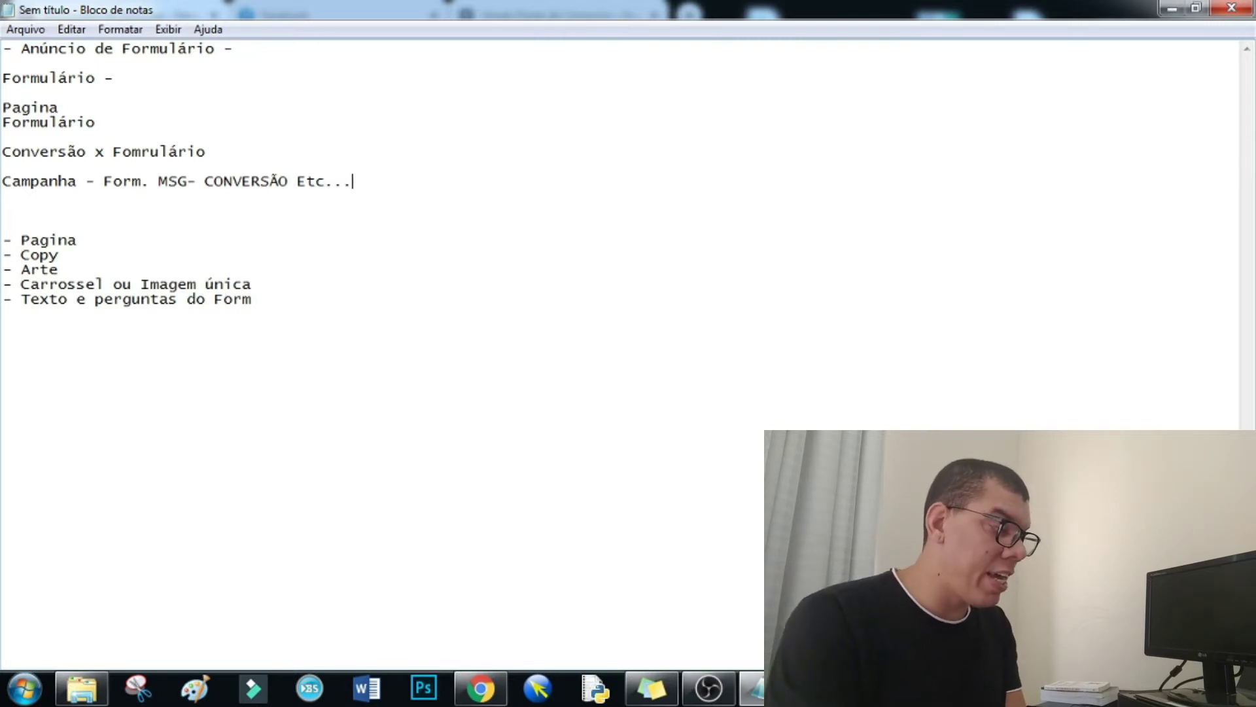
# - Add a 'Conjunto' heading on a new line below the Campanha line
pyautogui.press('Return')
pyautogui.press('Return')
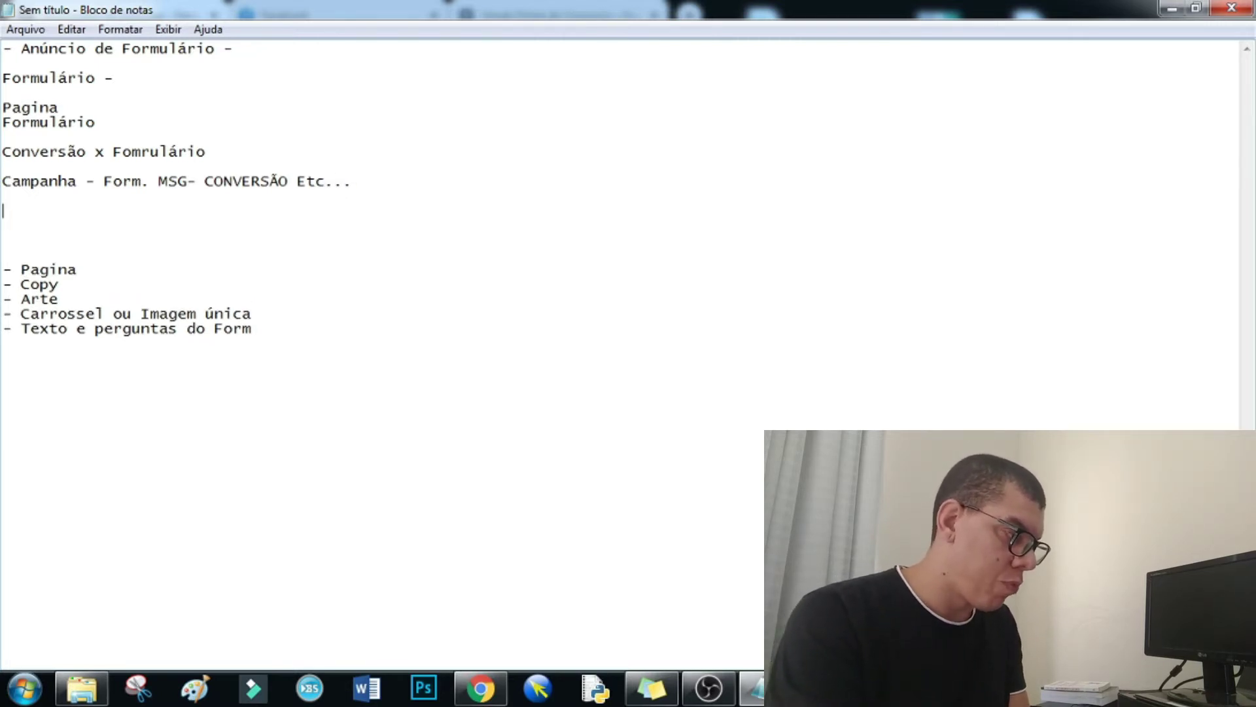
pyautogui.write('Conjunto')
pyautogui.press('Return')
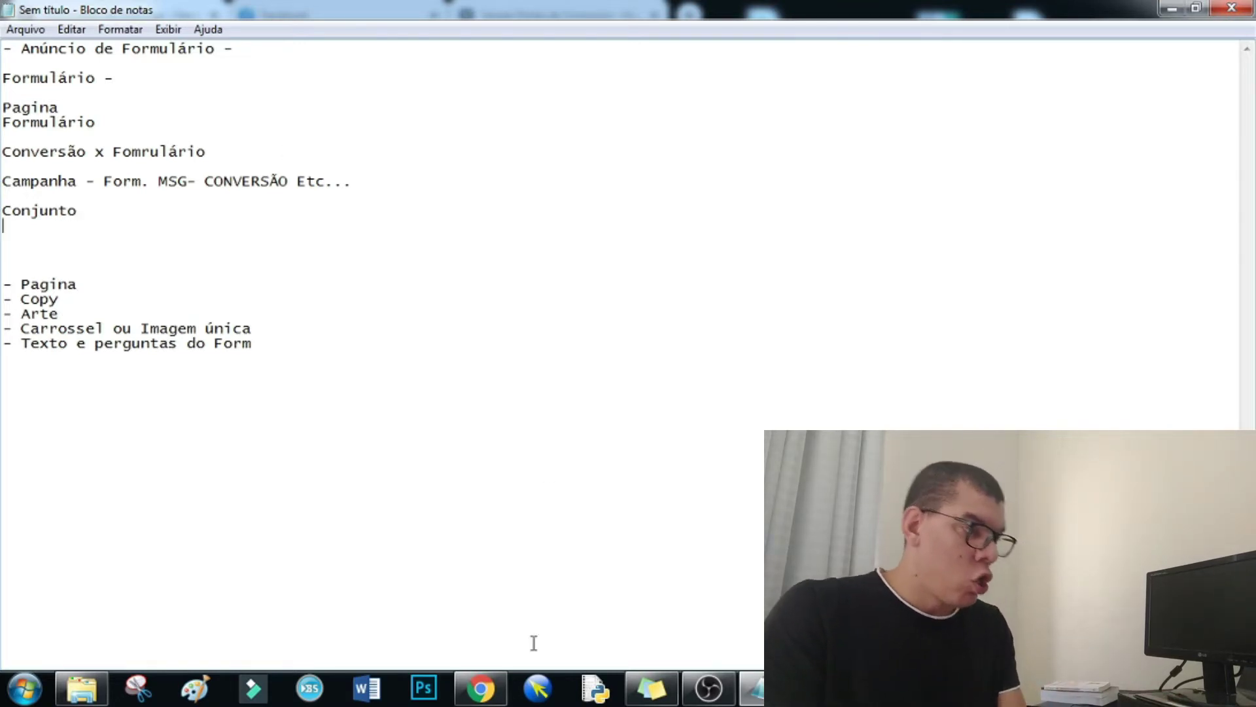
# - Back in the ad set editor, search 'VDC' and pick VDC Consórcios as the Facebook Page
pyautogui.click(481, 687)
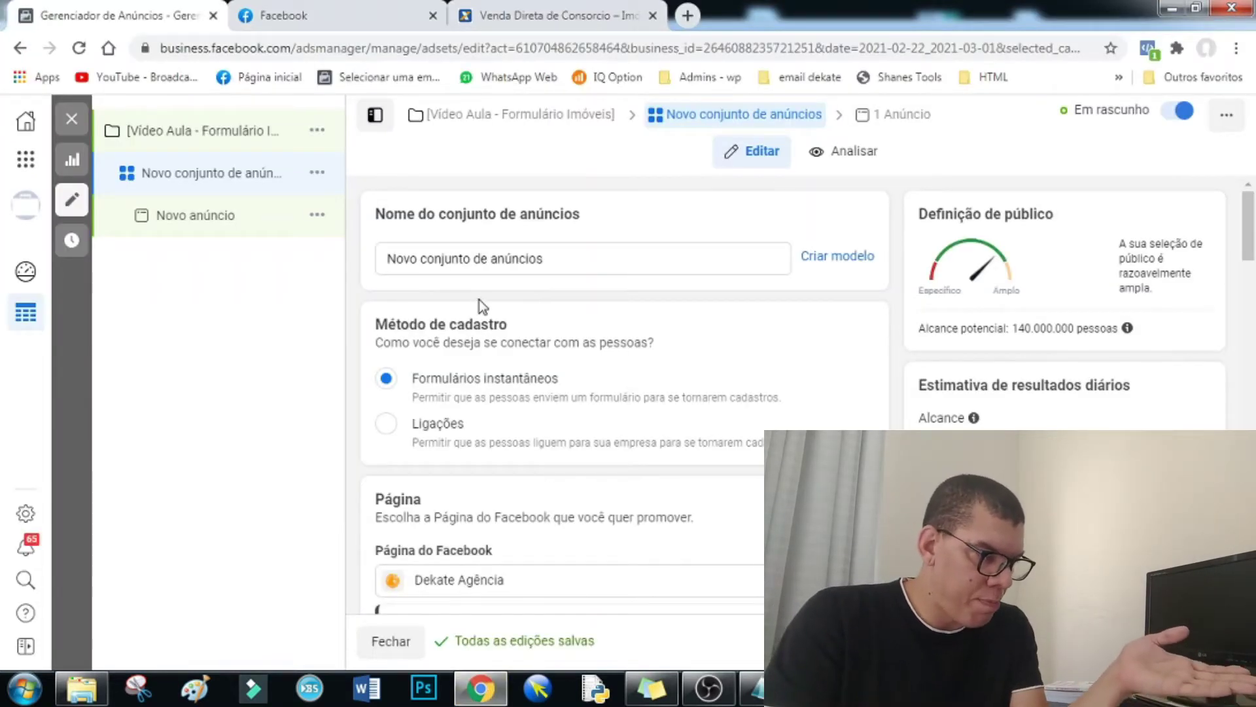
pyautogui.scroll(-2, 507, 320)
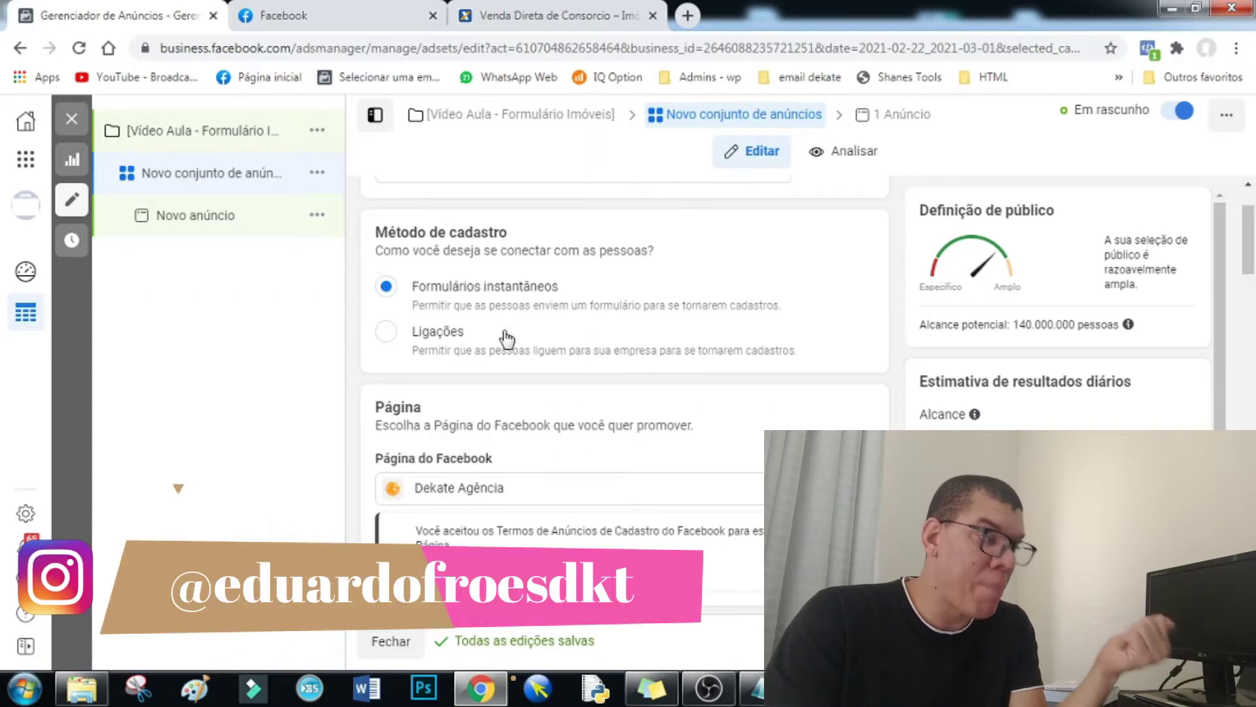
pyautogui.scroll(-3, 506, 321)
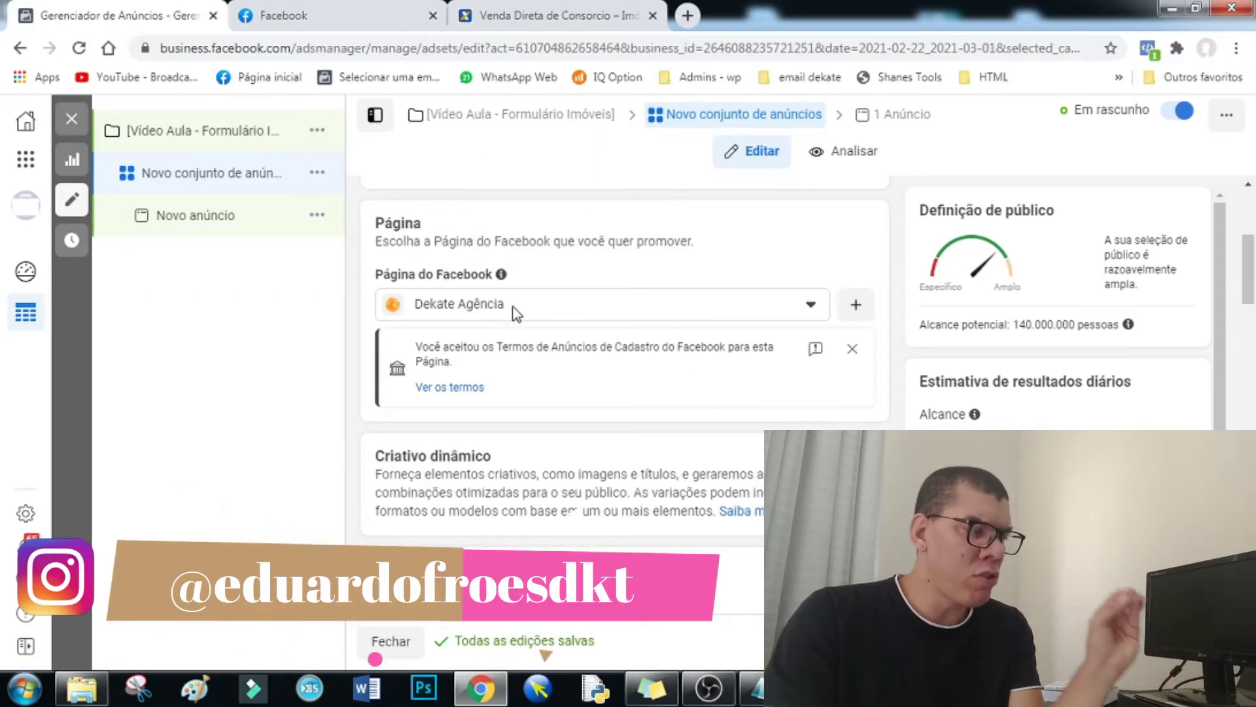
pyautogui.click(516, 311)
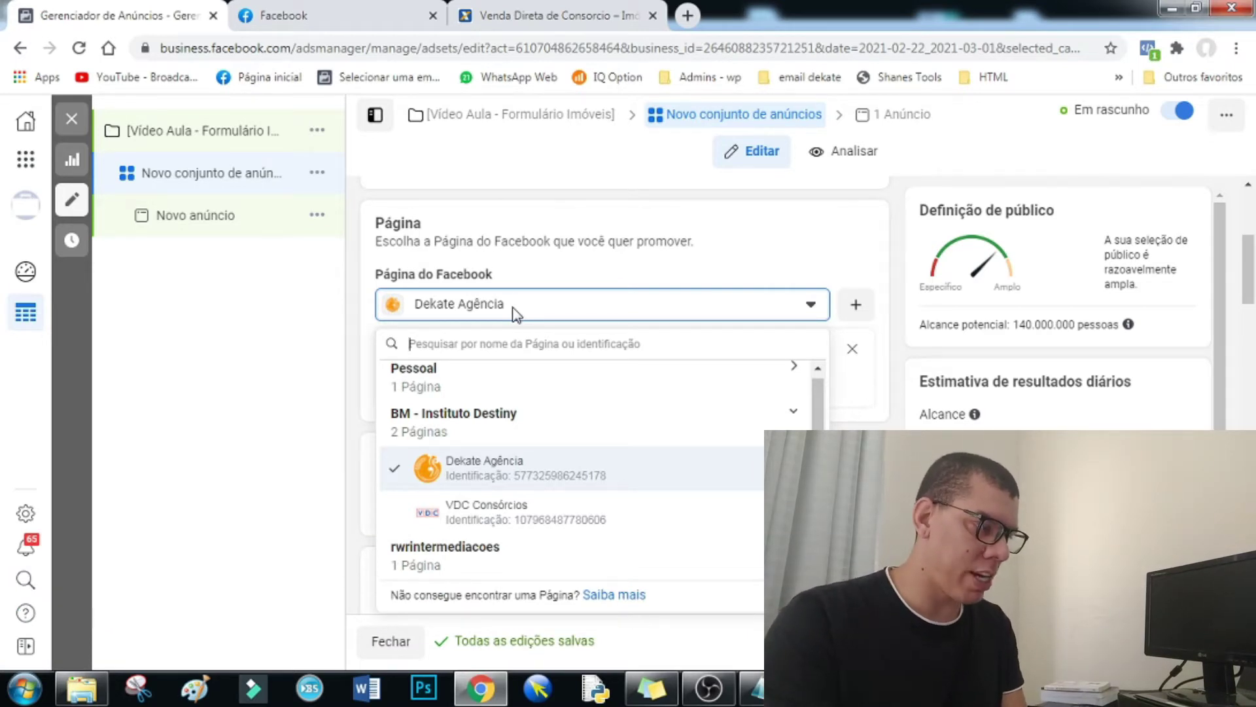
pyautogui.write('VDC')
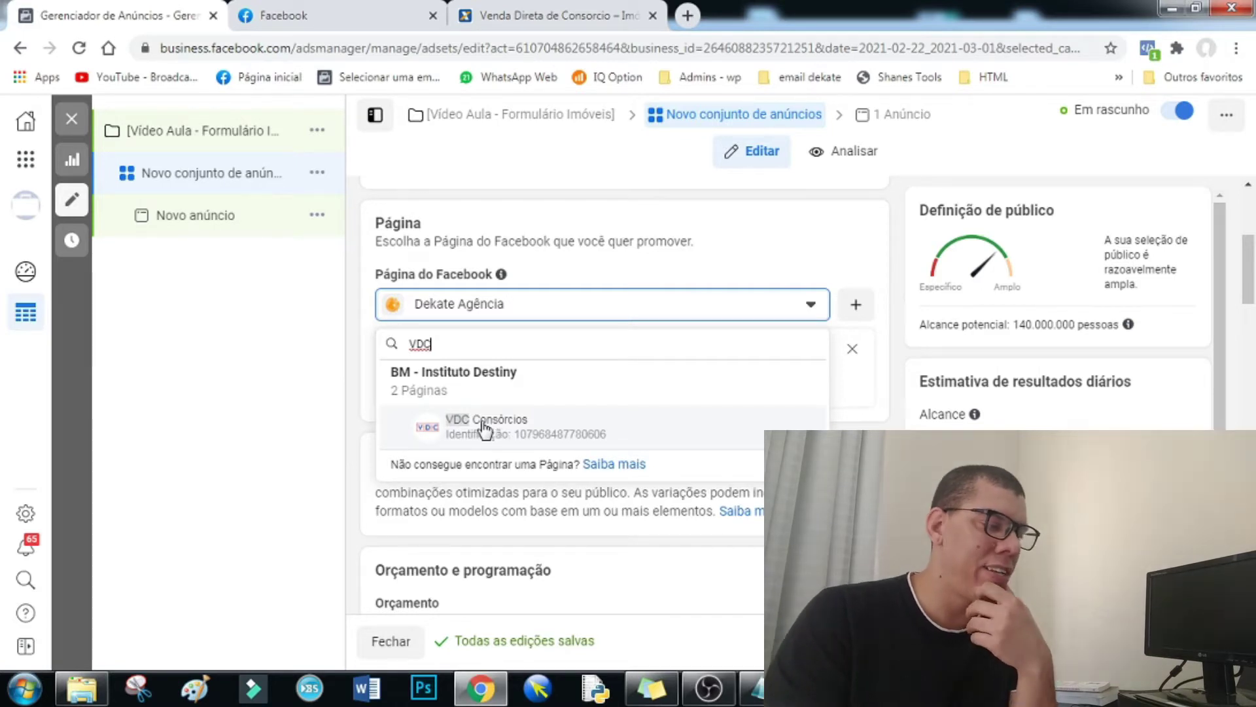
pyautogui.click(501, 435)
# - Highlight the Página do Facebook fields, then search 'vdc' again and keep VDC Consórcios
pyautogui.moveTo(374, 321); pyautogui.dragTo(472, 335)
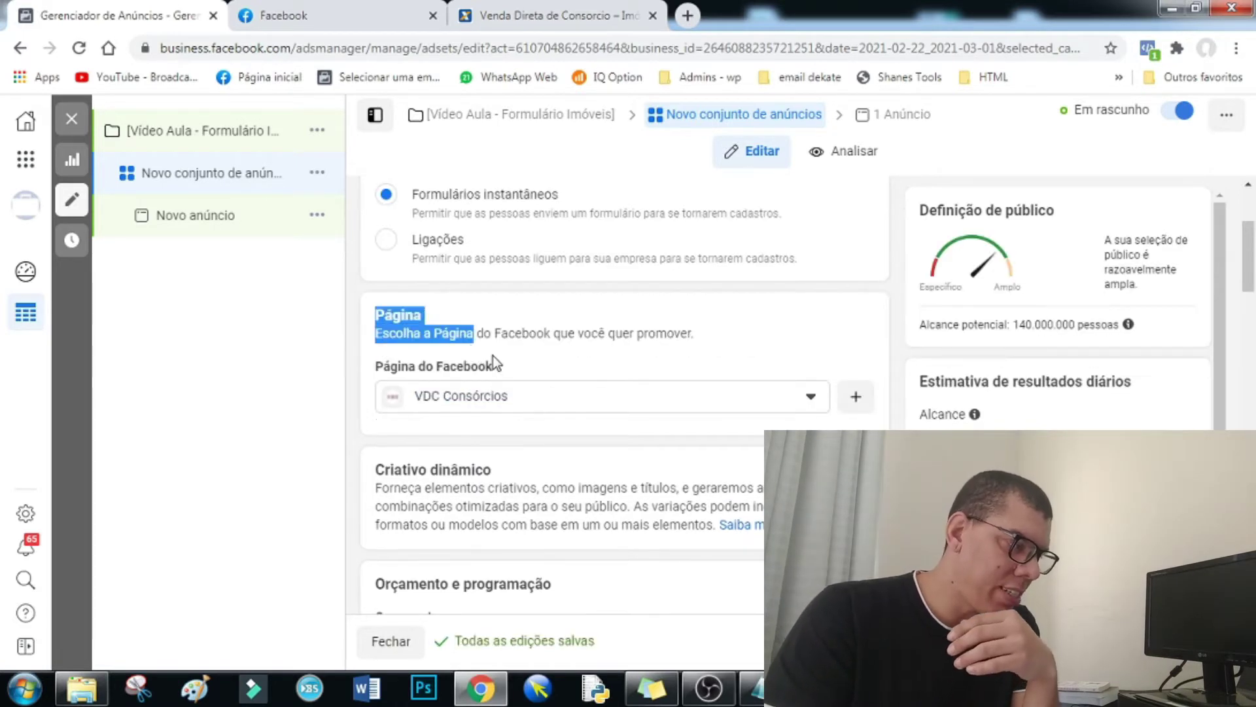
pyautogui.moveTo(374, 366); pyautogui.dragTo(481, 372)
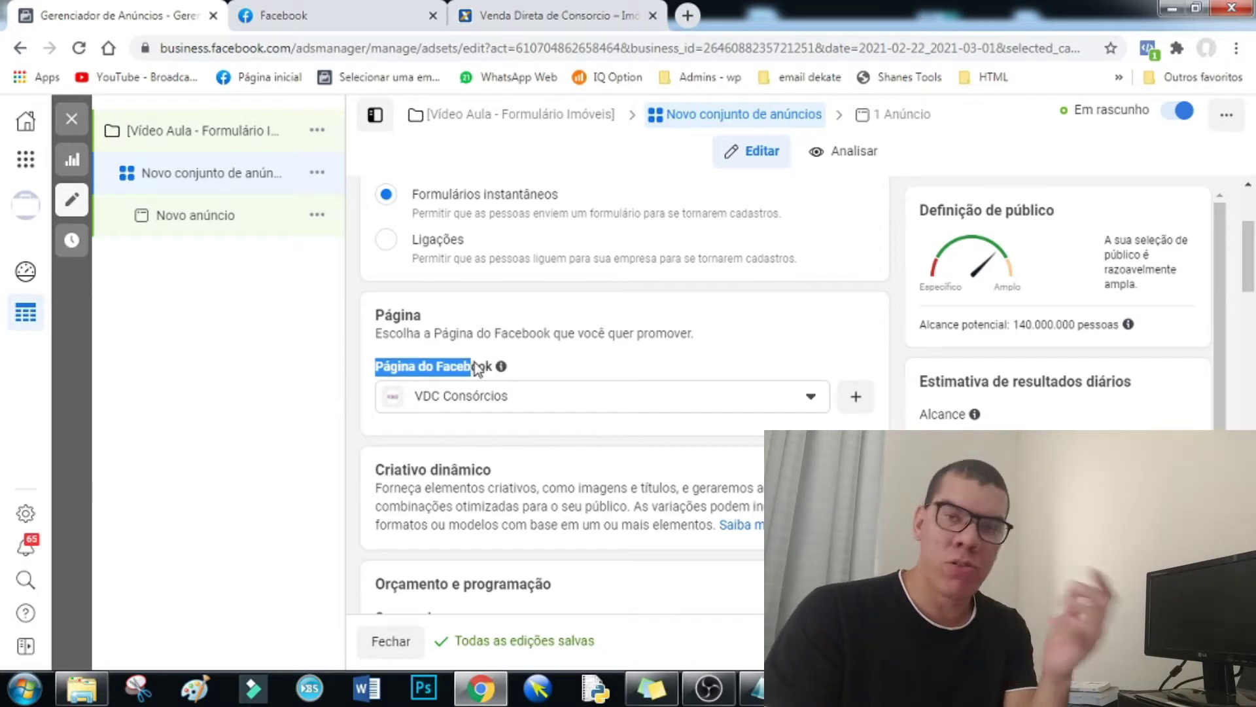
pyautogui.click(493, 399)
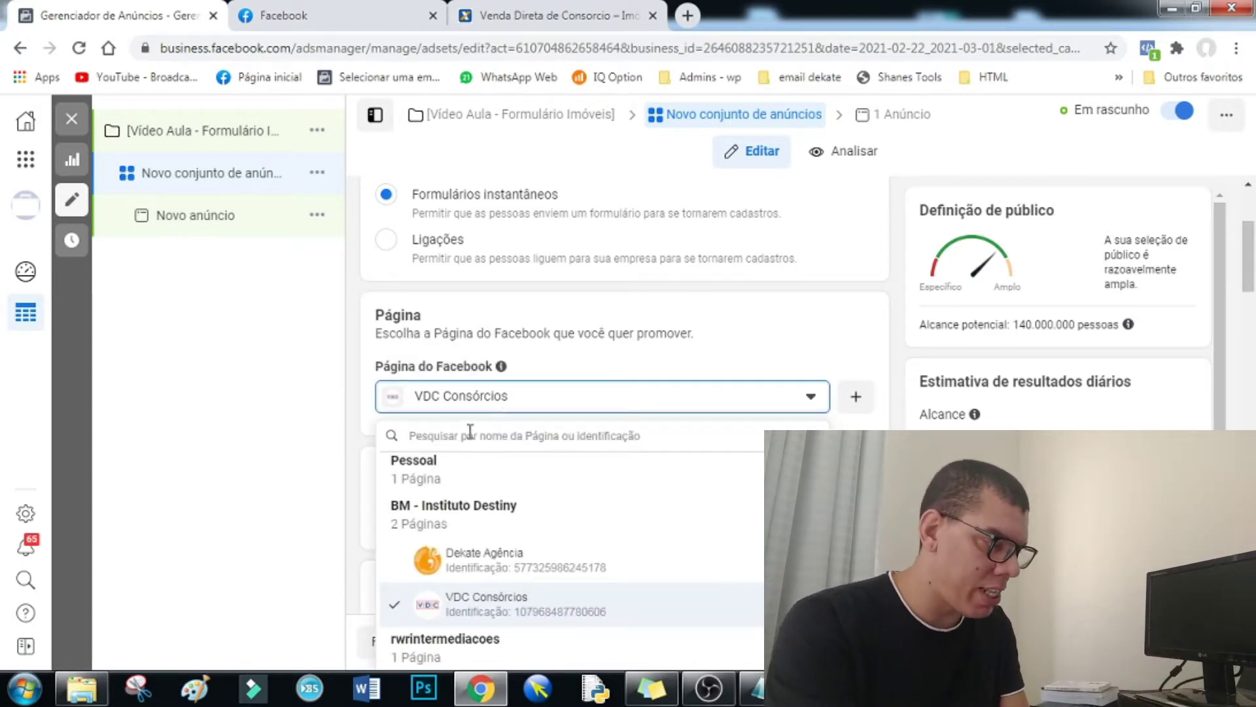
pyautogui.write('dekate')
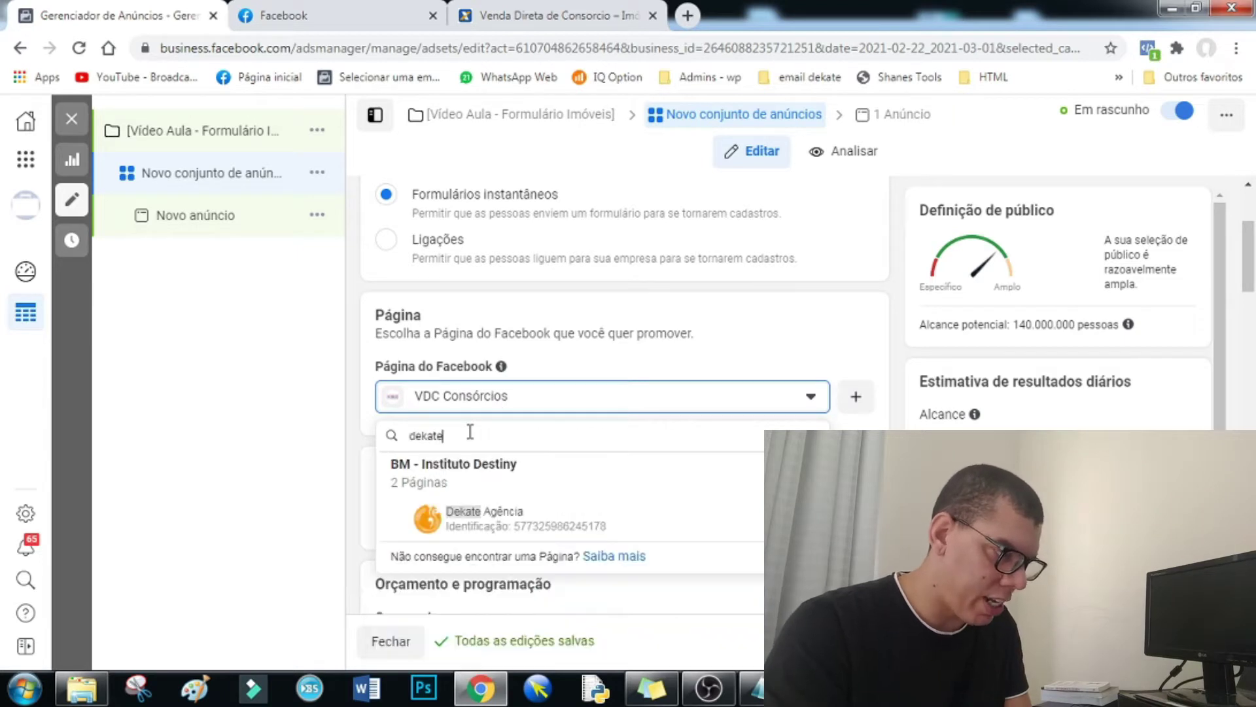
pyautogui.press('BackSpace')
pyautogui.press('BackSpace')
pyautogui.press('BackSpace')
pyautogui.press('BackSpace')
pyautogui.press('BackSpace')
pyautogui.press('BackSpace')
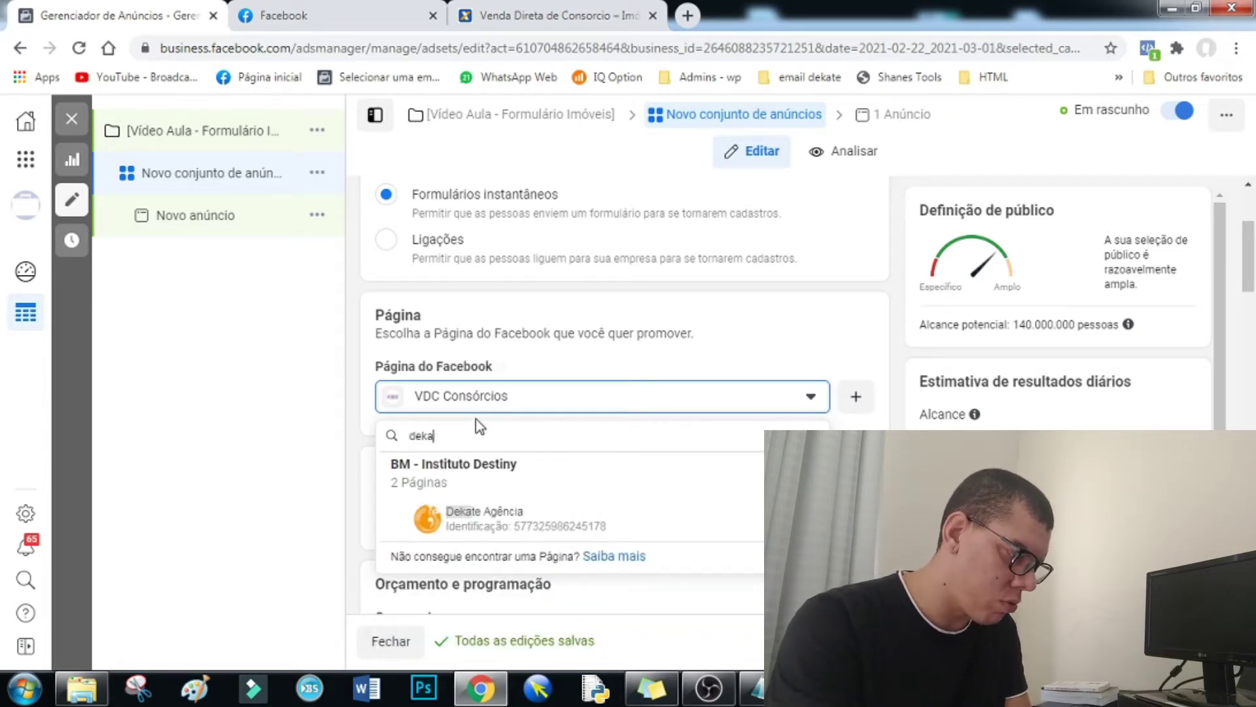
pyautogui.write('vdc')
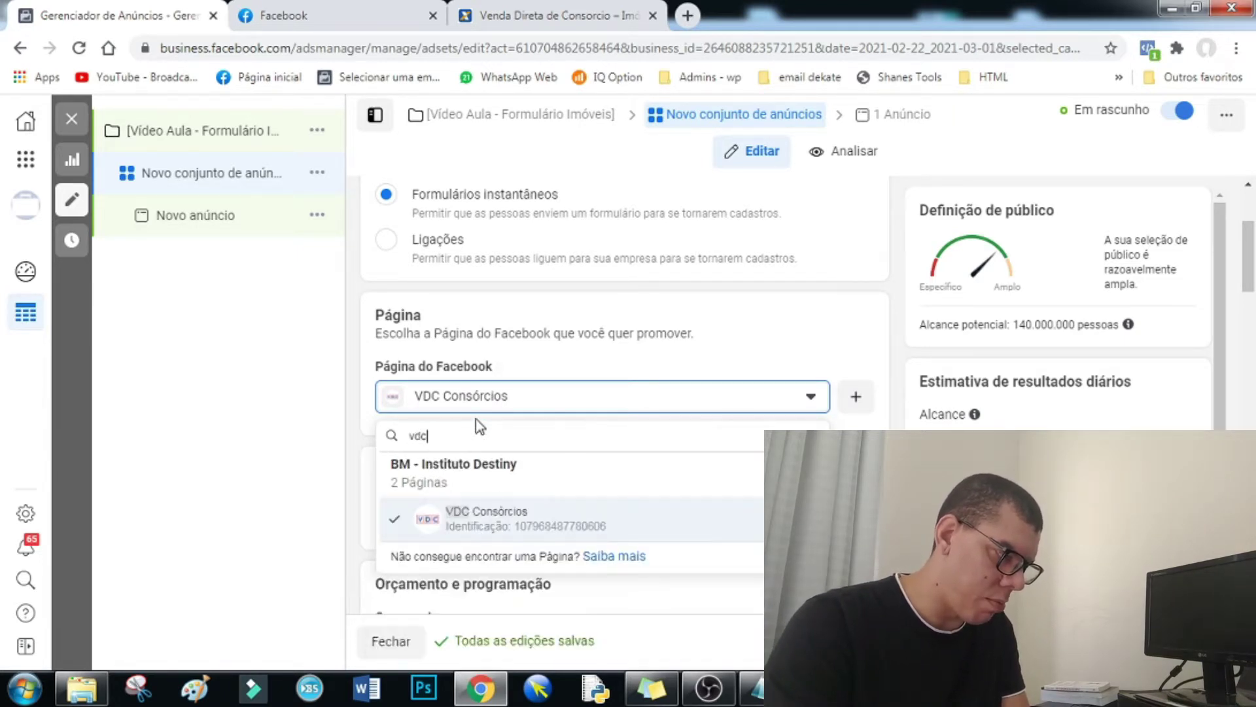
pyautogui.click(487, 517)
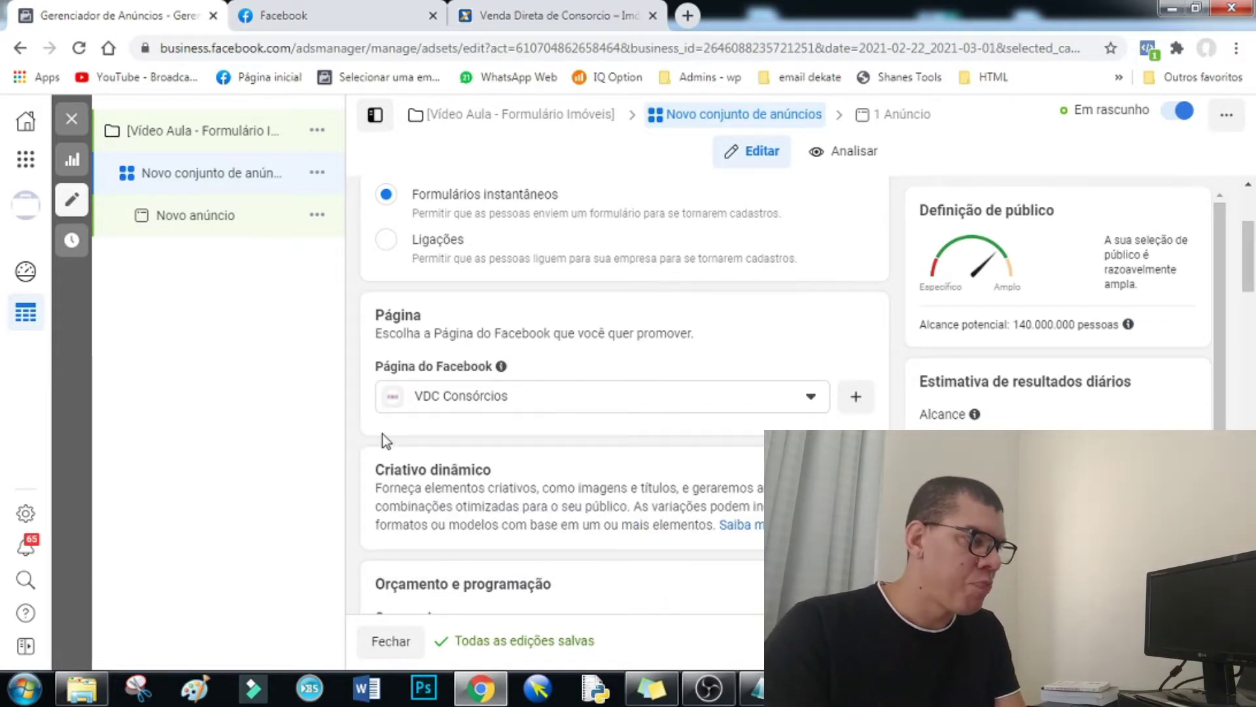
# - Change the daily budget in Orçamento e programação from R$ 20,00 to R$ 6,00
pyautogui.scroll(3, 383, 432)
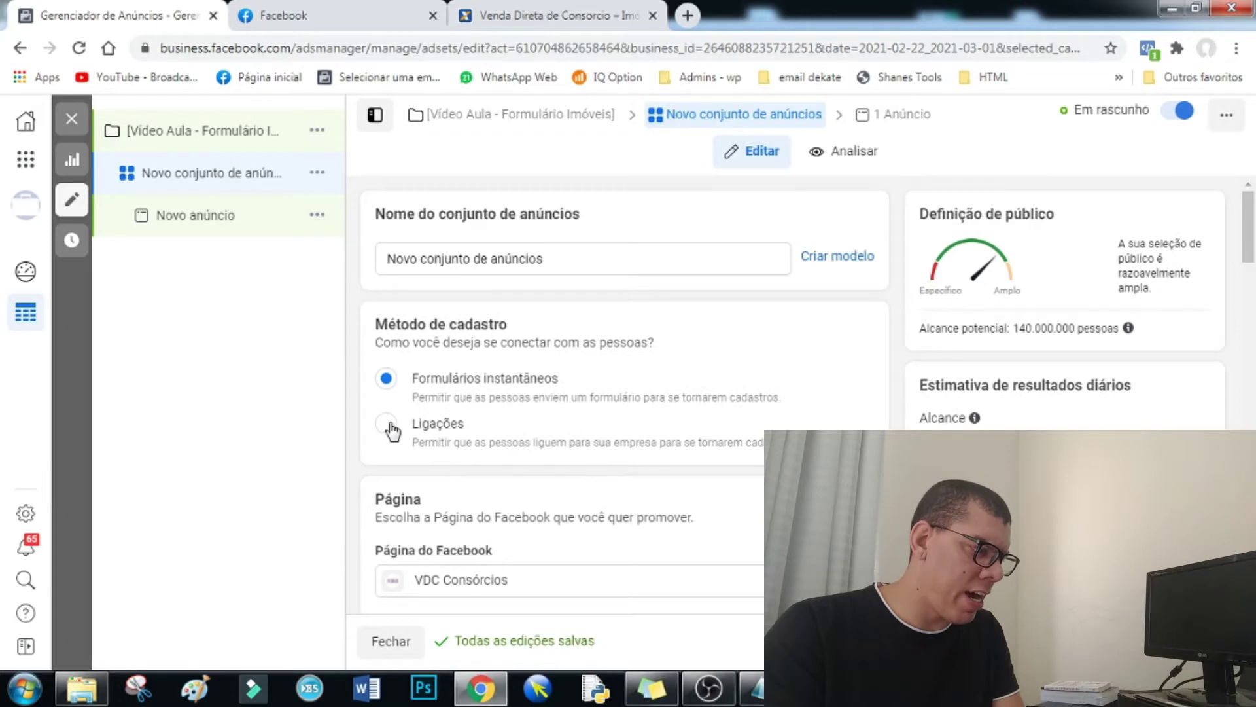
pyautogui.scroll(-3, 394, 425)
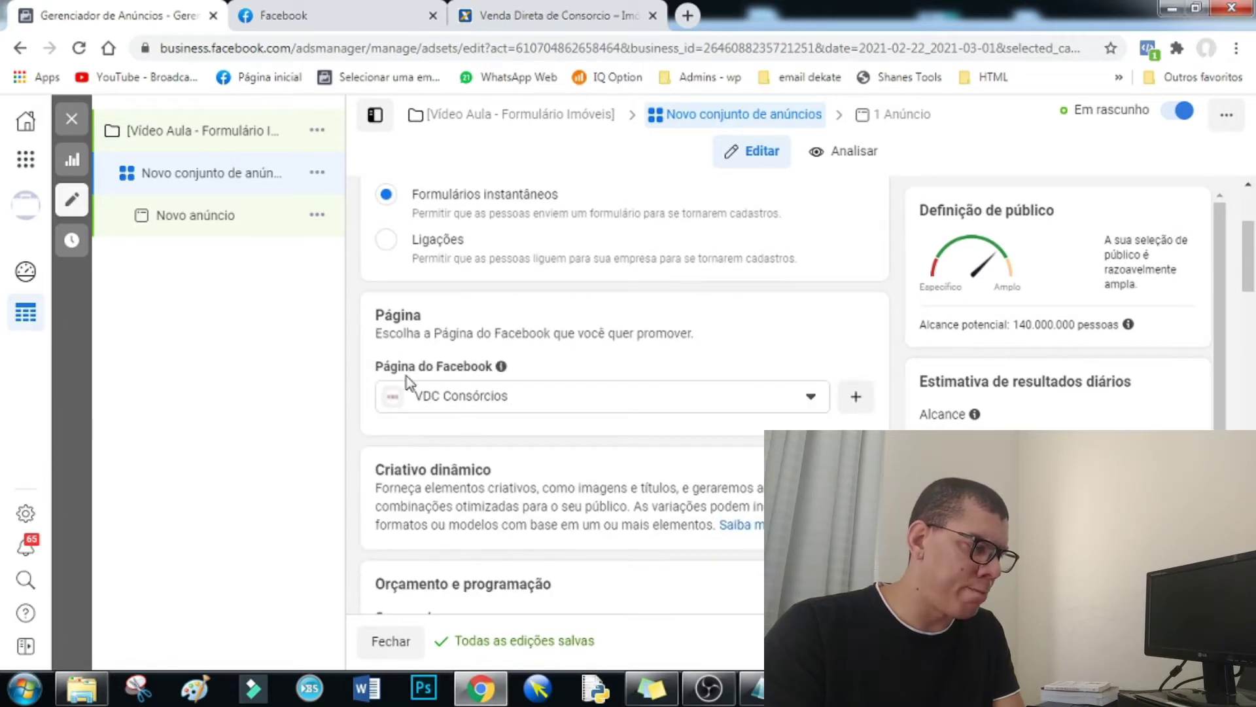
pyautogui.scroll(-3, 409, 382)
pyautogui.moveTo(457, 426)
pyautogui.scroll(-1, 457, 427)
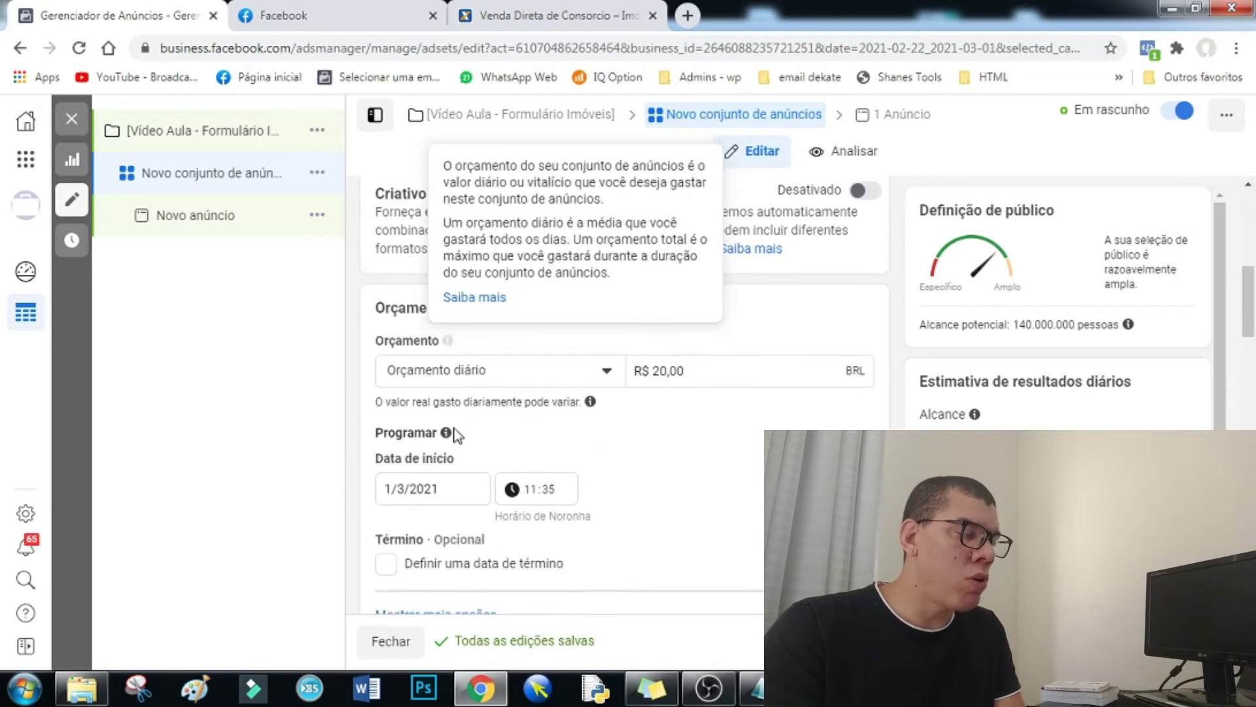
pyautogui.scroll(-1, 392, 379)
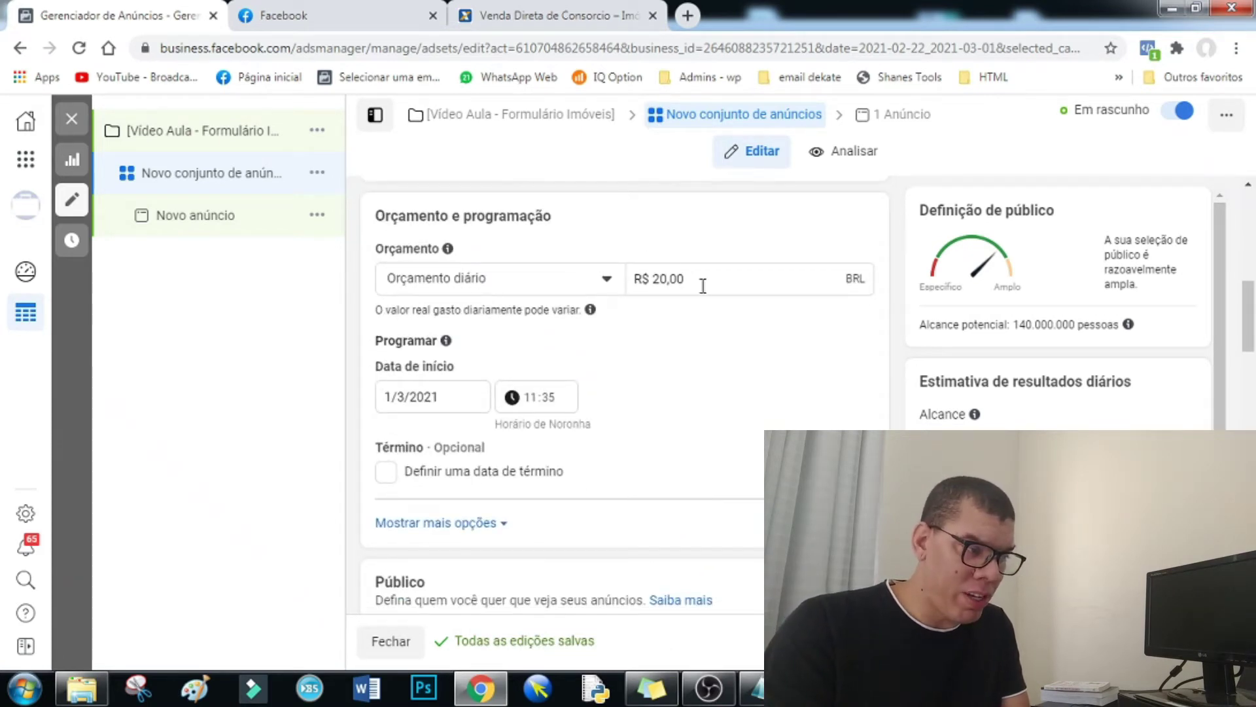
pyautogui.moveTo(700, 280); pyautogui.dragTo(656, 281)
pyautogui.write('5')
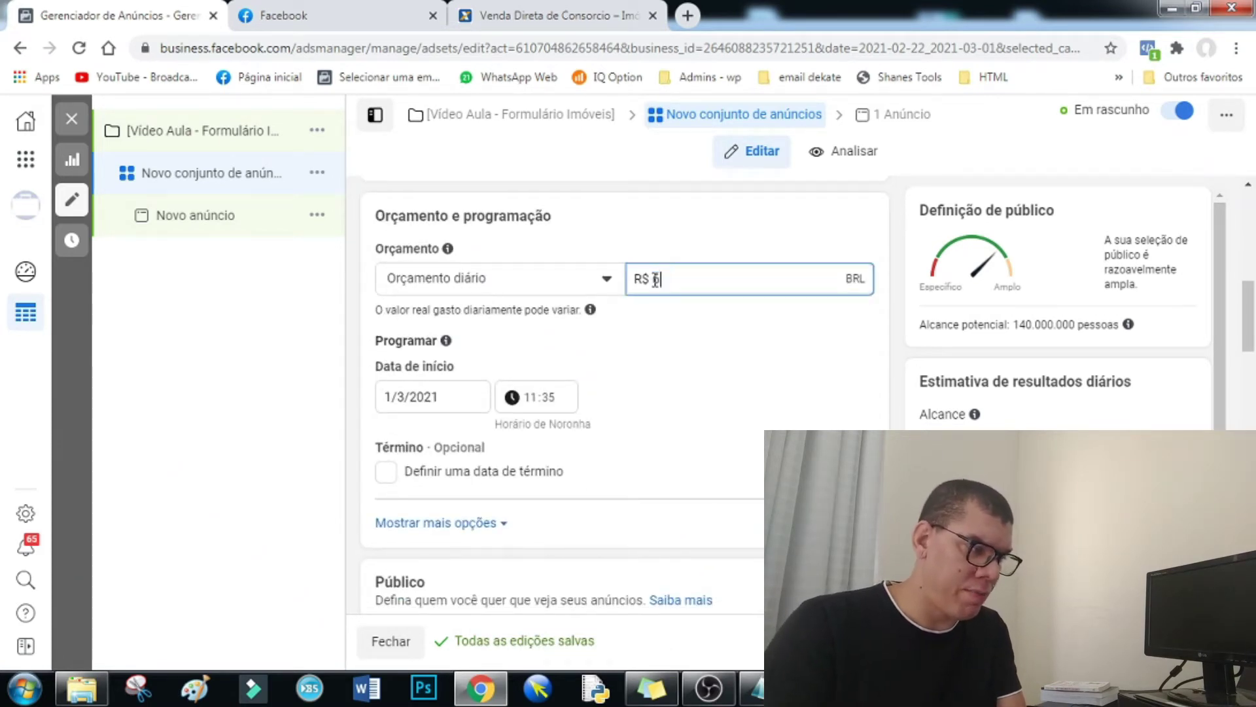
pyautogui.click(358, 307)
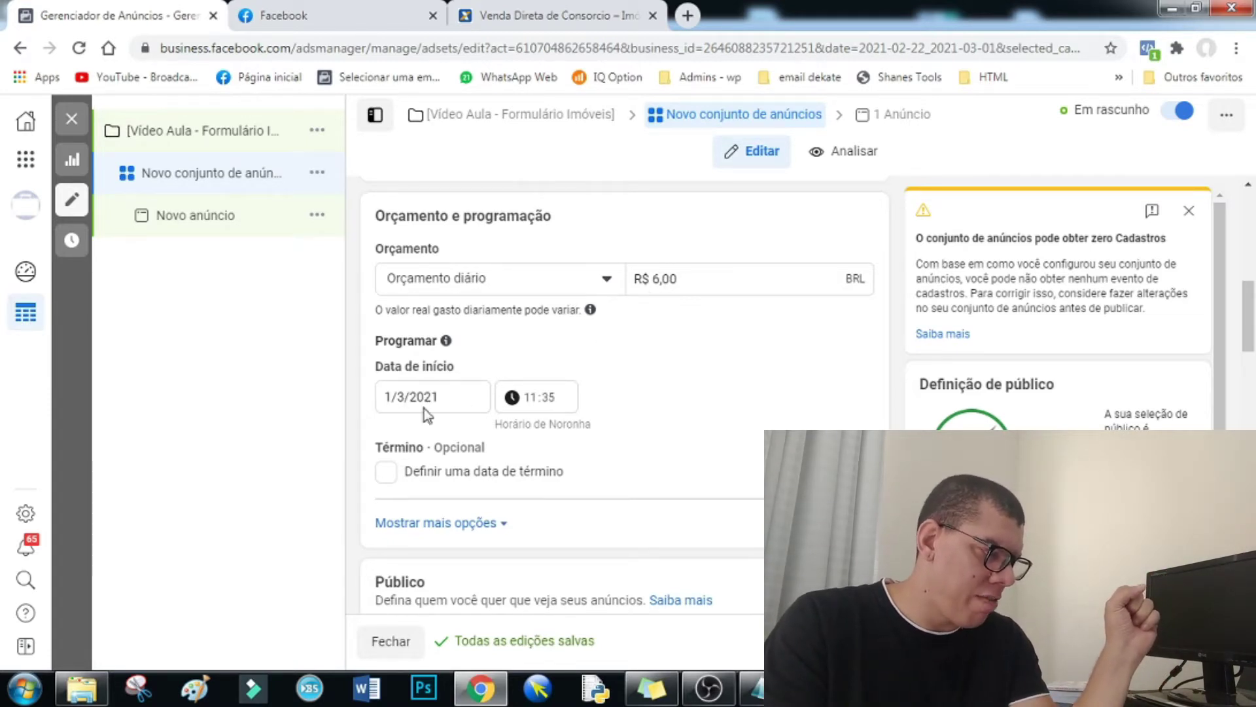
# - Scroll to the audience locations and note a '- Publico' item under Conjunto in Notepad
pyautogui.scroll(-1, 422, 415)
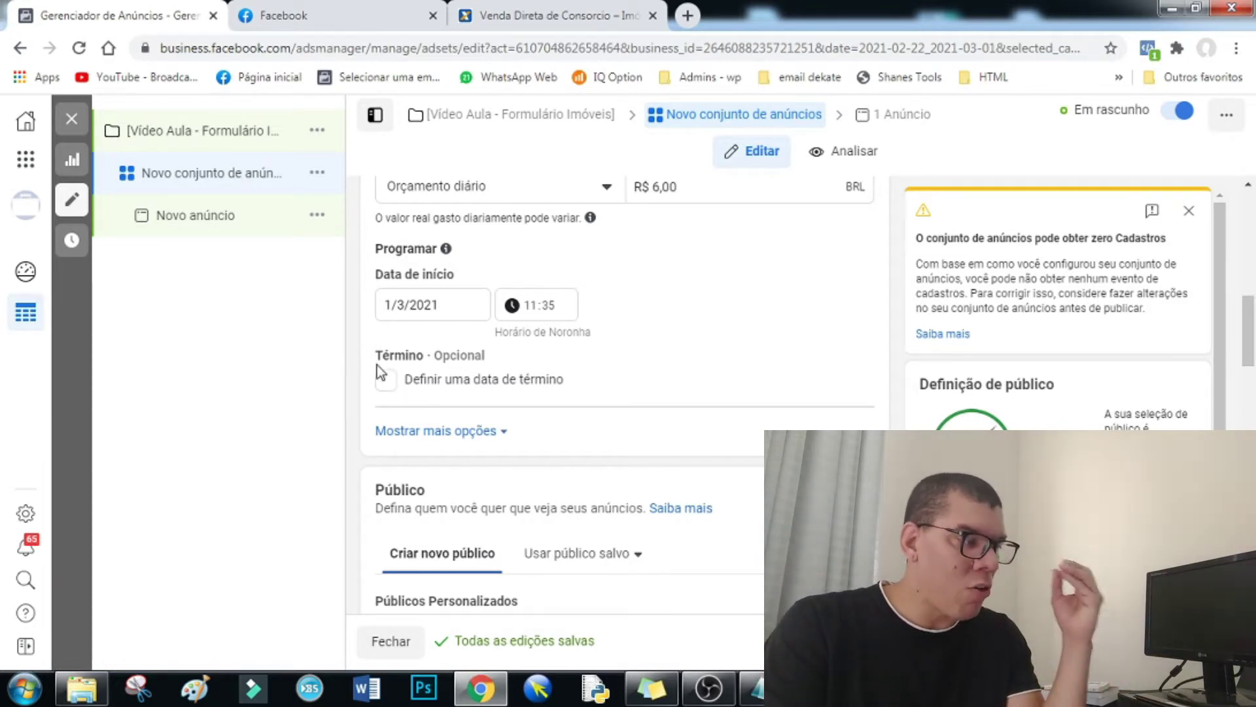
pyautogui.scroll(-5, 377, 365)
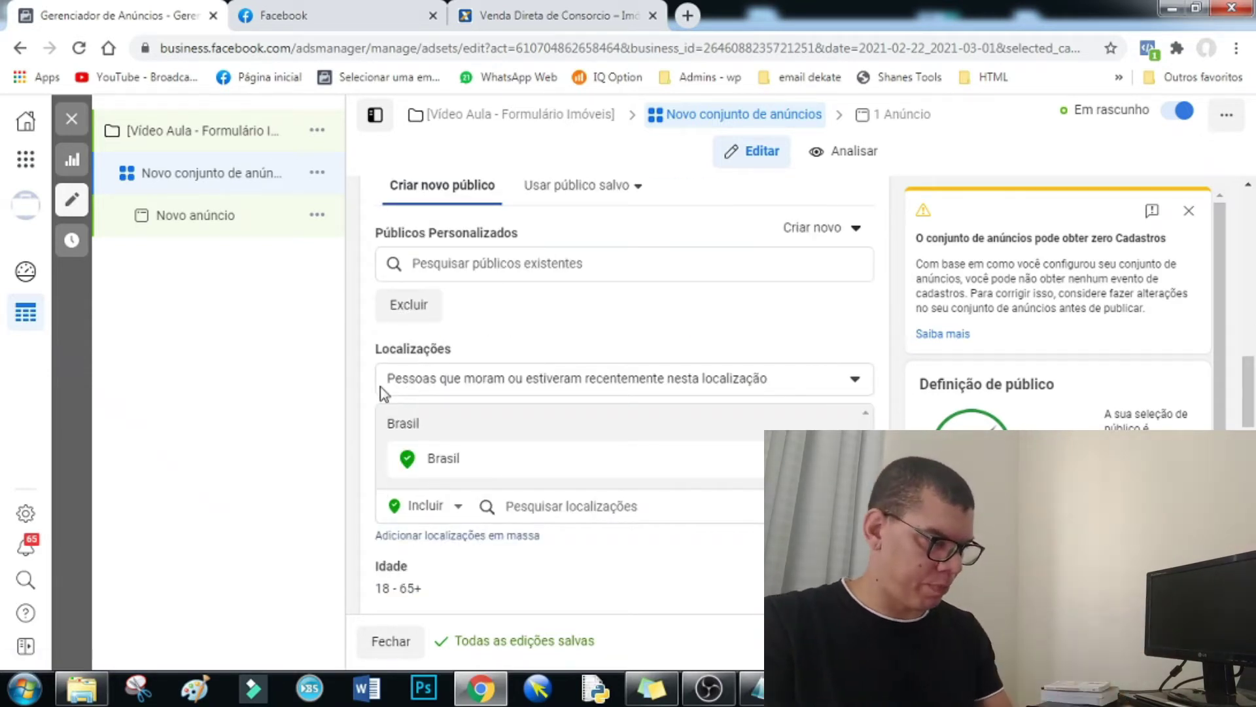
pyautogui.click(754, 689)
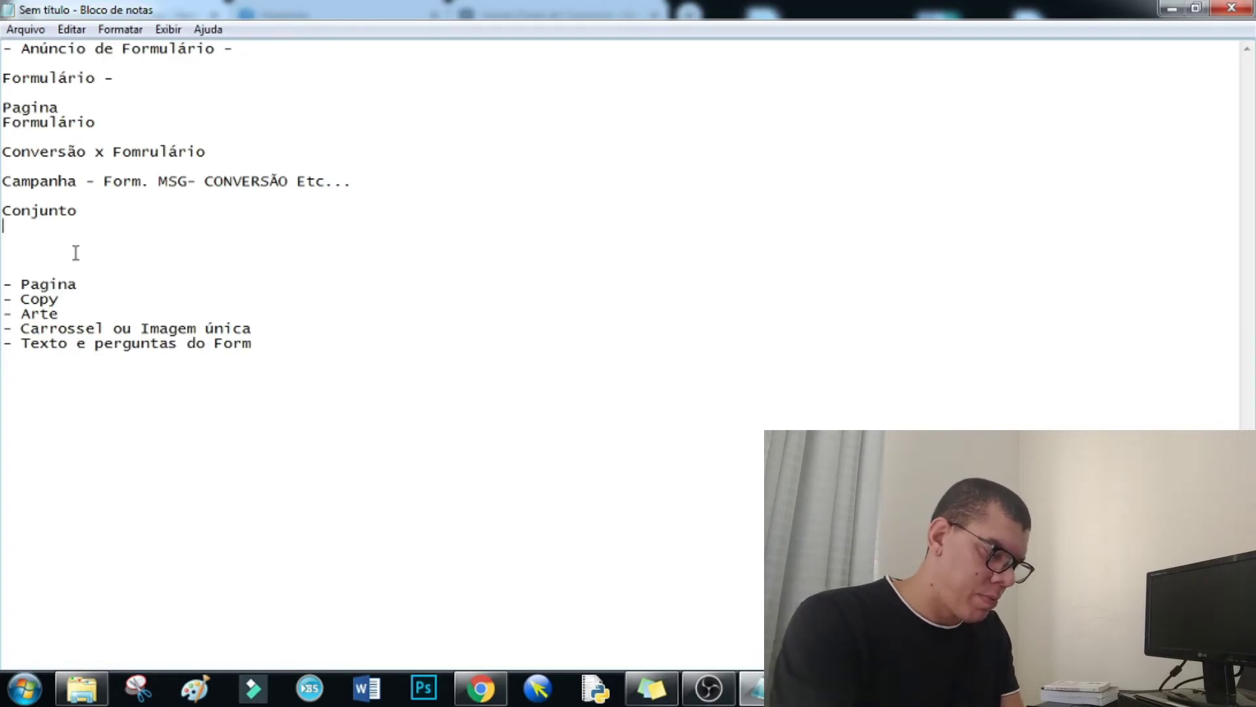
pyautogui.press('Return')
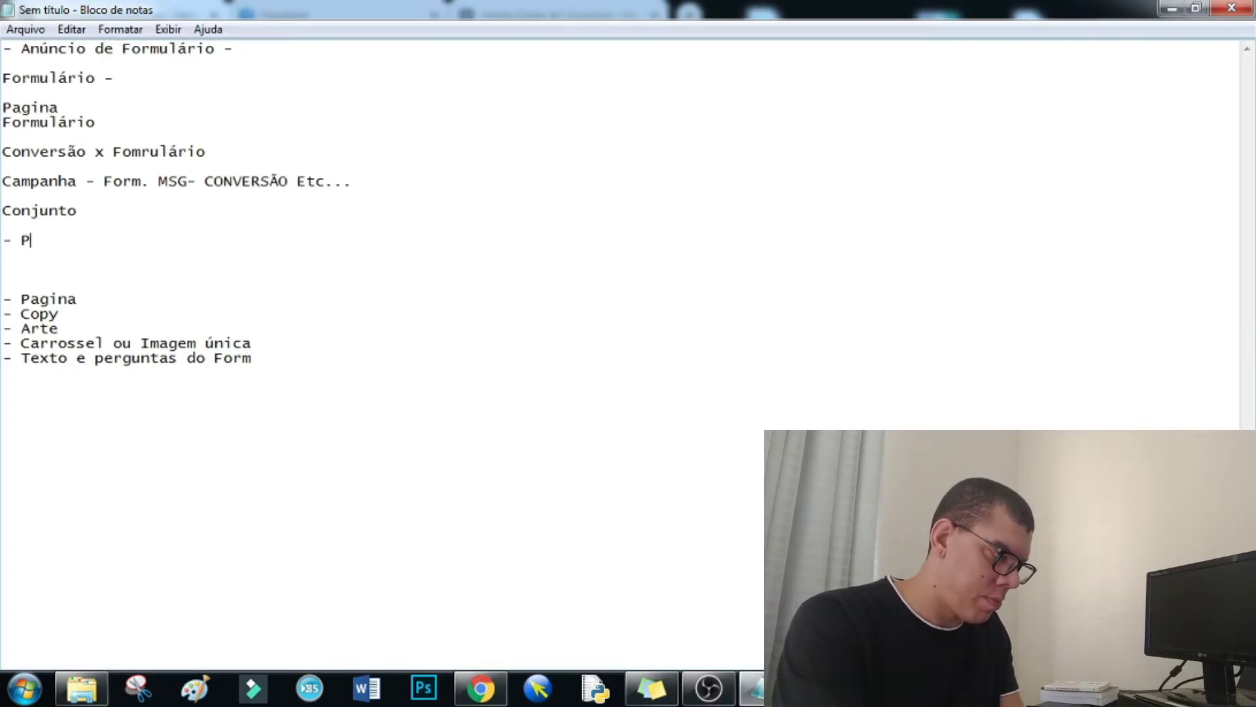
pyautogui.write('- Publico')
pyautogui.press('Return')
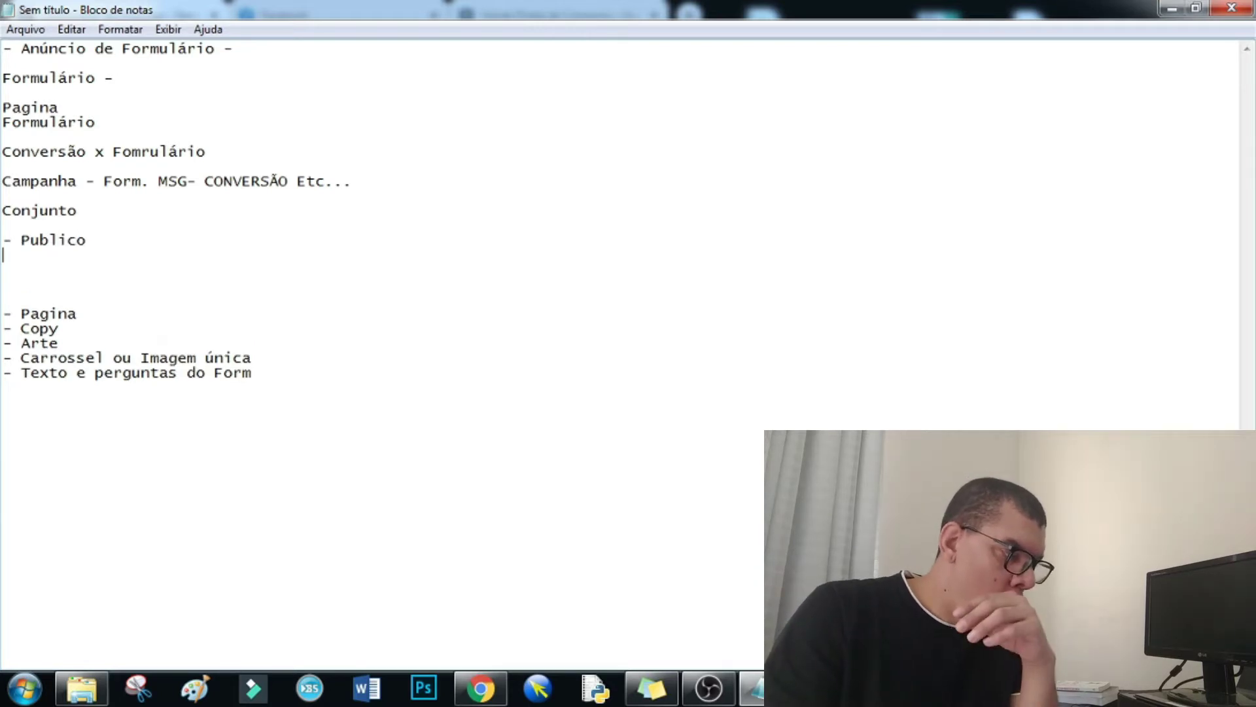
pyautogui.click(475, 690)
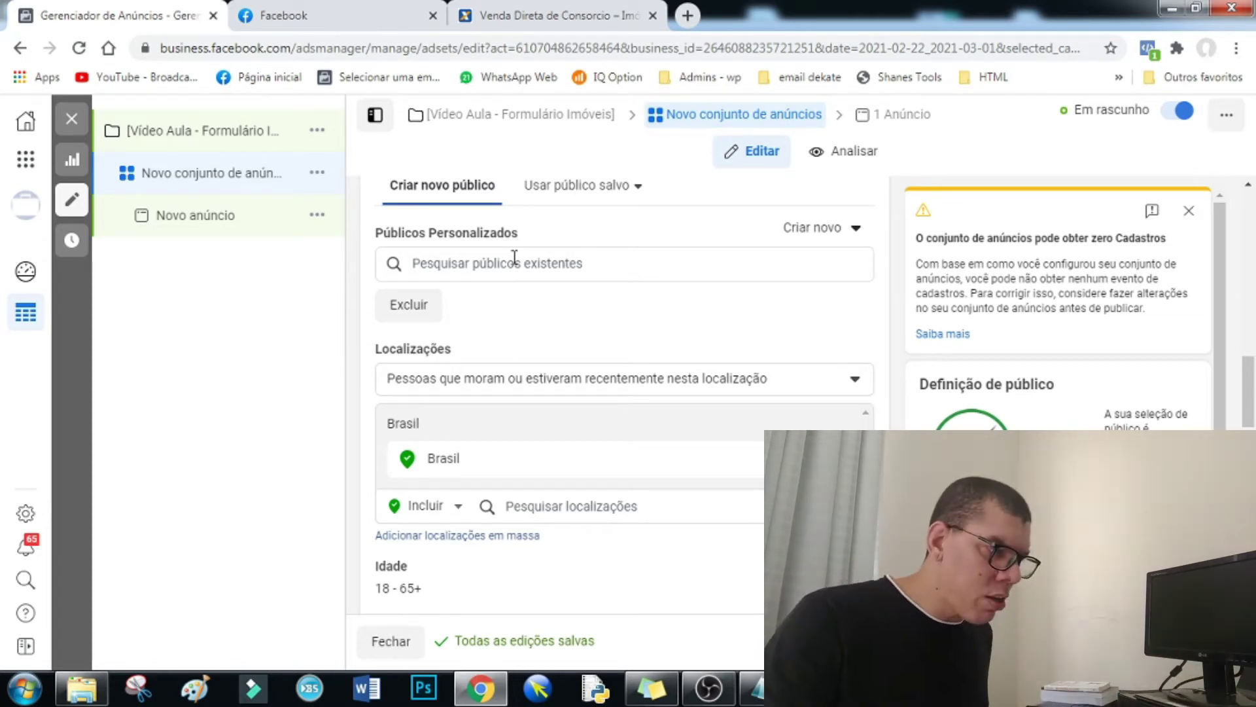
# - Remove Brasil from the ad set's target locations
pyautogui.scroll(-2, 527, 265)
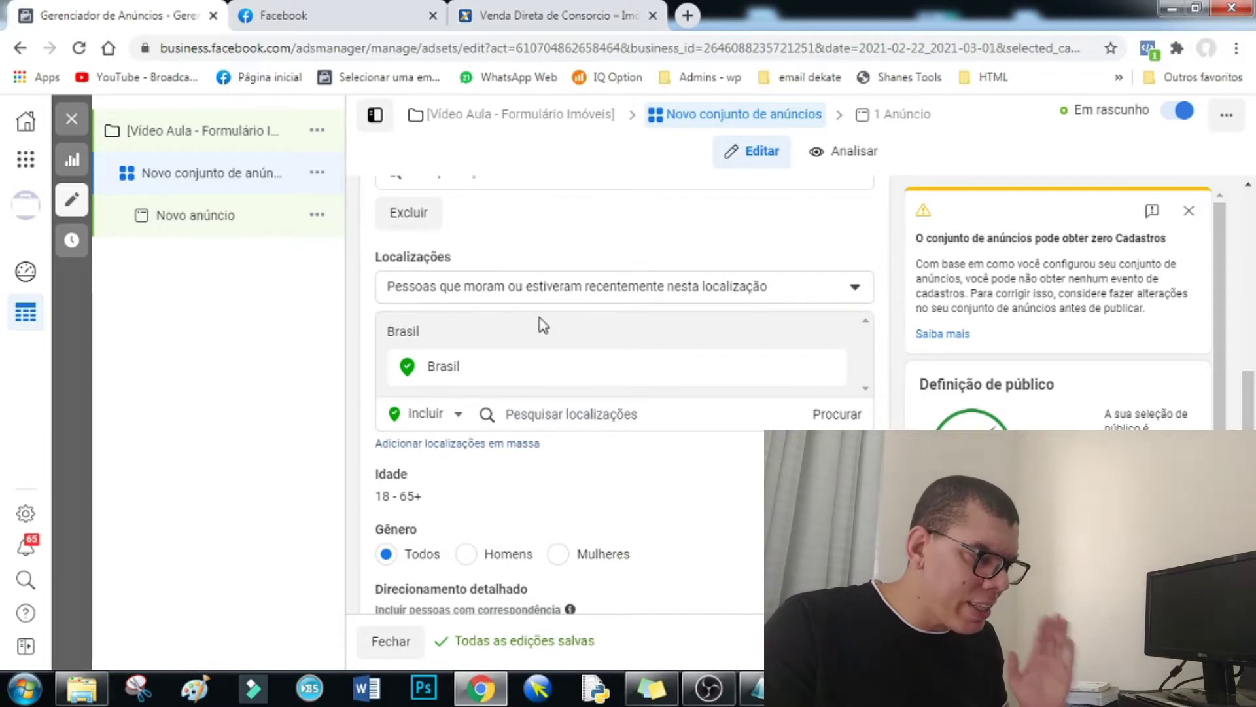
pyautogui.scroll(-2, 541, 318)
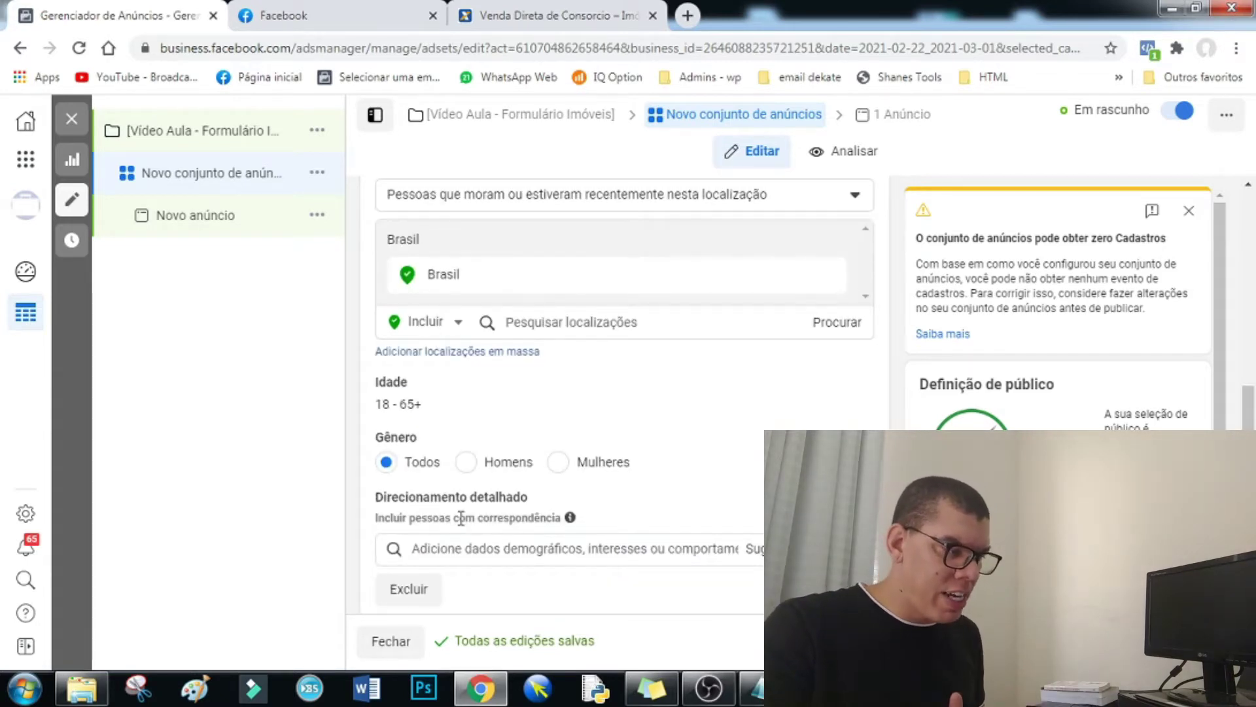
pyautogui.moveTo(415, 498); pyautogui.dragTo(525, 499)
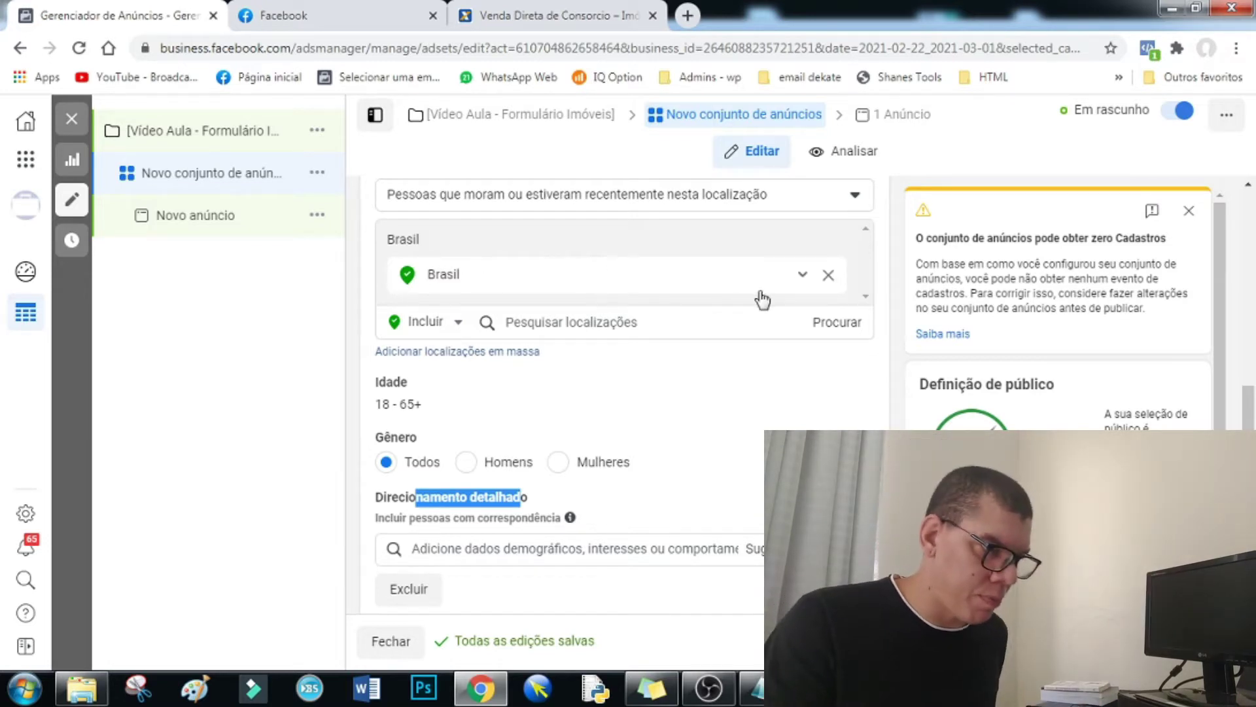
pyautogui.click(825, 280)
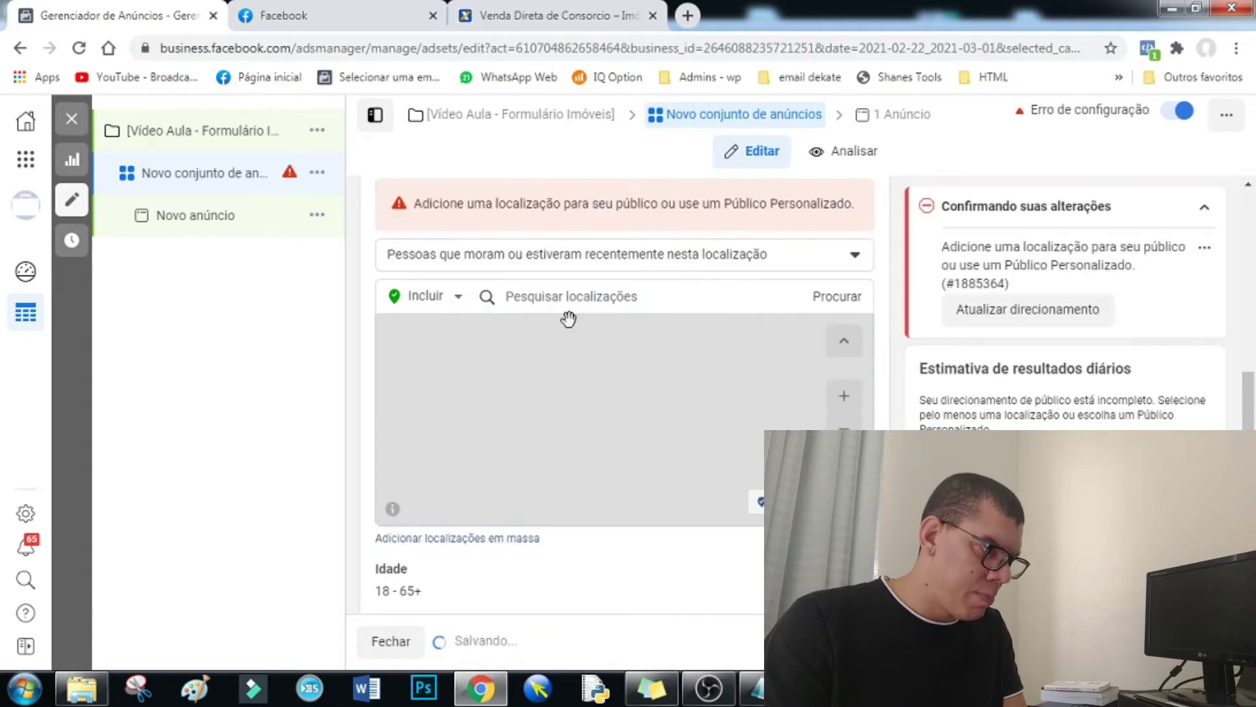
# - Try São Paulo as a location, then search 'Belo Horizonte' instead
pyautogui.click(548, 292)
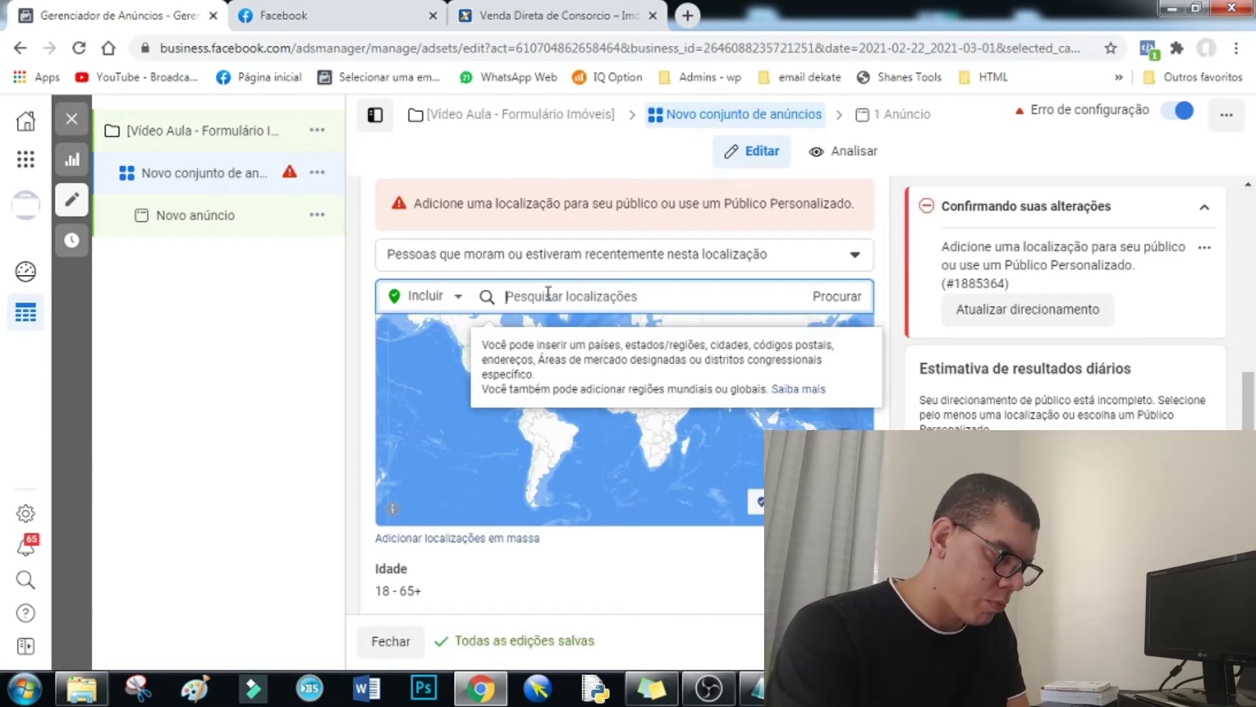
pyautogui.write('São Paulo')
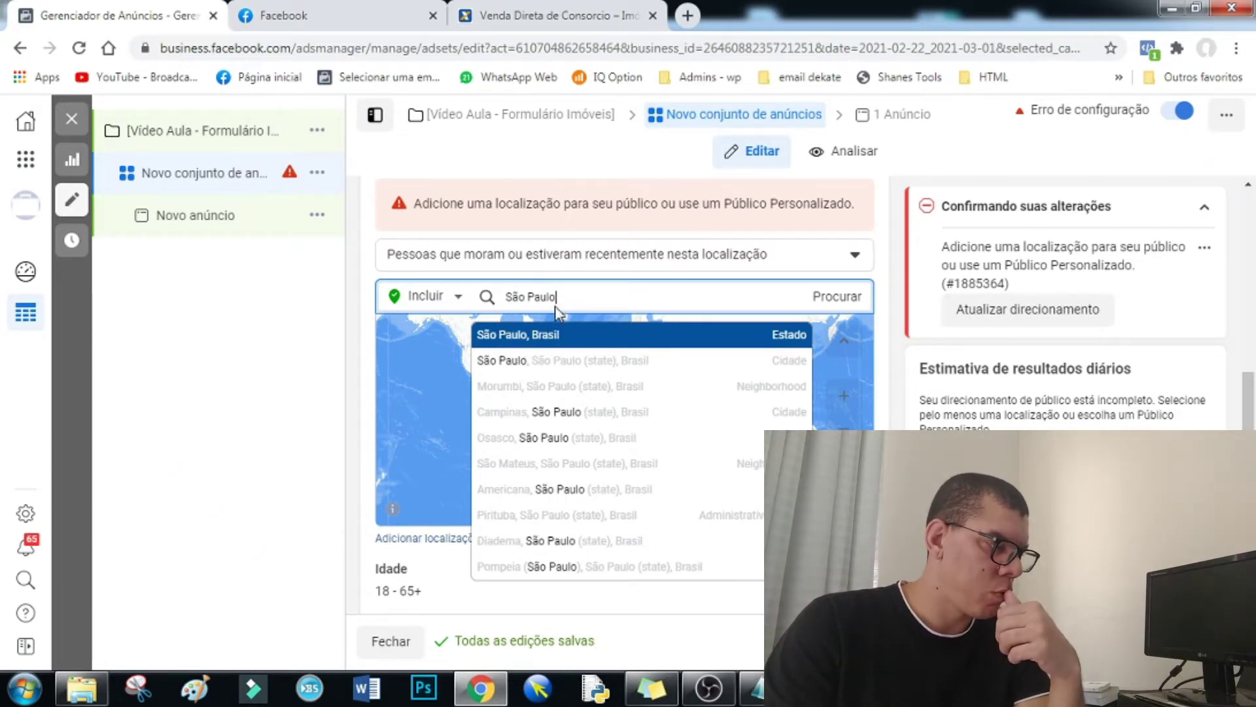
pyautogui.press('Return')
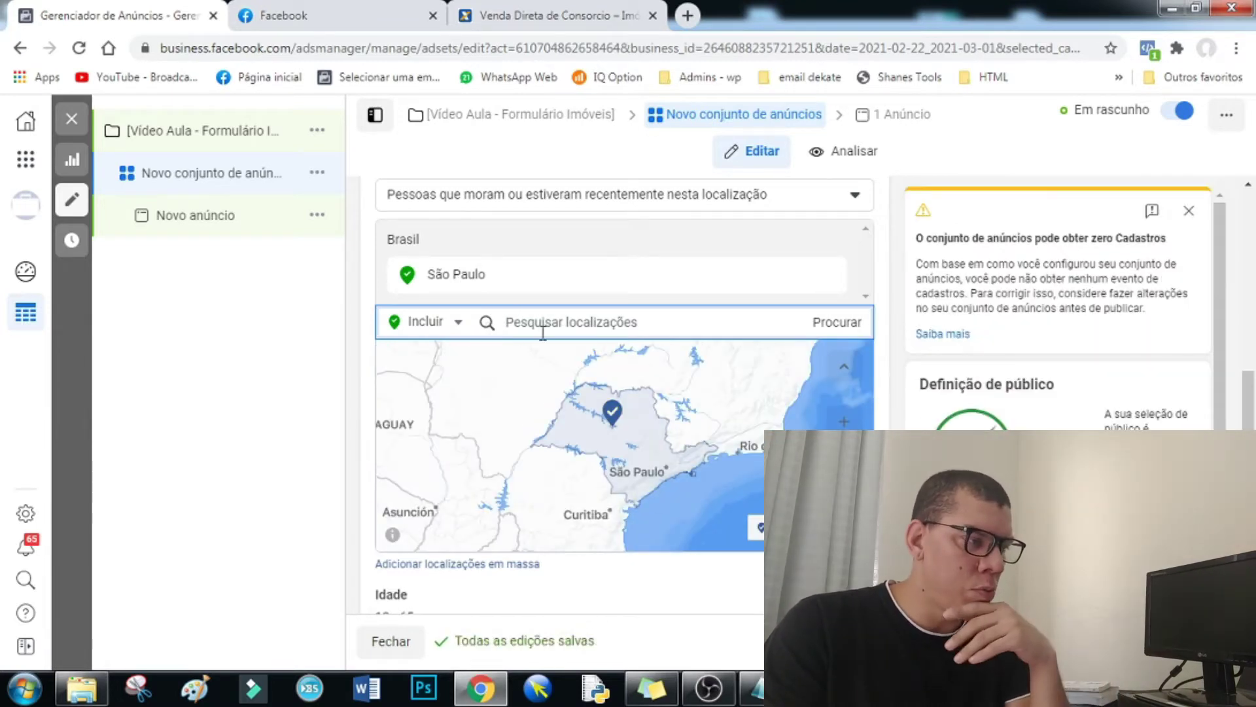
pyautogui.moveTo(826, 280)
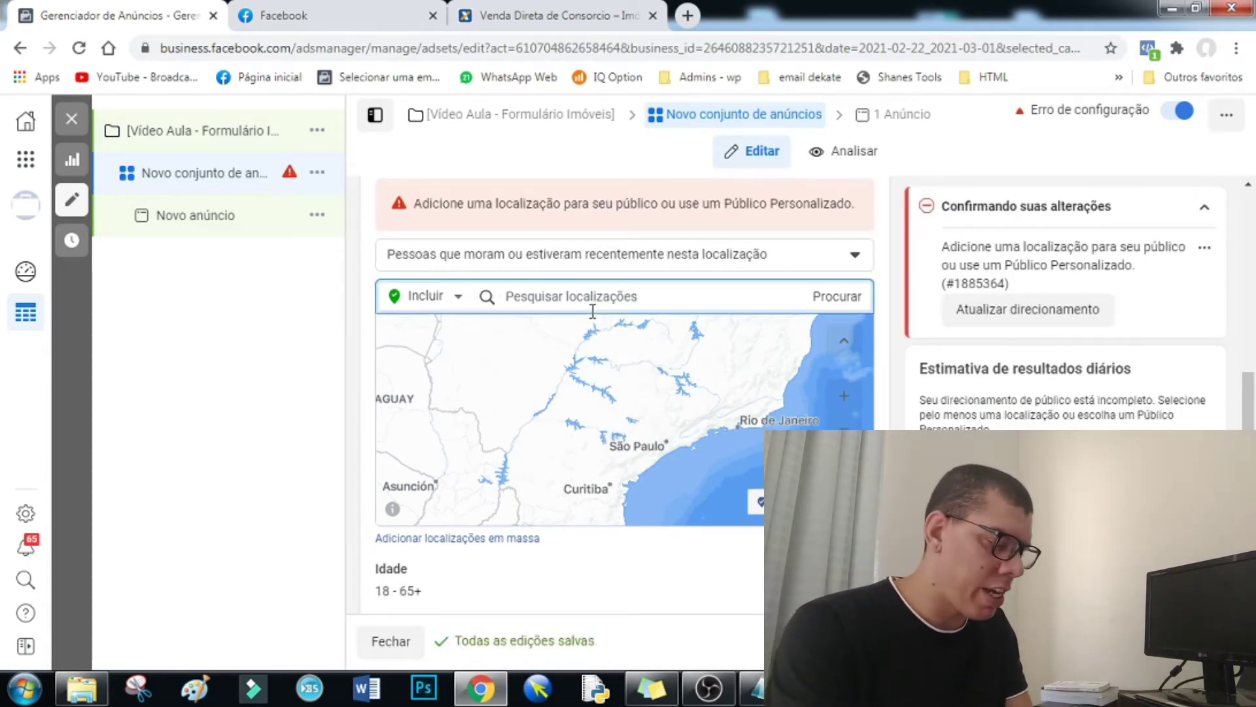
pyautogui.write('Belo Ho')
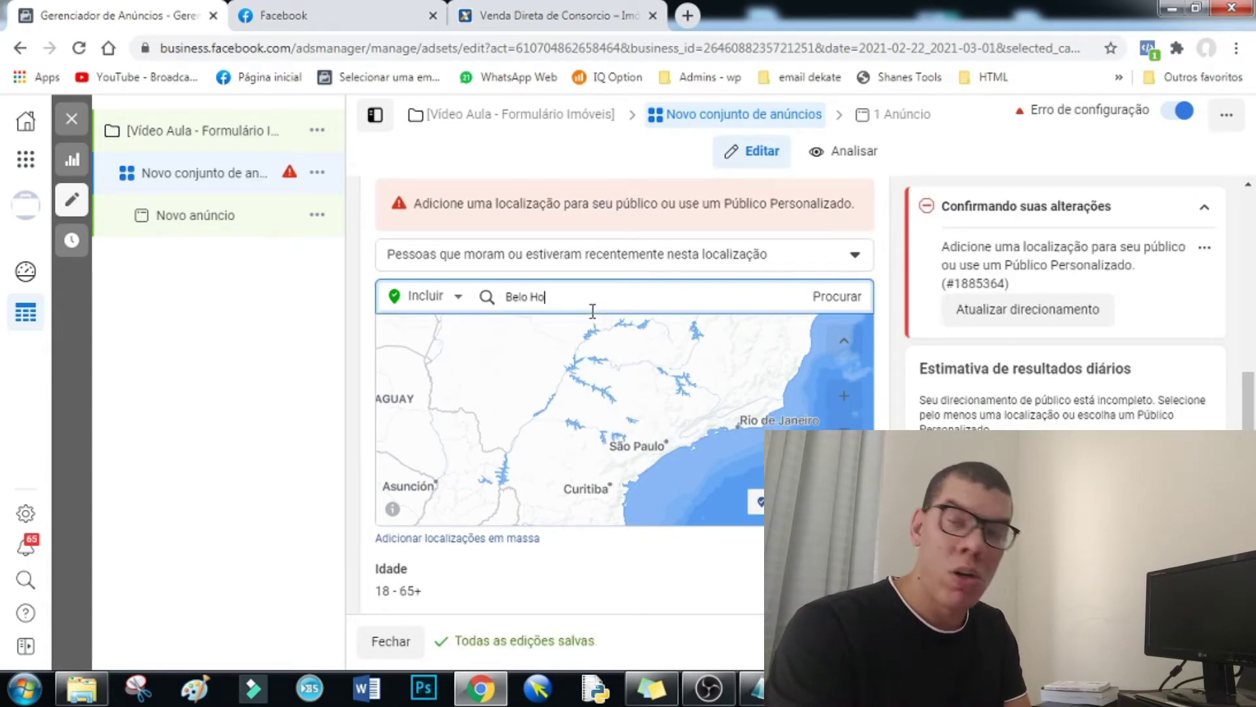
pyautogui.write('rizonte')
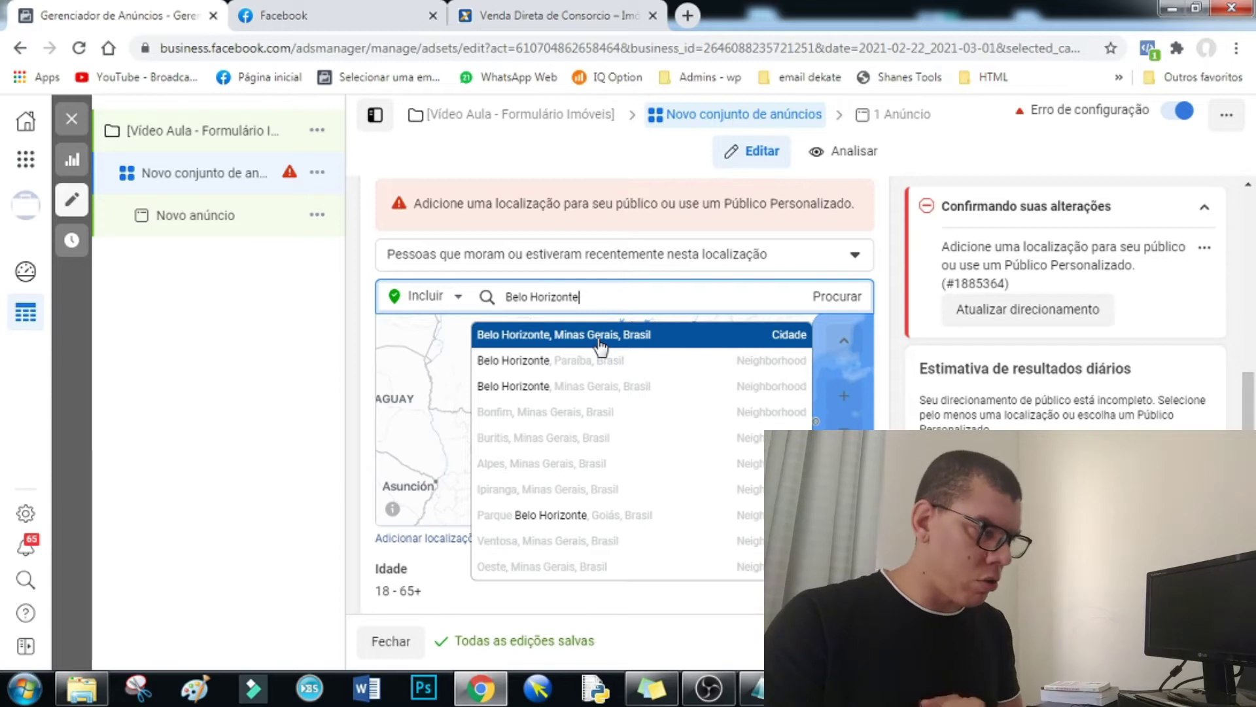
# - Add Belo Horizonte, Minas Gerais as the location and widen its radius to 80 km
pyautogui.click(601, 341)
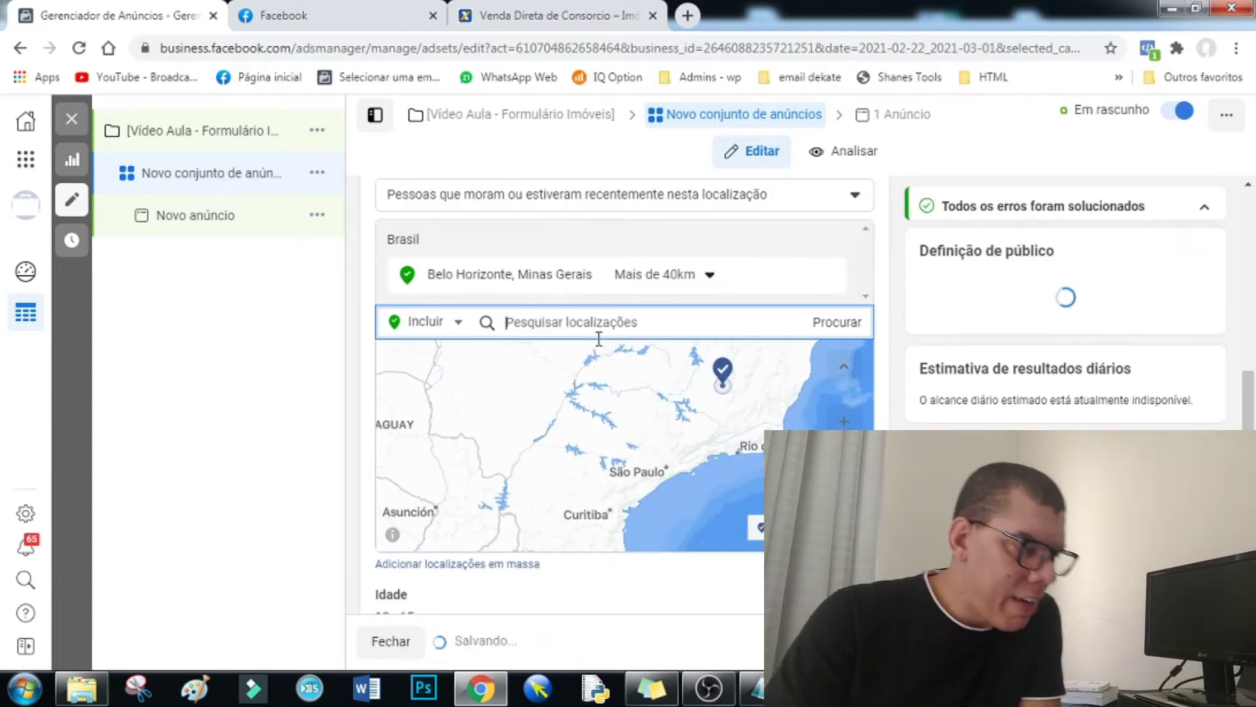
pyautogui.click(709, 276)
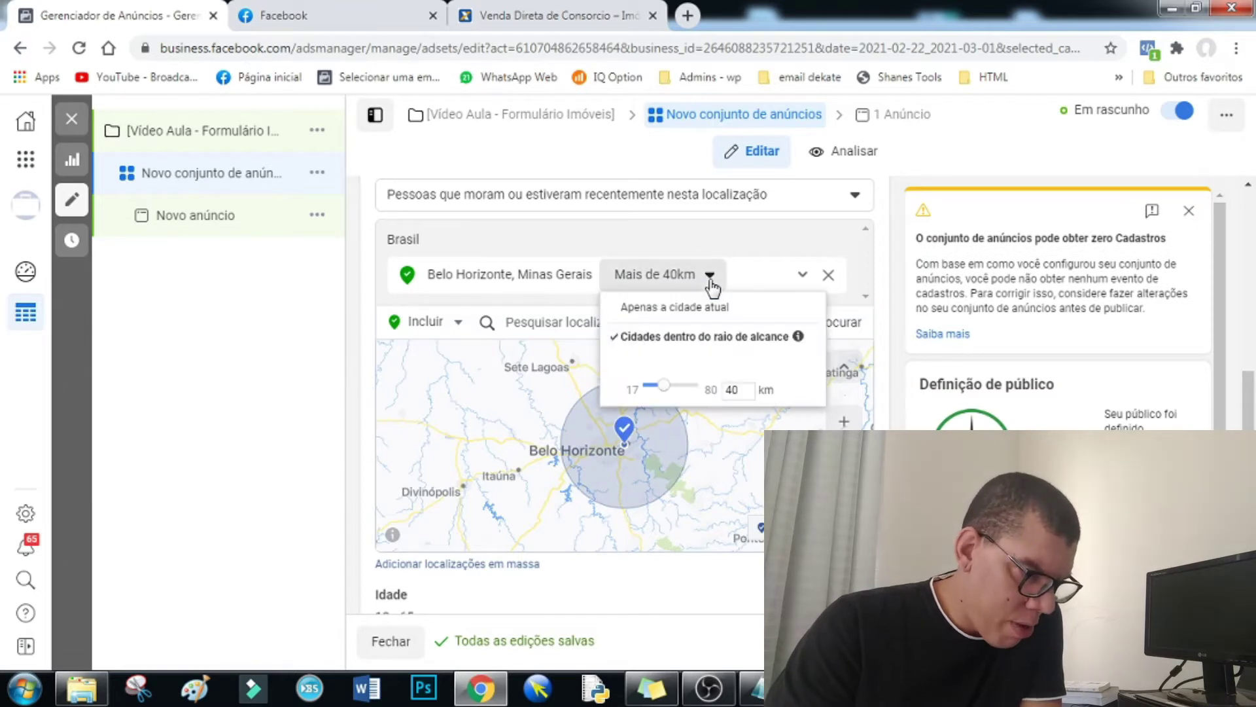
pyautogui.moveTo(653, 392); pyautogui.dragTo(712, 384)
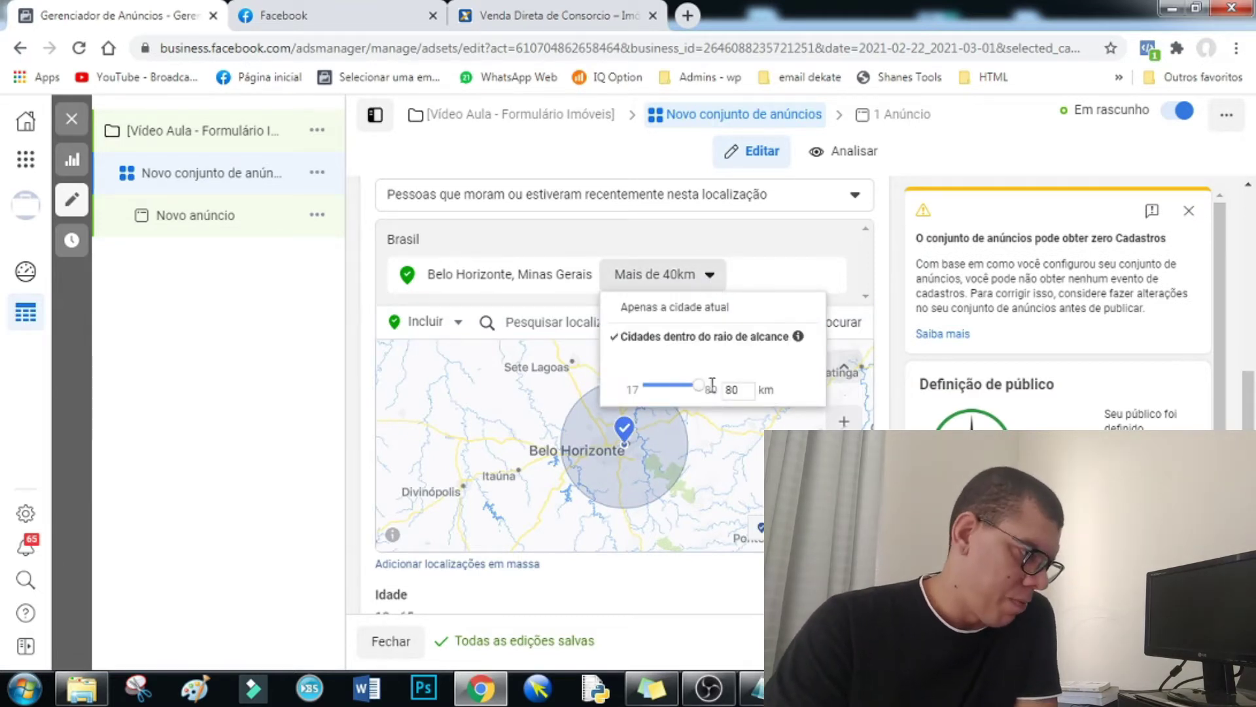
pyautogui.click(365, 298)
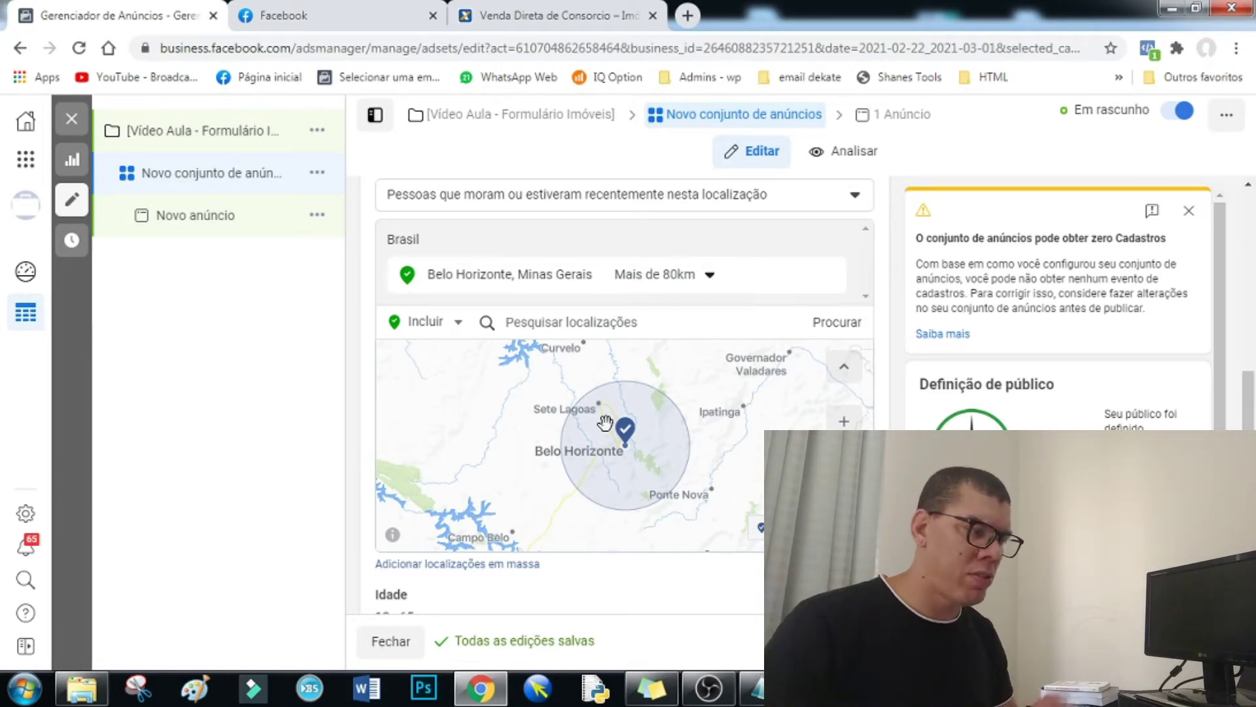
# - Shrink the Belo Horizonte radius from 80 km to 33 km
pyautogui.click(710, 276)
pyautogui.moveTo(697, 388); pyautogui.dragTo(658, 391)
pyautogui.click(461, 367)
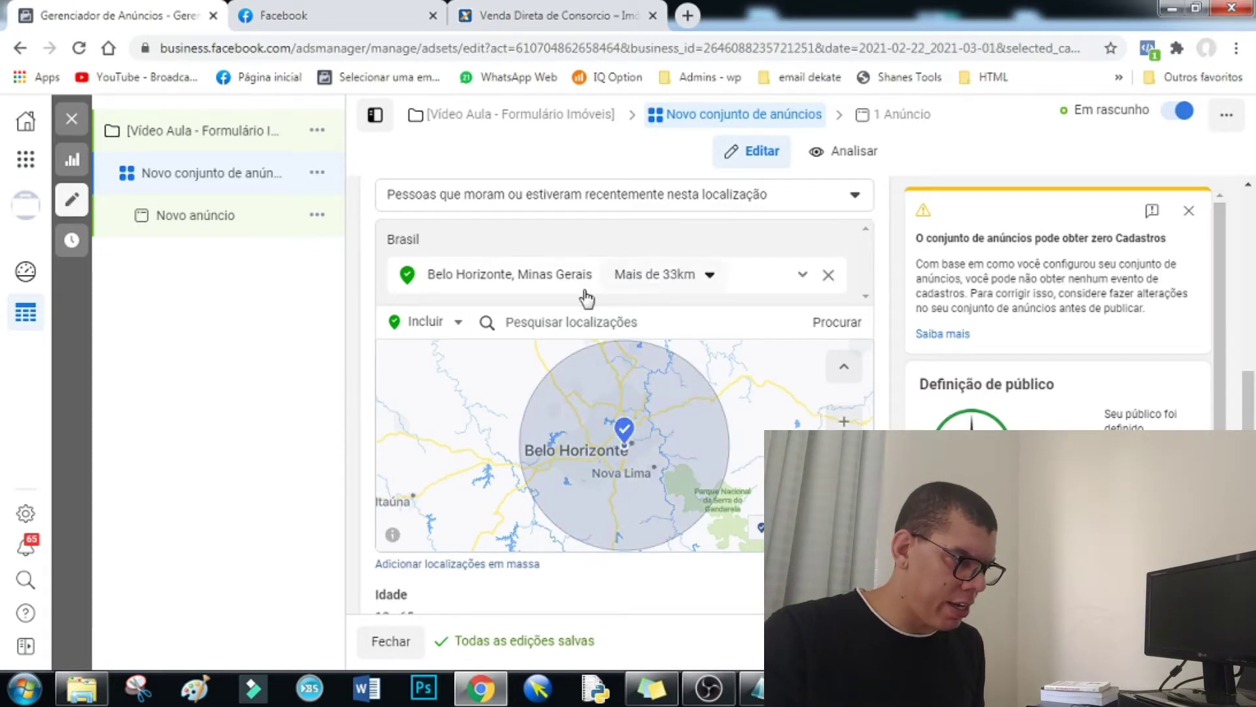
# - Pan and zoom the map to centre the 33 km Belo Horizonte radius
pyautogui.scroll(-1, 523, 378)
pyautogui.scroll(-2, 425, 415)
pyautogui.scroll(2, 363, 420)
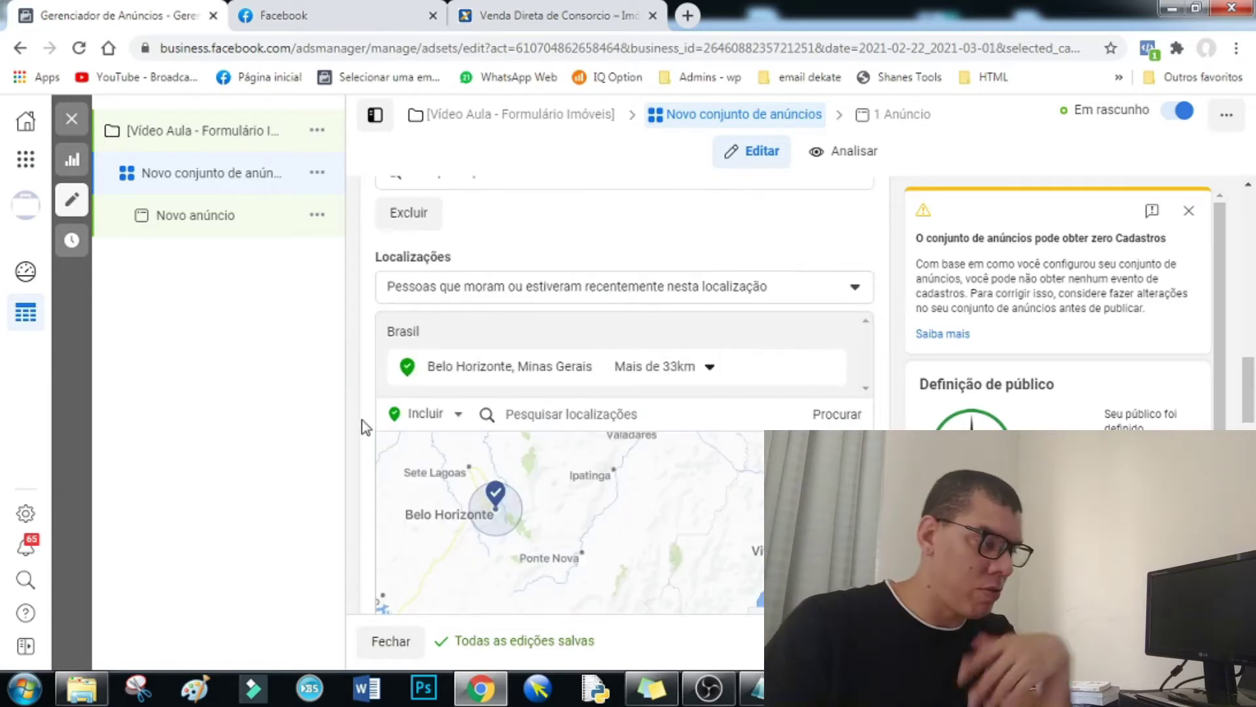
pyautogui.scroll(2, 437, 518)
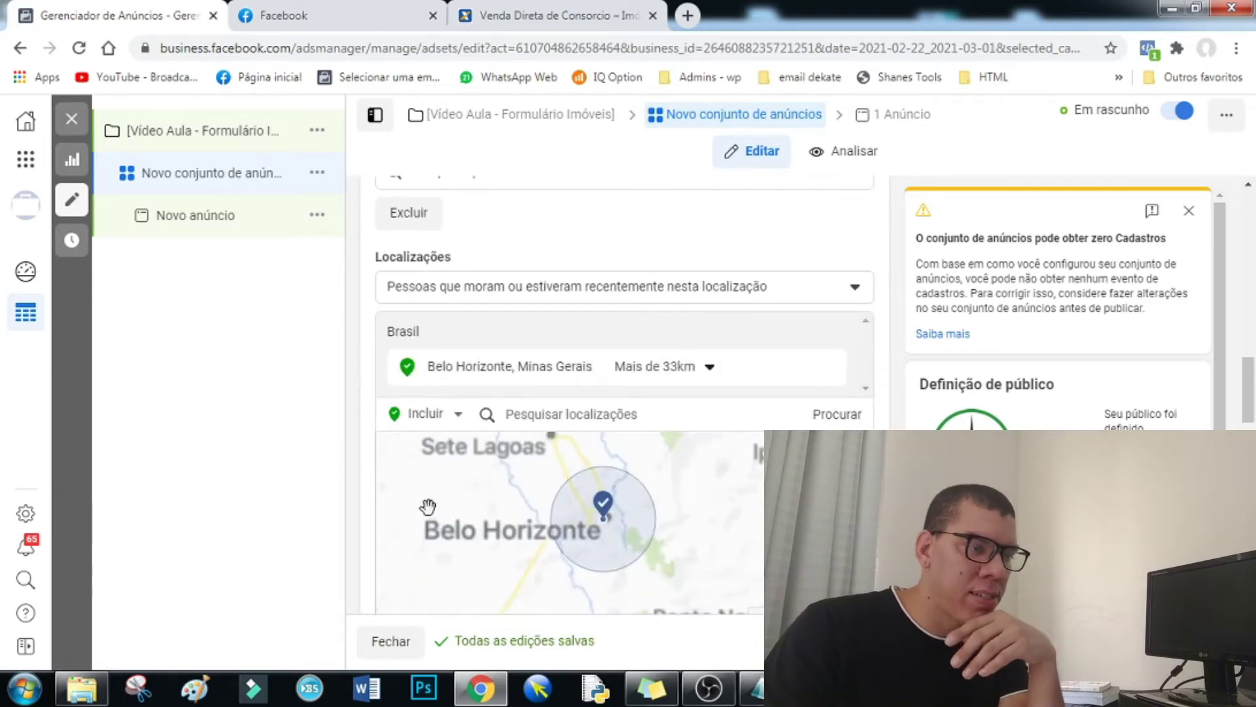
pyautogui.moveTo(360, 500); pyautogui.dragTo(426, 499)
pyautogui.moveTo(1247, 364); pyautogui.dragTo(1250, 416)
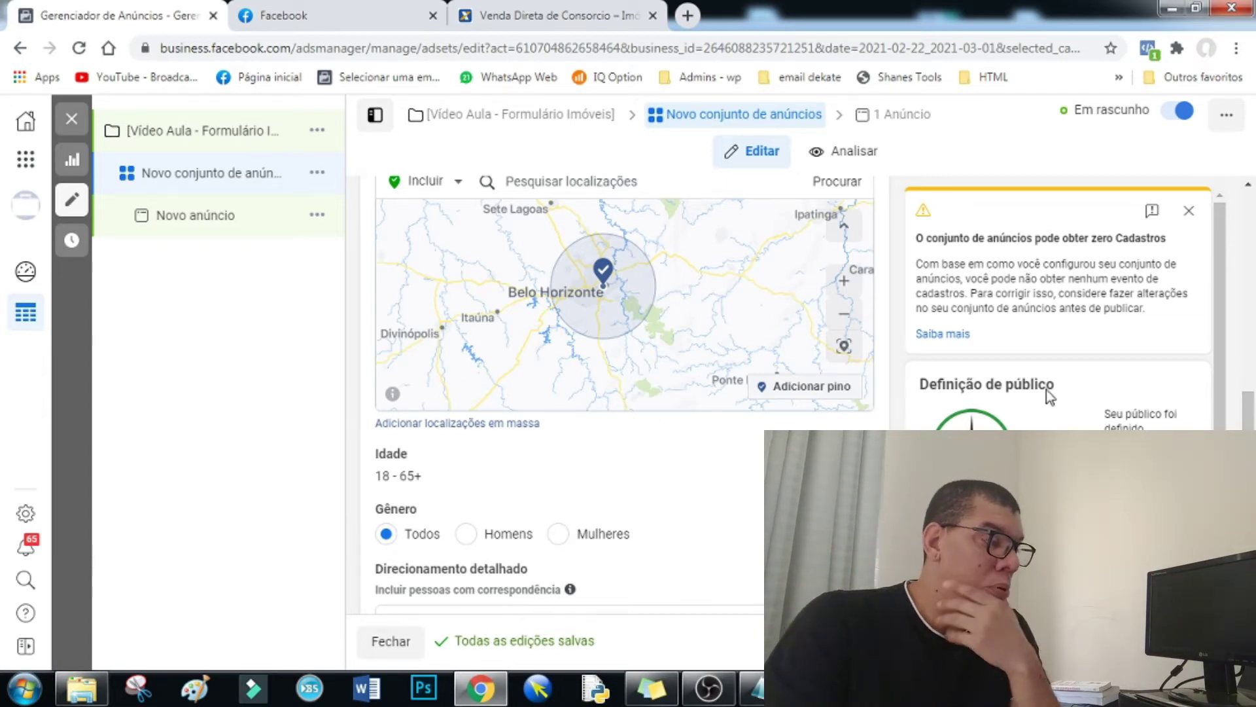
pyautogui.scroll(1, 391, 329)
pyautogui.scroll(-1, 386, 327)
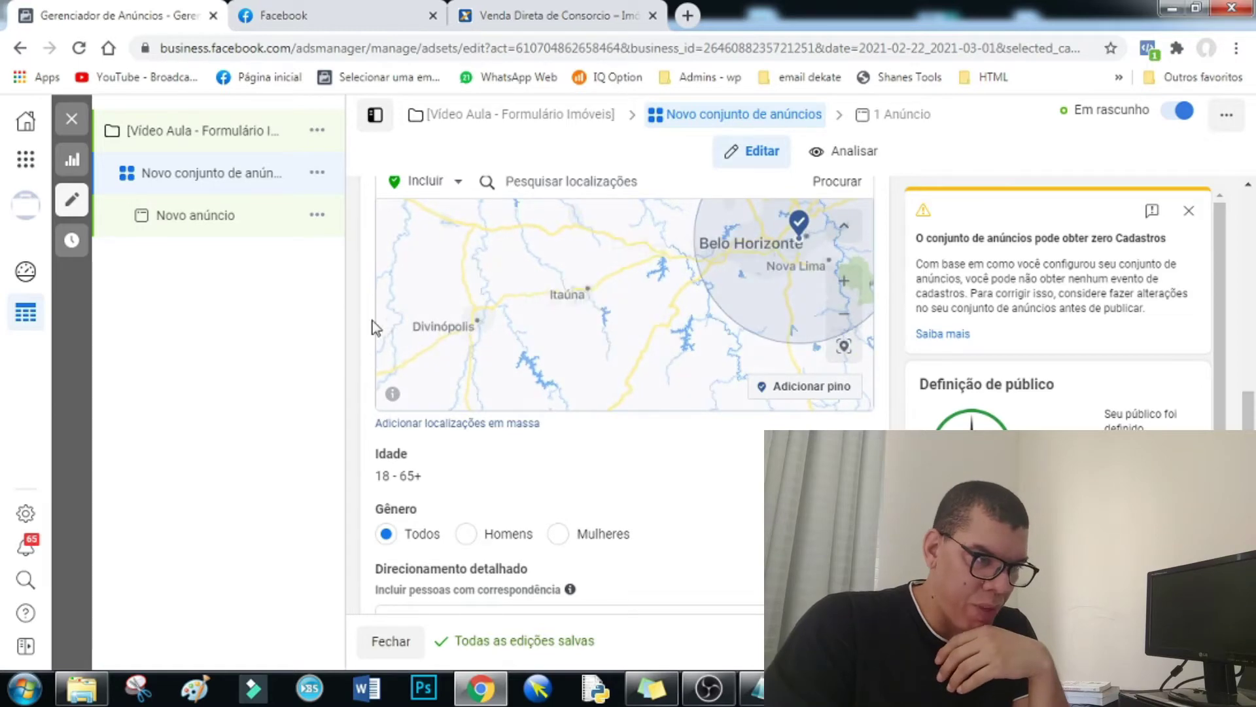
pyautogui.scroll(-3, 371, 321)
pyautogui.scroll(5, 599, 435)
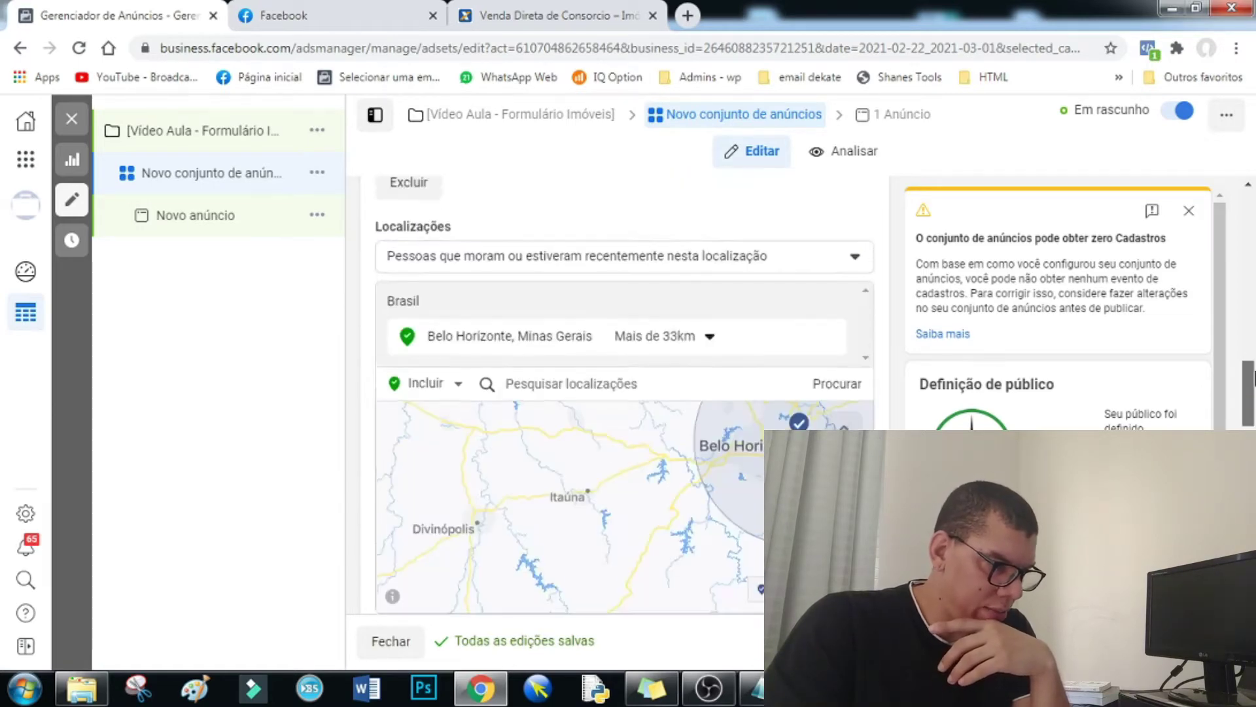
pyautogui.scroll(-1, 599, 435)
pyautogui.moveTo(598, 435); pyautogui.dragTo(505, 473)
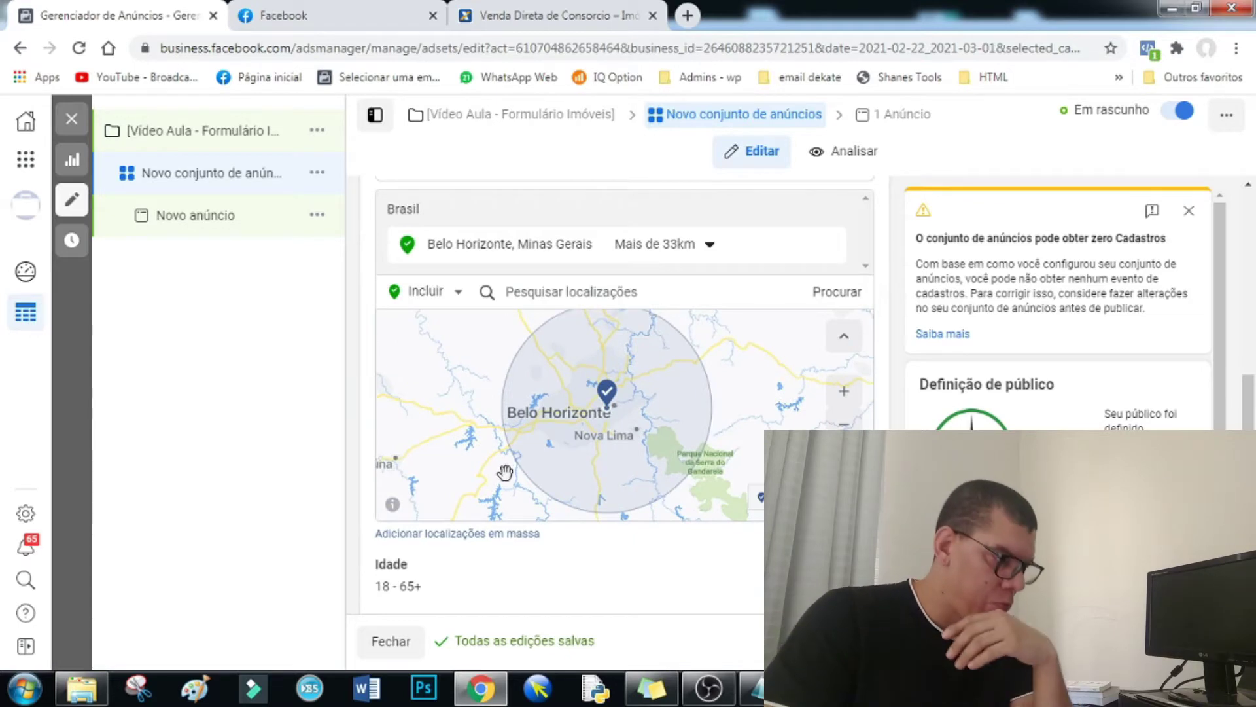
pyautogui.scroll(-1, 449, 438)
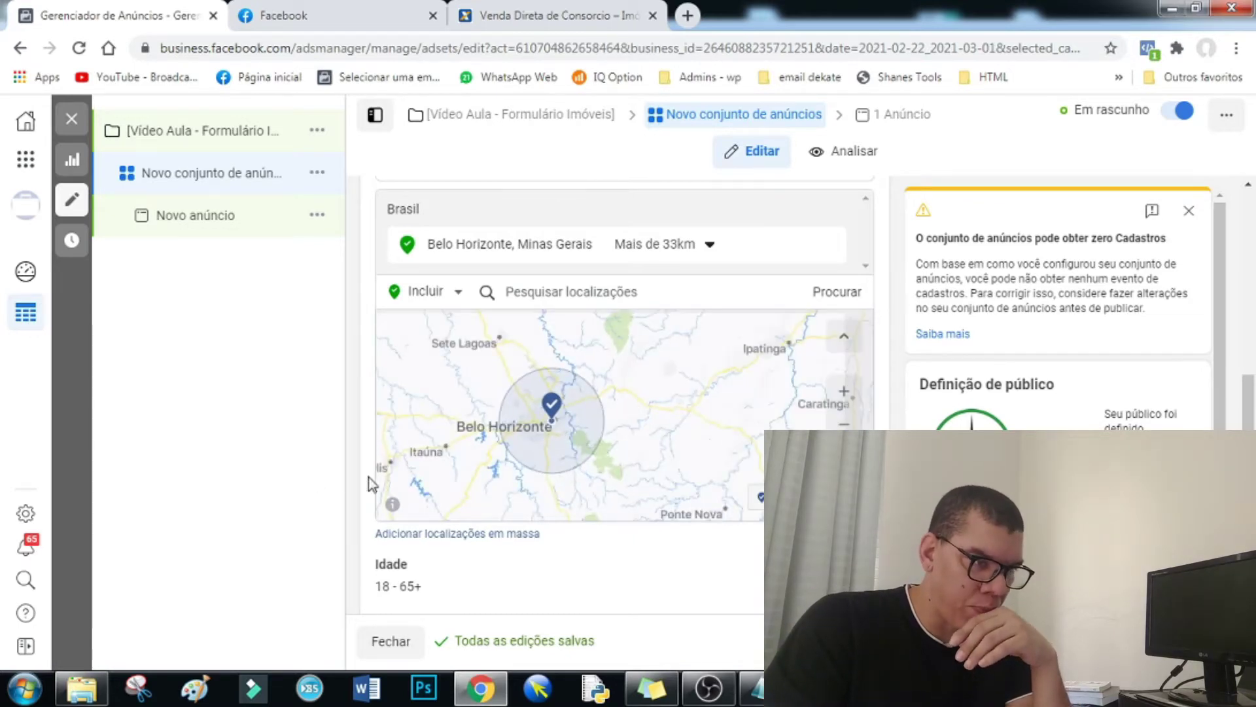
pyautogui.scroll(-5, 367, 488)
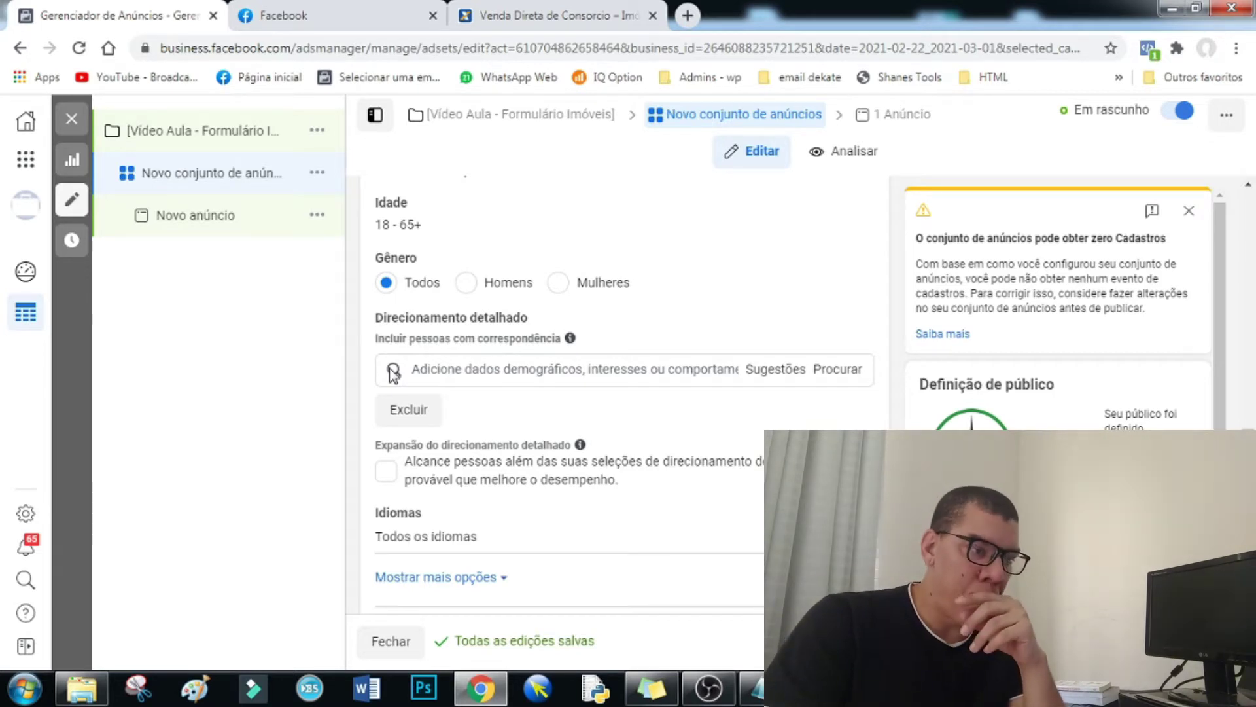
pyautogui.scroll(3, 603, 453)
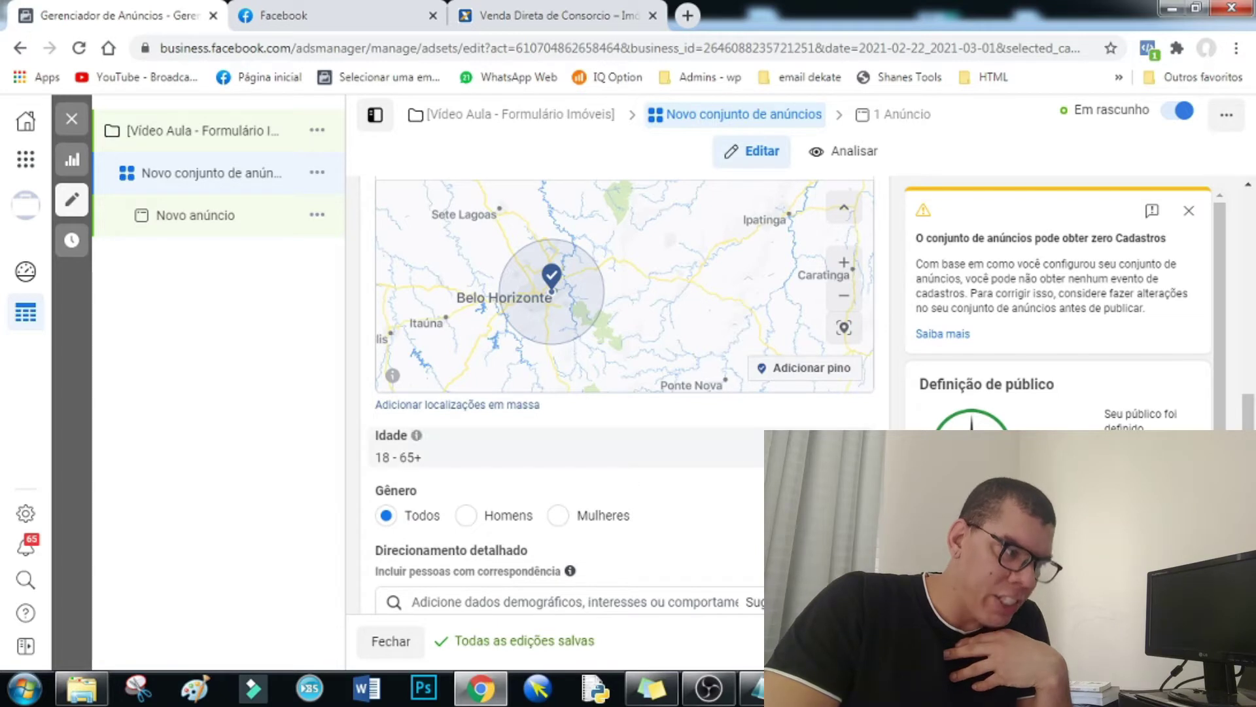
# - Set the audience minimum age to 30 and maximum age to 55
pyautogui.click(772, 451)
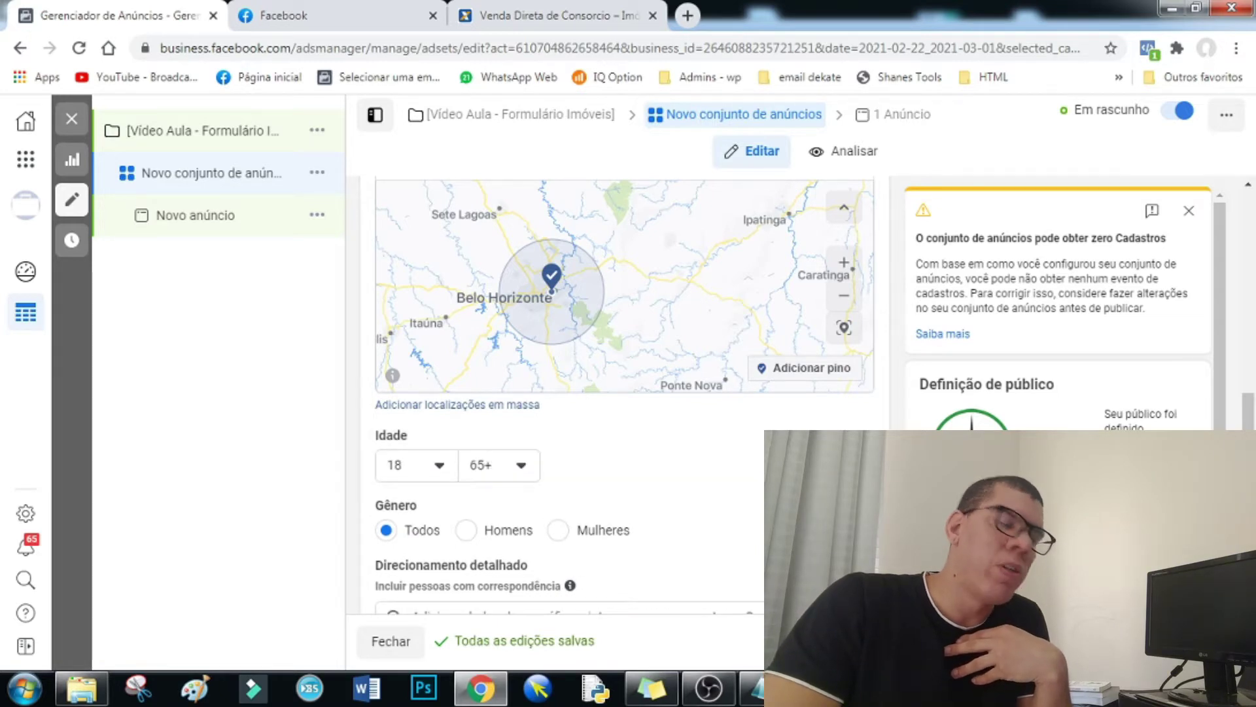
pyautogui.click(437, 466)
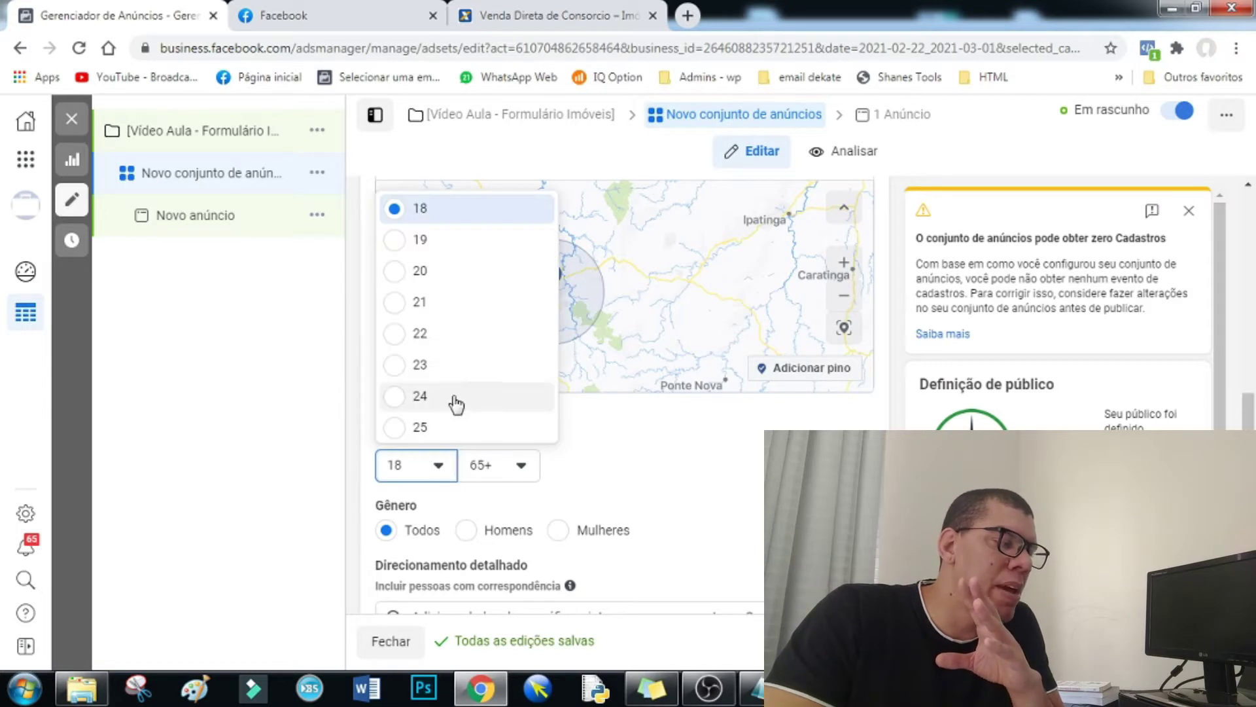
pyautogui.scroll(-3, 456, 404)
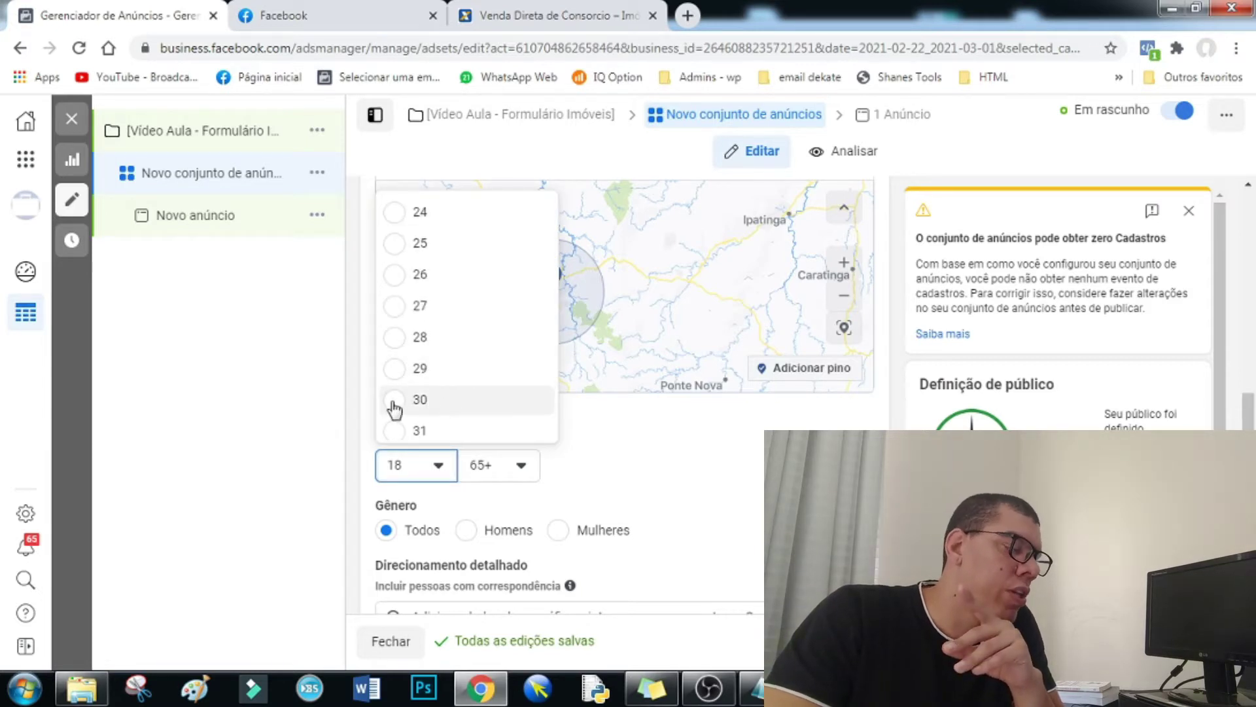
pyautogui.press('Return')
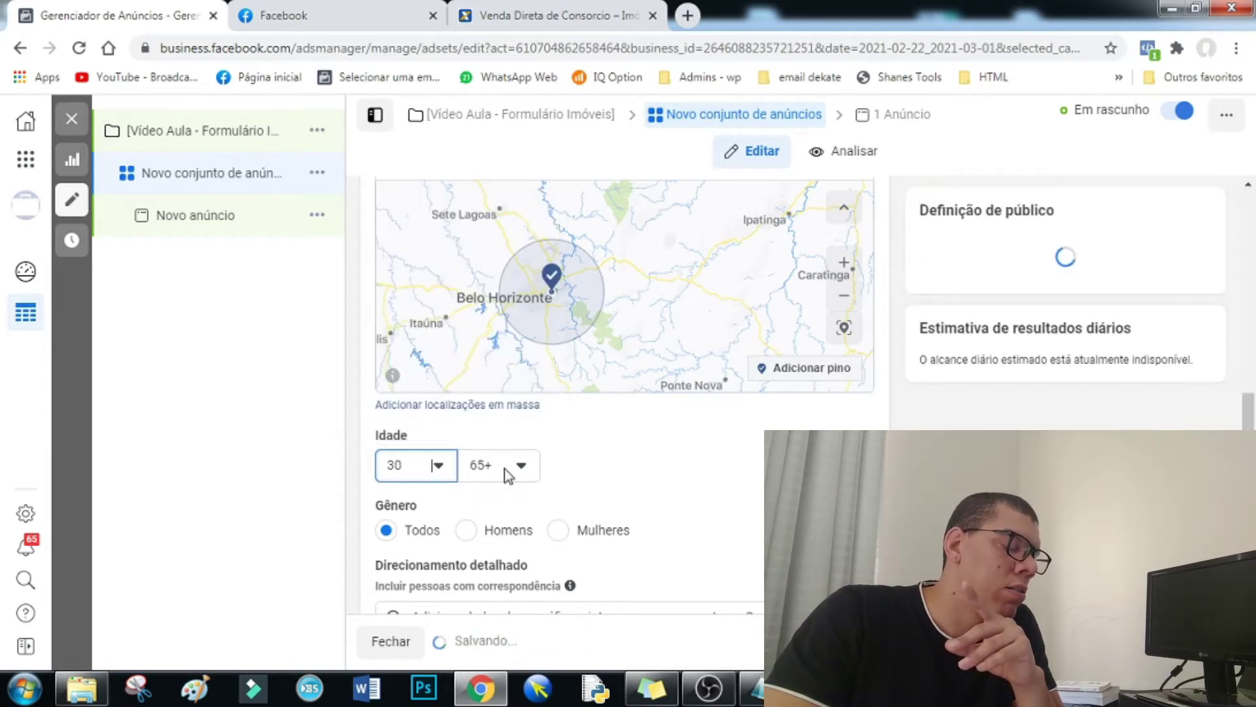
pyautogui.press('Tab')
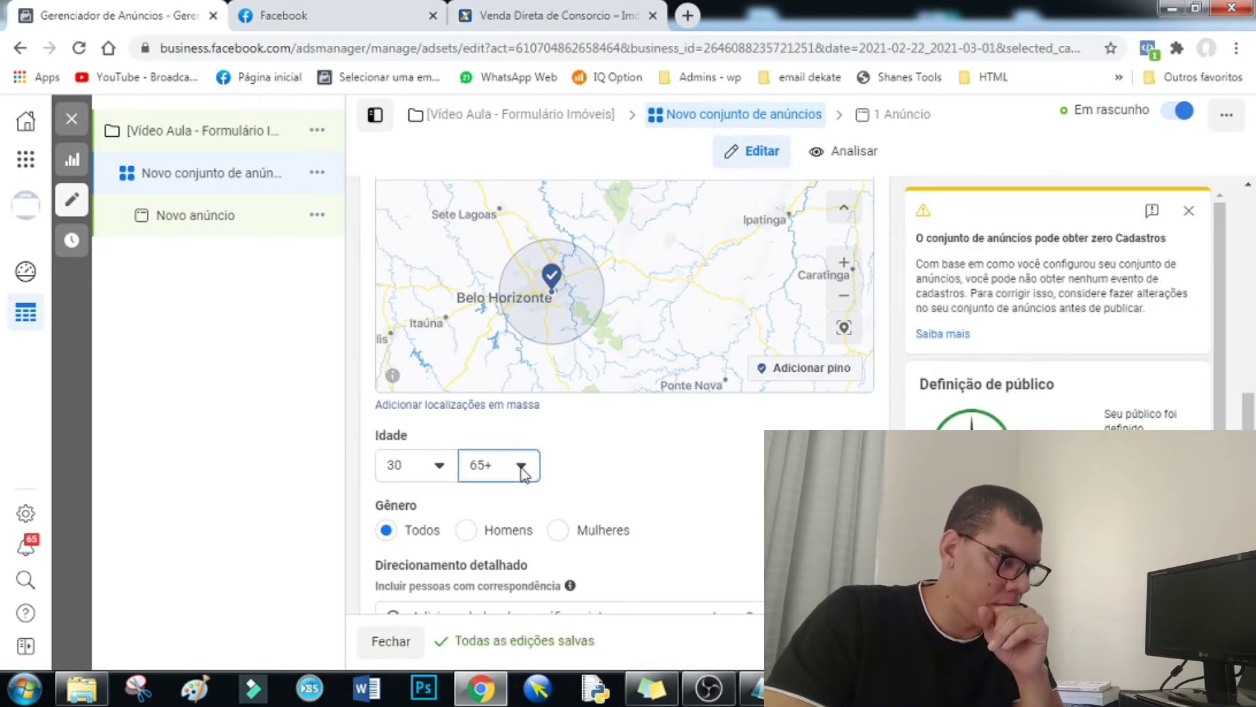
pyautogui.click(521, 466)
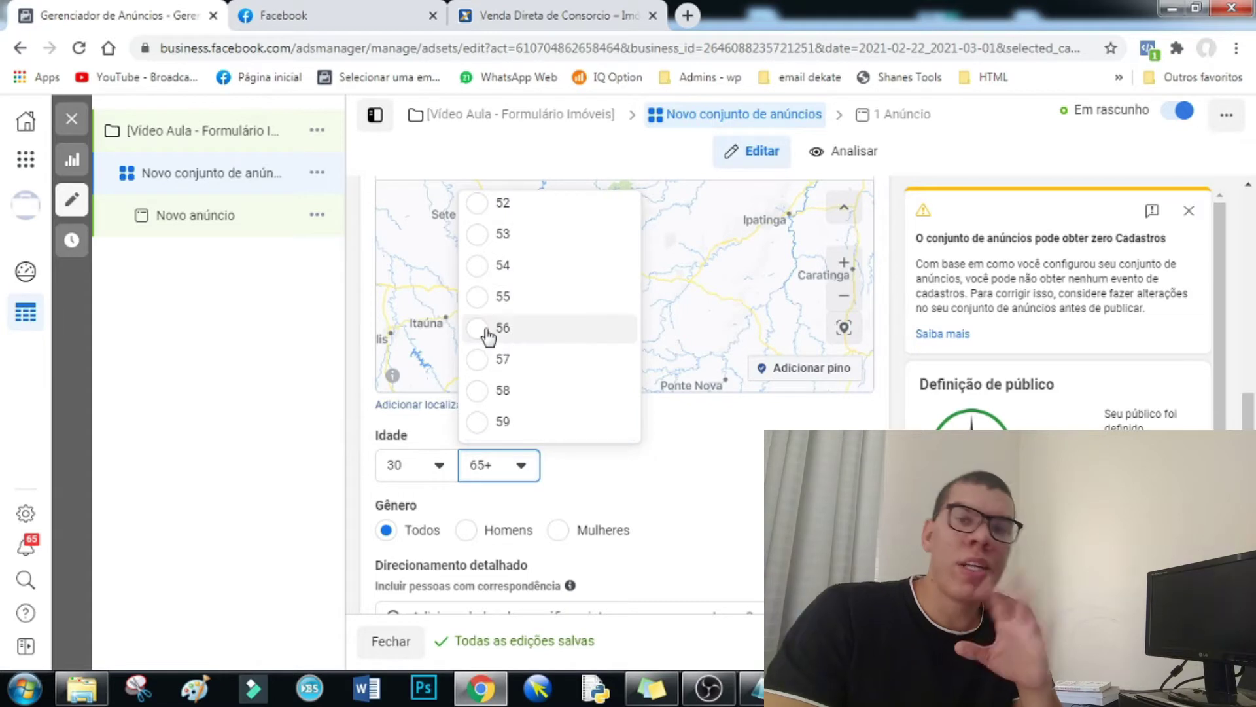
pyautogui.click(474, 297)
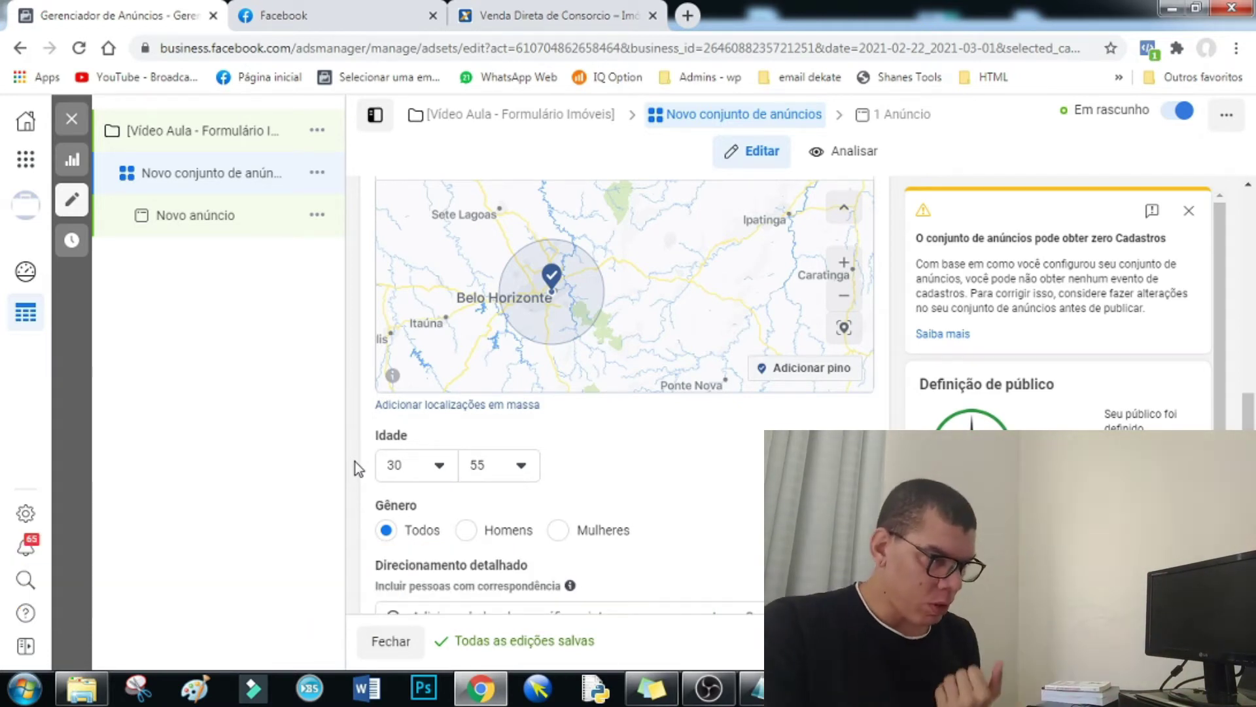
# - Add an 'Idade - 20 500,00' line under '- Publico' in Notepad, replacing 1.000,00
pyautogui.hotkey('alt', 'Tab')
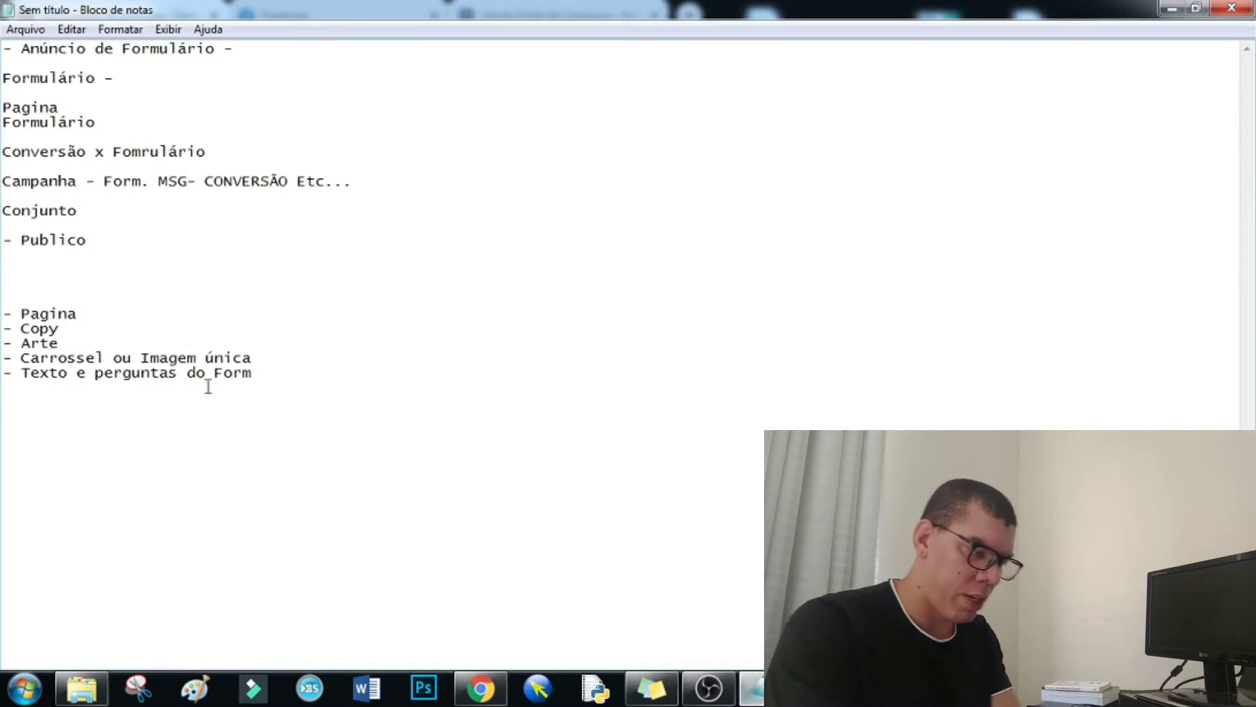
pyautogui.press('Return')
pyautogui.write('Ida')
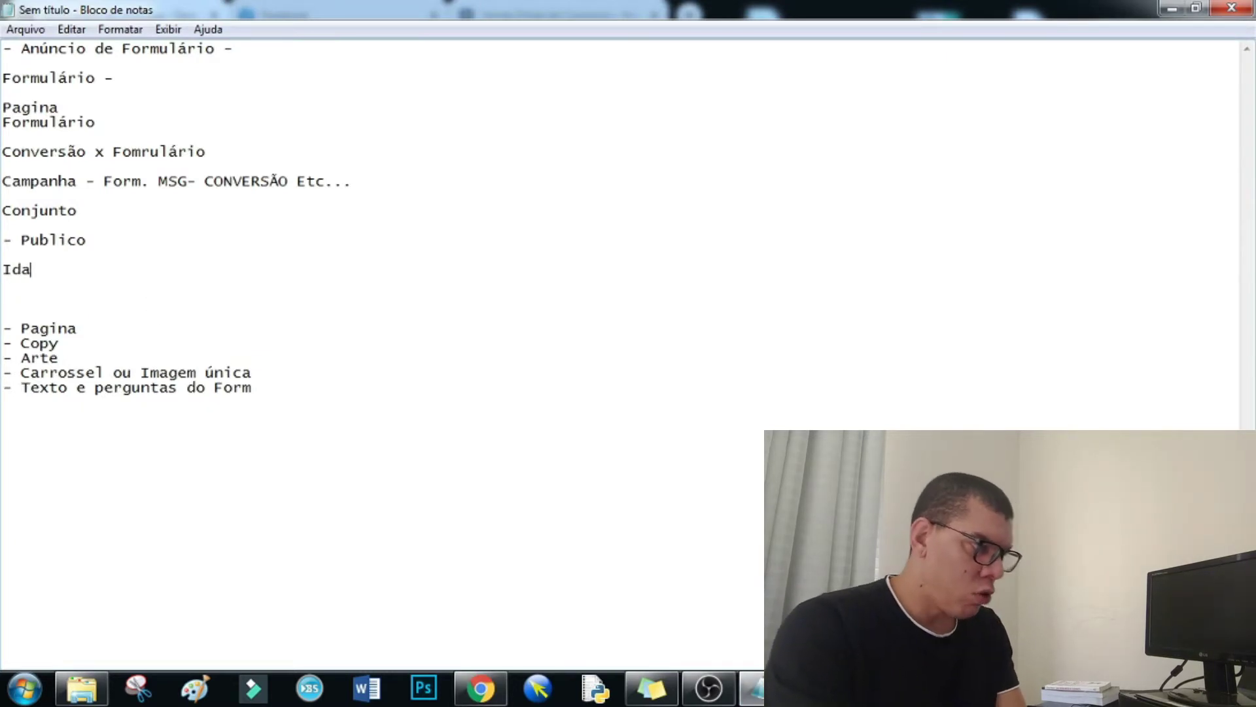
pyautogui.write('de - 20')
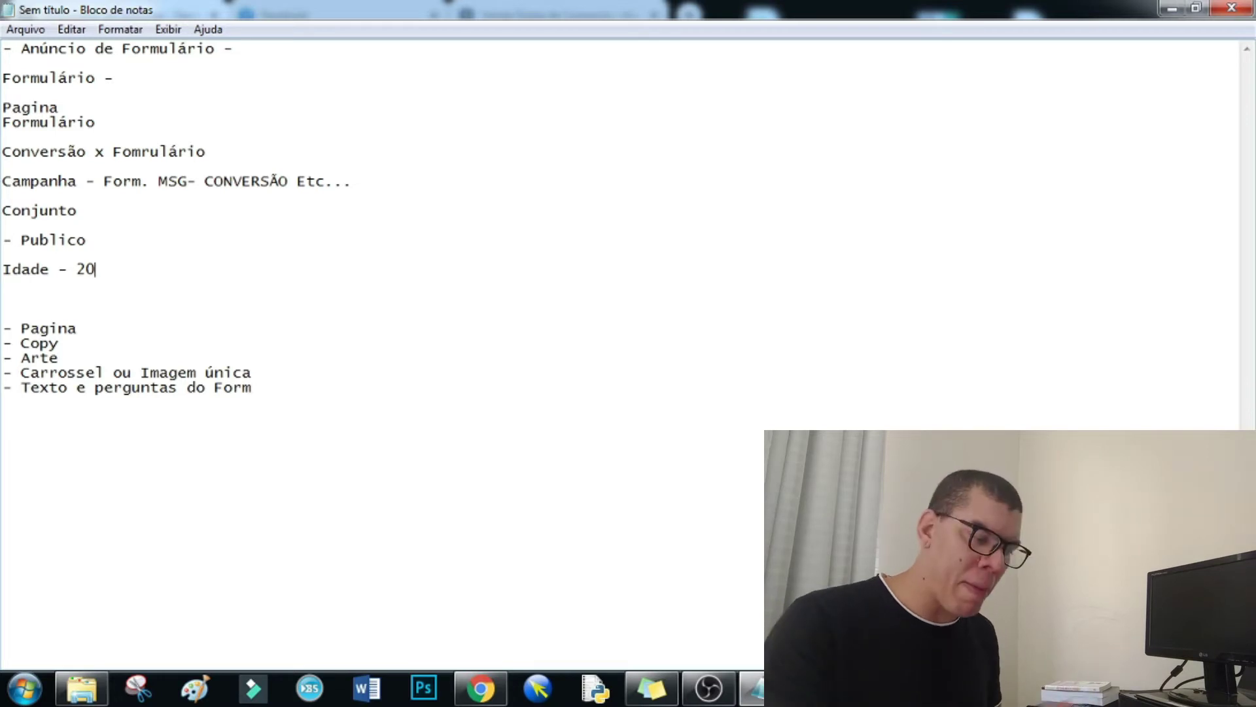
pyautogui.write('1.00')
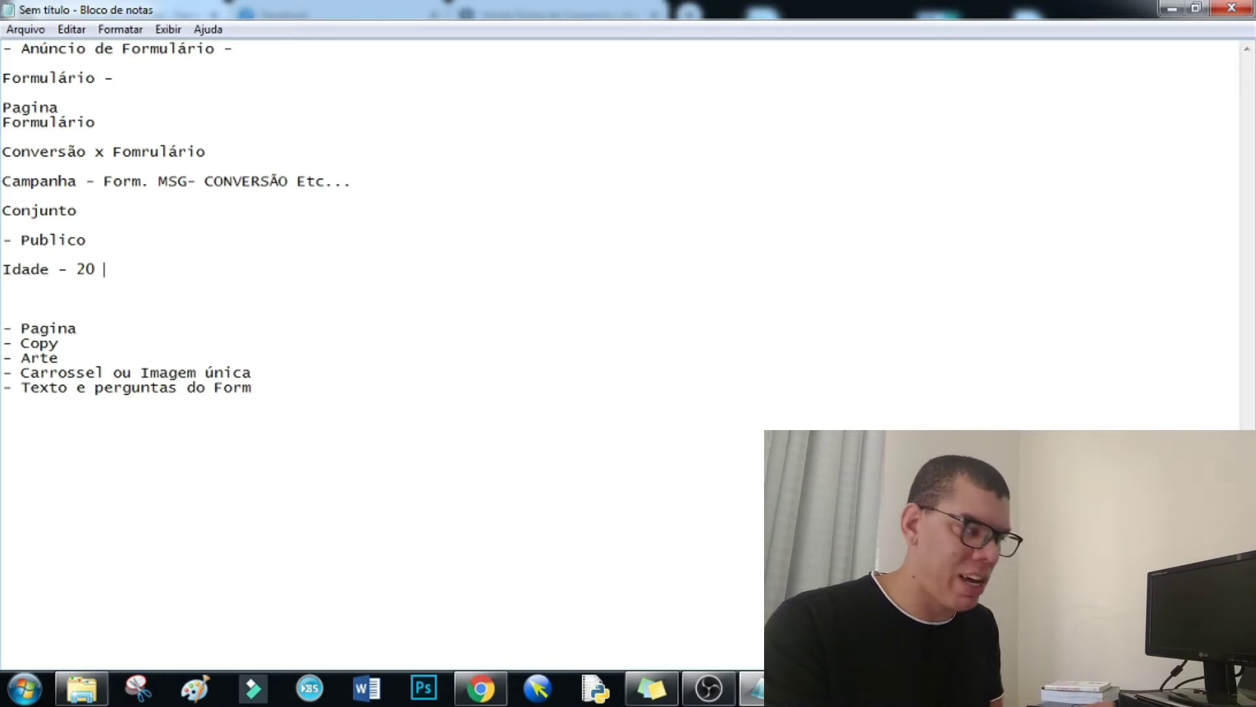
pyautogui.write('0,00')
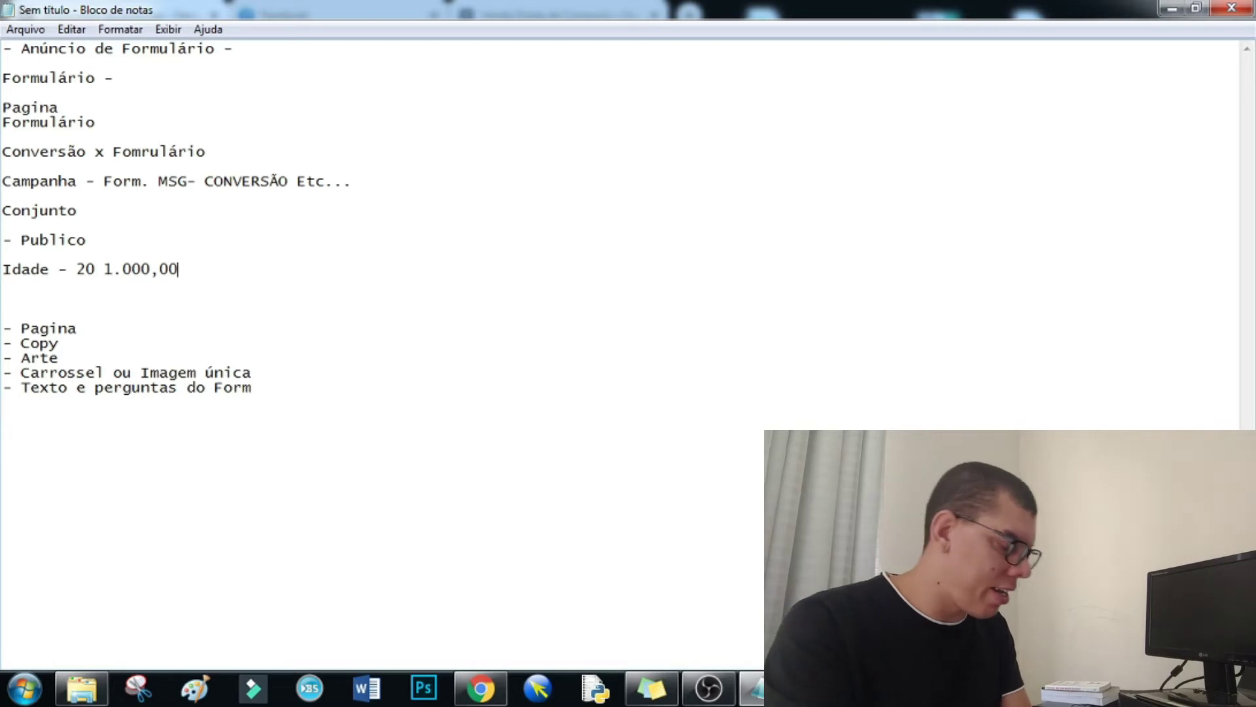
pyautogui.press('BackSpace')
pyautogui.press('BackSpace')
pyautogui.press('BackSpace')
pyautogui.press('BackSpace')
pyautogui.press('BackSpace')
pyautogui.press('BackSpace')
pyautogui.press('BackSpace')
pyautogui.press('BackSpace')
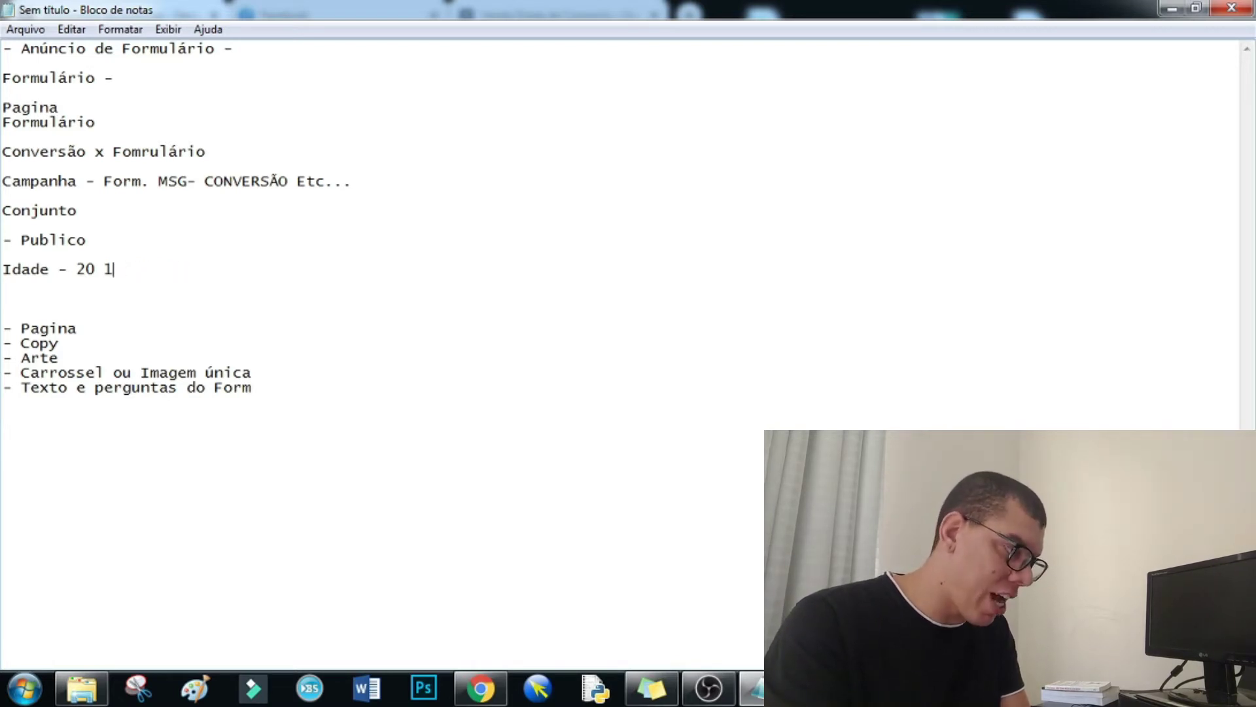
pyautogui.write('500,00')
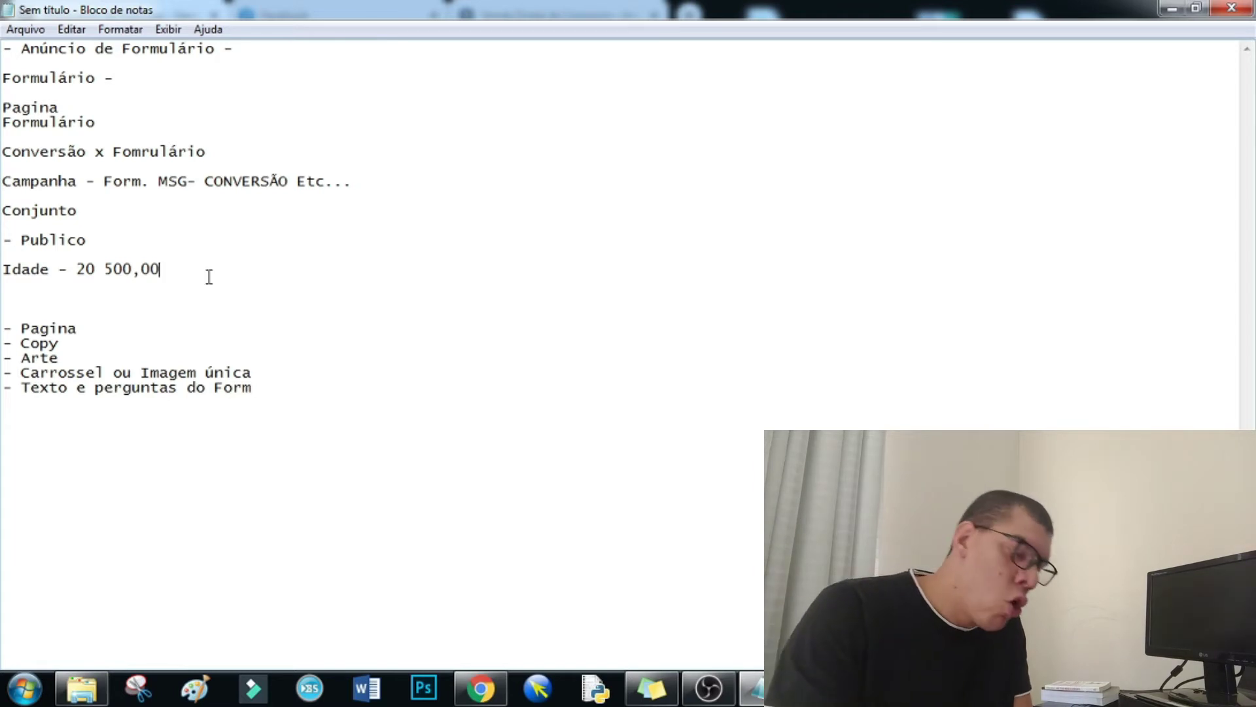
pyautogui.press('Return')
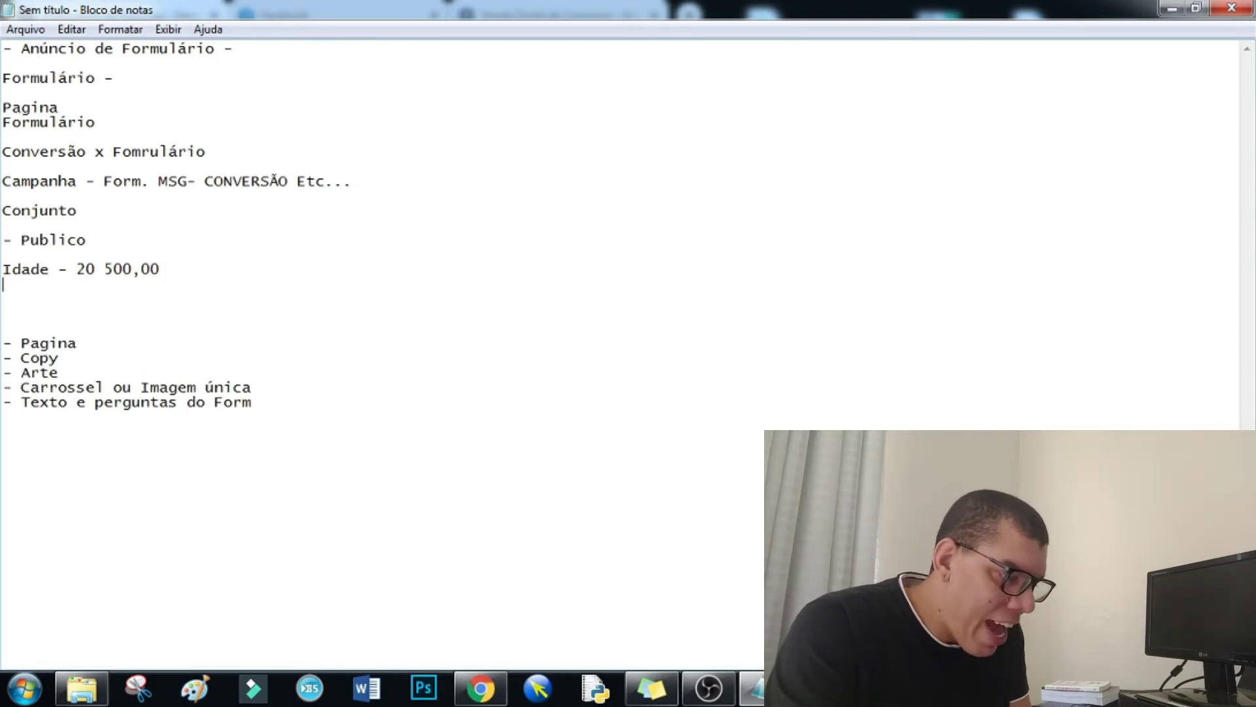
# - Add a '25 Anos -' line and relabel the first entry 'Idade - 20 anos'
pyautogui.write('25')
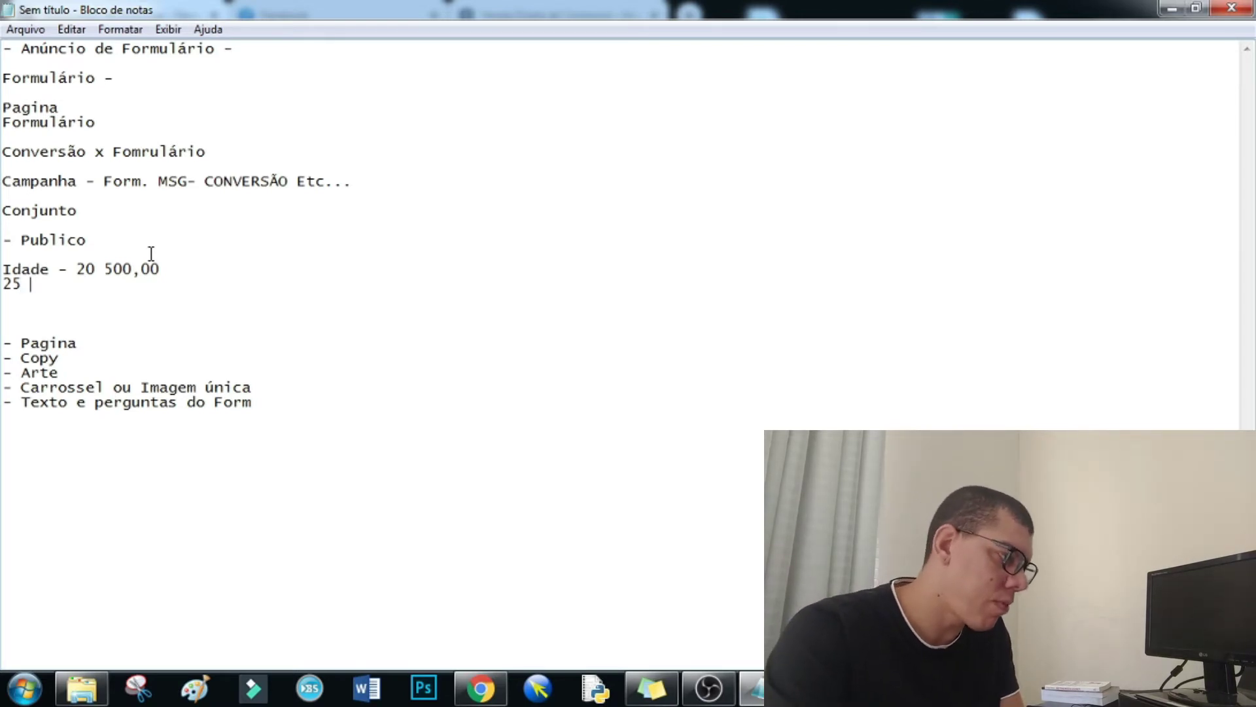
pyautogui.write(' Anos')
pyautogui.click(94, 262)
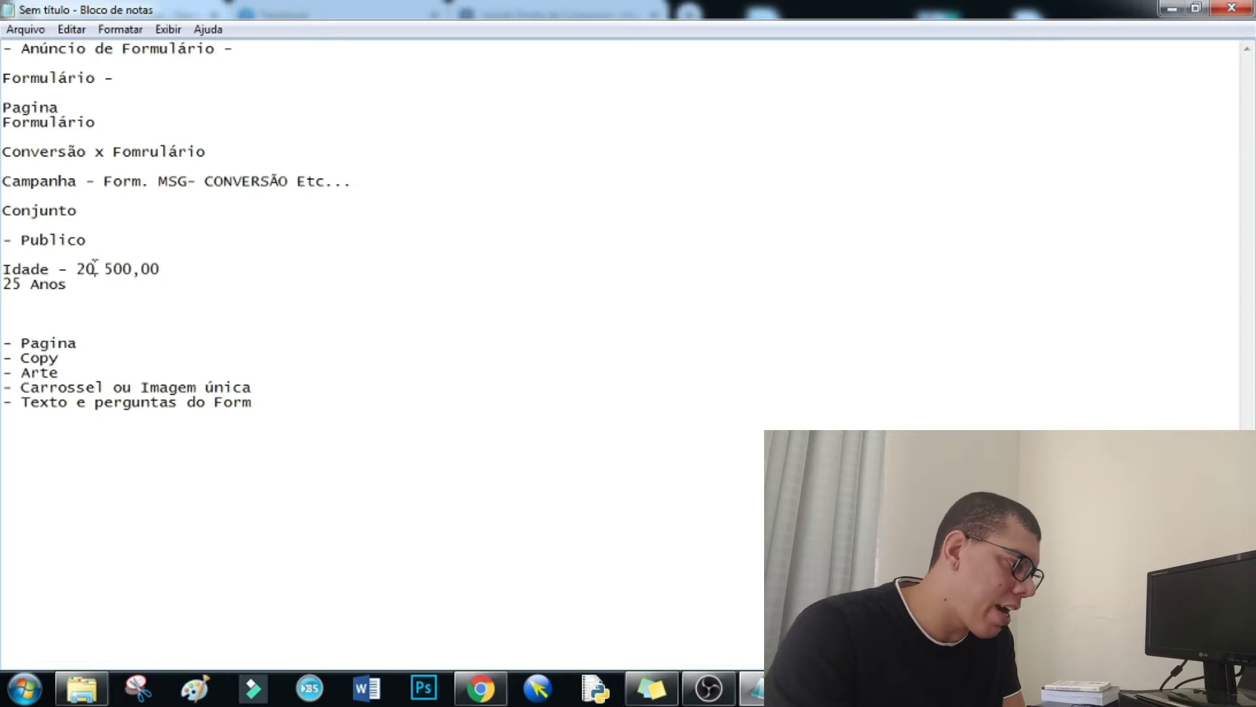
pyautogui.write('nos |')
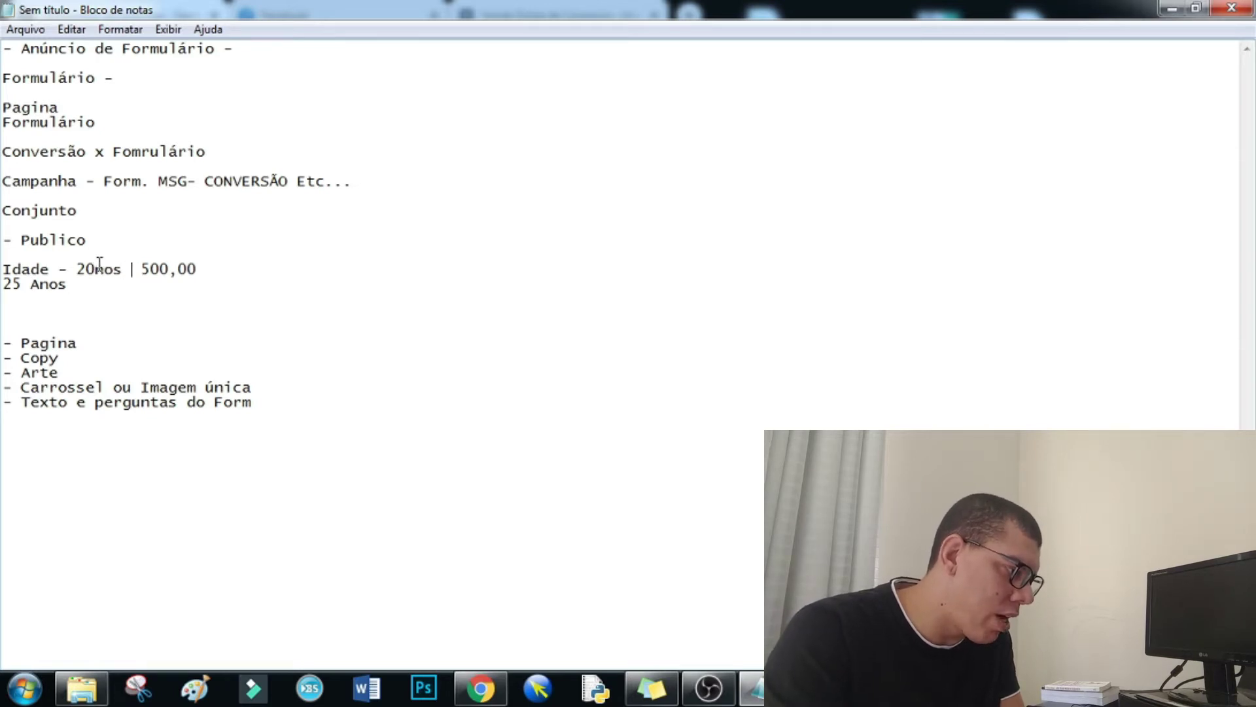
pyautogui.click(95, 268)
pyautogui.write('a')
pyautogui.press('BackSpace')
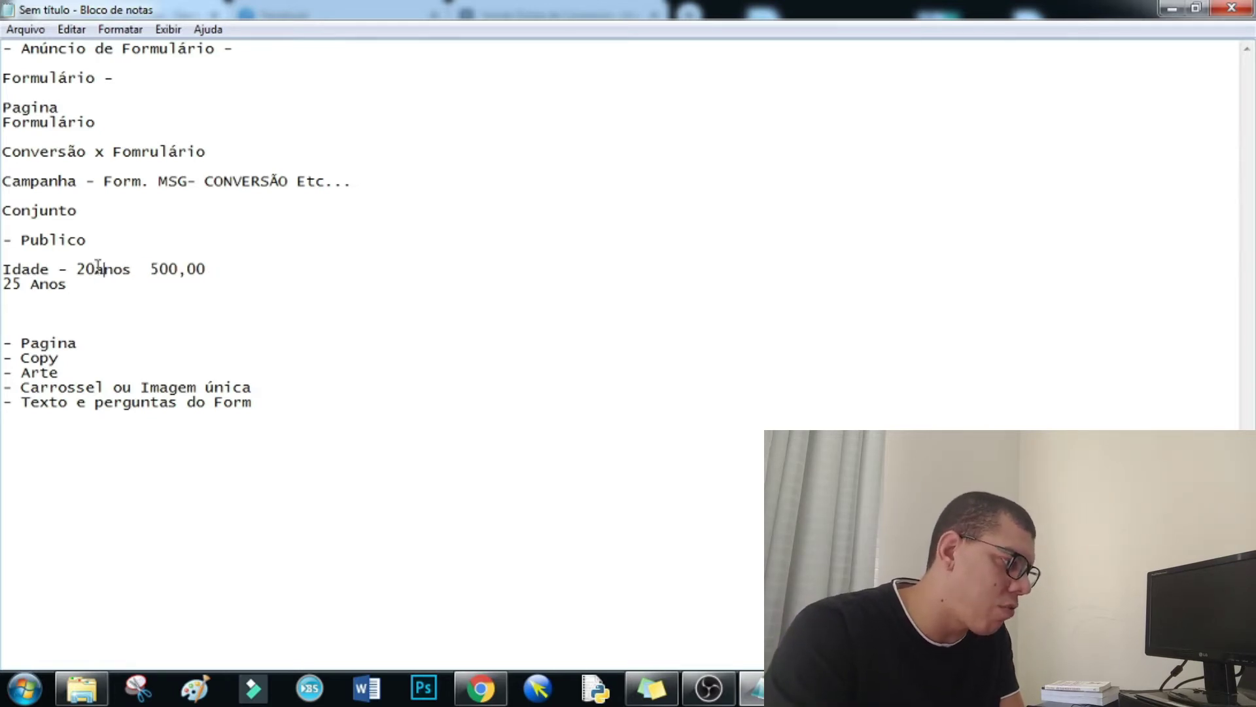
pyautogui.click(95, 268)
pyautogui.click(91, 287)
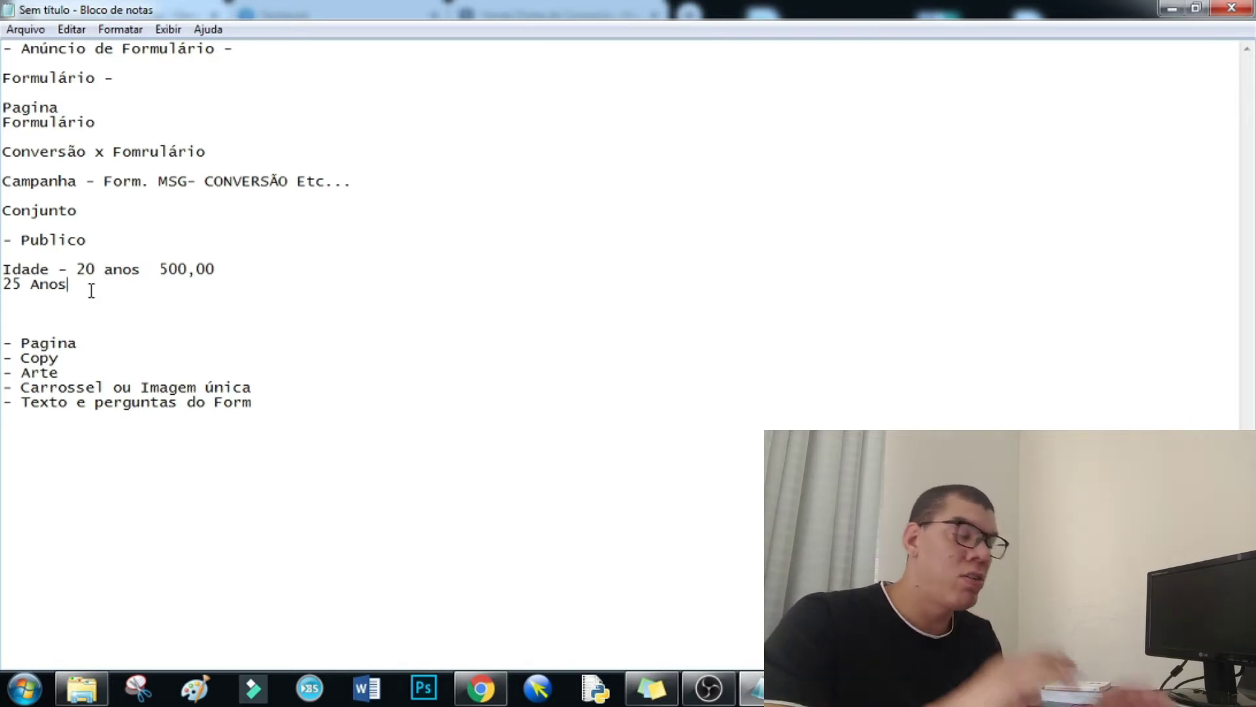
pyautogui.write('-')
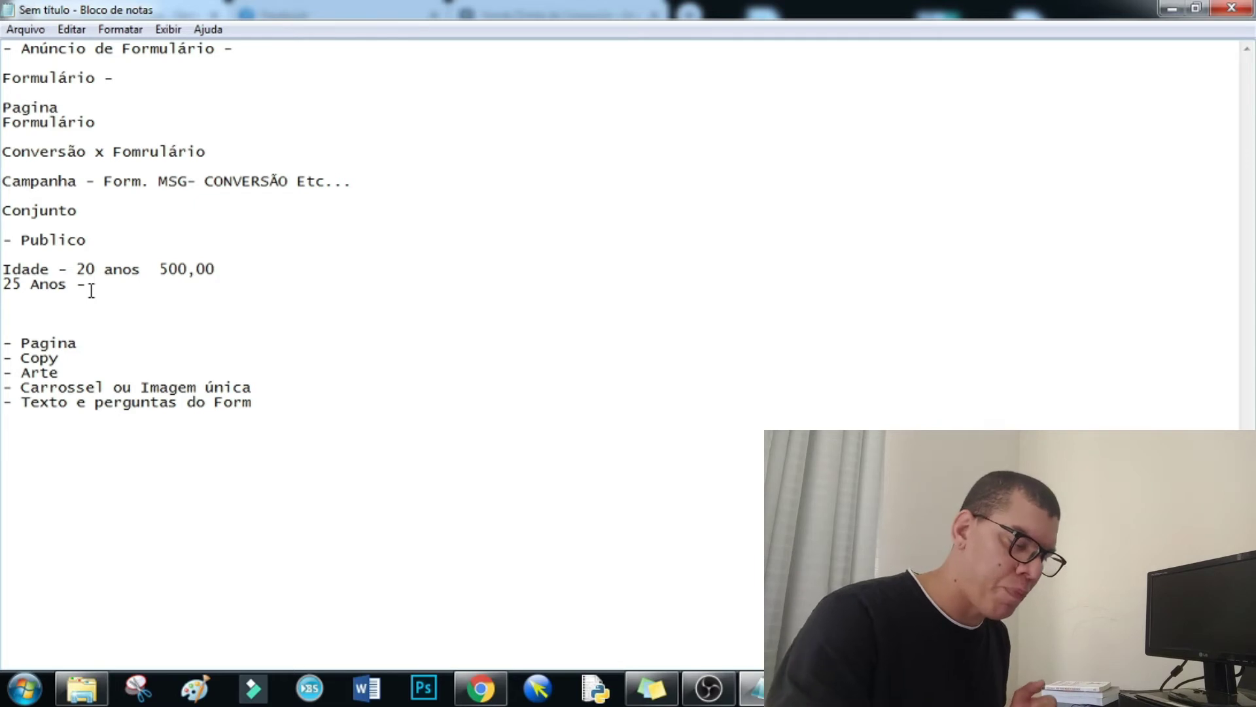
# - Enter 1.500,00 after '25 Anos - ', then add '30 Anos -' and '50 Anos' lines below it
pyautogui.write('1.5')
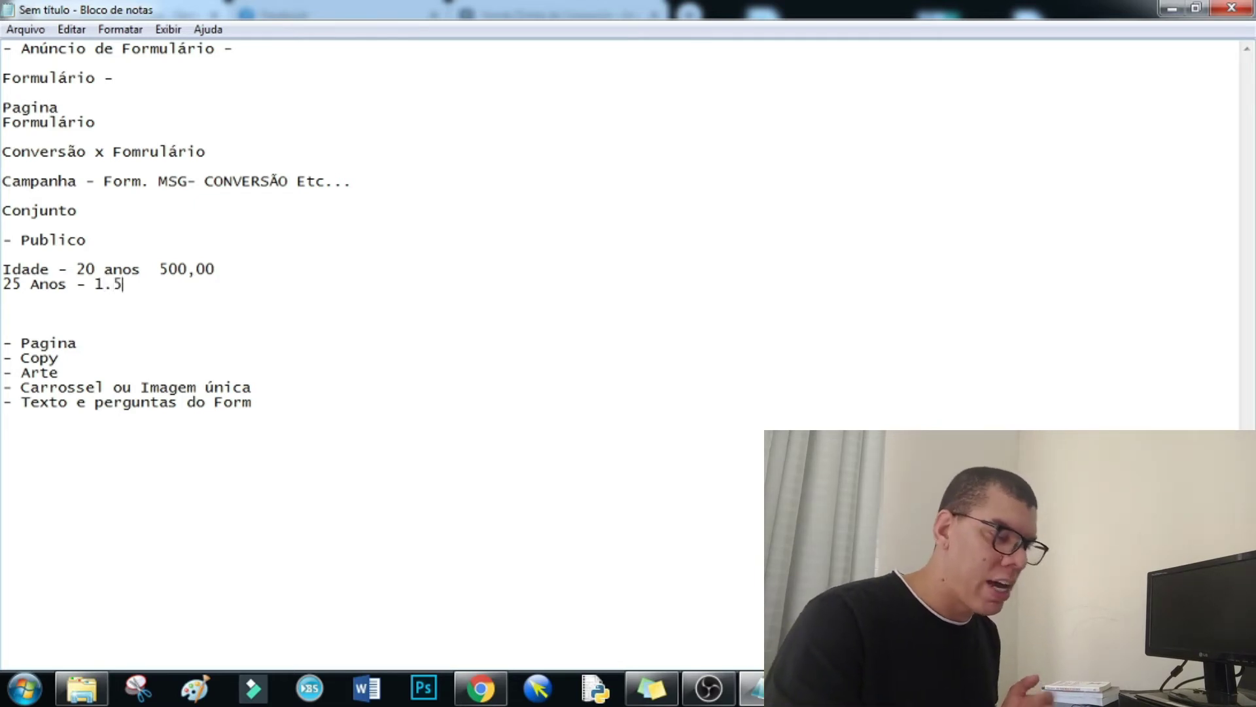
pyautogui.write('00,00')
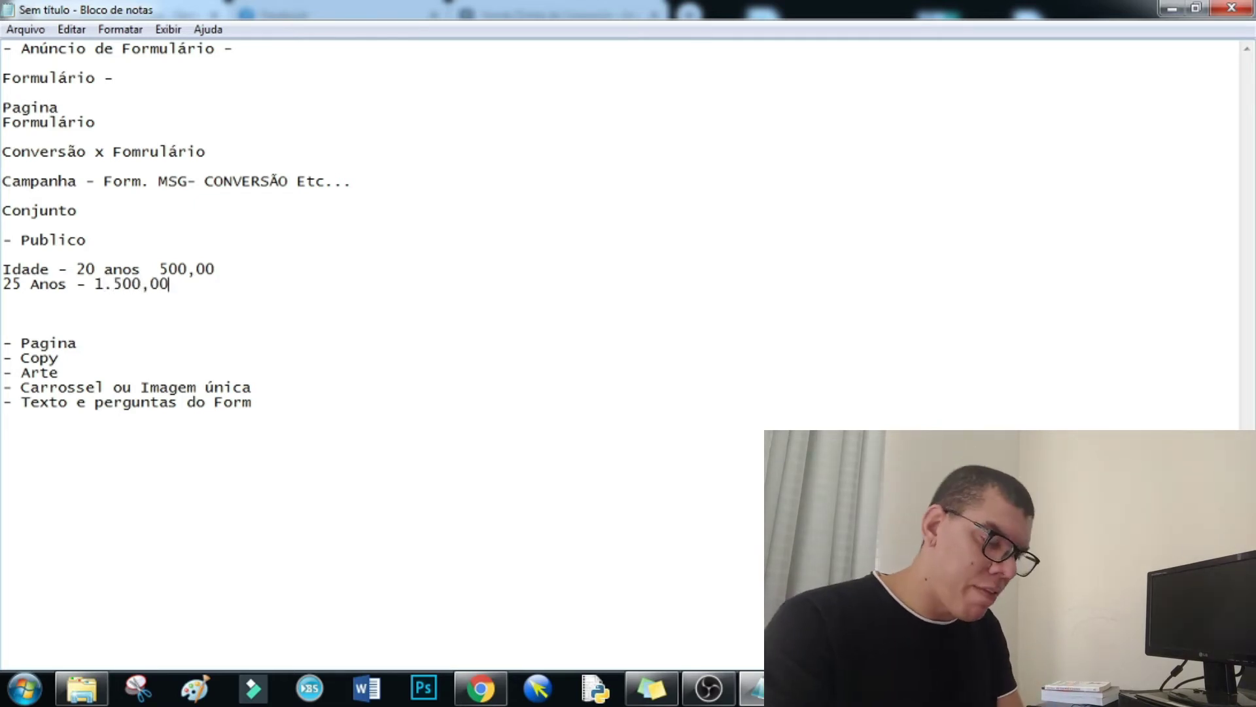
pyautogui.press('Return')
pyautogui.write('30')
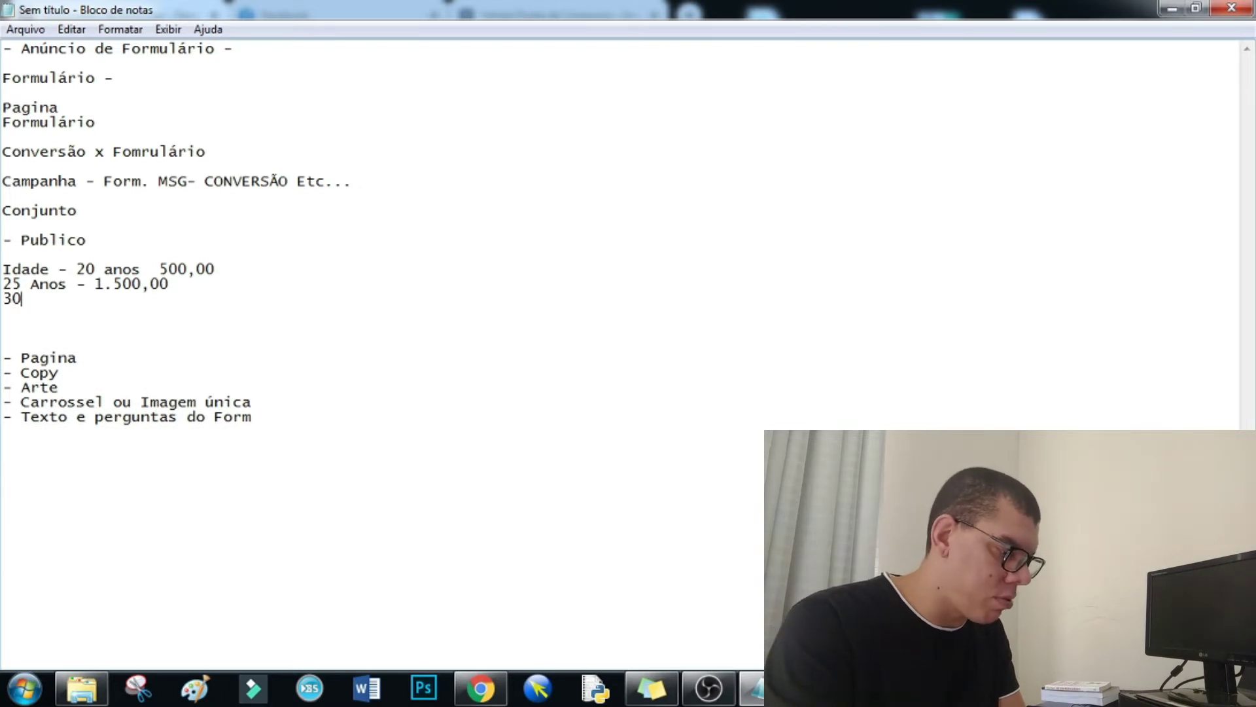
pyautogui.write(' Anos -')
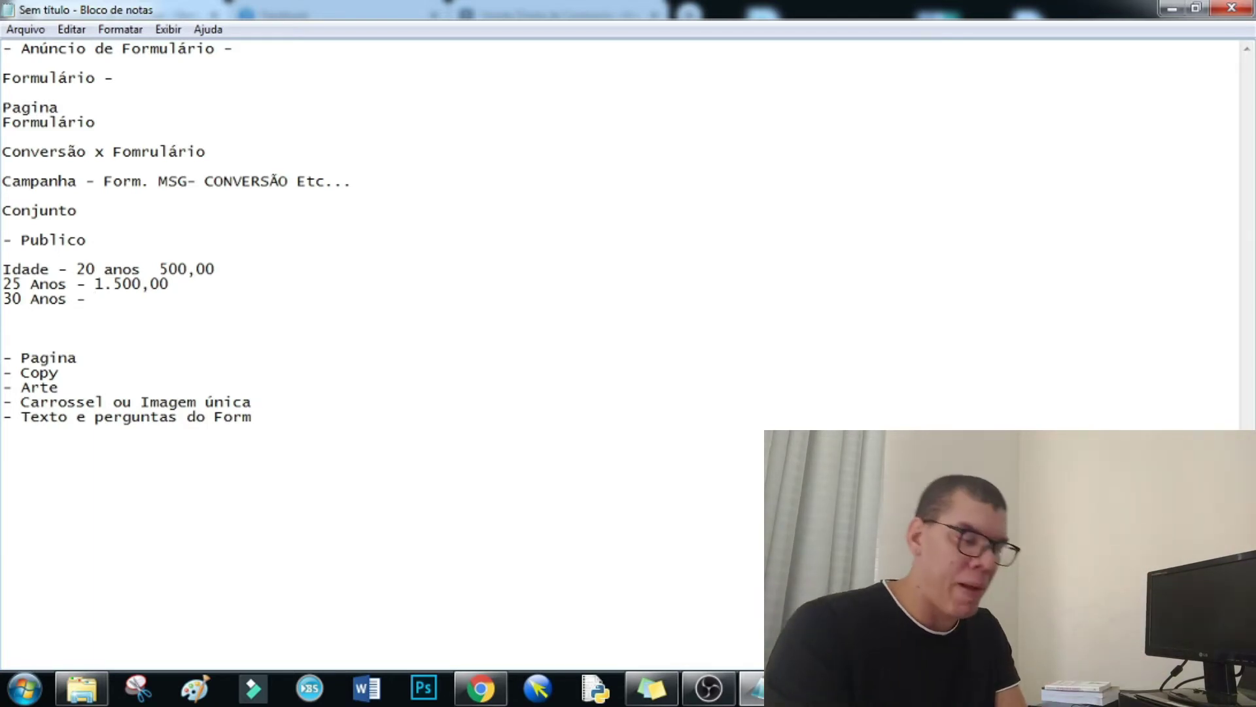
pyautogui.press('Return')
pyautogui.write('50')
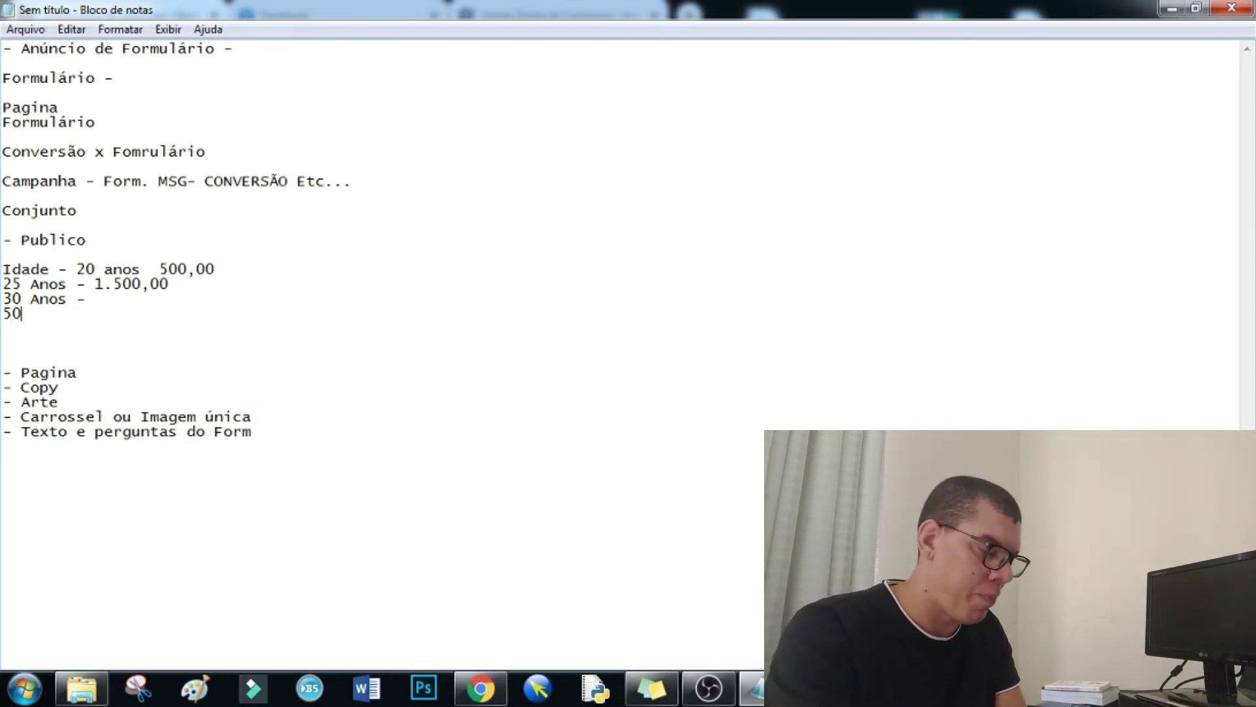
pyautogui.write(' Anos -')
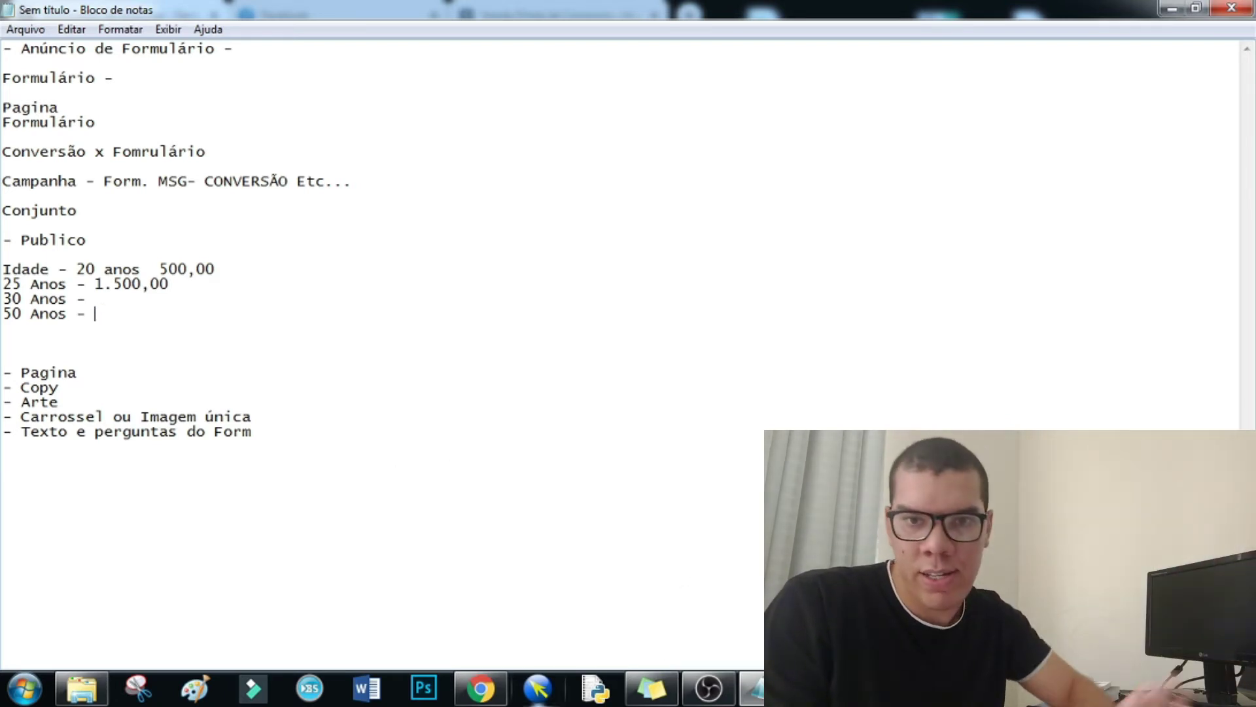
# - Return to the ad set editor and bring up the Direcionamento detalhado search box
pyautogui.click(485, 696)
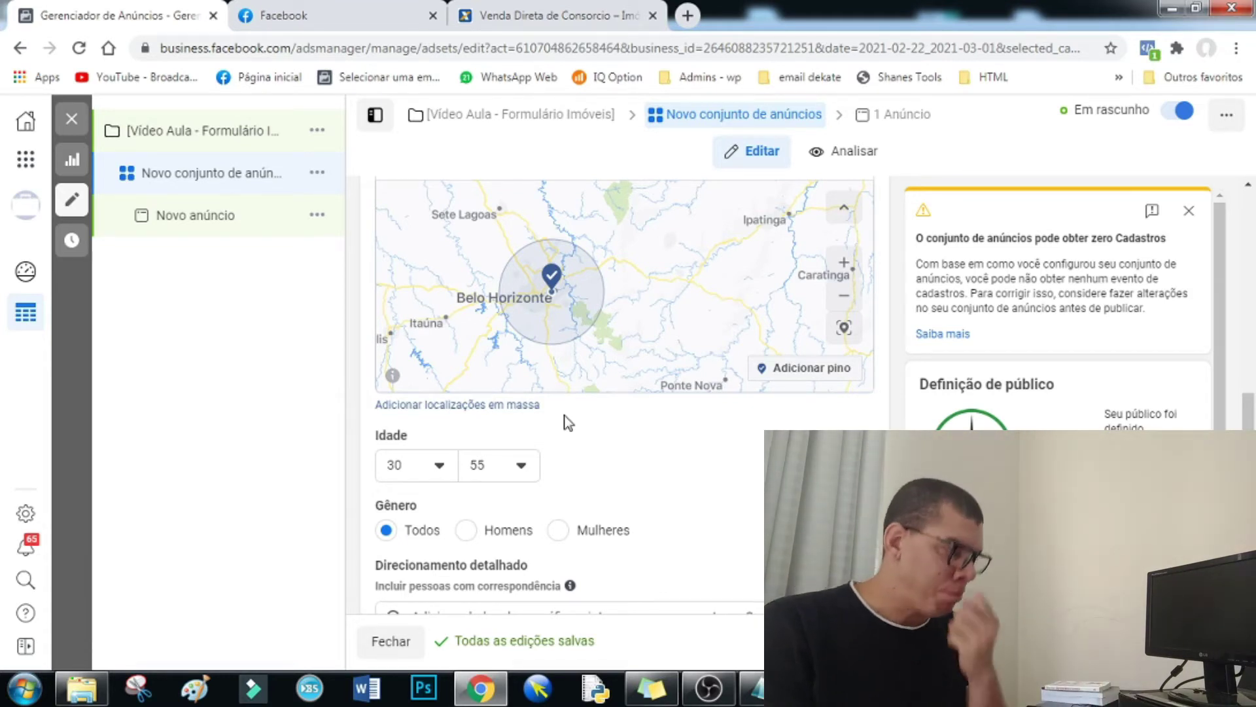
pyautogui.scroll(-2, 548, 462)
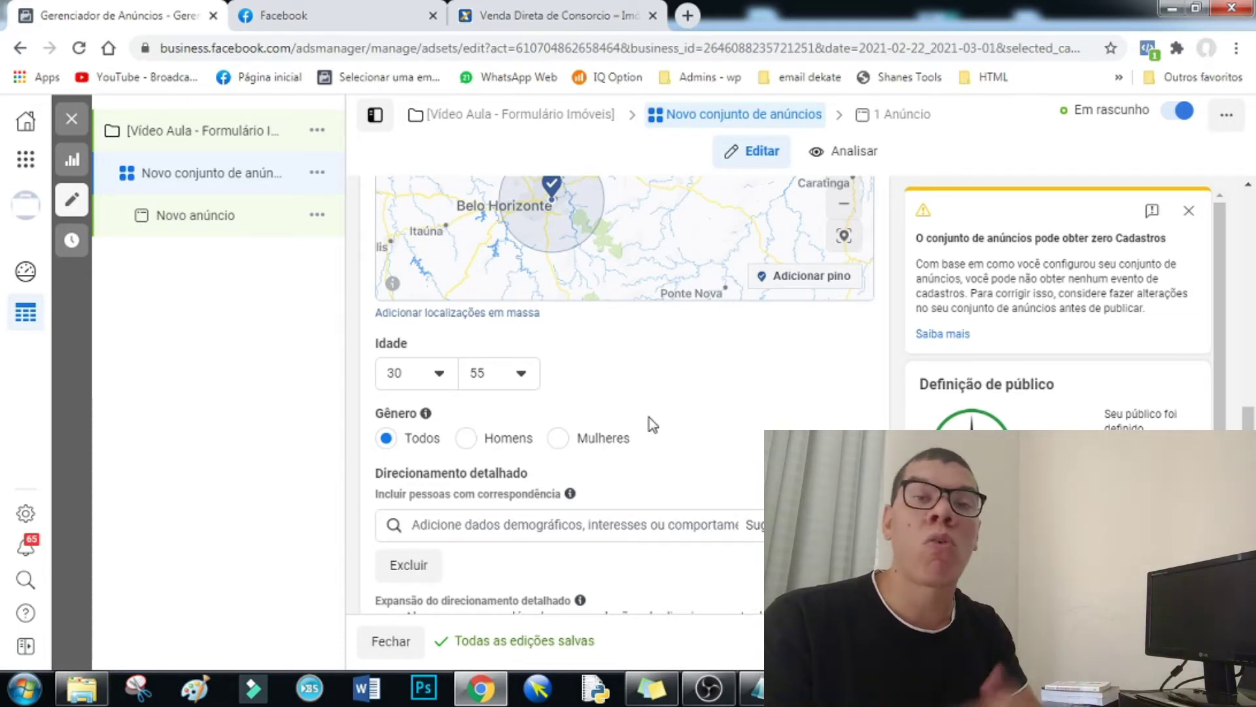
pyautogui.scroll(-1, 649, 424)
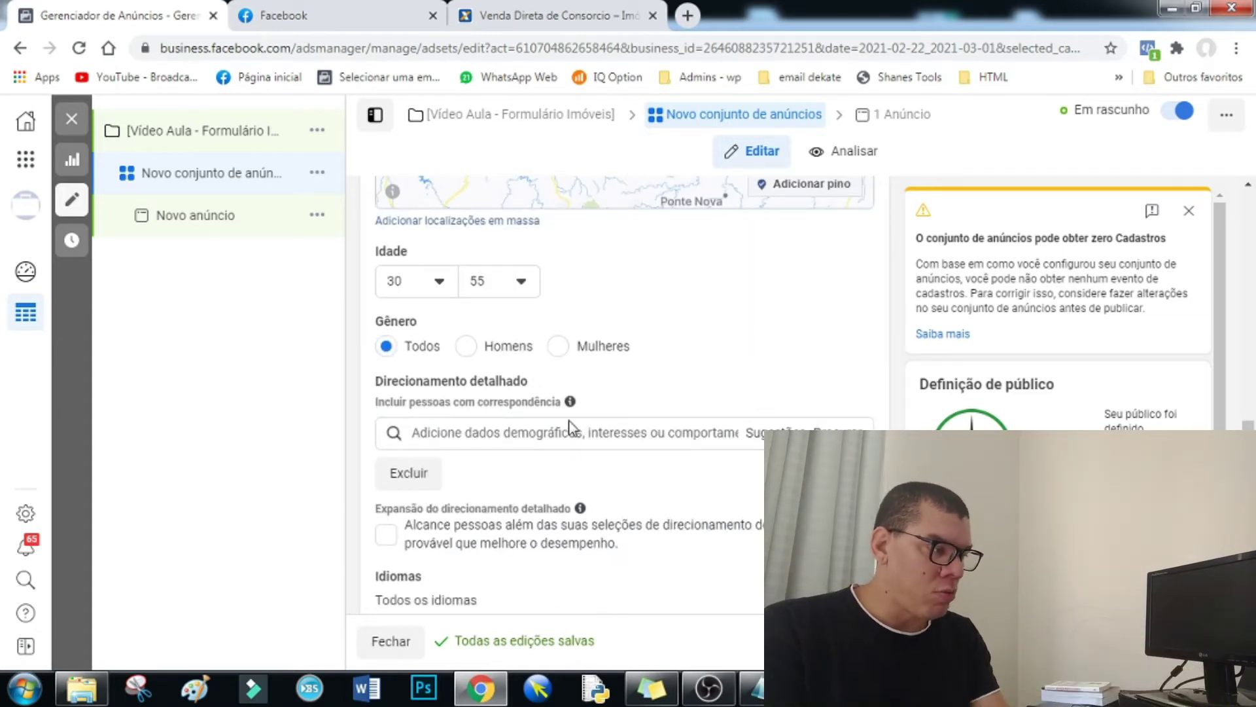
pyautogui.click(525, 437)
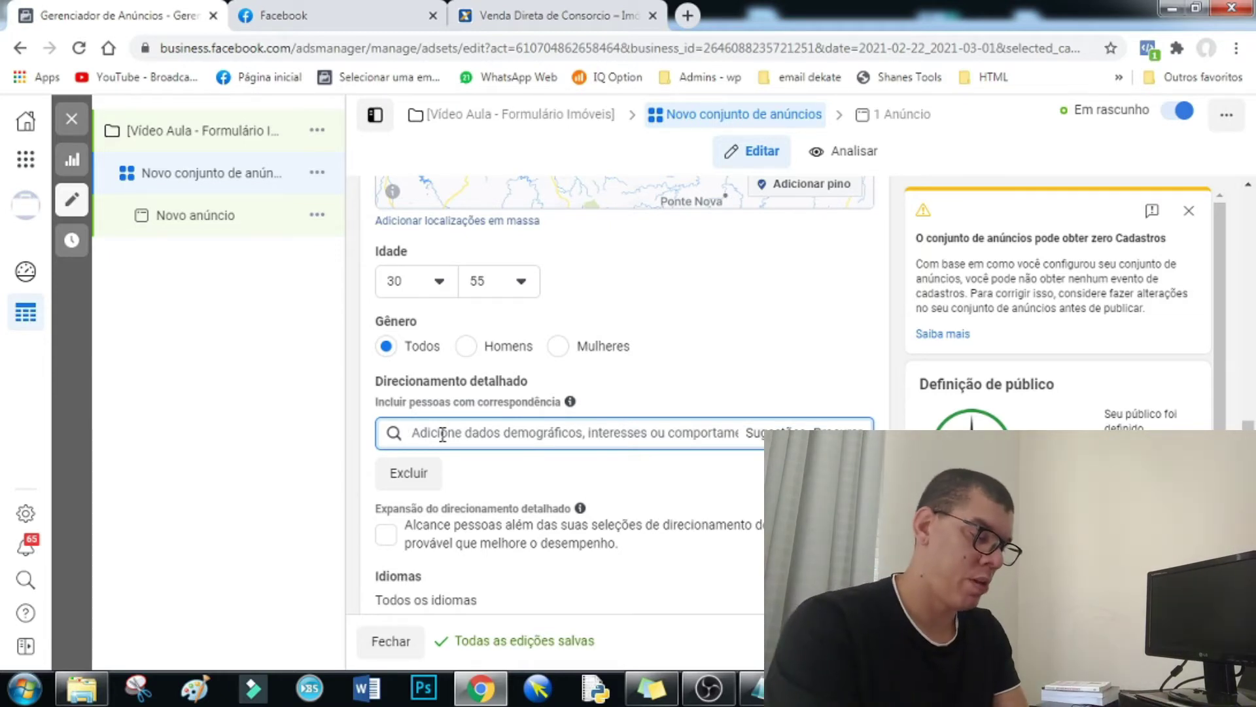
# - Add the Imóveis and Consórcio interests to detailed targeting, then highlight the 920.000 potential reach
pyautogui.write('impovel')
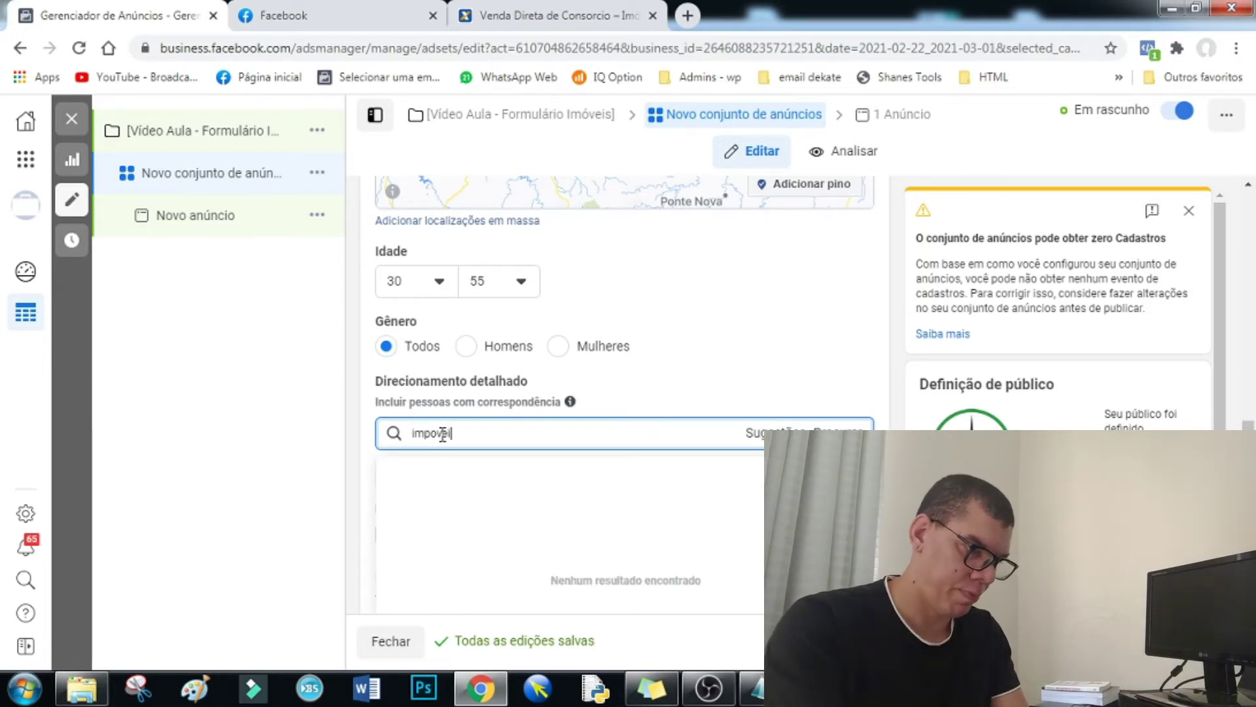
pyautogui.press('BackSpace')
pyautogui.press('BackSpace')
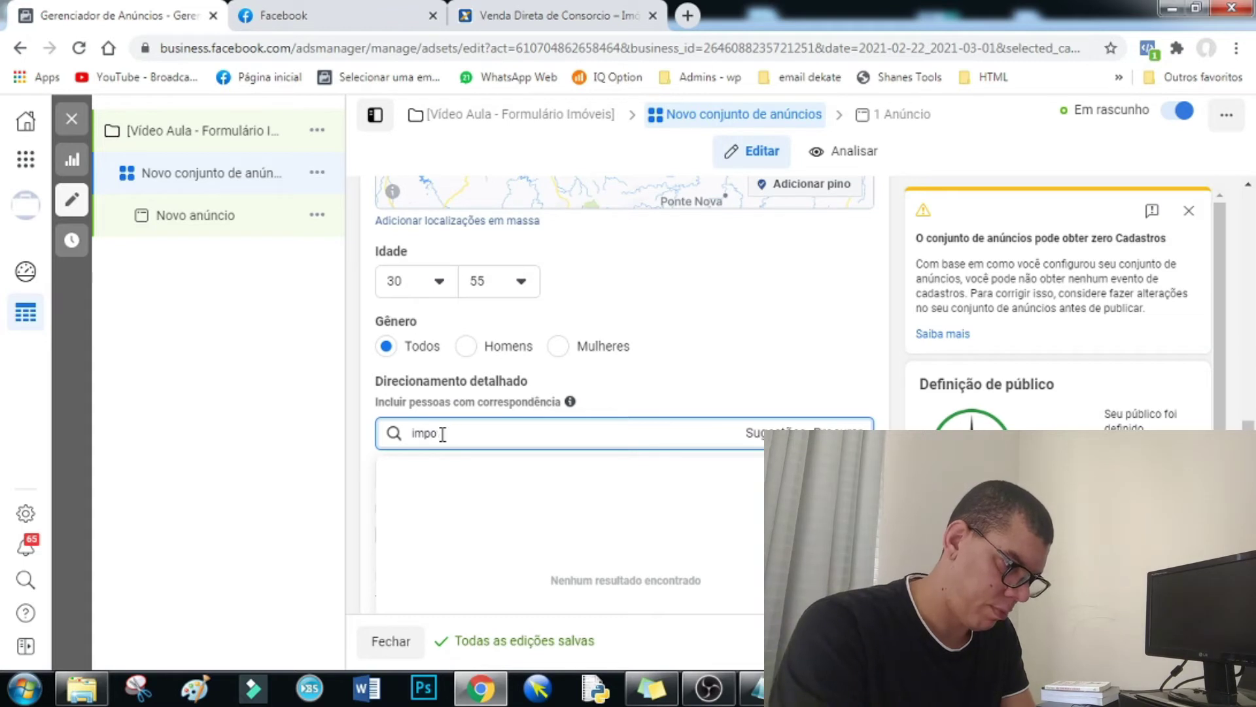
pyautogui.write('veis')
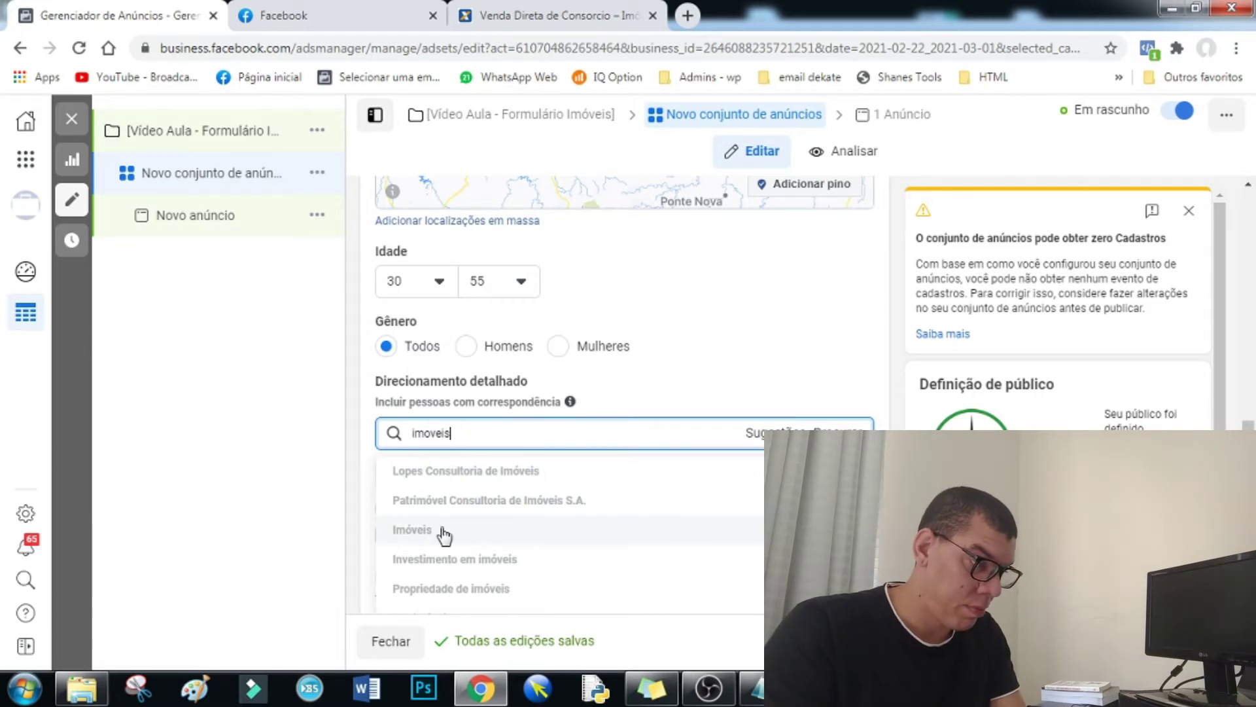
pyautogui.click(474, 526)
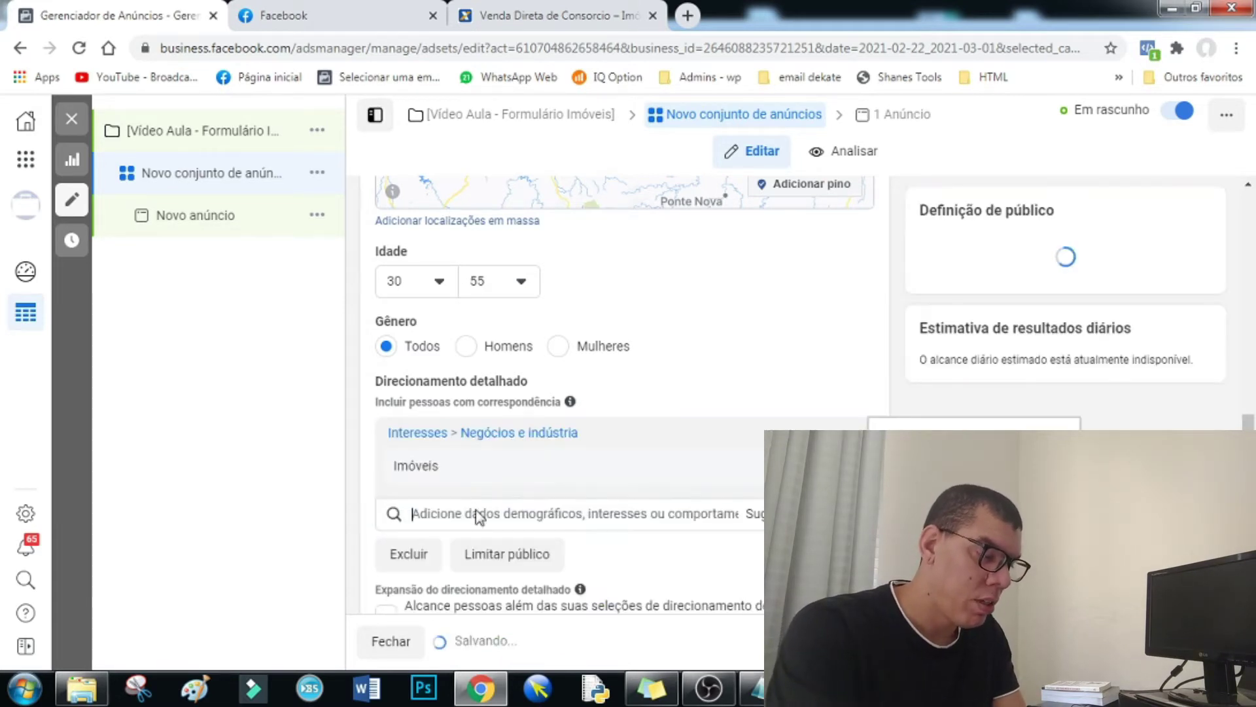
pyautogui.write('Consórcio')
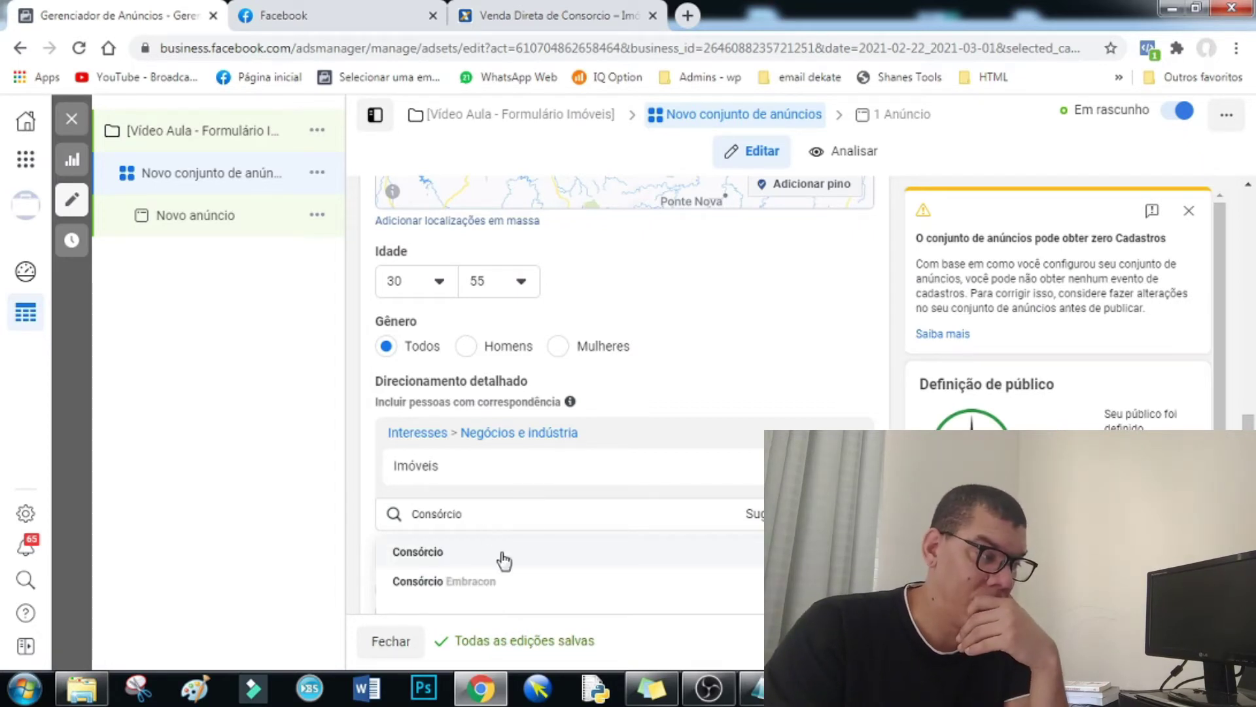
pyautogui.click(439, 558)
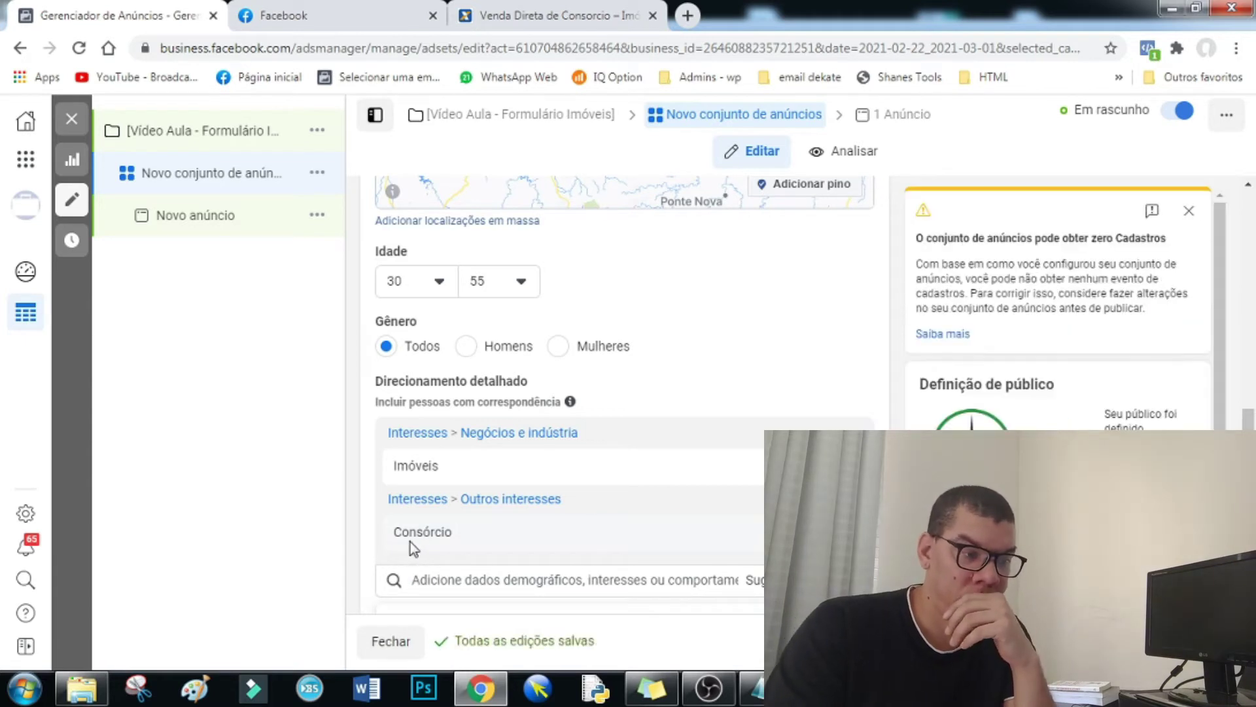
pyautogui.scroll(-5, 1101, 419)
pyautogui.scroll(1, 1067, 350)
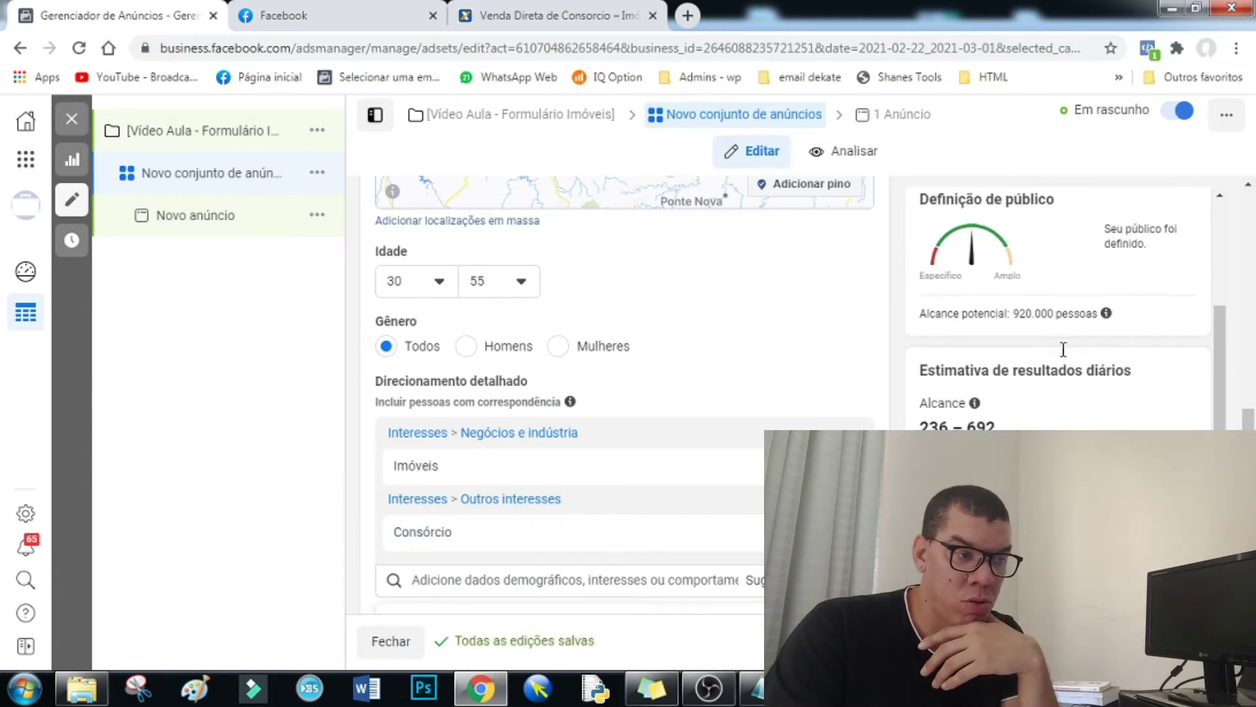
pyautogui.moveTo(1013, 314); pyautogui.dragTo(1032, 314)
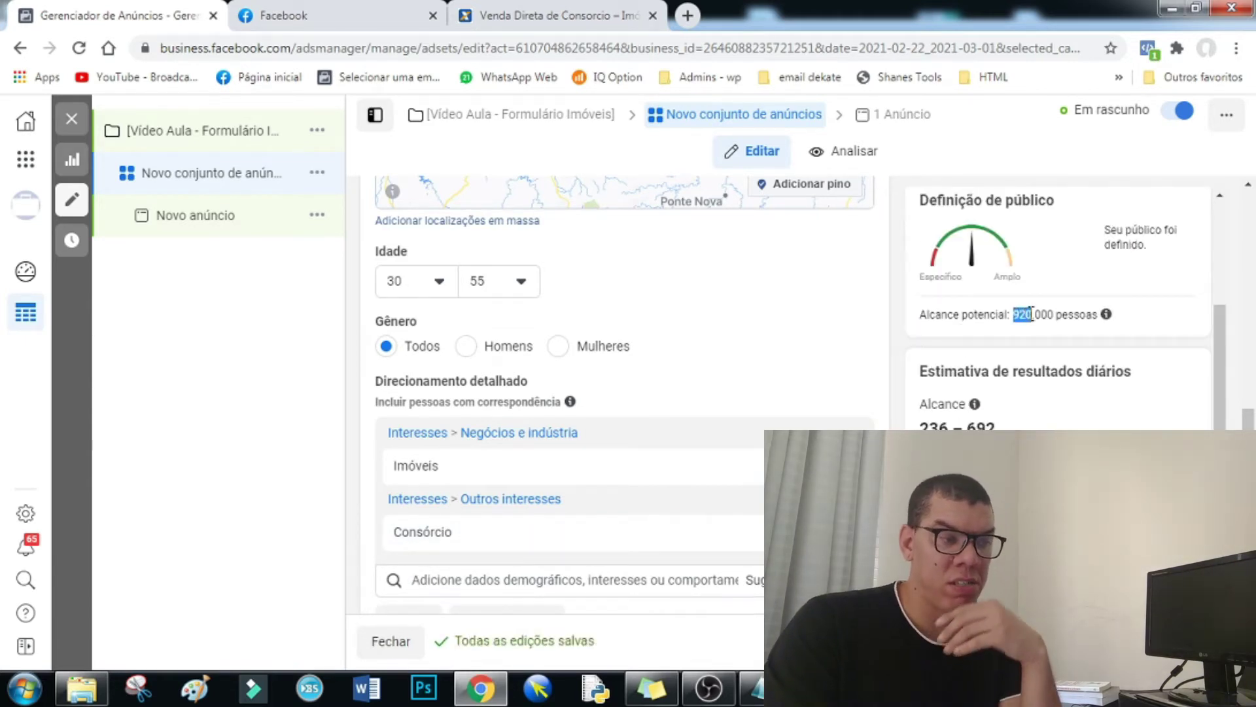
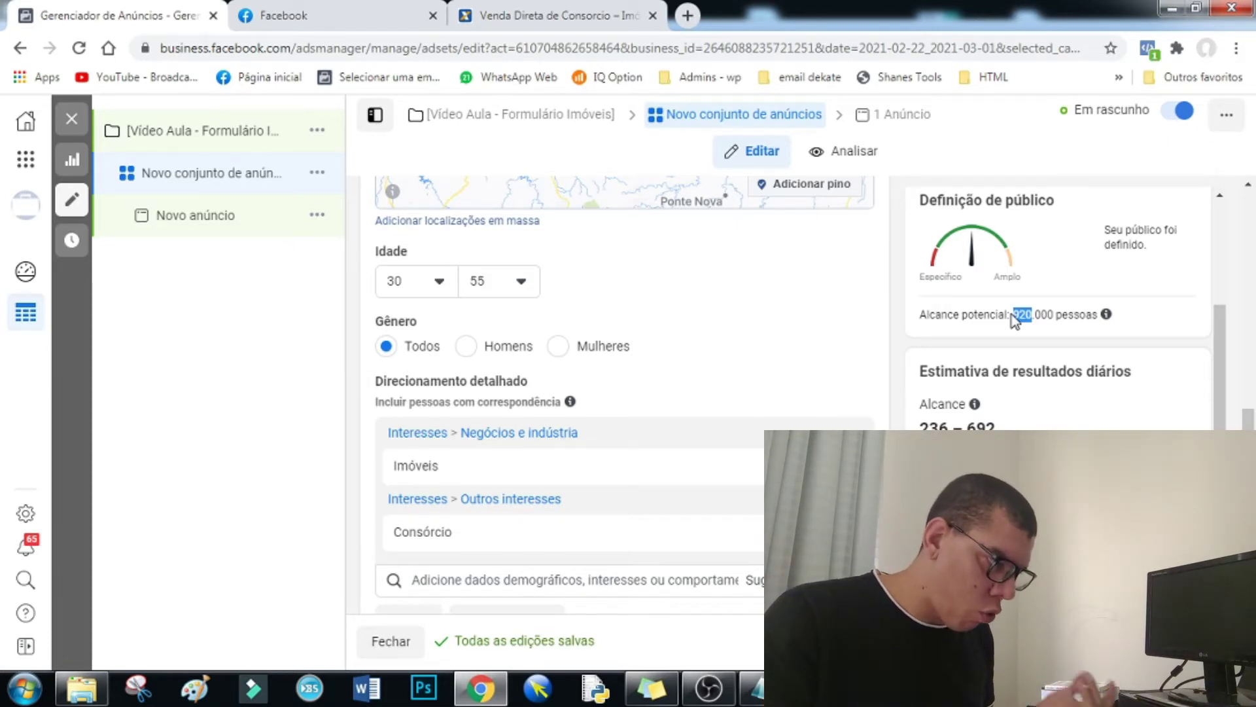
# - Search 'imóvel' in detailed targeting and add the 'Imóvel de luxo' interest
pyautogui.scroll(-2, 1021, 321)
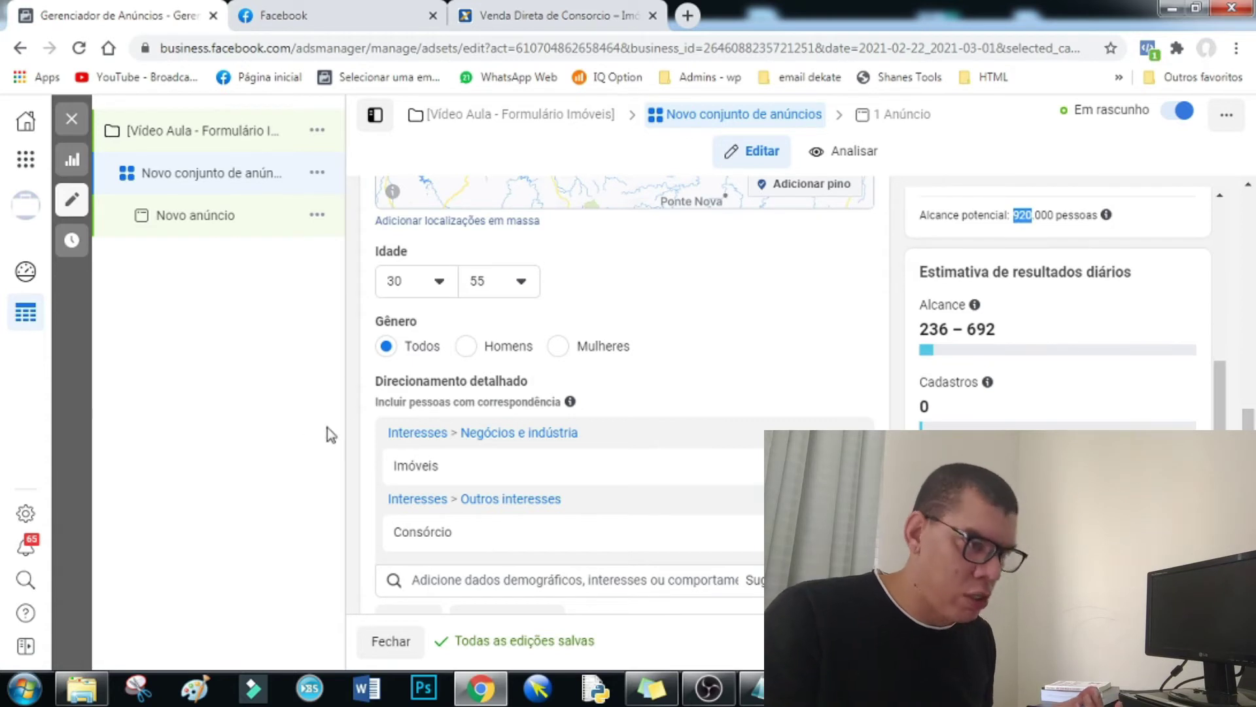
pyautogui.moveTo(1248, 419); pyautogui.dragTo(1250, 543)
pyautogui.click(545, 403)
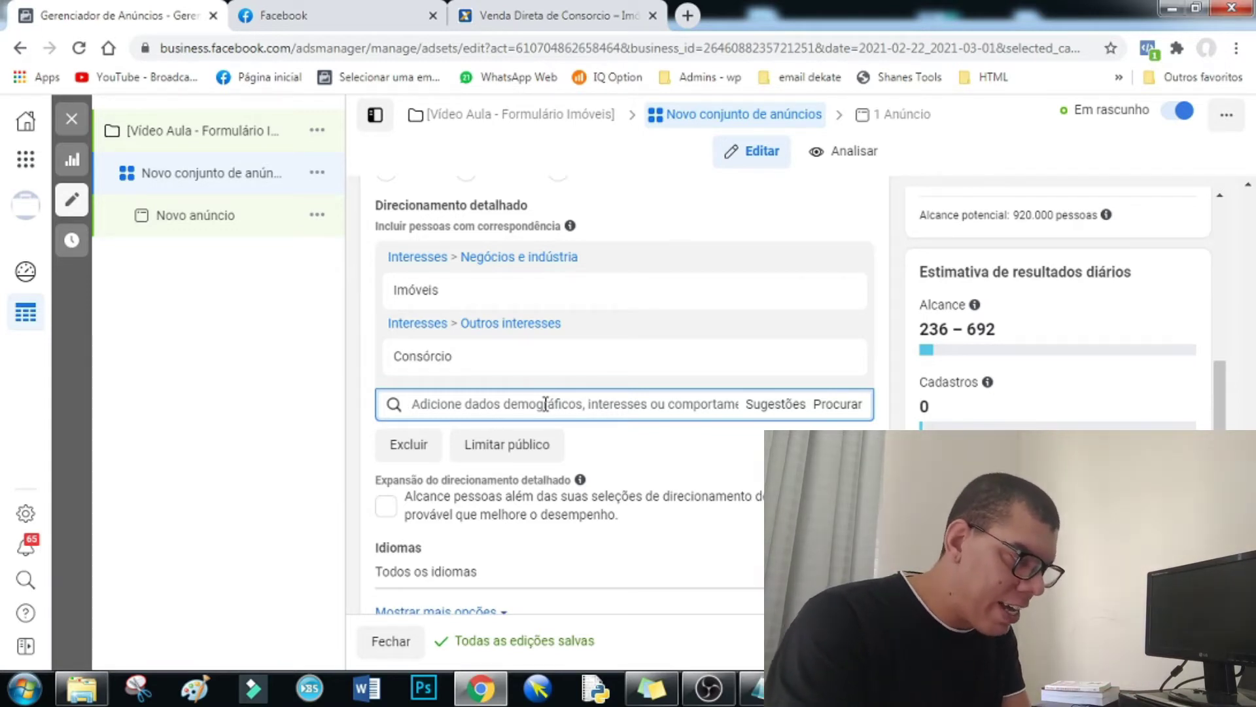
pyautogui.write('imóvel')
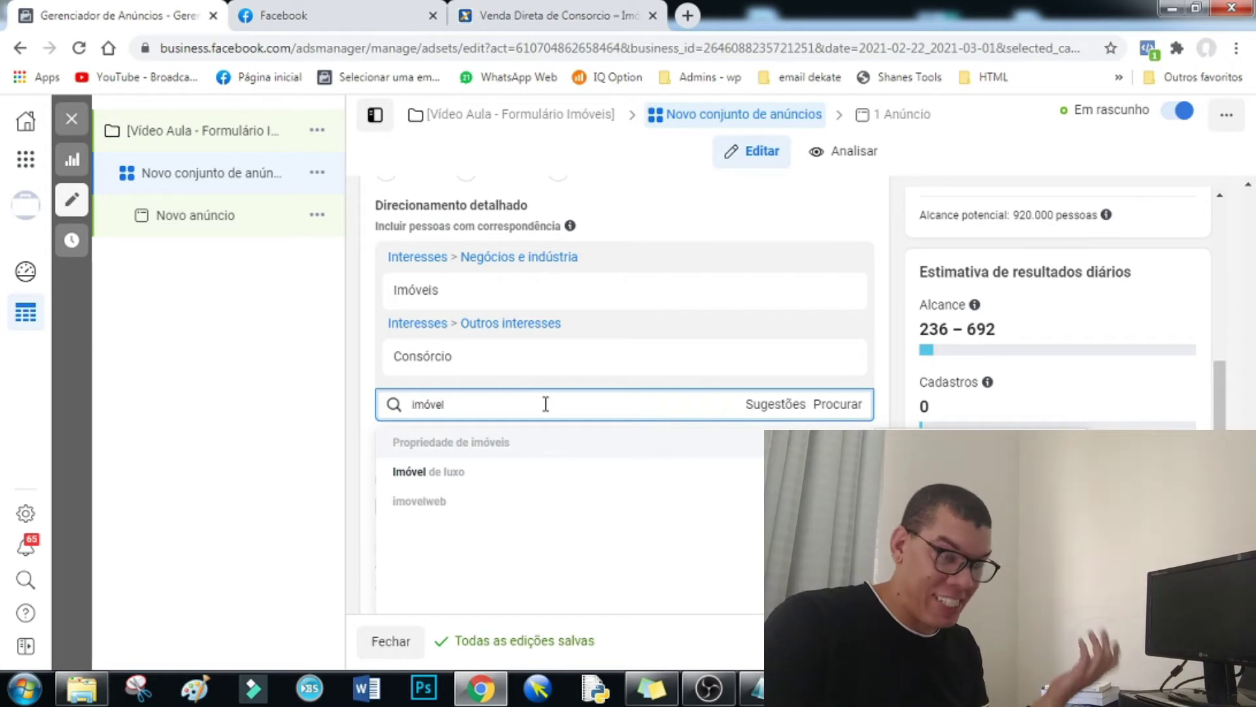
pyautogui.click(462, 480)
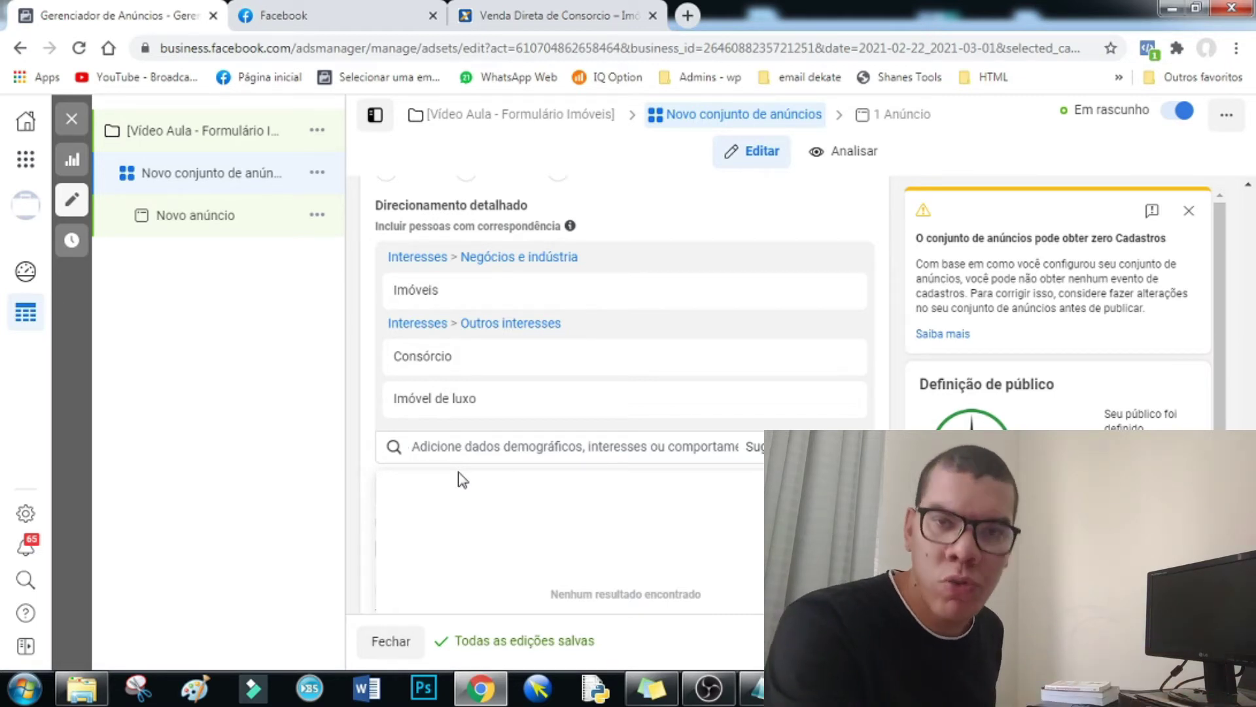
# - Read the chosen interests' info cards, then switch to the Venda Direta de Consórcio landing page
pyautogui.moveTo(553, 397)
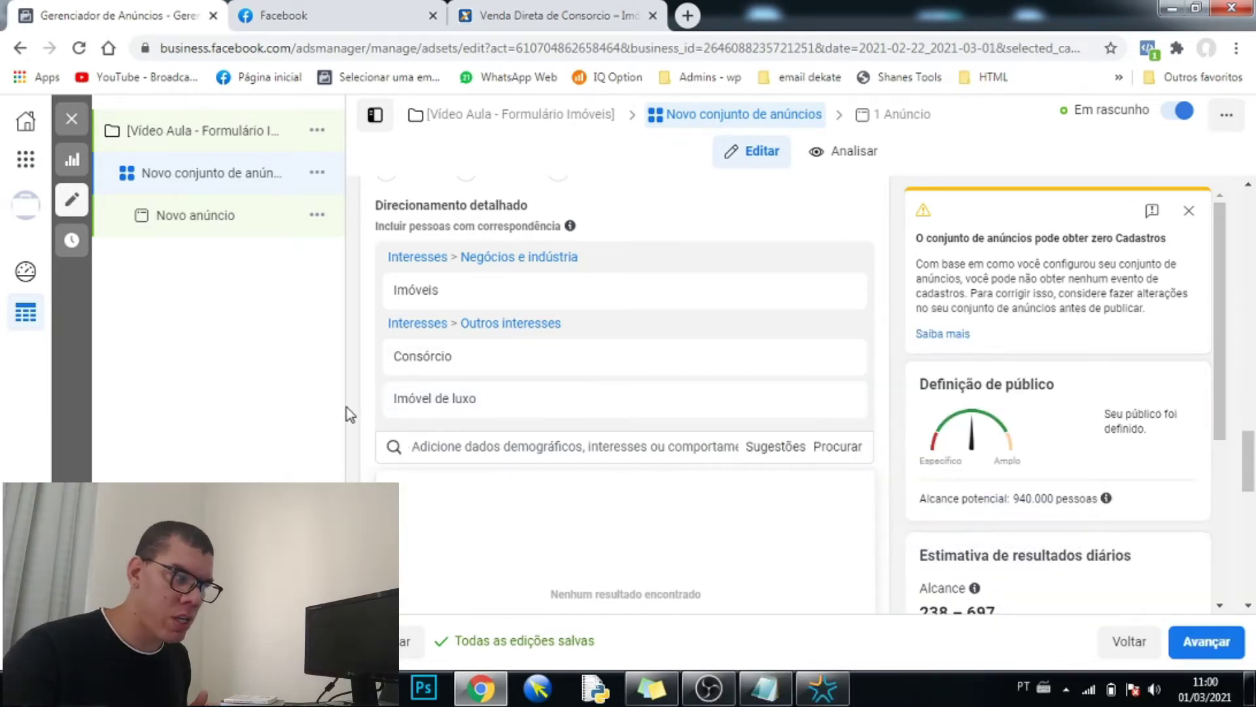
pyautogui.moveTo(433, 414)
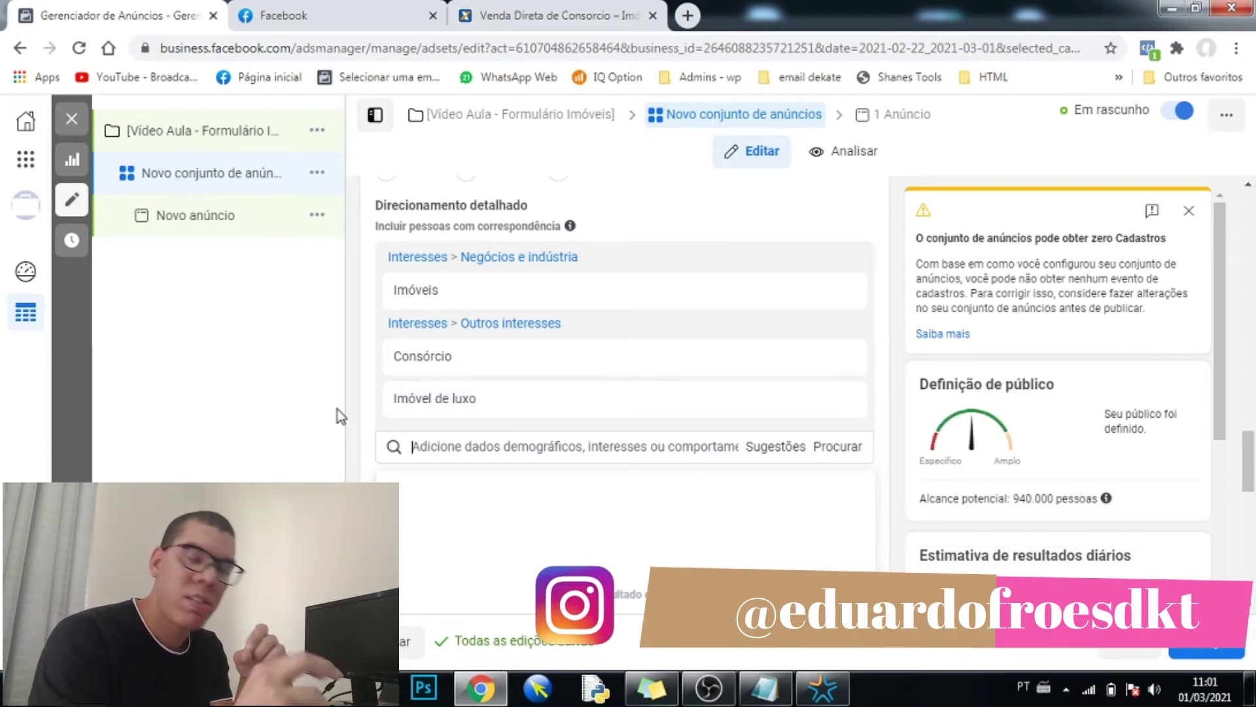
pyautogui.moveTo(447, 366)
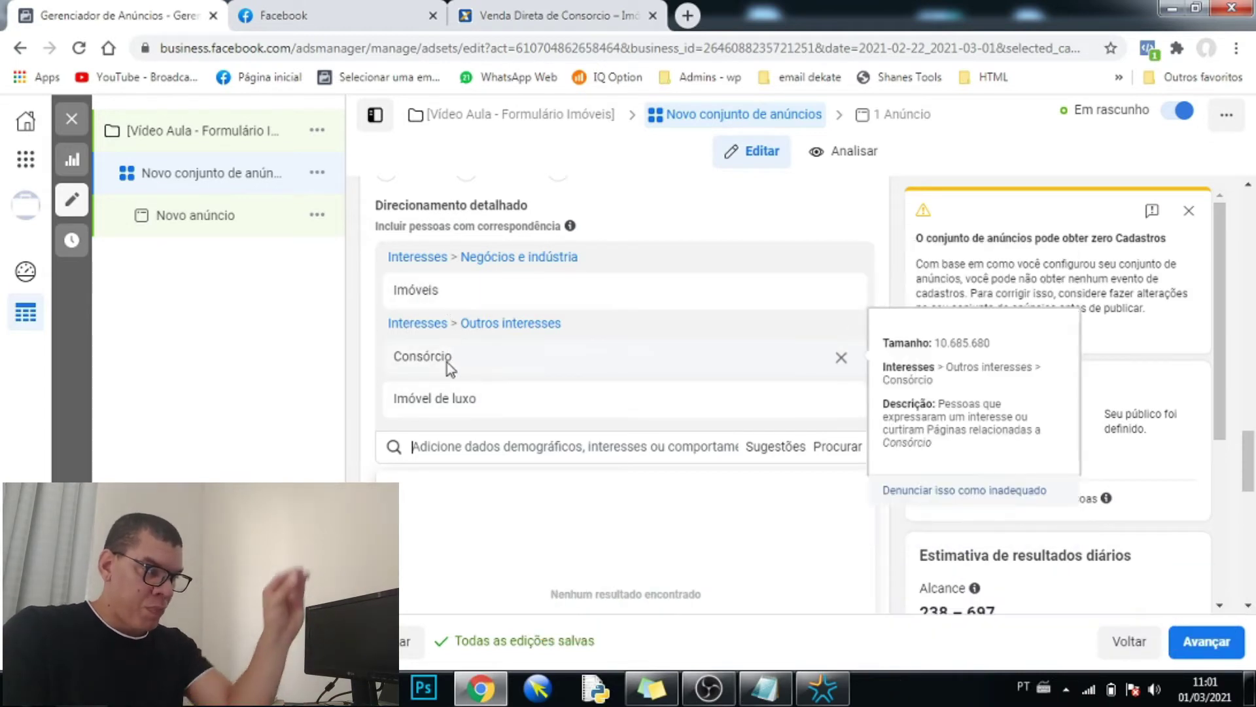
pyautogui.moveTo(441, 409)
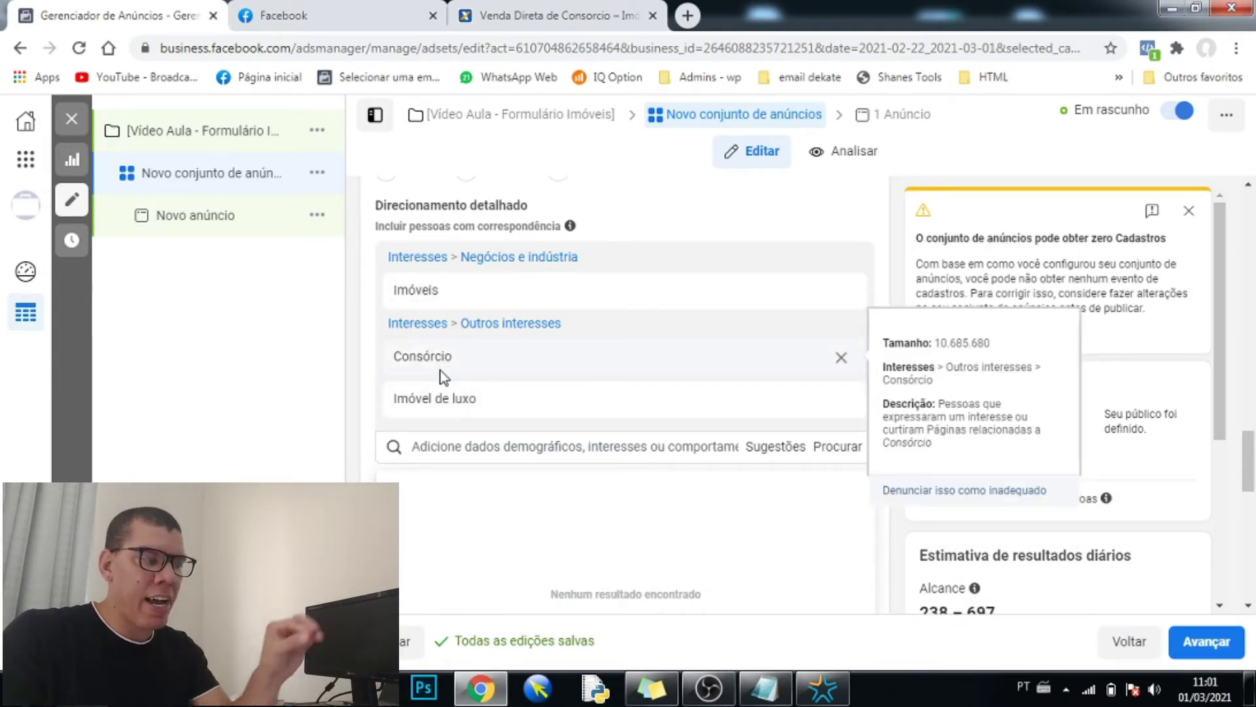
pyautogui.click(536, 17)
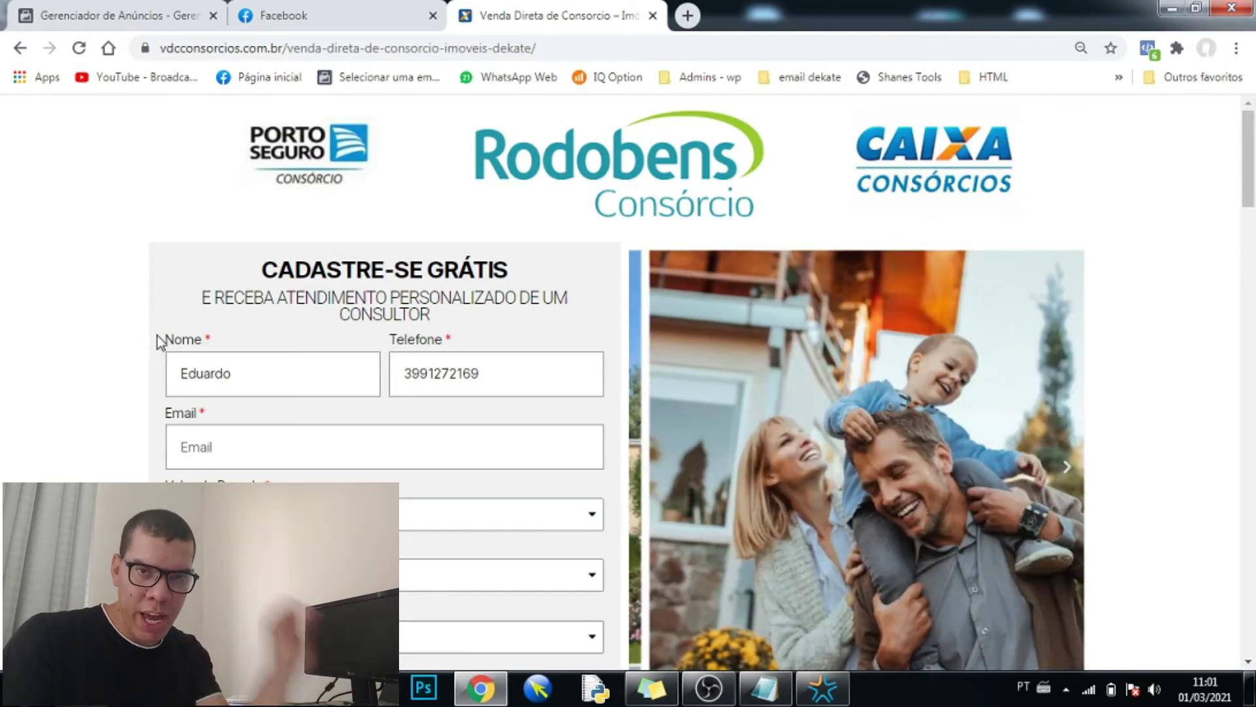
# - Look over the landing page's sign-up form, then return to the Gerenciador de Anúncios tab
pyautogui.scroll(-3, 157, 339)
pyautogui.scroll(1, 170, 343)
pyautogui.scroll(2, 170, 343)
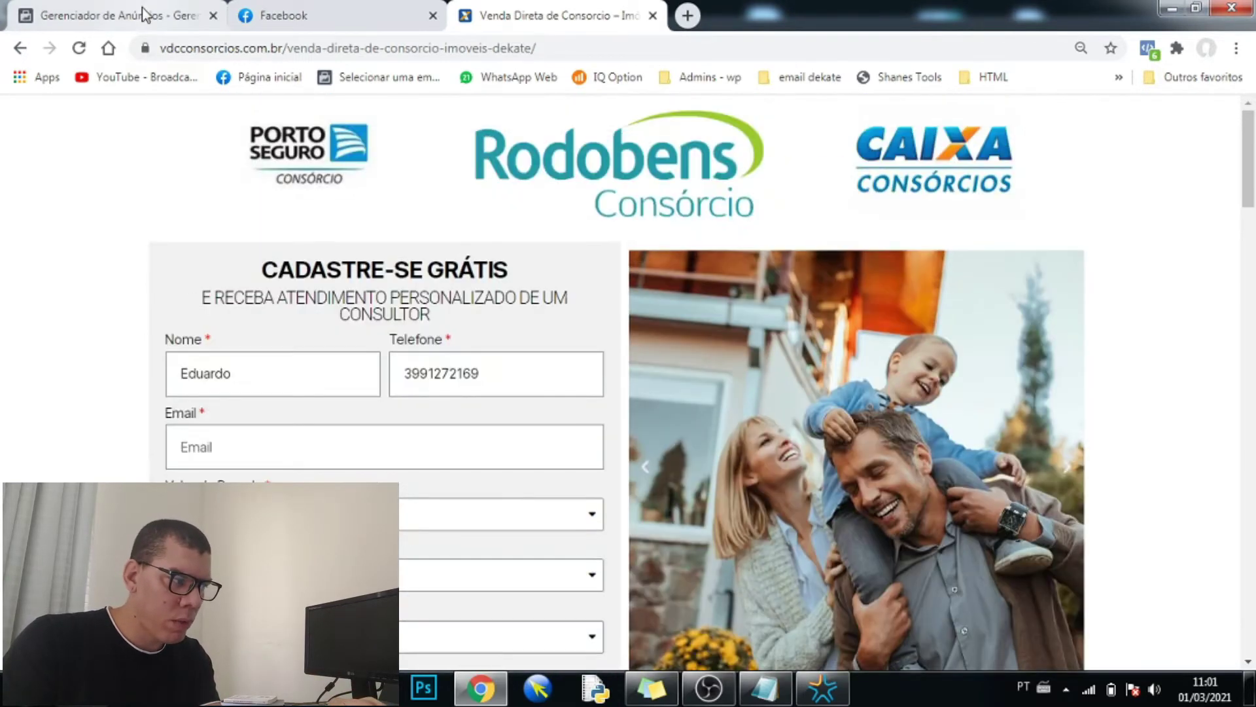
pyautogui.click(183, 15)
pyautogui.moveTo(511, 347)
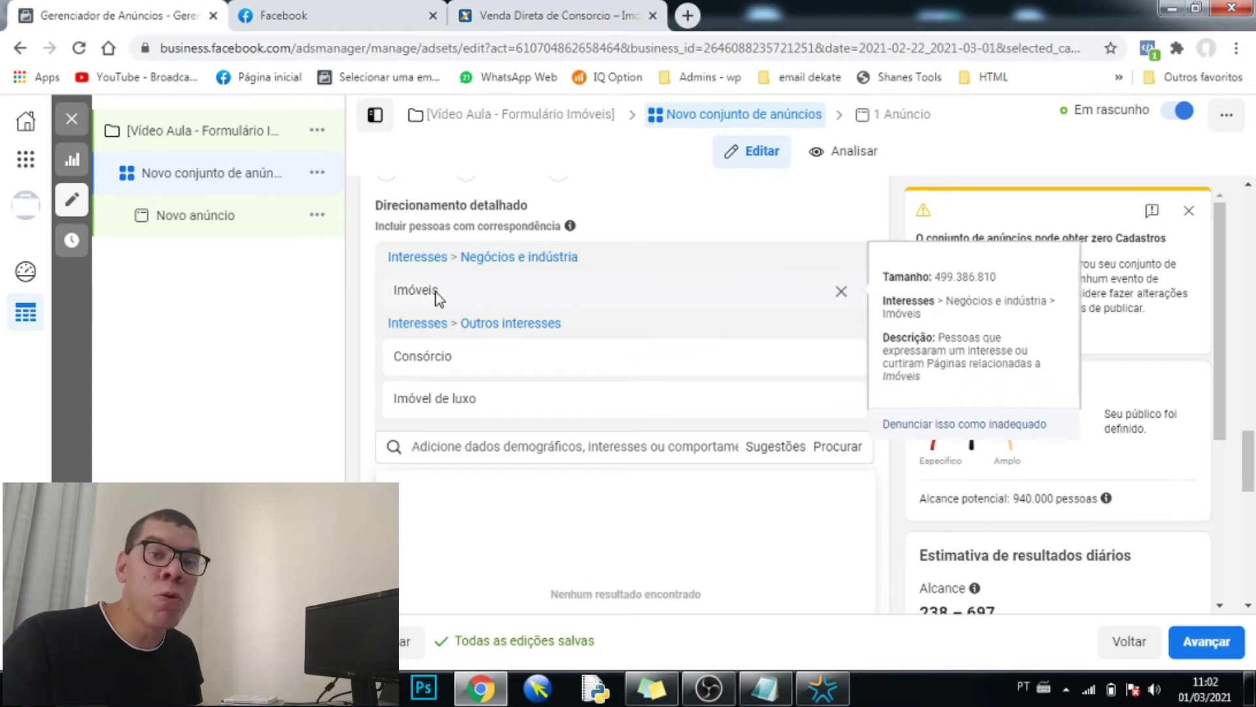
pyautogui.click(360, 296)
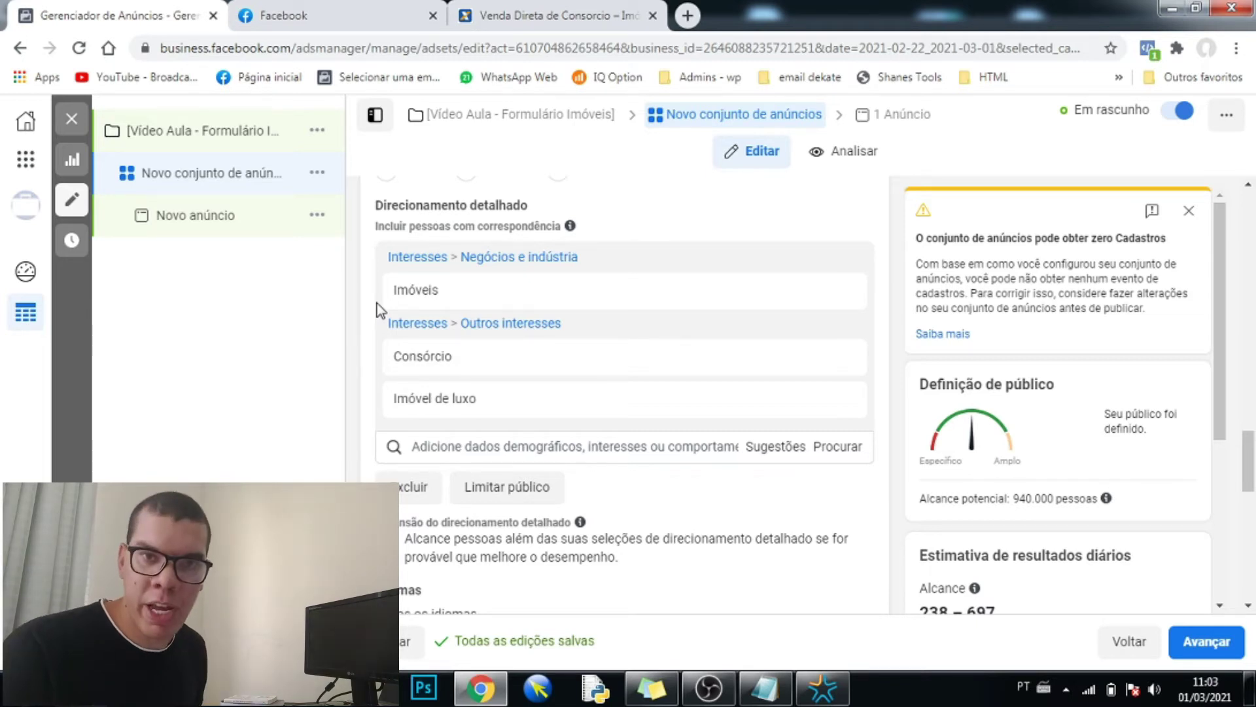
pyautogui.moveTo(458, 295)
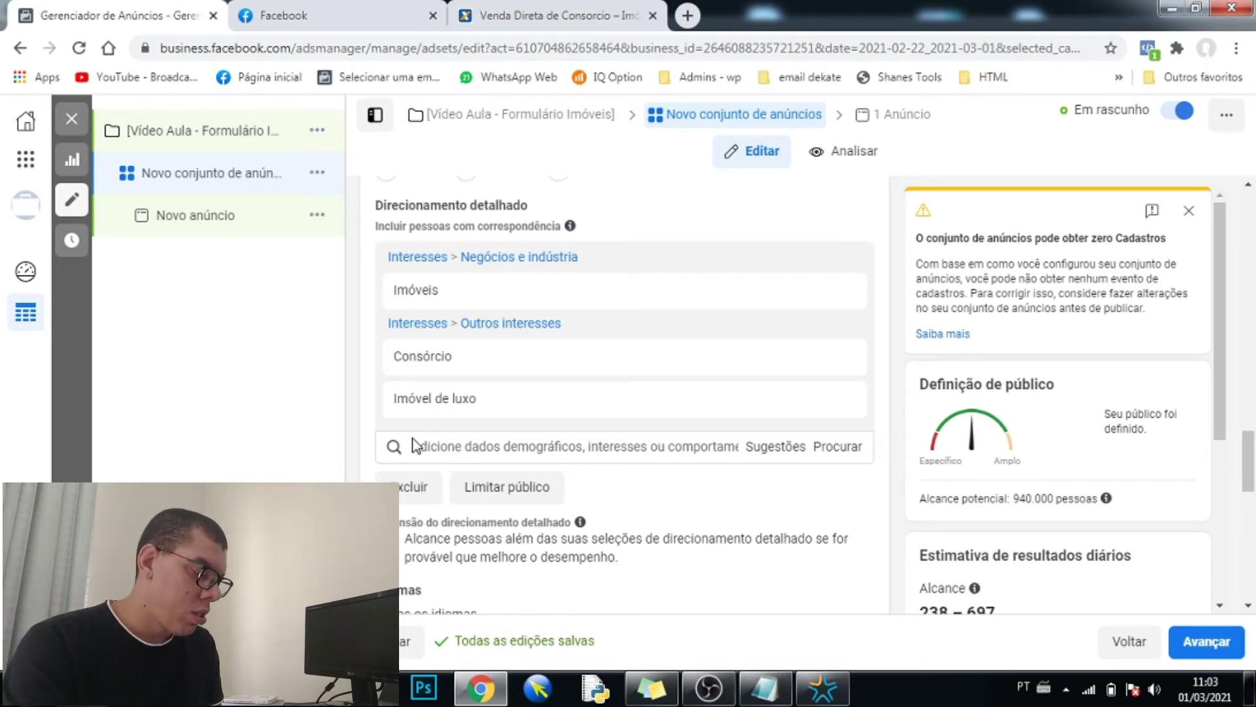
# - Search 'funcionário' and add Funcionário público to the interests, raising potential reach to 960.000
pyautogui.click(431, 447)
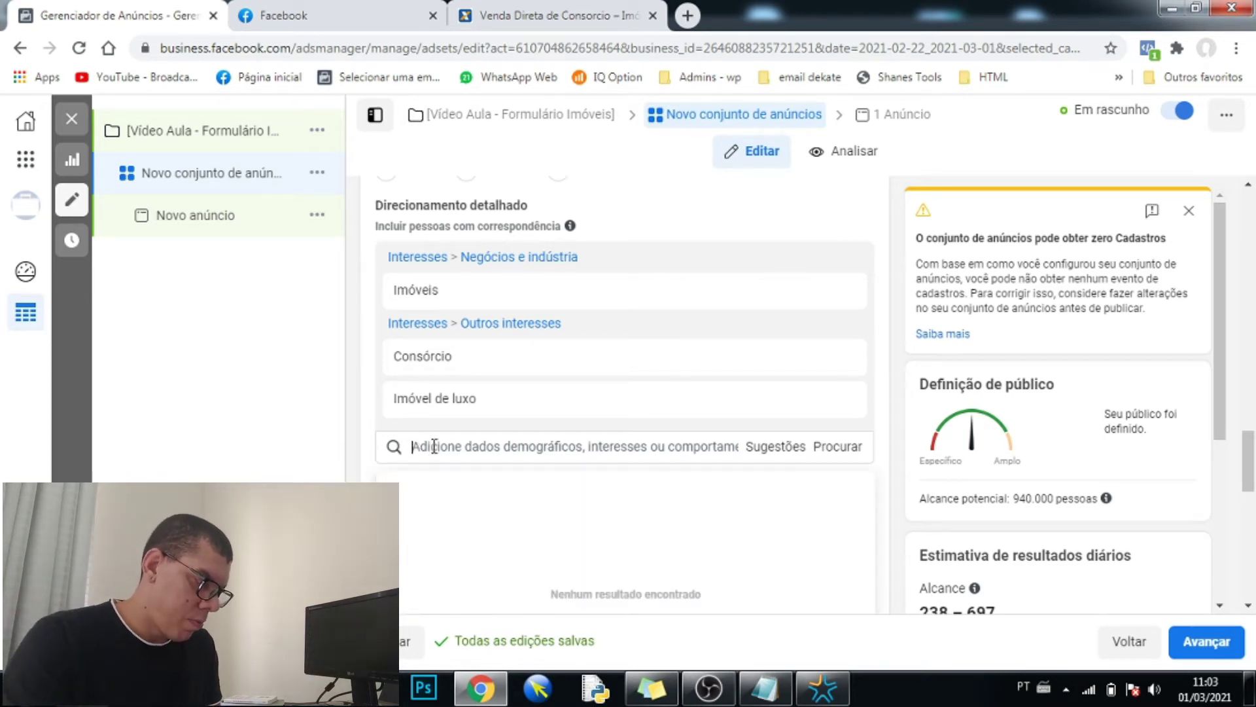
pyautogui.write('t')
pyautogui.write('uncionário')
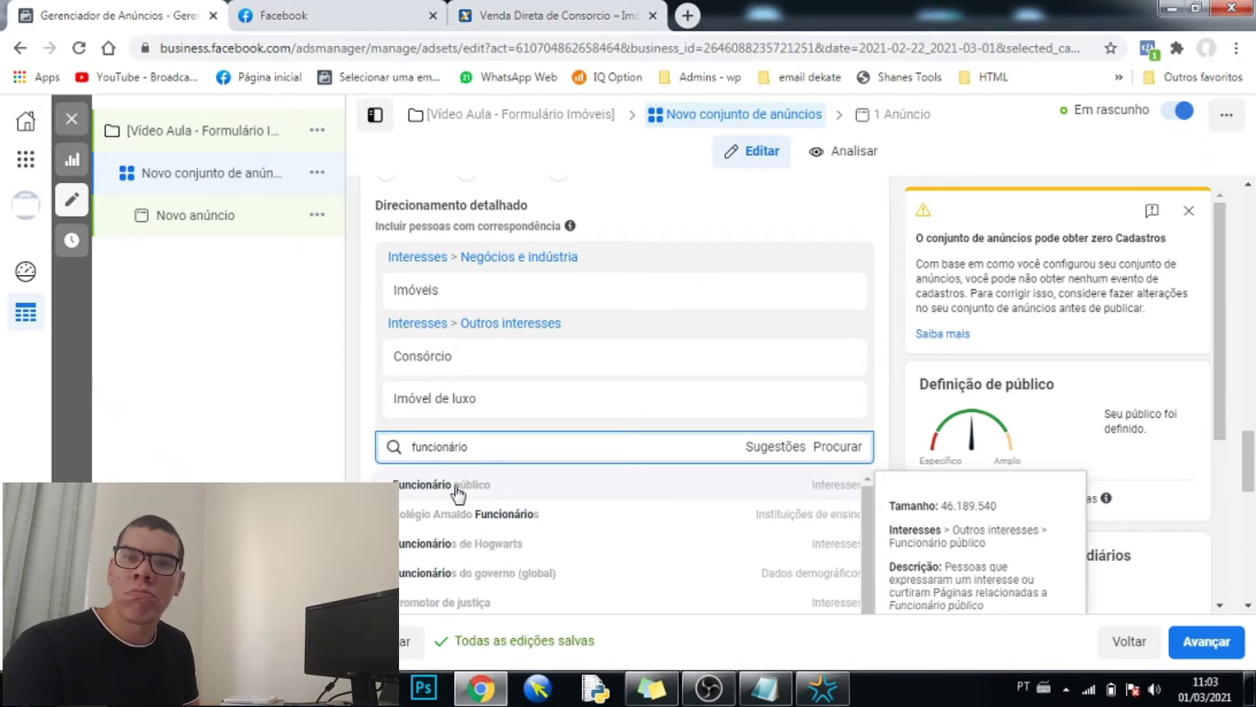
pyautogui.click(457, 491)
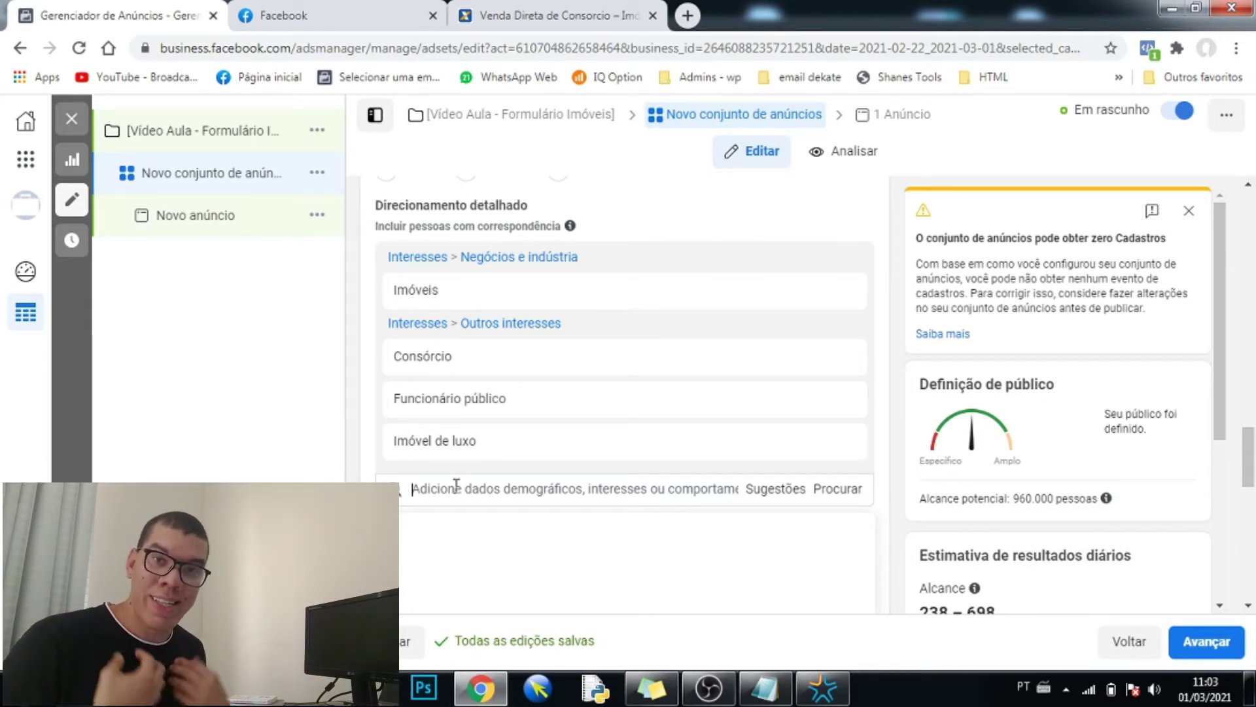
pyautogui.click(456, 487)
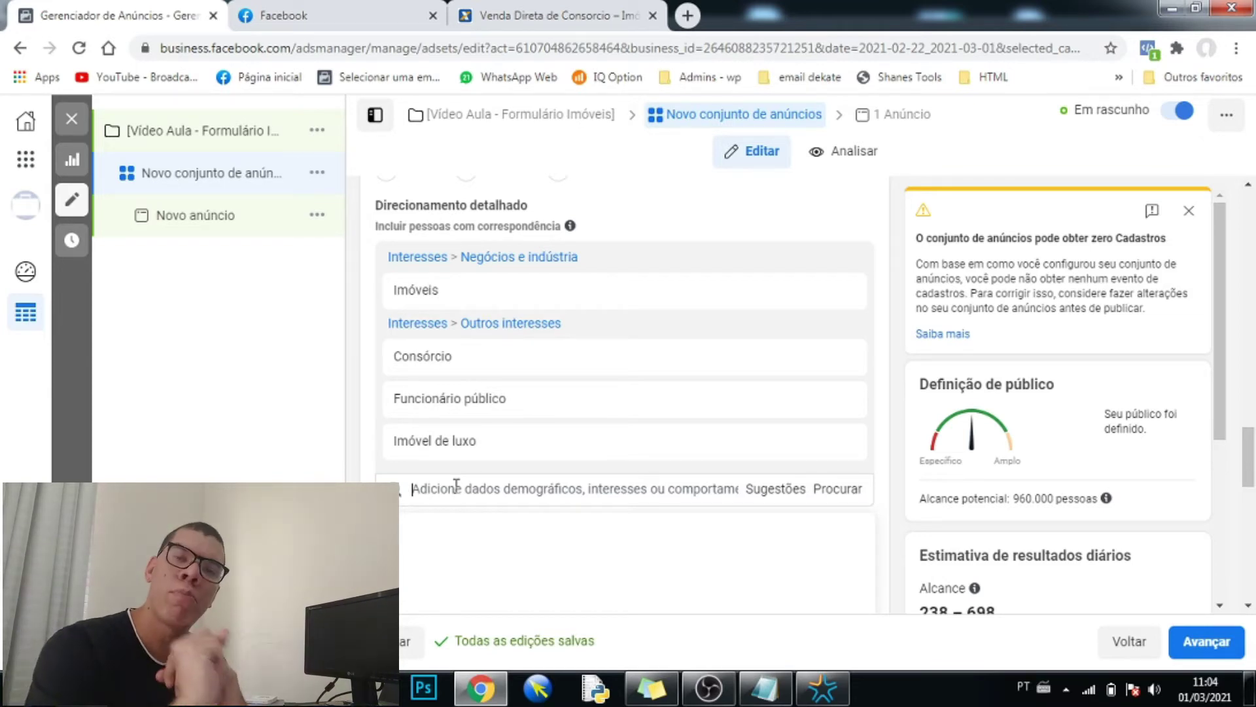
pyautogui.moveTo(595, 445)
pyautogui.scroll(-1, 595, 428)
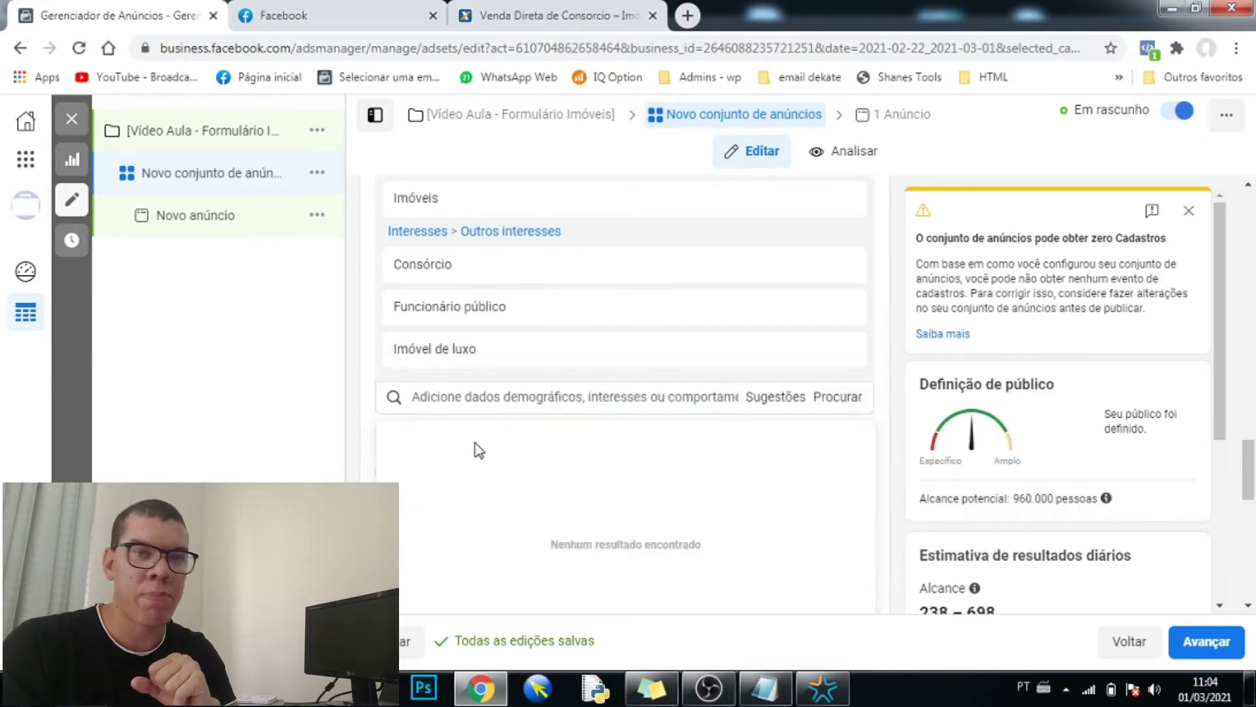
# - Move Funcionário público from the broad interests into the 'e também devem corresponder a' group
pyautogui.click(366, 393)
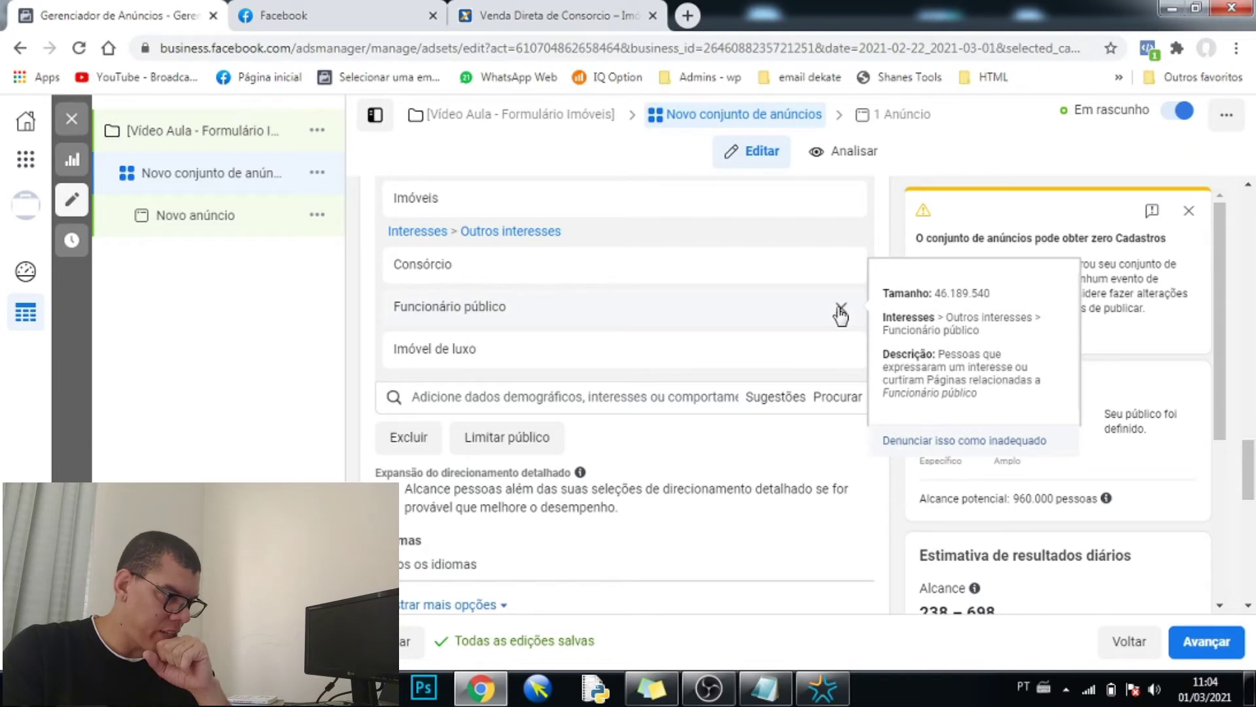
pyautogui.click(839, 306)
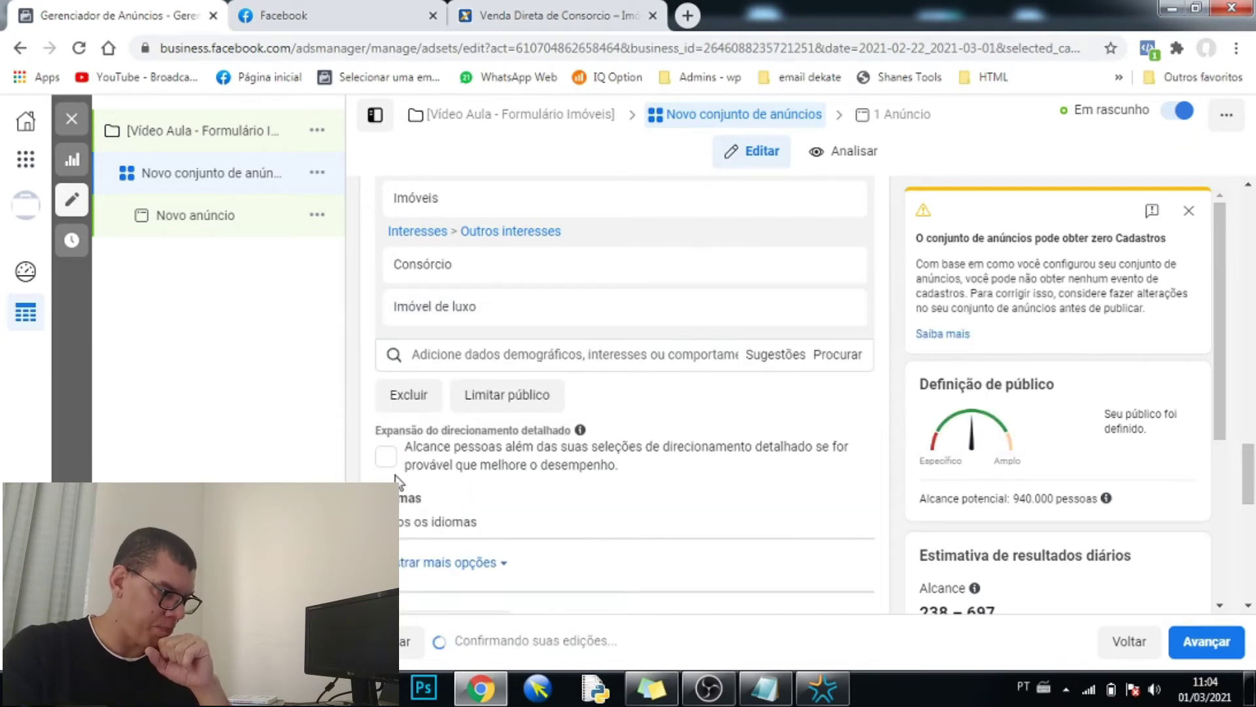
pyautogui.scroll(-1, 397, 481)
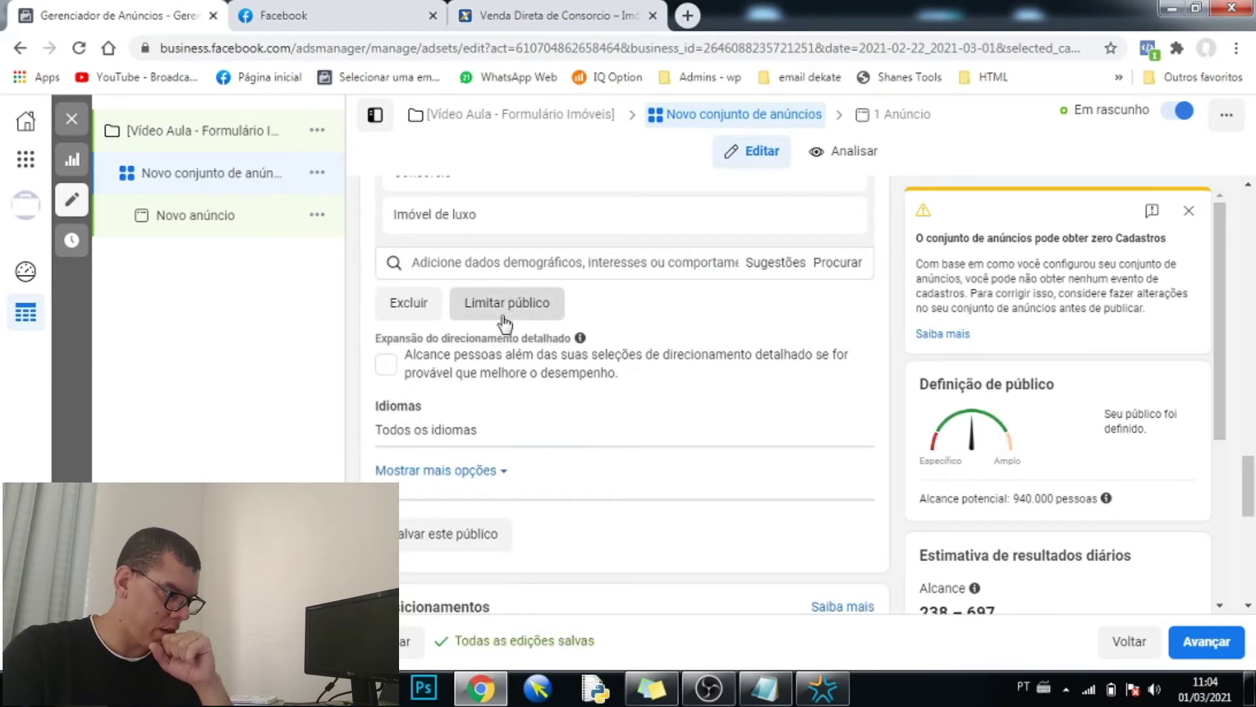
pyautogui.click(505, 320)
pyautogui.write('n')
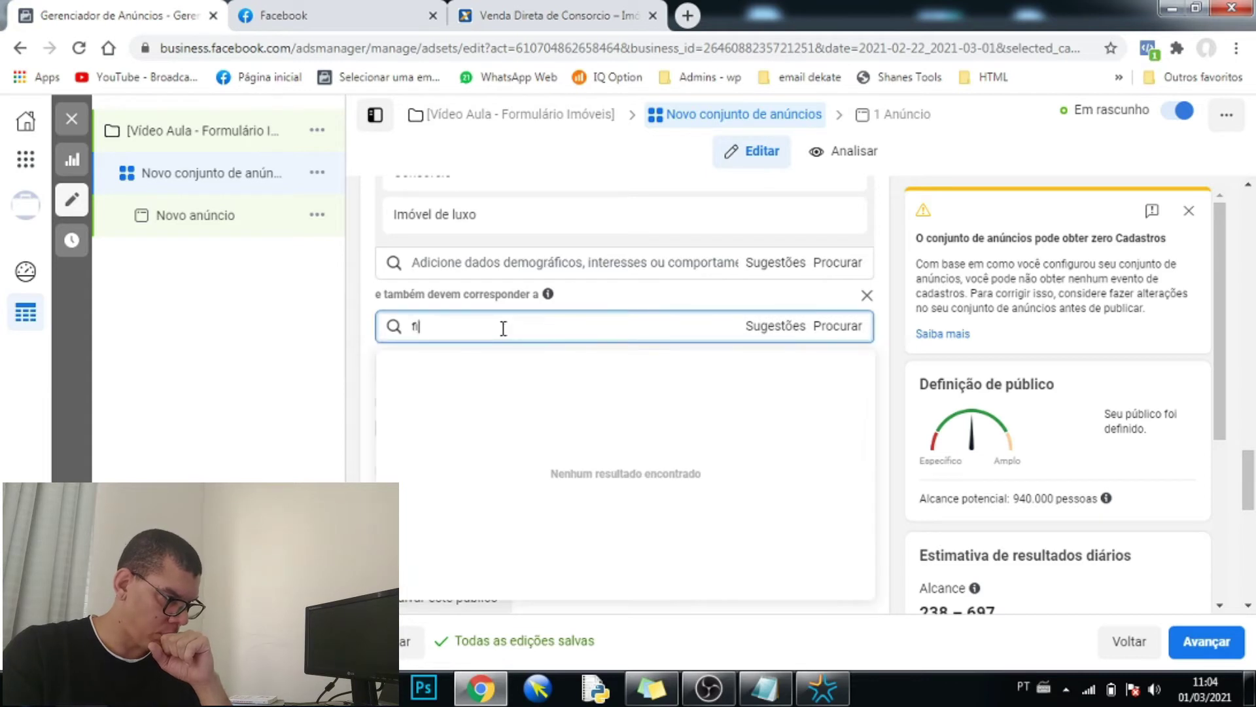
pyautogui.write('uncio')
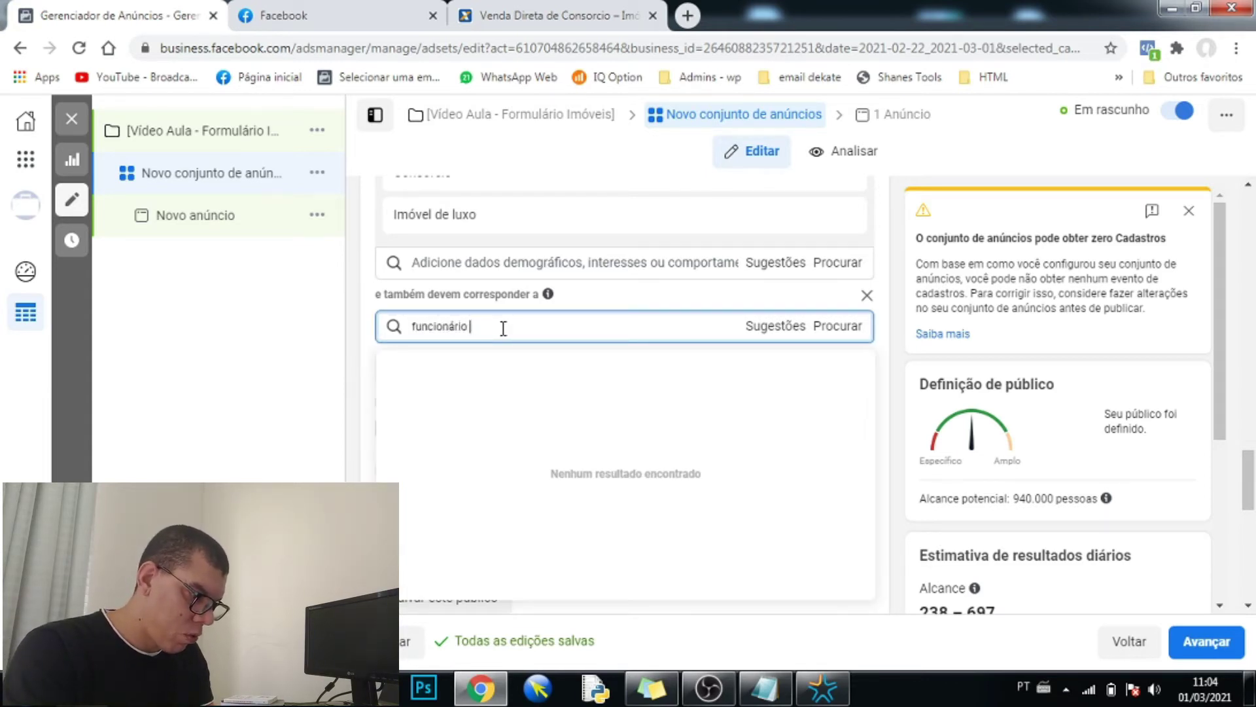
pyautogui.write('nário')
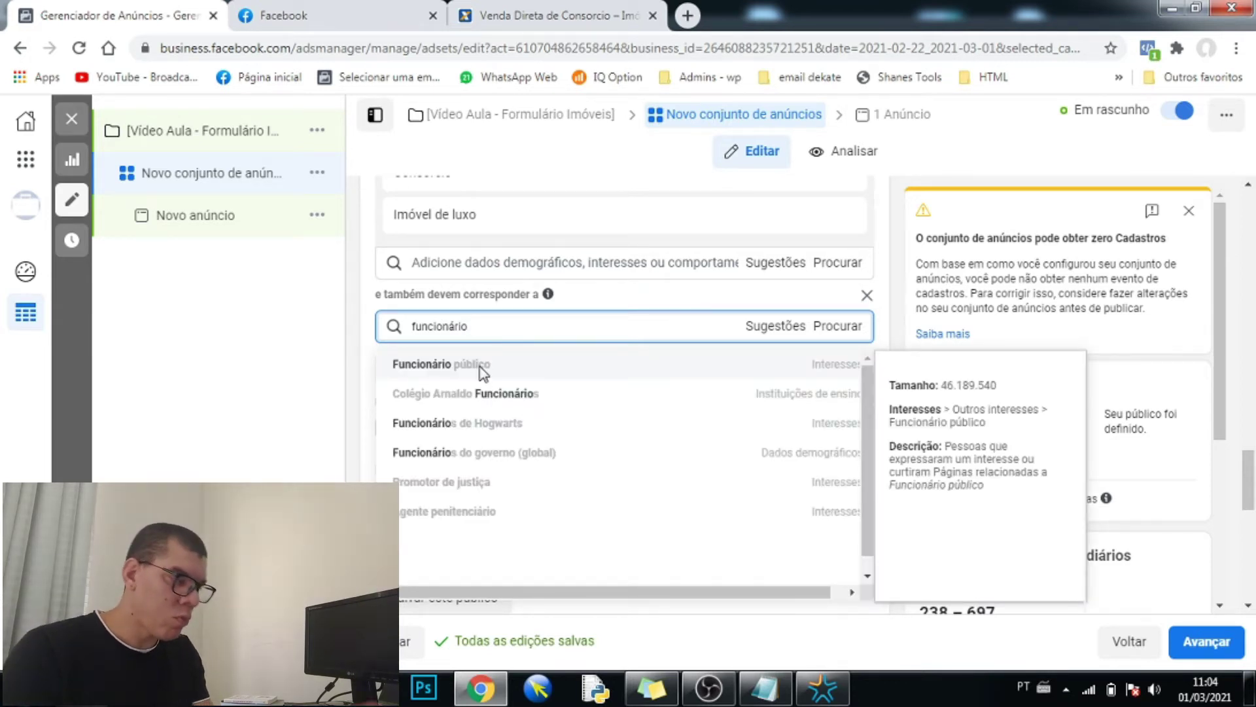
pyautogui.click(482, 371)
# - Highlight the 'must also match' wording to explain how narrowing works
pyautogui.scroll(3, 443, 388)
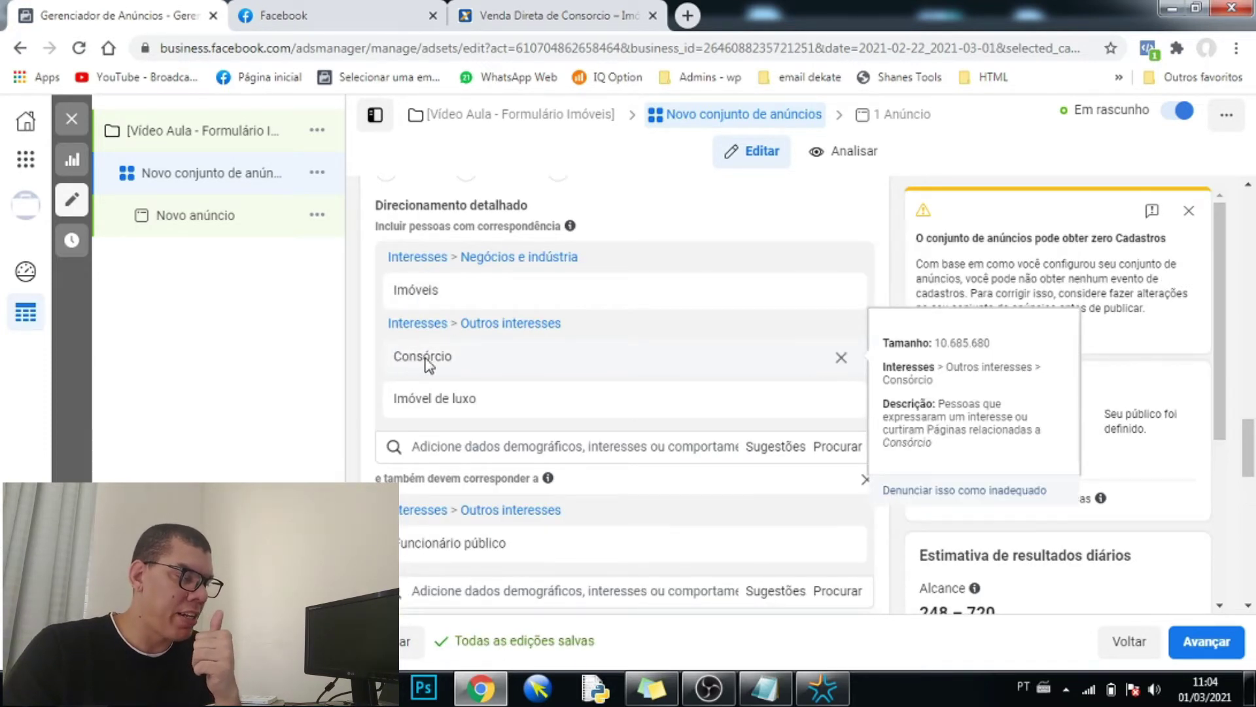
pyautogui.scroll(-2, 419, 357)
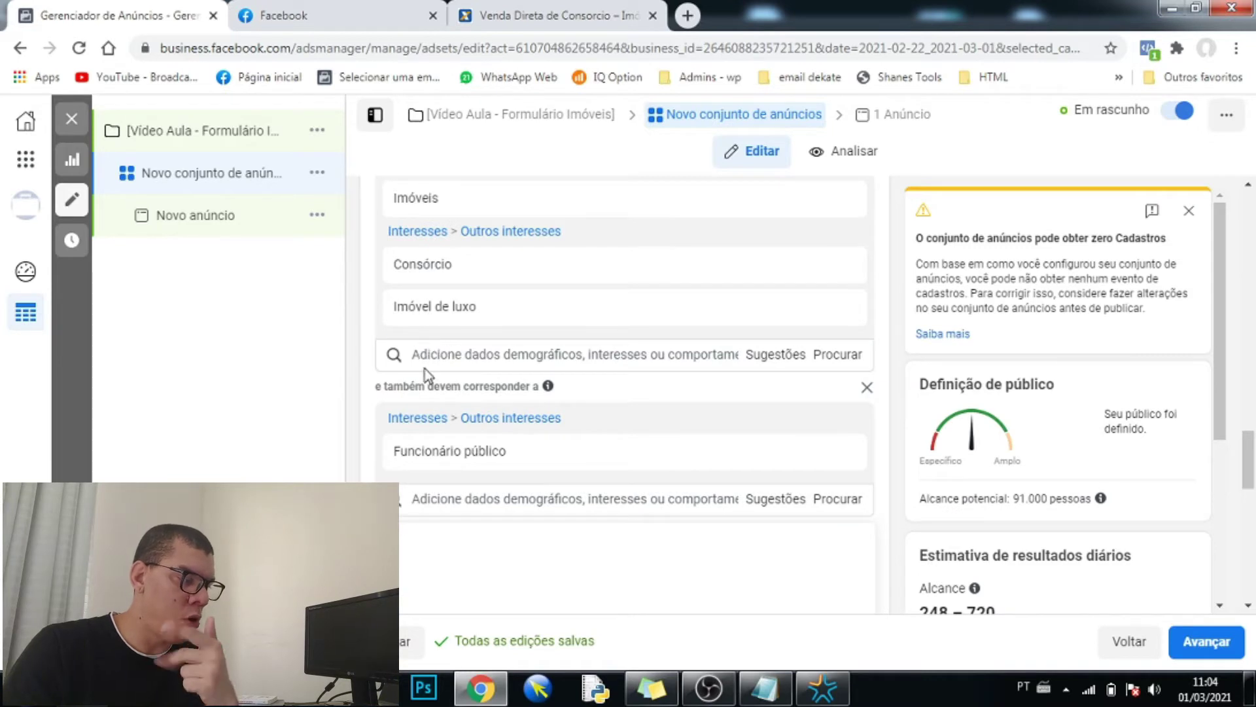
pyautogui.moveTo(429, 386); pyautogui.dragTo(489, 386)
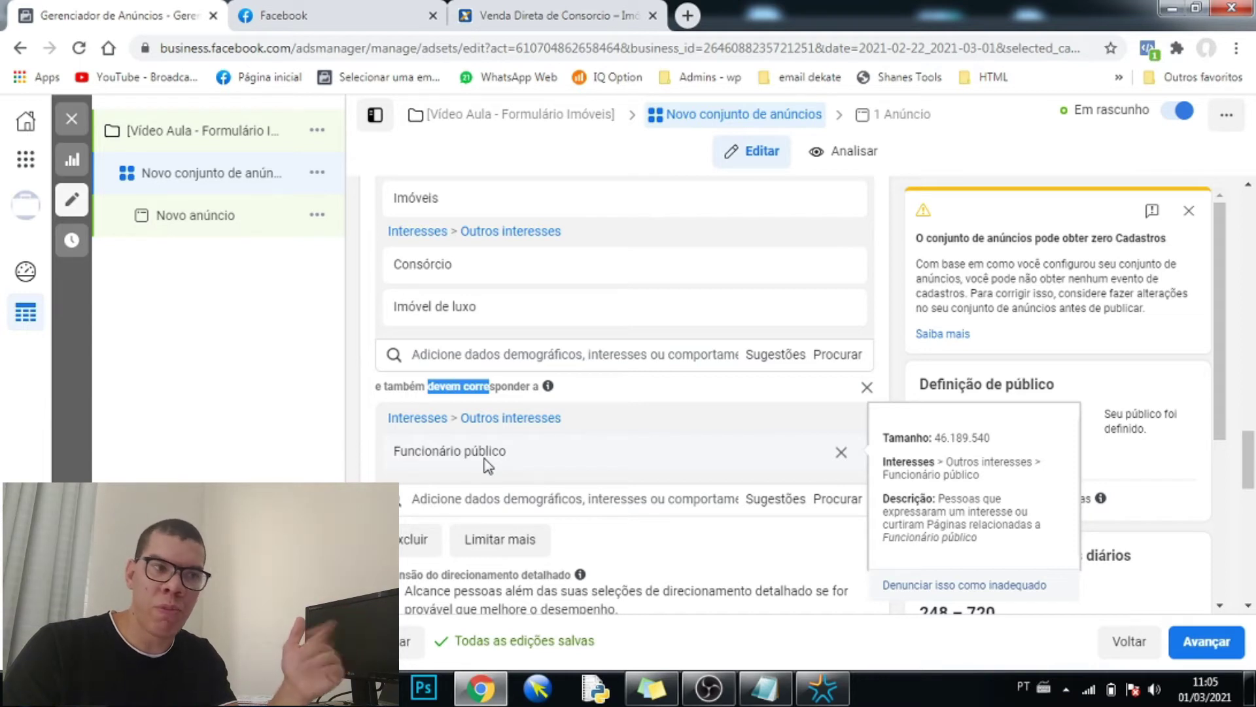
pyautogui.click(413, 384)
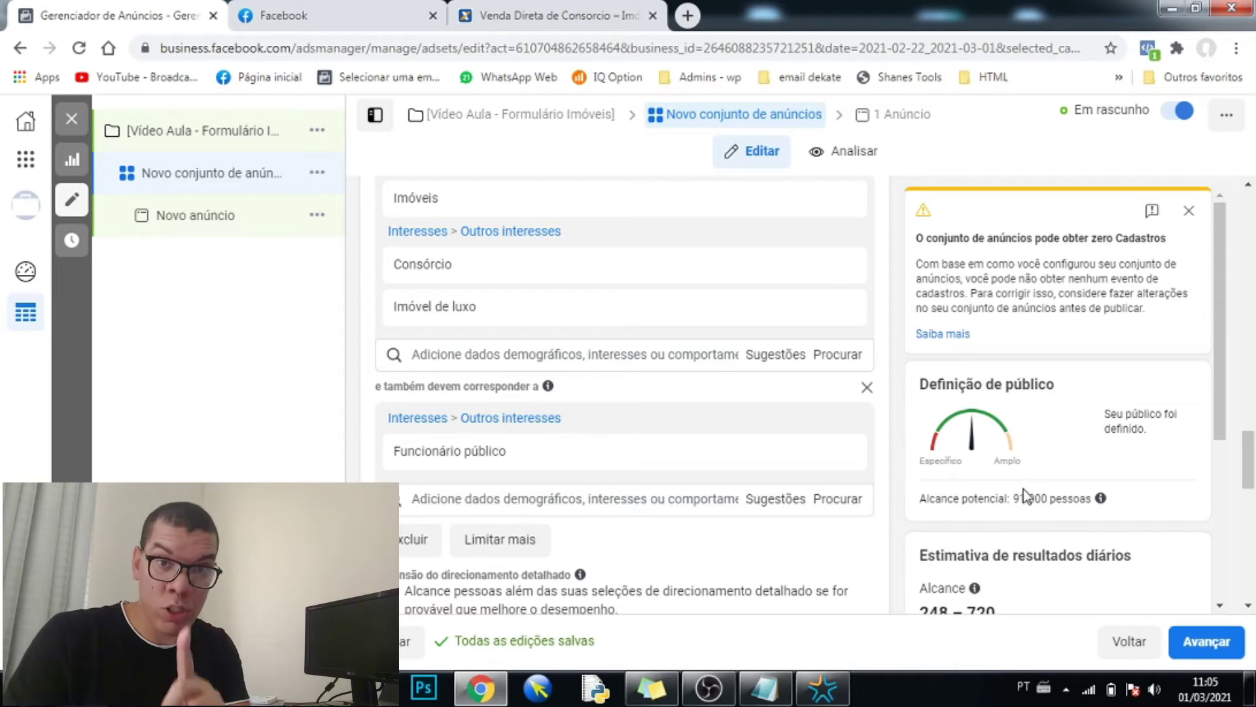
# - Remove and re-add the narrowing Funcionário público interest to compare reach, ending at 91.000
pyautogui.moveTo(1014, 495); pyautogui.dragTo(1025, 496)
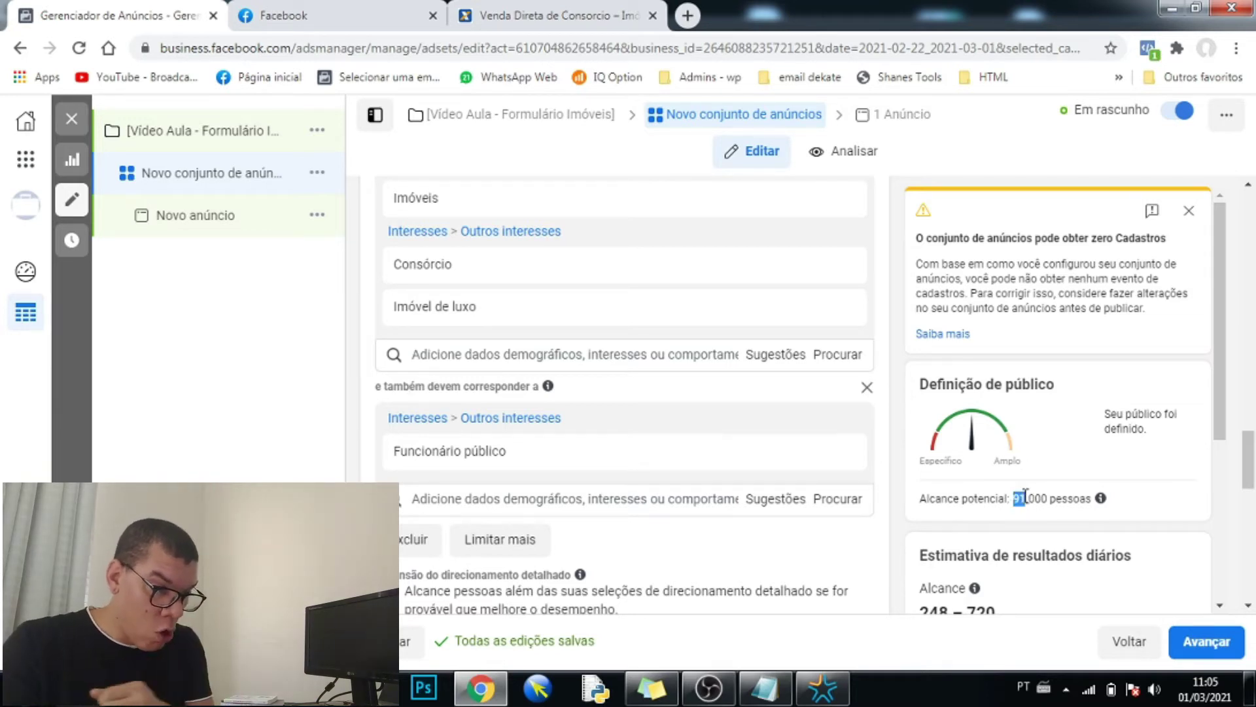
pyautogui.moveTo(843, 462)
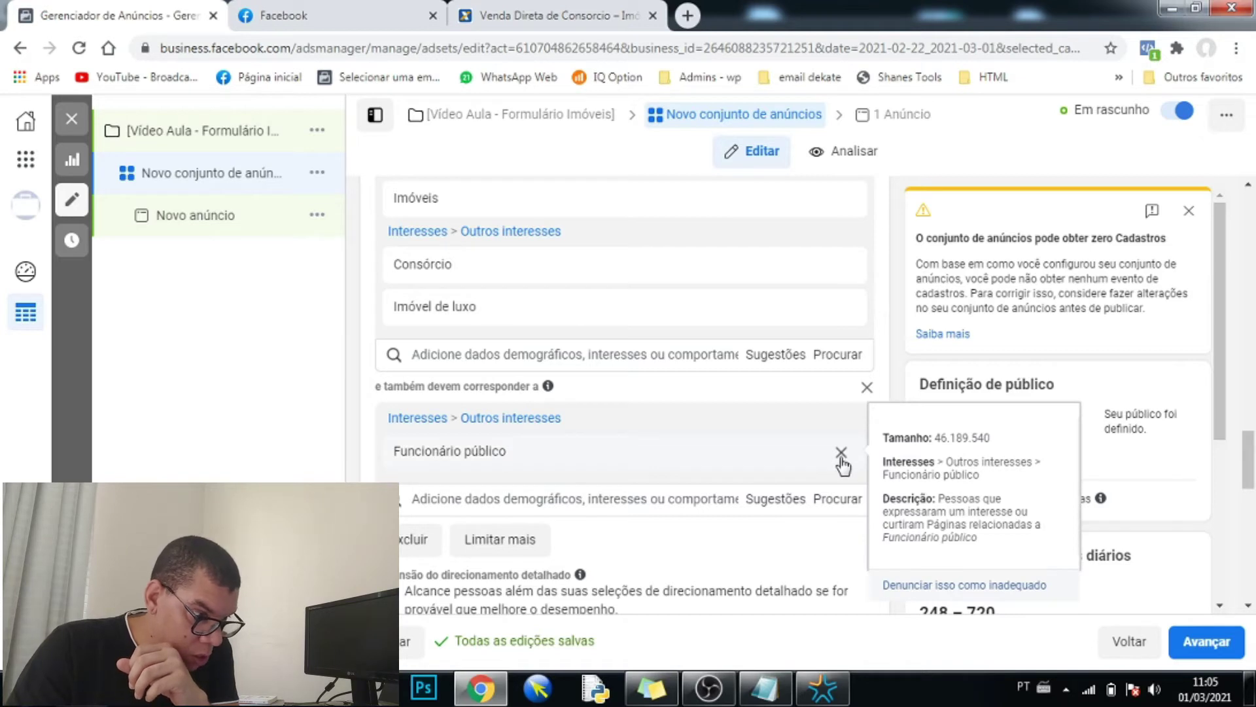
pyautogui.click(842, 454)
pyautogui.moveTo(1013, 496); pyautogui.dragTo(1032, 496)
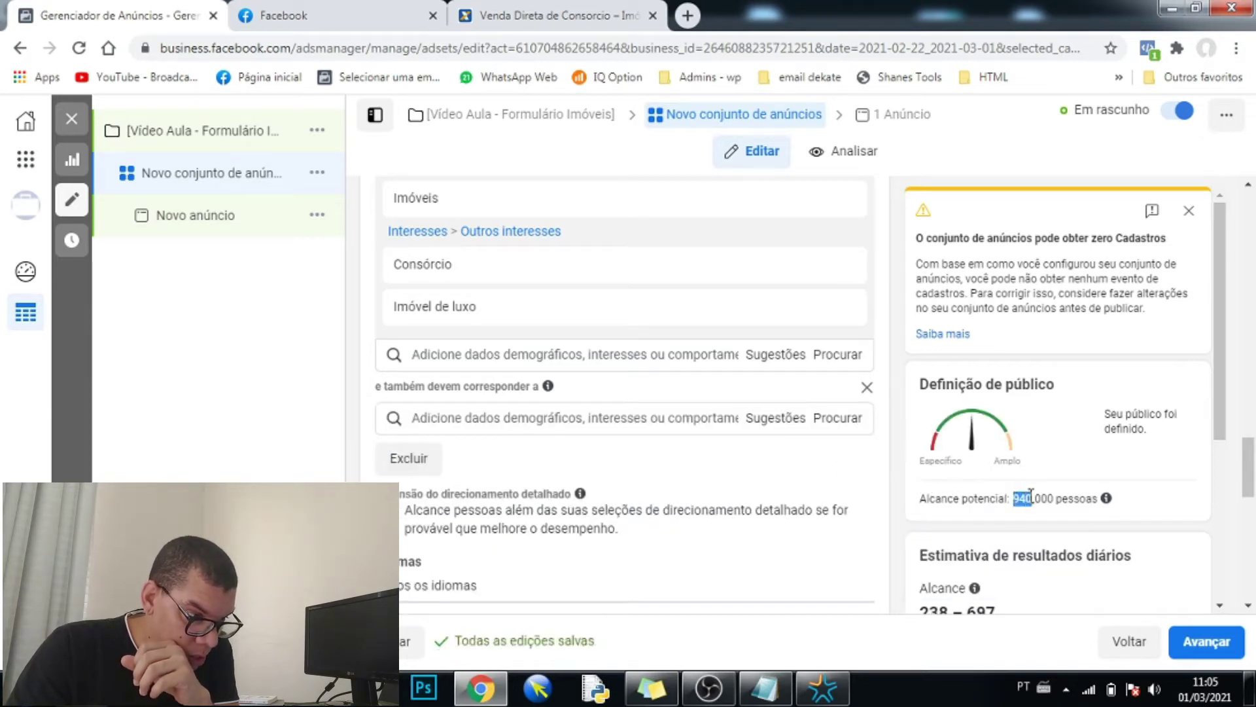
pyautogui.click(454, 419)
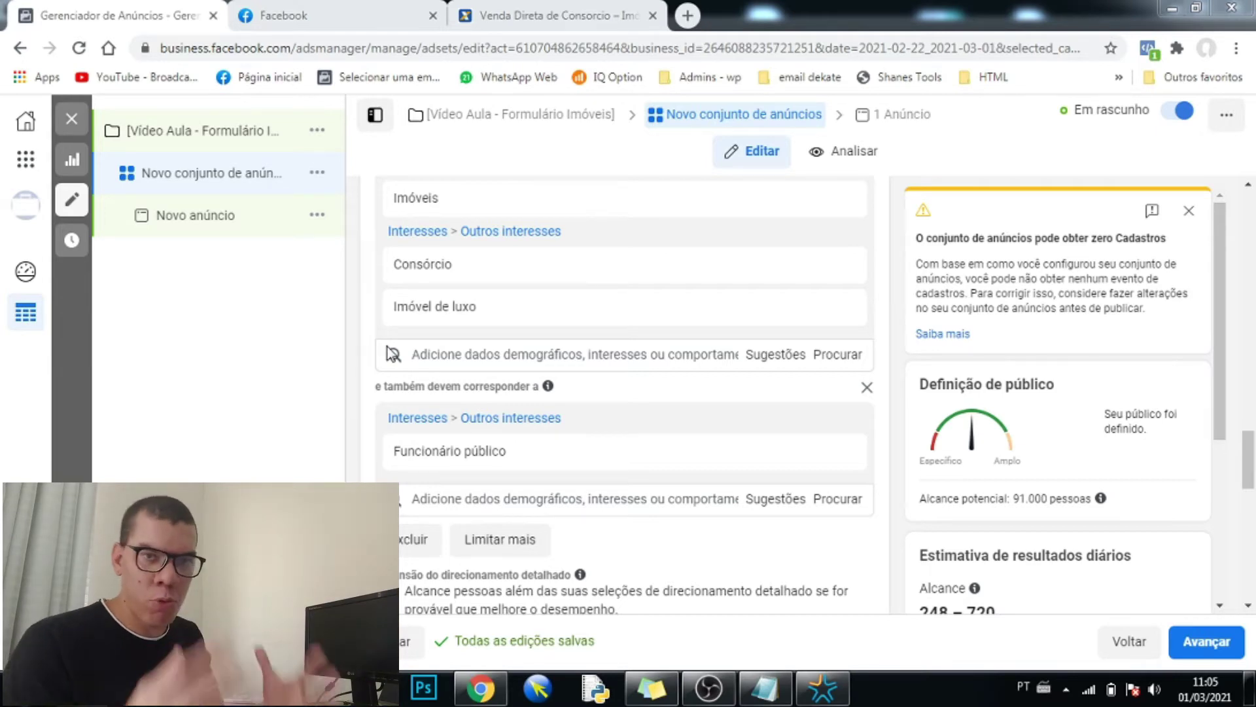
pyautogui.moveTo(857, 308)
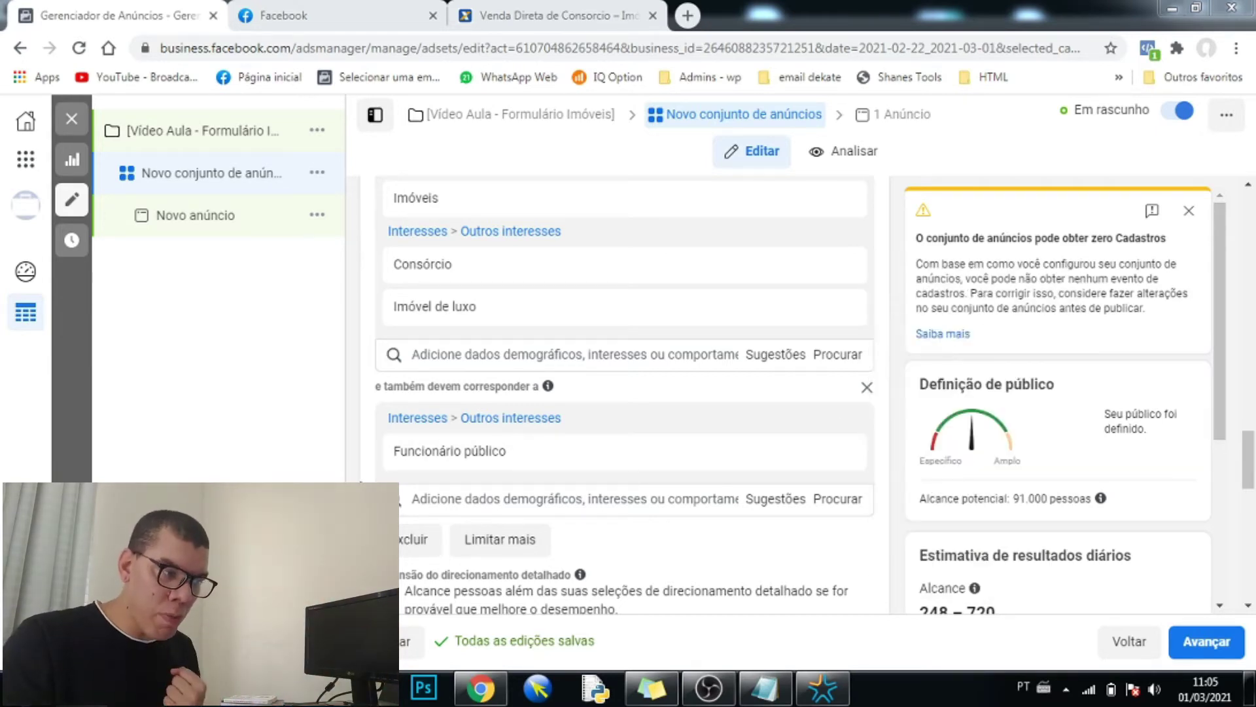
# - Close the 'pode obter zero Cadastros' warning and review the 91.000 reach and 248–720 daily estimate
pyautogui.scroll(-3, 364, 463)
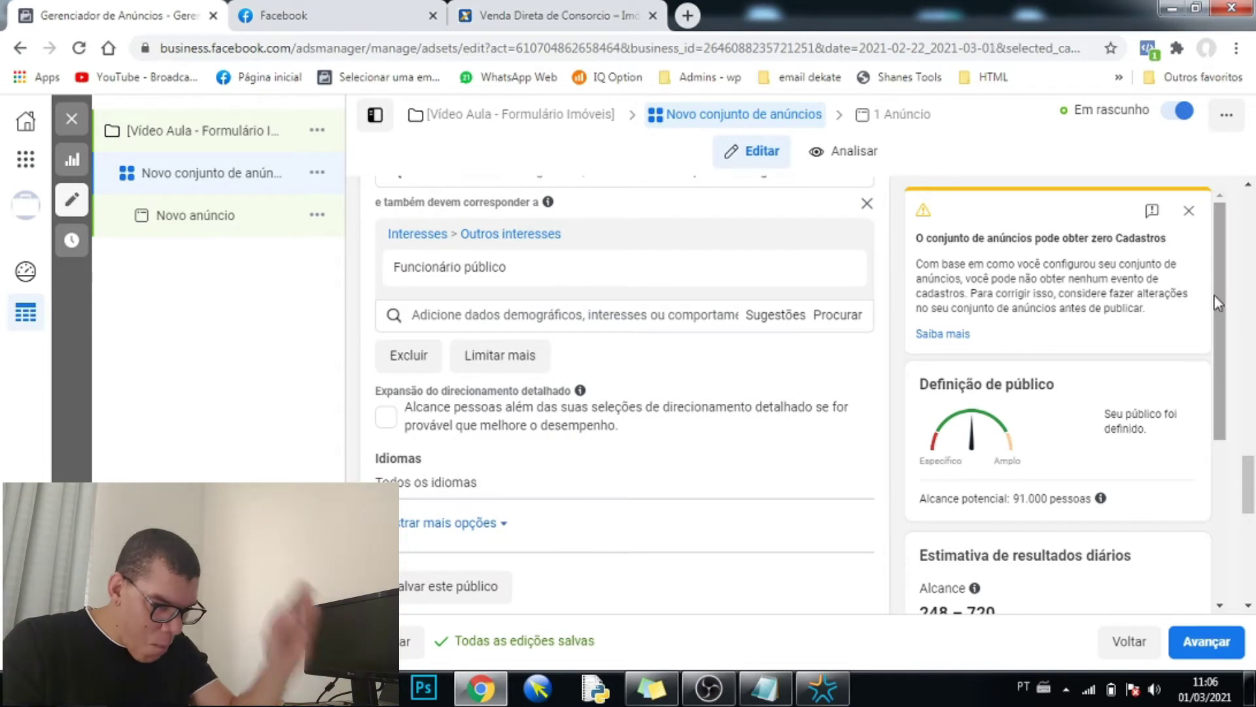
pyautogui.moveTo(1214, 296)
pyautogui.mouseDown()
pyautogui.moveTo(1234, 353)
pyautogui.moveTo(1217, 296)
pyautogui.mouseUp()
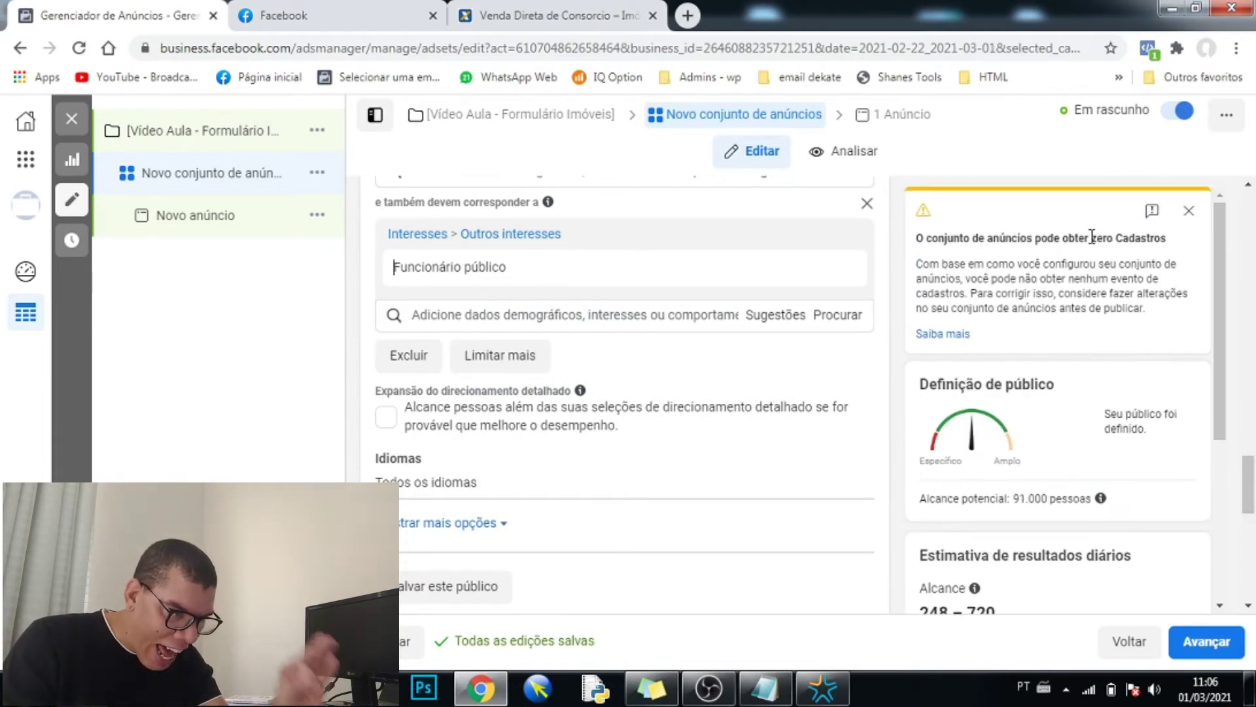
pyautogui.click(1189, 221)
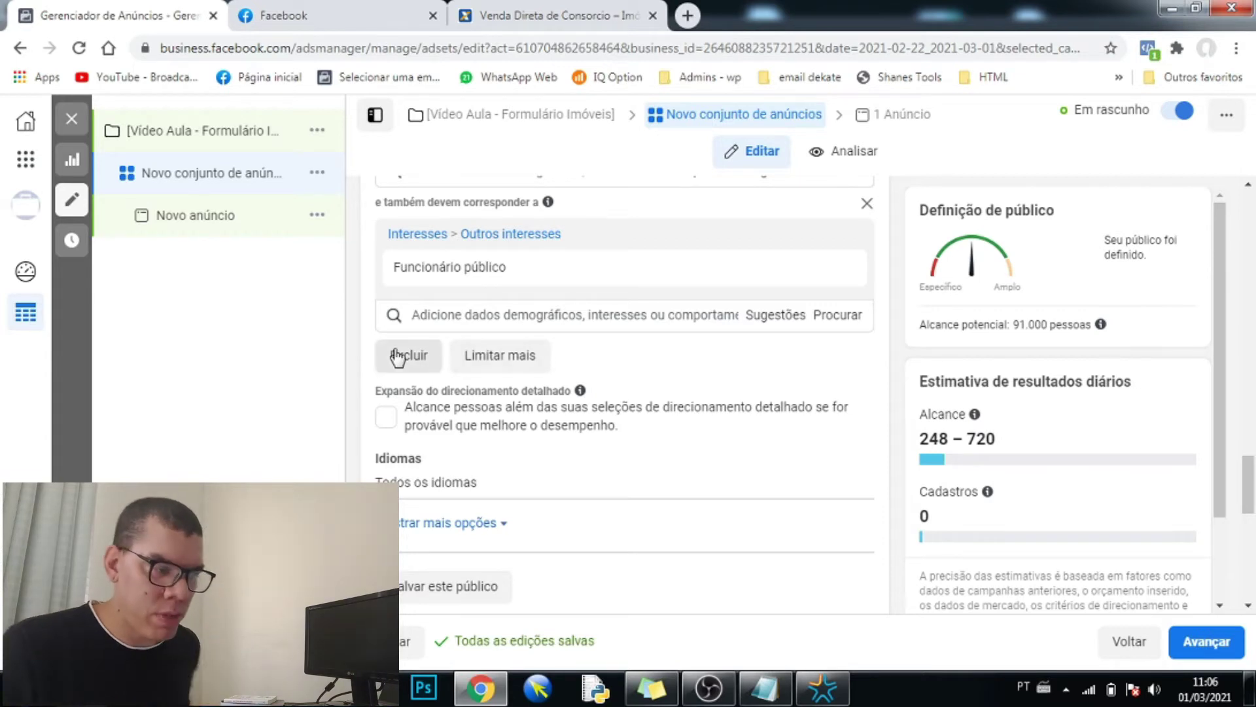
pyautogui.scroll(3, 392, 342)
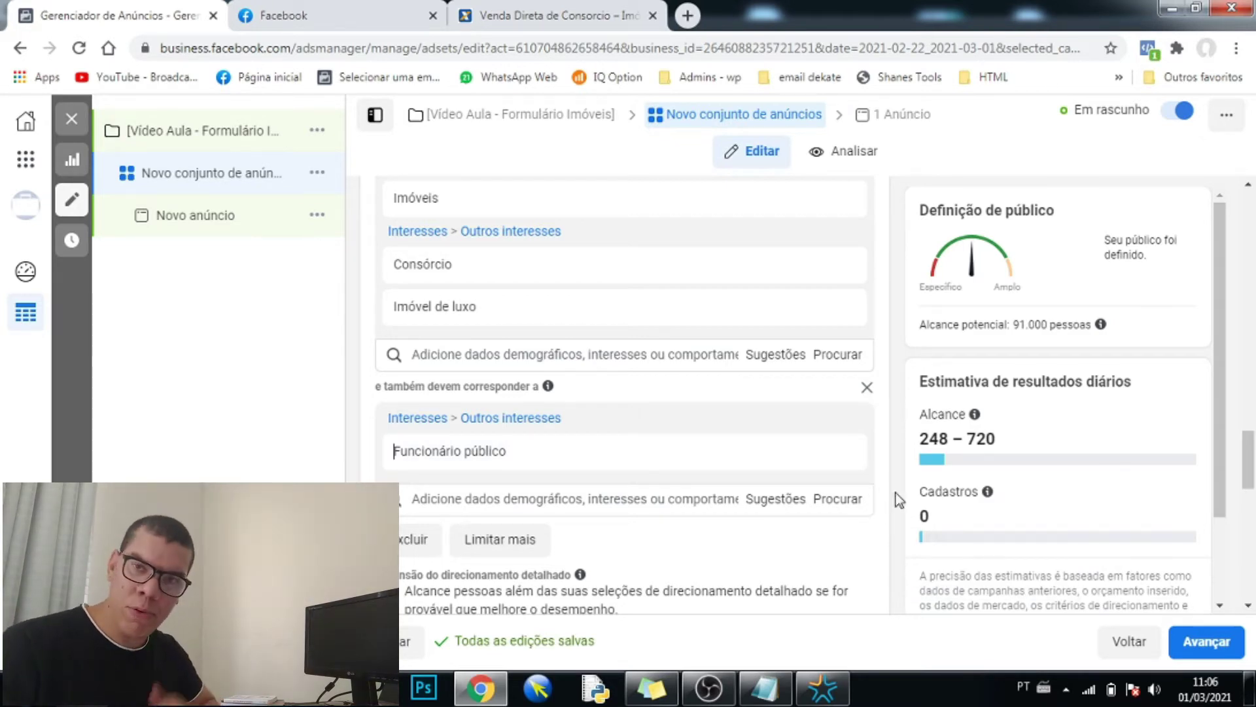
pyautogui.moveTo(469, 454)
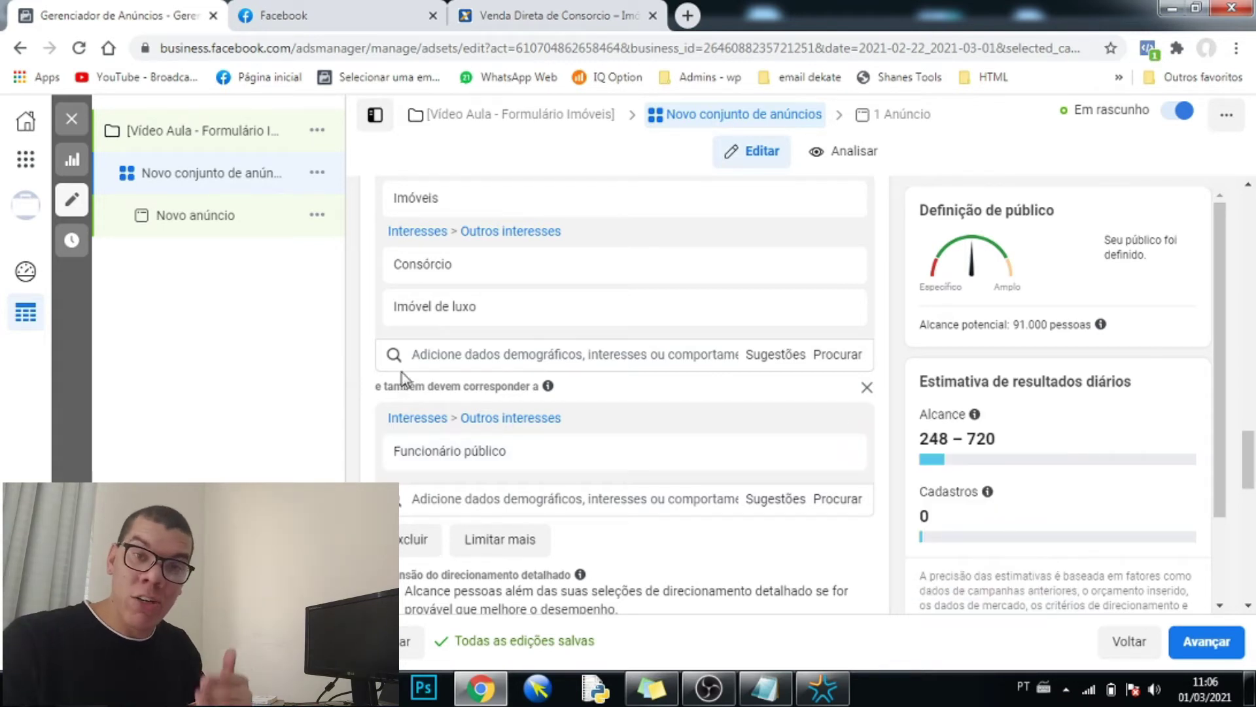
pyautogui.scroll(-4, 393, 406)
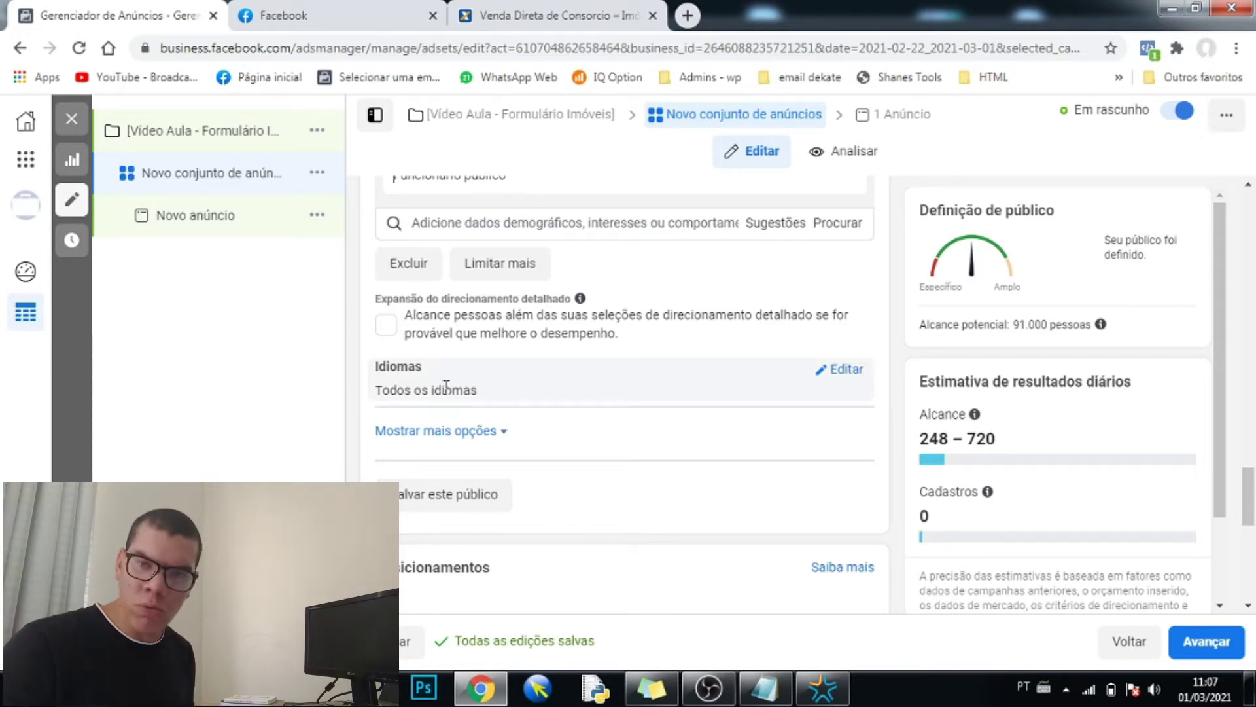
pyautogui.scroll(-5, 446, 386)
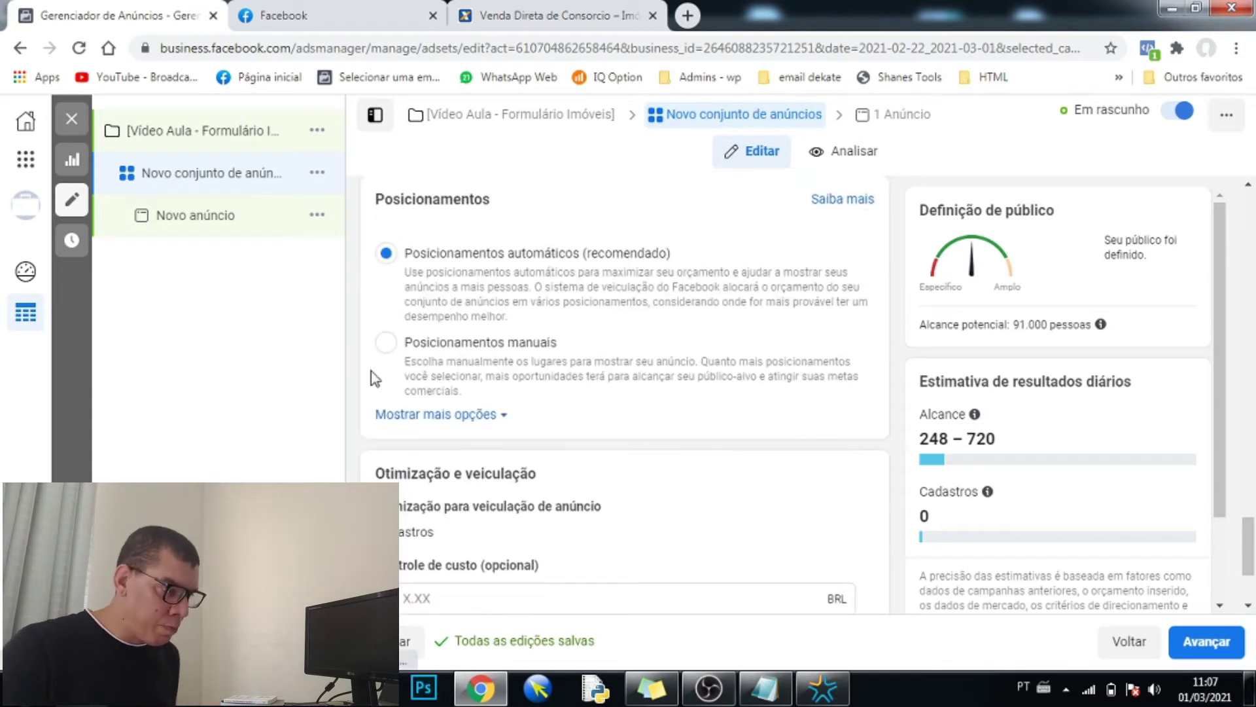
pyautogui.scroll(-3, 368, 373)
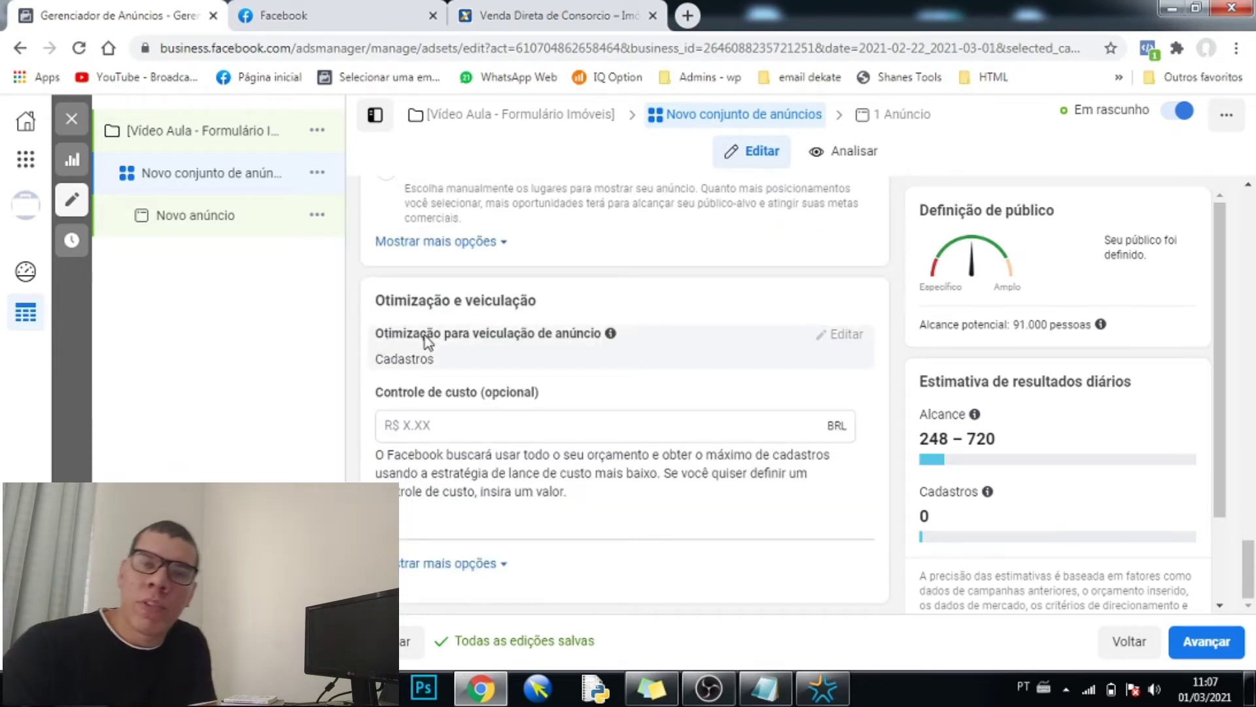
pyautogui.scroll(5, 451, 337)
pyautogui.scroll(3, 456, 346)
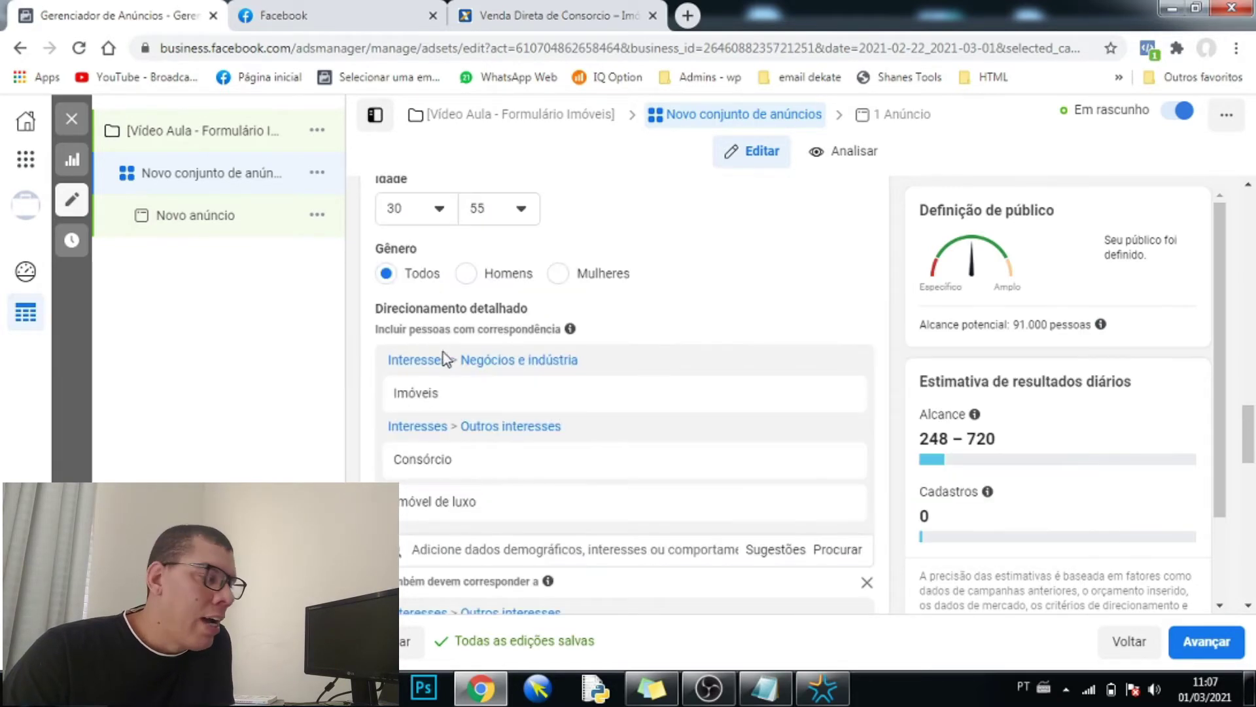
# - Replace the default ad set name with '[Teste Imoveis + FP - HeM 24 a 55 anos'
pyautogui.scroll(-2, 445, 373)
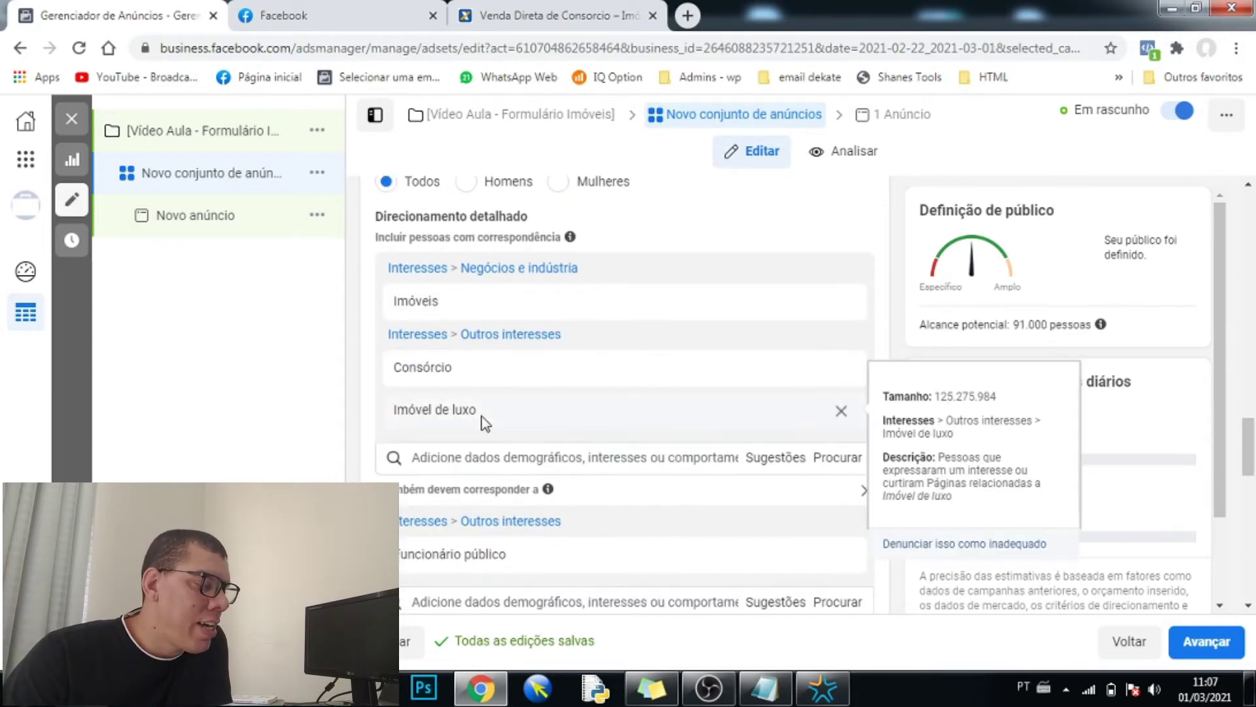
pyautogui.scroll(3, 421, 384)
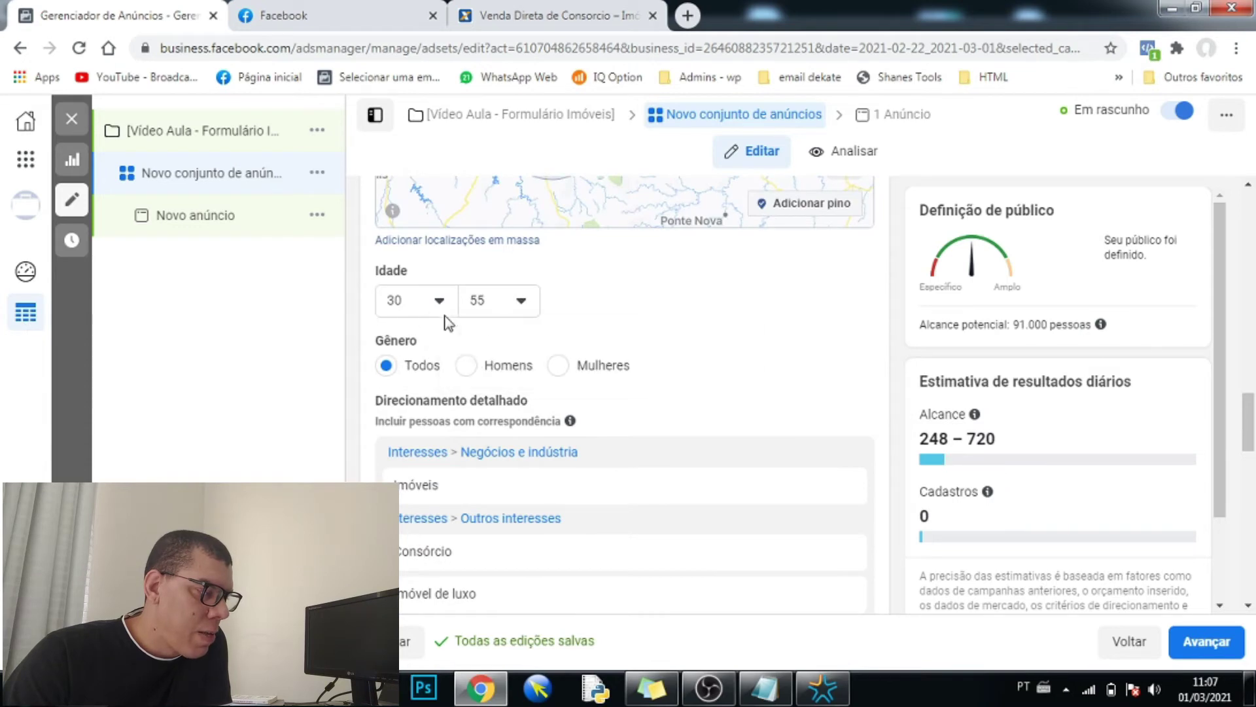
pyautogui.scroll(3, 441, 338)
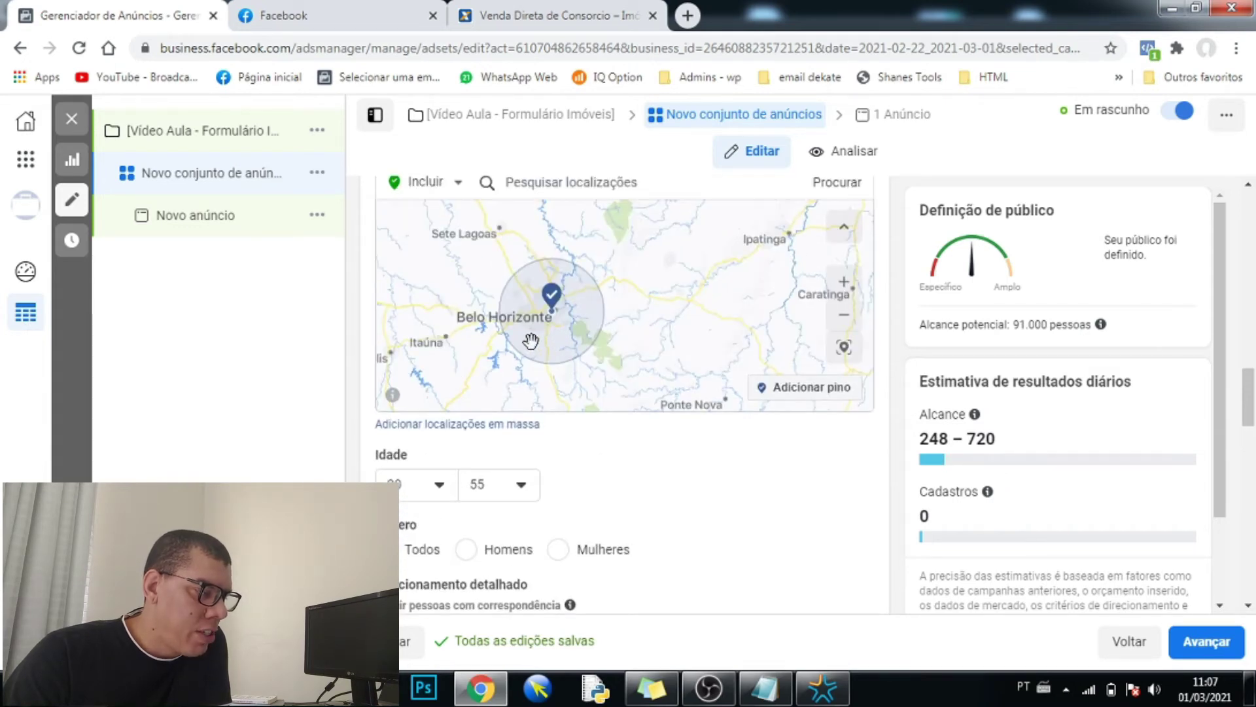
pyautogui.scroll(3, 533, 334)
pyautogui.scroll(10, 366, 295)
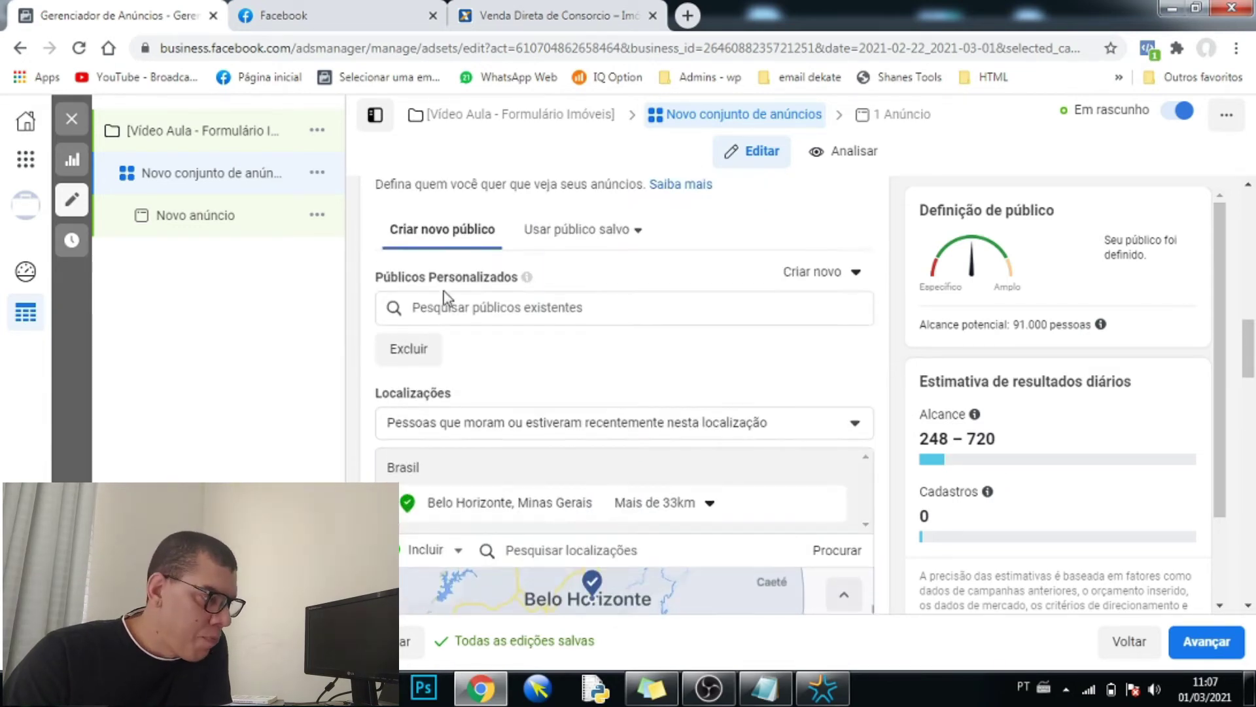
pyautogui.scroll(10, 459, 282)
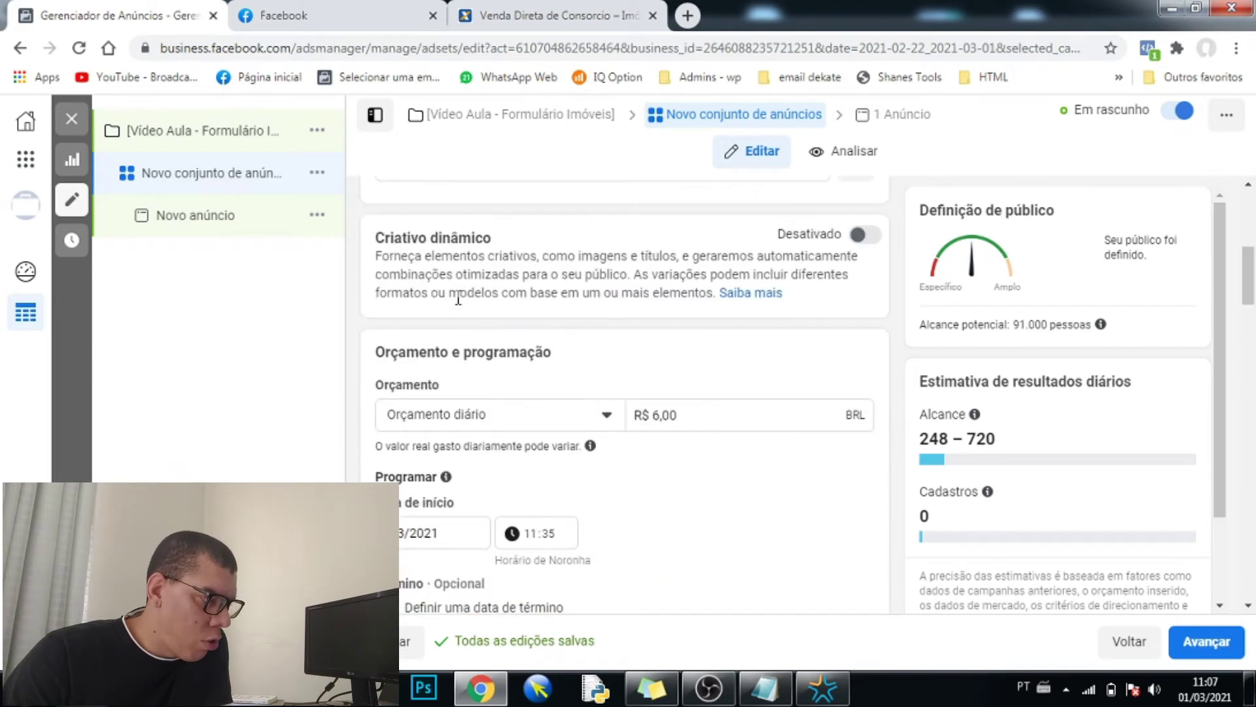
pyautogui.scroll(2, 460, 304)
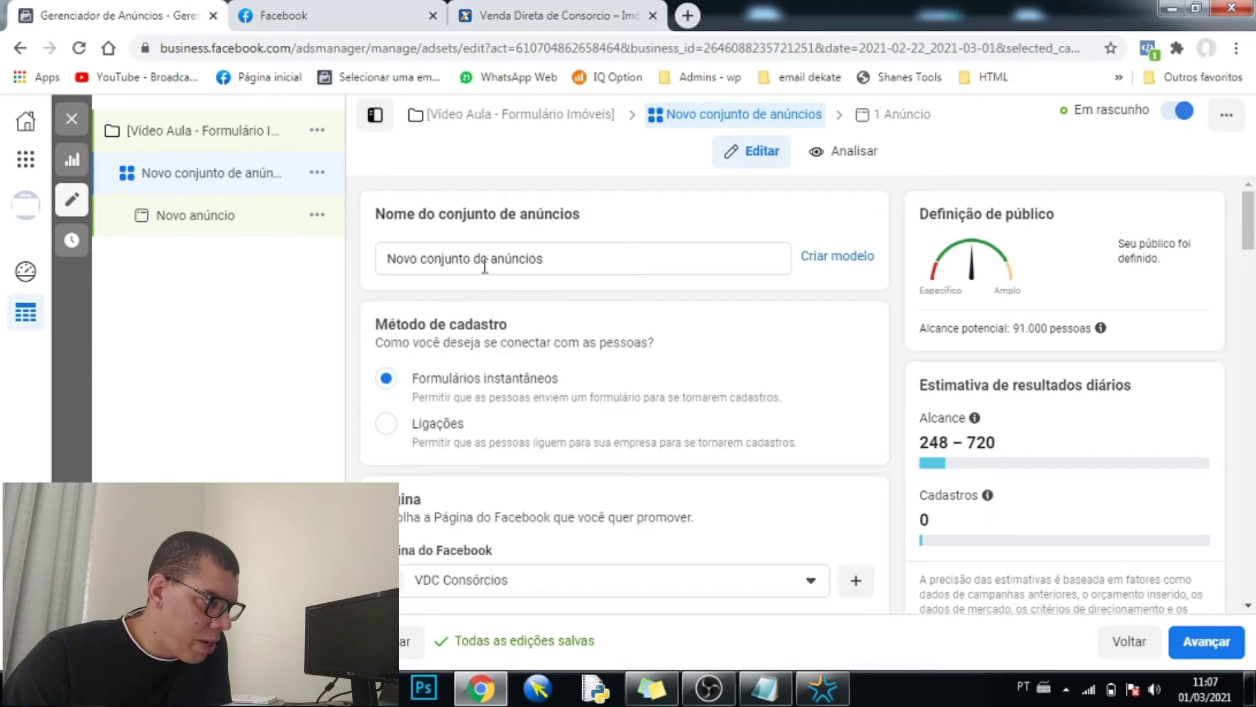
pyautogui.moveTo(550, 261); pyautogui.dragTo(390, 255)
pyautogui.press('BackSpace')
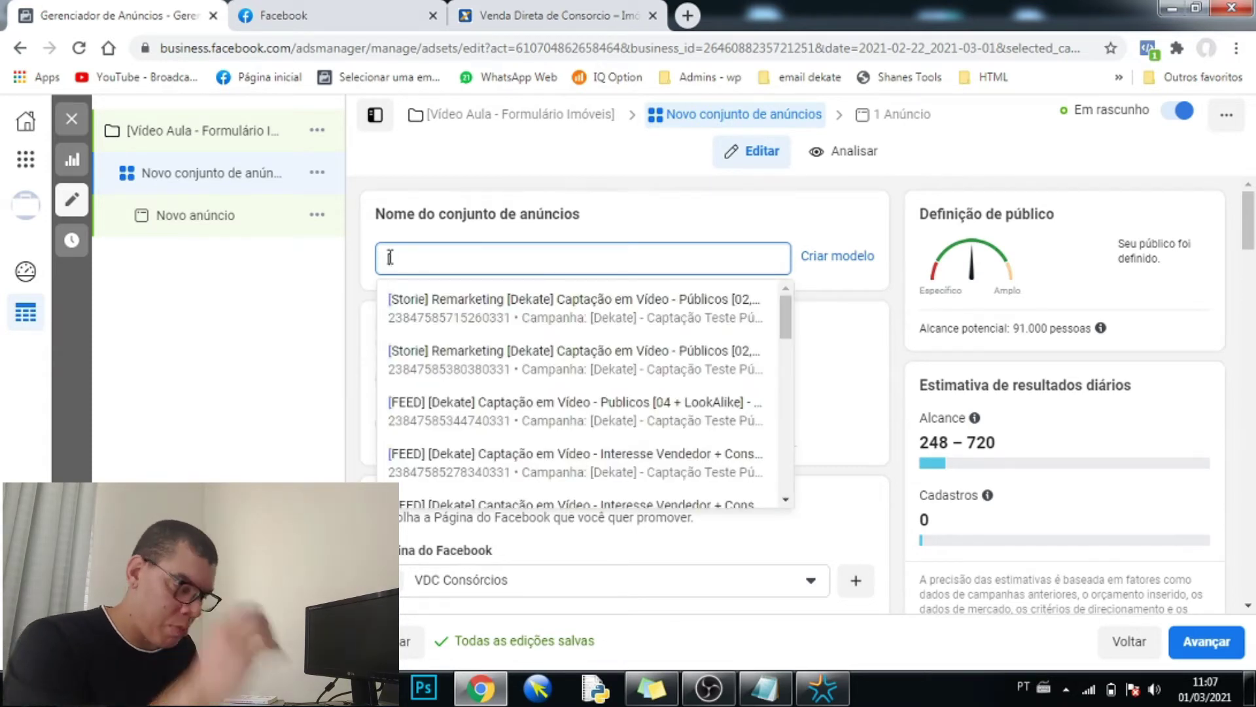
pyautogui.write('[Teste')
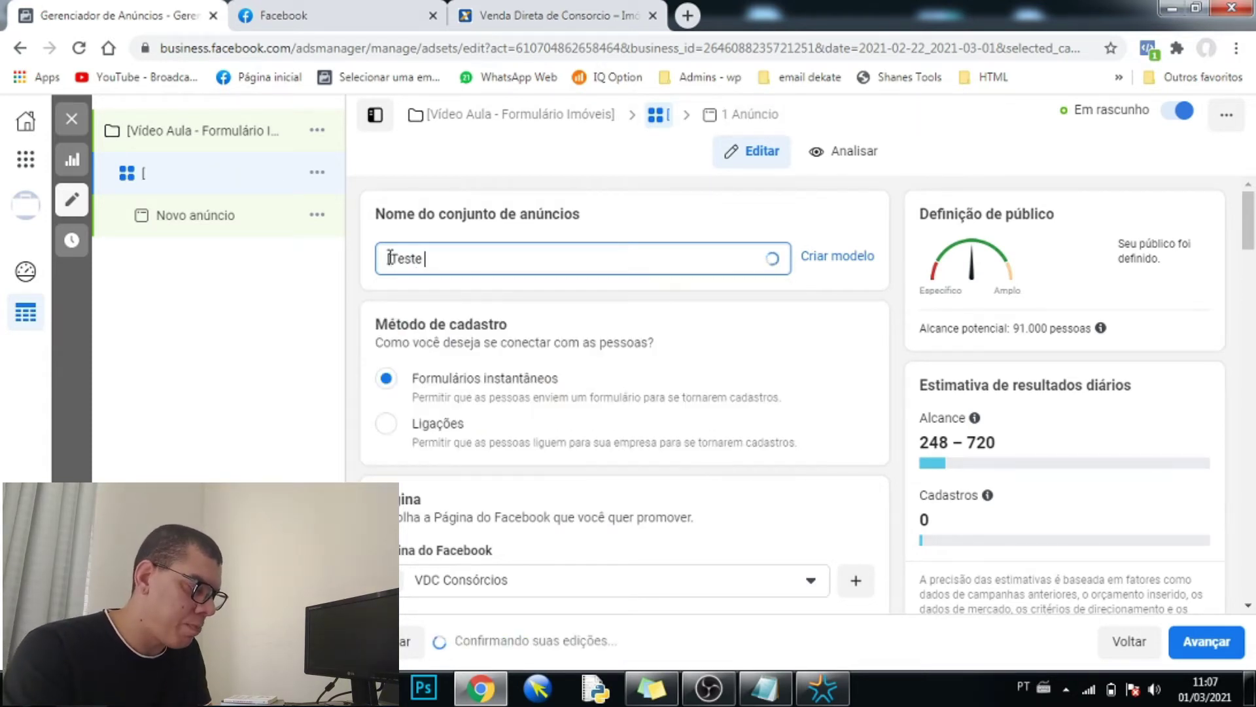
pyautogui.write(' Imoveis ')
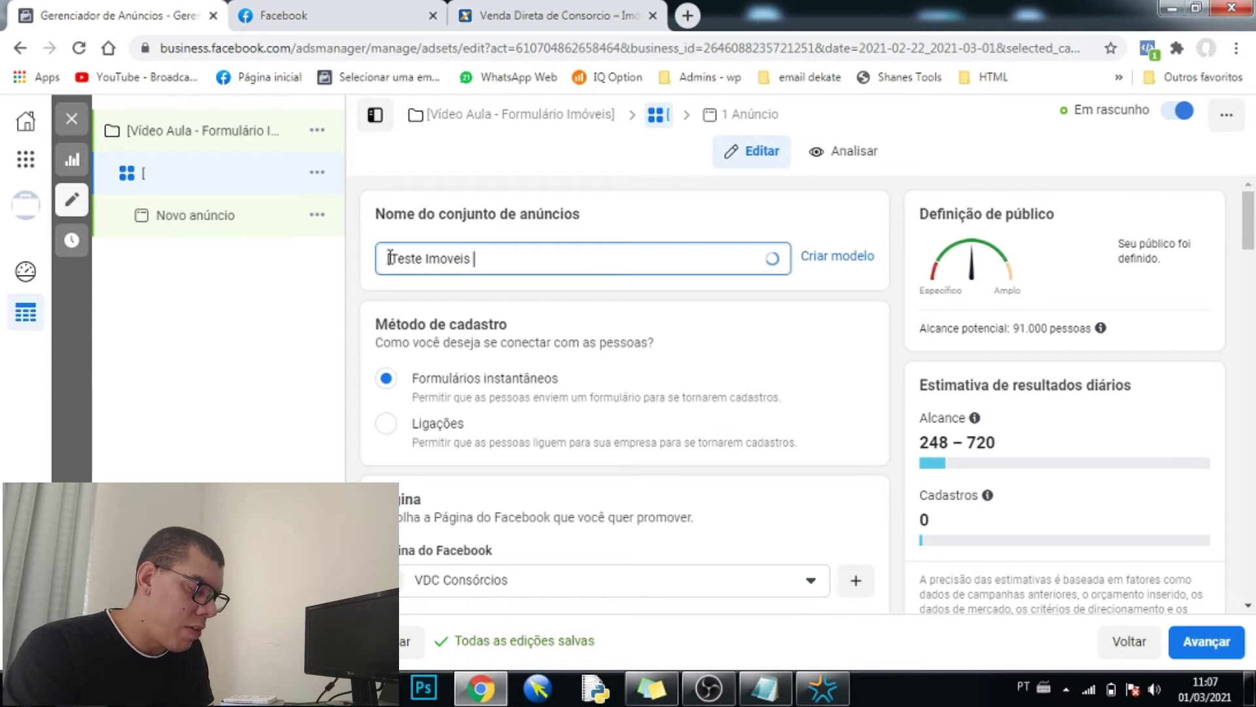
pyautogui.write('+ FP')
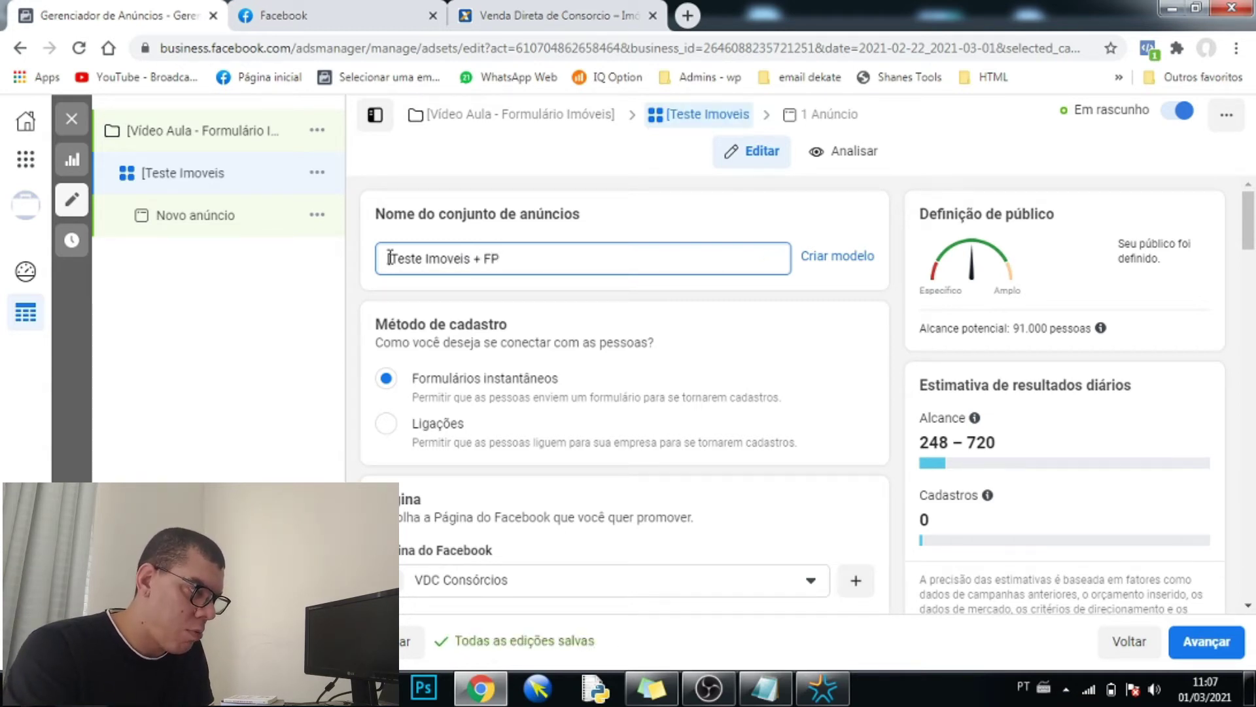
pyautogui.write(' - Her')
pyautogui.press('BackSpace')
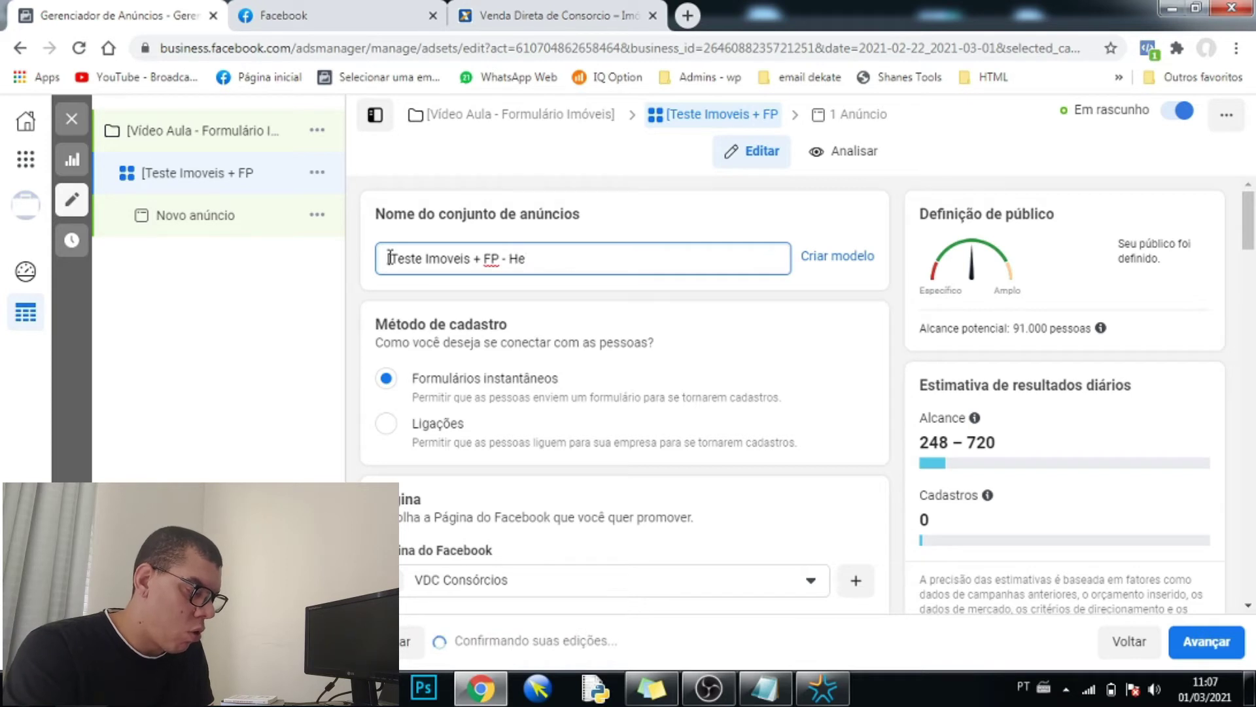
pyautogui.write('M')
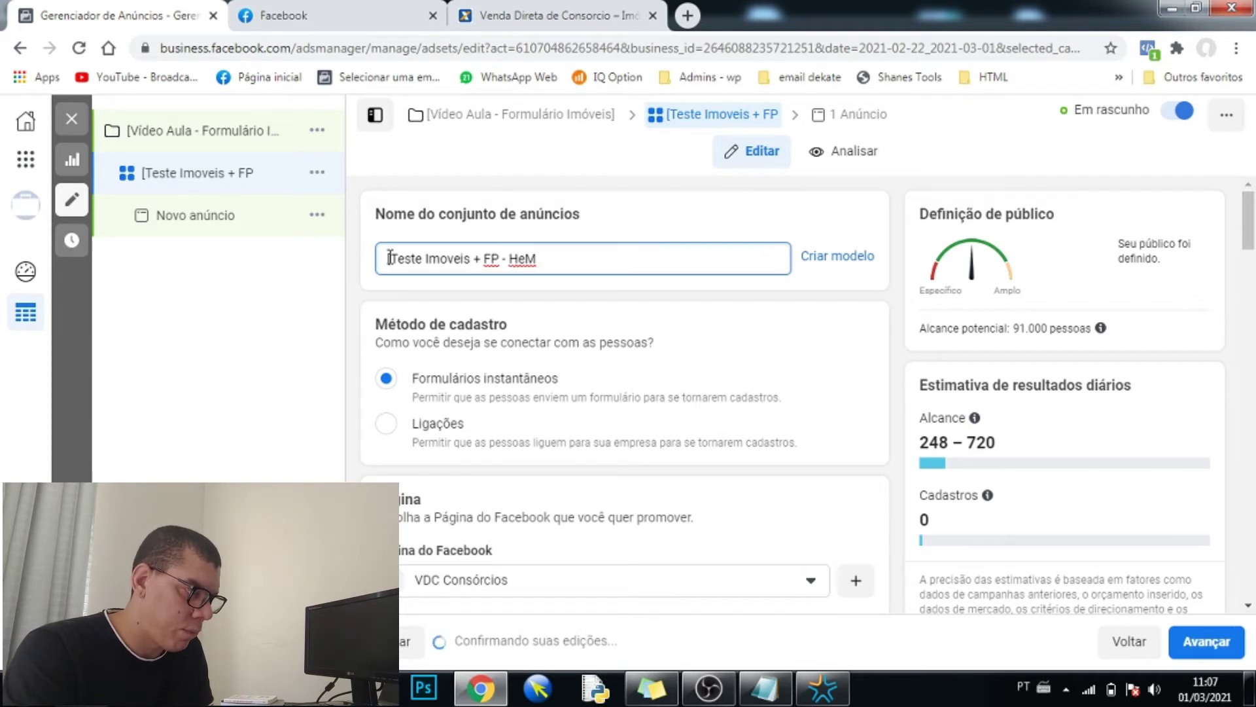
pyautogui.write(' 24 a 55 anos')
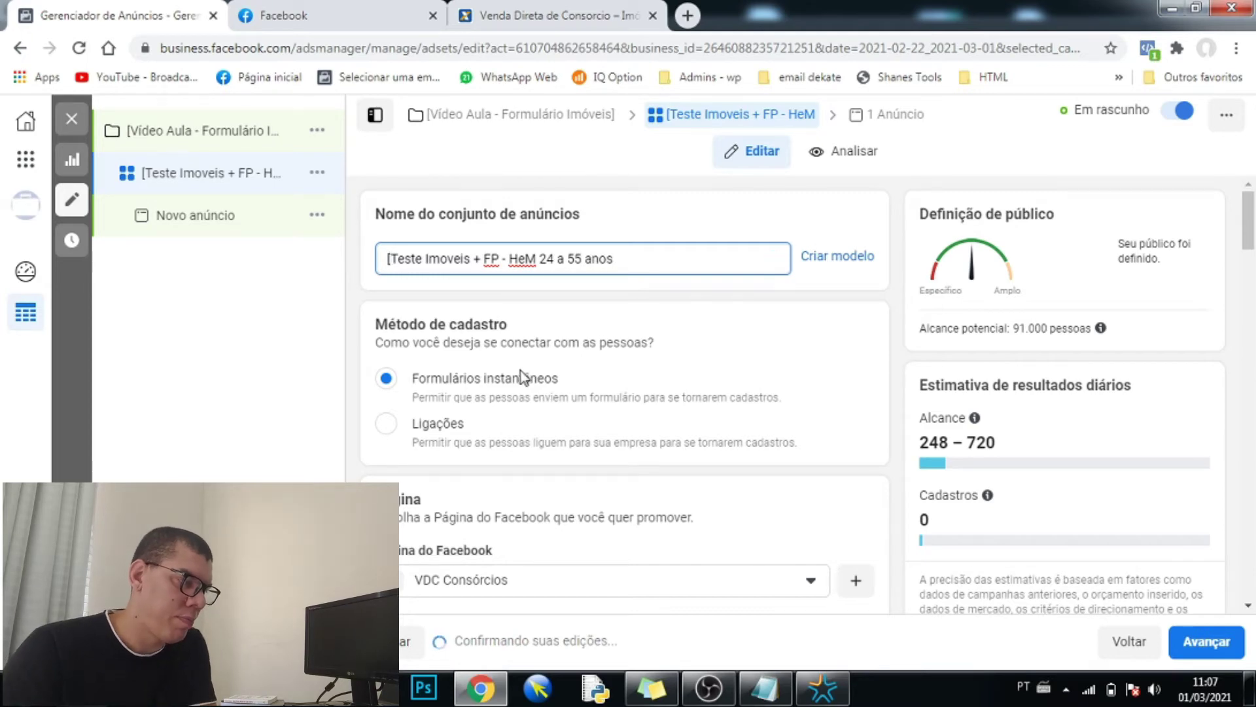
pyautogui.scroll(-10, 526, 383)
pyautogui.scroll(-4, 565, 398)
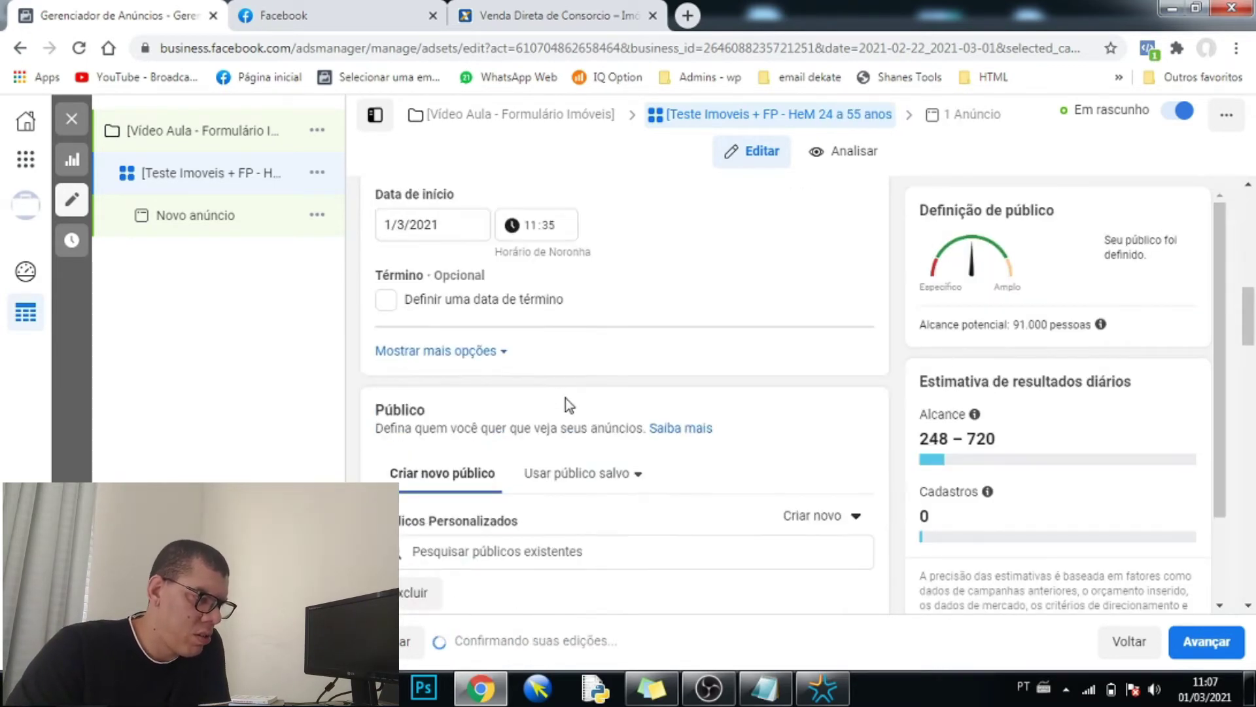
pyautogui.scroll(-5, 566, 399)
pyautogui.scroll(-3, 505, 425)
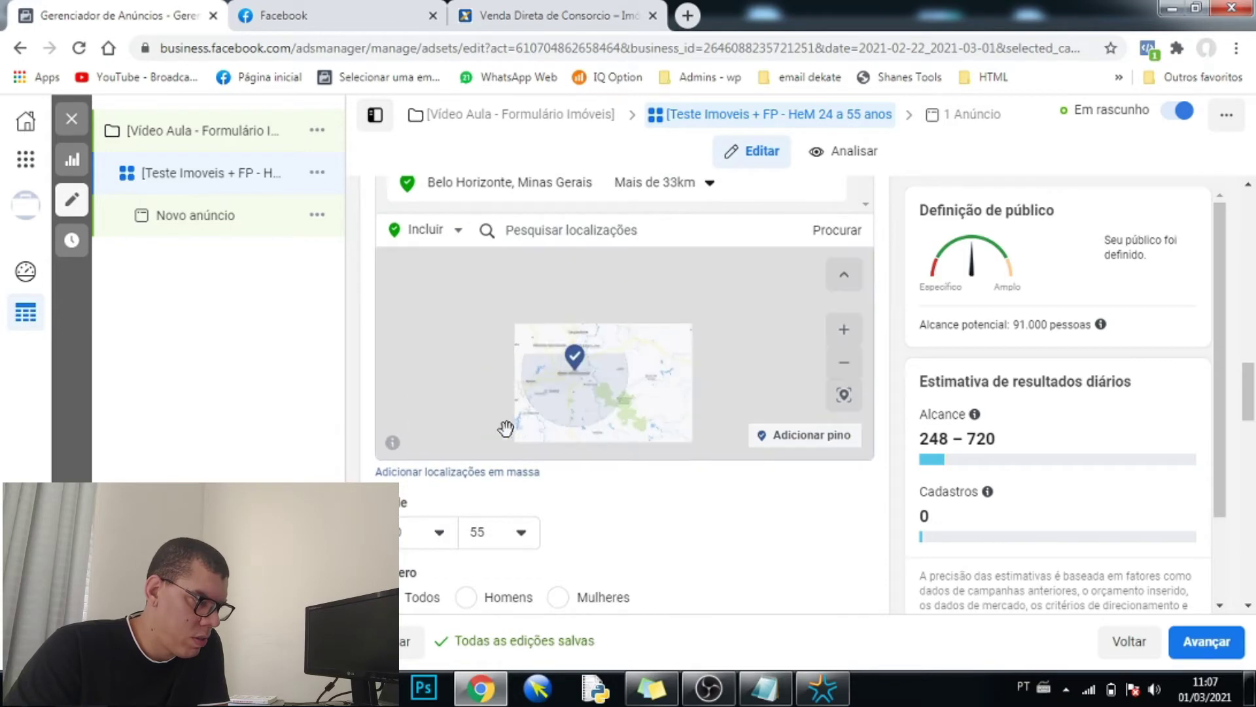
pyautogui.scroll(5, 465, 481)
pyautogui.scroll(15, 466, 481)
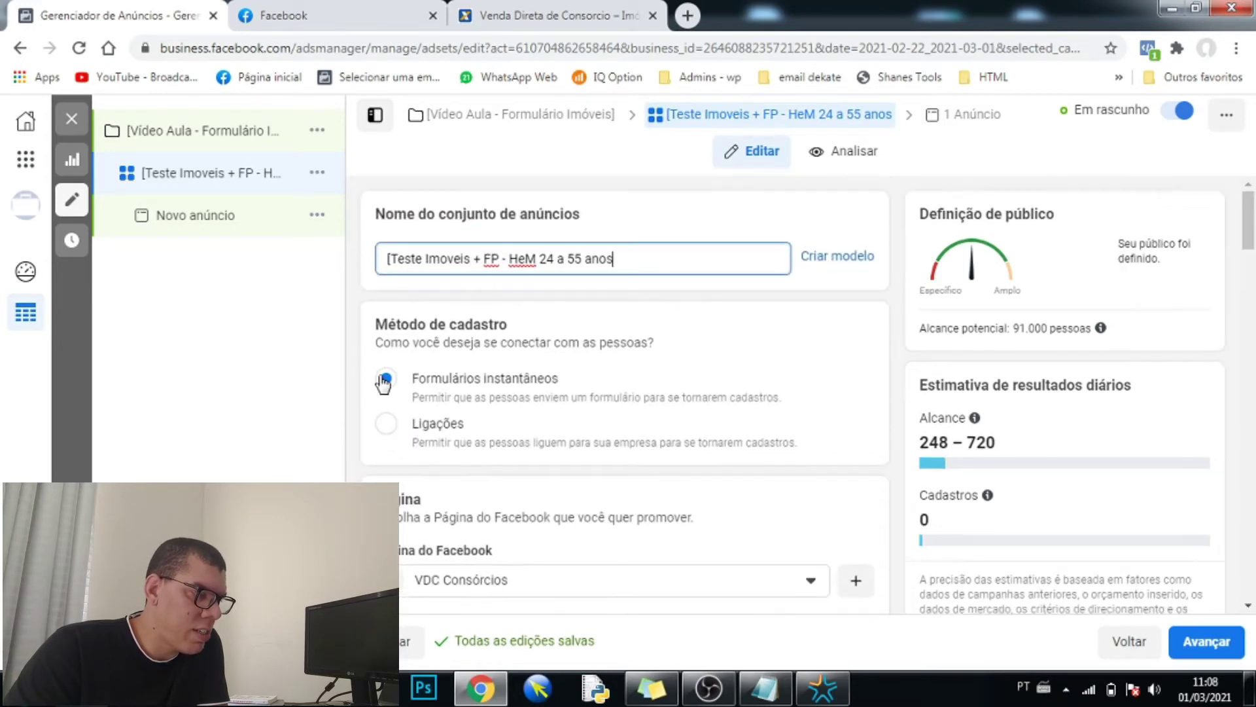
# - Change the starting age in the ad set name from 24 to 30
pyautogui.click(554, 255)
pyautogui.press('BackSpace')
pyautogui.press('BackSpace')
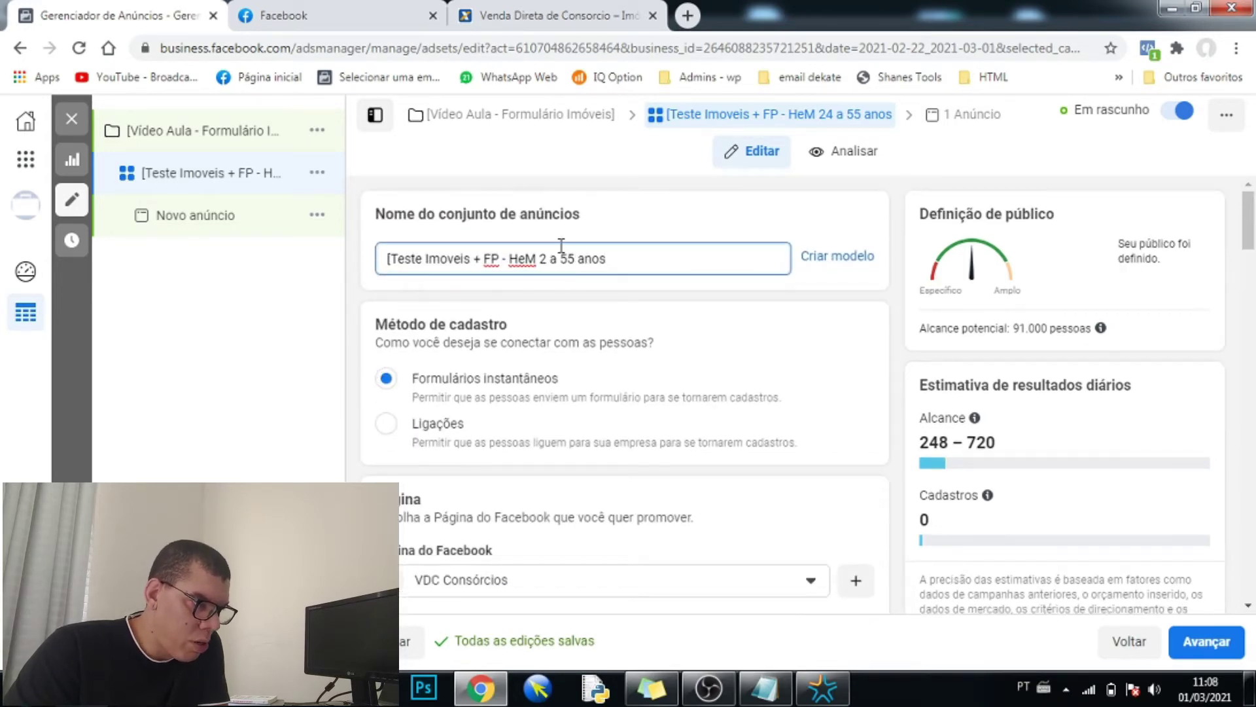
pyautogui.write('30')
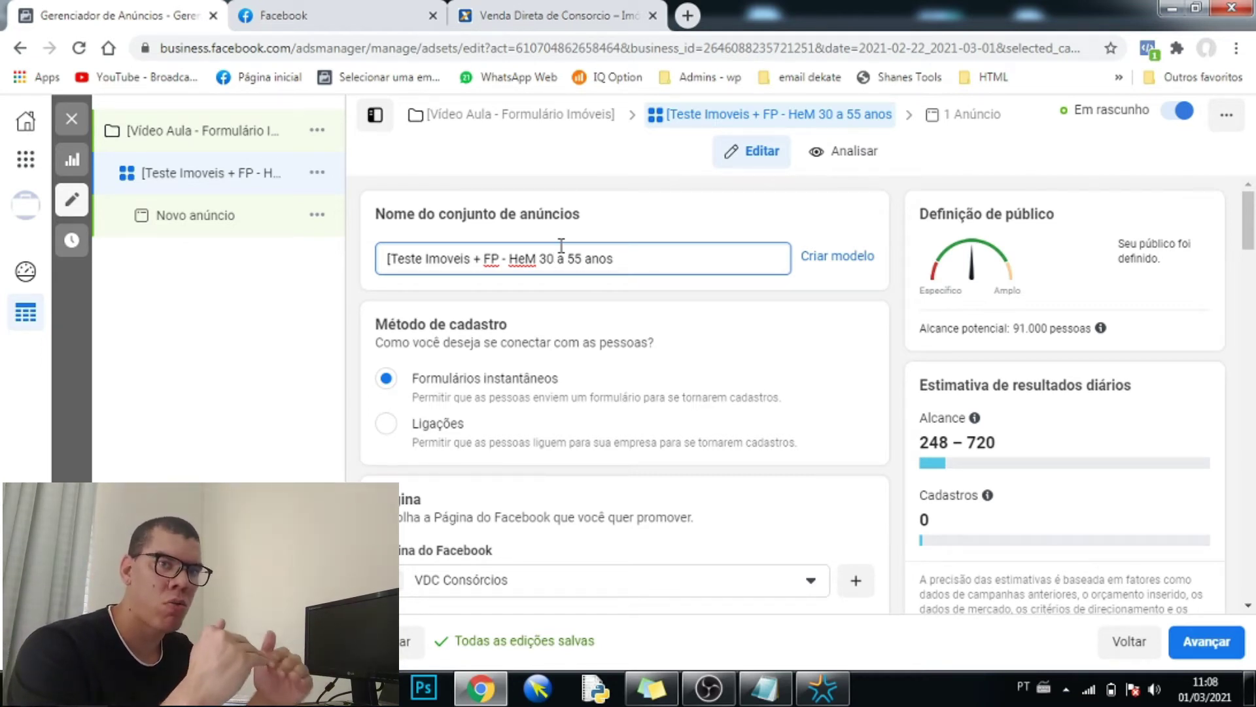
# - Open the Novo anúncio ad, then bring the Notepad planning notes forward
pyautogui.scroll(-10, 602, 464)
pyautogui.scroll(-3, 604, 466)
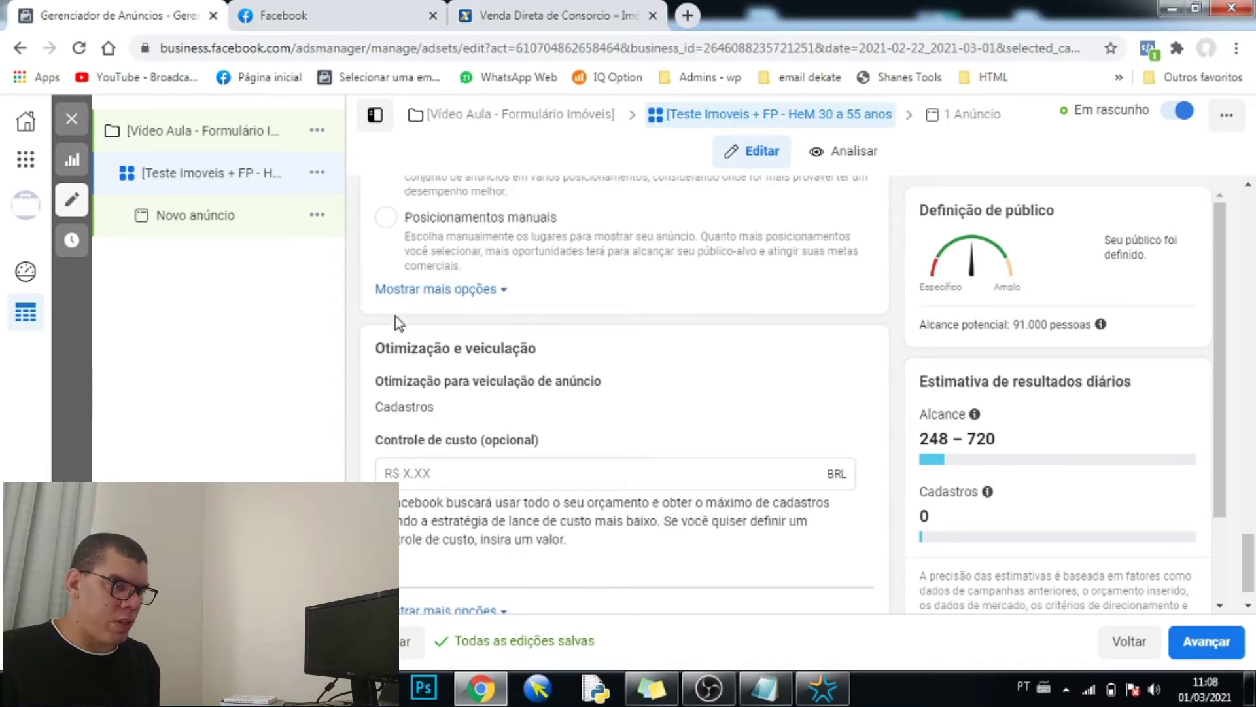
pyautogui.scroll(-1, 393, 319)
pyautogui.click(220, 218)
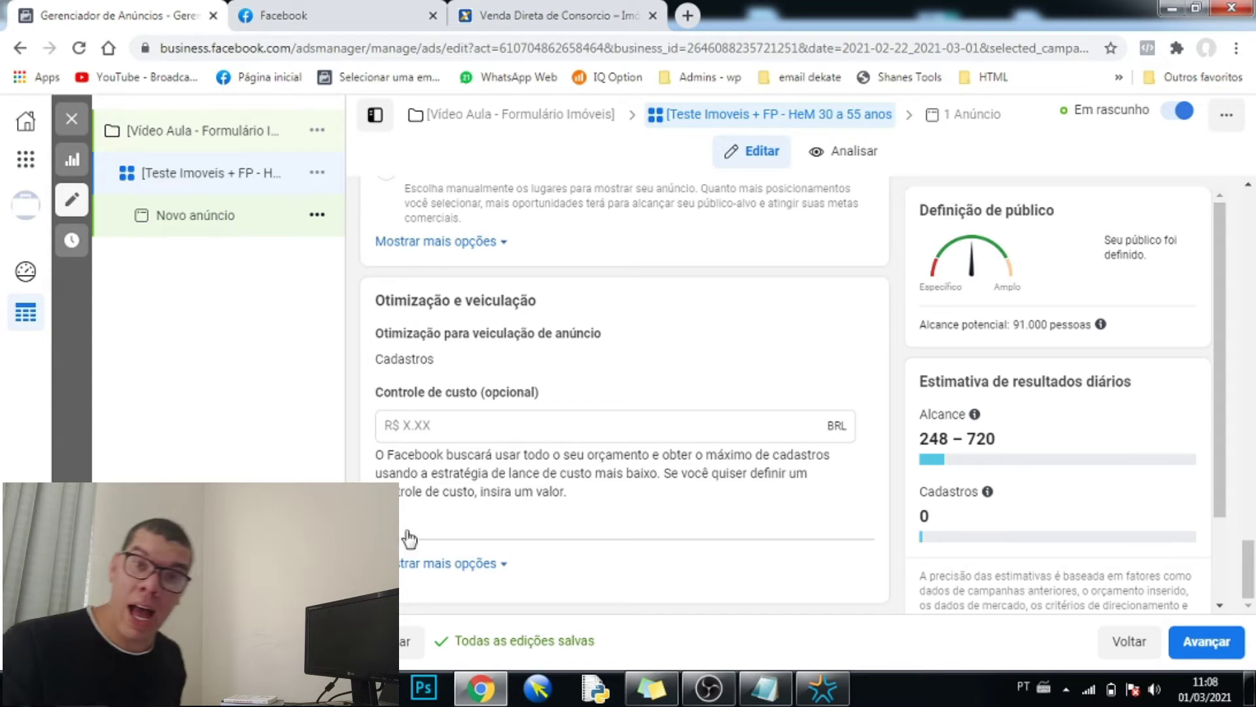
pyautogui.click(751, 692)
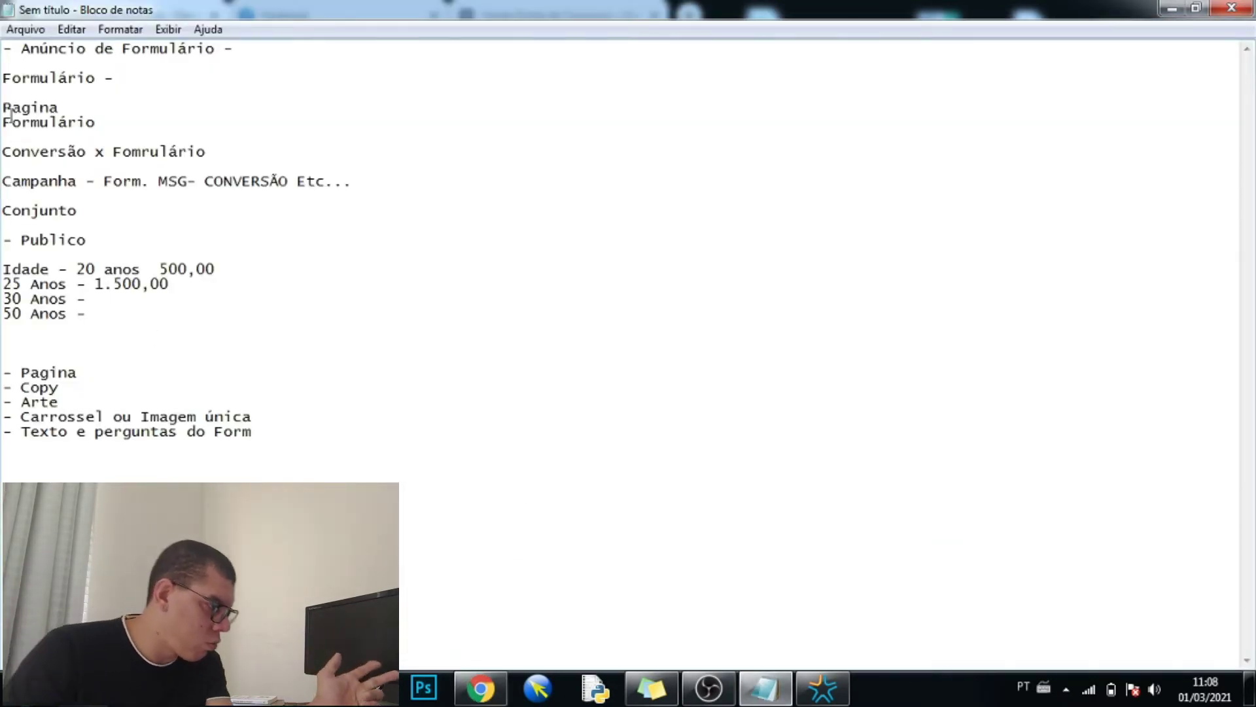
# - Add blank lines after the Pagina, Copy and Arte checklist items
pyautogui.moveTo(24, 49); pyautogui.dragTo(208, 49)
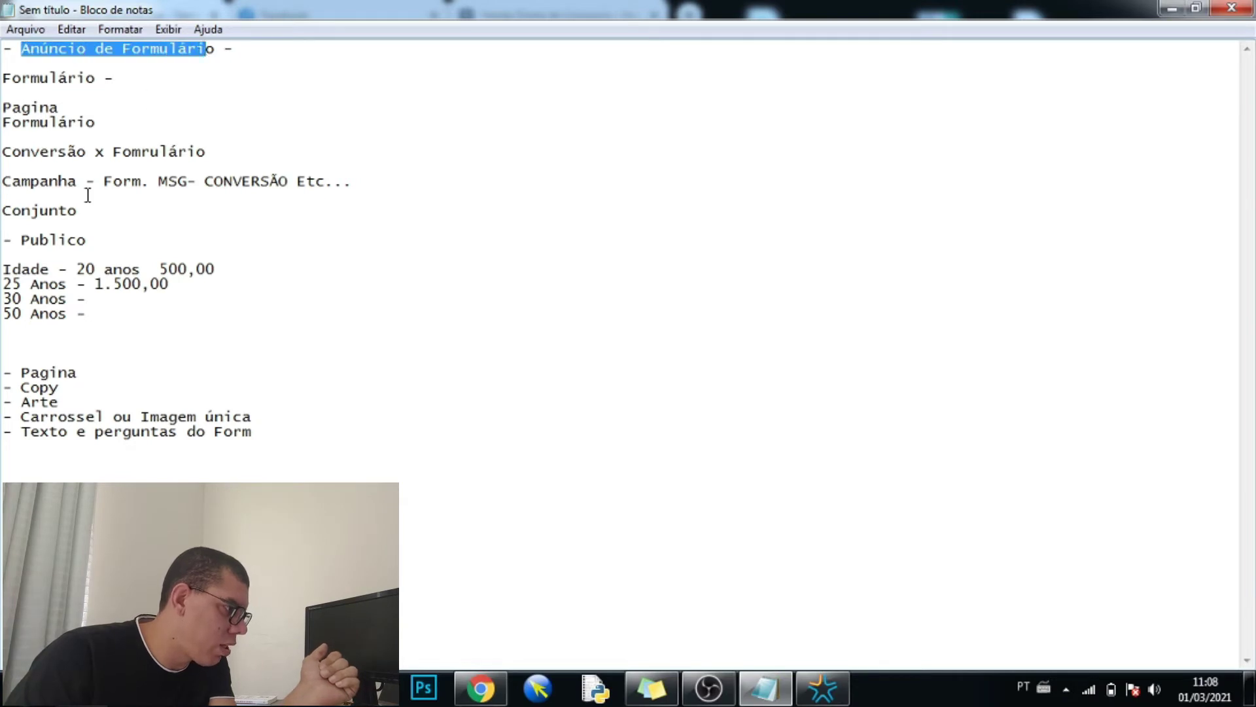
pyautogui.moveTo(30, 239); pyautogui.dragTo(77, 241)
pyautogui.click(83, 375)
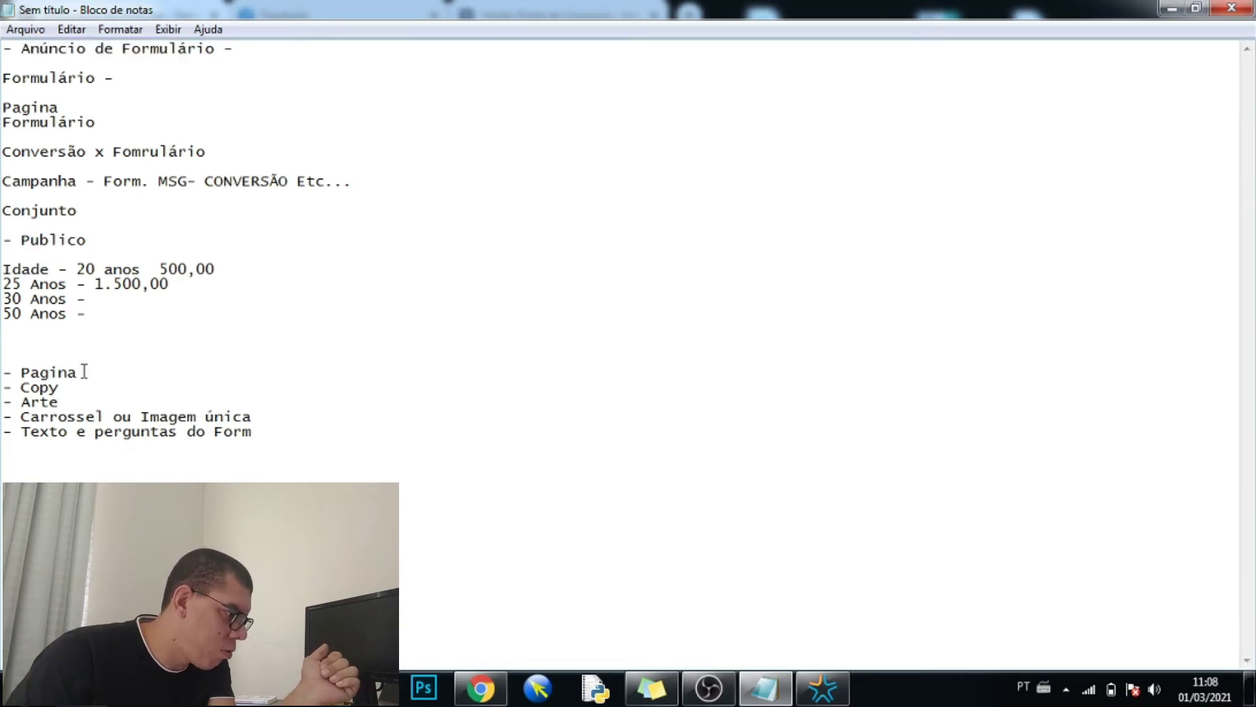
pyautogui.press('Return')
pyautogui.press('Return')
pyautogui.click(76, 415)
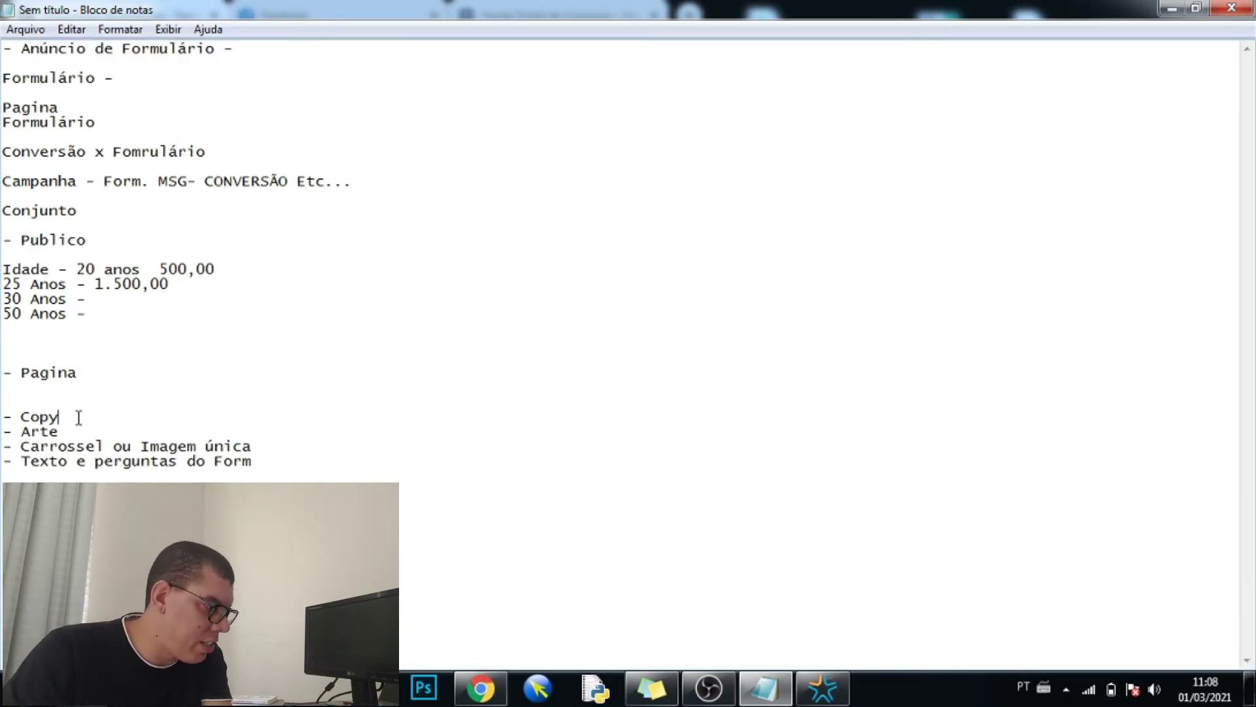
pyautogui.press('Return')
pyautogui.press('Return')
pyautogui.click(76, 460)
pyautogui.press('Return')
pyautogui.press('Return')
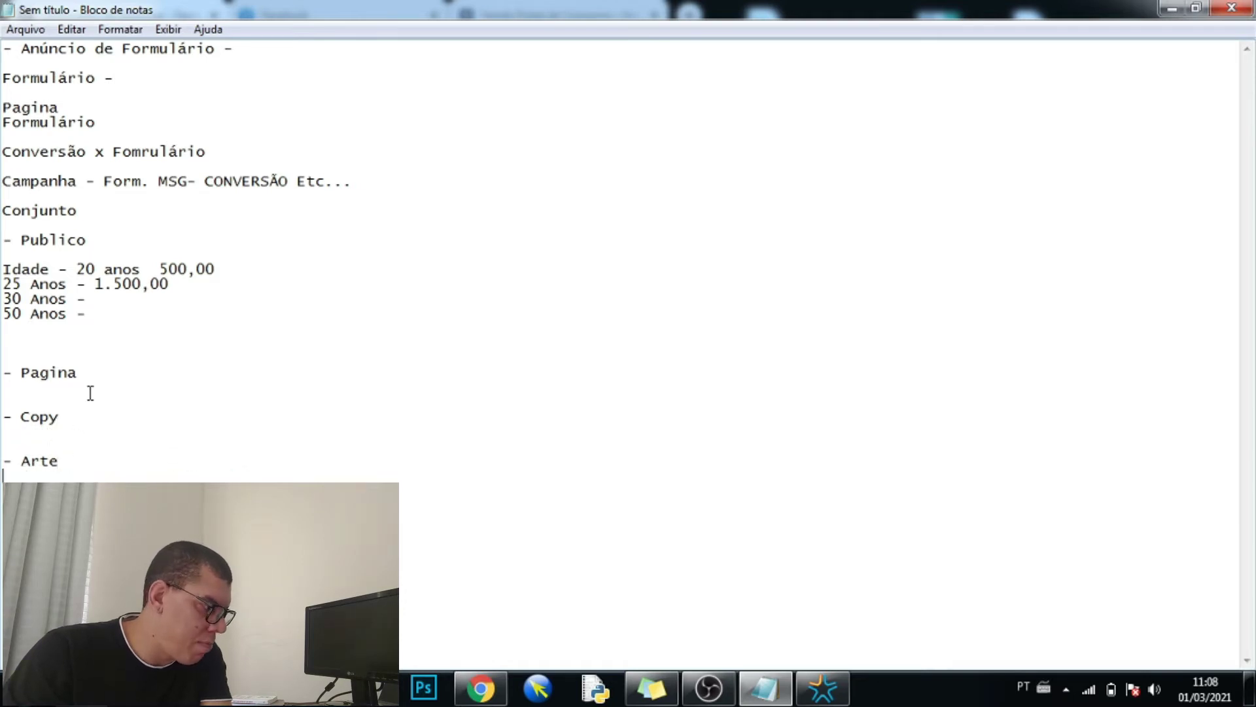
# - Add another line under Pagina, erase its stray dash, and return to Ads Manager
pyautogui.click(89, 389)
pyautogui.press('Return')
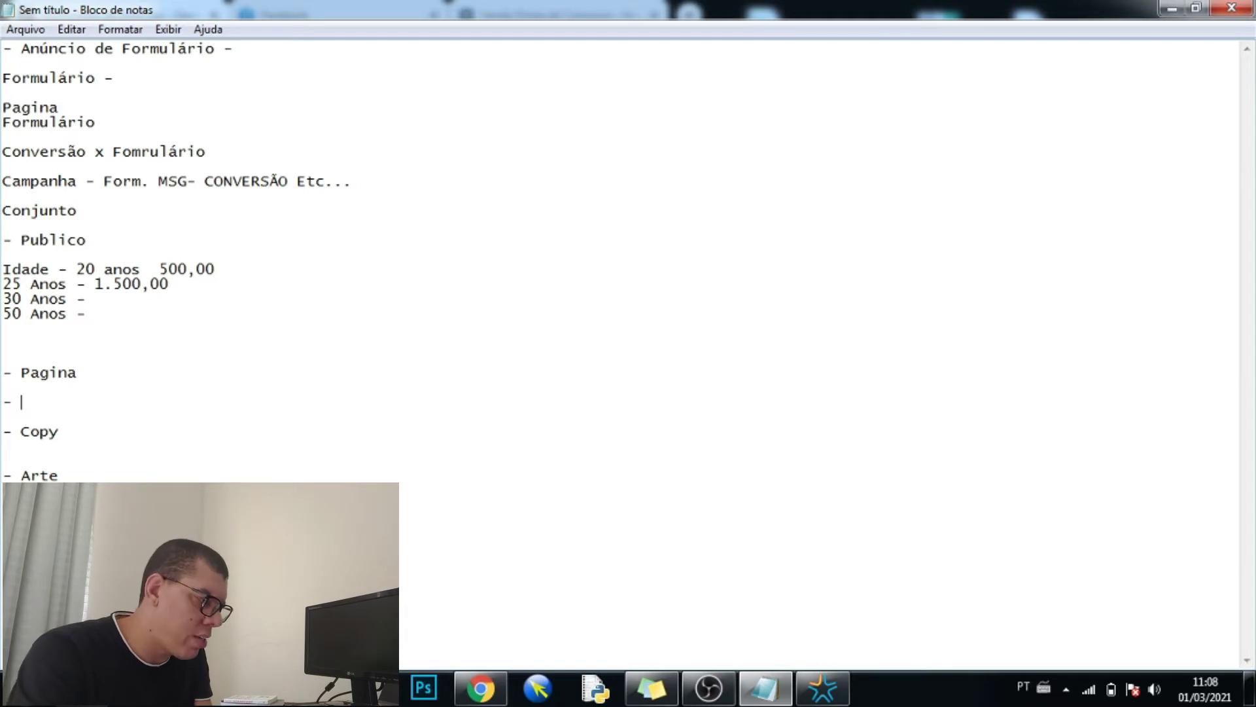
pyautogui.press('BackSpace')
pyautogui.press('BackSpace')
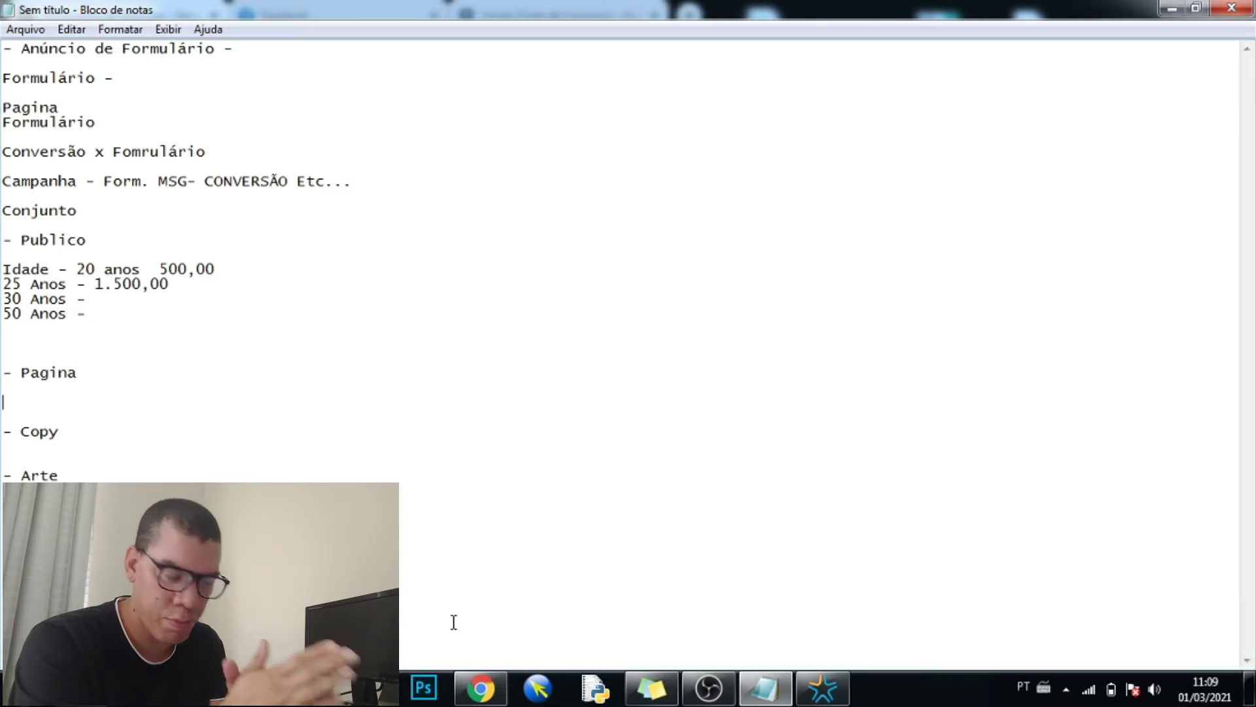
pyautogui.click(486, 695)
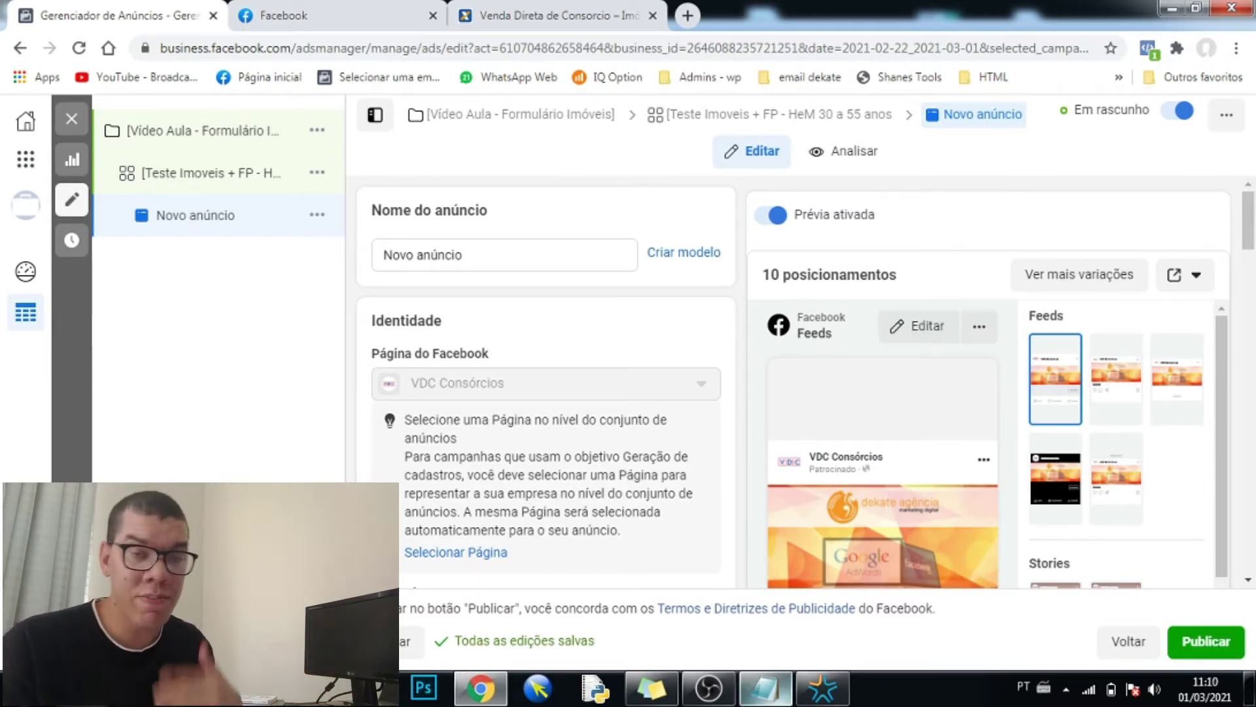
# - Look over the ad's Identidade section, then switch back to the Notepad checklist
pyautogui.hotkey('alt', 'Tab')
pyautogui.hotkey('alt', 'Tab')
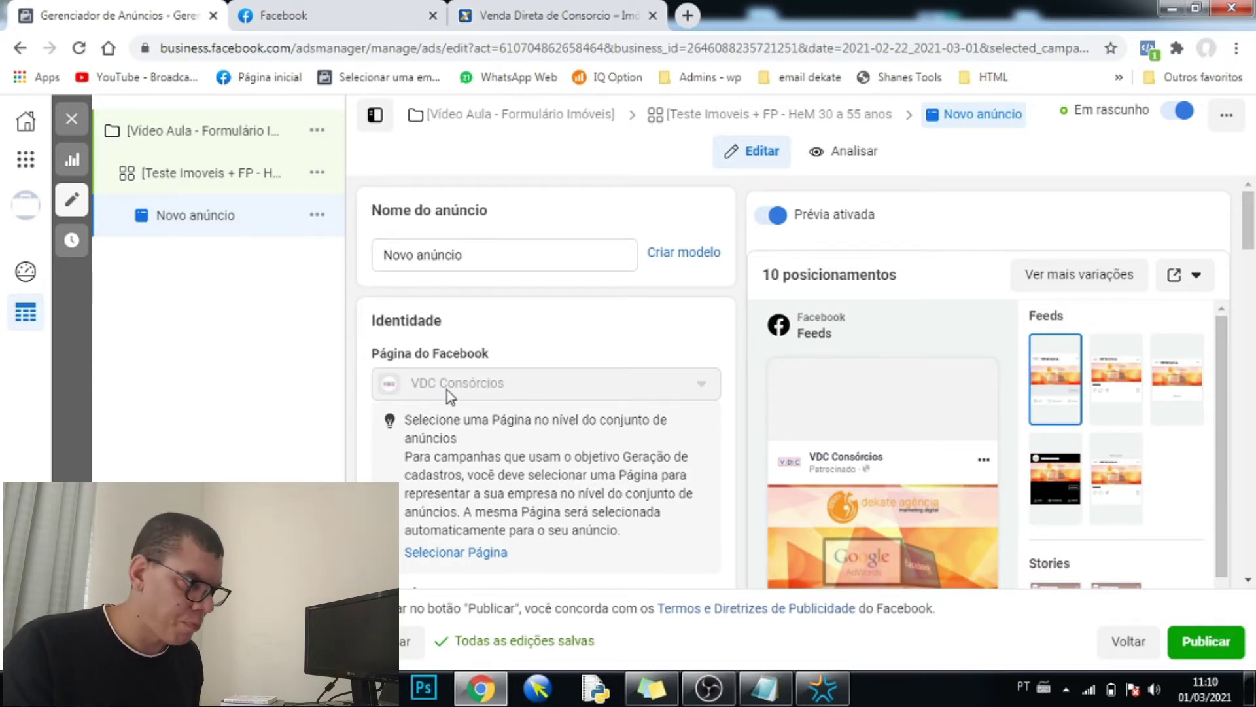
pyautogui.click(757, 689)
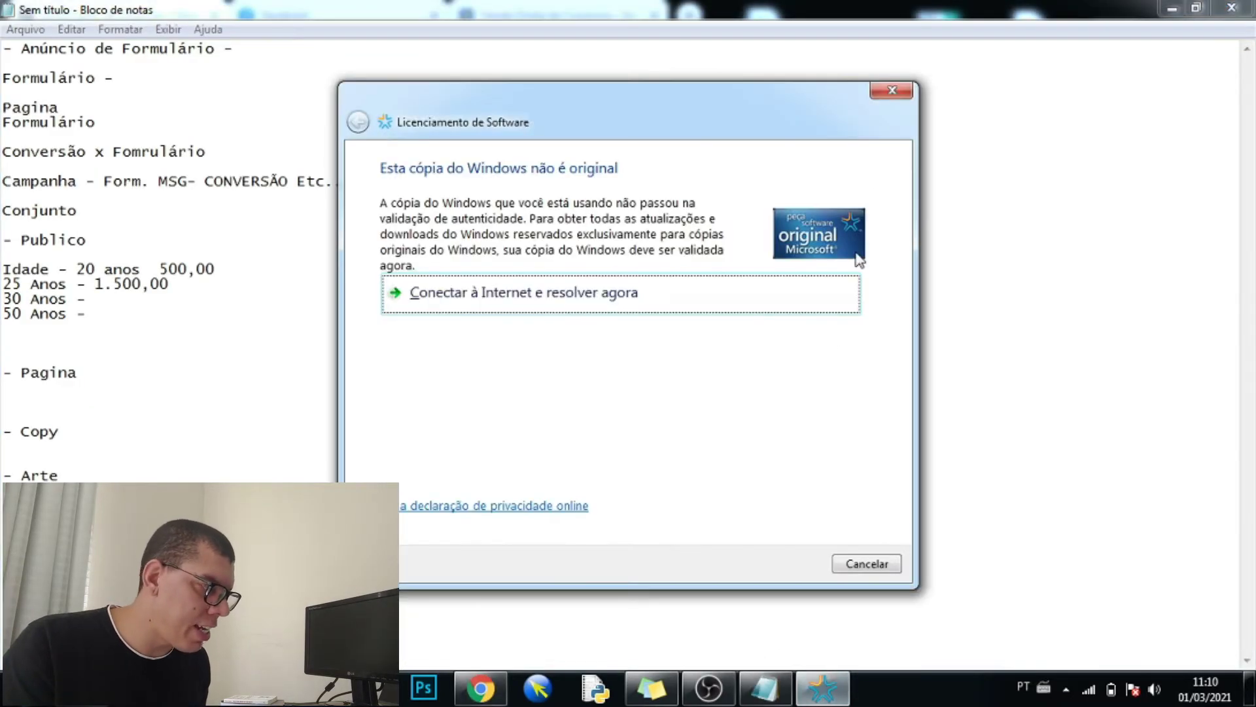
# - Dismiss the licensing notice and write "Consórcio" plus extra text on the line under Pagina
pyautogui.click(884, 97)
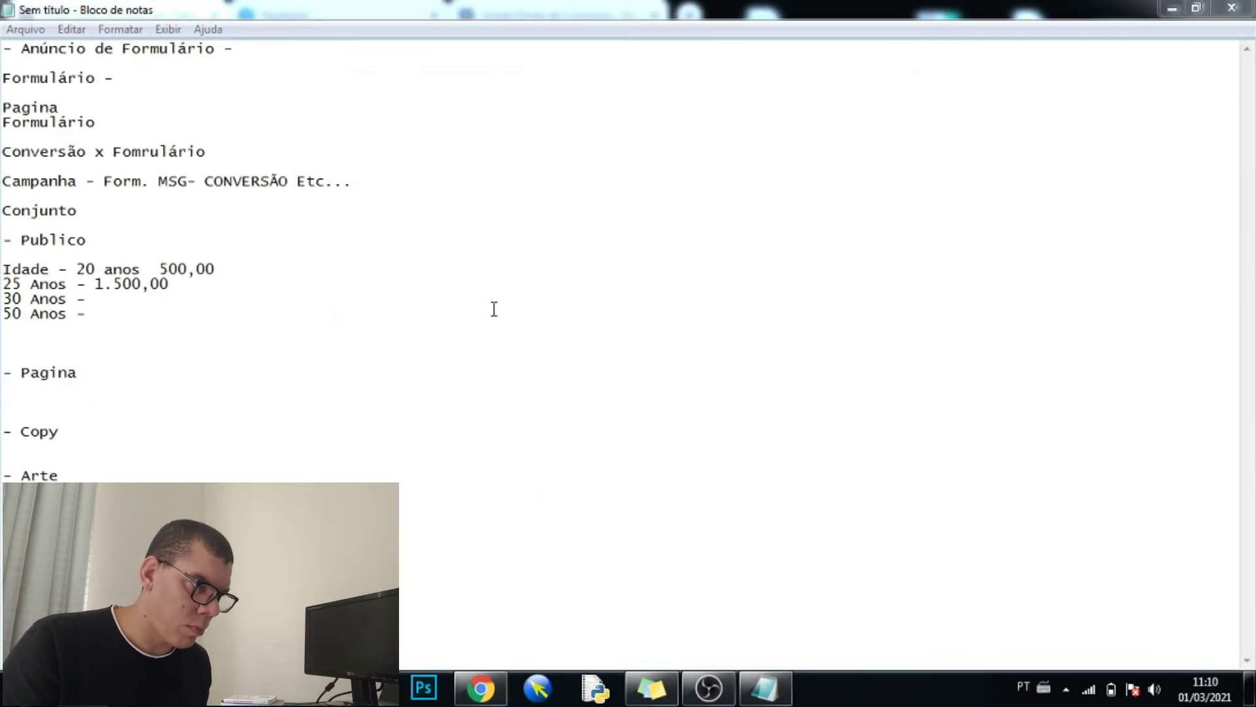
pyautogui.click(15, 395)
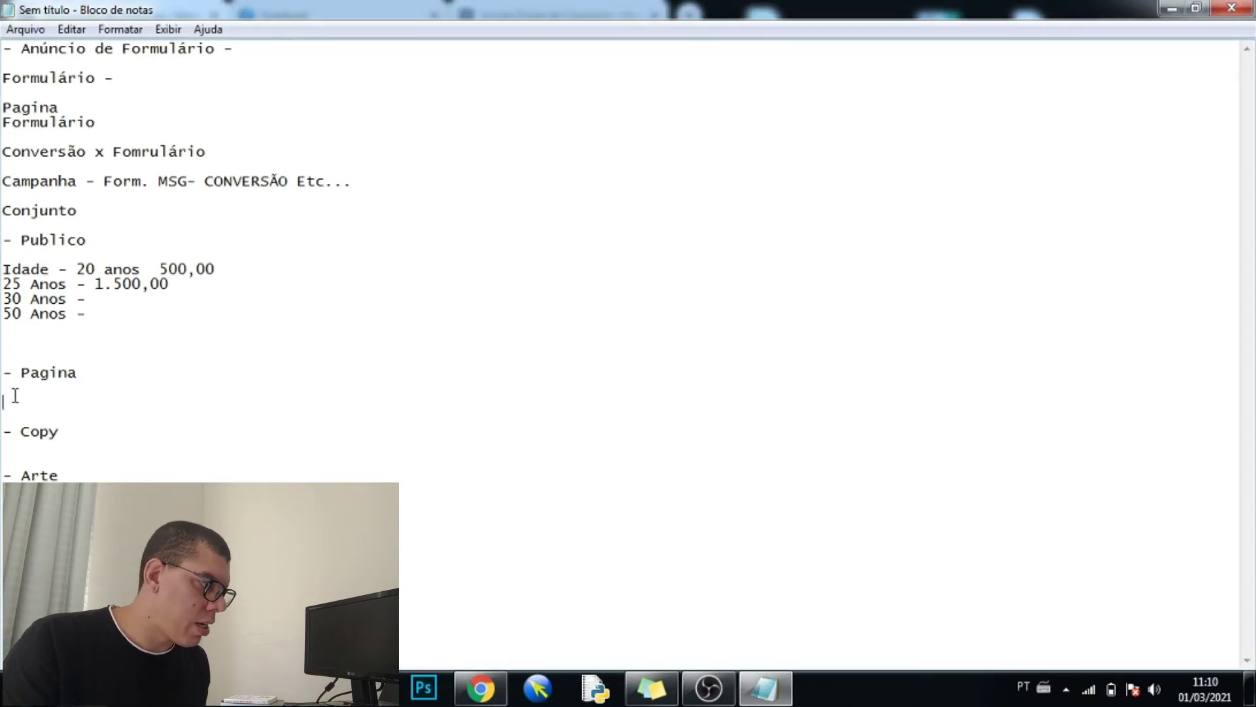
pyautogui.write('Consórcio')
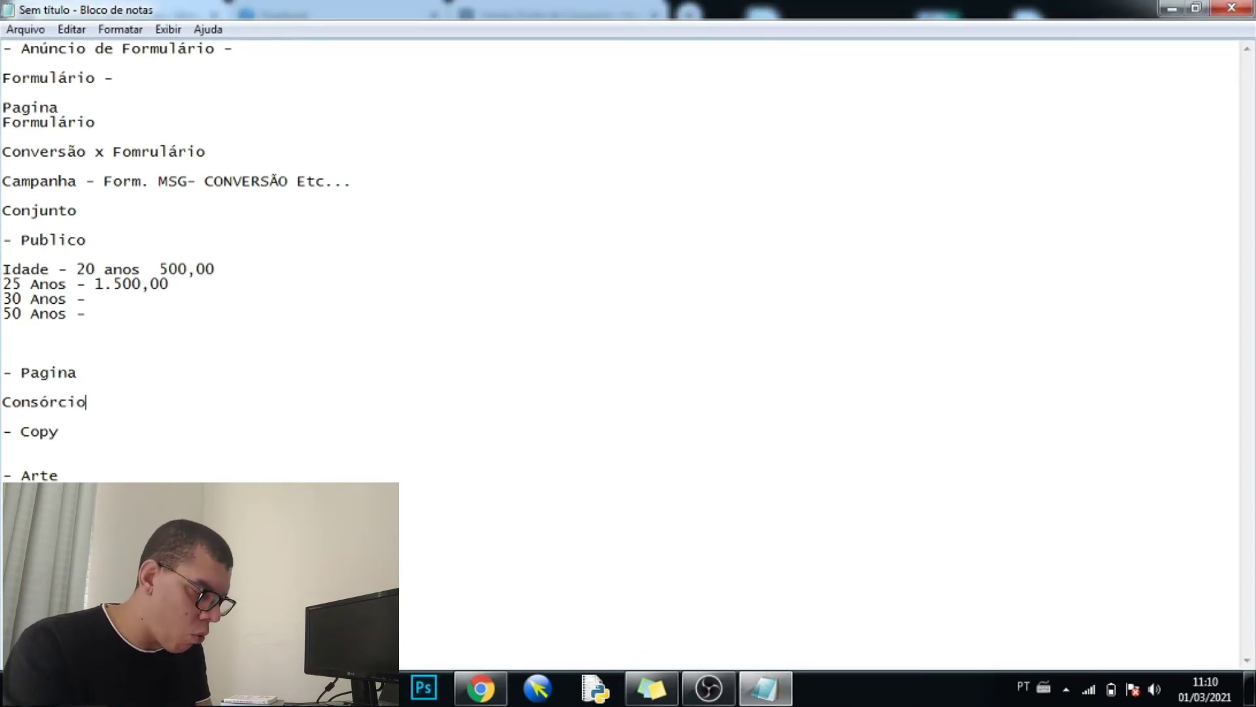
pyautogui.write(' -')
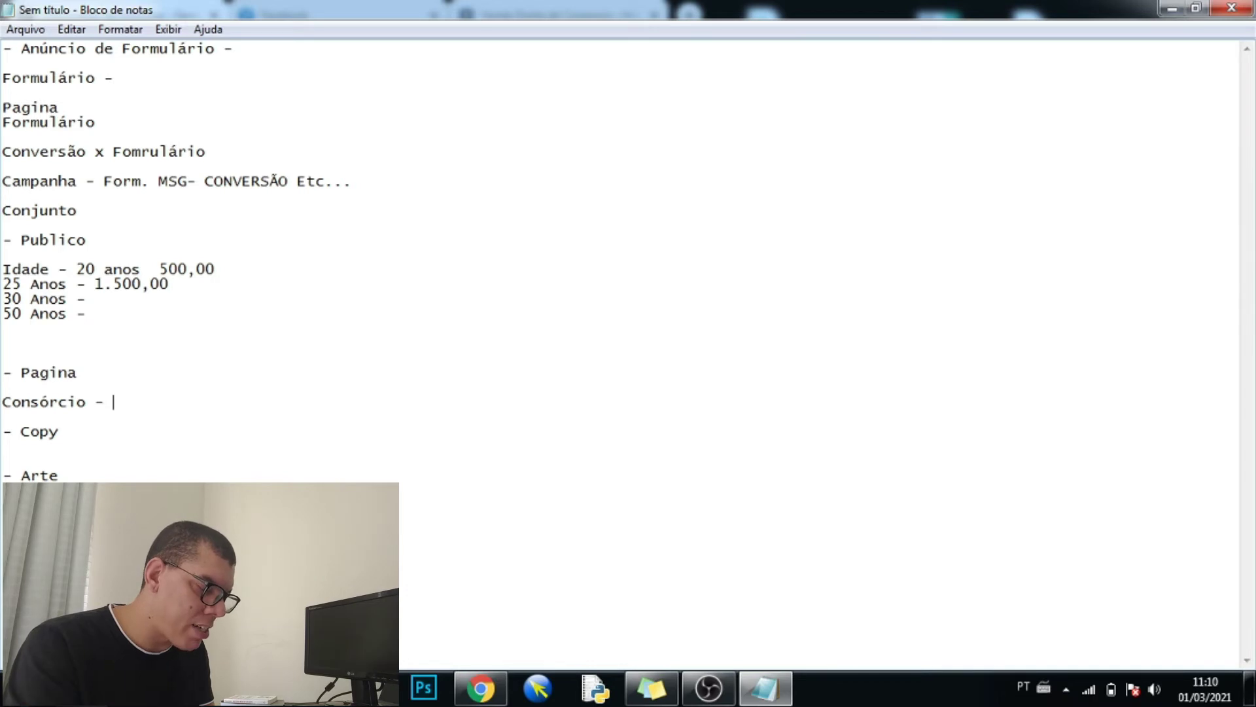
pyautogui.click(85, 402)
pyautogui.write('"')
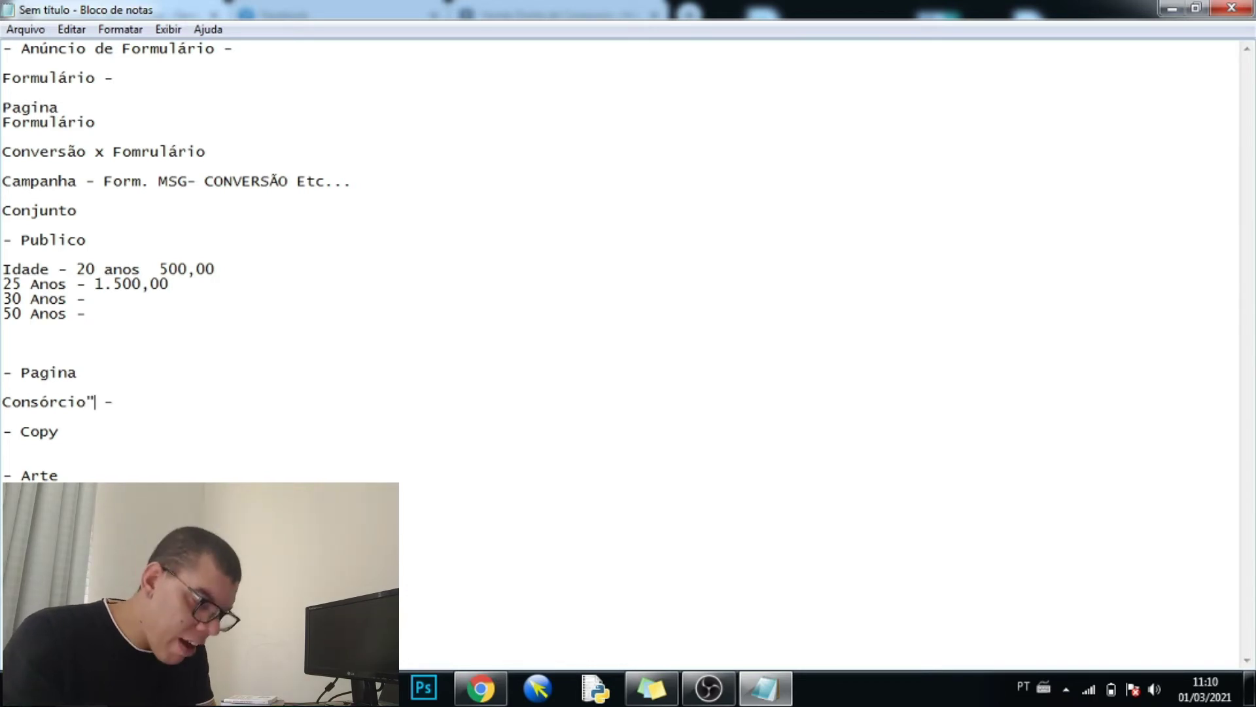
pyautogui.click(66, 402)
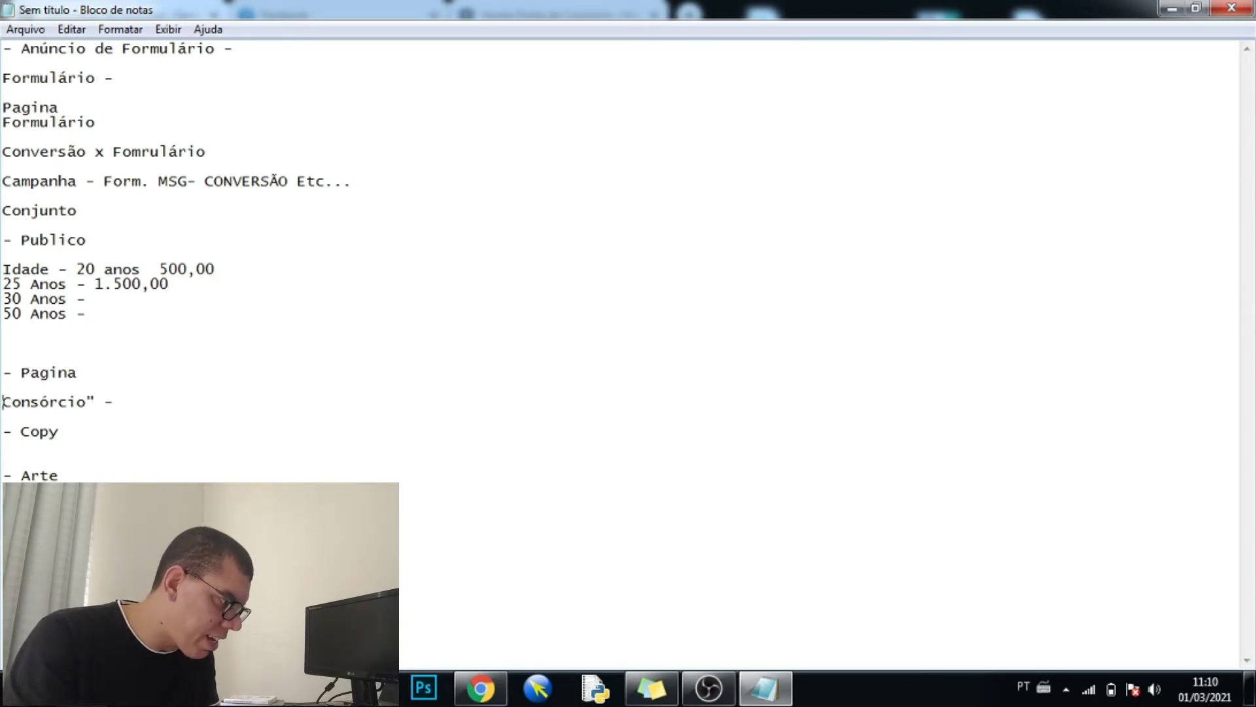
pyautogui.write('"')
pyautogui.click(113, 402)
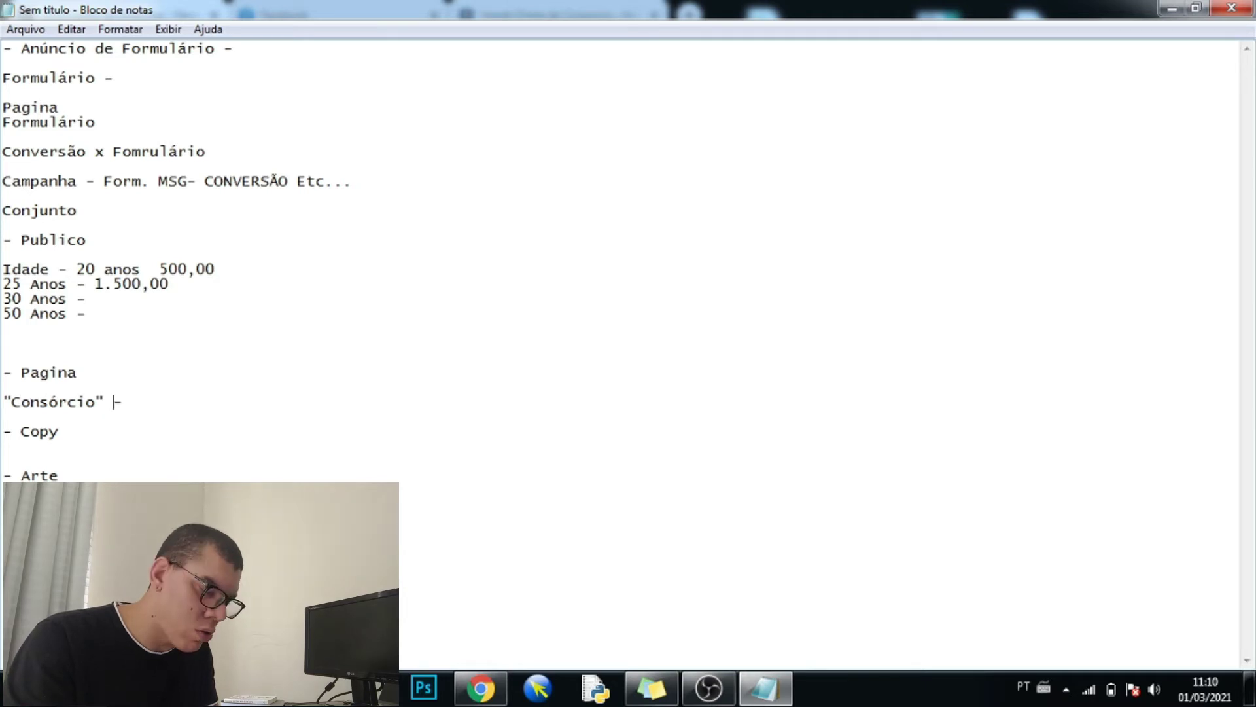
pyautogui.write('Libe')
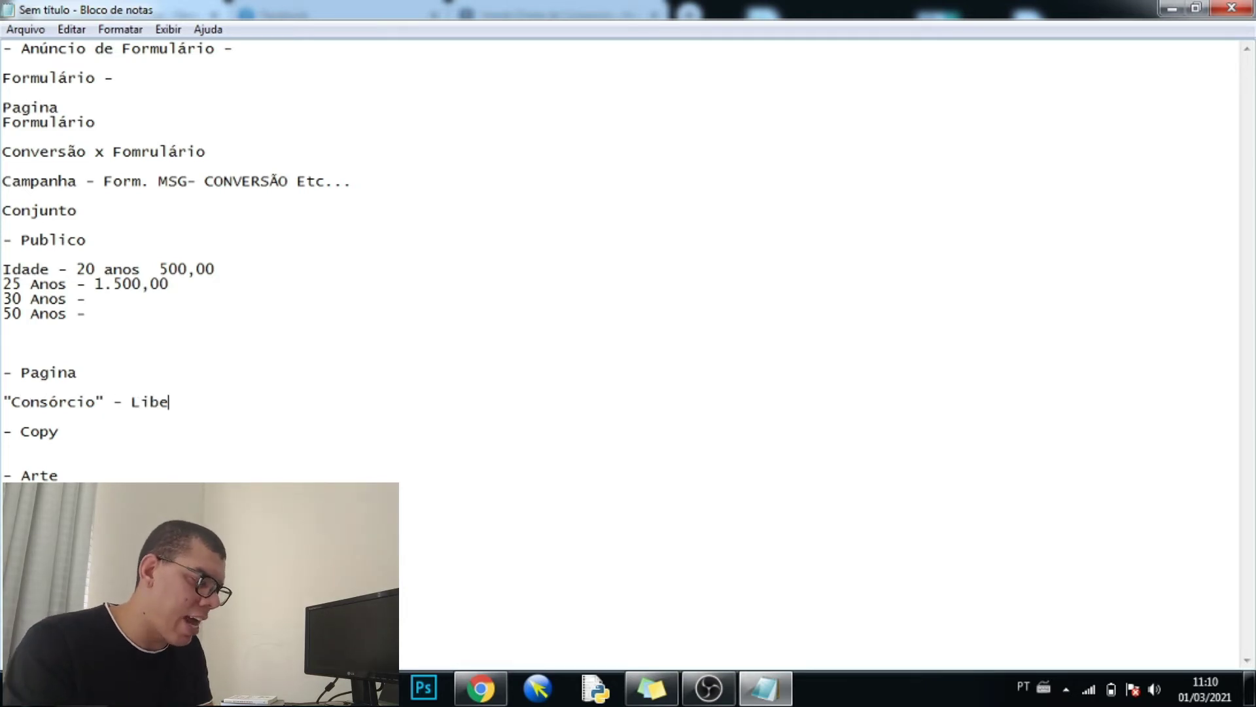
pyautogui.write('ração Crédit')
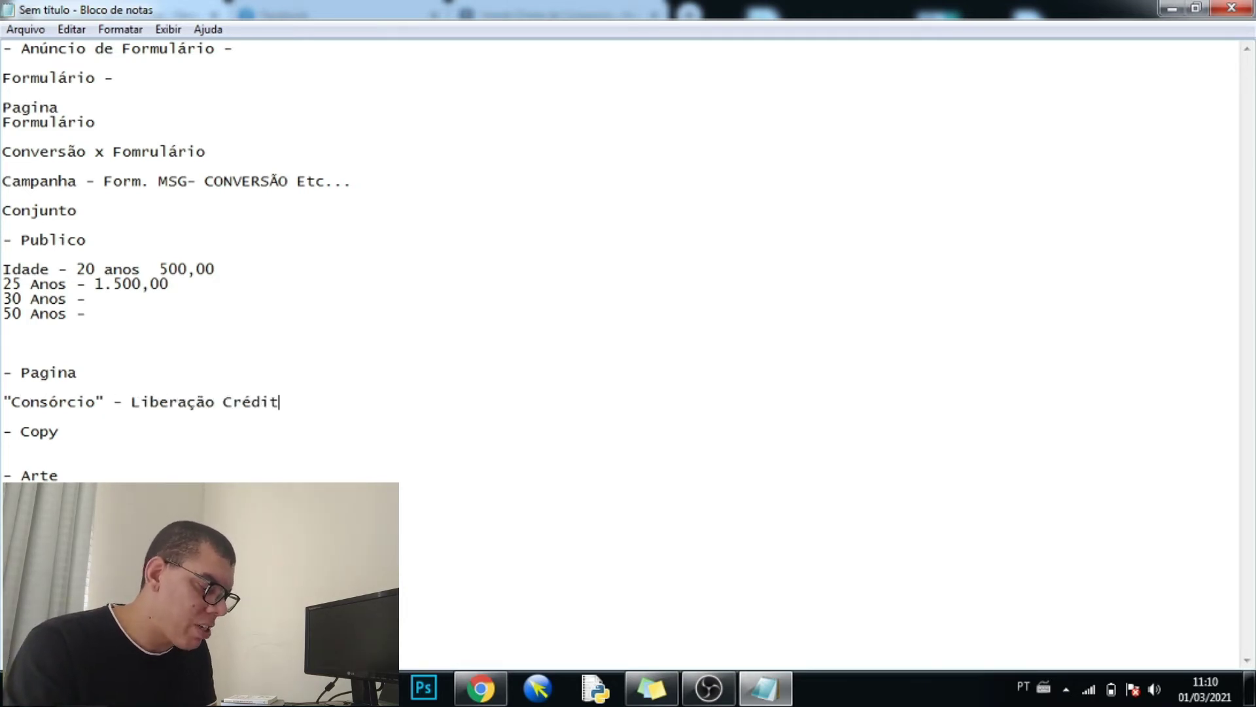
pyautogui.write('o FeL')
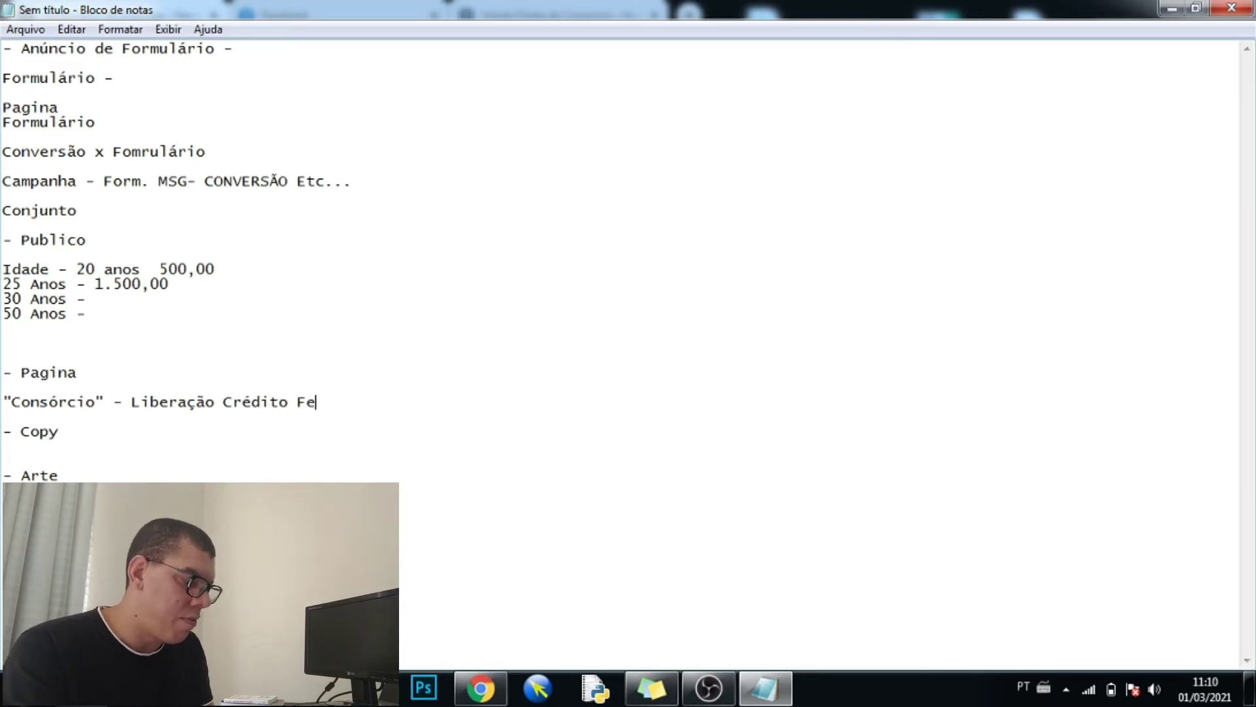
# - Trim the Pagina line so it reads only "Consórcio" in quotes
pyautogui.press('BackSpace')
pyautogui.press('BackSpace')
pyautogui.press('BackSpace')
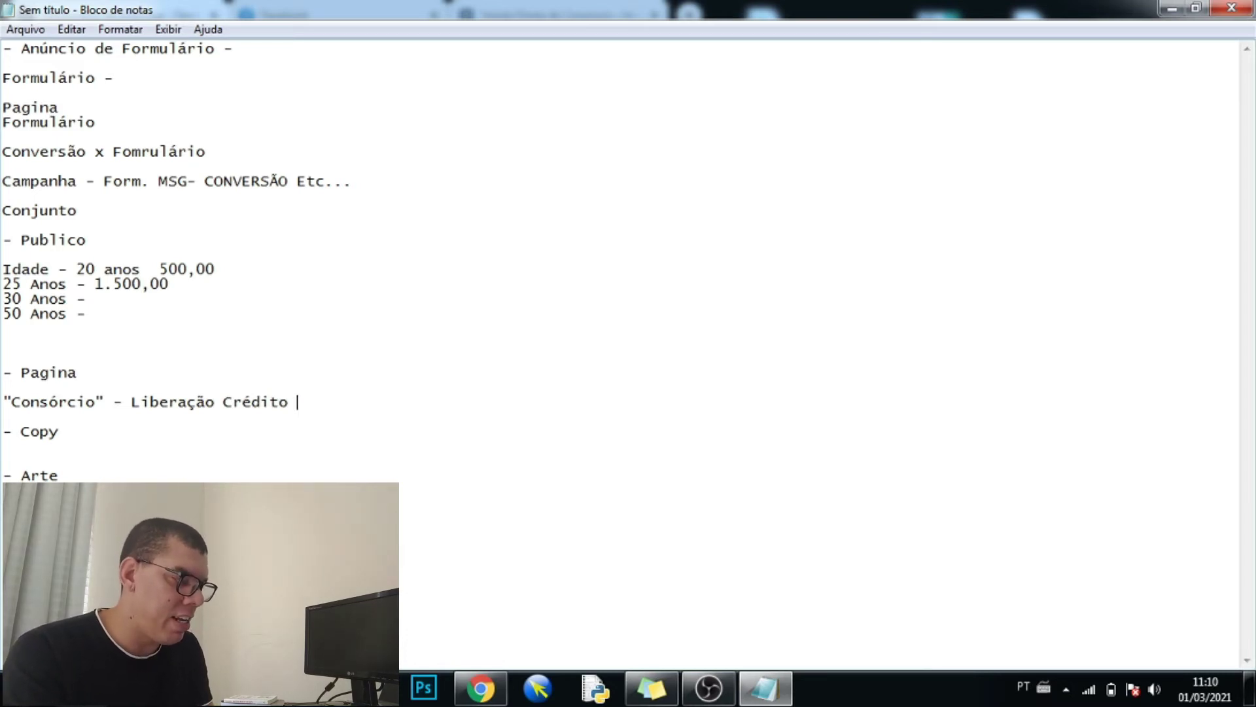
pyautogui.write('Crpedito ')
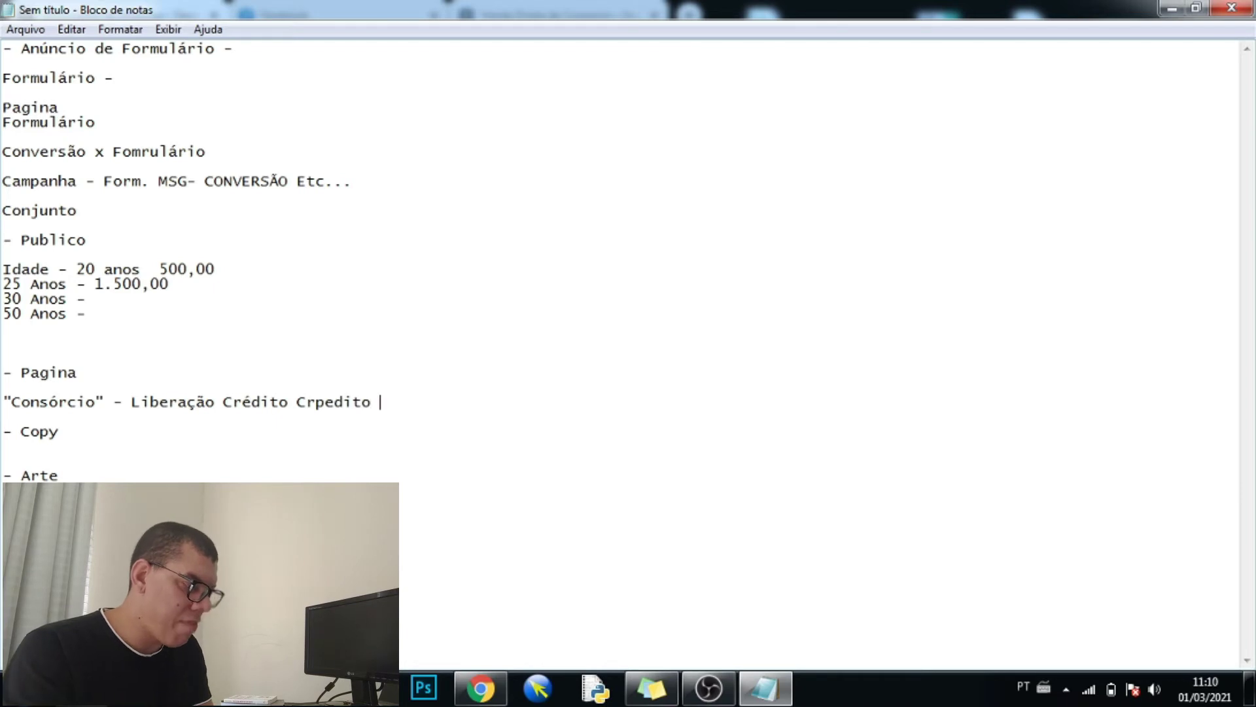
pyautogui.write('Fácil')
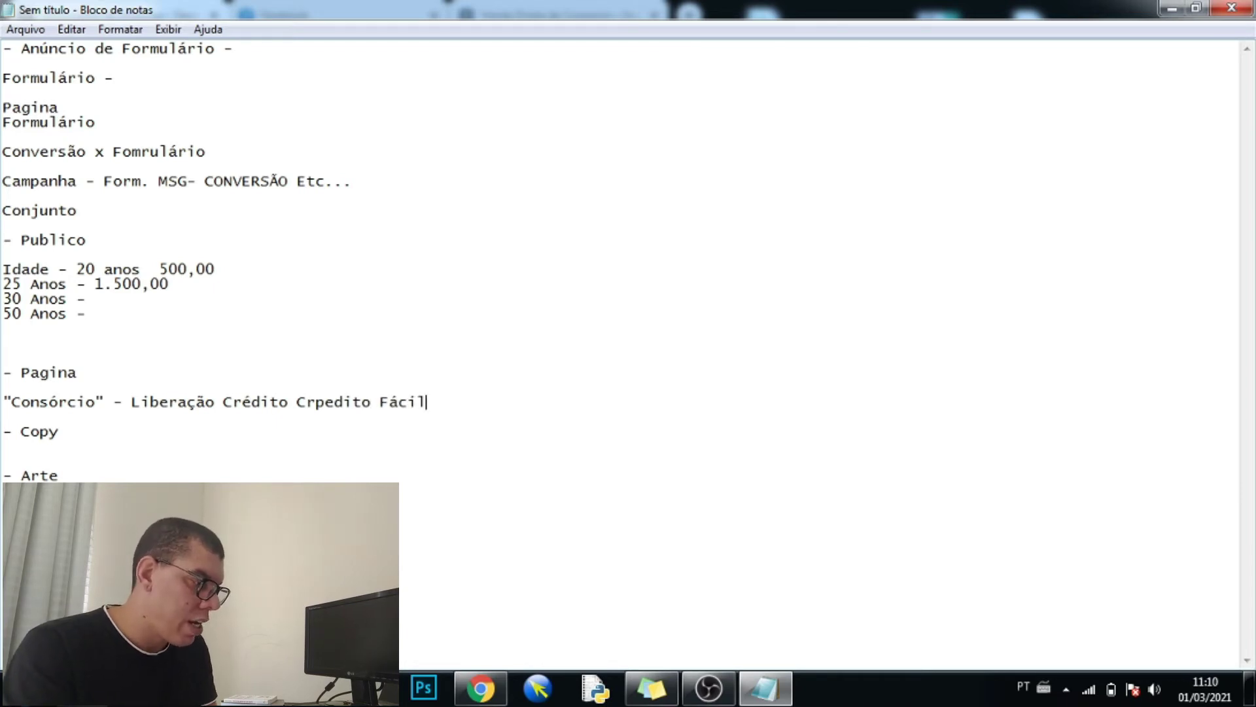
pyautogui.click(325, 402)
pyautogui.press('BackSpace')
pyautogui.click(297, 402)
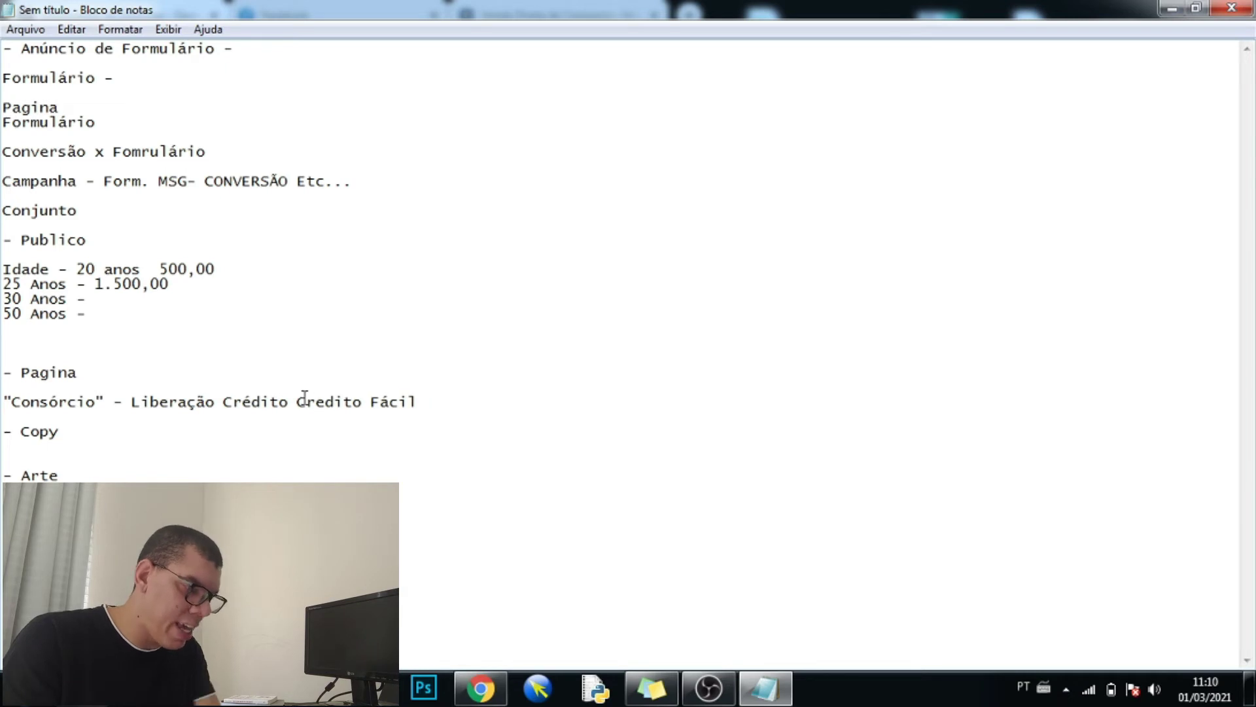
pyautogui.write('-')
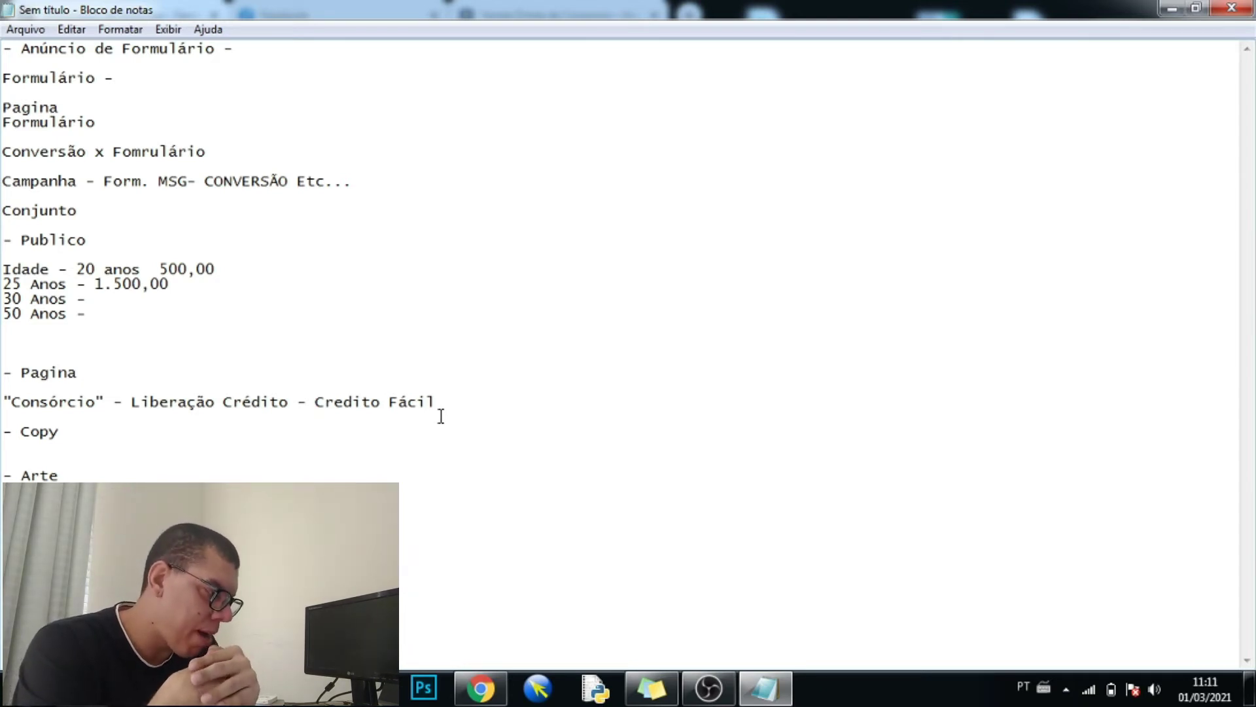
pyautogui.moveTo(466, 402)
pyautogui.mouseDown()
pyautogui.moveTo(214, 389)
pyautogui.moveTo(122, 402)
pyautogui.mouseUp()
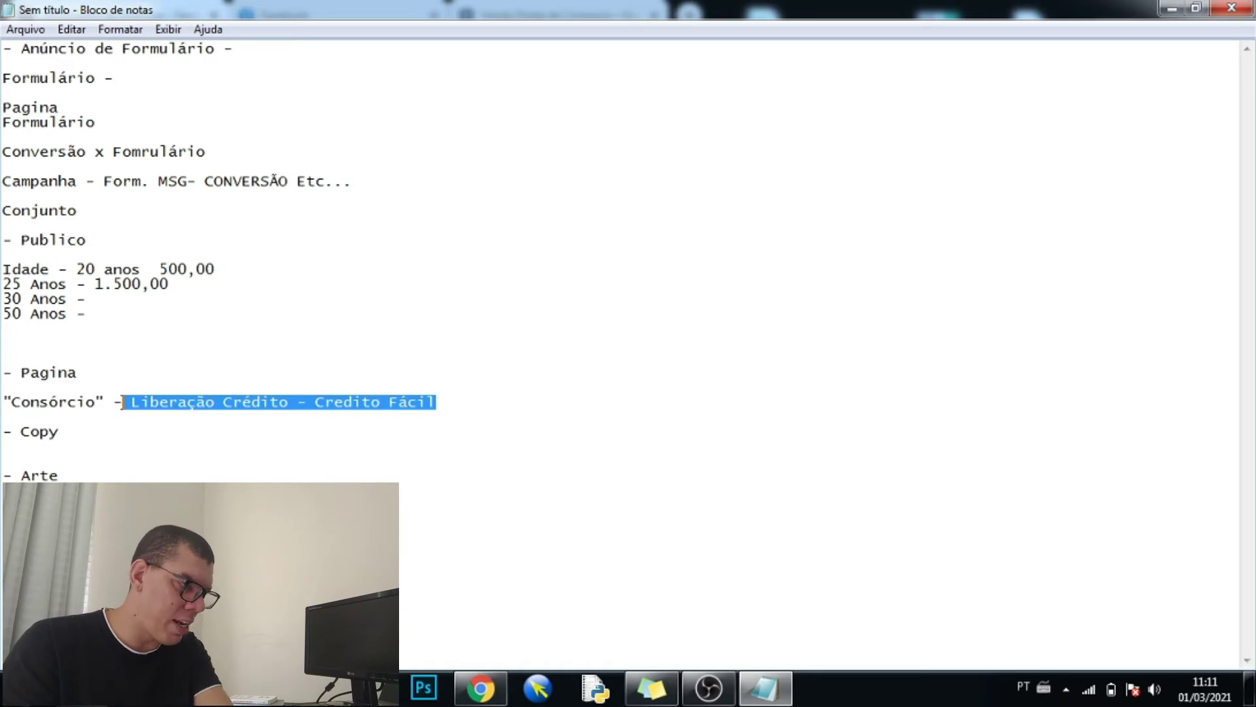
pyautogui.press('BackSpace')
pyautogui.press('BackSpace')
pyautogui.press('BackSpace')
pyautogui.press('BackSpace')
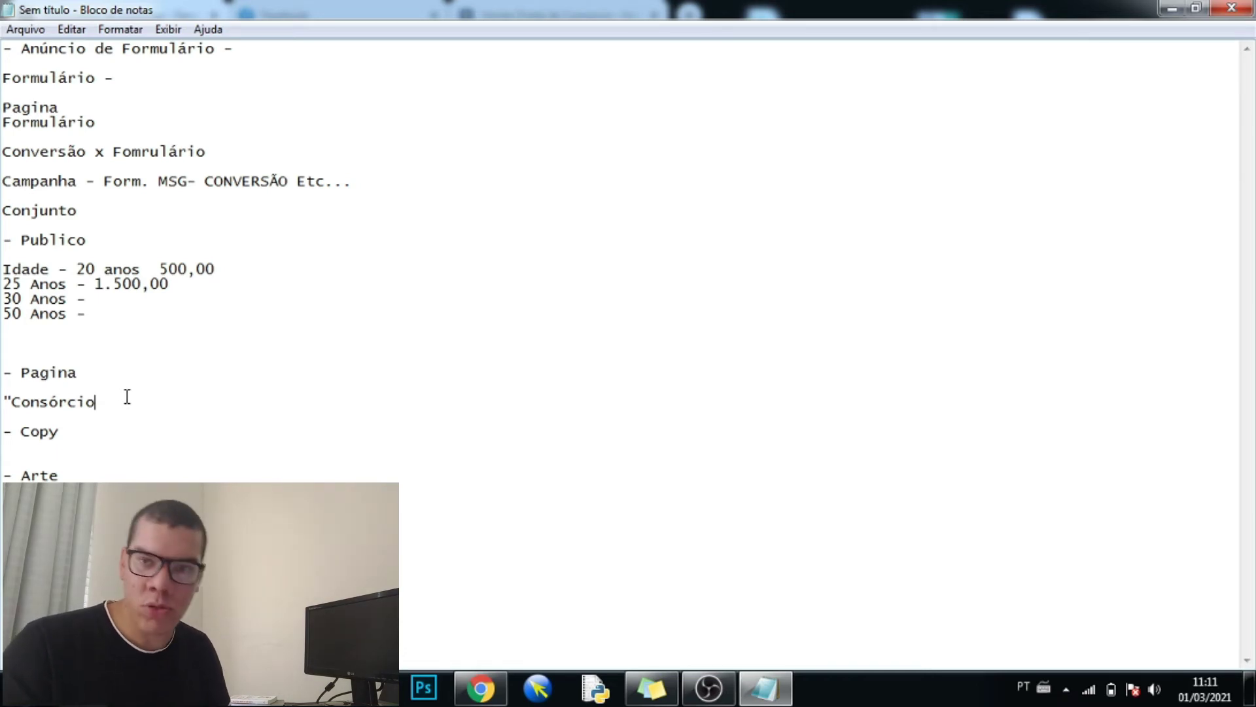
pyautogui.write('"')
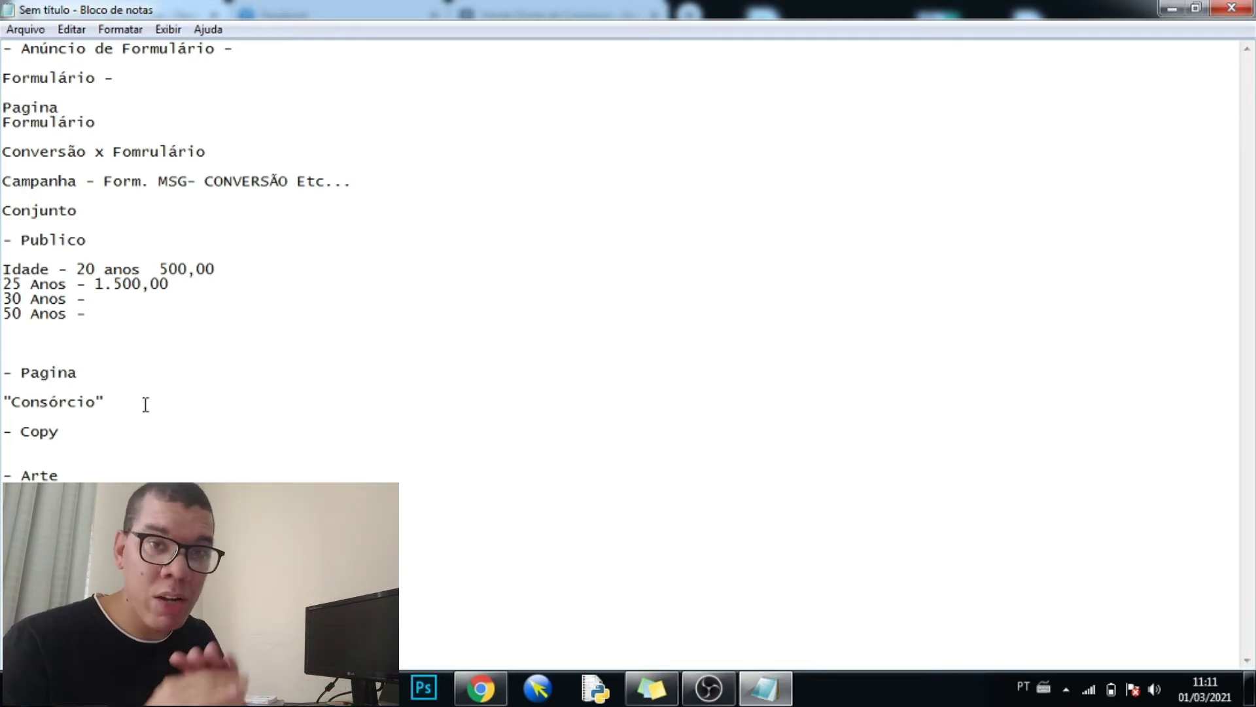
# - Keep the Instagram account as 'Usar a Página selecionada', then switch to the Notepad plan
pyautogui.click(480, 687)
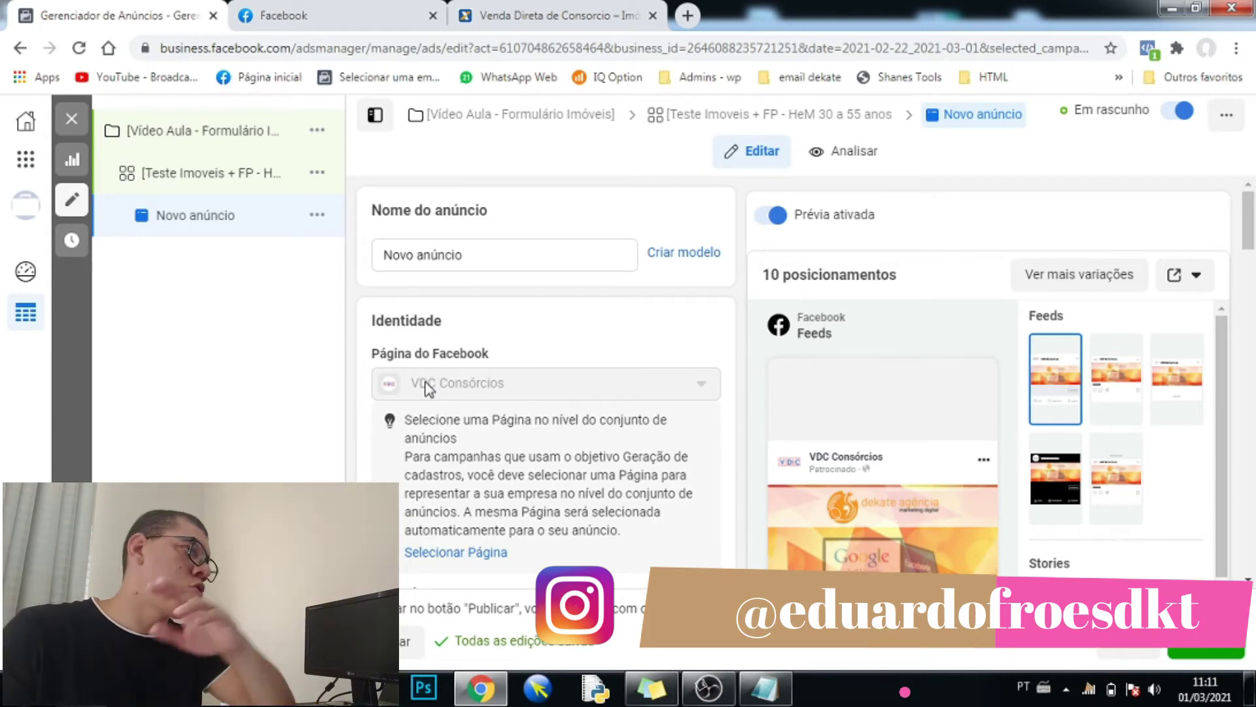
pyautogui.scroll(-1, 437, 400)
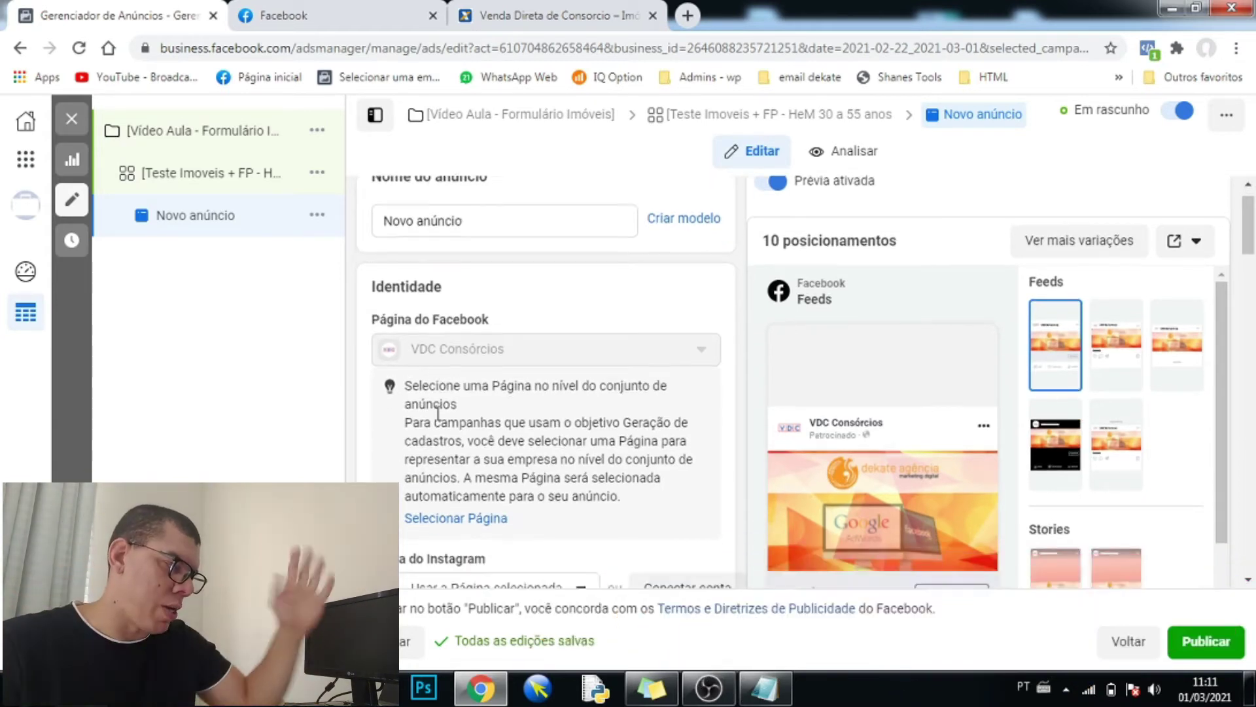
pyautogui.scroll(-3, 463, 458)
pyautogui.click(481, 439)
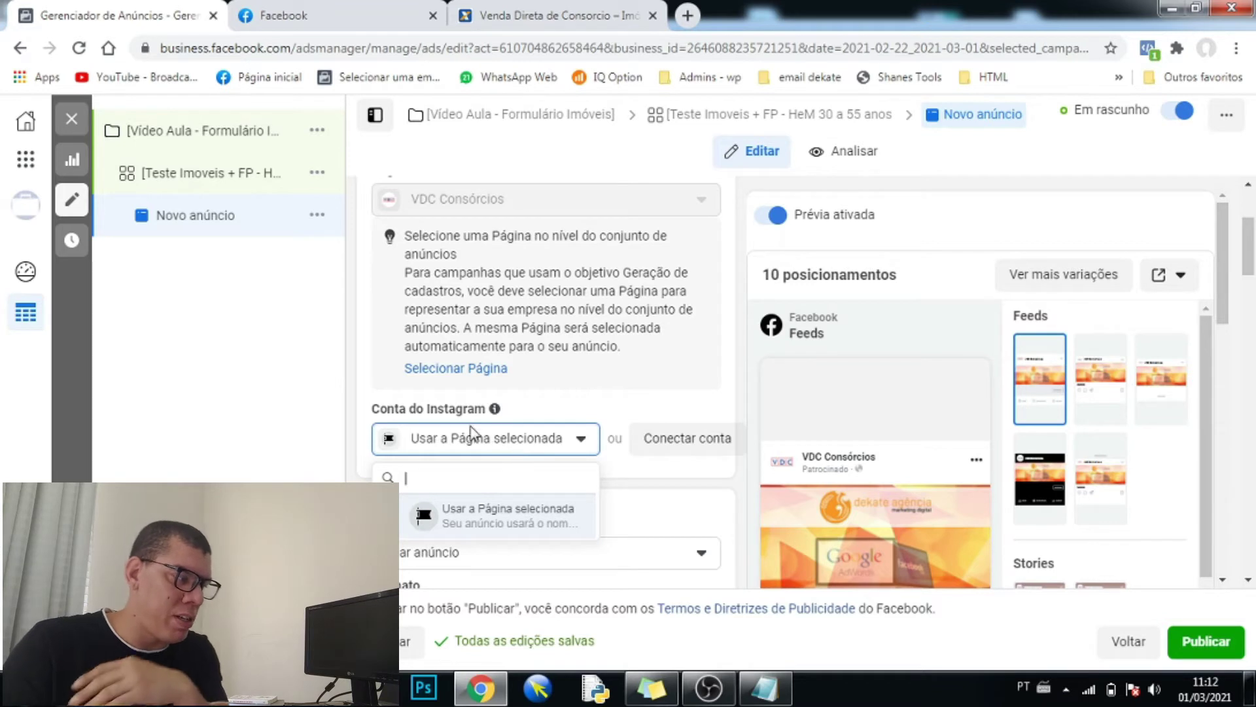
pyautogui.click(365, 333)
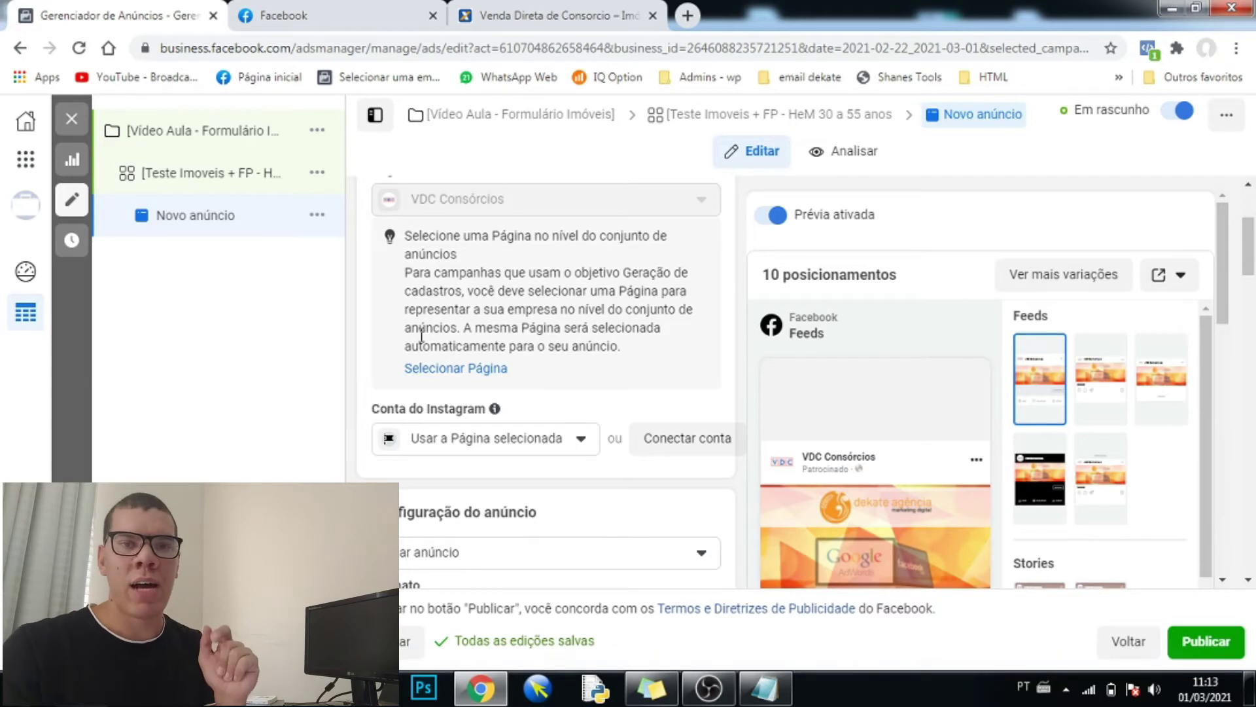
pyautogui.scroll(-2, 381, 396)
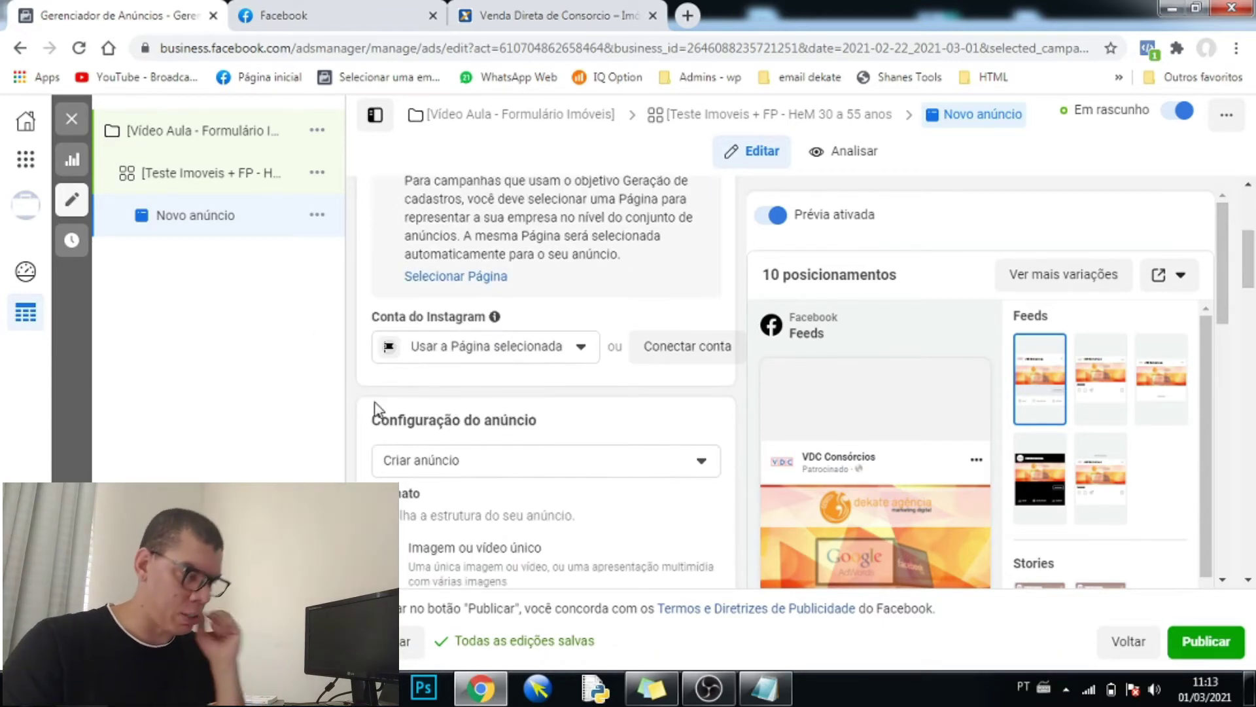
pyautogui.scroll(-5, 381, 410)
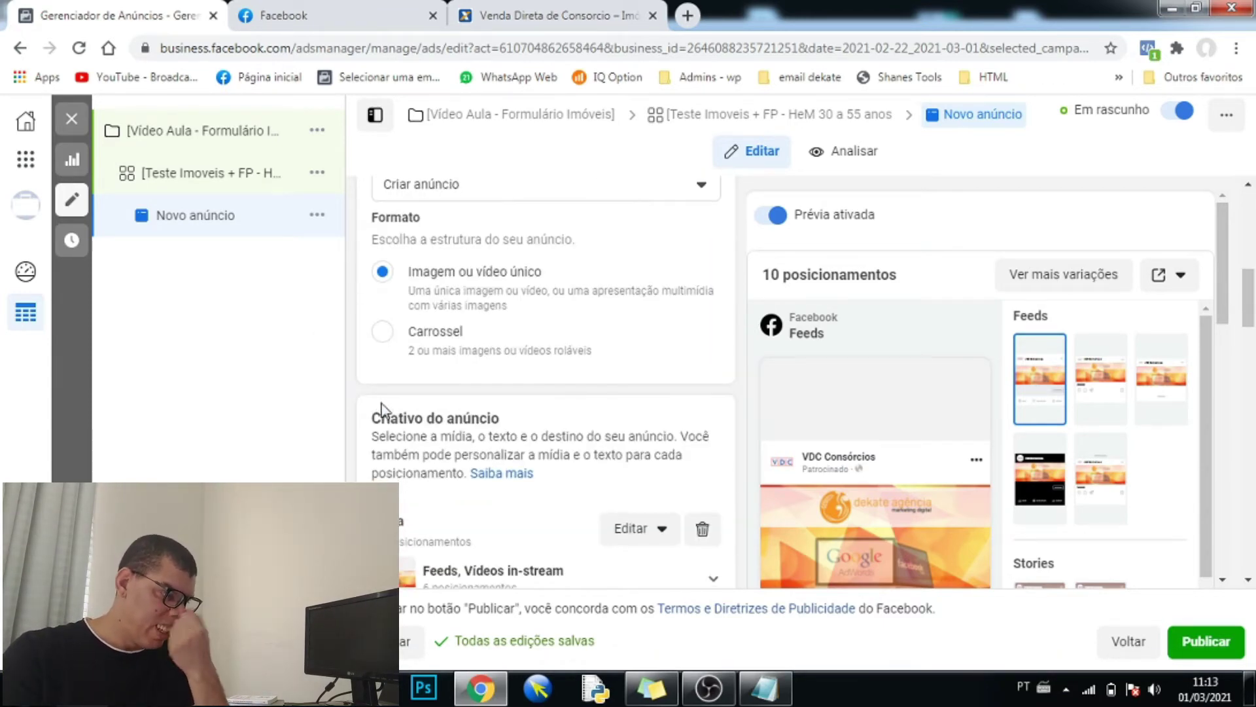
pyautogui.click(764, 687)
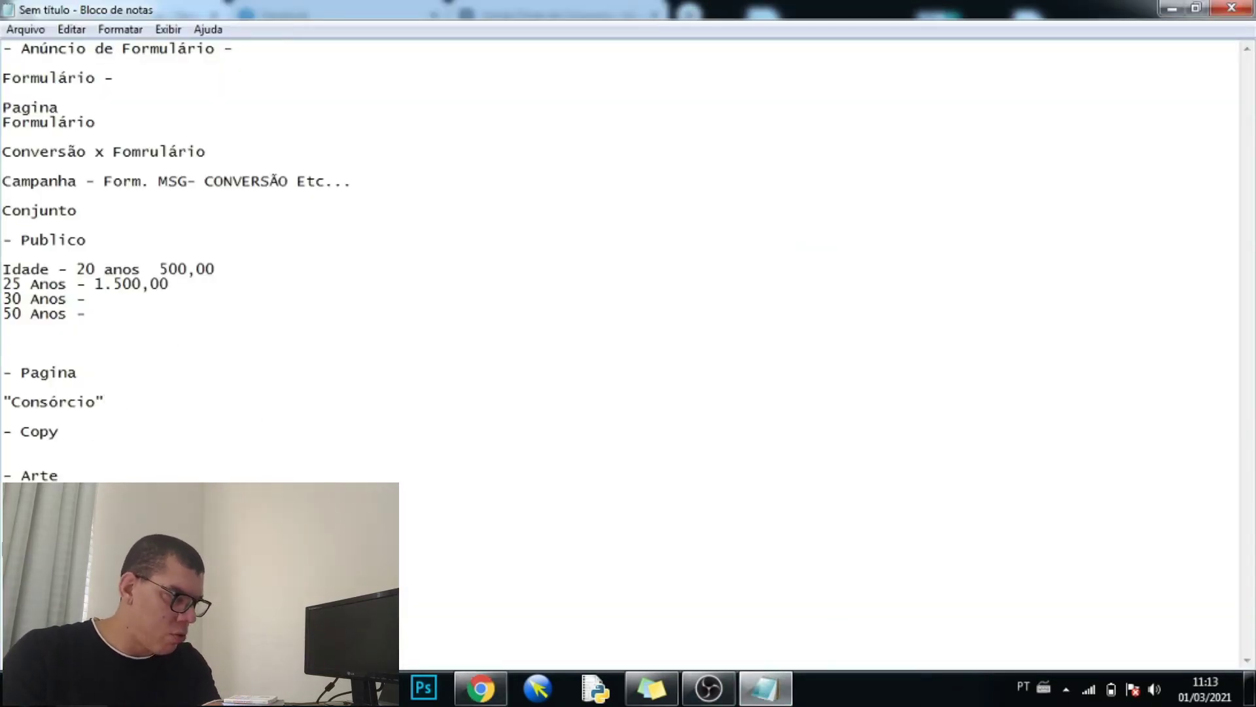
# - Bring the Chrome window with the Ads Manager draft back in front of Notepad
pyautogui.click(480, 687)
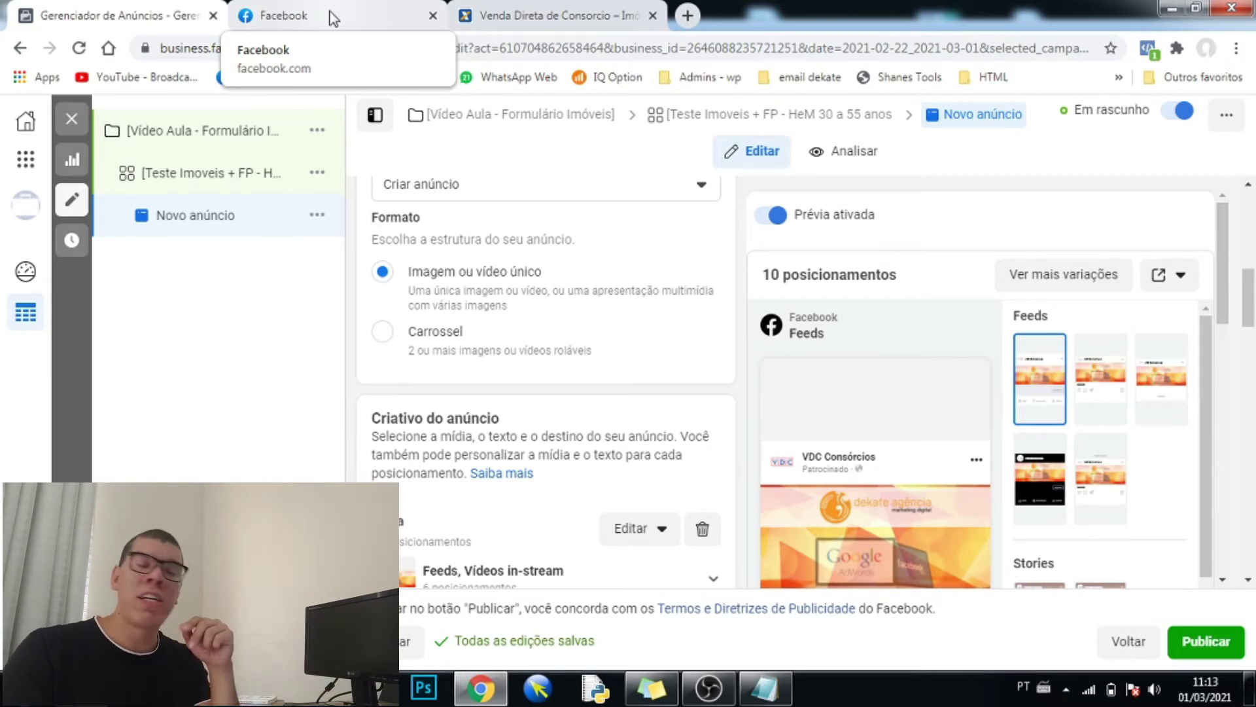
# - Read the IVECO DEVA sponsored post's caption in the Facebook feed down to its Cadastre-se footer
pyautogui.click(332, 16)
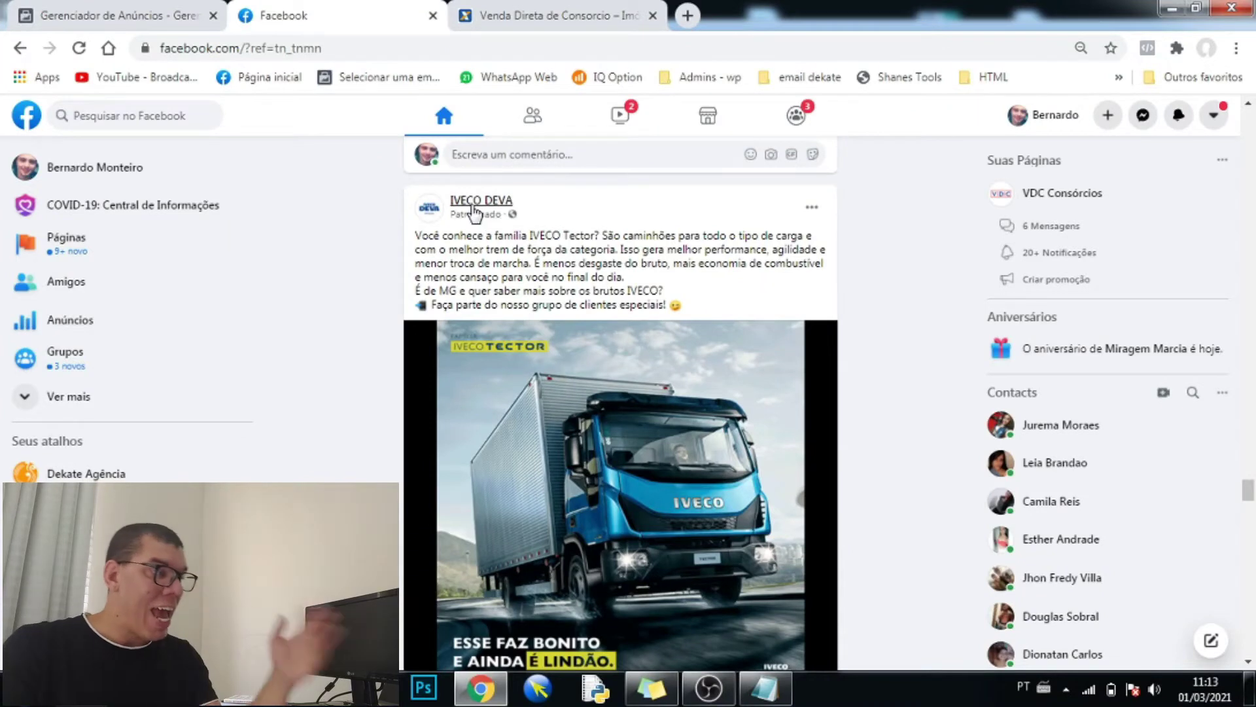
pyautogui.moveTo(458, 203)
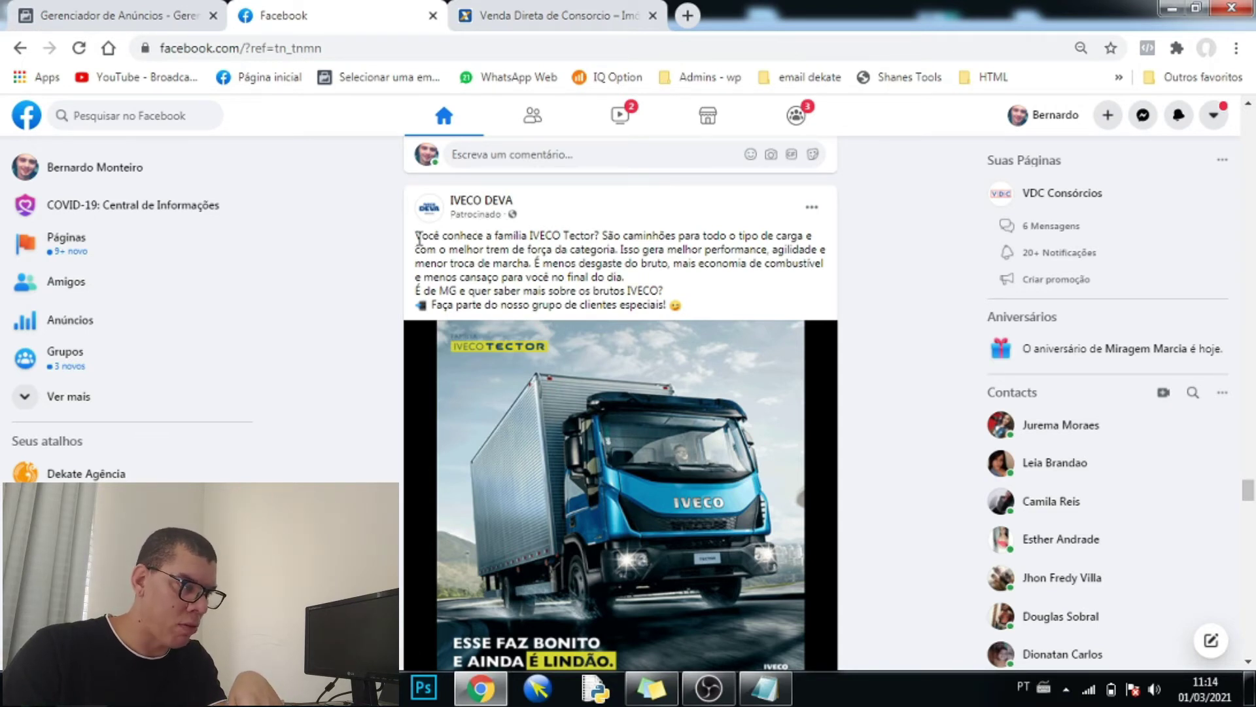
pyautogui.moveTo(419, 239); pyautogui.dragTo(689, 310)
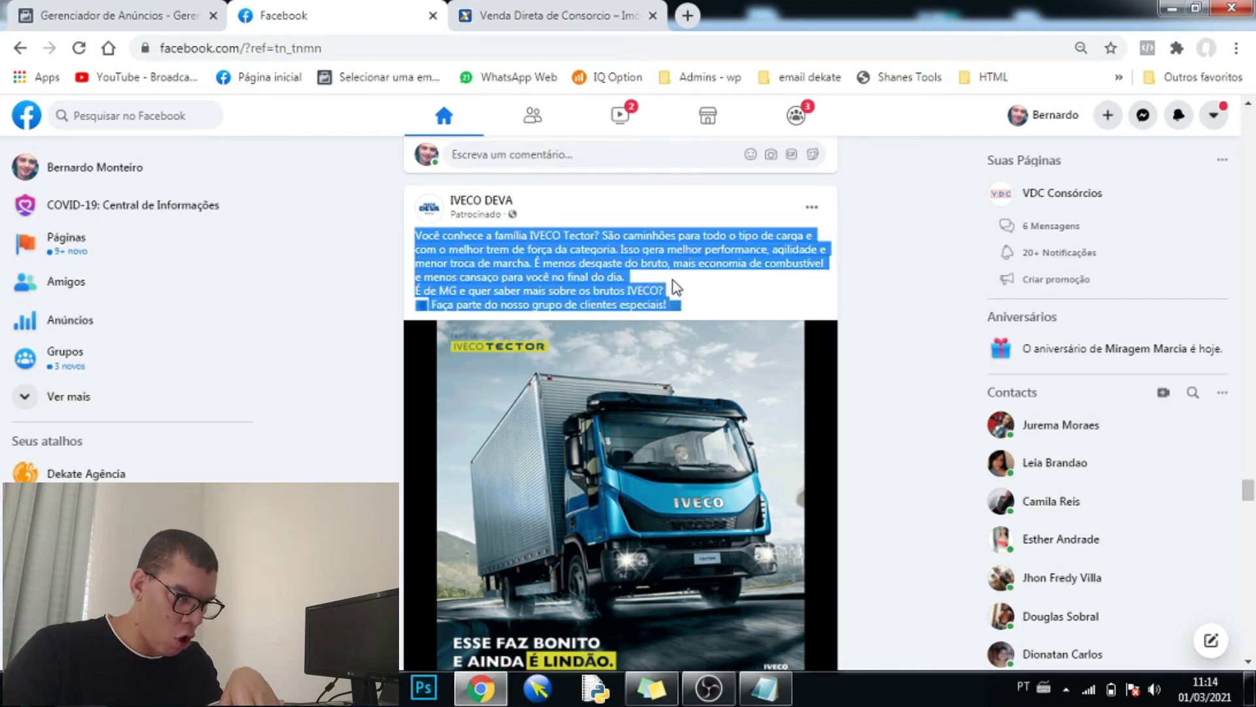
pyautogui.scroll(-3, 680, 287)
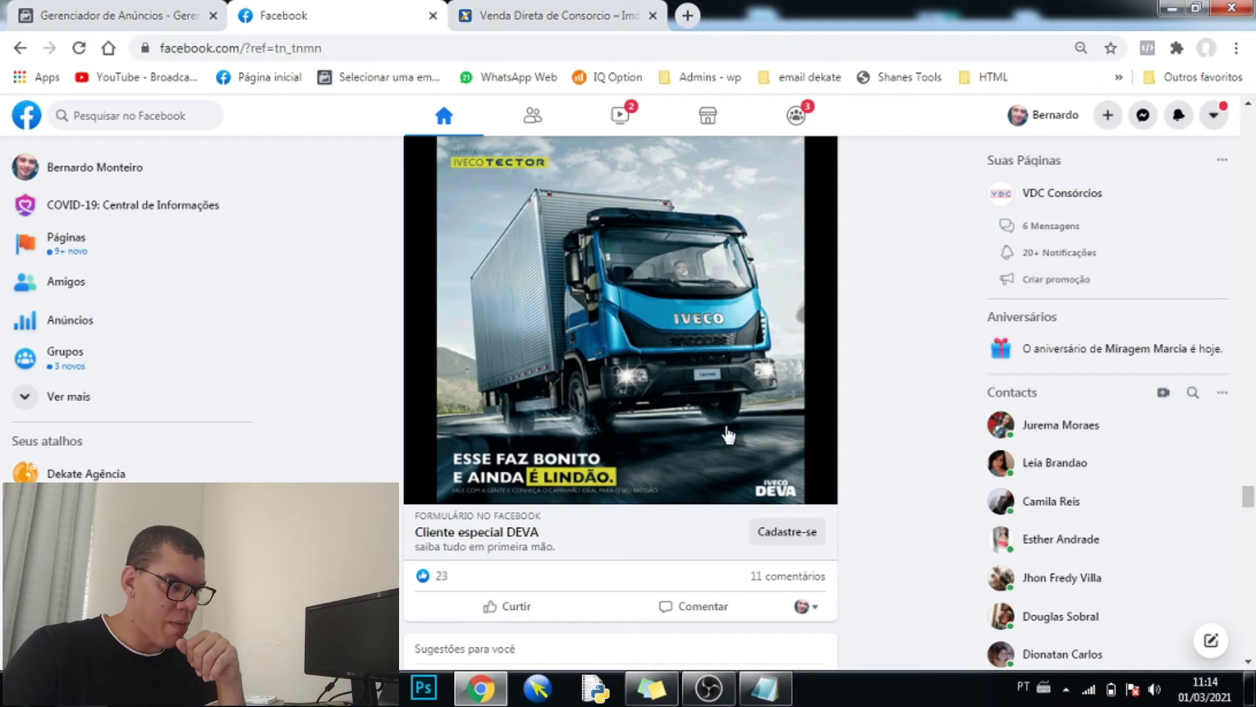
pyautogui.scroll(-1, 760, 451)
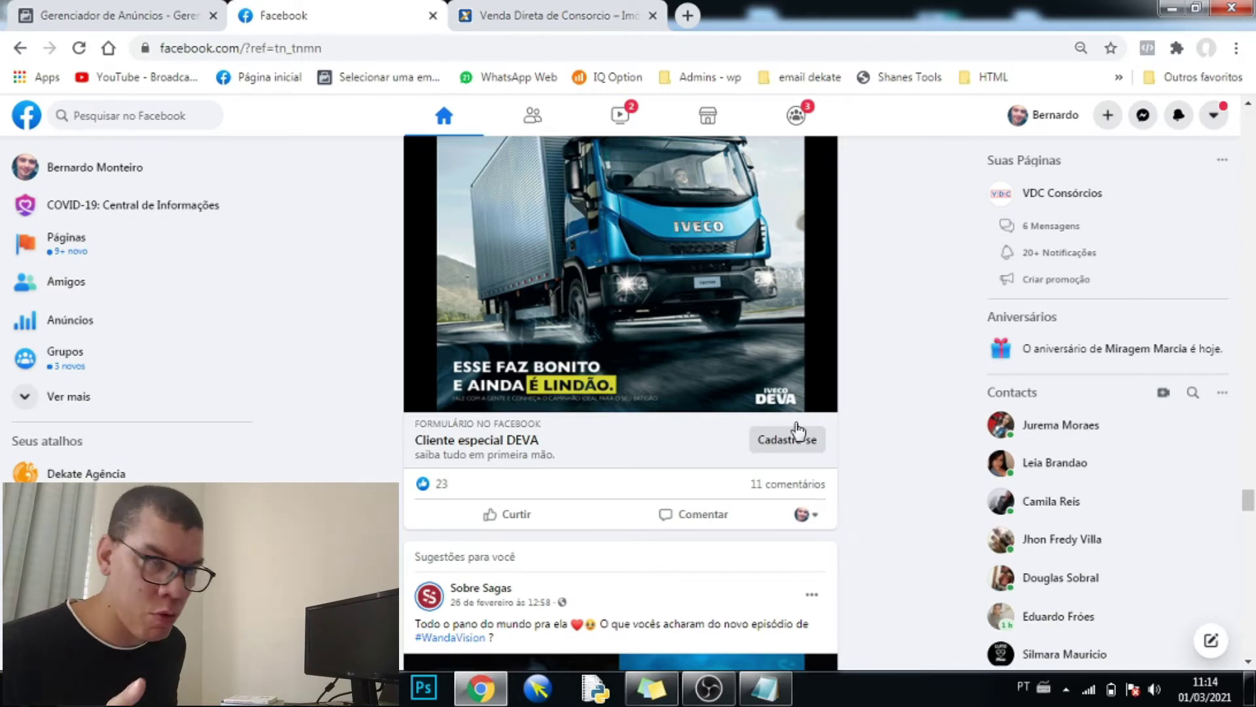
pyautogui.scroll(4, 812, 386)
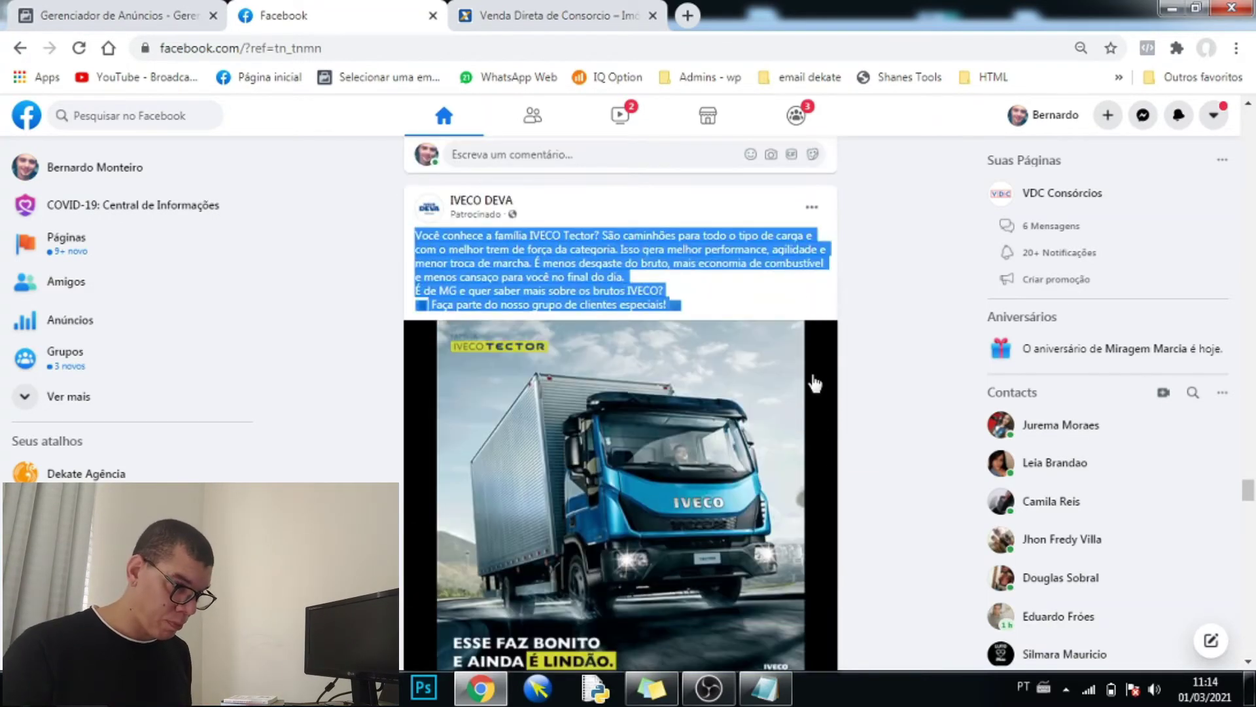
pyautogui.click(396, 310)
pyautogui.scroll(-5, 560, 257)
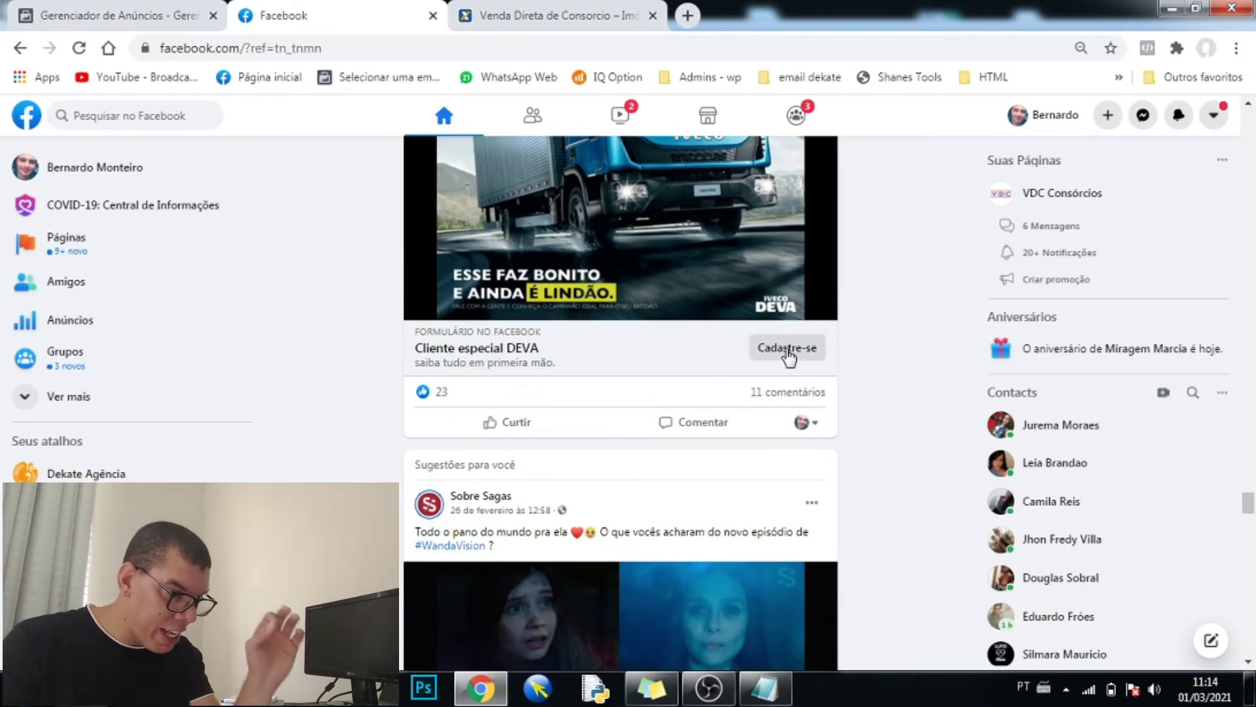
pyautogui.scroll(4, 753, 357)
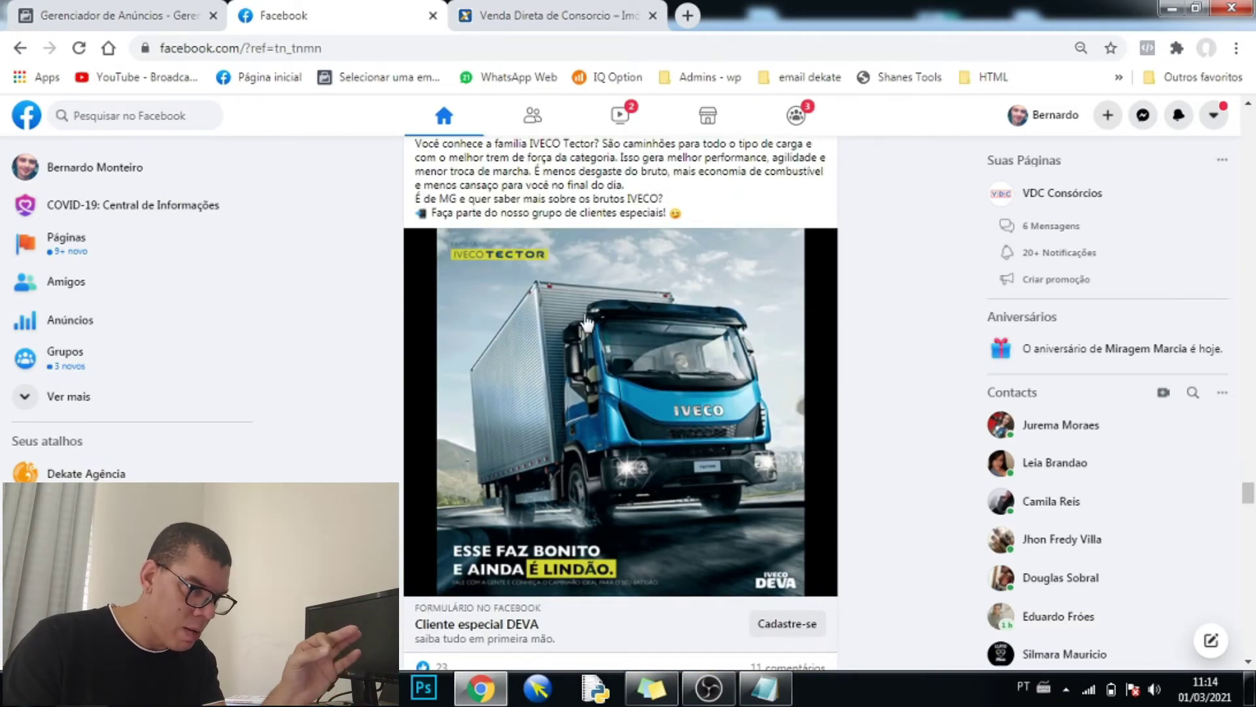
pyautogui.scroll(-3, 449, 413)
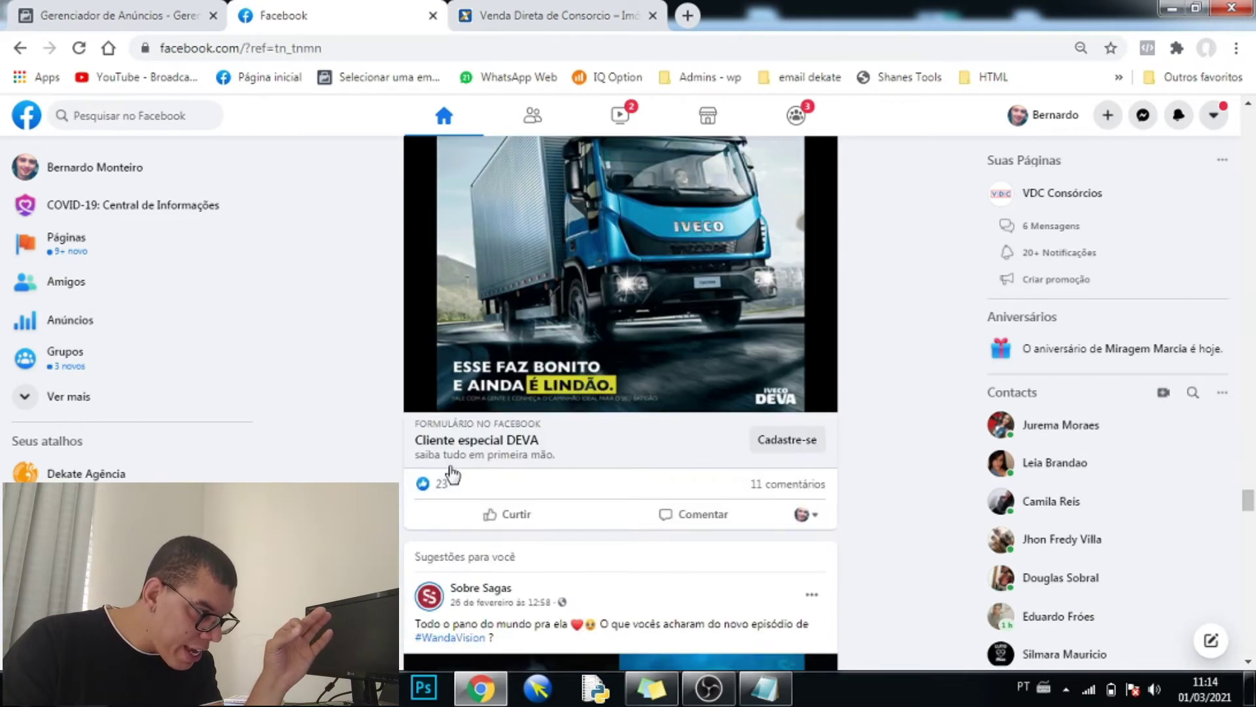
pyautogui.click(787, 445)
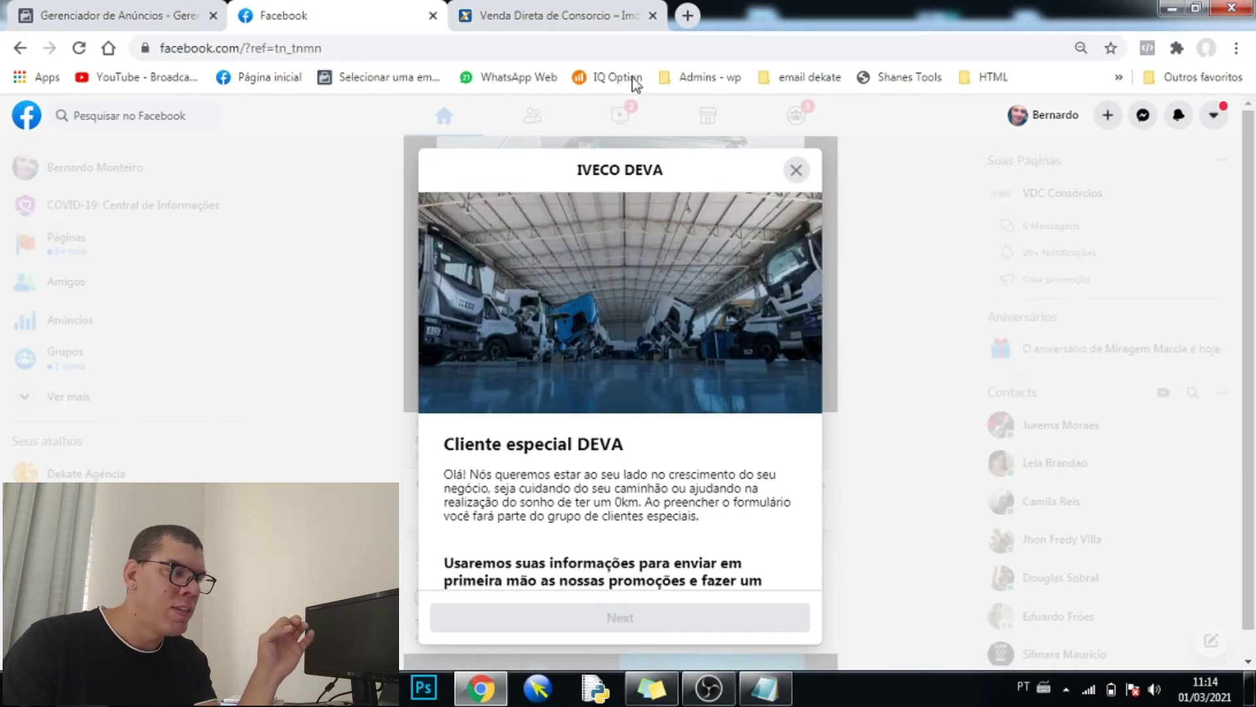
pyautogui.click(643, 20)
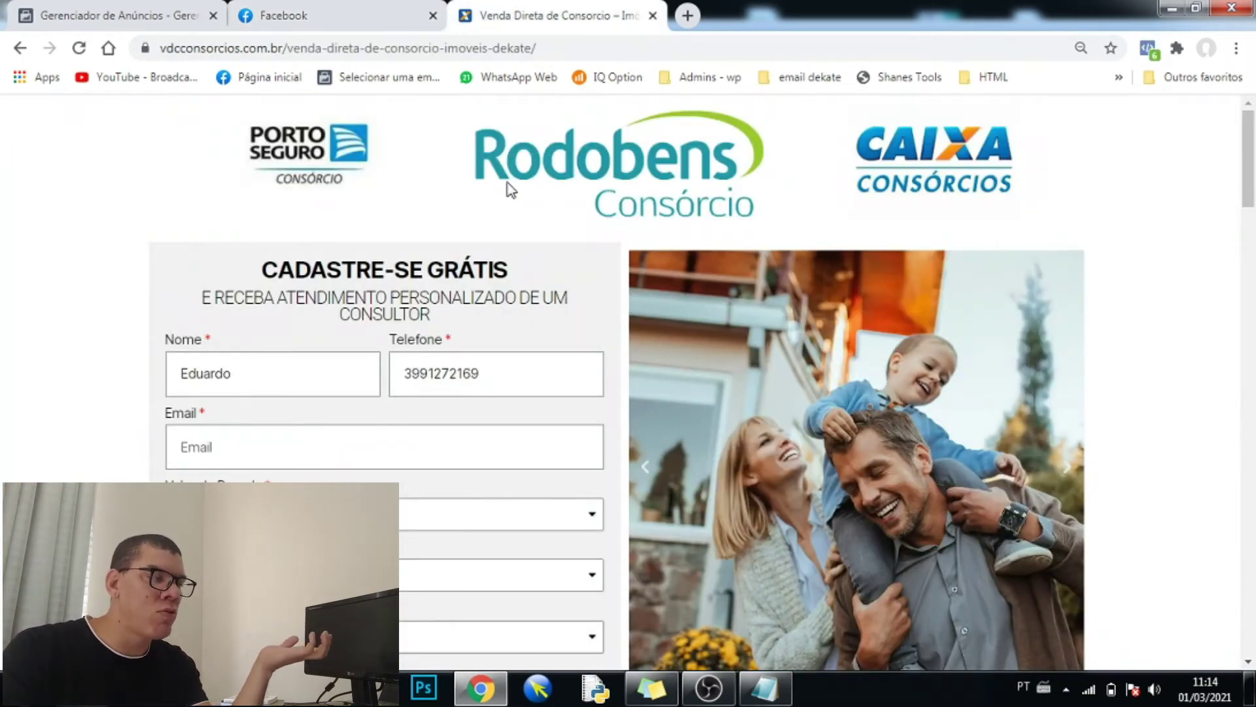
pyautogui.scroll(-3, 479, 317)
pyautogui.click(410, 21)
pyautogui.scroll(-3, 557, 341)
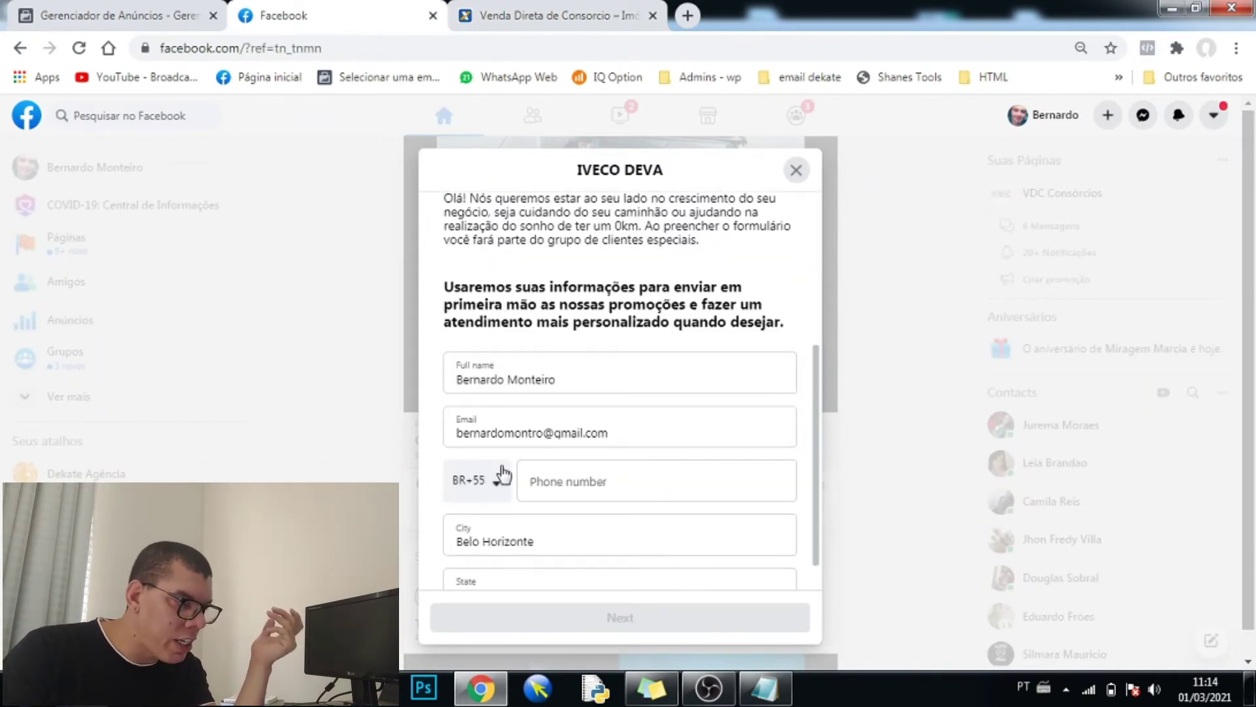
pyautogui.scroll(-1, 504, 475)
pyautogui.scroll(5, 504, 475)
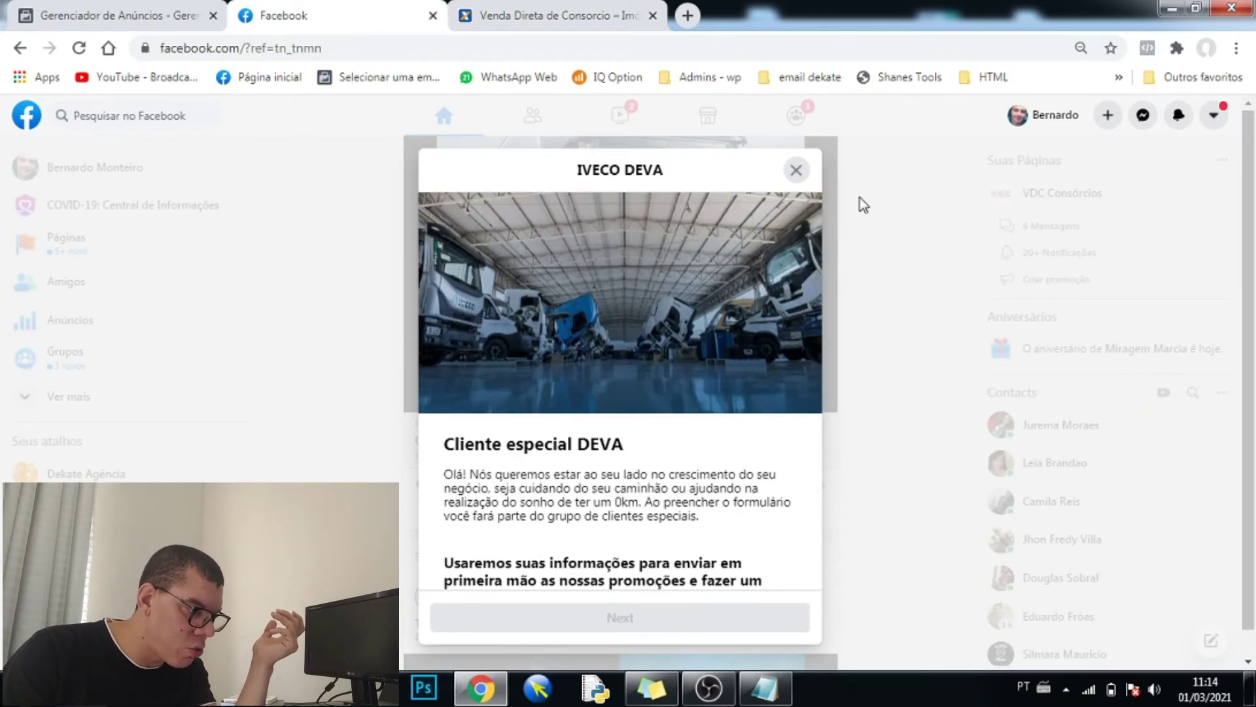
pyautogui.click(796, 170)
pyautogui.scroll(4, 562, 341)
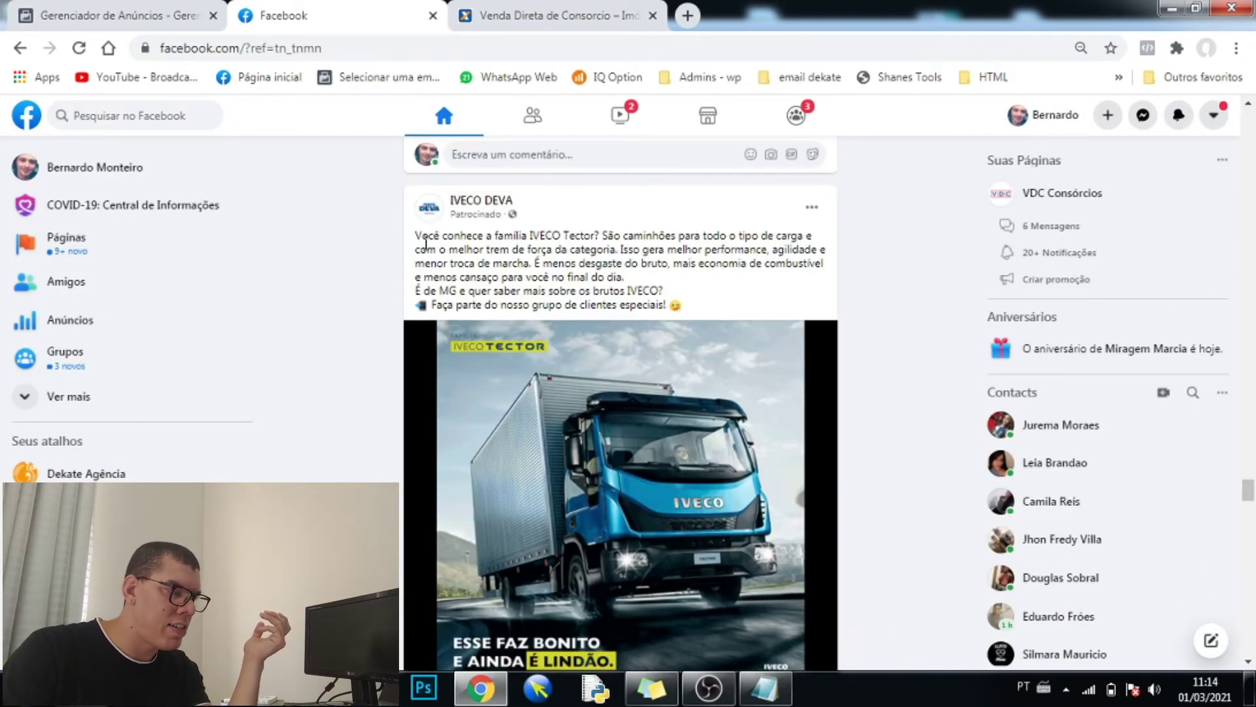
# - Highlight 'de força da categoria.' and the caption line asking about MG in the IVECO post
pyautogui.scroll(-4, 715, 477)
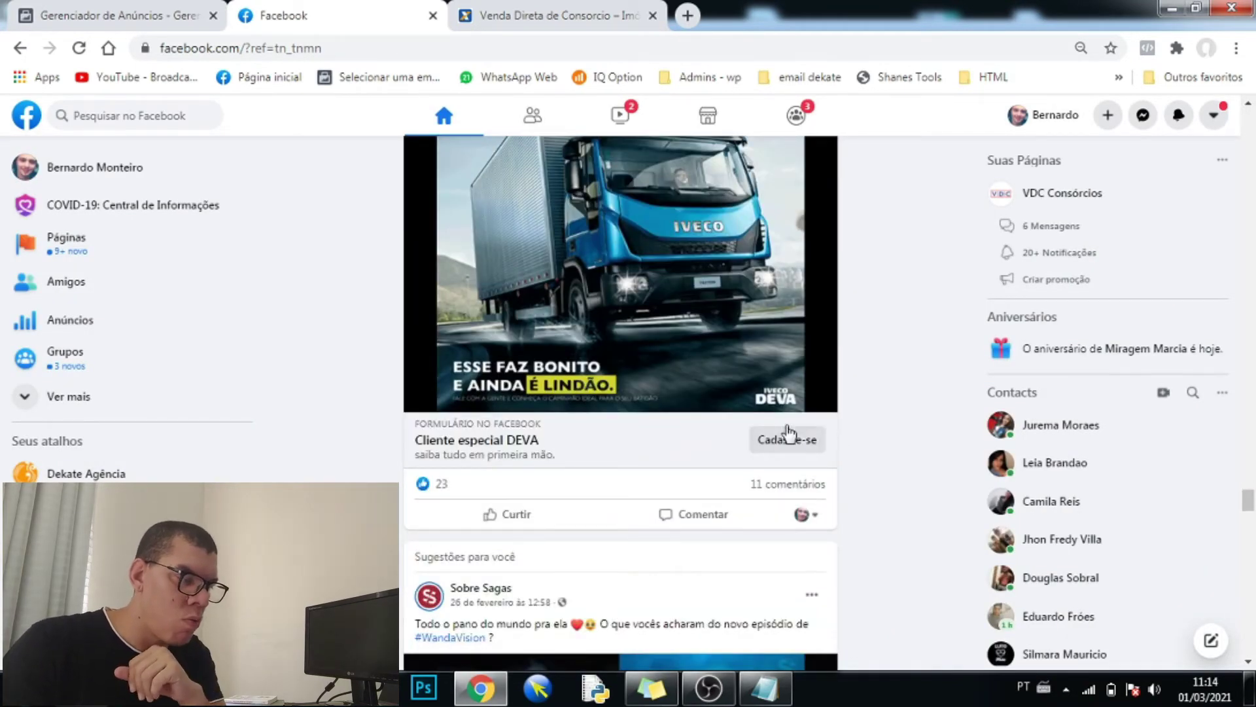
pyautogui.scroll(4, 719, 433)
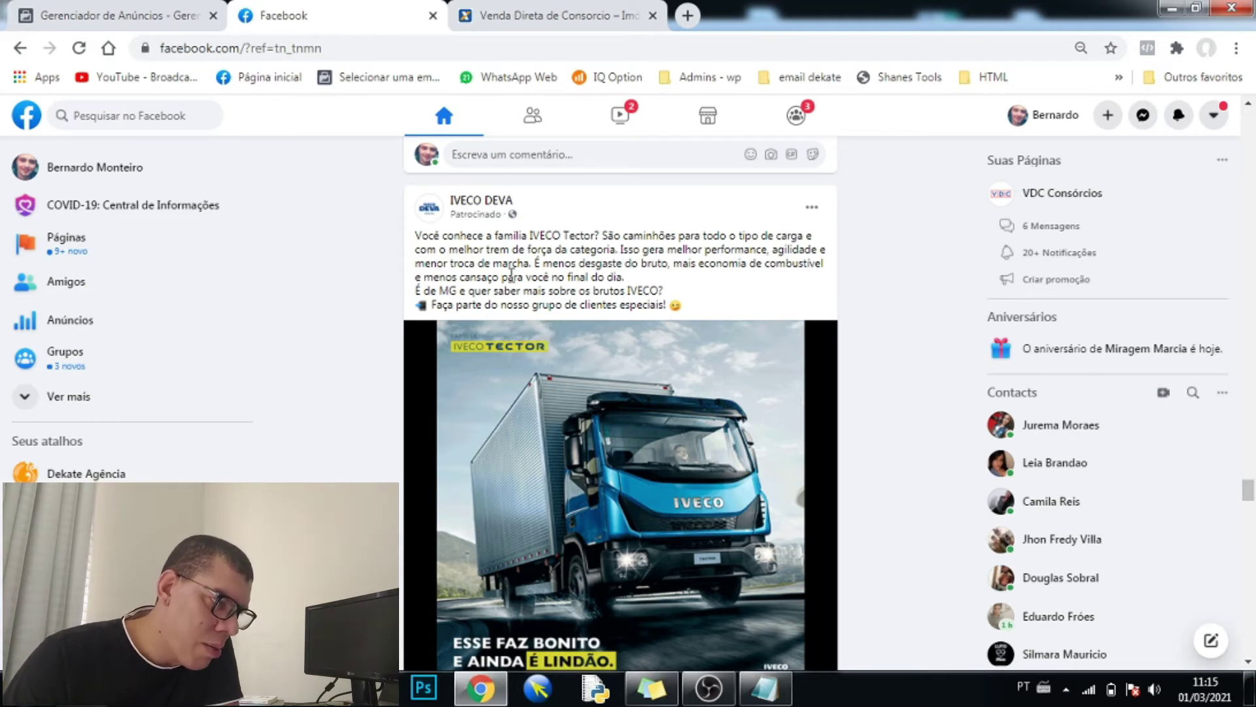
pyautogui.moveTo(513, 249); pyautogui.dragTo(621, 239)
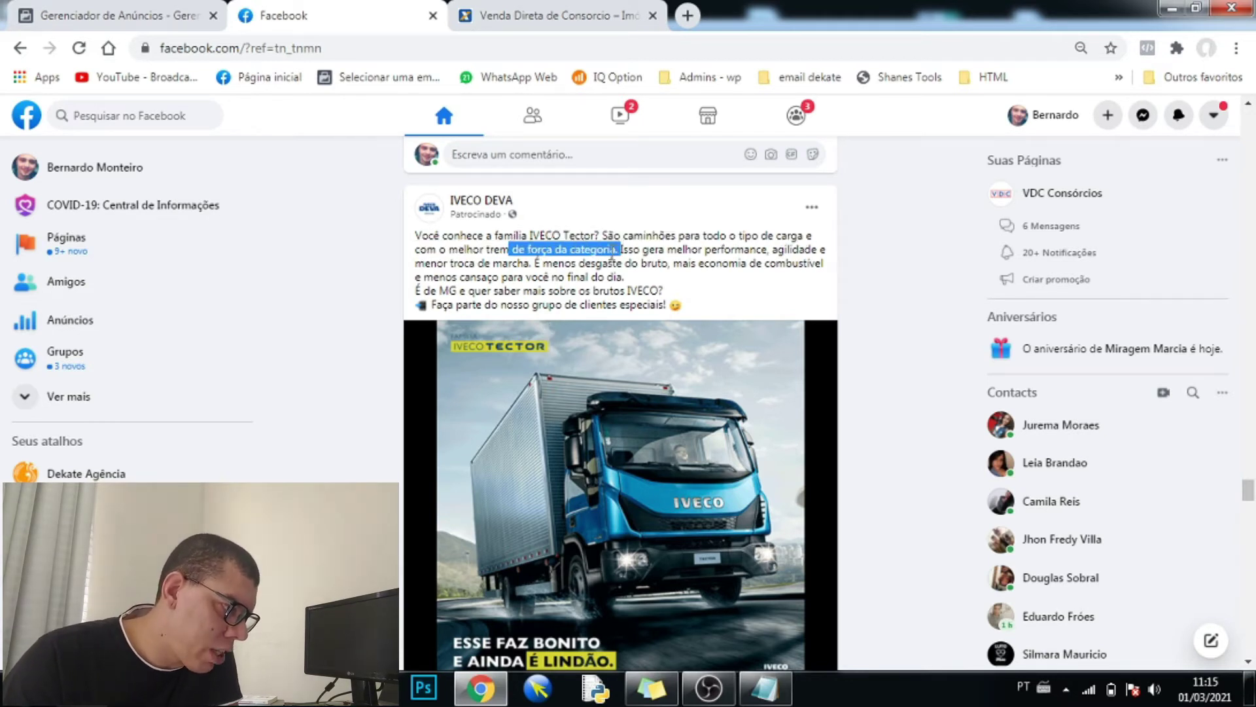
pyautogui.moveTo(419, 290); pyautogui.dragTo(665, 290)
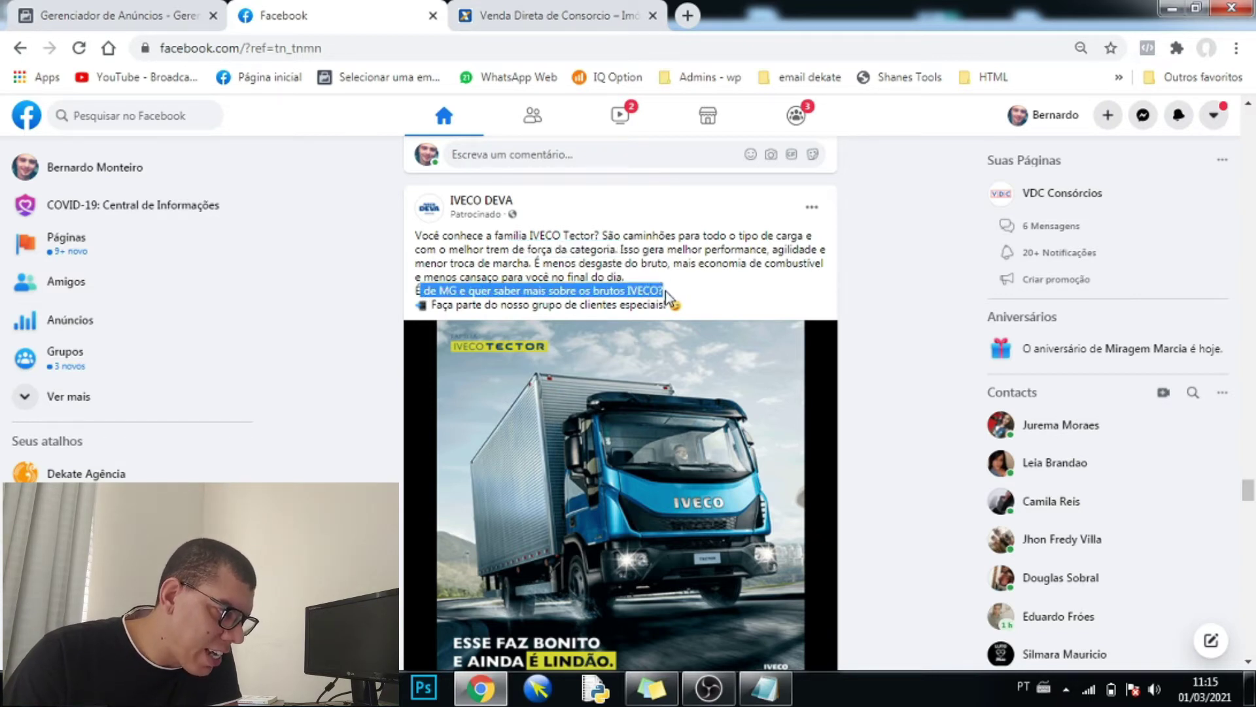
pyautogui.click(528, 269)
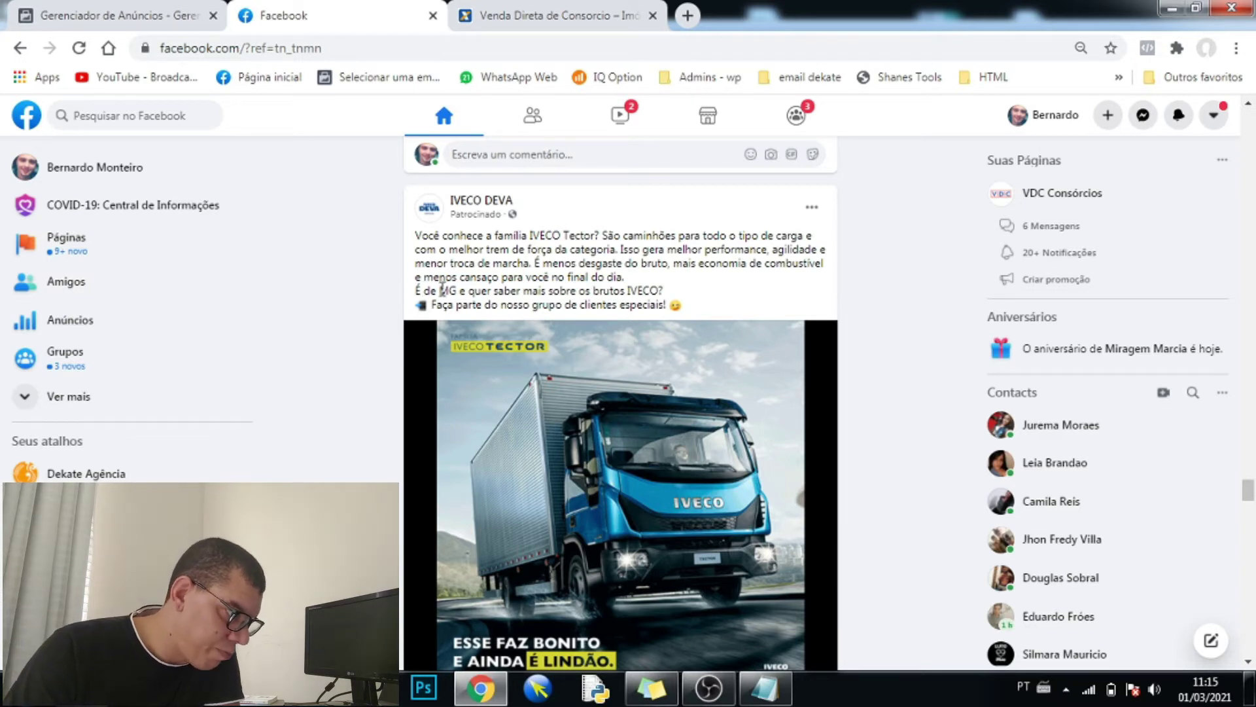
pyautogui.moveTo(441, 290); pyautogui.dragTo(456, 289)
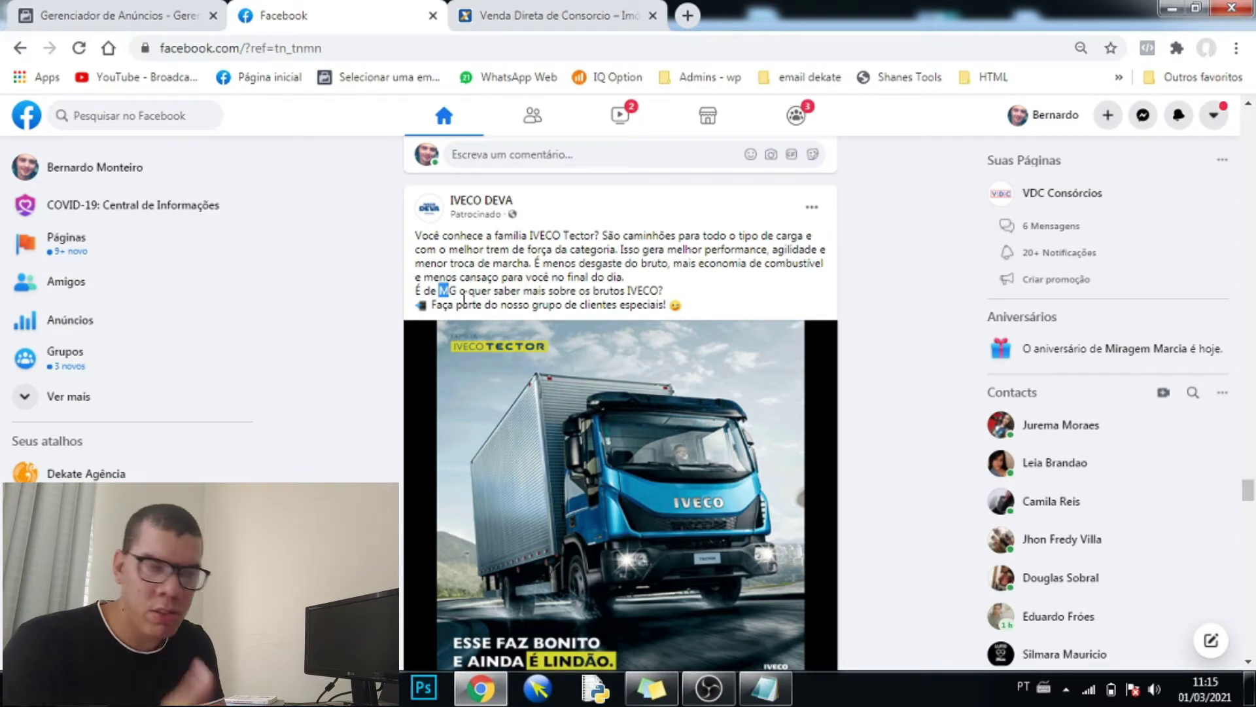
pyautogui.moveTo(460, 295); pyautogui.dragTo(451, 290)
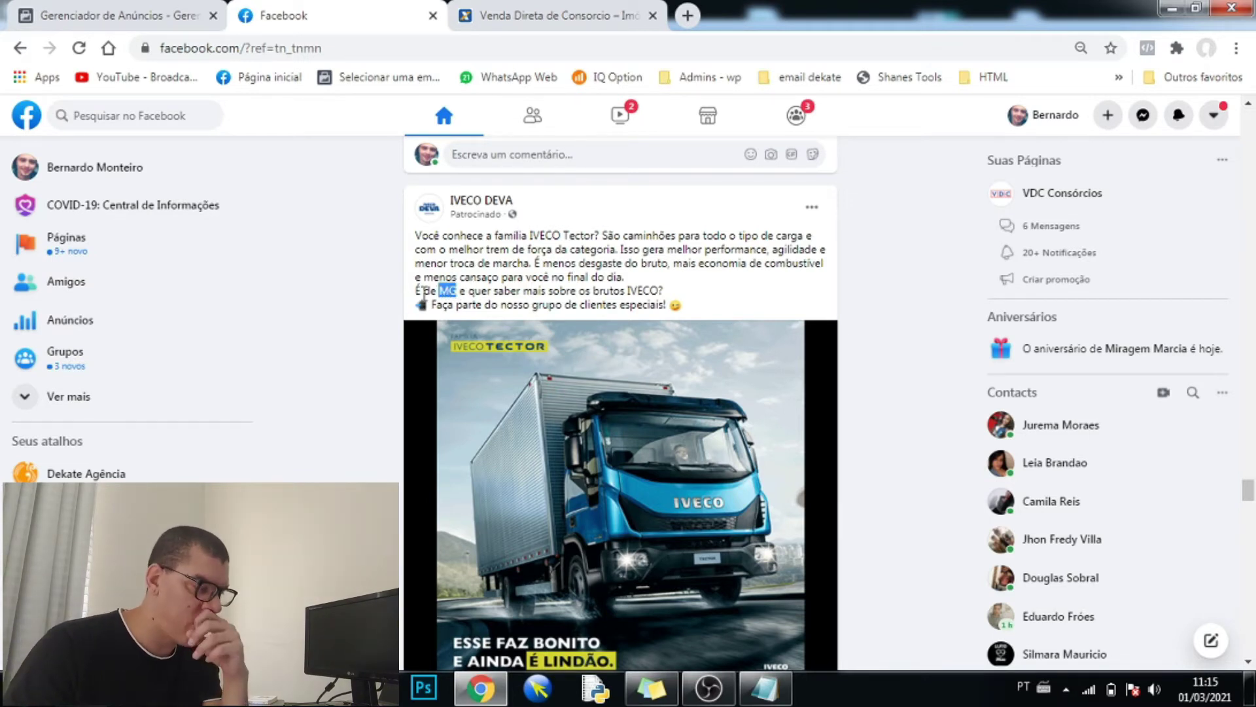
# - Select the whole IVECO DEVA post text, then return to the Ads Manager editor
pyautogui.scroll(-2, 442, 303)
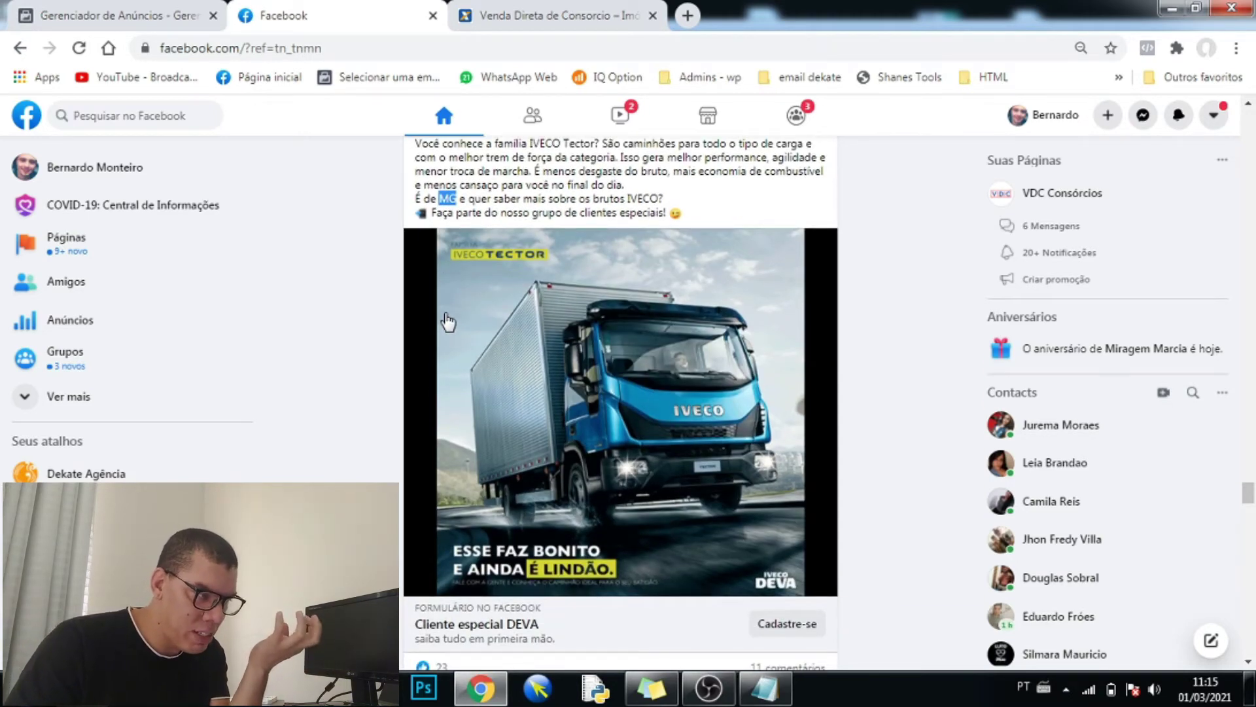
pyautogui.click(440, 198)
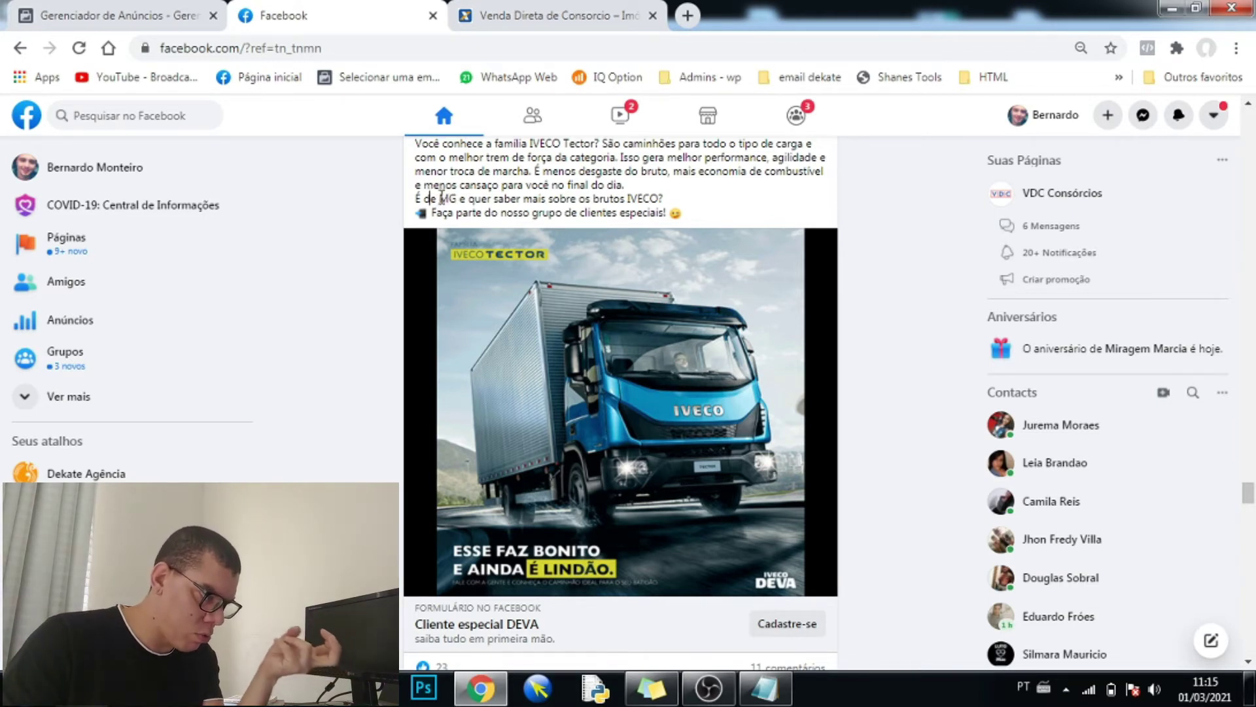
pyautogui.moveTo(438, 198); pyautogui.dragTo(458, 197)
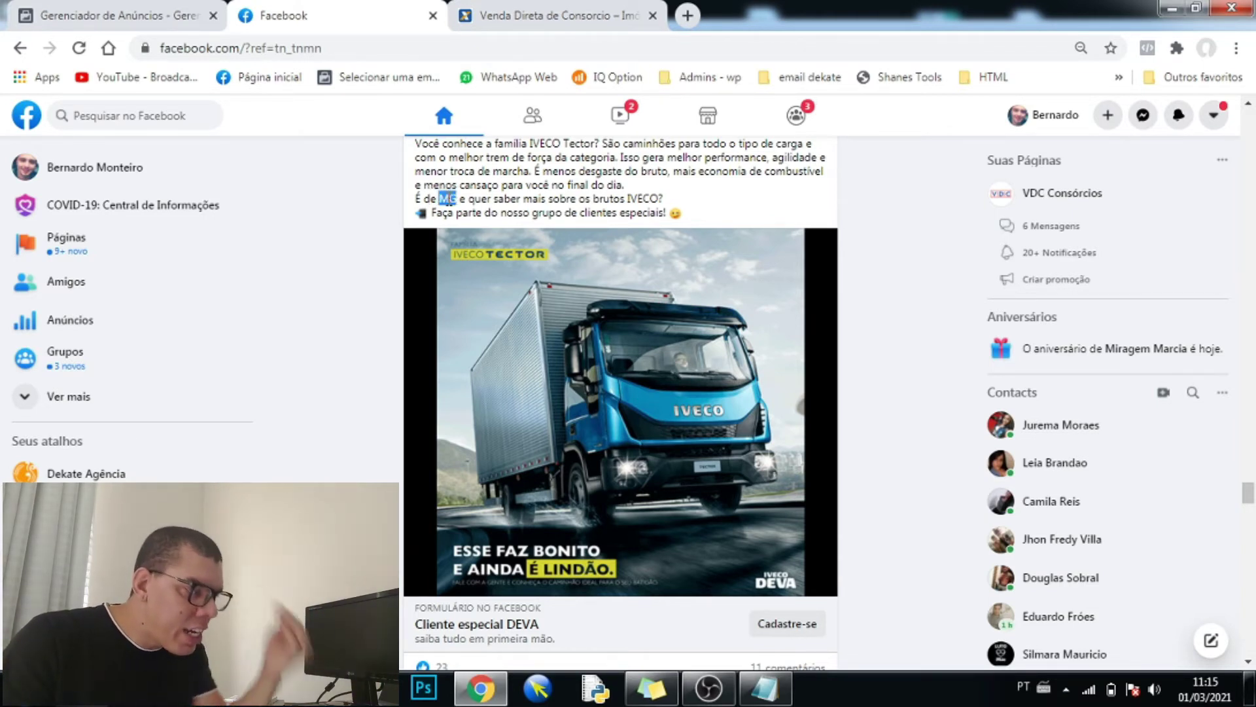
pyautogui.click(460, 198)
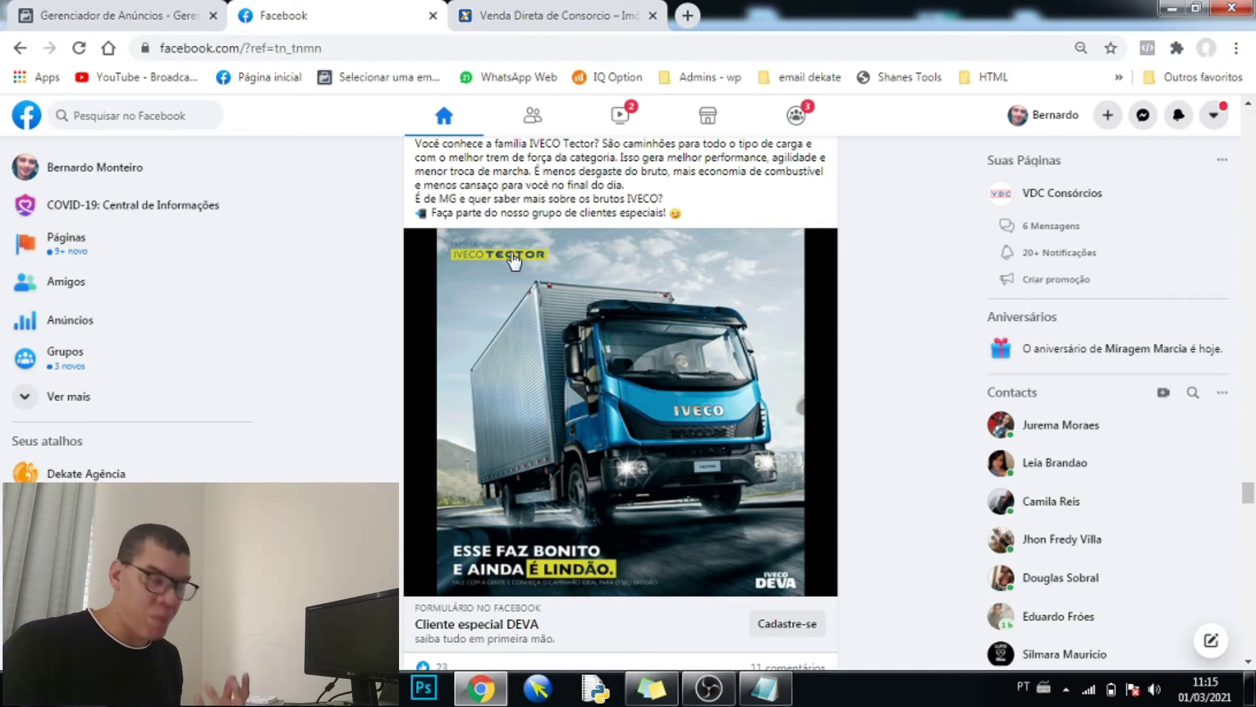
pyautogui.scroll(1, 502, 275)
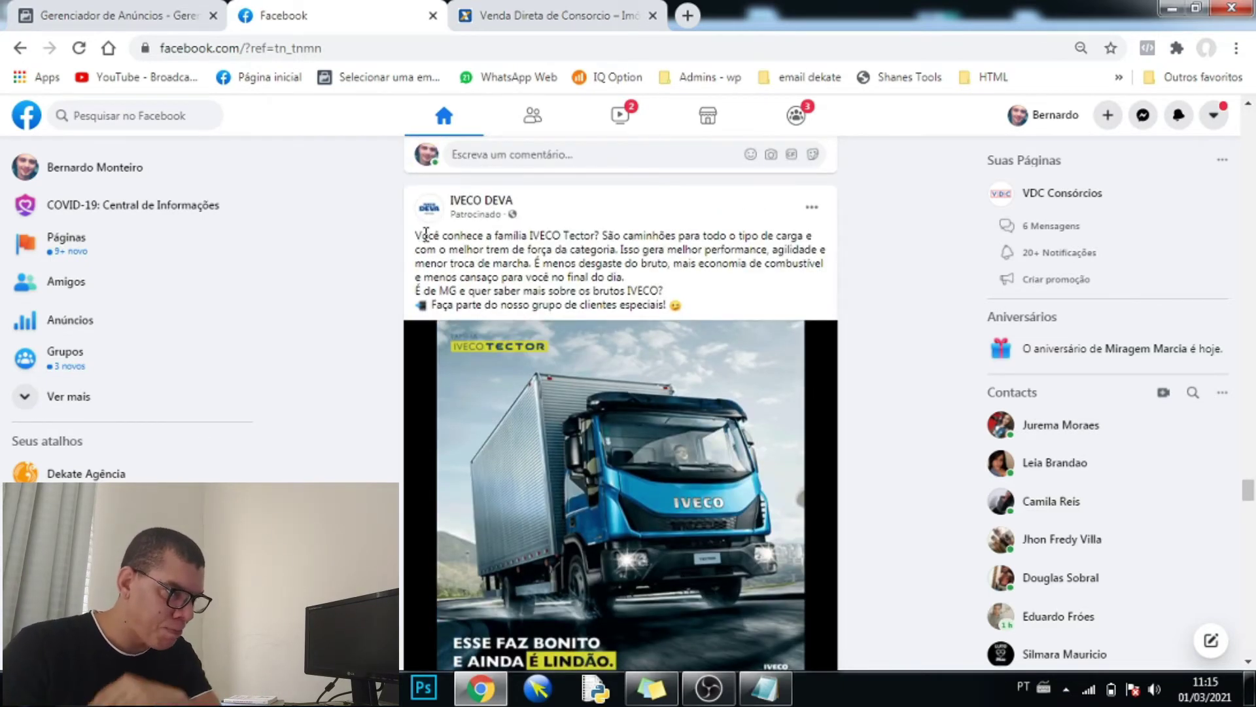
pyautogui.moveTo(411, 237); pyautogui.dragTo(713, 309)
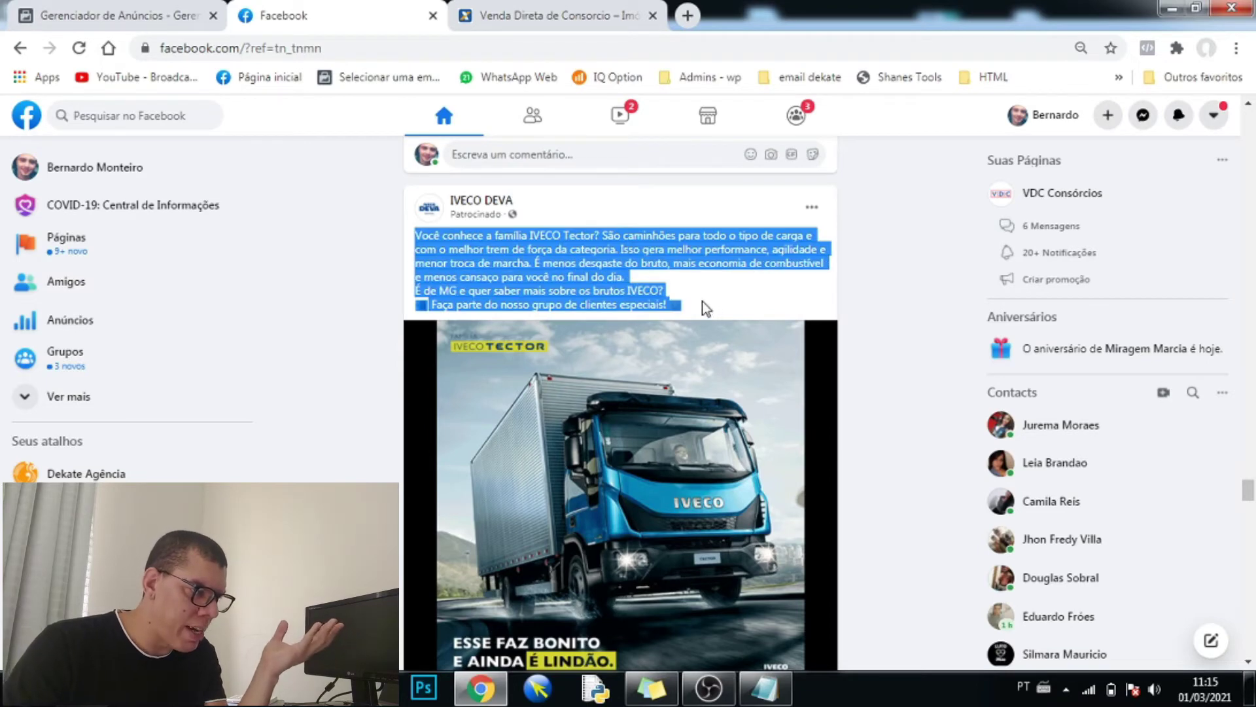
pyautogui.click(227, 10)
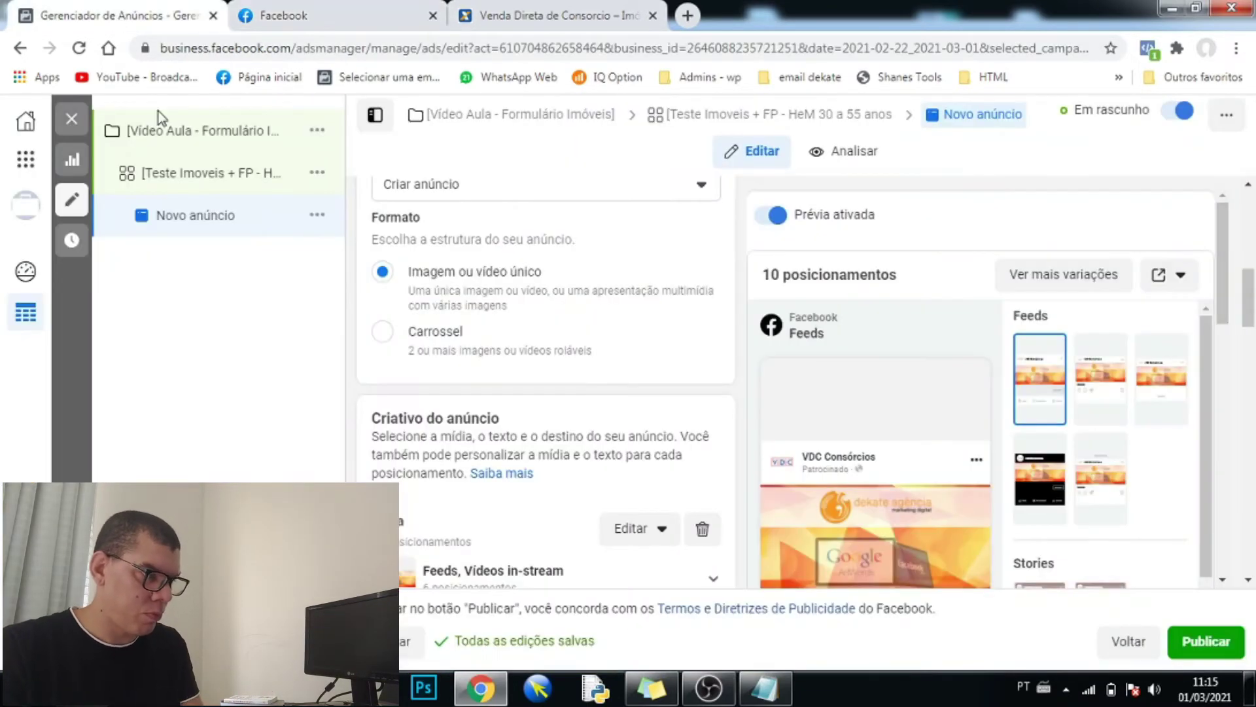
pyautogui.scroll(-3, 481, 366)
pyautogui.scroll(-3, 462, 445)
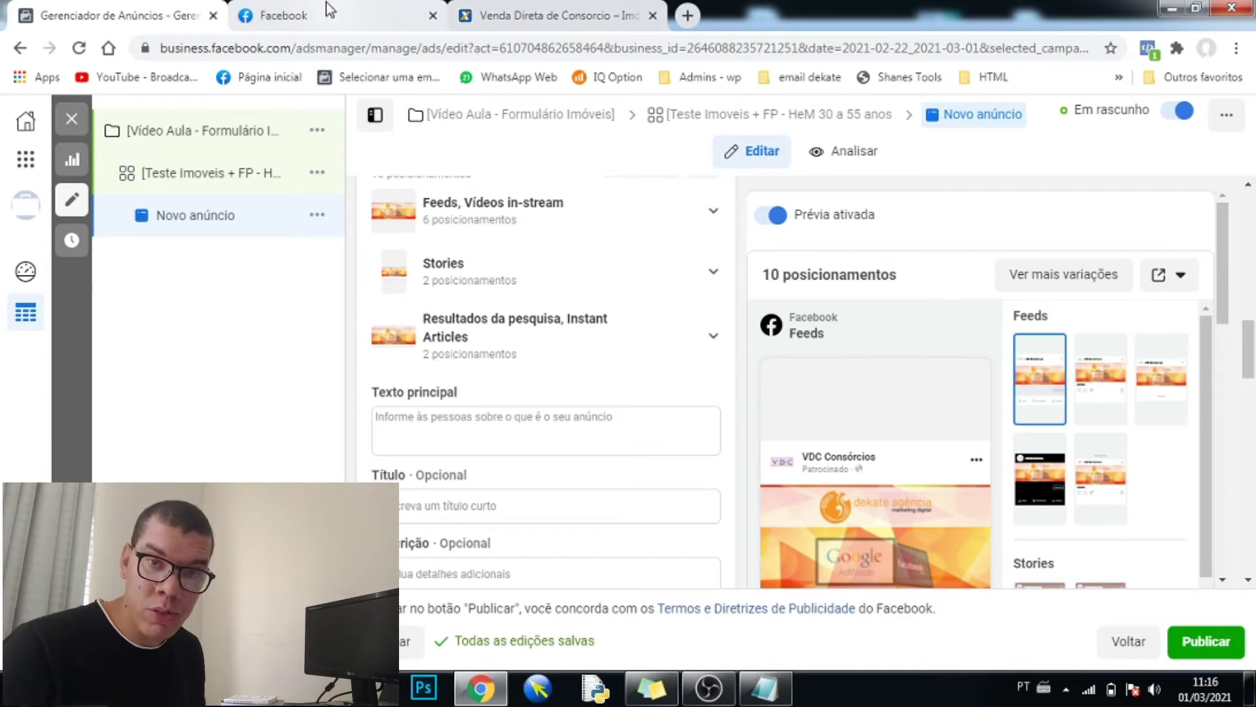
# - Check 'Por que estou vendo esse anúncio?' for the IVECO DEVA ad in the Facebook feed
pyautogui.click(284, 15)
pyautogui.scroll(2, 657, 386)
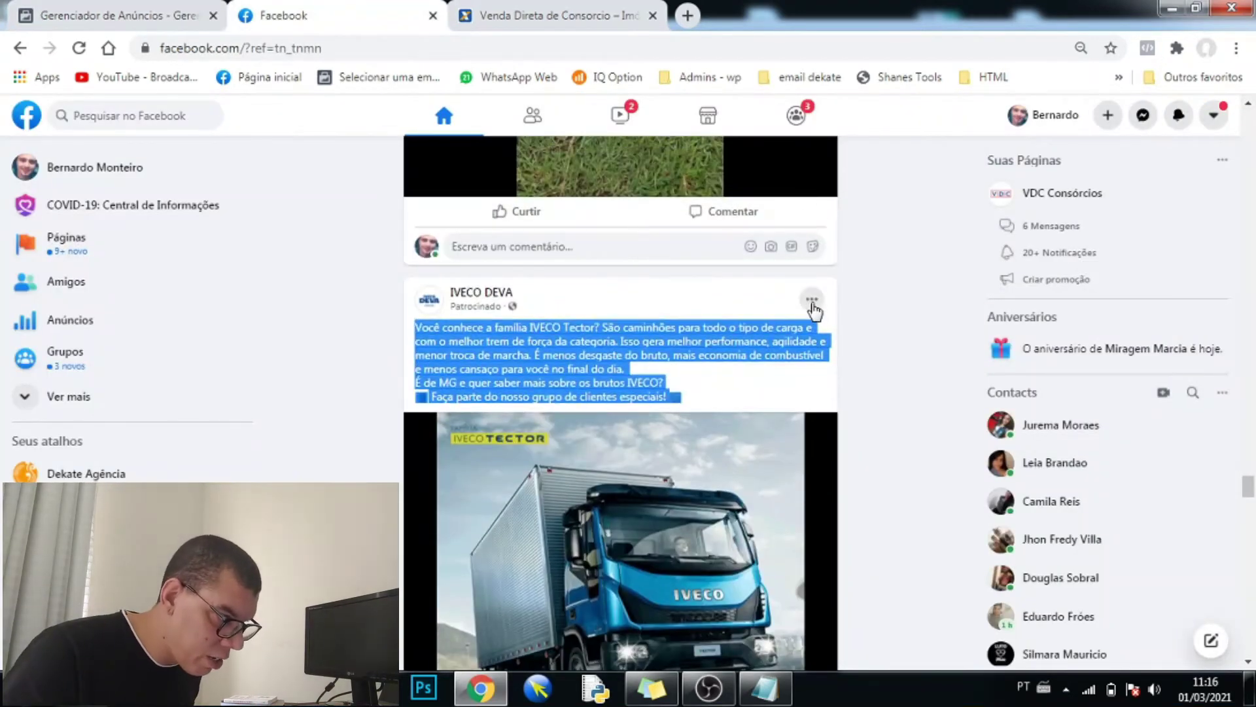
pyautogui.click(812, 301)
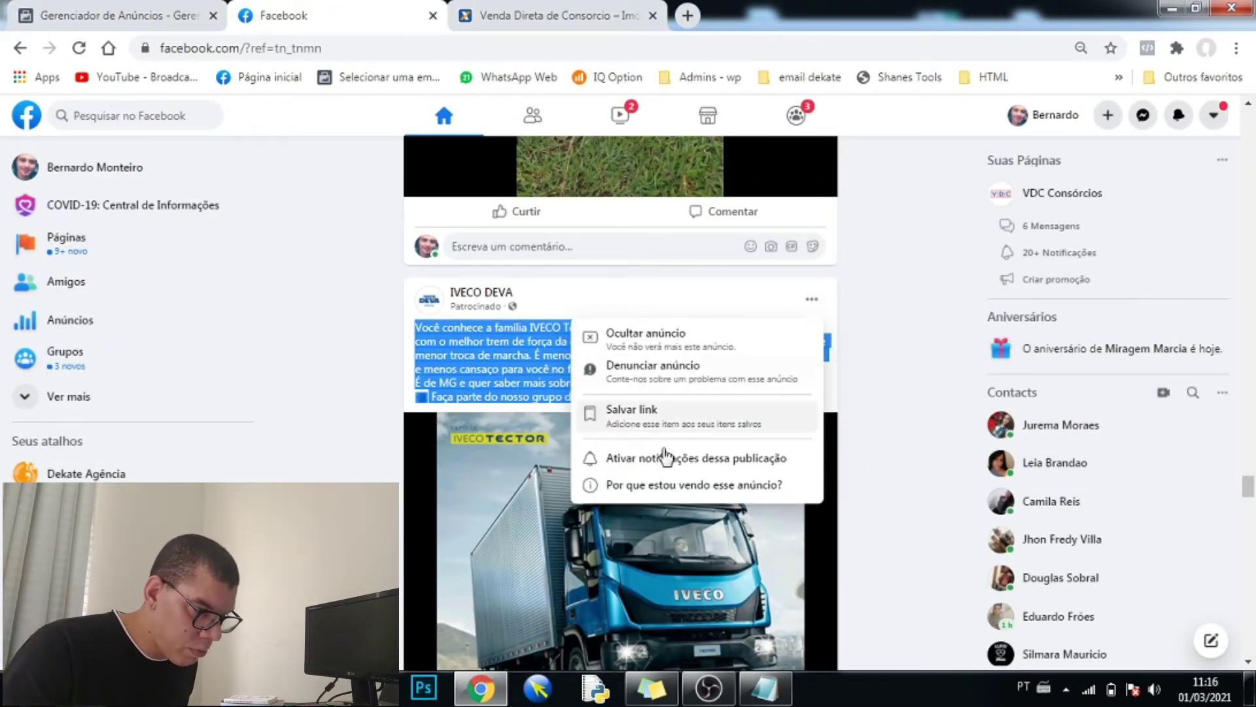
pyautogui.click(661, 485)
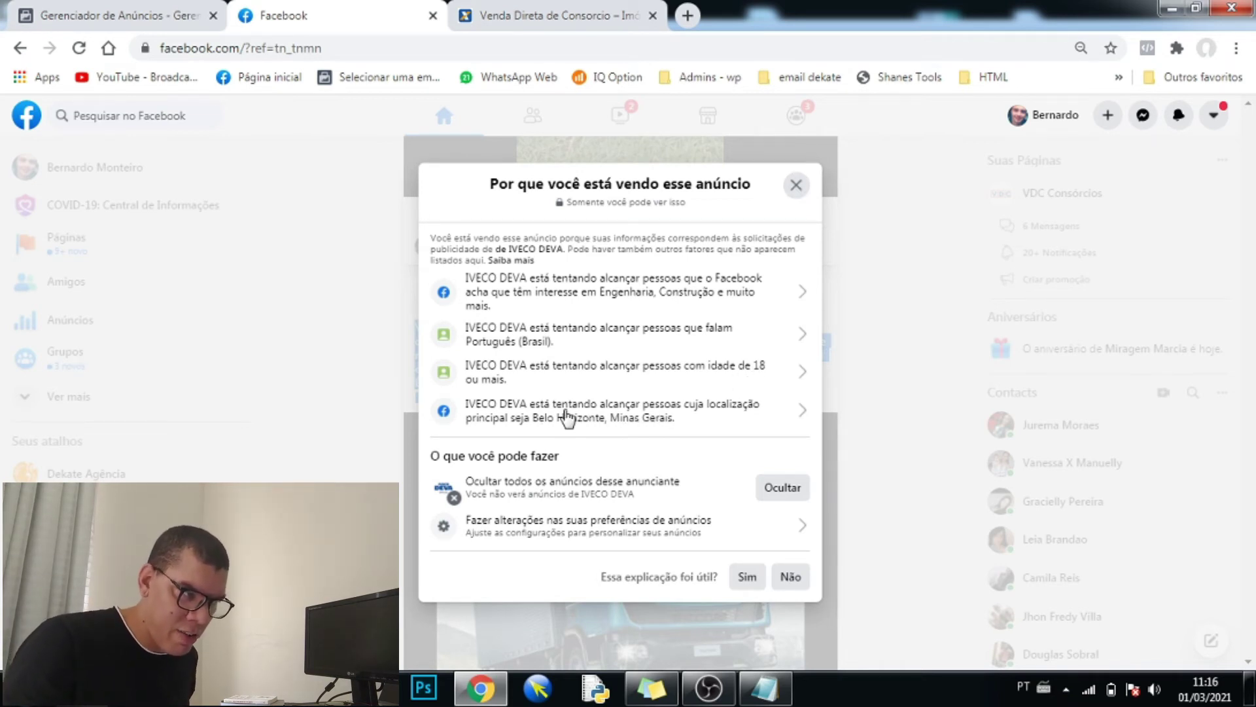
pyautogui.press('Escape')
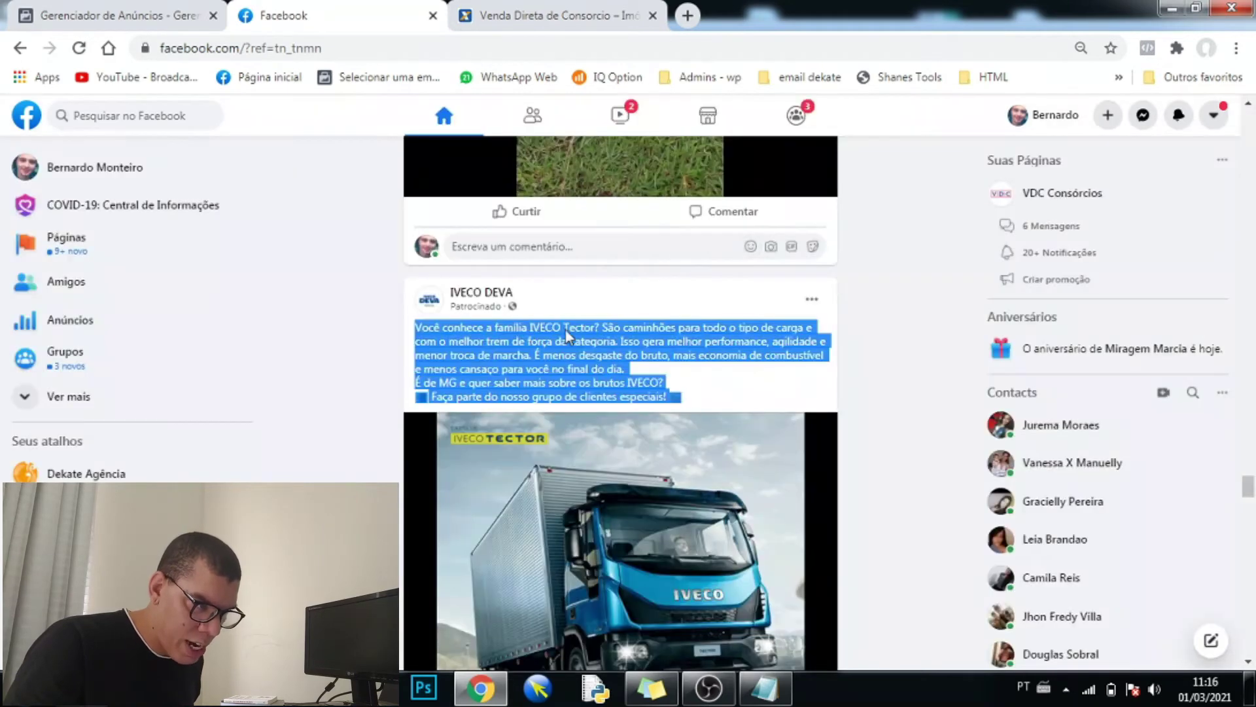
# - Clear the post highlight and bring up the Venda Direta de Consórcio landing page
pyautogui.scroll(-3, 693, 449)
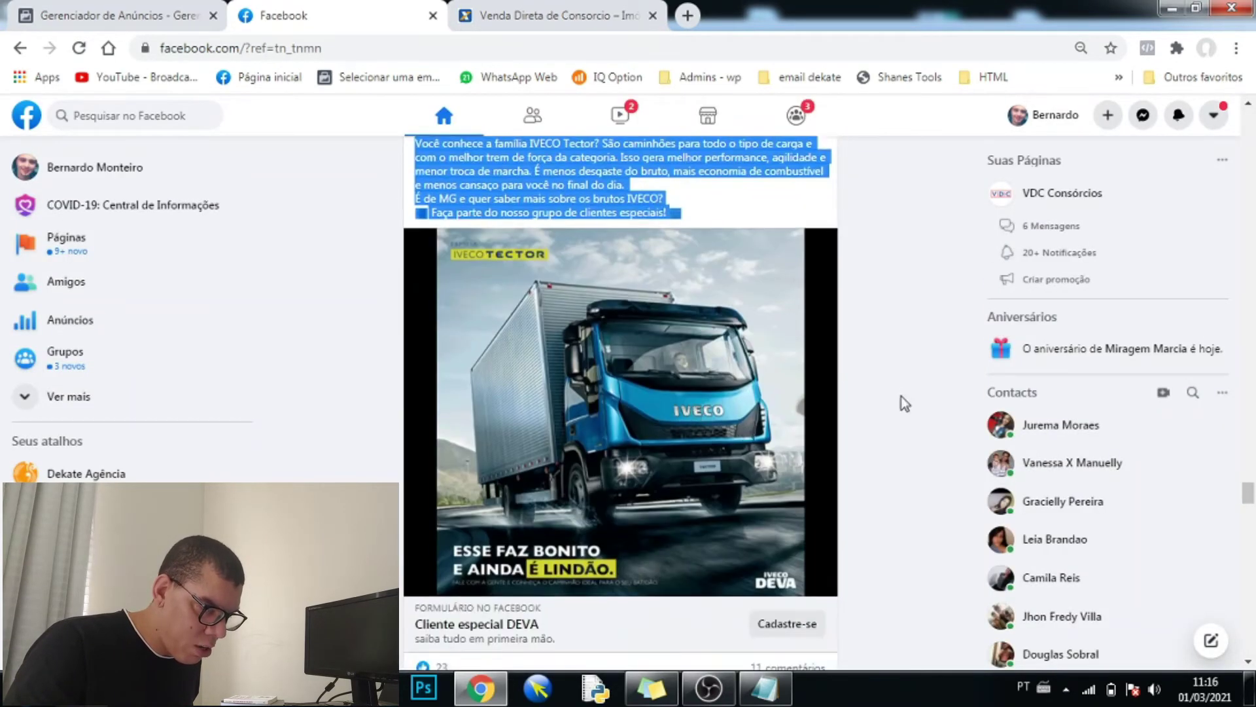
pyautogui.click(898, 378)
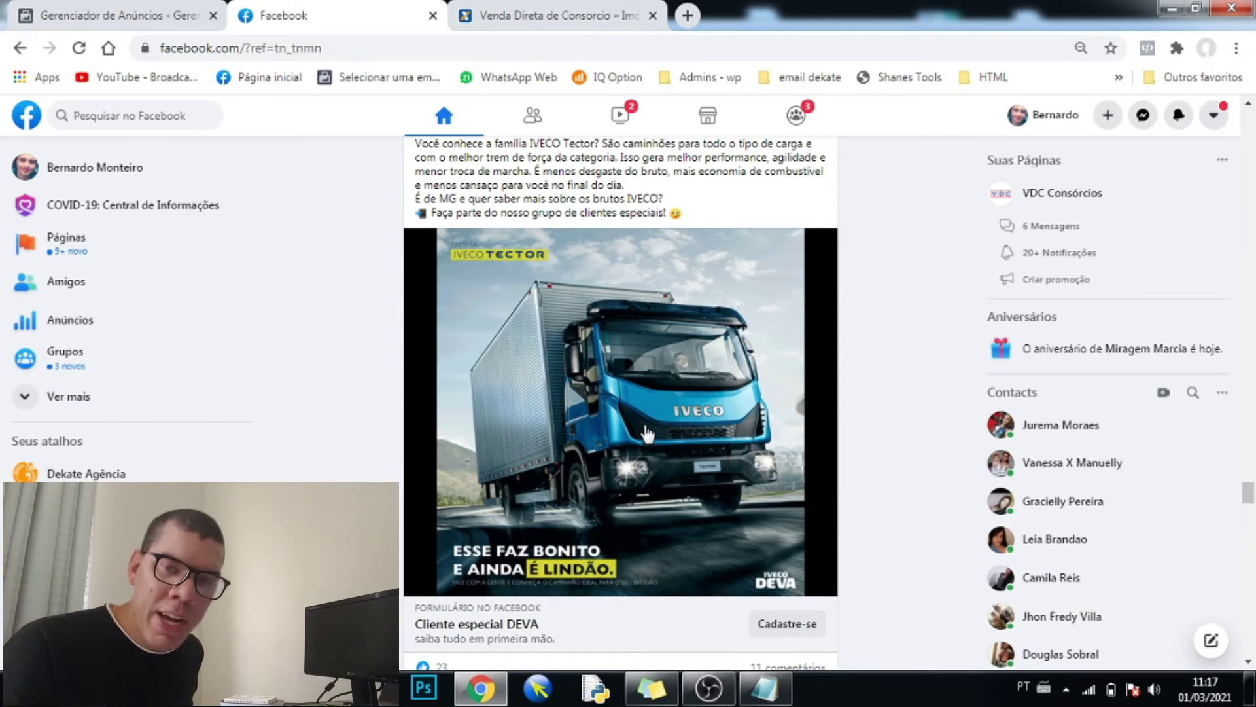
pyautogui.click(537, 16)
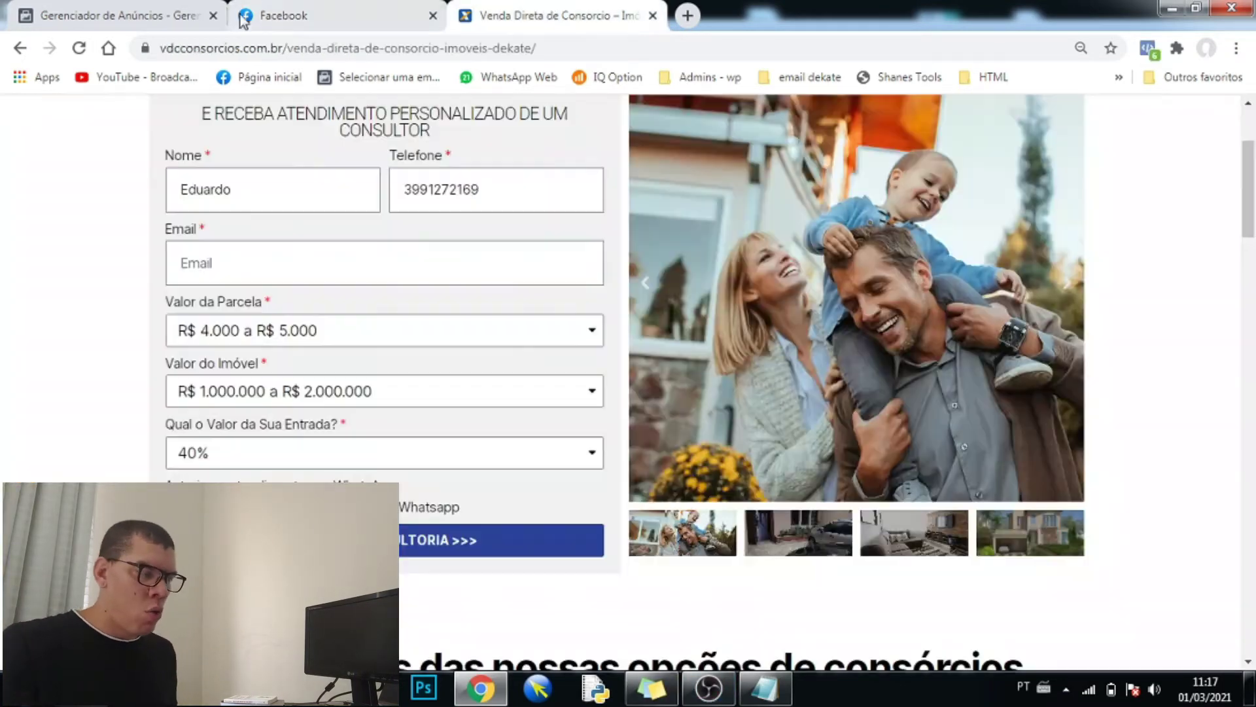
# - Remove all existing media from the ad in the Ads Manager editor
pyautogui.click(167, 14)
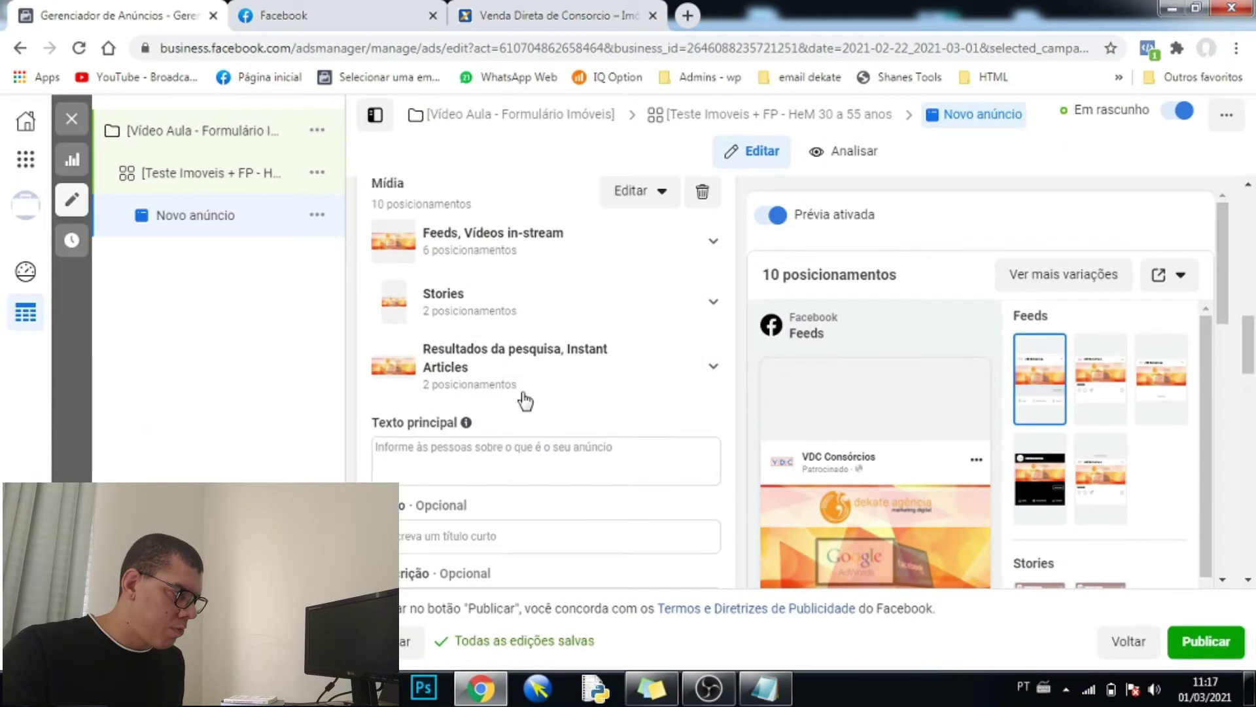
pyautogui.scroll(5, 525, 400)
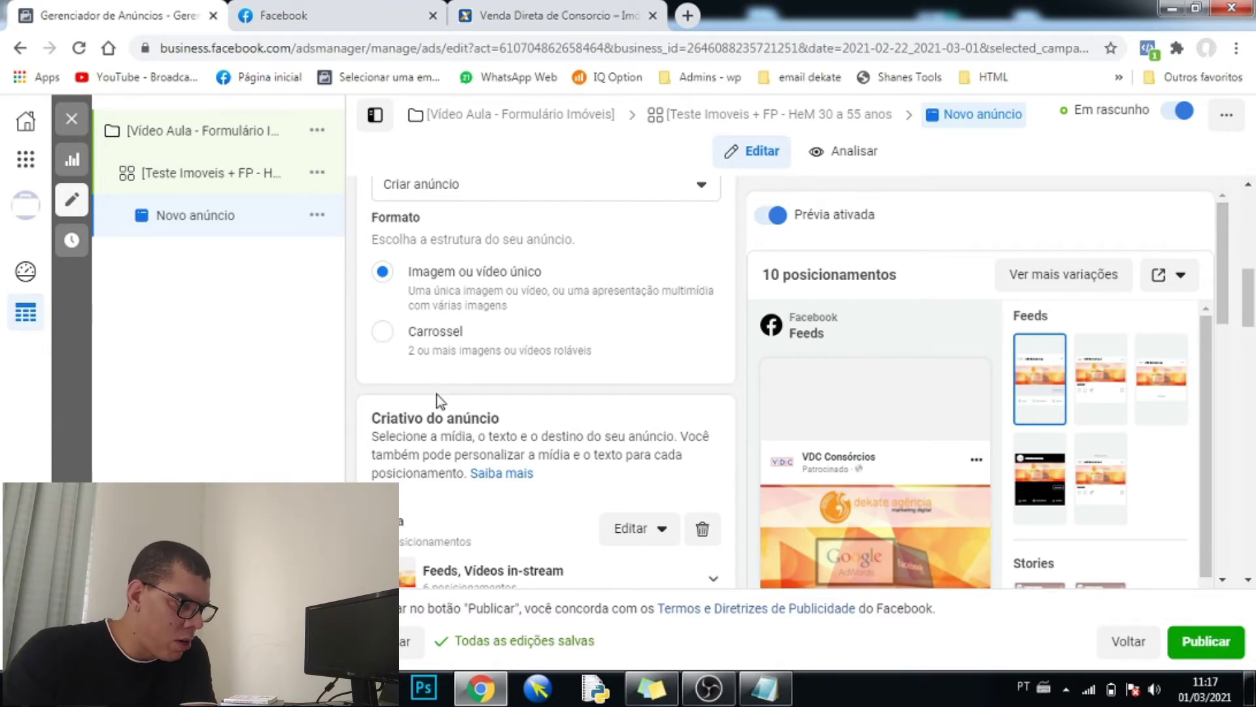
pyautogui.scroll(-1, 437, 401)
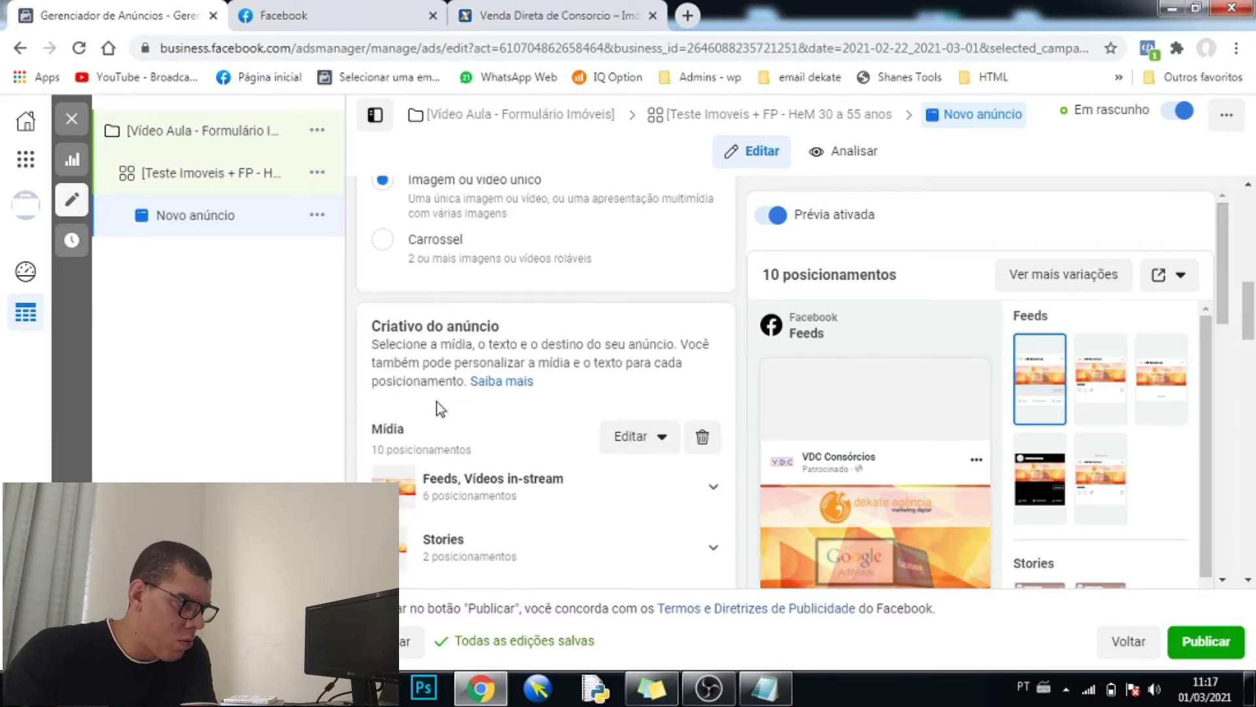
pyautogui.click(702, 437)
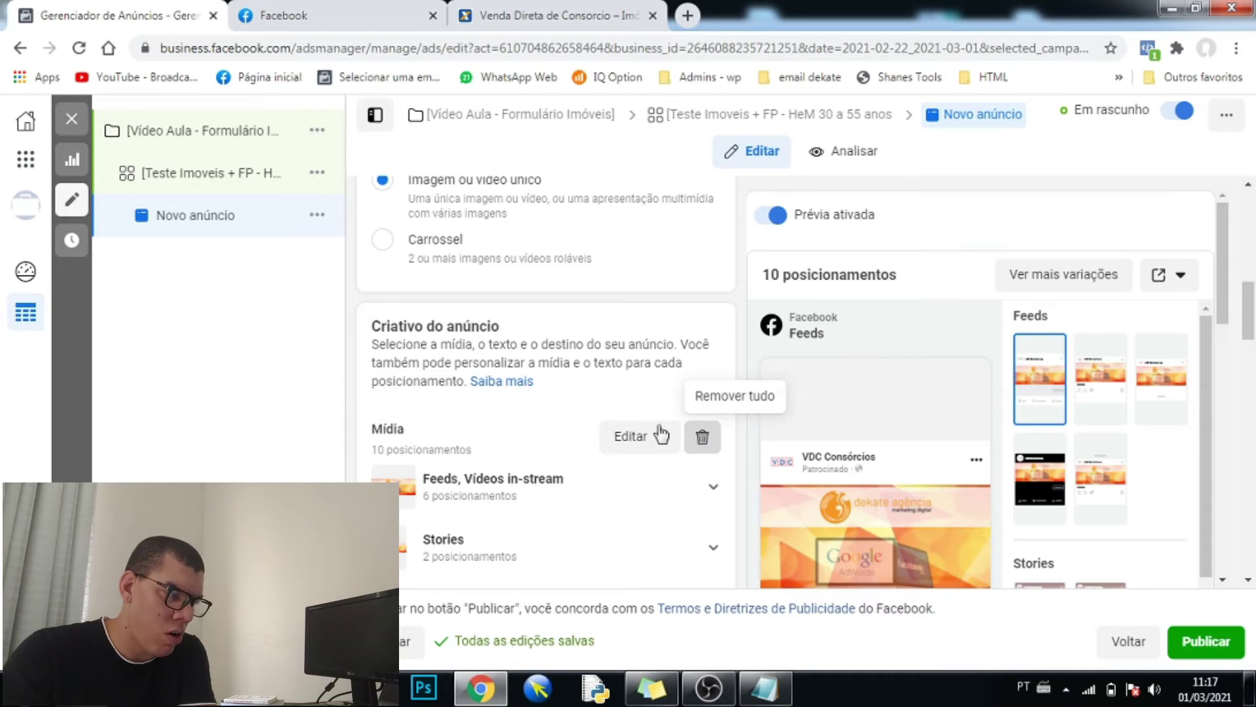
# - Add the living-room image 3.png and review its square, vertical and horizontal crops
pyautogui.click(521, 458)
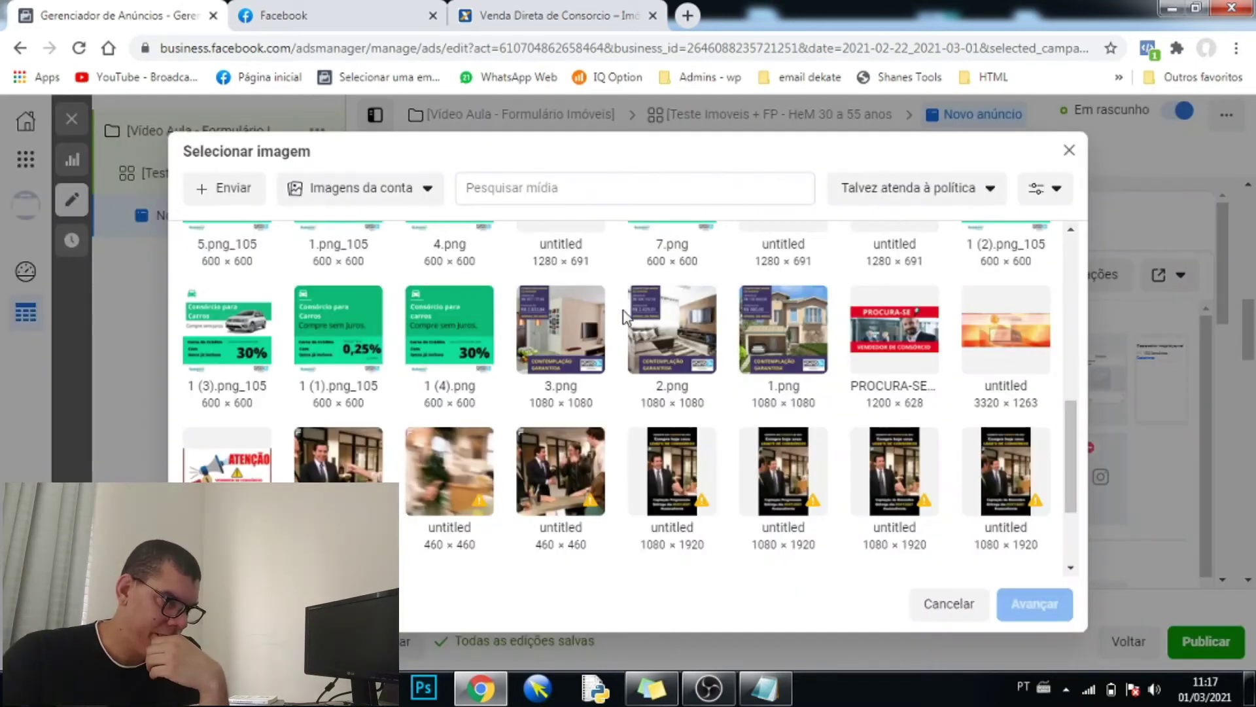
pyautogui.click(555, 355)
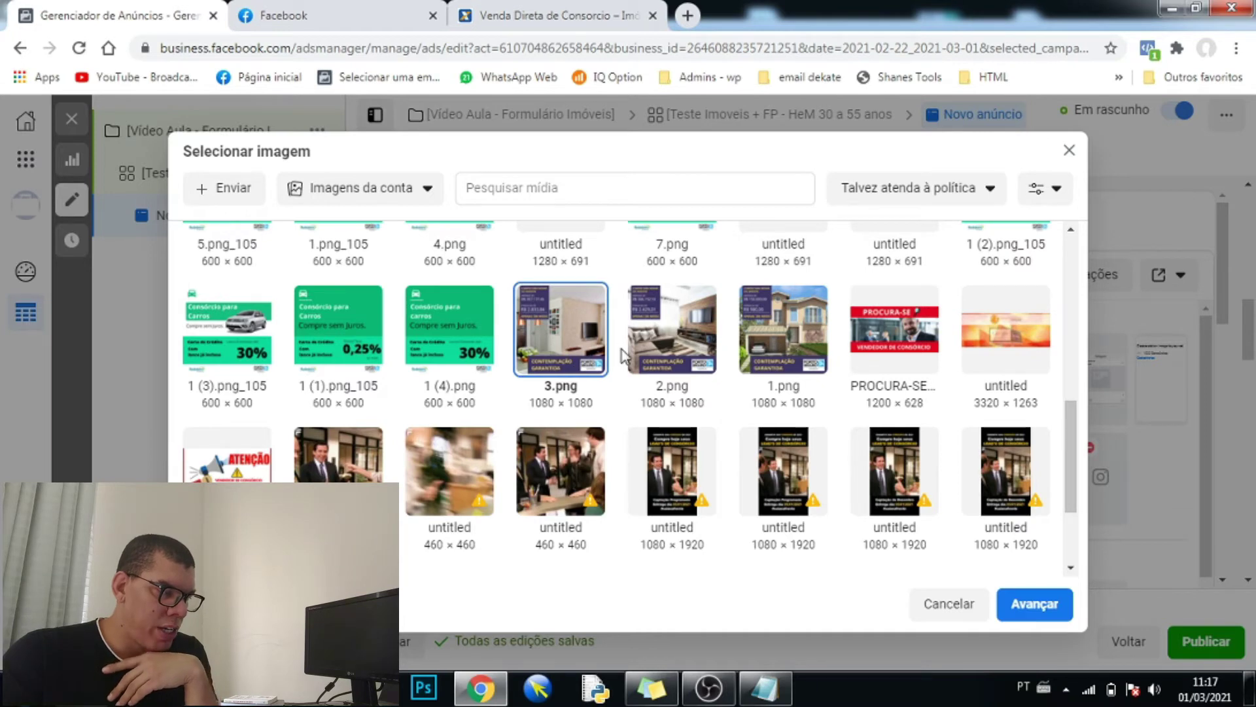
pyautogui.scroll(-2, 623, 360)
pyautogui.scroll(-2, 622, 360)
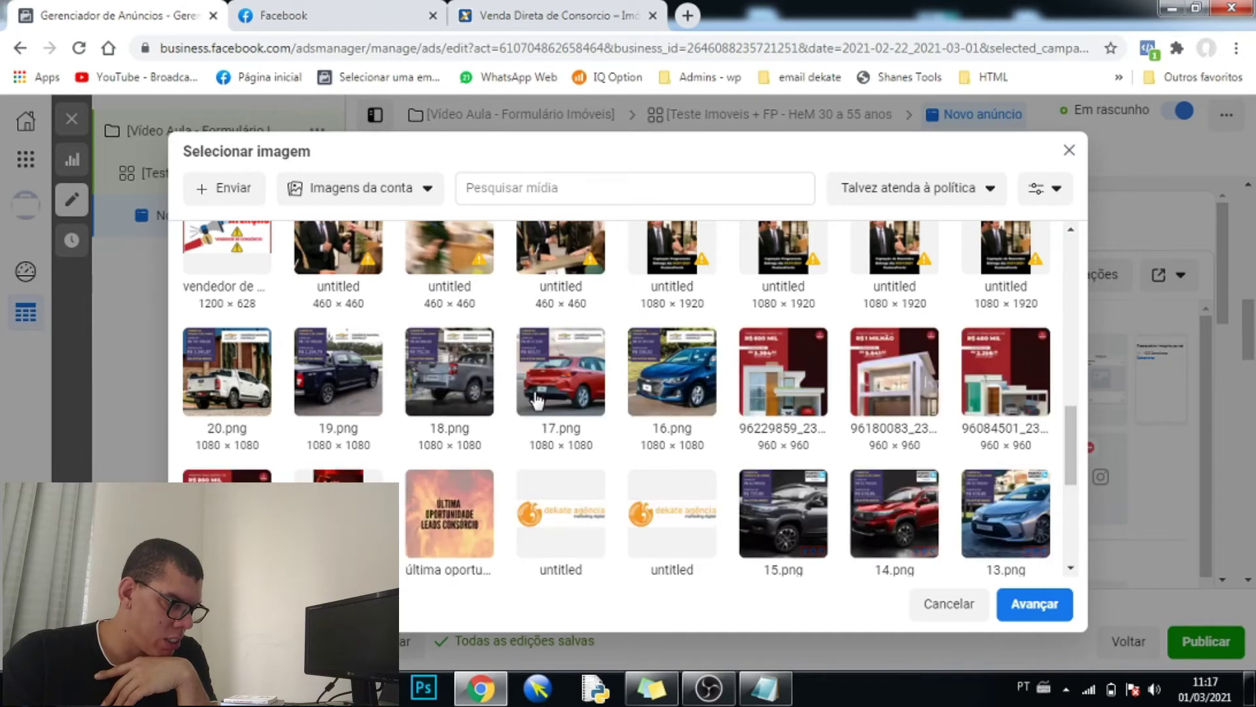
pyautogui.scroll(-3, 540, 402)
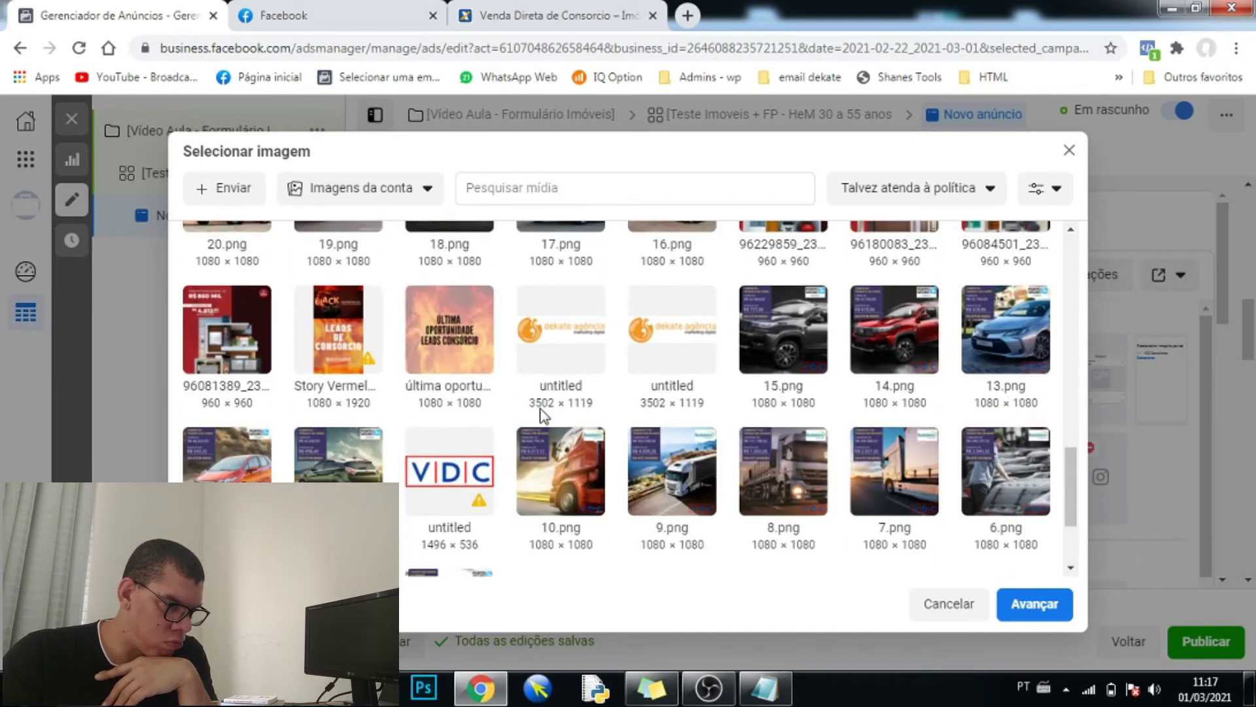
pyautogui.scroll(-3, 541, 426)
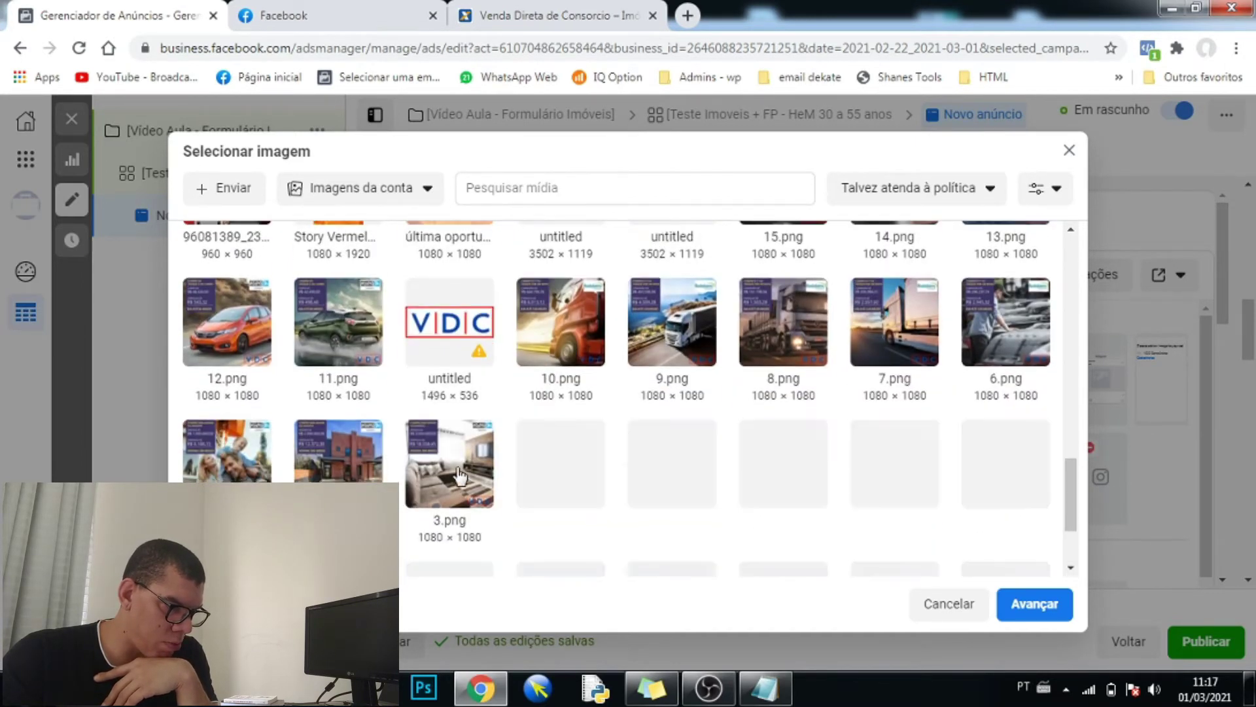
pyautogui.click(452, 467)
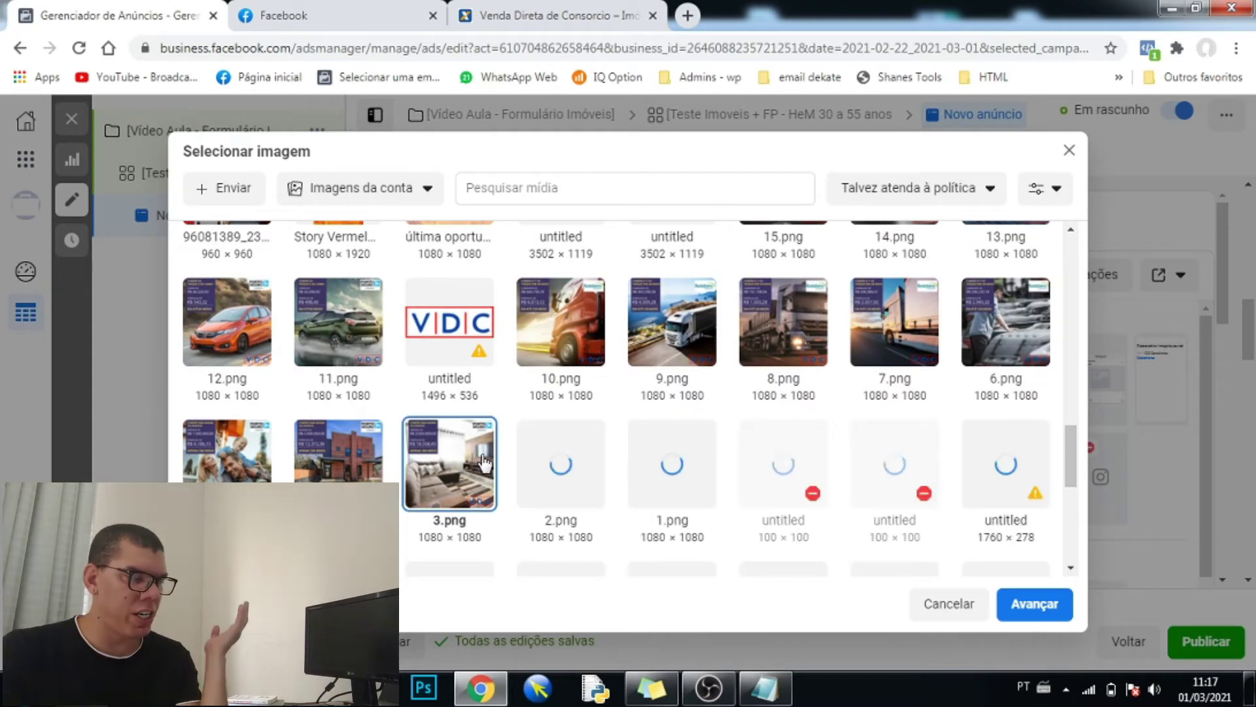
pyautogui.click(1034, 606)
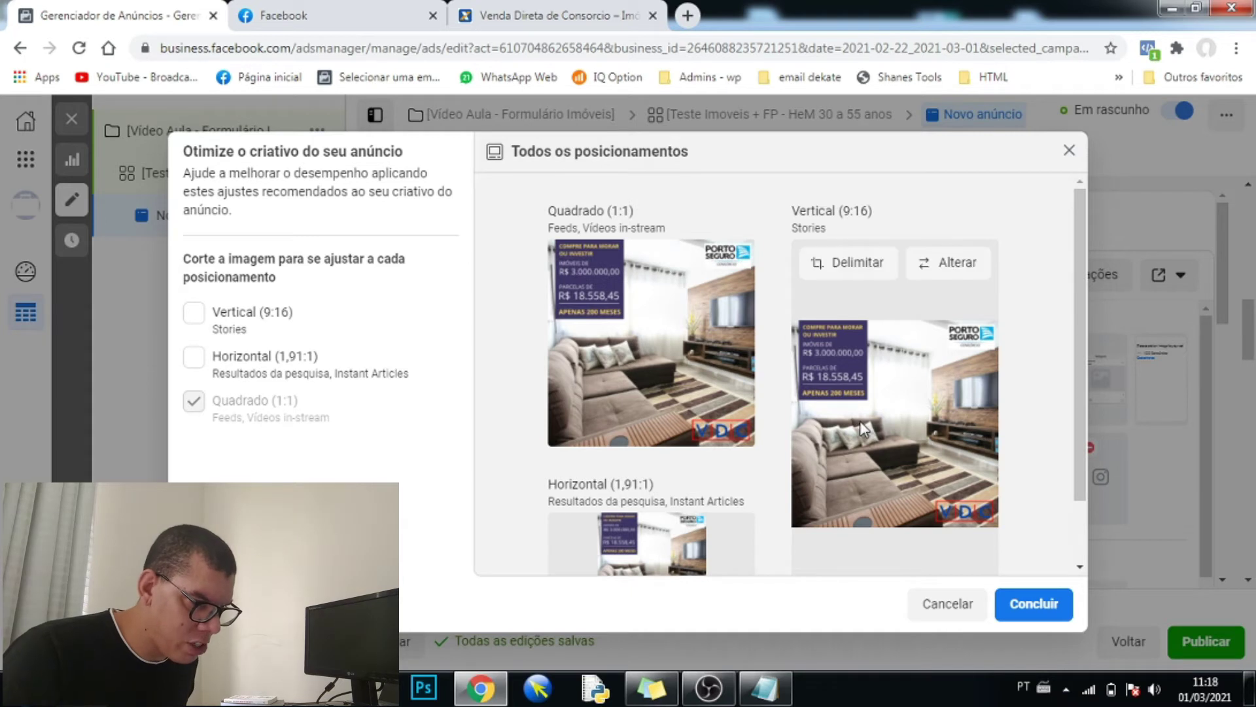
pyautogui.moveTo(727, 378)
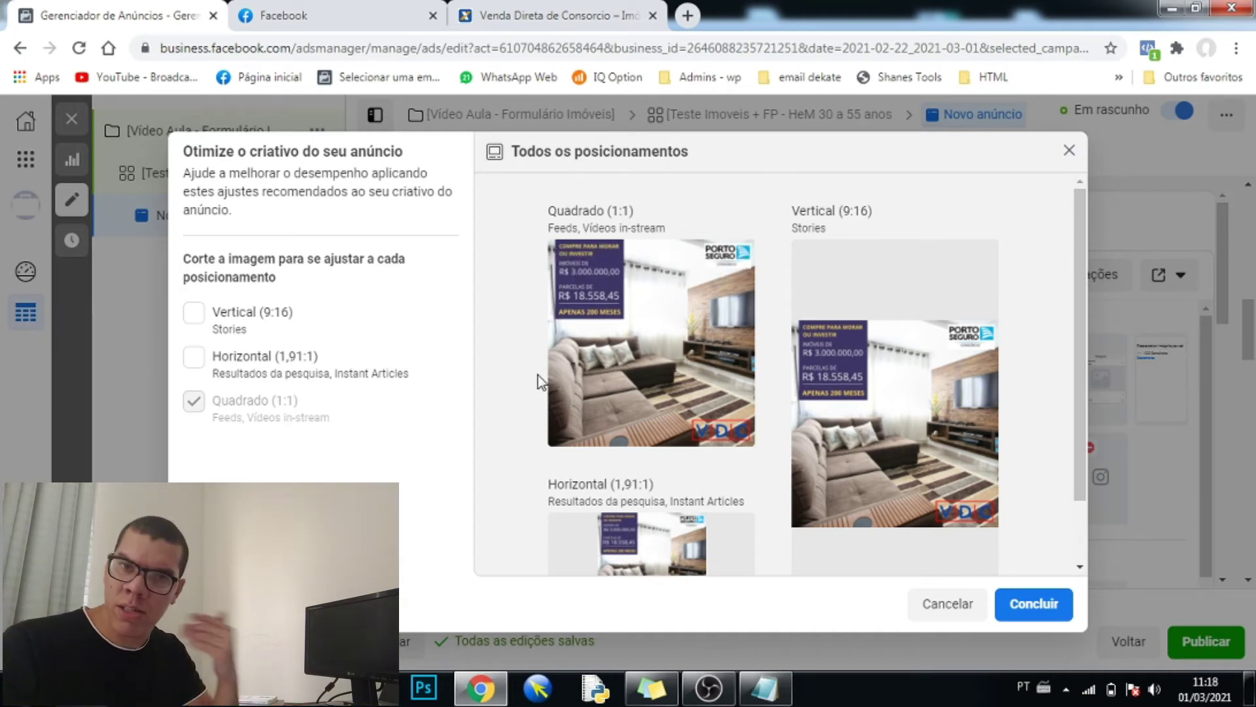
pyautogui.moveTo(621, 337)
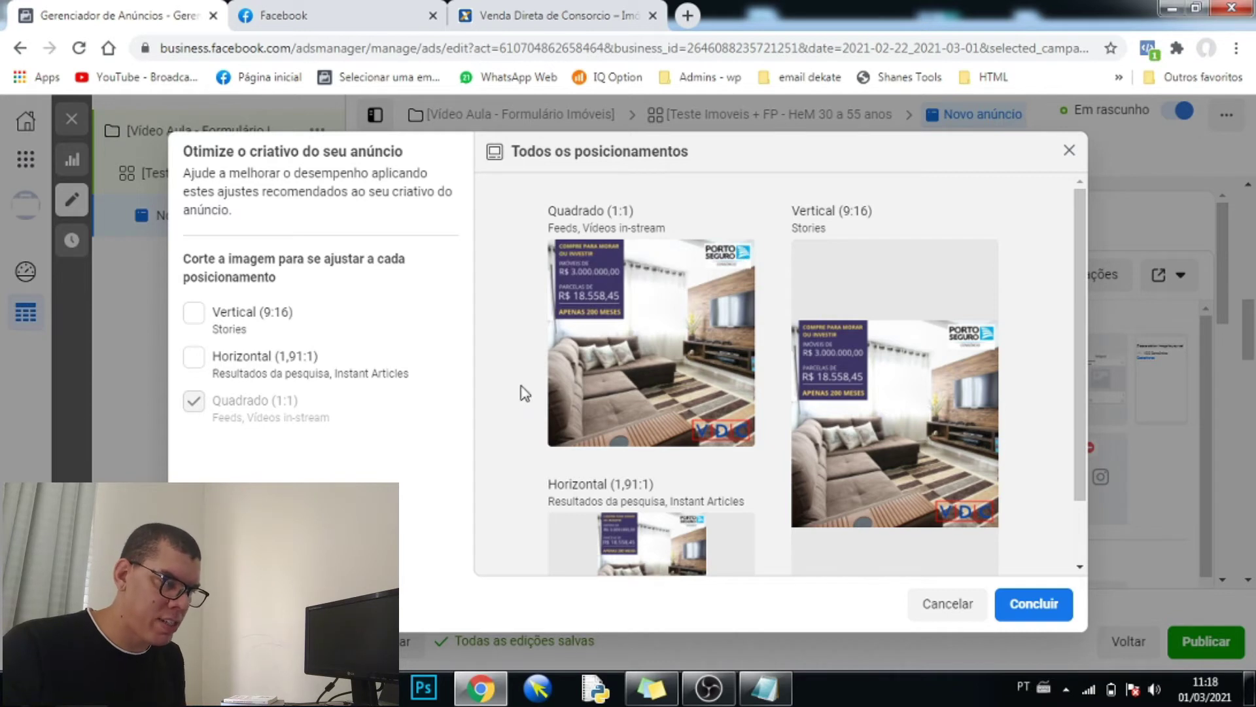
pyautogui.moveTo(832, 373)
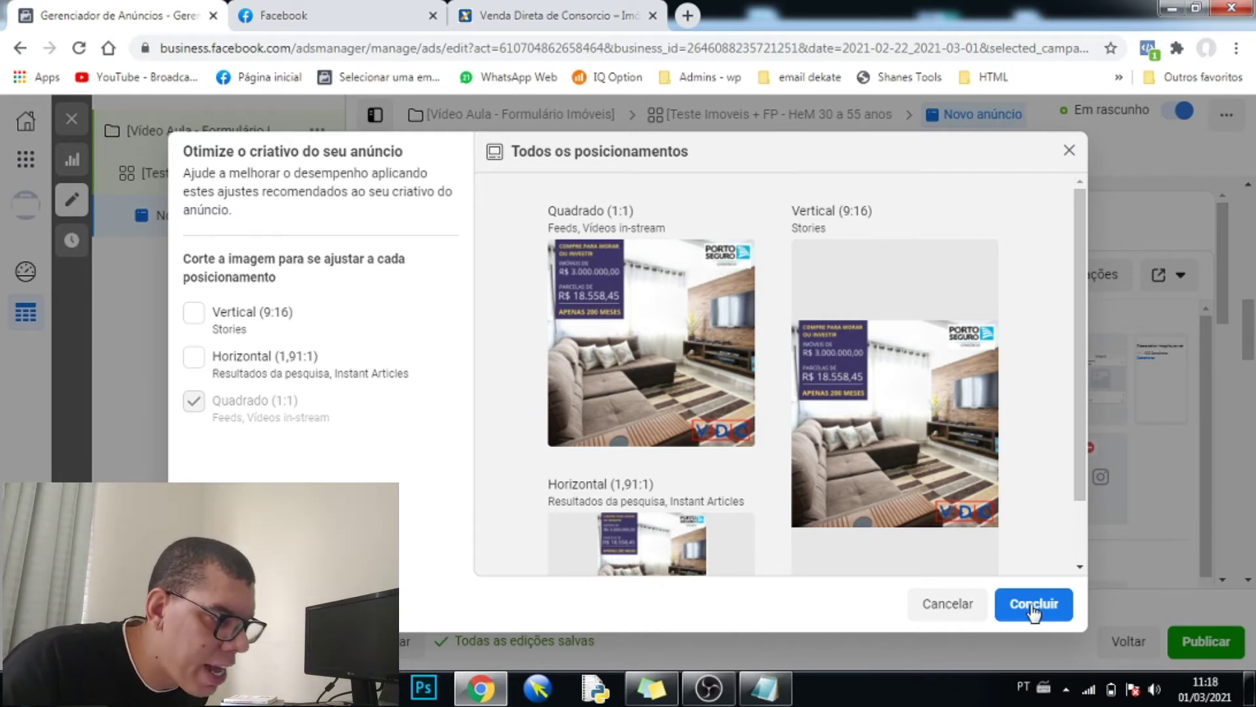
# - Apply 3.png to all placements with Concluir and scroll back up to the Formato section
pyautogui.click(992, 607)
pyautogui.scroll(-3, 1243, 310)
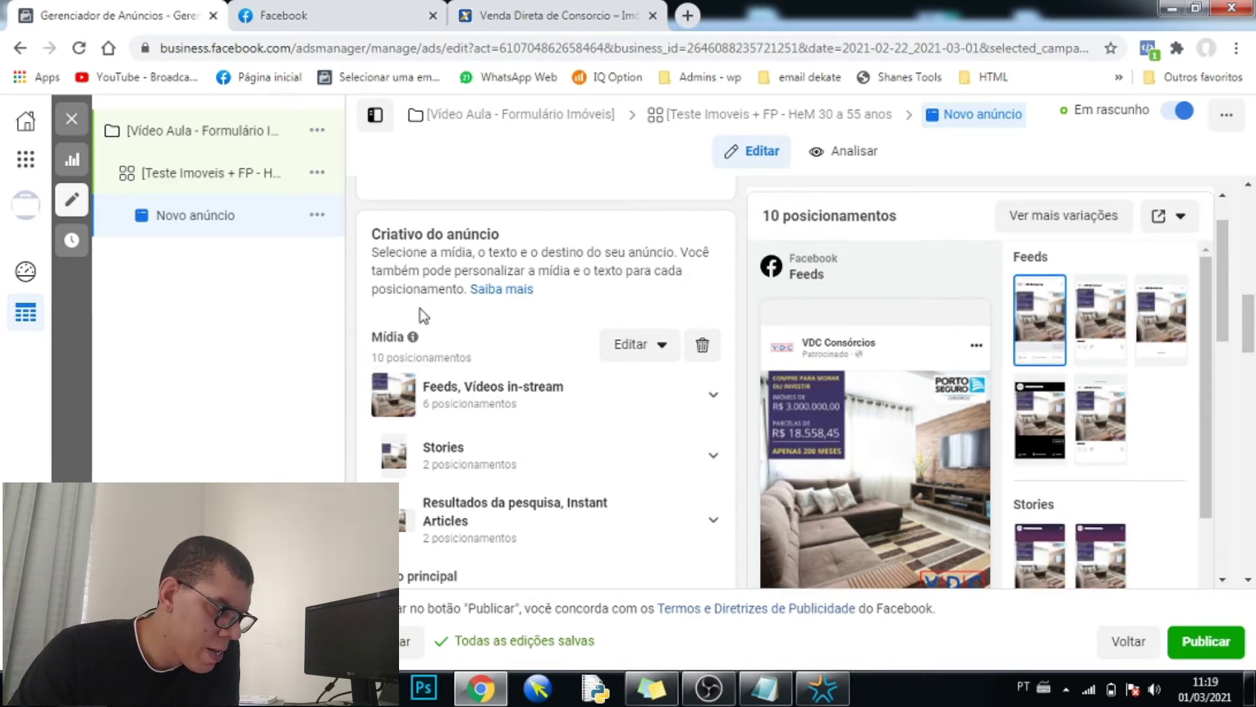
pyautogui.scroll(6, 419, 311)
pyautogui.scroll(1, 435, 314)
pyautogui.scroll(-3, 441, 327)
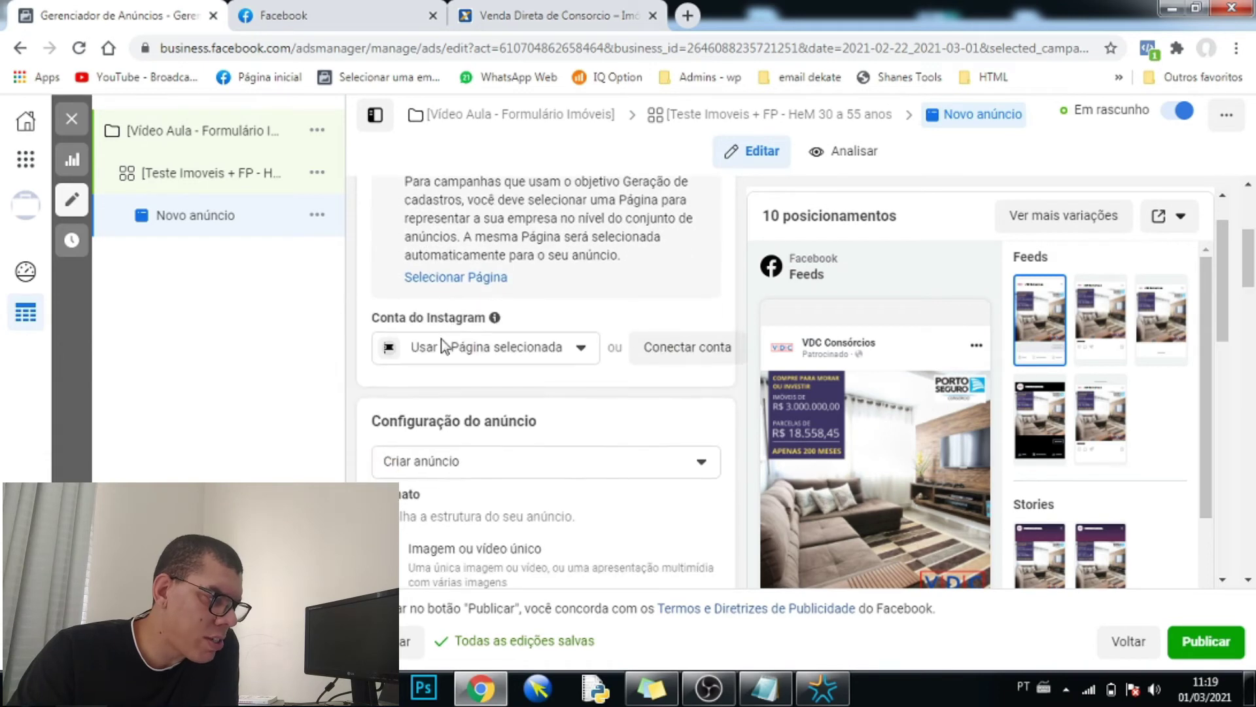
pyautogui.scroll(3, 441, 339)
pyautogui.scroll(-5, 440, 350)
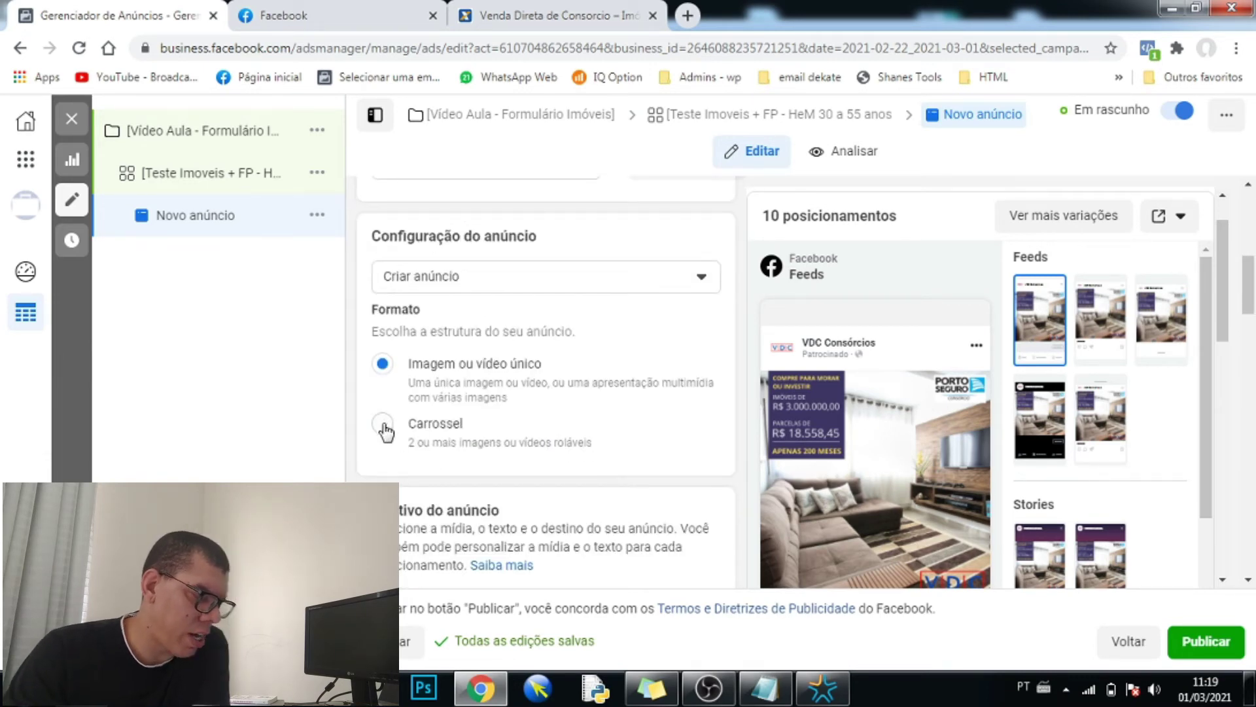
# - Switch the ad format to carousel and give the first card the image 1.png
pyautogui.click(383, 425)
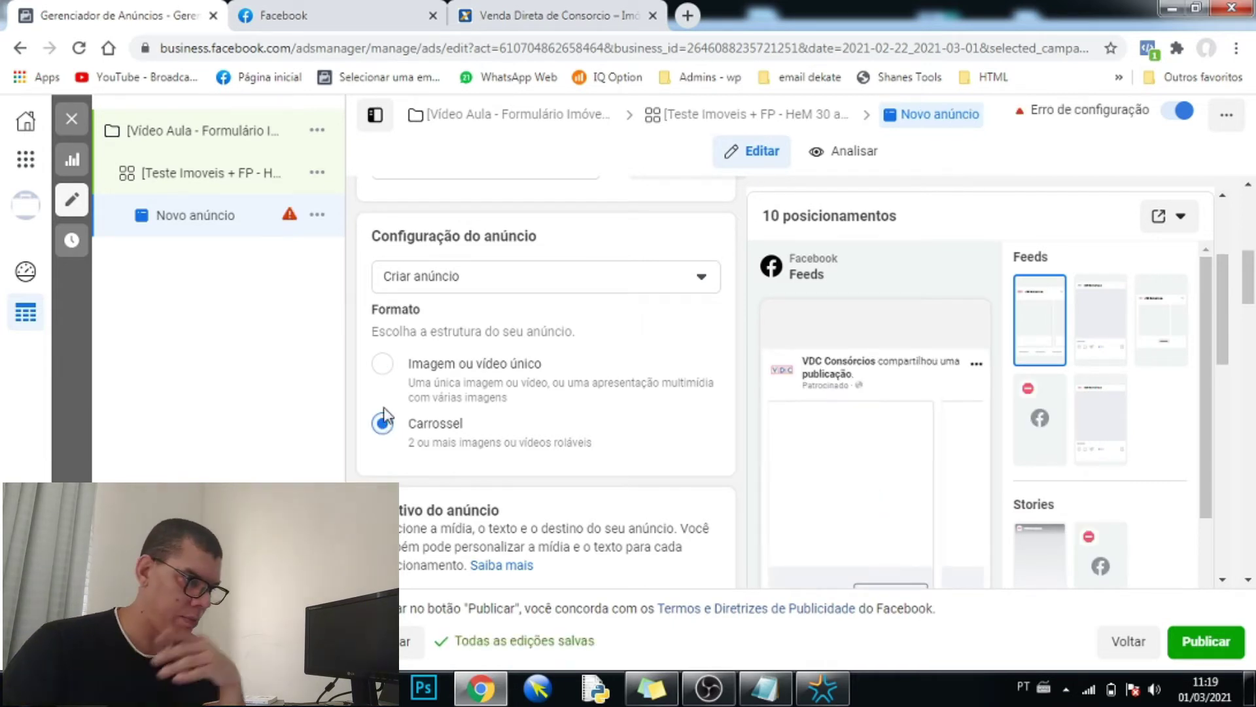
pyautogui.scroll(-1, 522, 445)
pyautogui.scroll(-5, 522, 445)
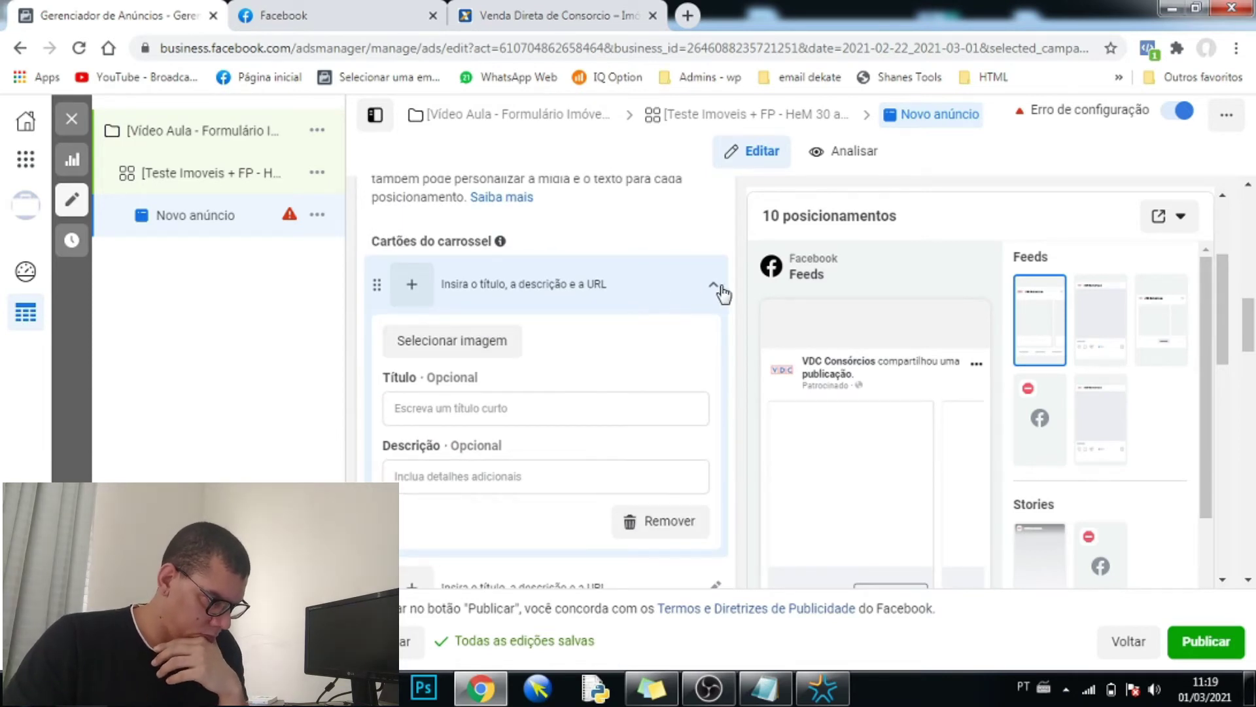
pyautogui.click(715, 286)
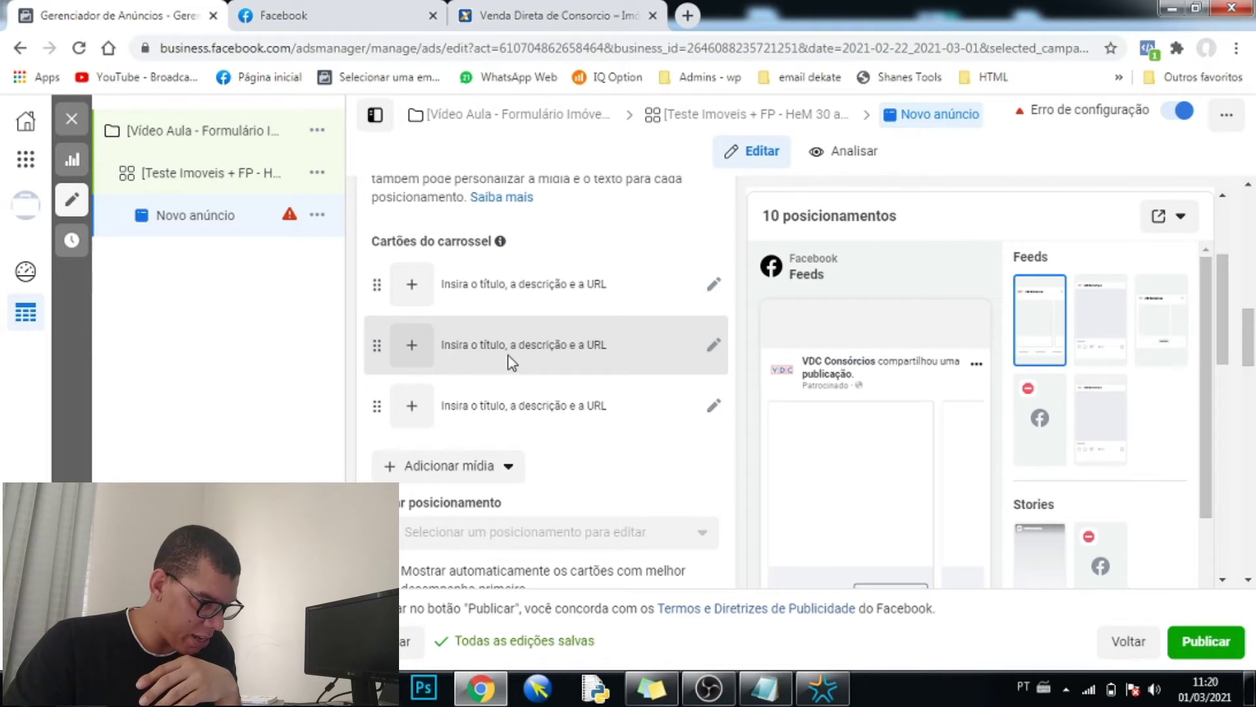
pyautogui.click(516, 291)
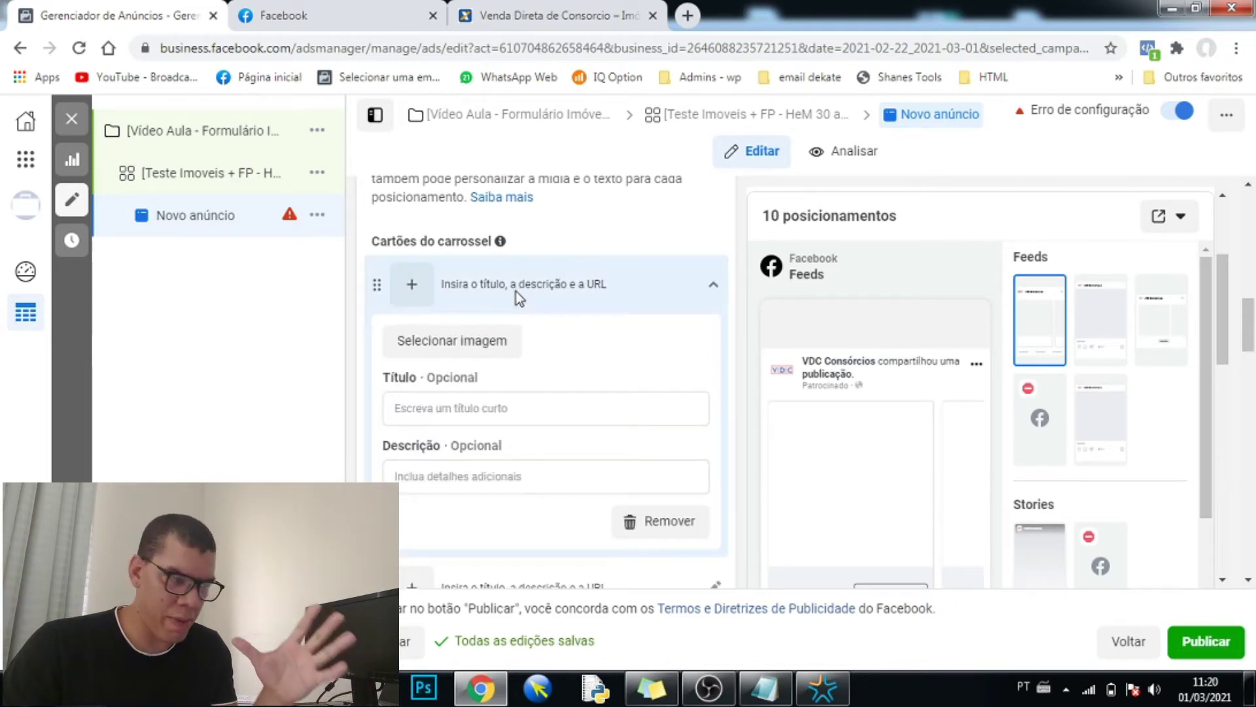
pyautogui.click(469, 346)
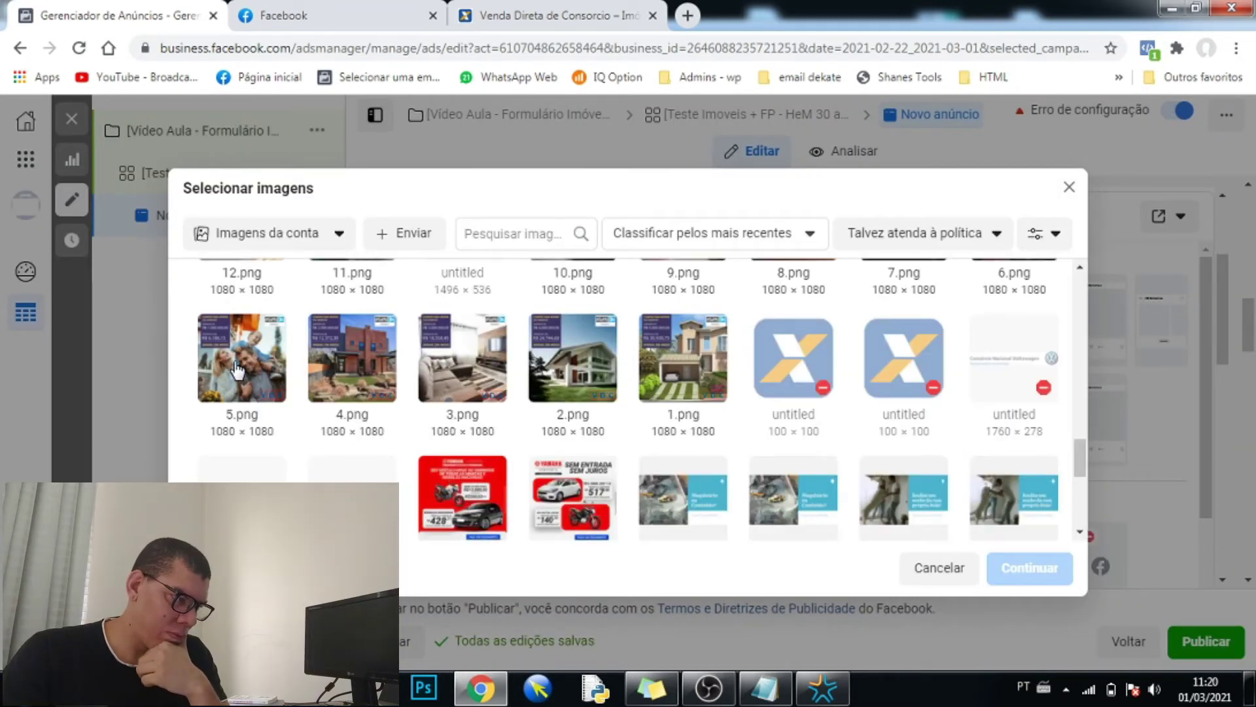
pyautogui.click(238, 373)
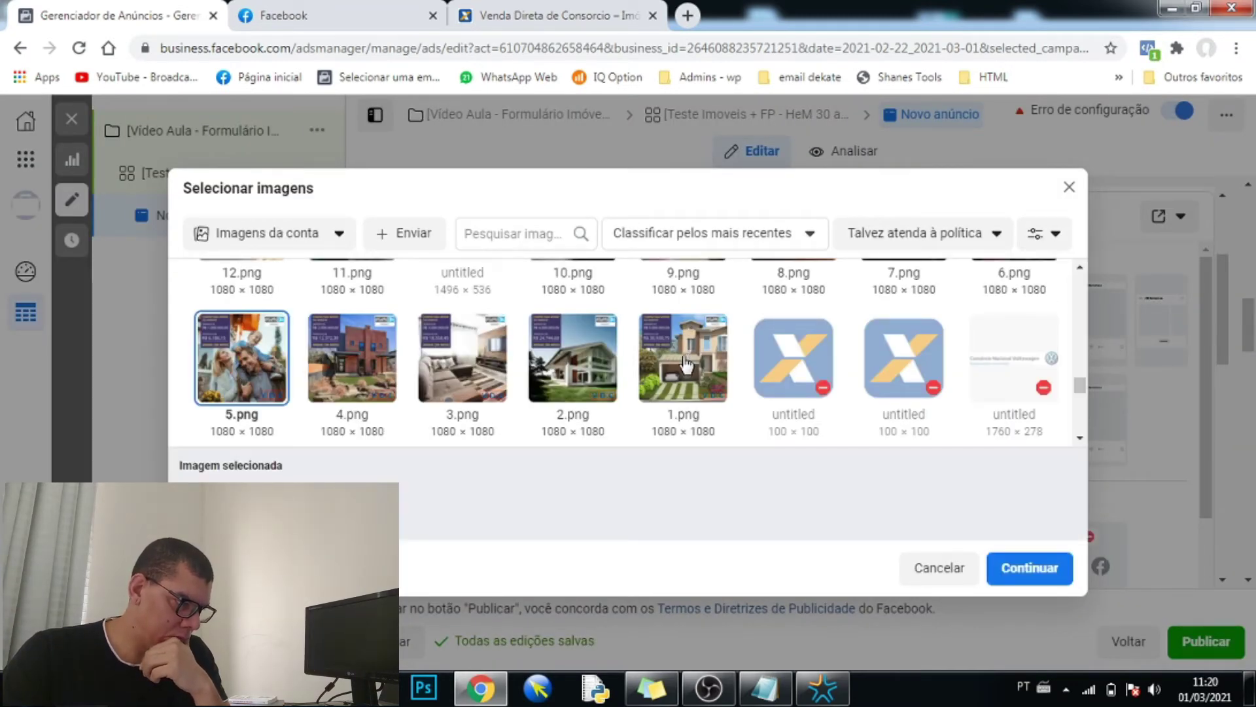
pyautogui.click(704, 391)
pyautogui.click(1014, 574)
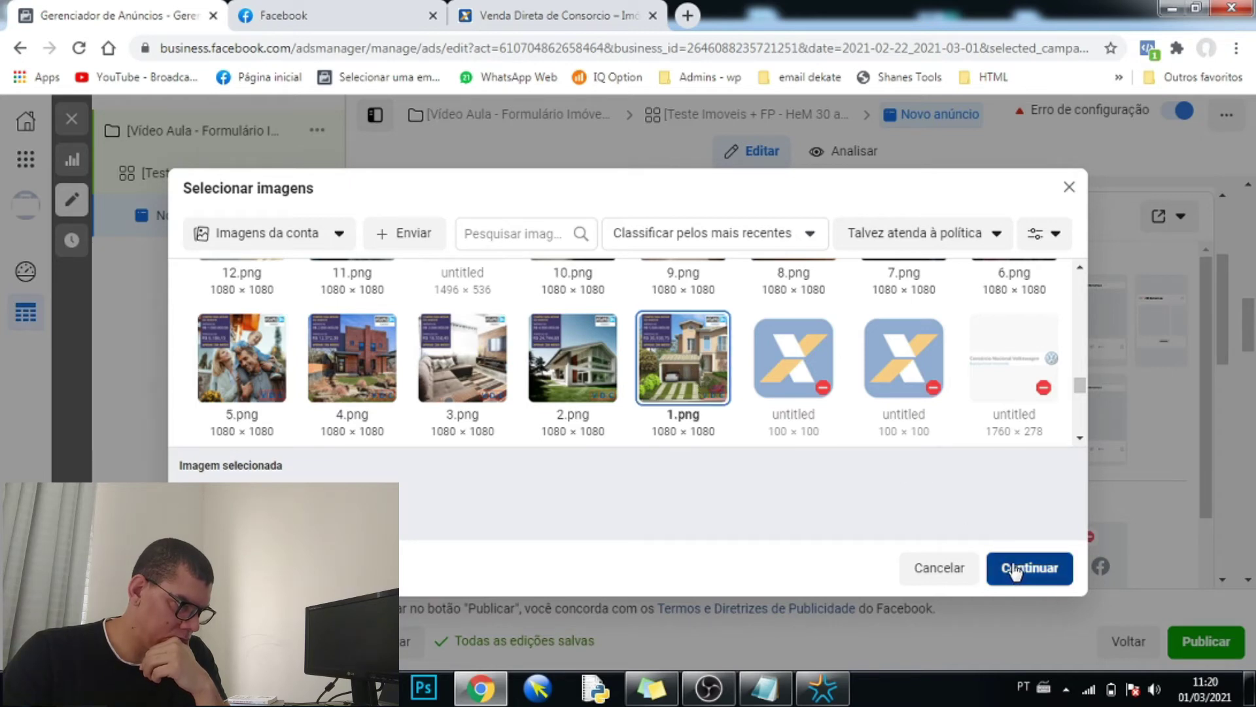
pyautogui.click(929, 576)
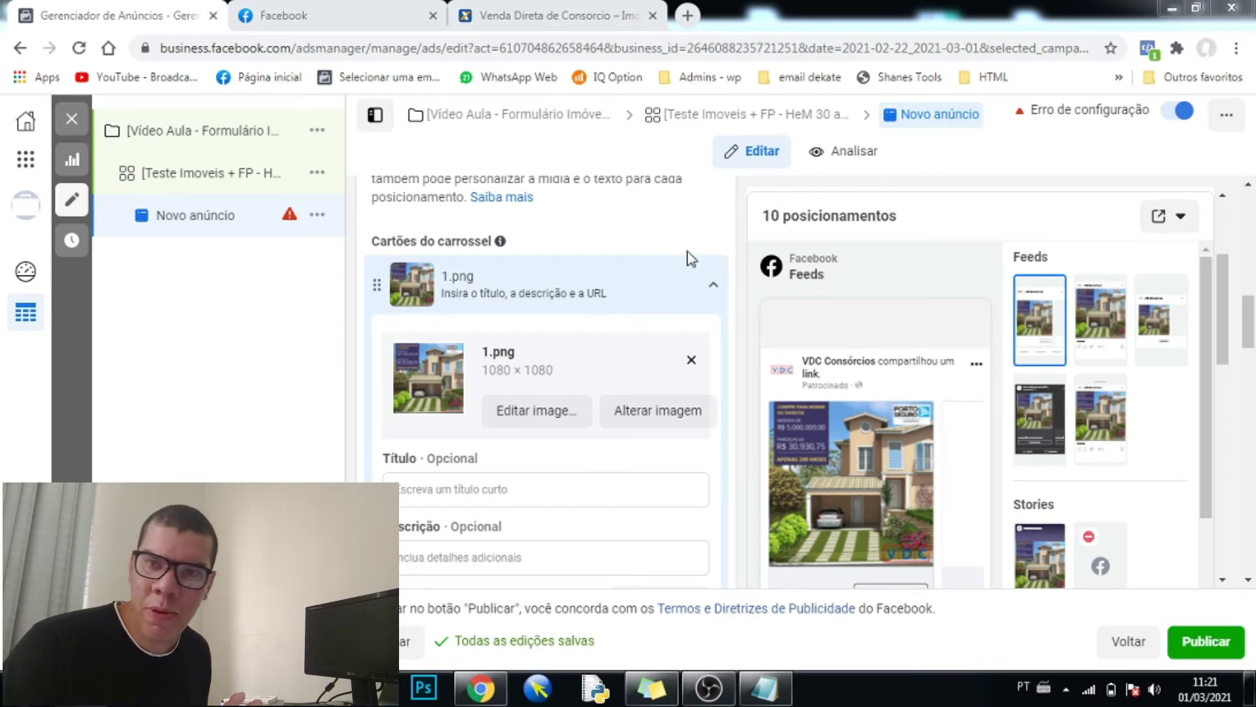
# - Collapse card 1 and open the image library for the second carousel card
pyautogui.click(712, 286)
pyautogui.click(516, 345)
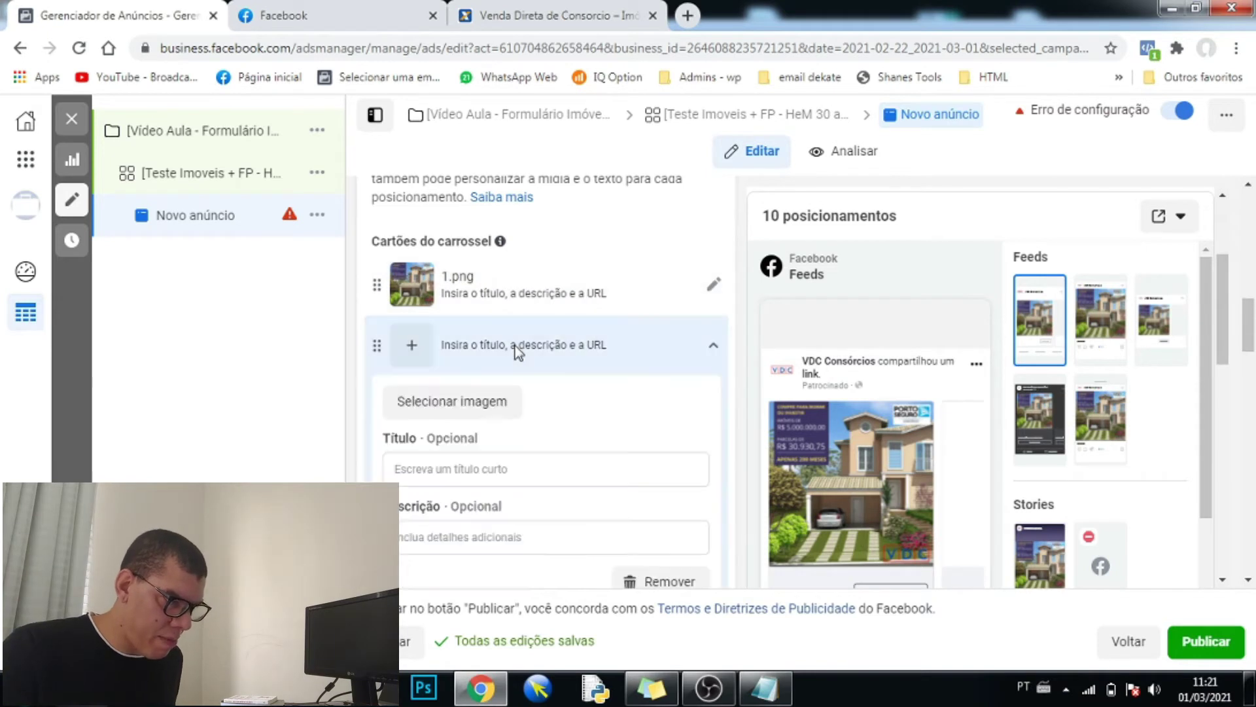
pyautogui.click(488, 409)
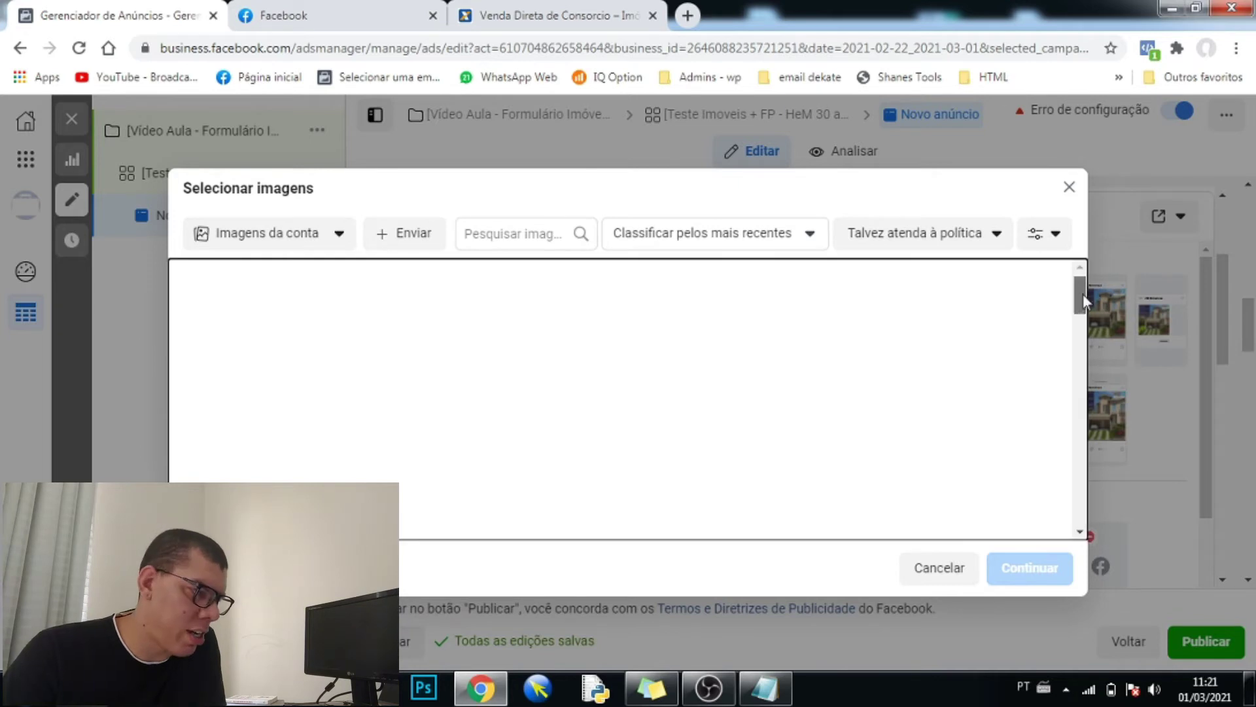
# - Assign 2.png and 3.png to the second and third carousel cards
pyautogui.moveTo(1082, 294); pyautogui.dragTo(1082, 315)
pyautogui.click(1125, 305)
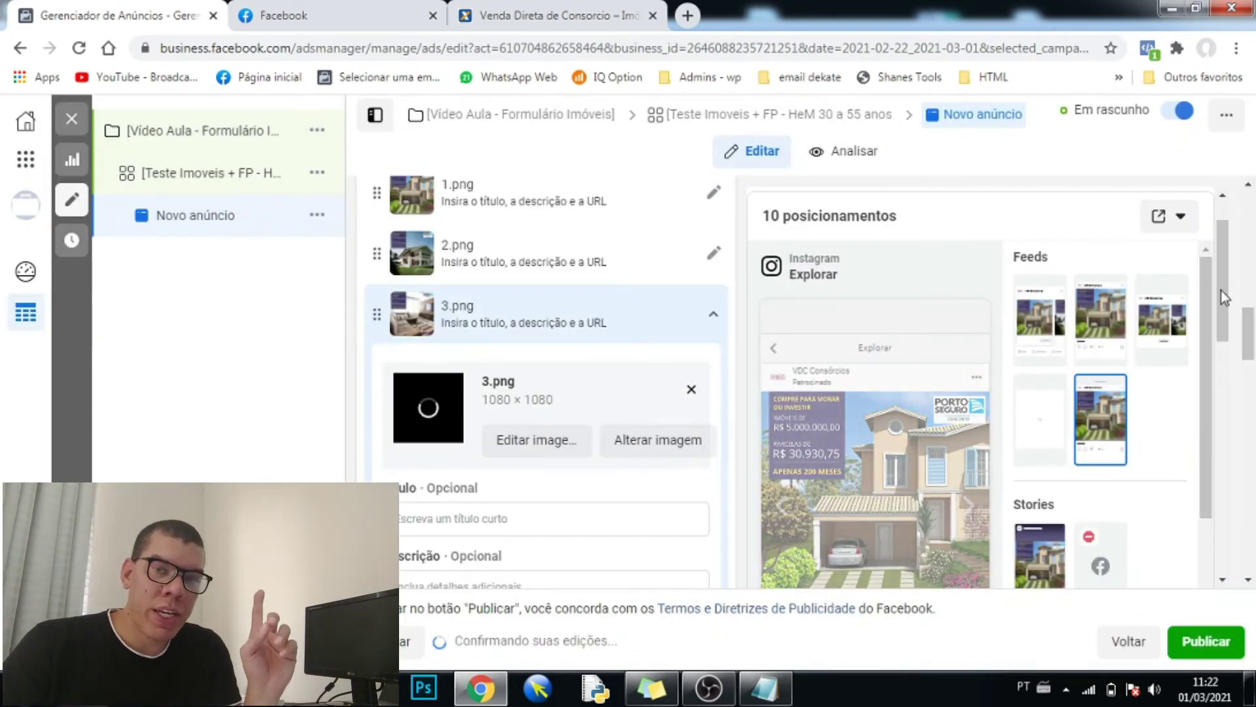
pyautogui.moveTo(1226, 291); pyautogui.dragTo(1190, 300)
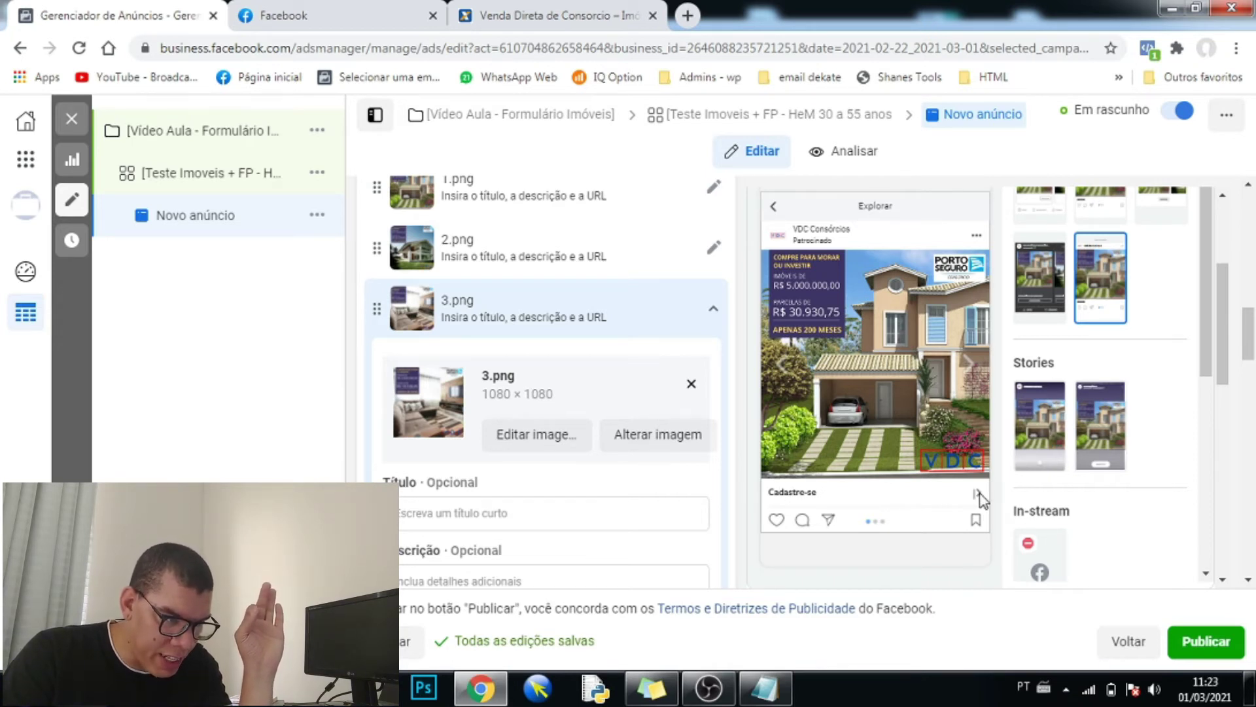
pyautogui.scroll(3, 992, 468)
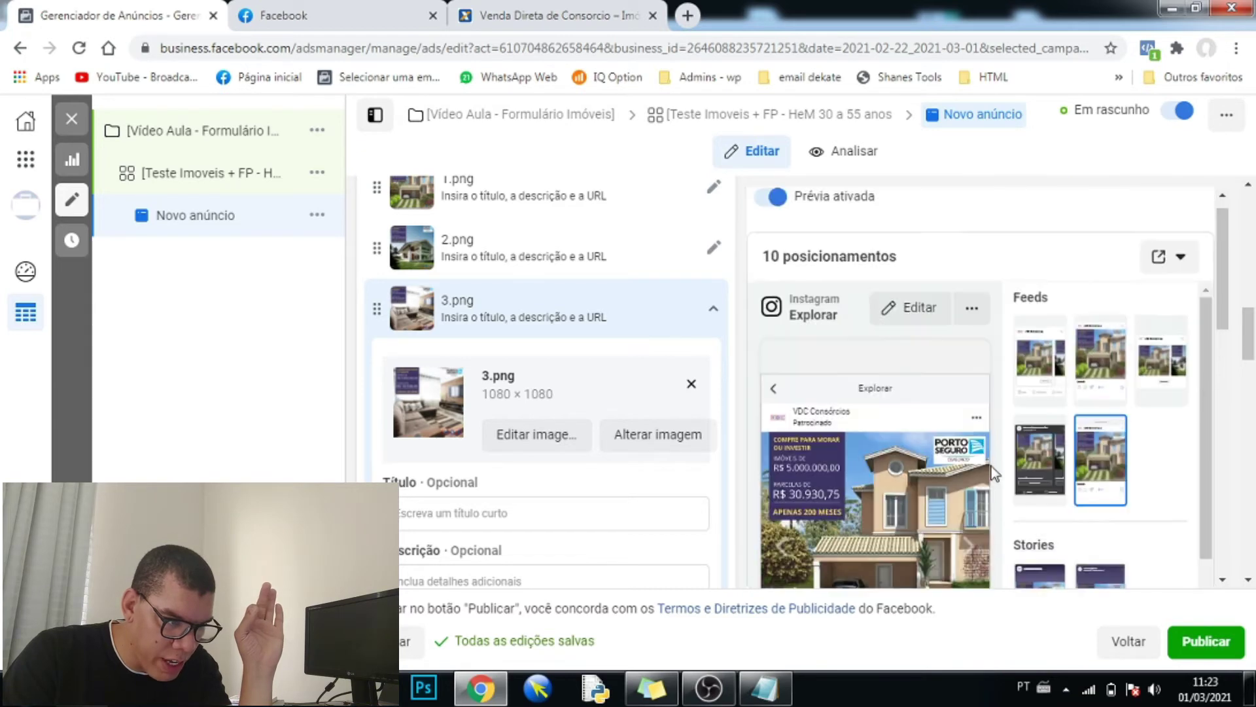
# - Preview the carousel in Facebook Feeds, stepping through the three property cards and back
pyautogui.click(1035, 369)
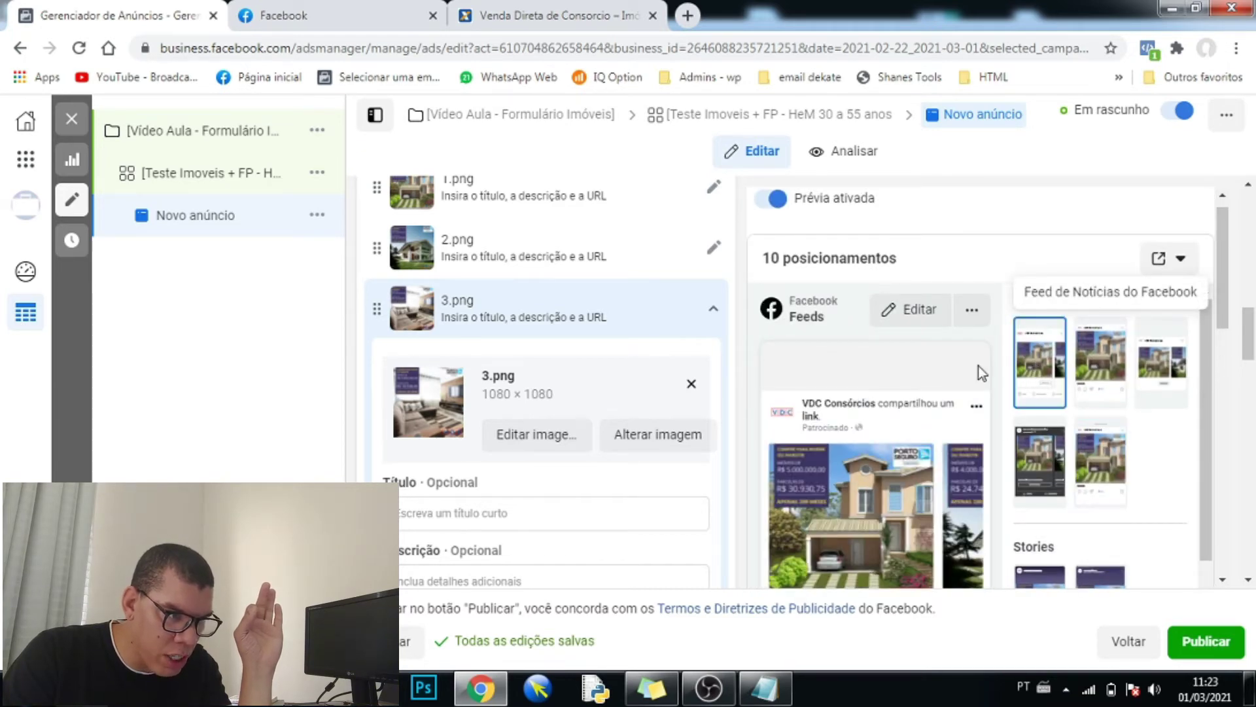
pyautogui.scroll(-1, 917, 439)
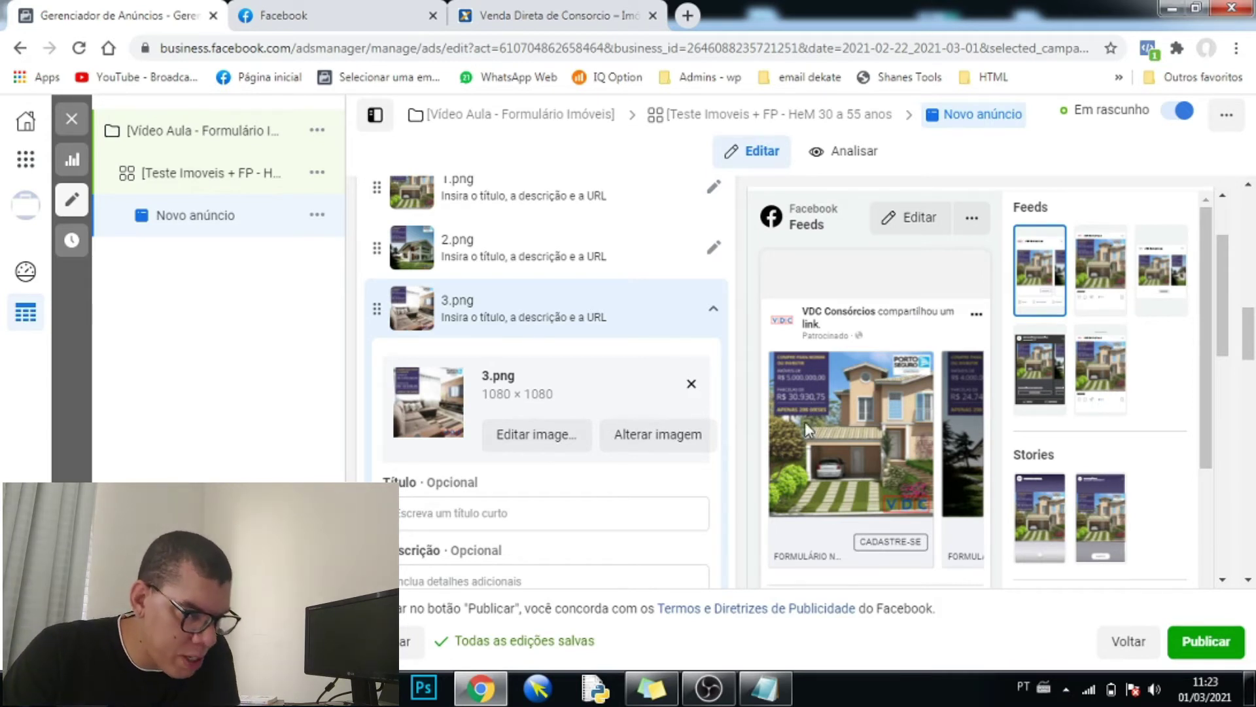
pyautogui.click(968, 422)
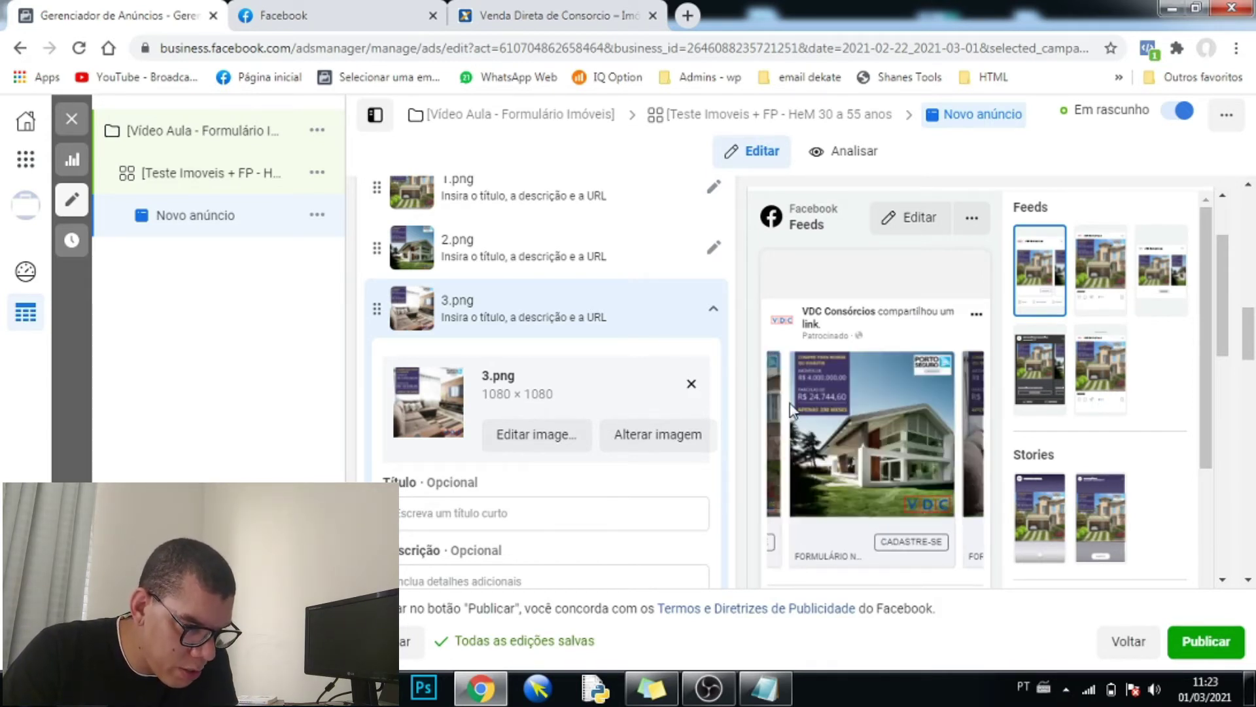
pyautogui.click(975, 422)
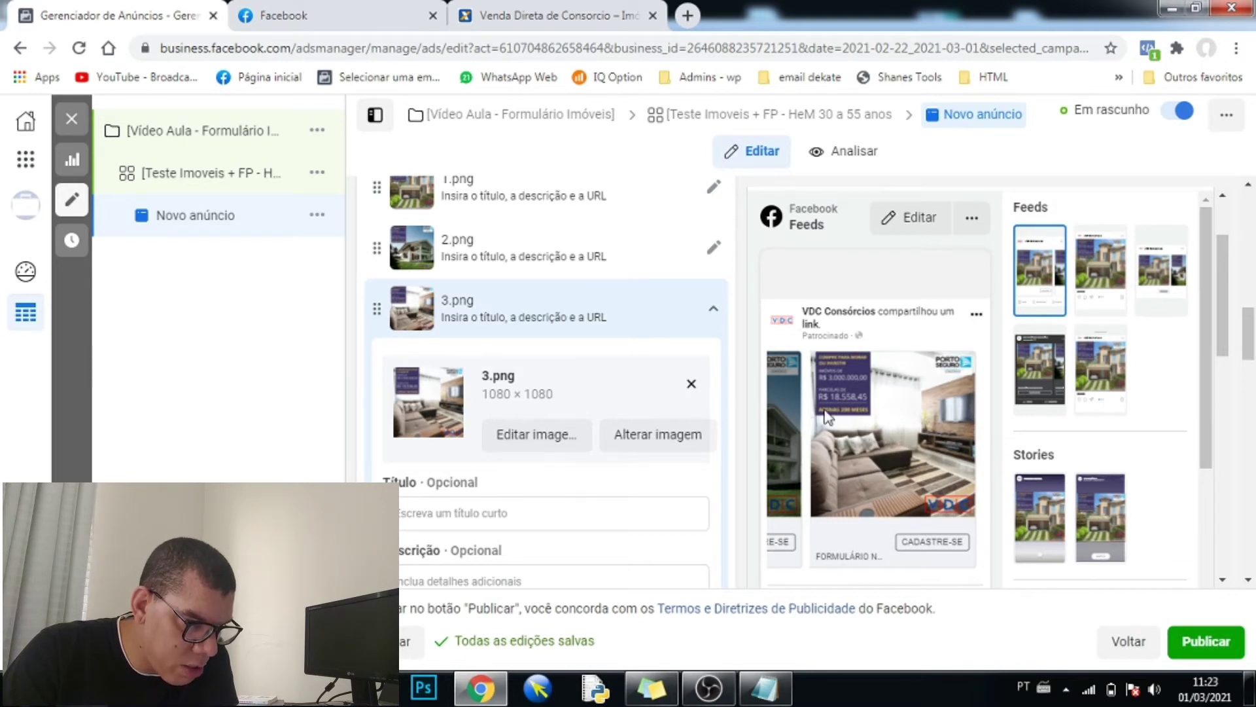
pyautogui.scroll(-1, 840, 392)
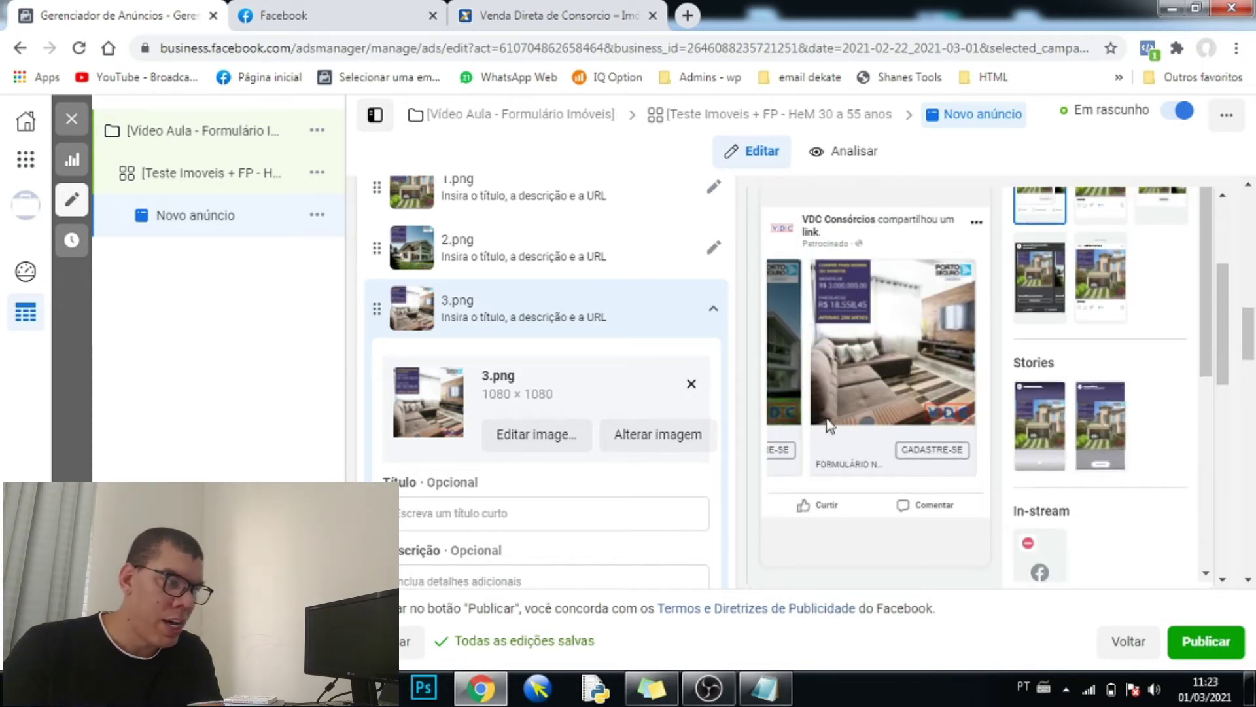
pyautogui.click(781, 344)
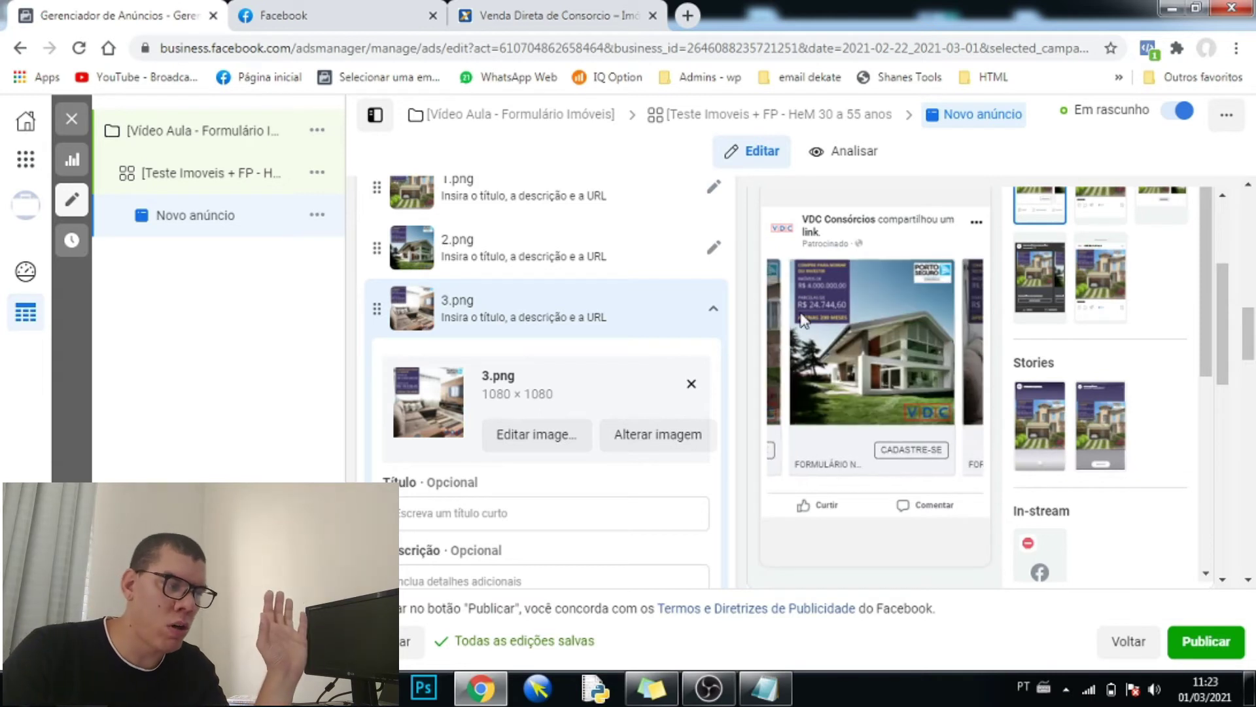
pyautogui.click(773, 334)
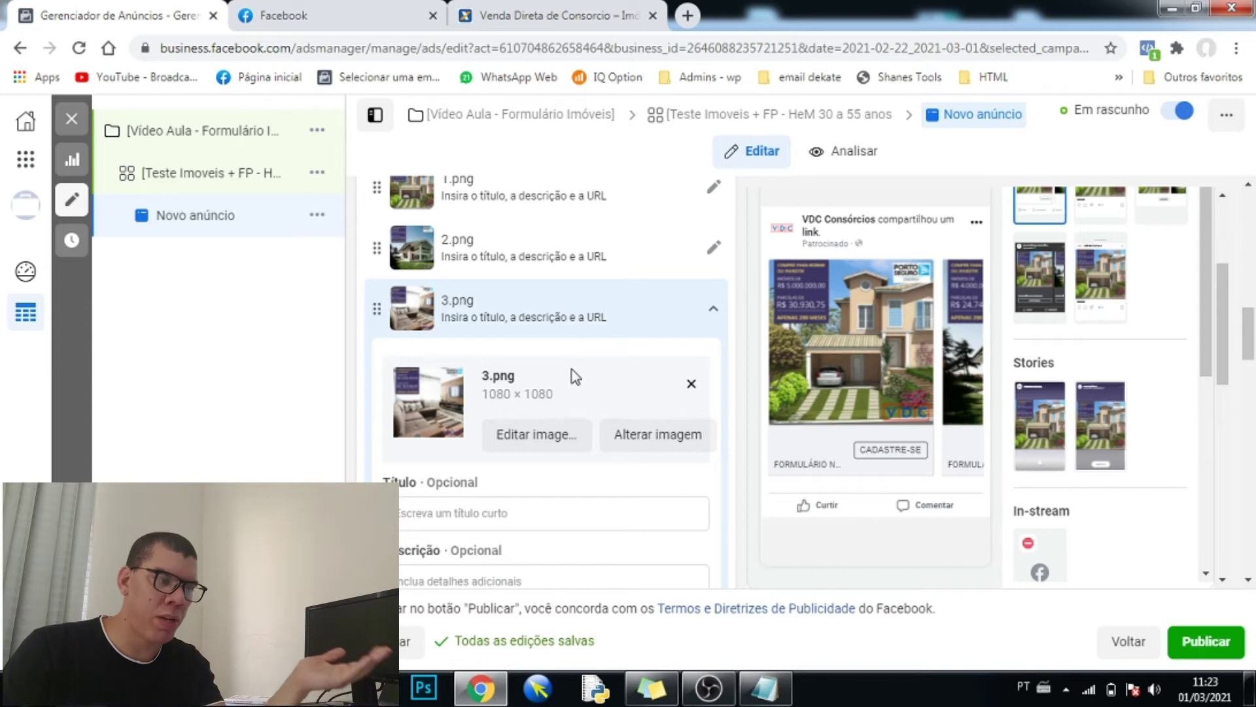
pyautogui.scroll(-2, 543, 361)
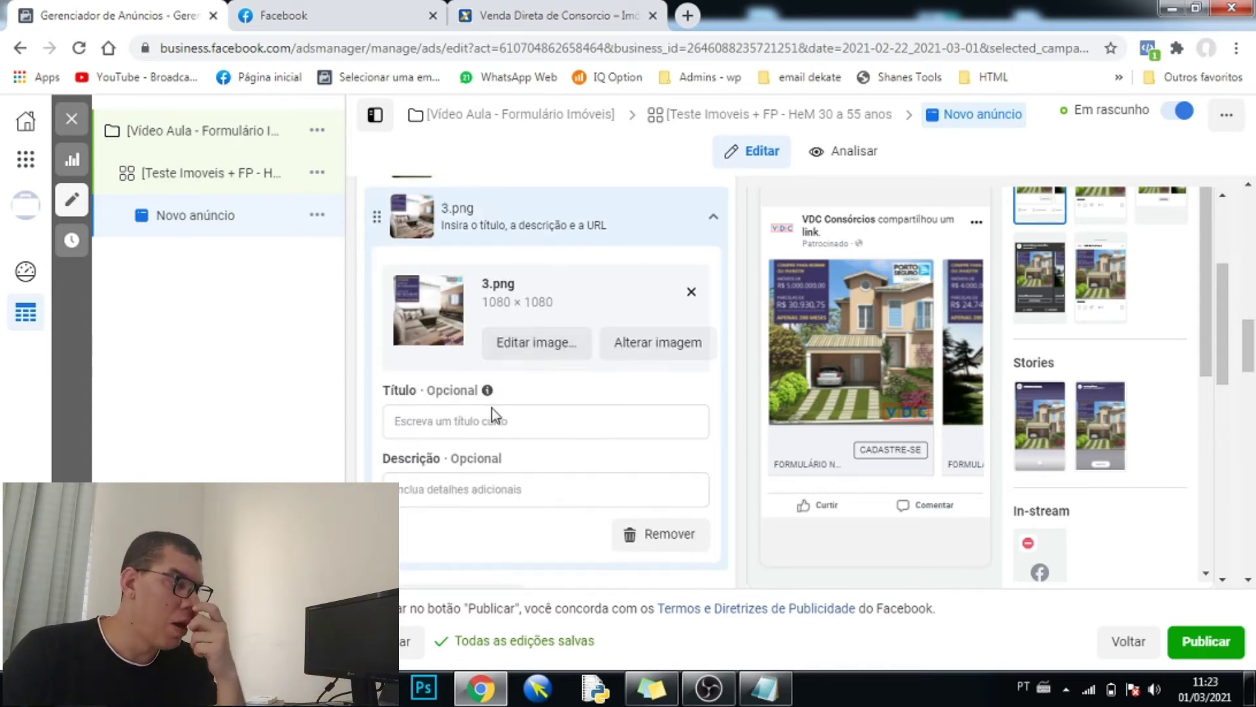
pyautogui.scroll(-4, 511, 465)
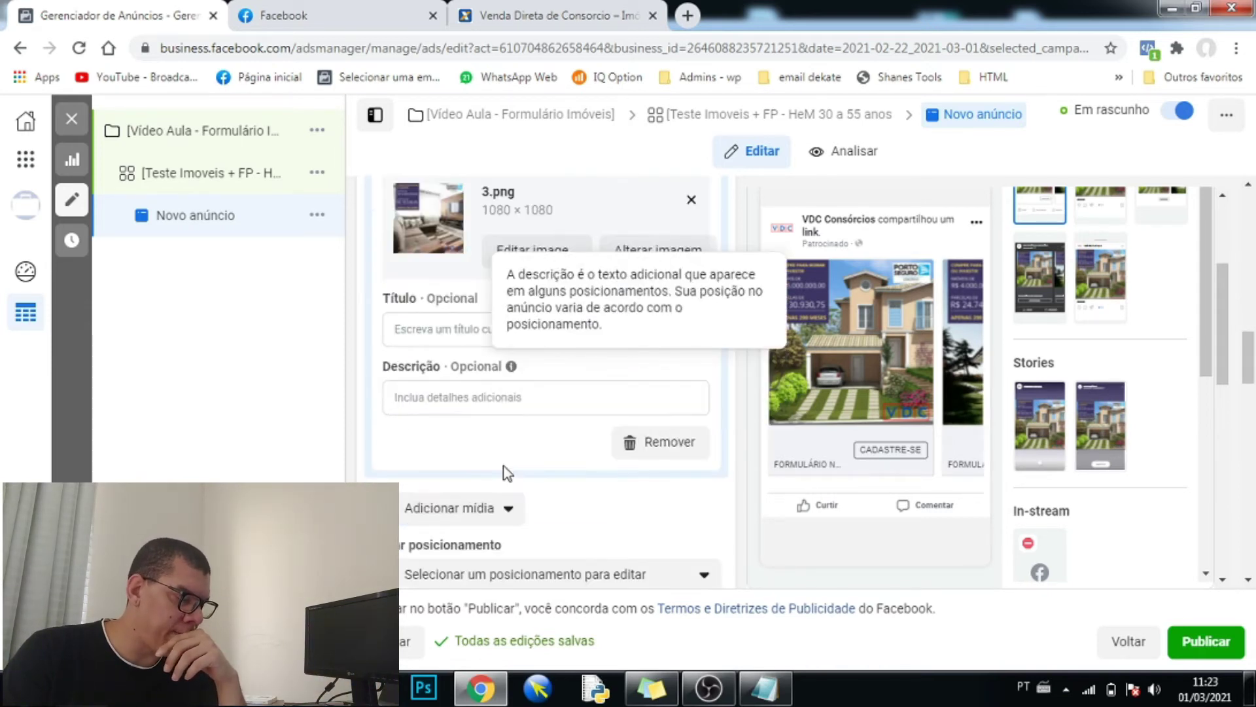
pyautogui.scroll(3, 492, 465)
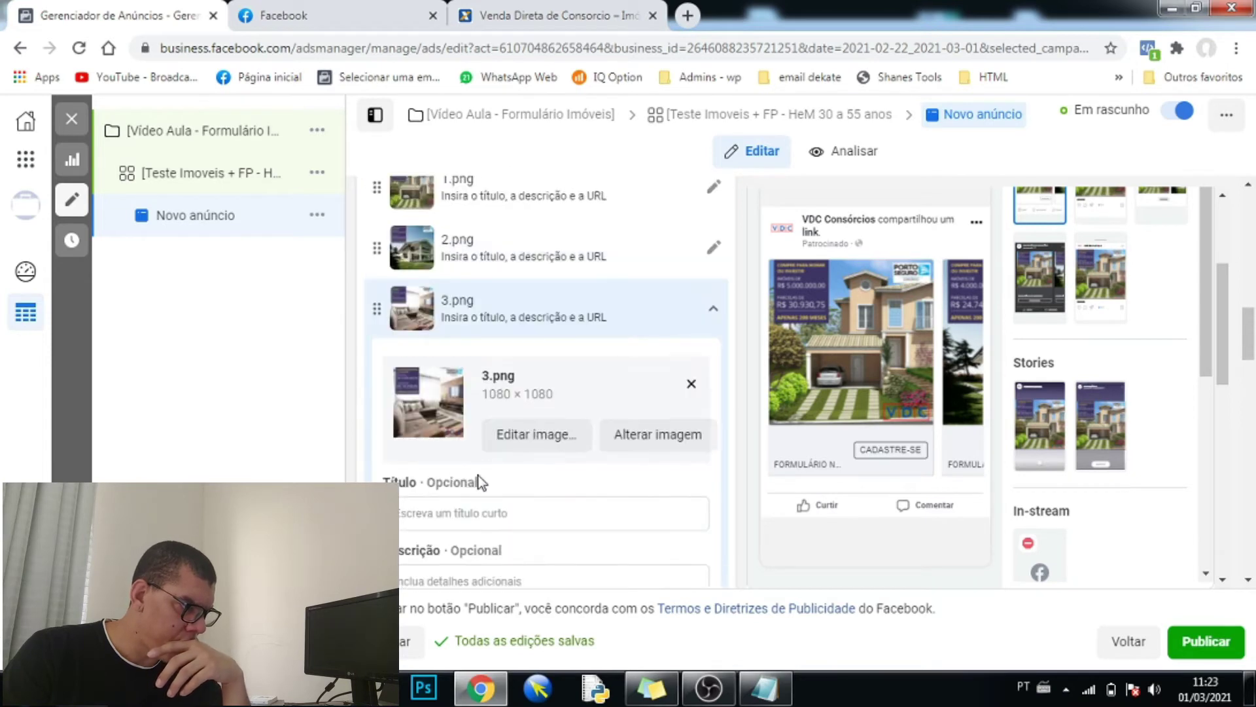
pyautogui.scroll(-2, 484, 425)
pyautogui.click(508, 18)
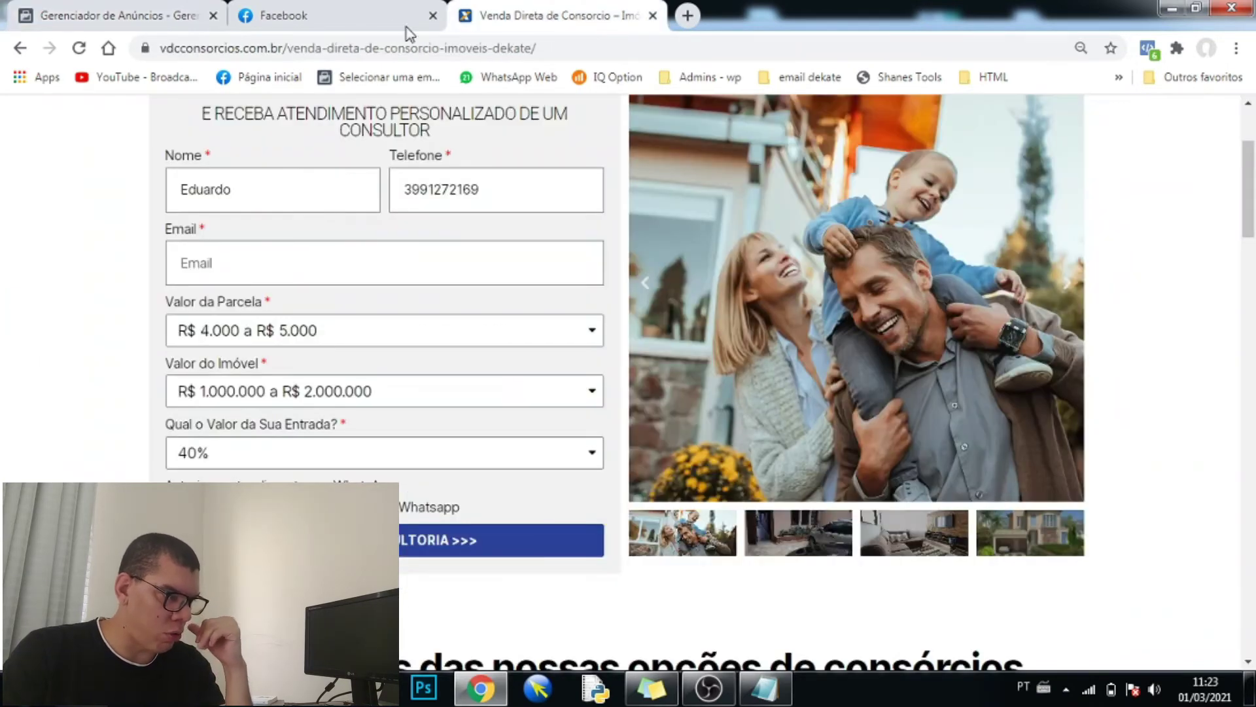
pyautogui.click(384, 22)
pyautogui.scroll(-2, 517, 466)
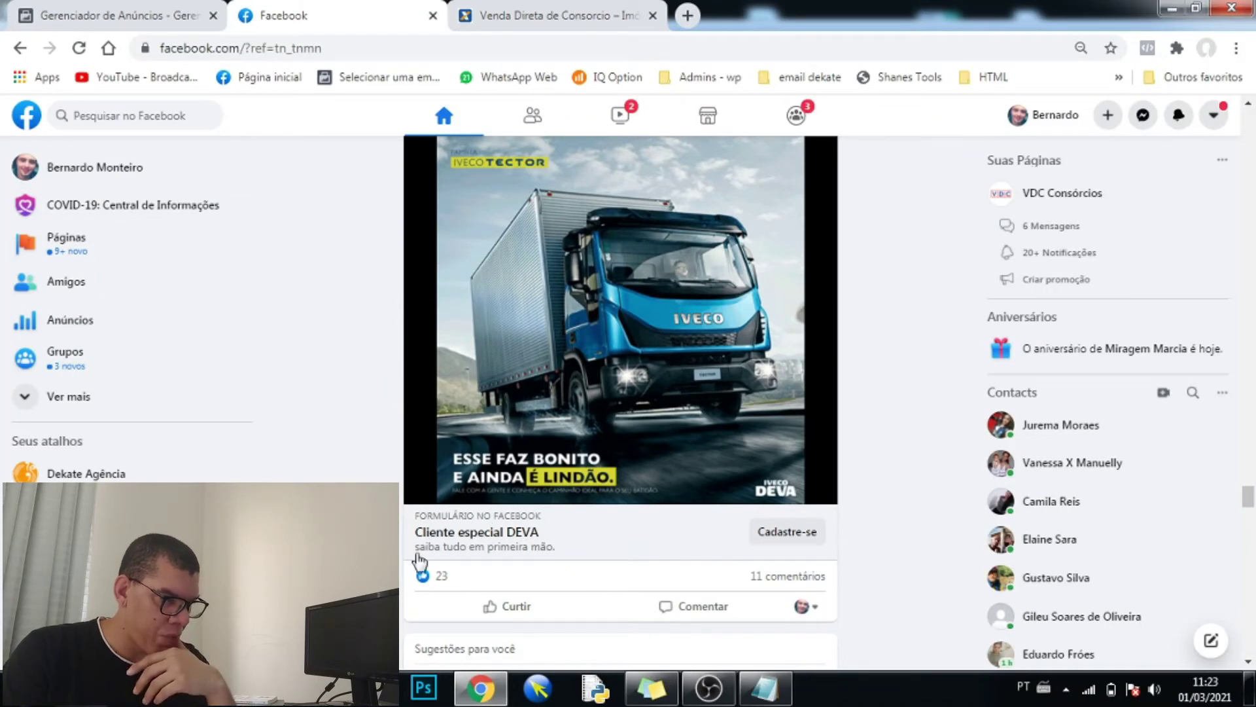
pyautogui.click(205, 9)
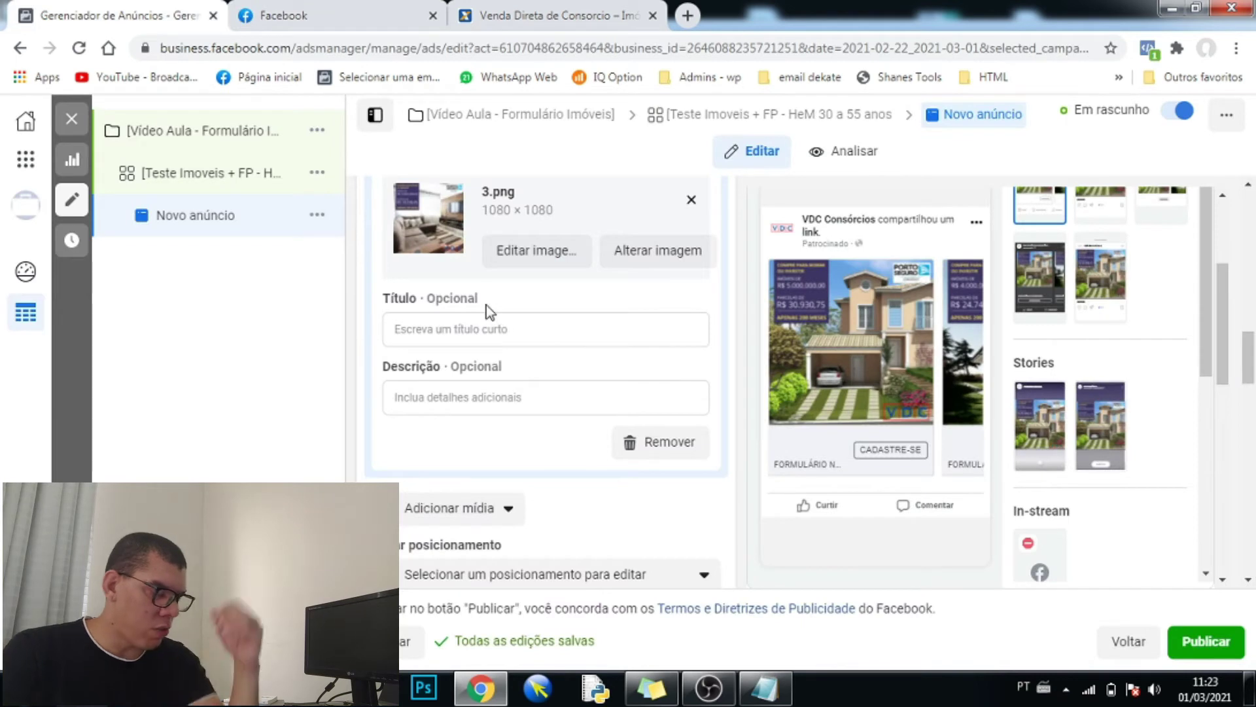
# - Enter the headline 'Cadastre-se' on the 3.png card and check it in the carousel preview
pyautogui.click(476, 332)
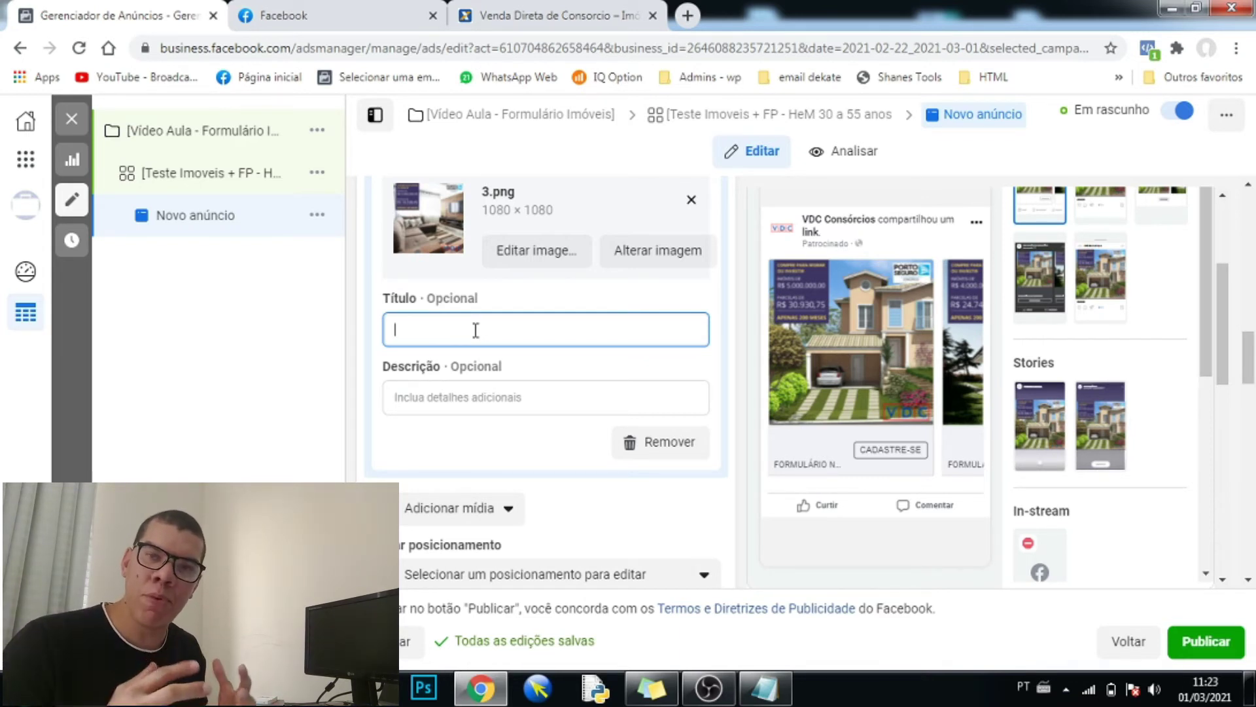
pyautogui.write('Cadastre-se')
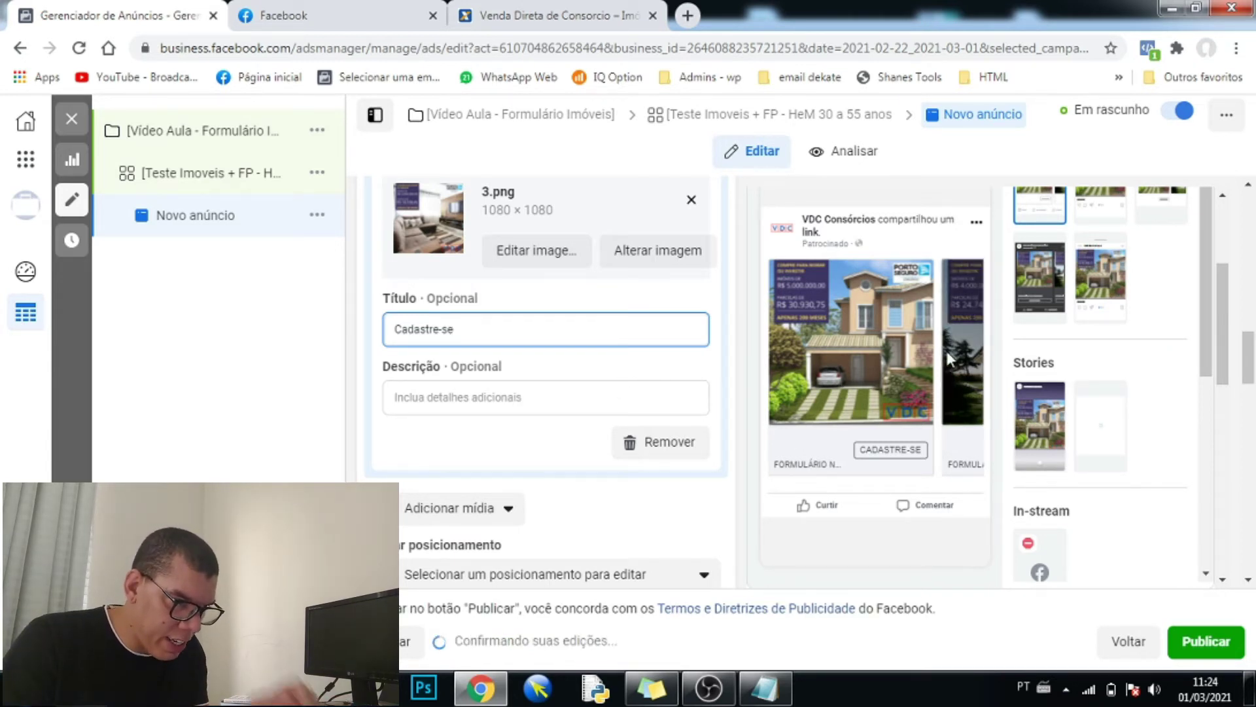
pyautogui.click(974, 344)
pyautogui.click(975, 345)
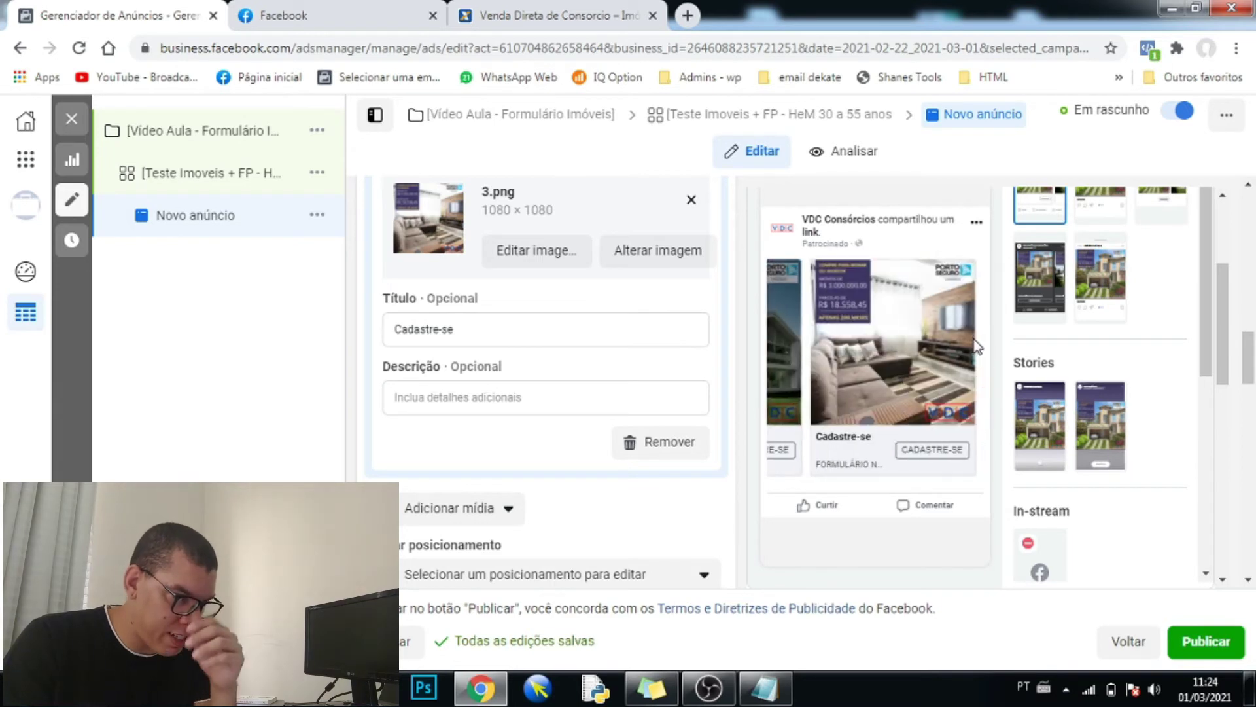
# - Add the description 'Consórcio Imobiliário', review the preview, and select the Cadastre-se headline text
pyautogui.click(450, 412)
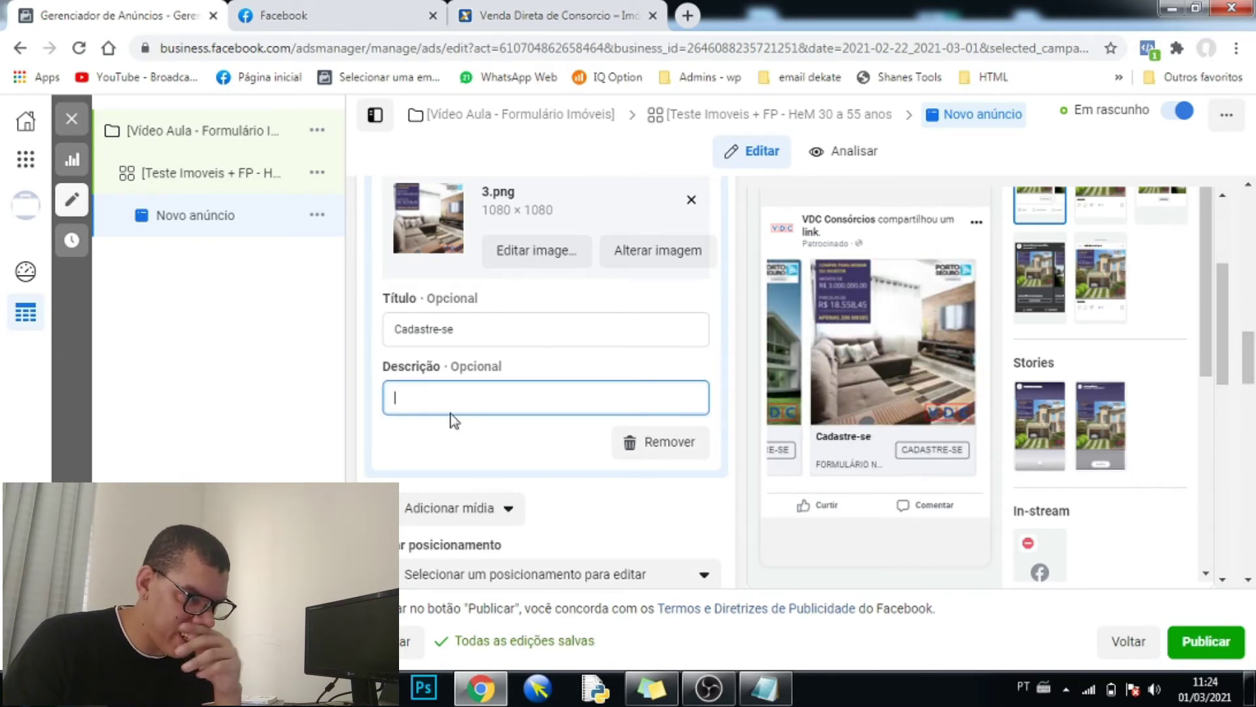
pyautogui.write('Consórcio Im')
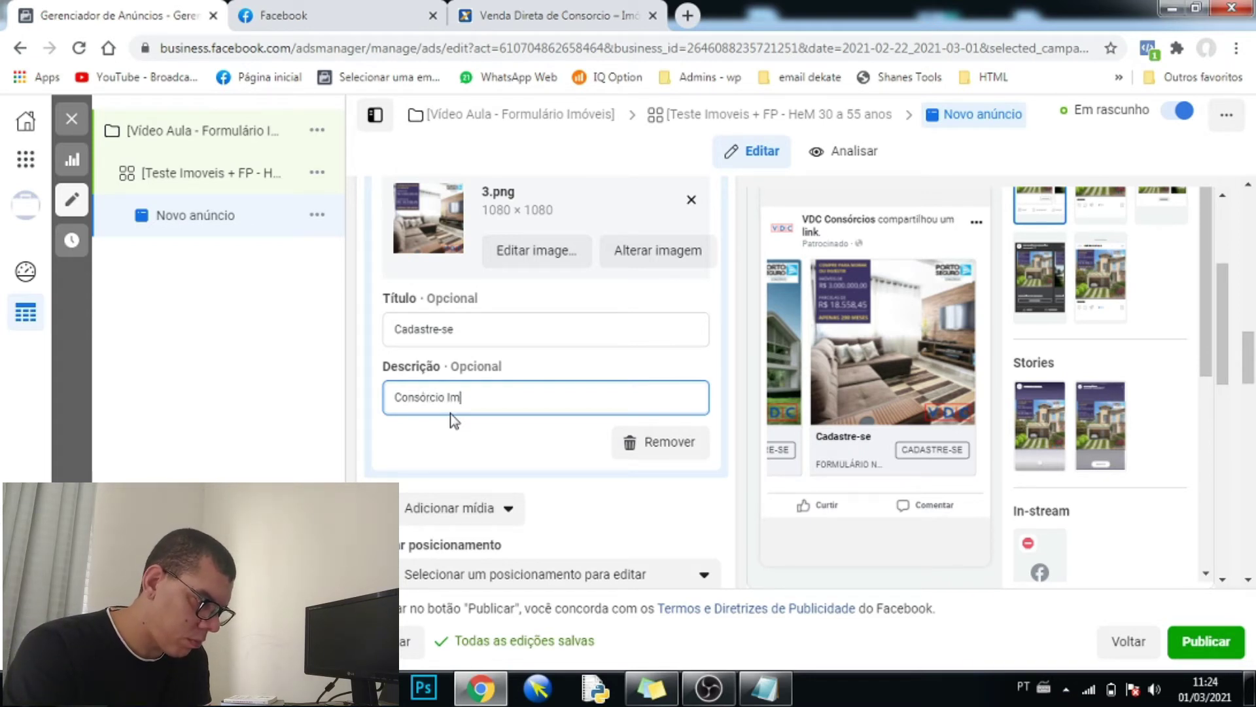
pyautogui.write('obiliário')
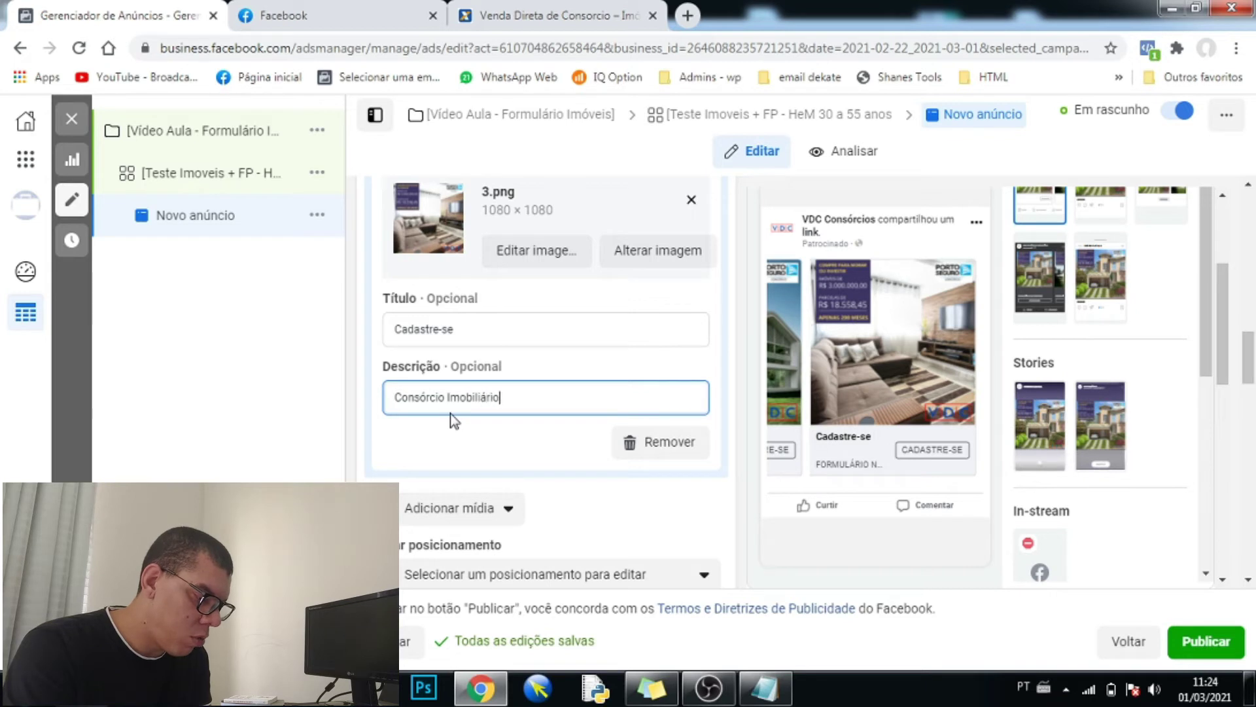
pyautogui.click(365, 406)
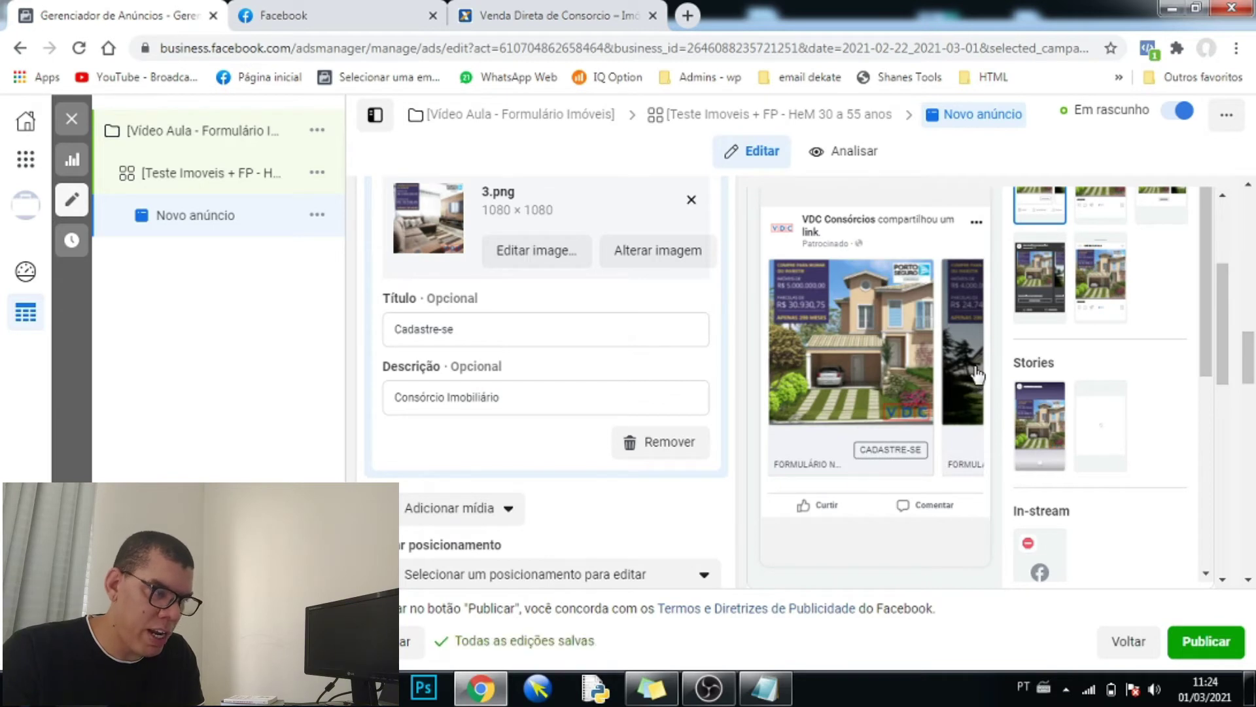
pyautogui.click(977, 359)
pyautogui.click(977, 359)
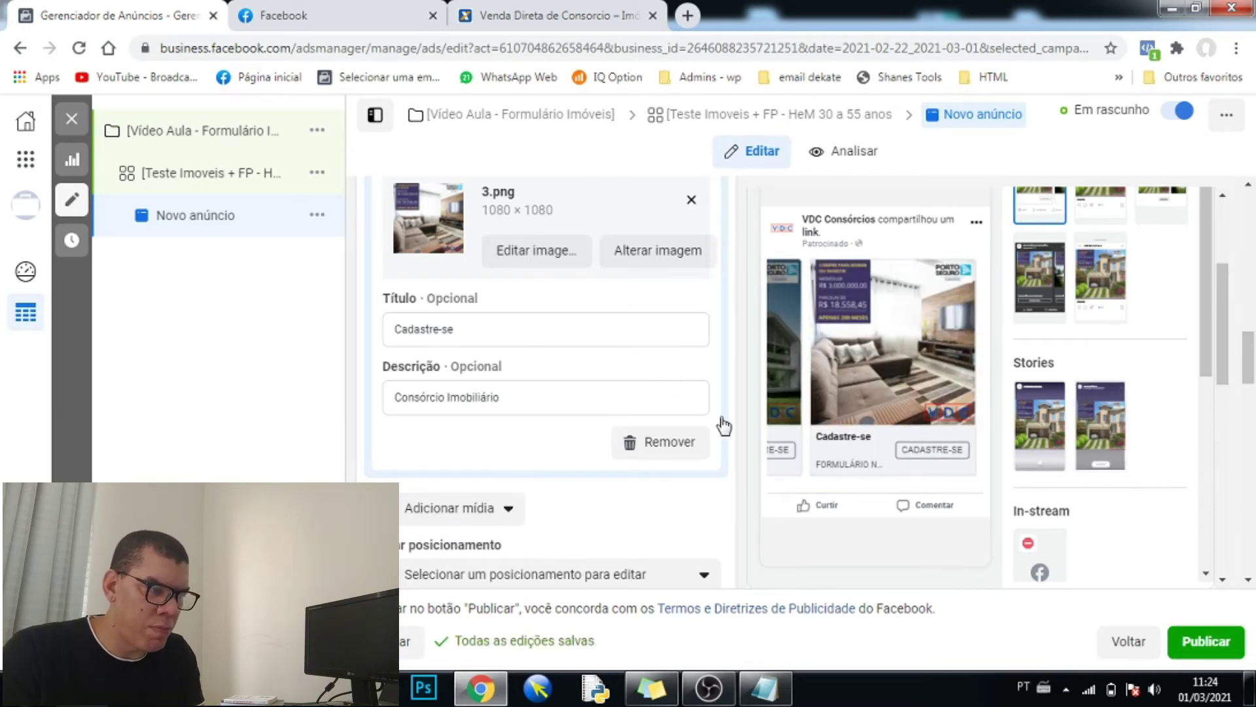
pyautogui.click(467, 333)
pyautogui.moveTo(466, 332); pyautogui.dragTo(383, 331)
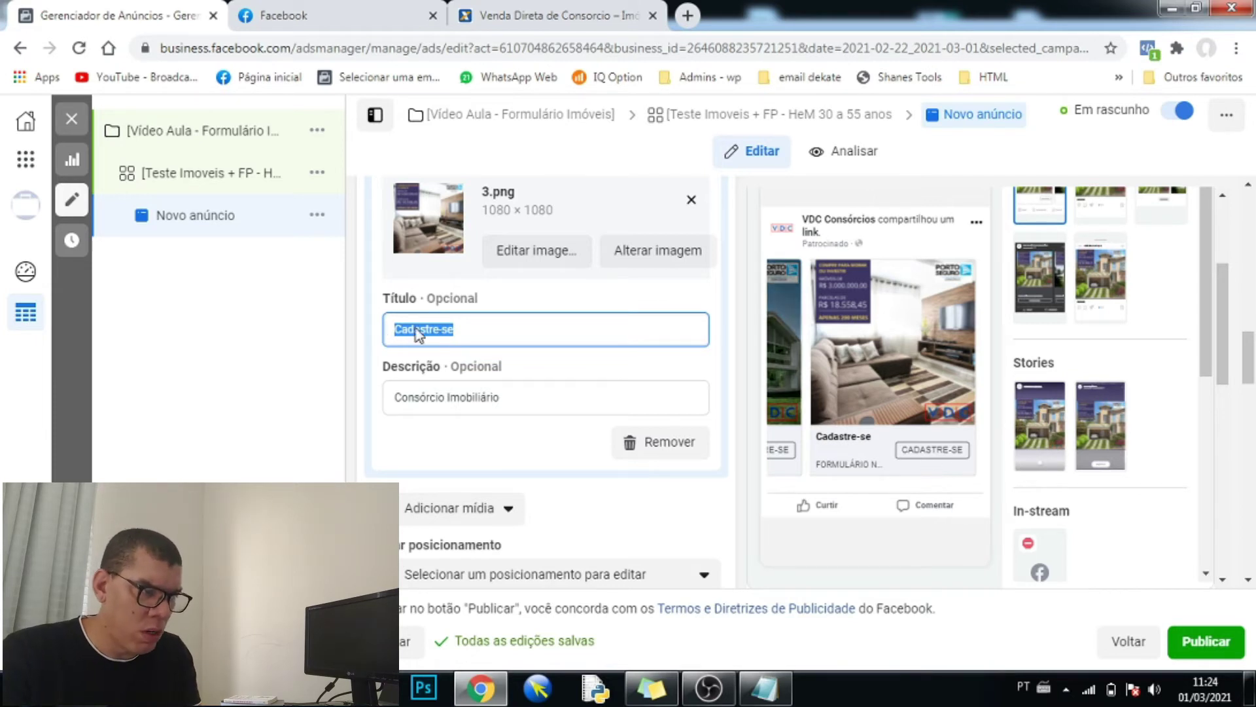
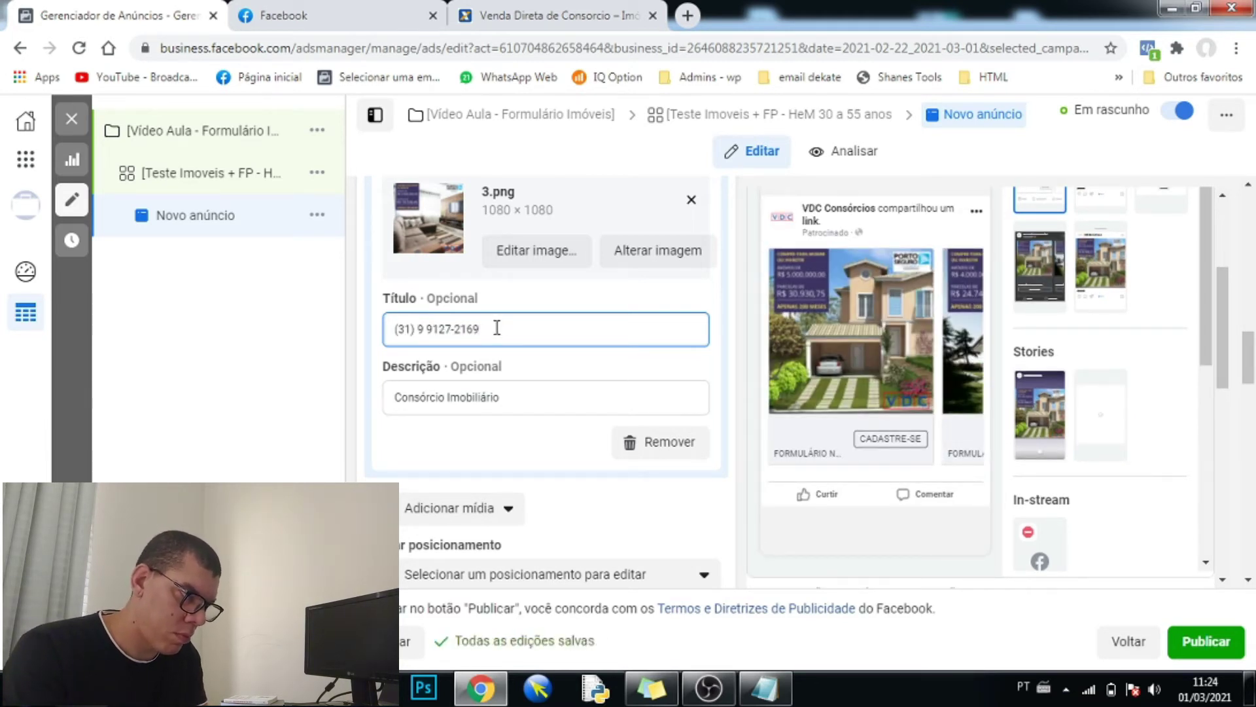
pyautogui.click(376, 391)
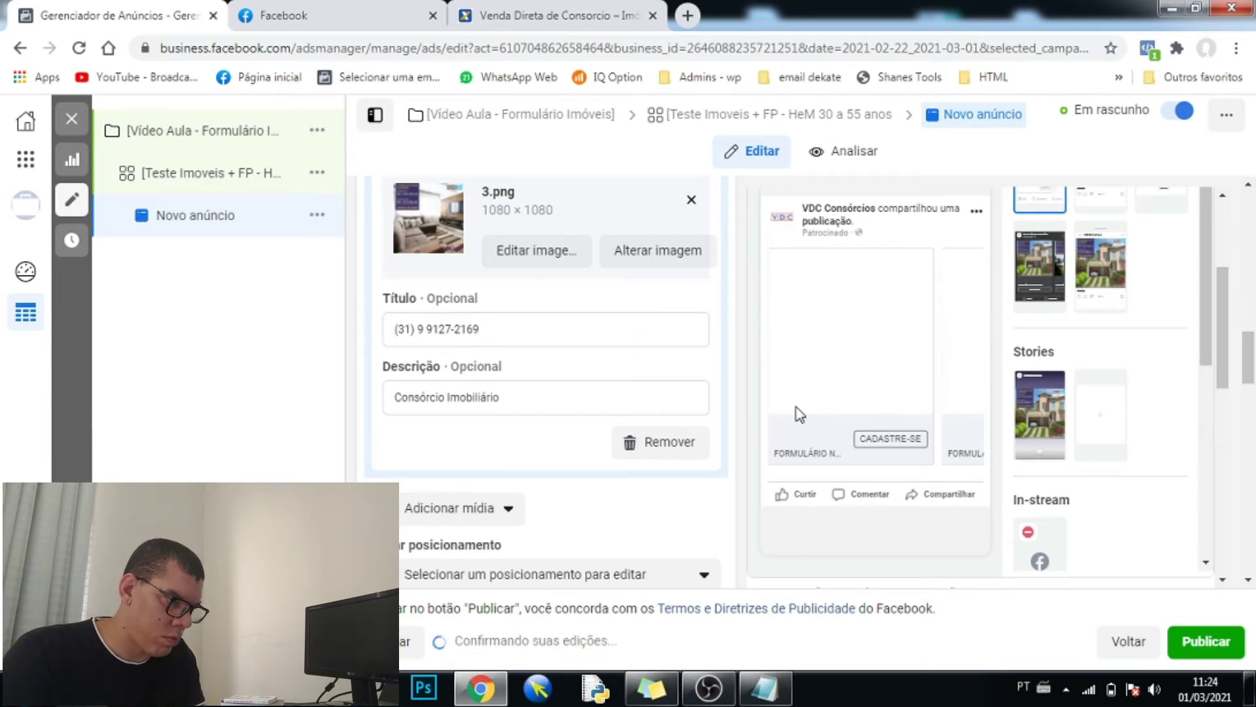
pyautogui.click(957, 333)
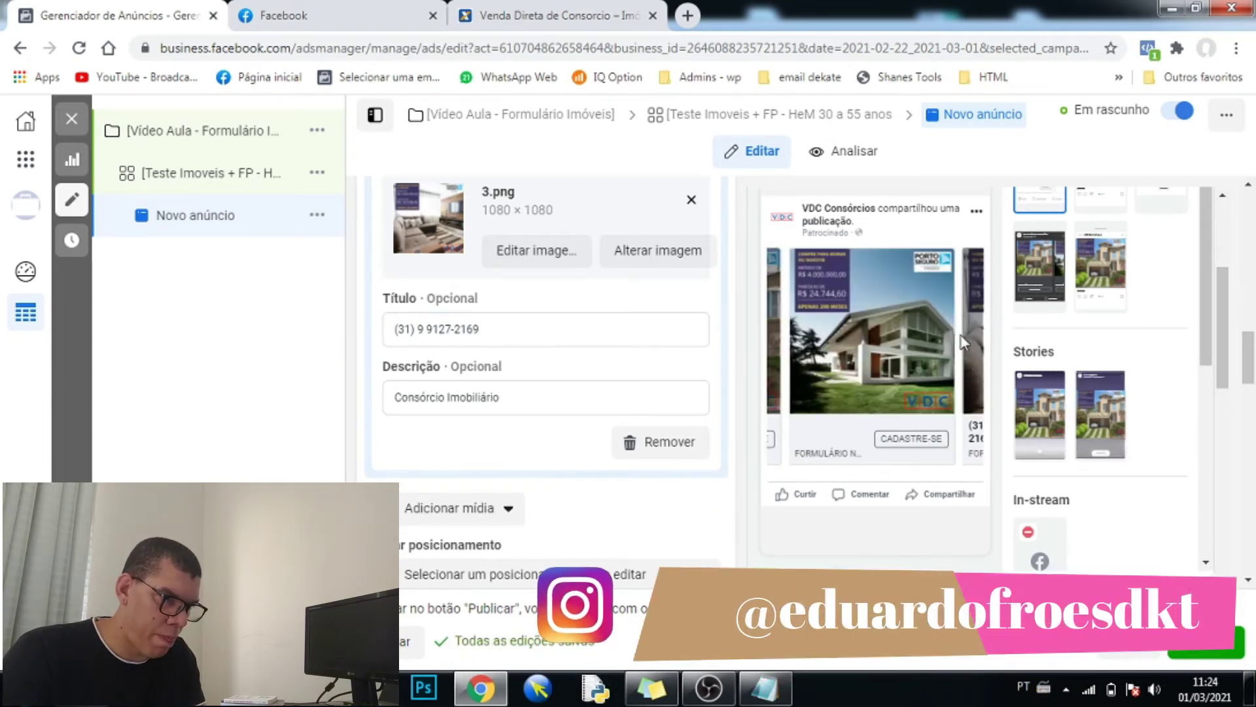
pyautogui.click(959, 337)
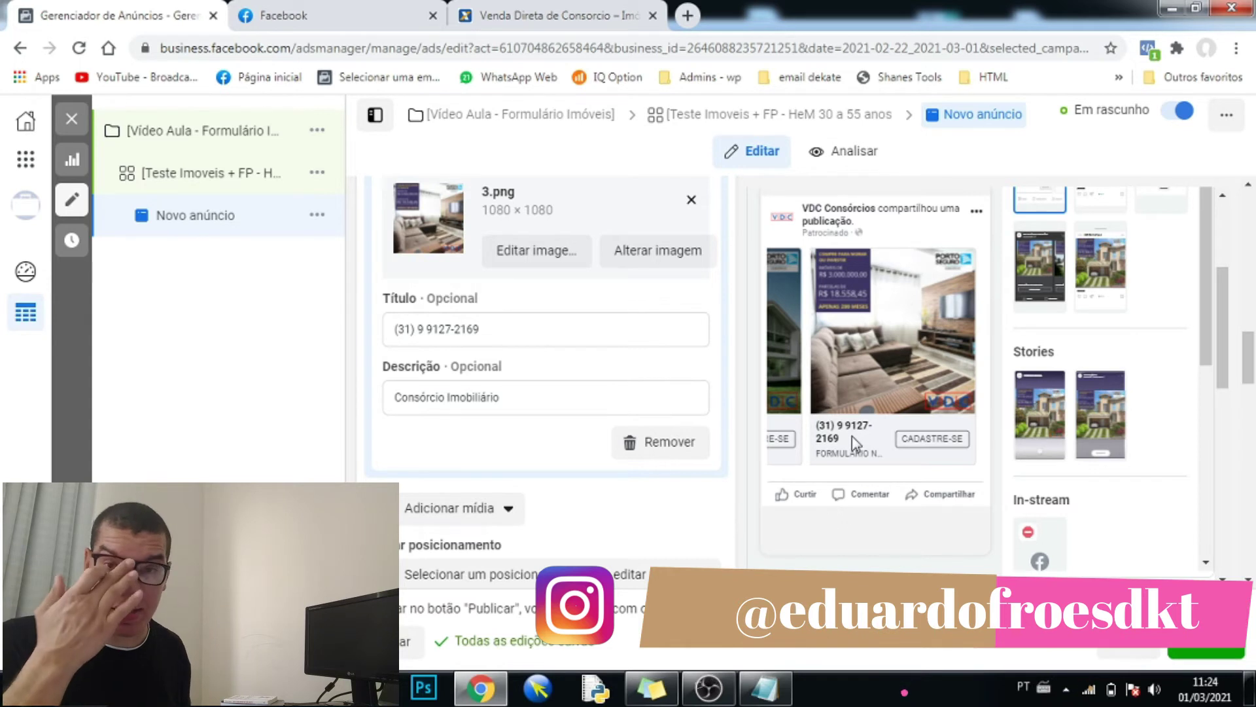
pyautogui.moveTo(489, 325); pyautogui.dragTo(386, 330)
pyautogui.write('Consórcio')
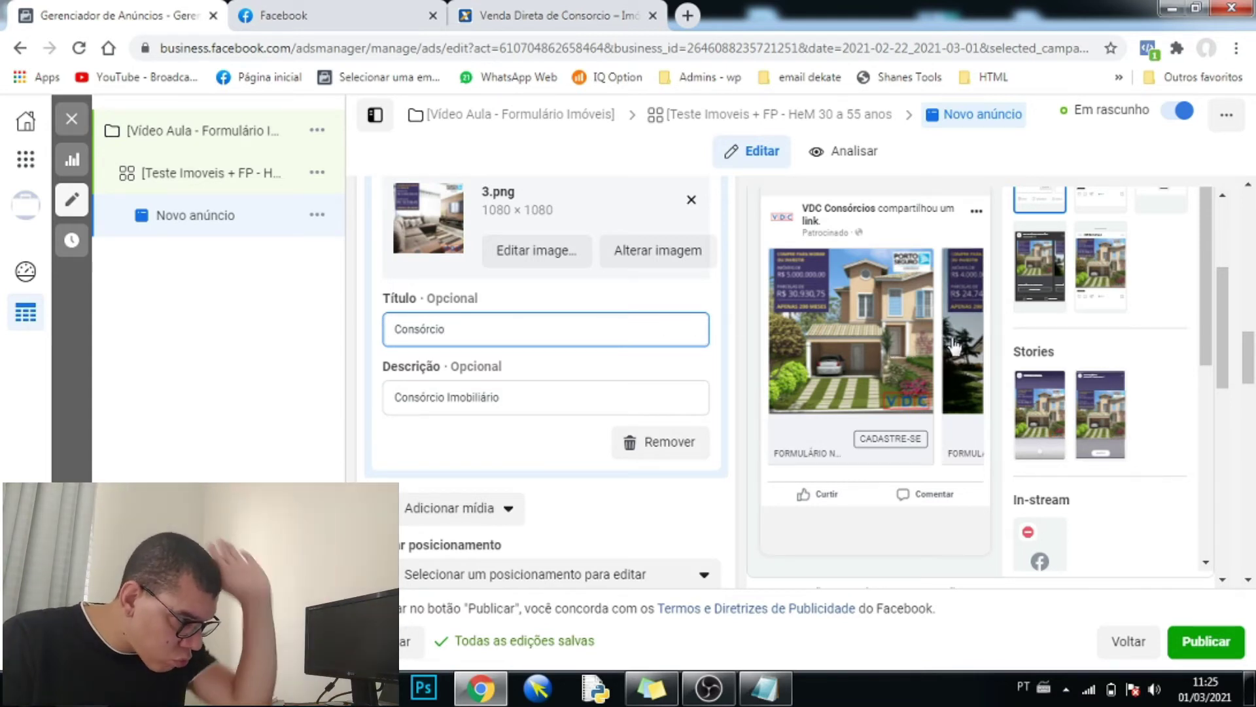
pyautogui.click(929, 345)
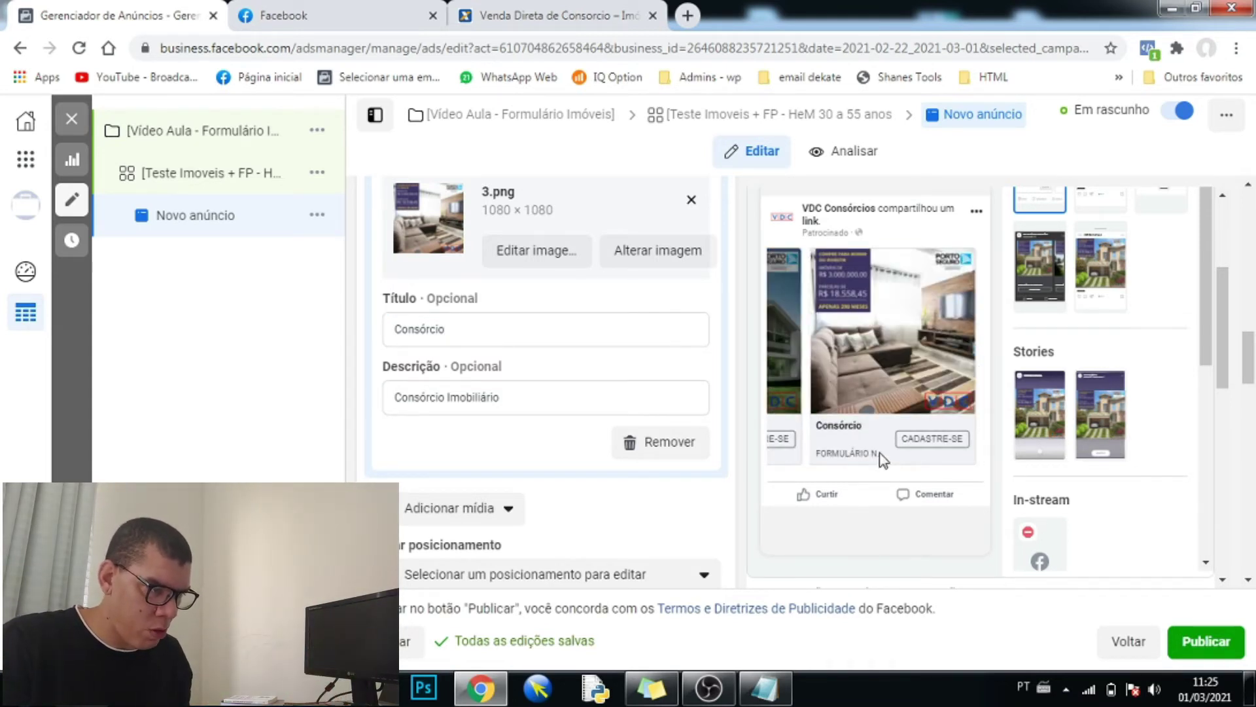
pyautogui.moveTo(488, 332); pyautogui.dragTo(328, 329)
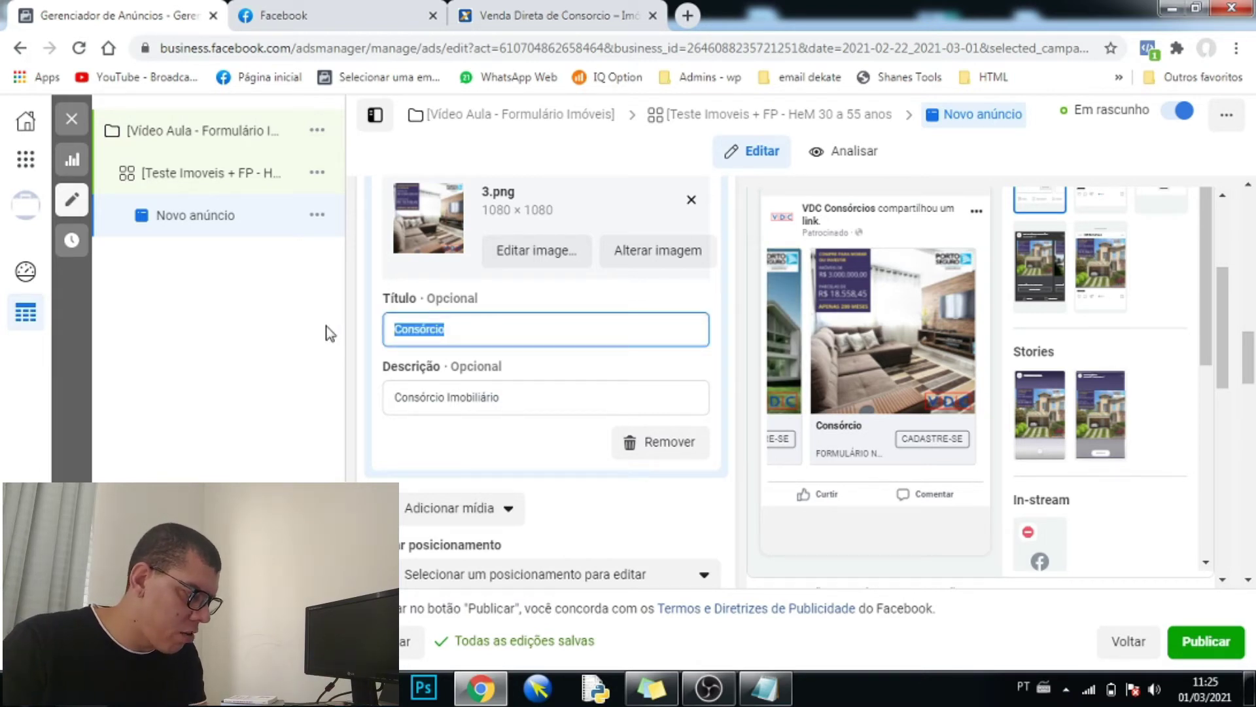
pyautogui.write('Cadastre-se')
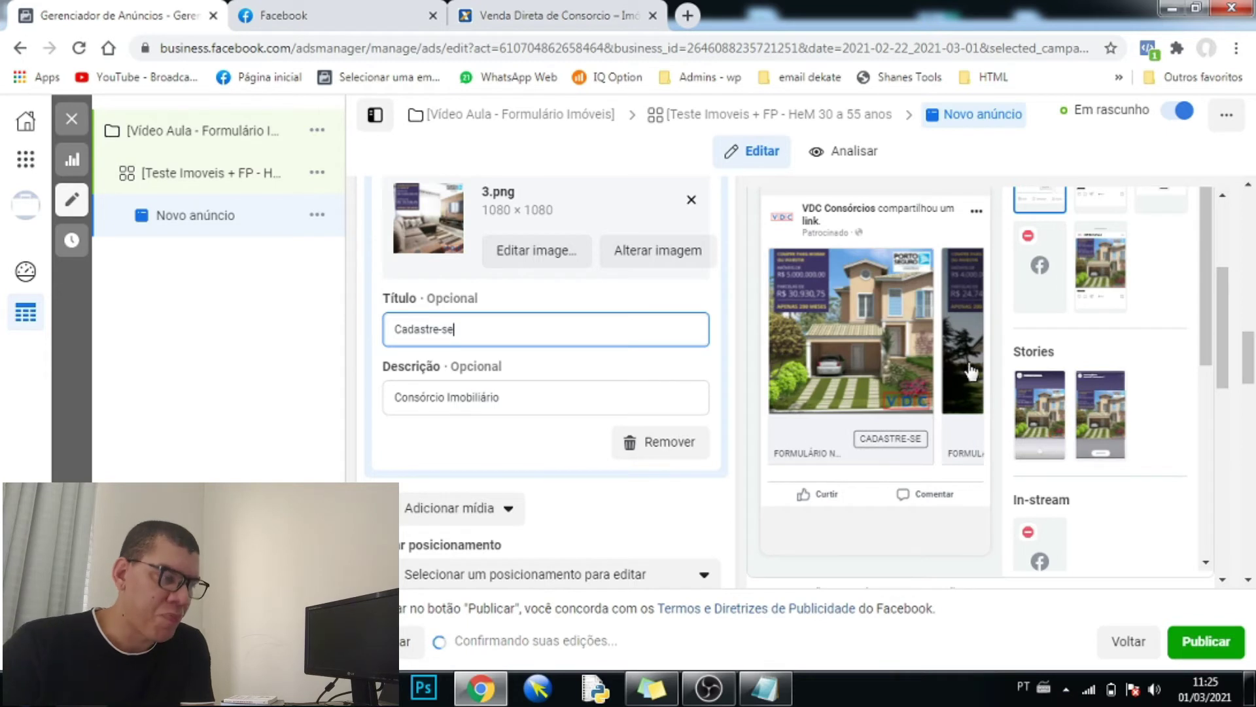
pyautogui.click(973, 358)
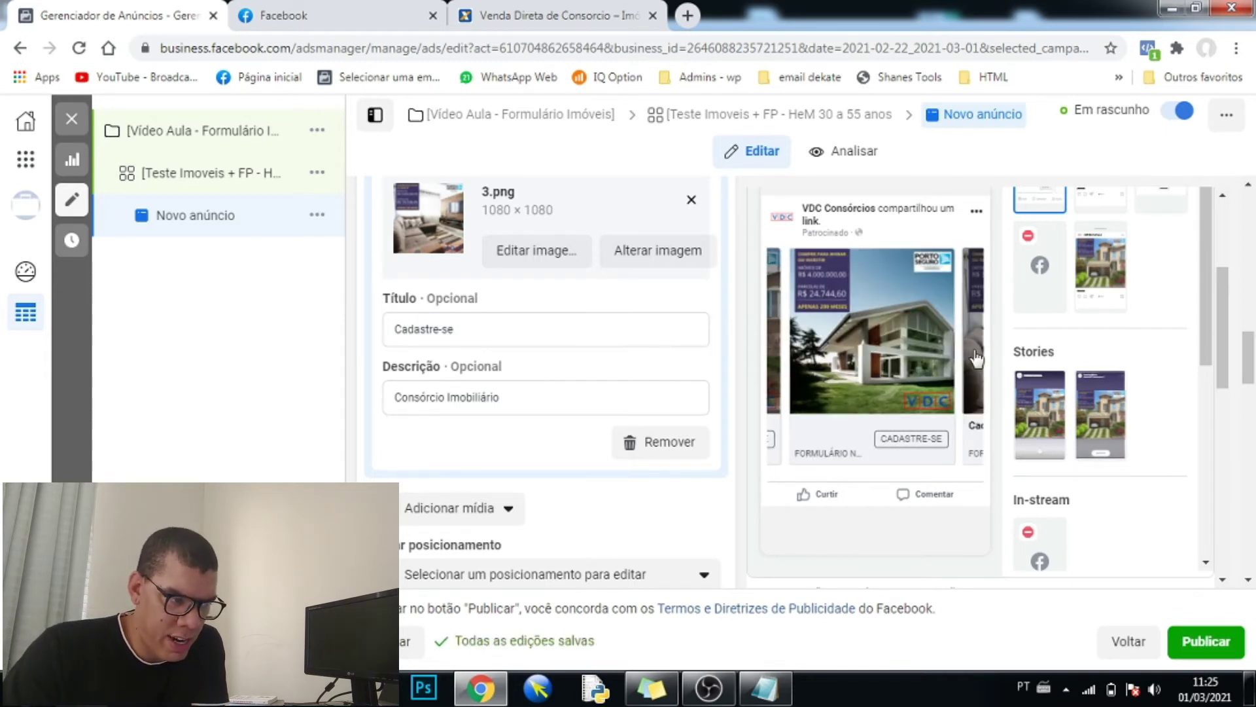
pyautogui.click(975, 358)
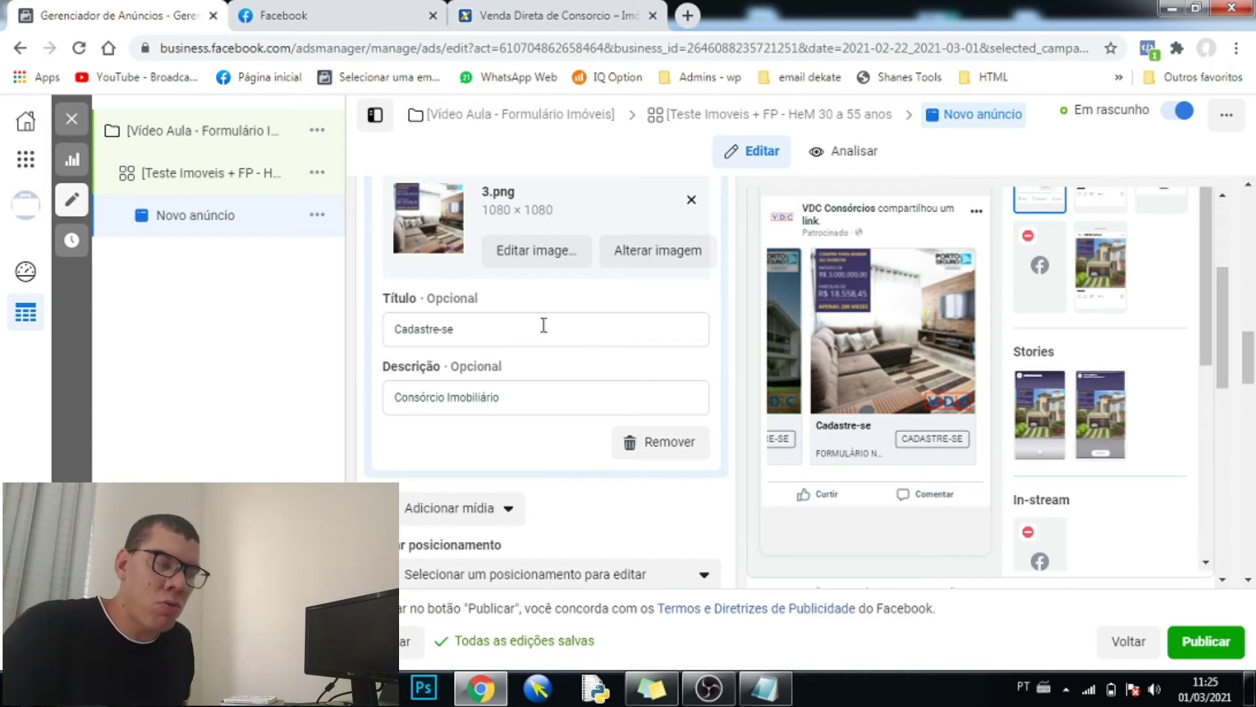
# - Copy the 'Cadastre-se' headline and paste it as the 2.png card's headline
pyautogui.click(456, 330)
pyautogui.moveTo(456, 330); pyautogui.dragTo(376, 328)
pyautogui.hotkey('ctrl', 'c')
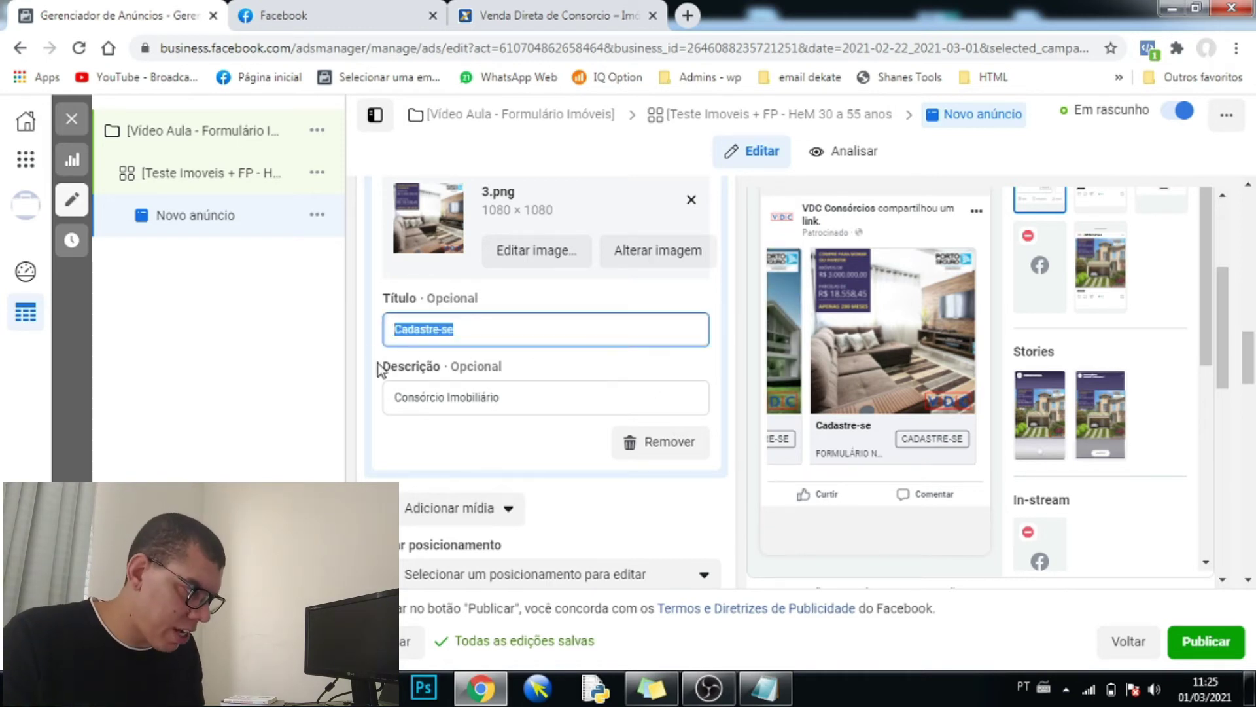
pyautogui.scroll(3, 379, 368)
pyautogui.click(503, 270)
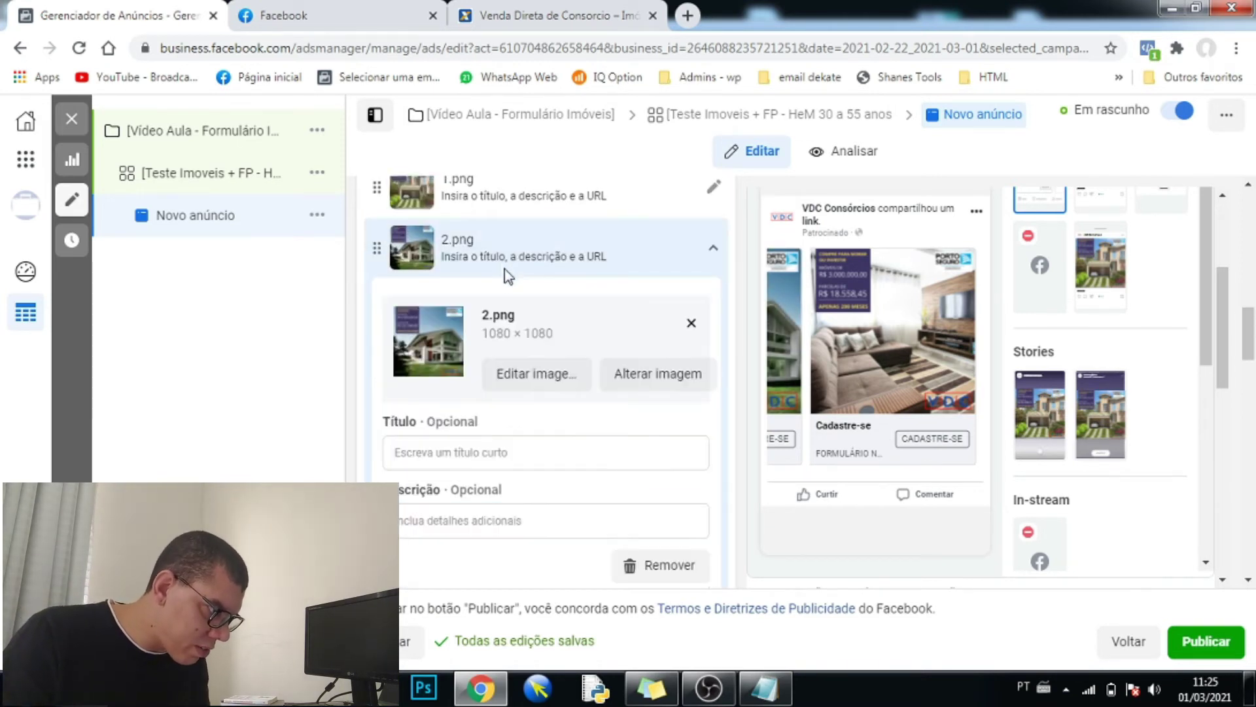
pyautogui.click(488, 457)
pyautogui.hotkey('ctrl', 'v')
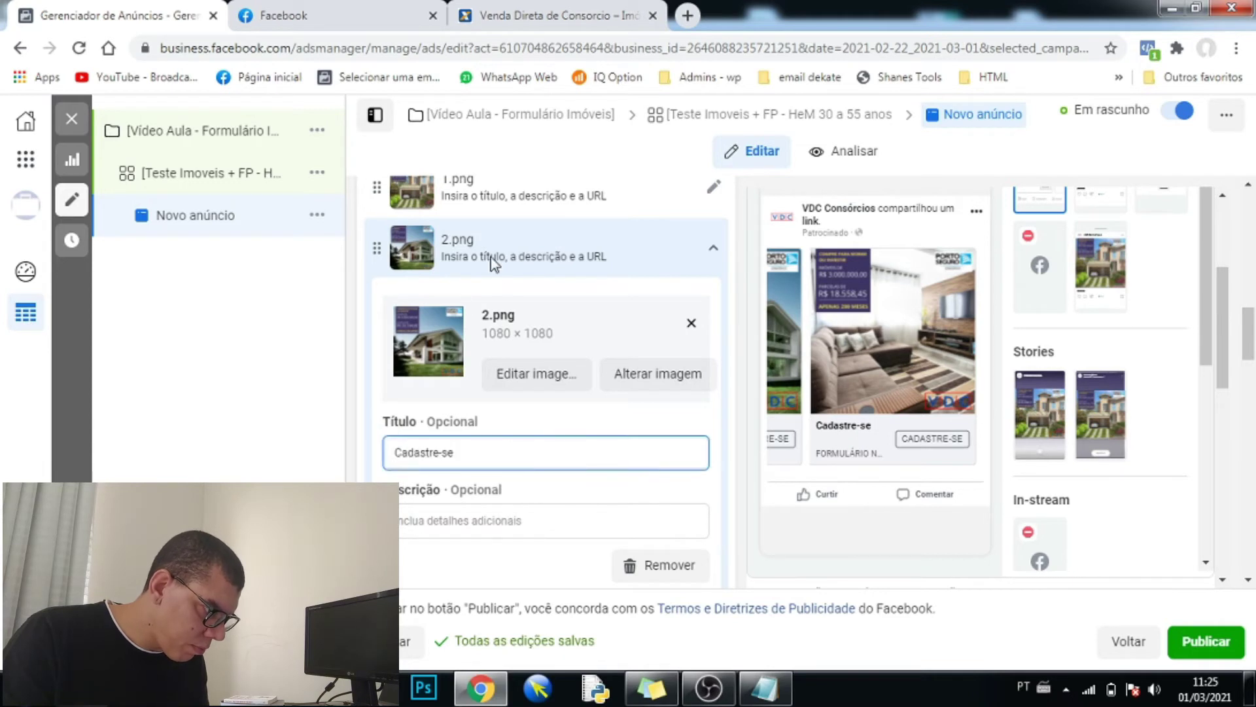
pyautogui.click(473, 229)
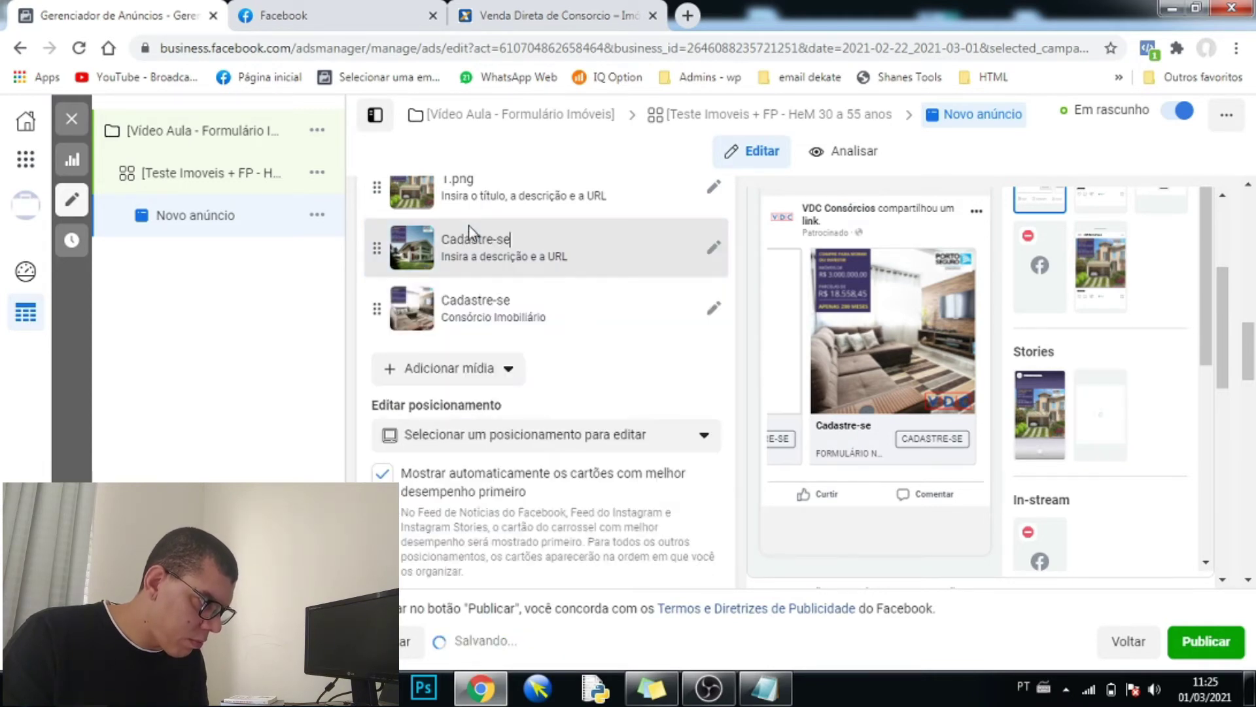
# - Paste 'Cadastre-se' as the 1.png card's headline and commit it
pyautogui.scroll(3, 462, 305)
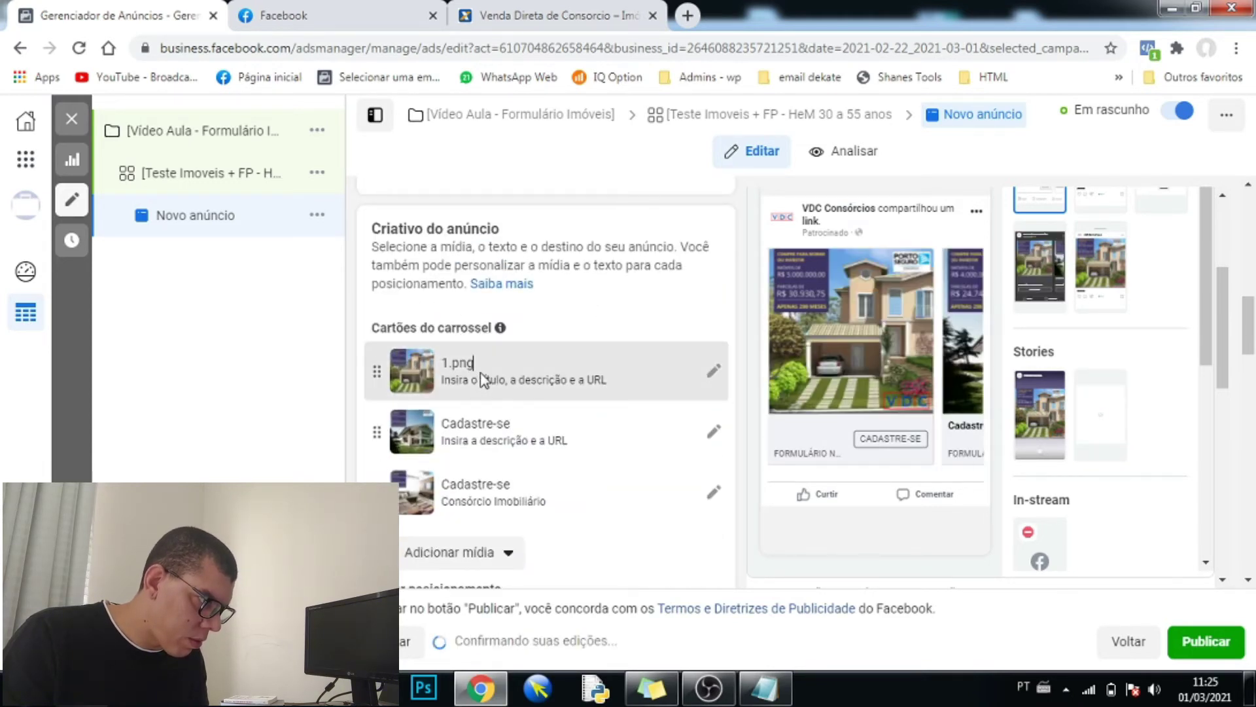
pyautogui.click(482, 373)
pyautogui.scroll(-4, 465, 432)
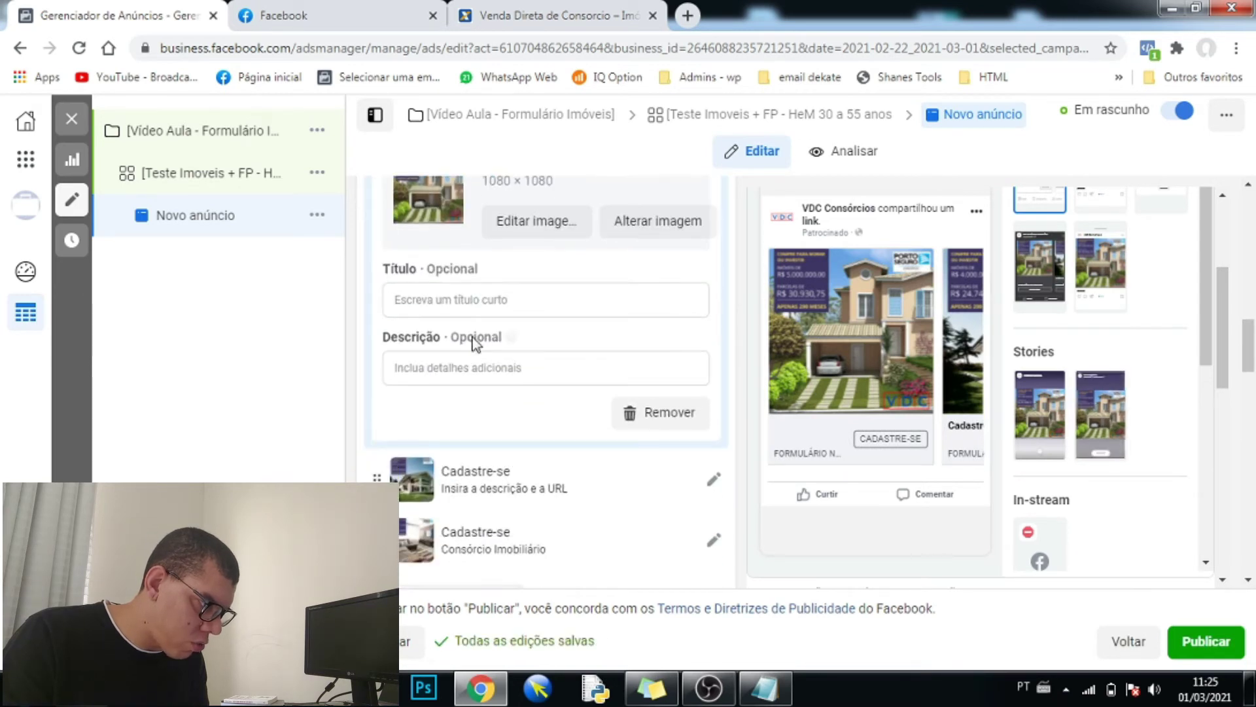
pyautogui.click(474, 298)
pyautogui.hotkey('ctrl', 'v')
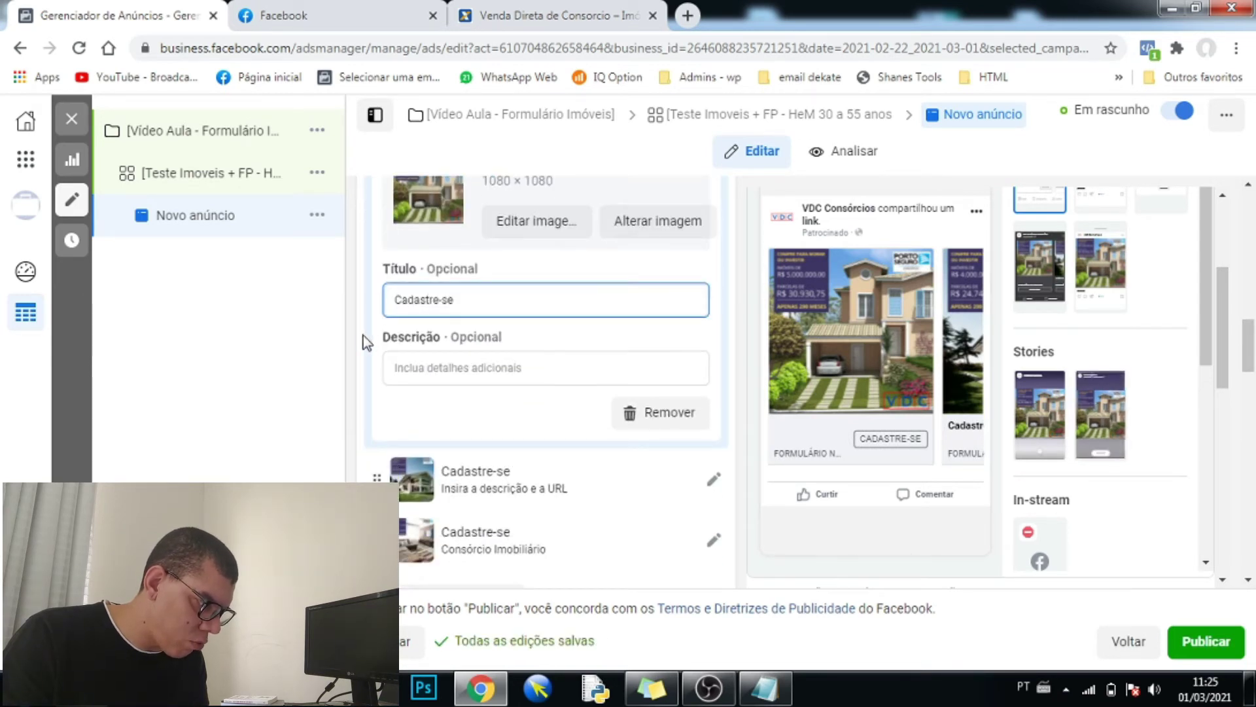
pyautogui.click(378, 324)
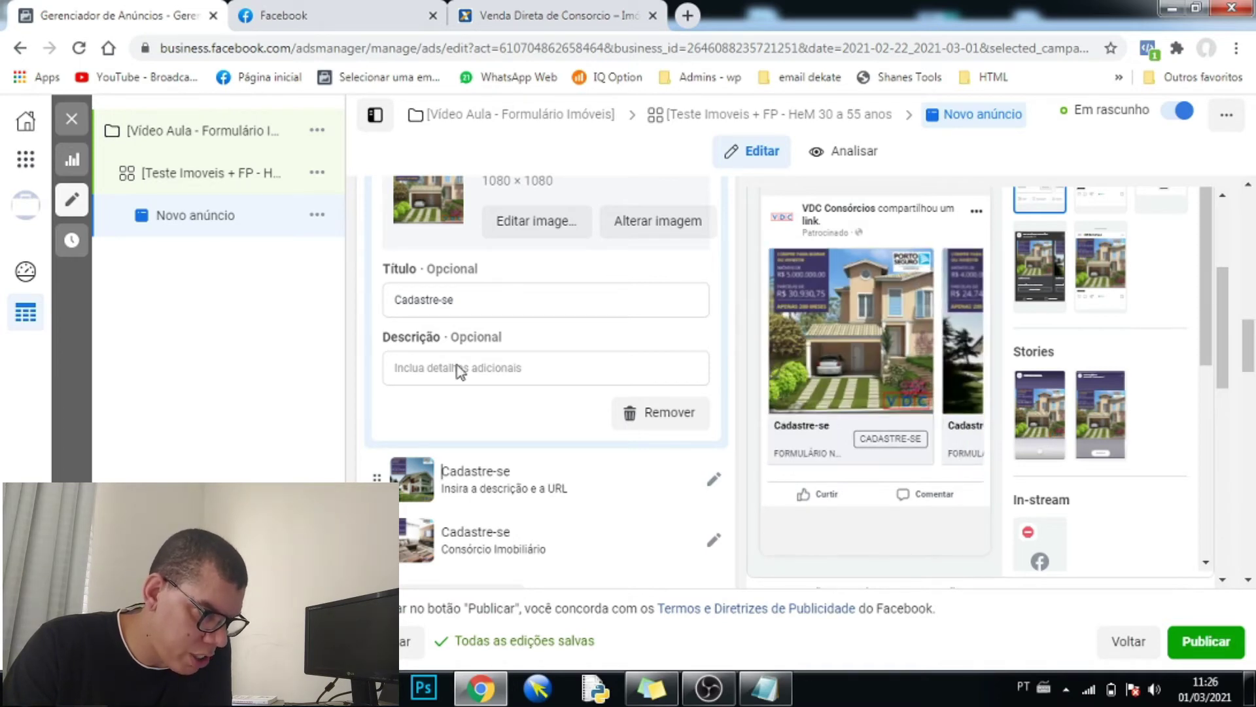
pyautogui.scroll(-1, 359, 432)
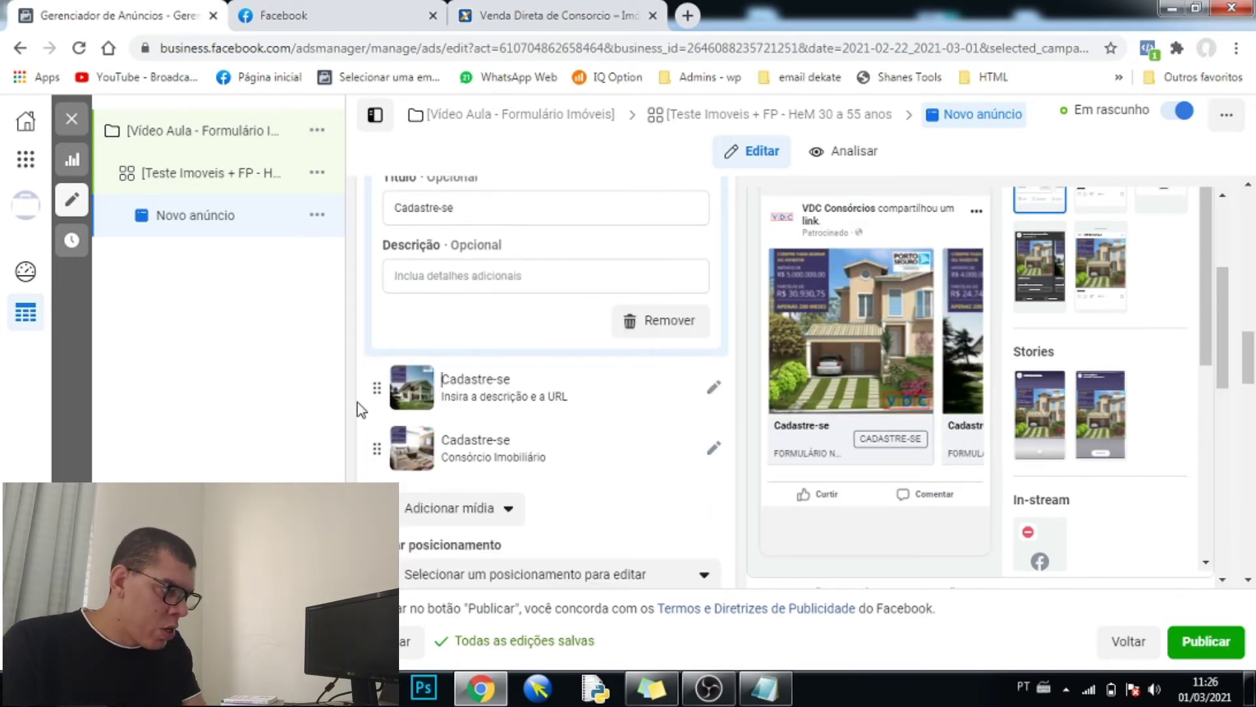
pyautogui.scroll(-5, 359, 386)
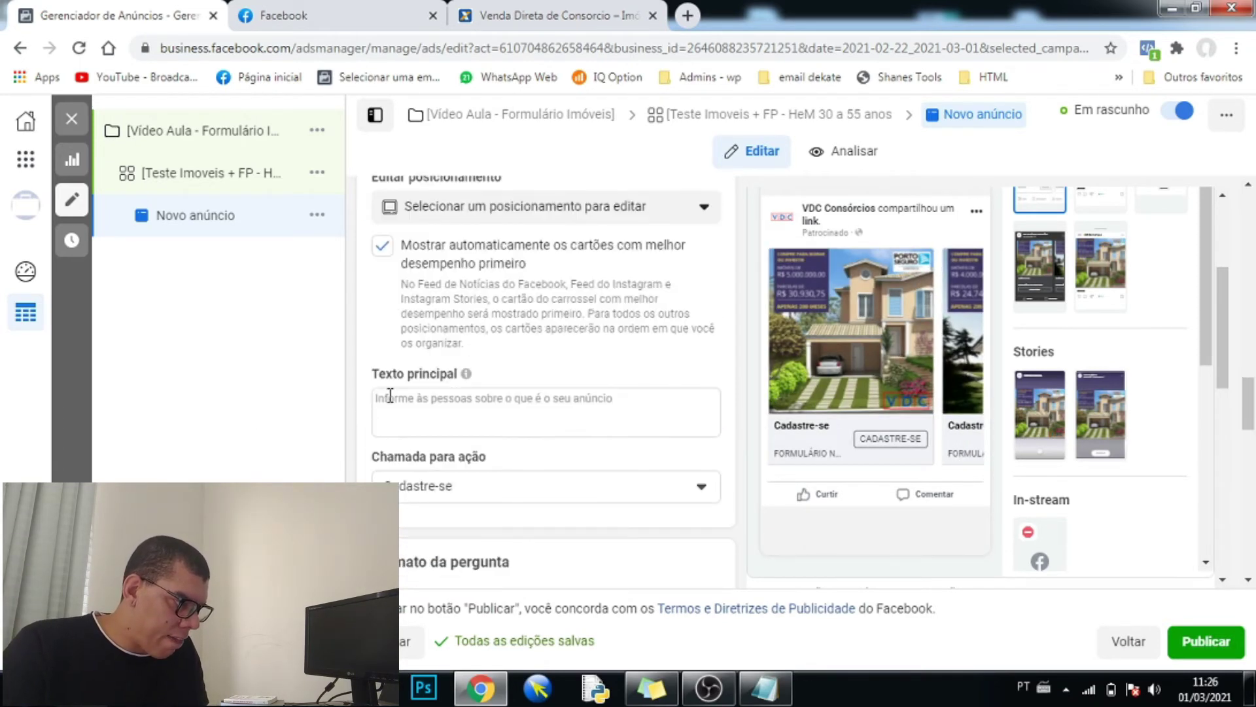
# - Place the cursor in the empty Texto principal field, ready for the ad's primary text
pyautogui.click(438, 401)
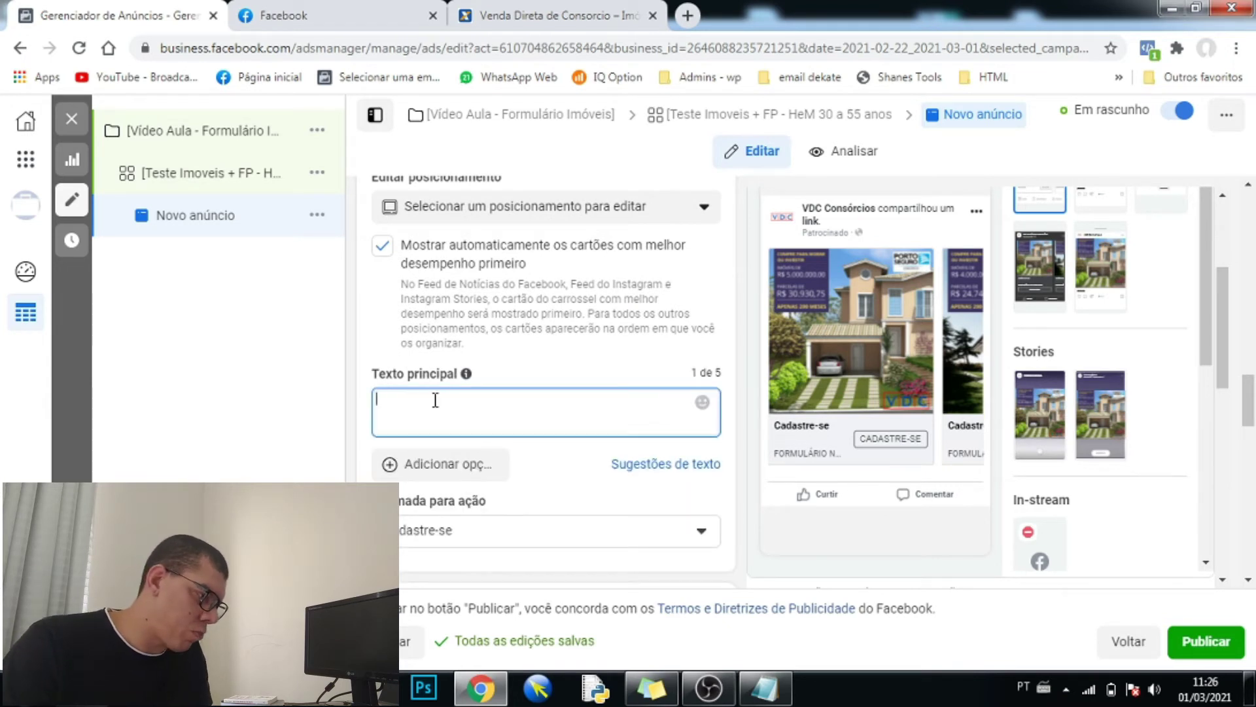
pyautogui.scroll(-1, 442, 399)
pyautogui.scroll(-1, 442, 400)
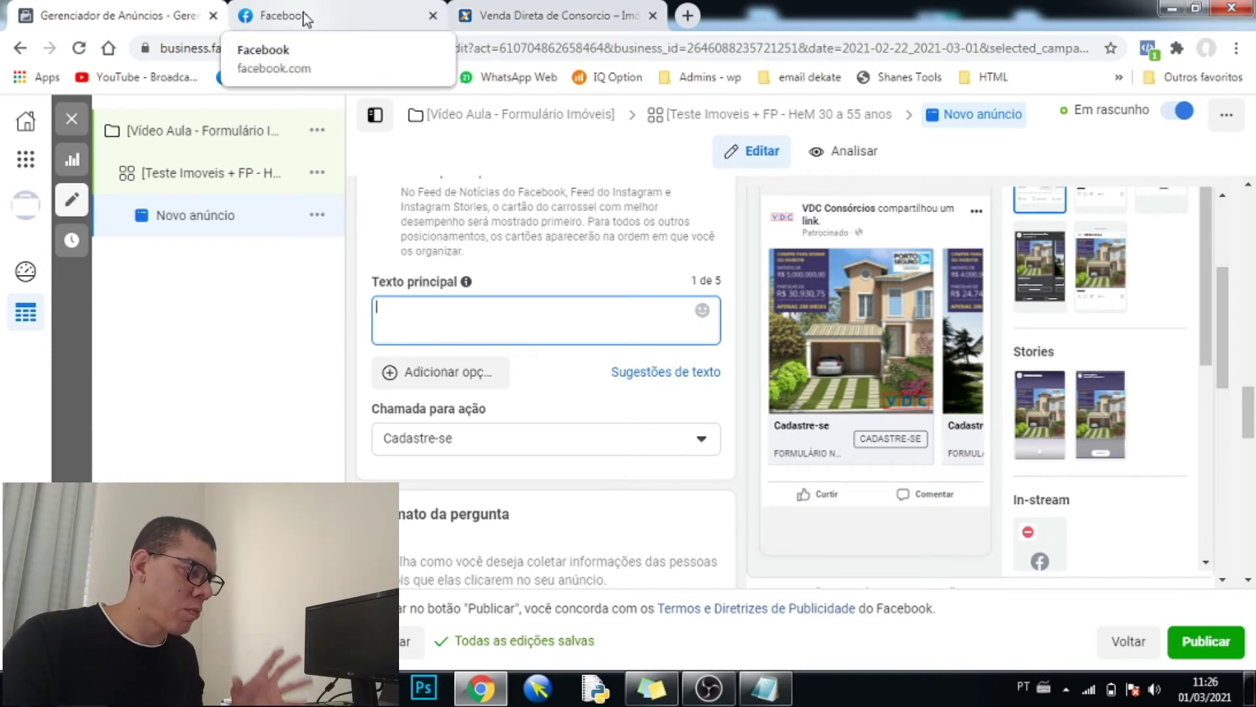
pyautogui.click(307, 19)
pyautogui.scroll(4, 406, 262)
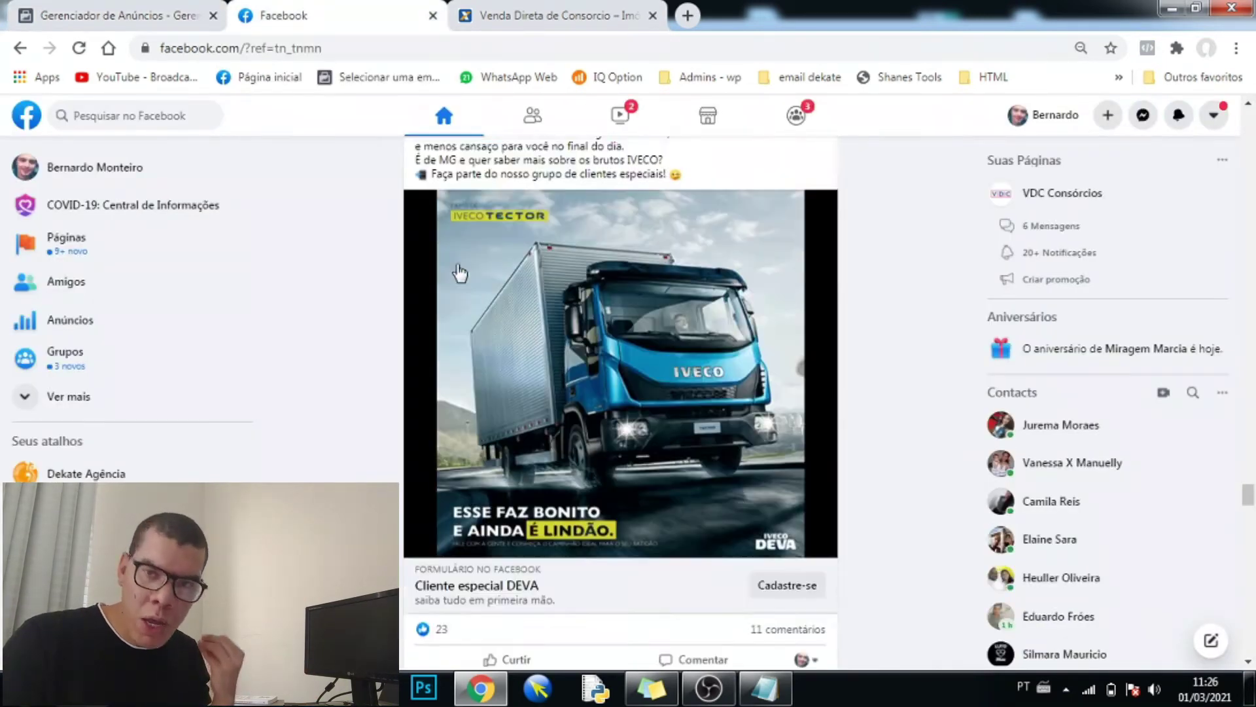
pyautogui.moveTo(417, 329); pyautogui.dragTo(703, 411)
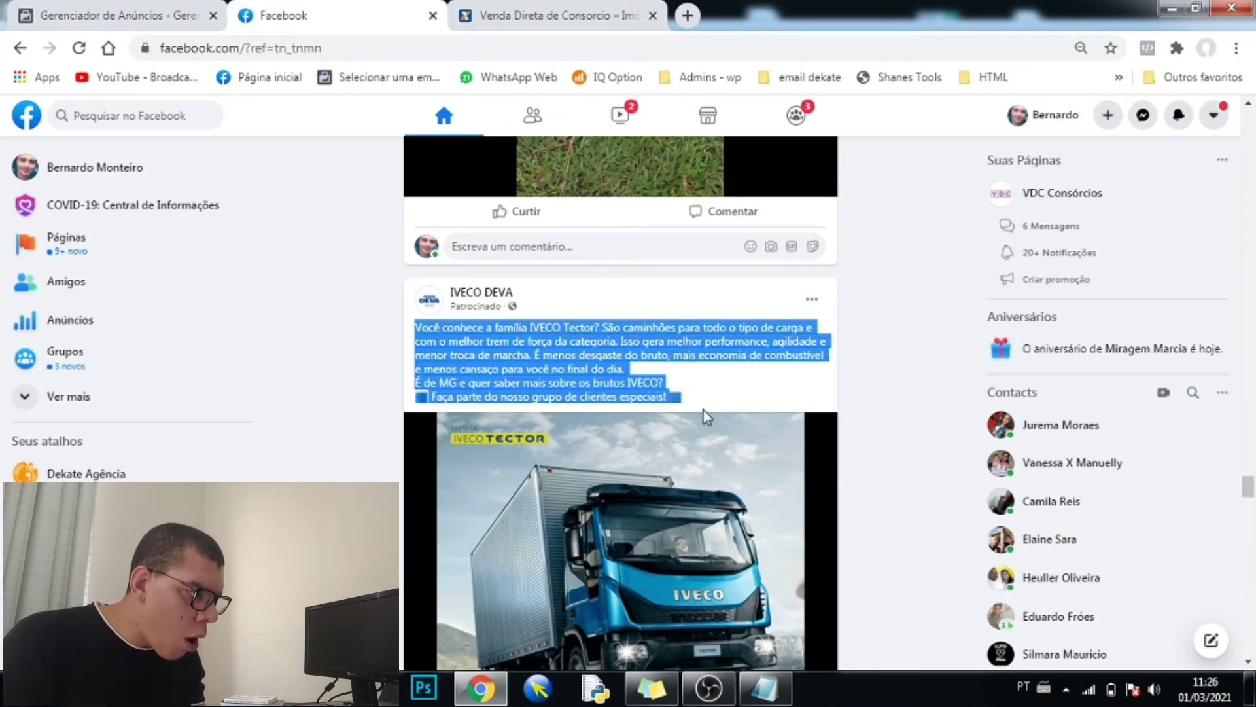
pyautogui.click(183, 11)
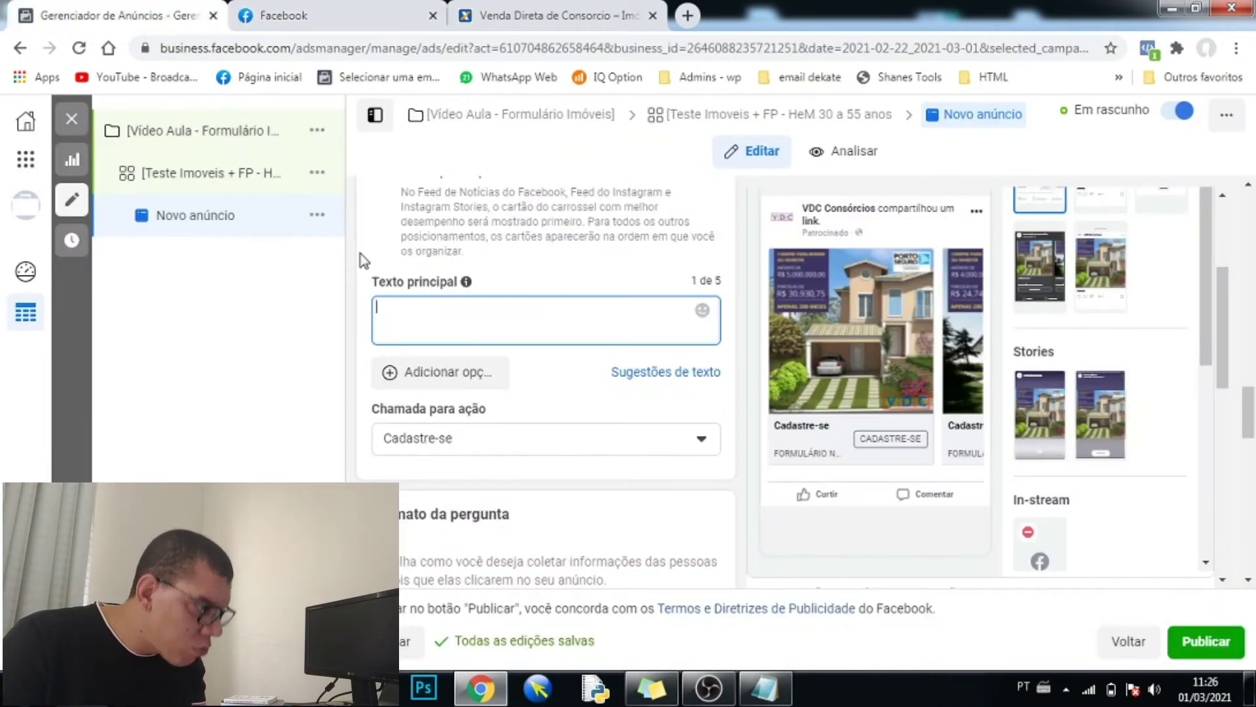
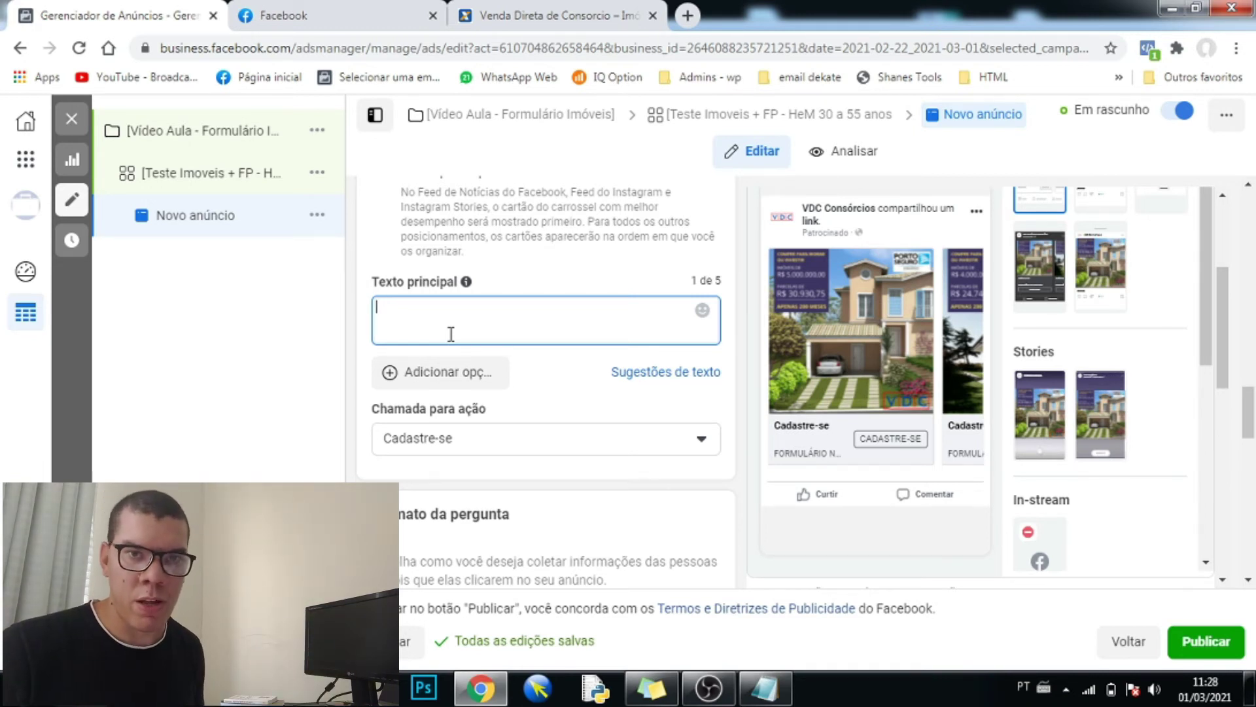
# - Paste the earlier truck ad copy as primary text, opening with 'Você conhece o Consórcio Imobiliário?'
pyautogui.write('Você conhece a família IVECO Tector? São caminhões para todo tipo de carga e com o melhor trem de força da categoria. Isso gera melhor performance, agilidade e menor troca de marcha. É menos desgaste do bruto, mais economia de combustível e menos cansaço para você no final do dia. É de MG e quer saber mais sobre os brutos IVECO? 👉 Faça parte do nosso grupo de clientes especiais! 😊')
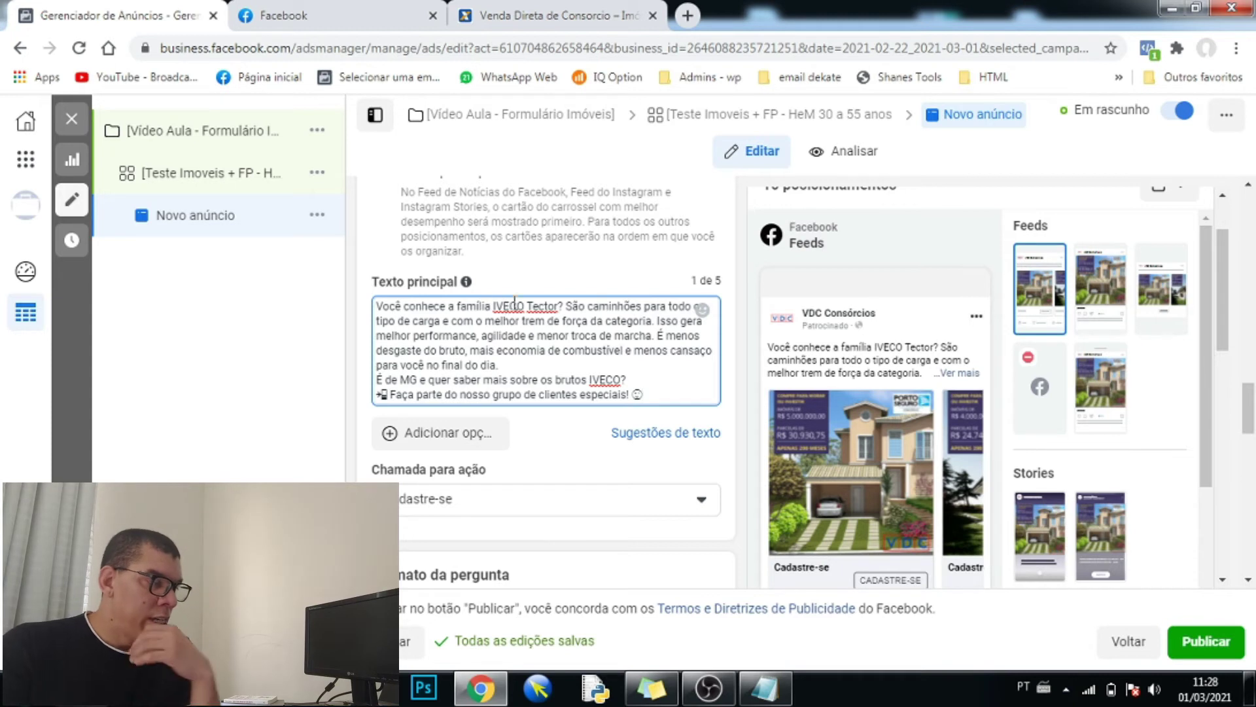
pyautogui.moveTo(560, 302); pyautogui.dragTo(450, 305)
pyautogui.write('o Consórcio')
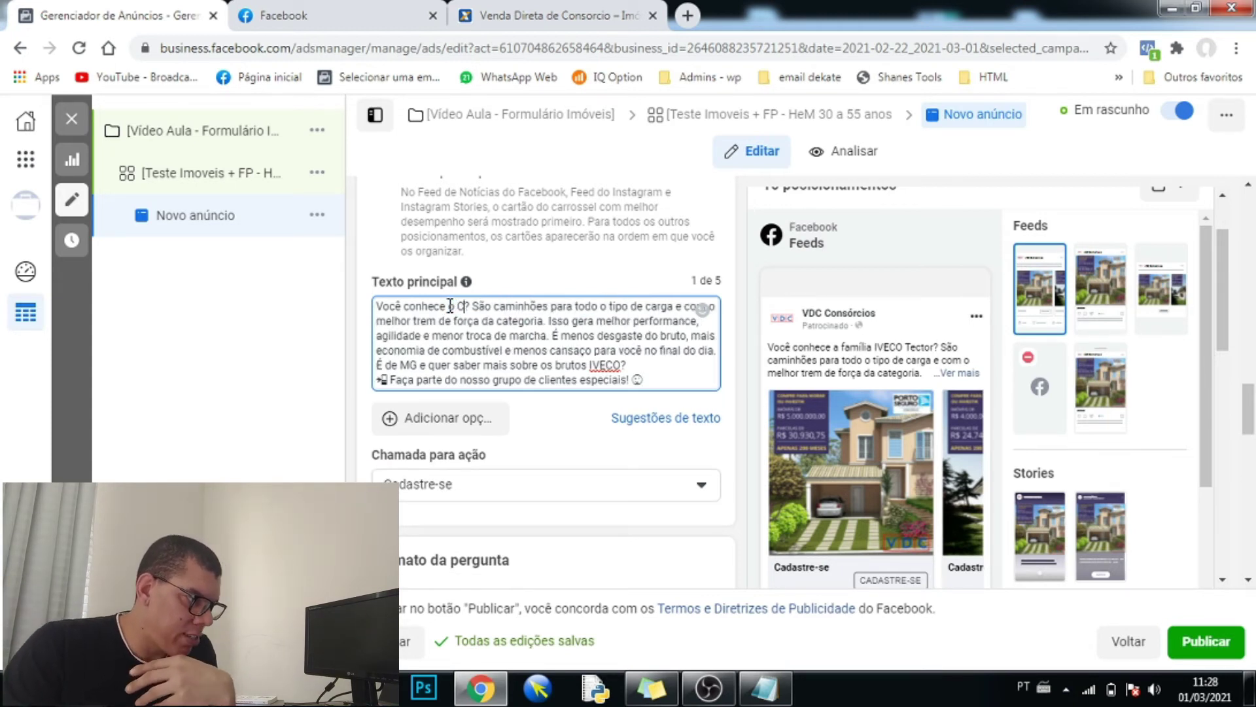
pyautogui.write(' Imobiliá')
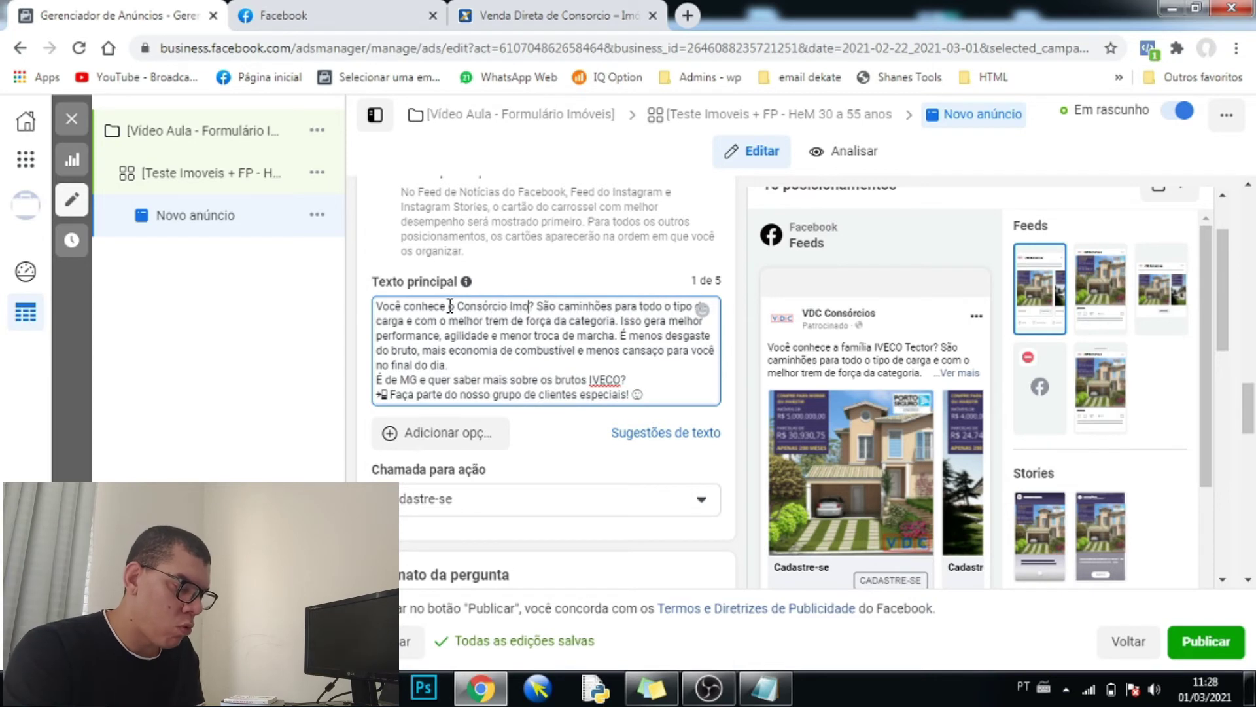
pyautogui.write('rio')
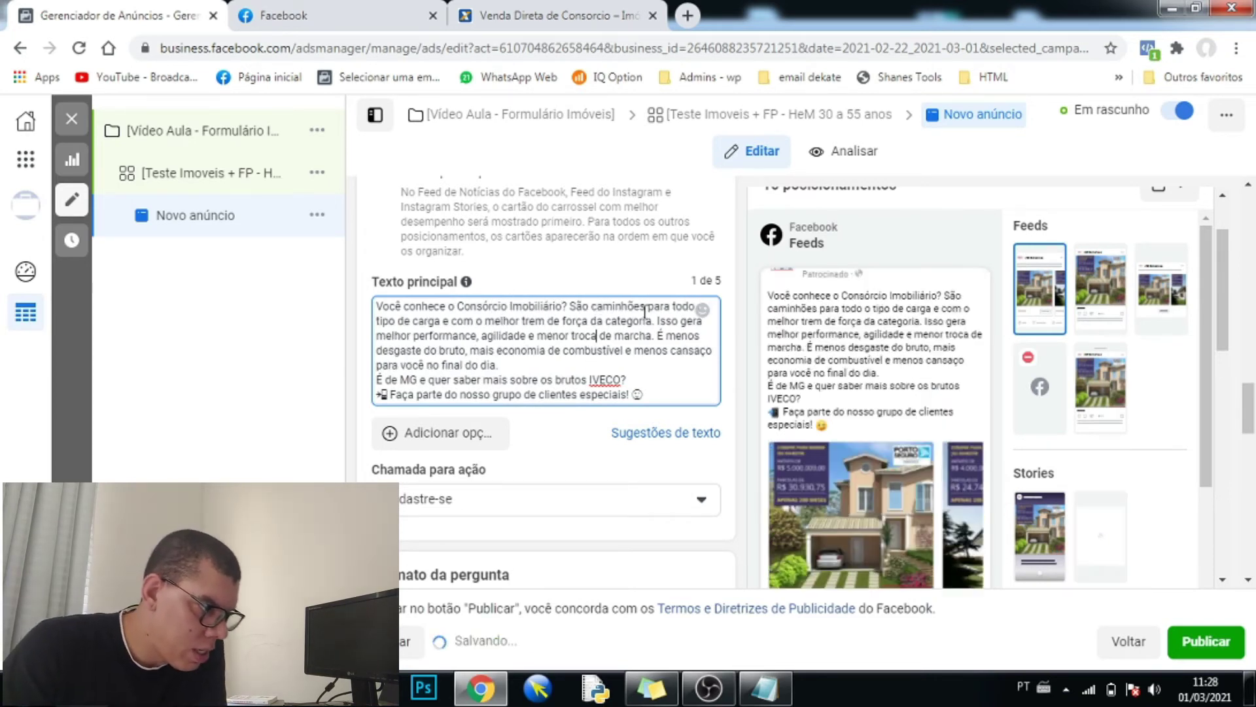
# - Rewrite the second sentence to begin 'E a forma mais fácil de comprar sua casa e cabe em'
pyautogui.moveTo(592, 306); pyautogui.dragTo(647, 310)
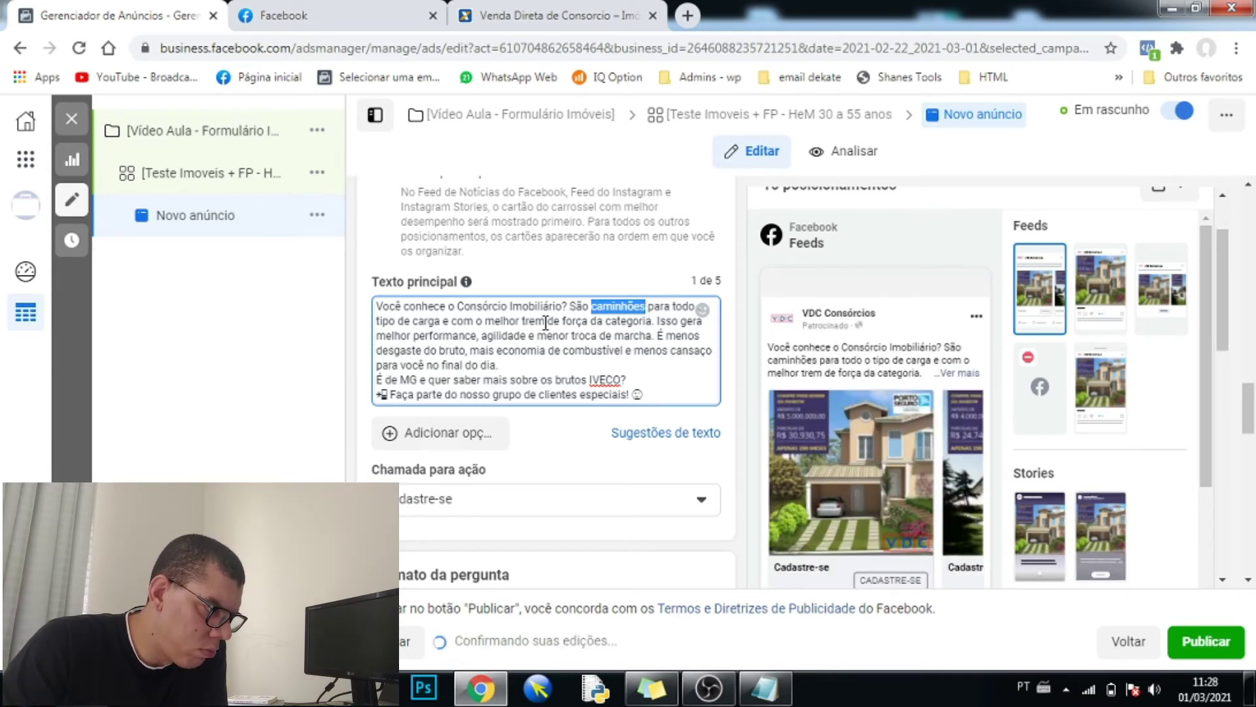
pyautogui.click(591, 306)
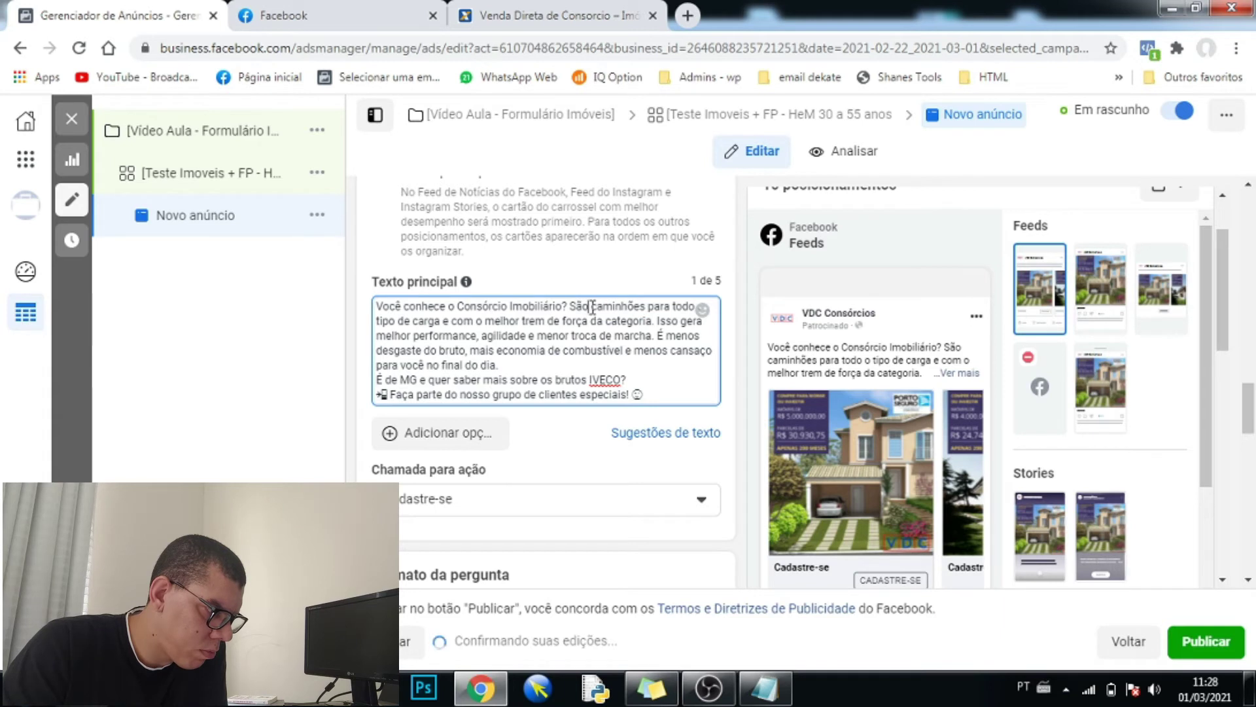
pyautogui.moveTo(570, 306); pyautogui.dragTo(647, 302)
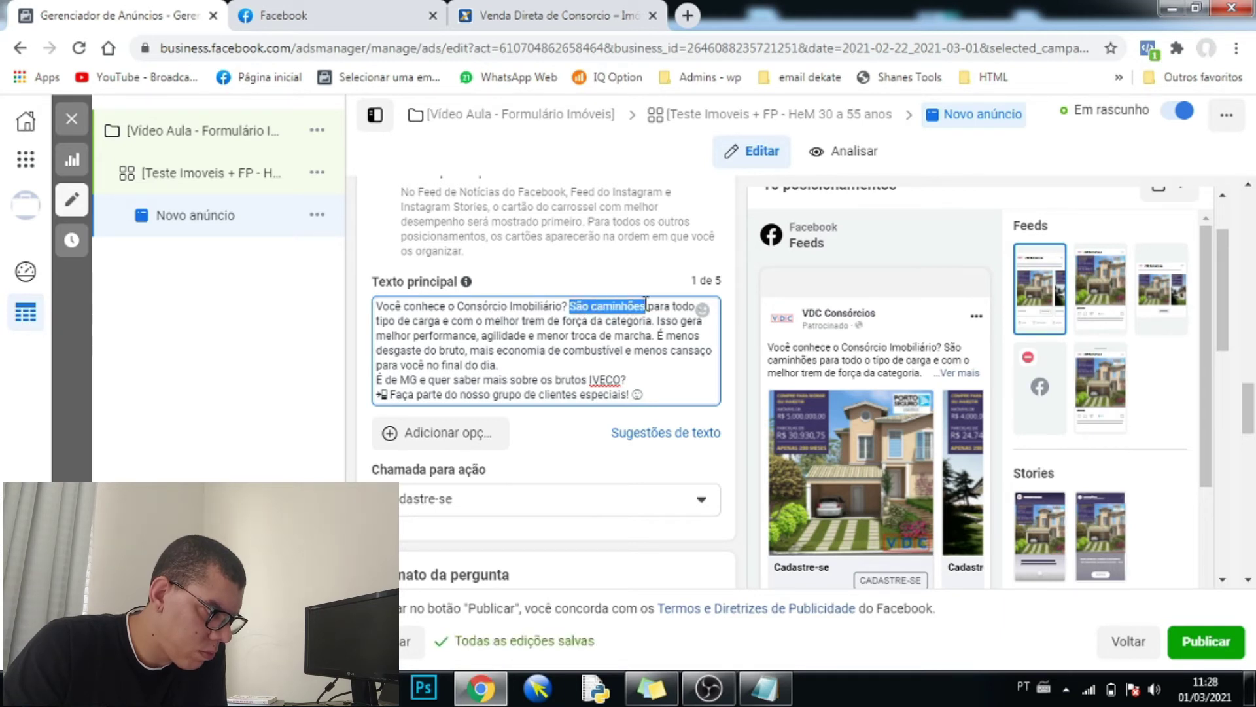
pyautogui.write('é A FORMA')
pyautogui.press('BackSpace')
pyautogui.press('BackSpace')
pyautogui.press('BackSpace')
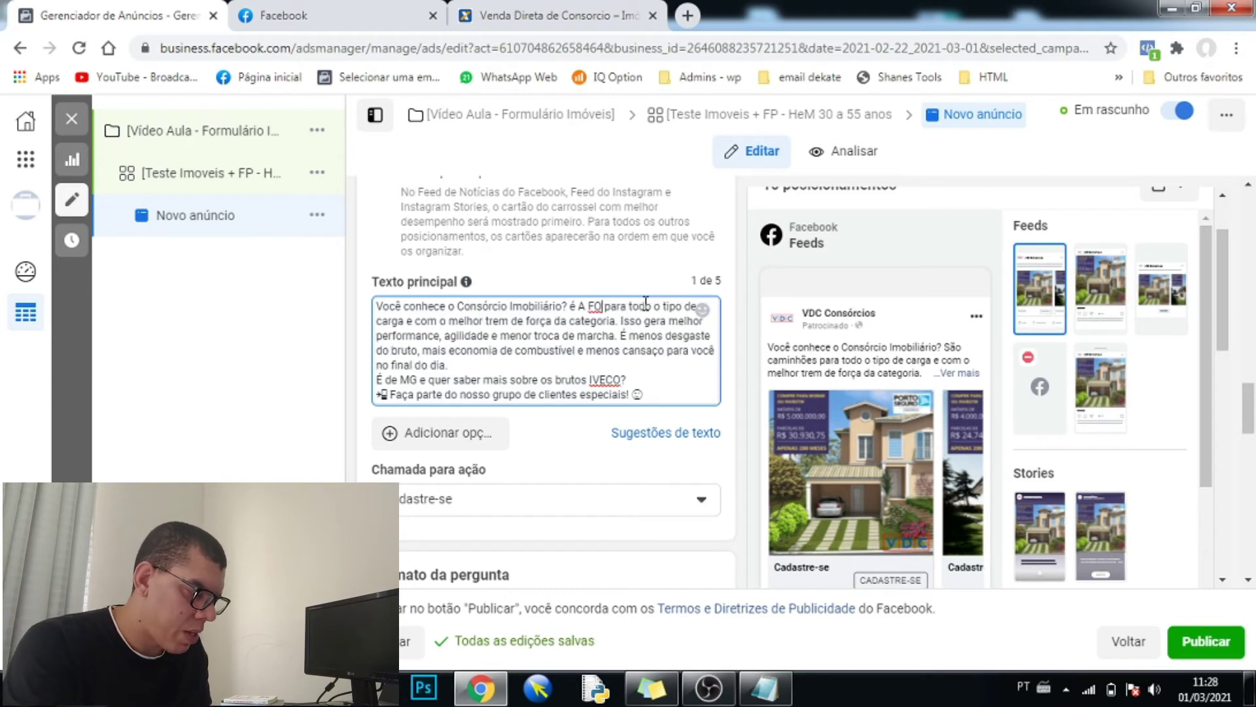
pyautogui.press('BackSpace')
pyautogui.press('BackSpace')
pyautogui.press('BackSpace')
pyautogui.press('BackSpace')
pyautogui.press('BackSpace')
pyautogui.press('BackSpace')
pyautogui.write('E')
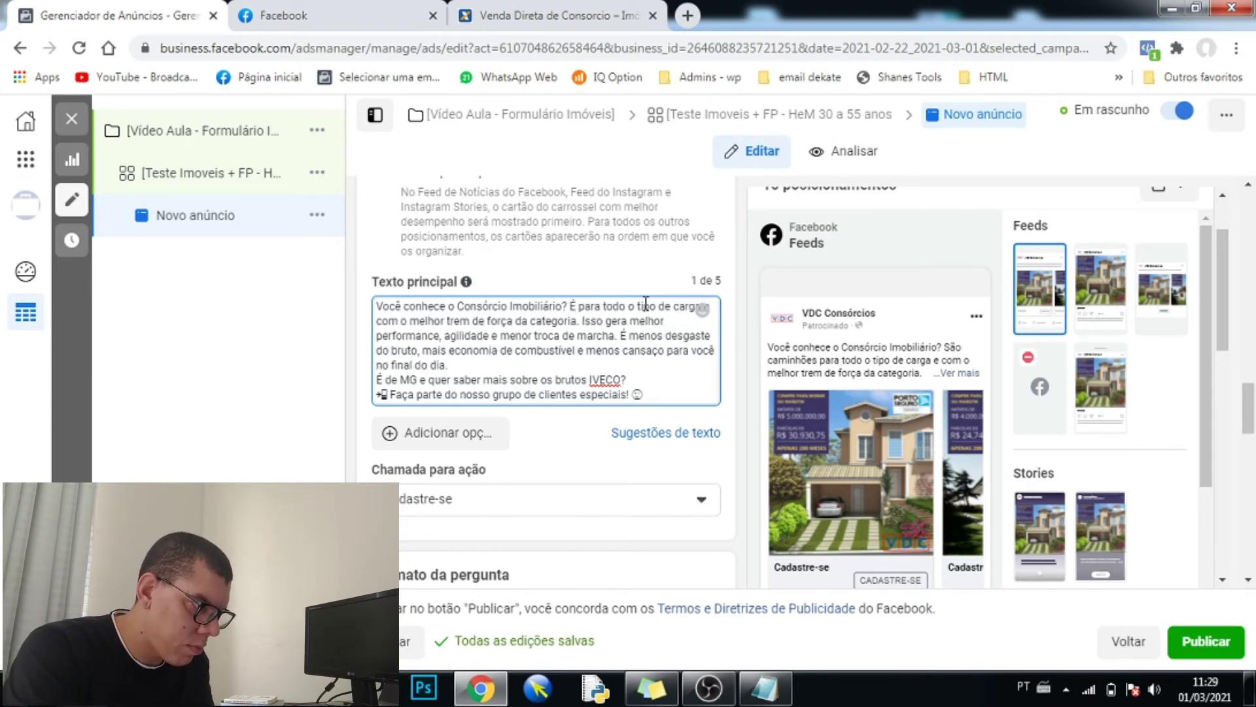
pyautogui.write(' a forma mais fácil')
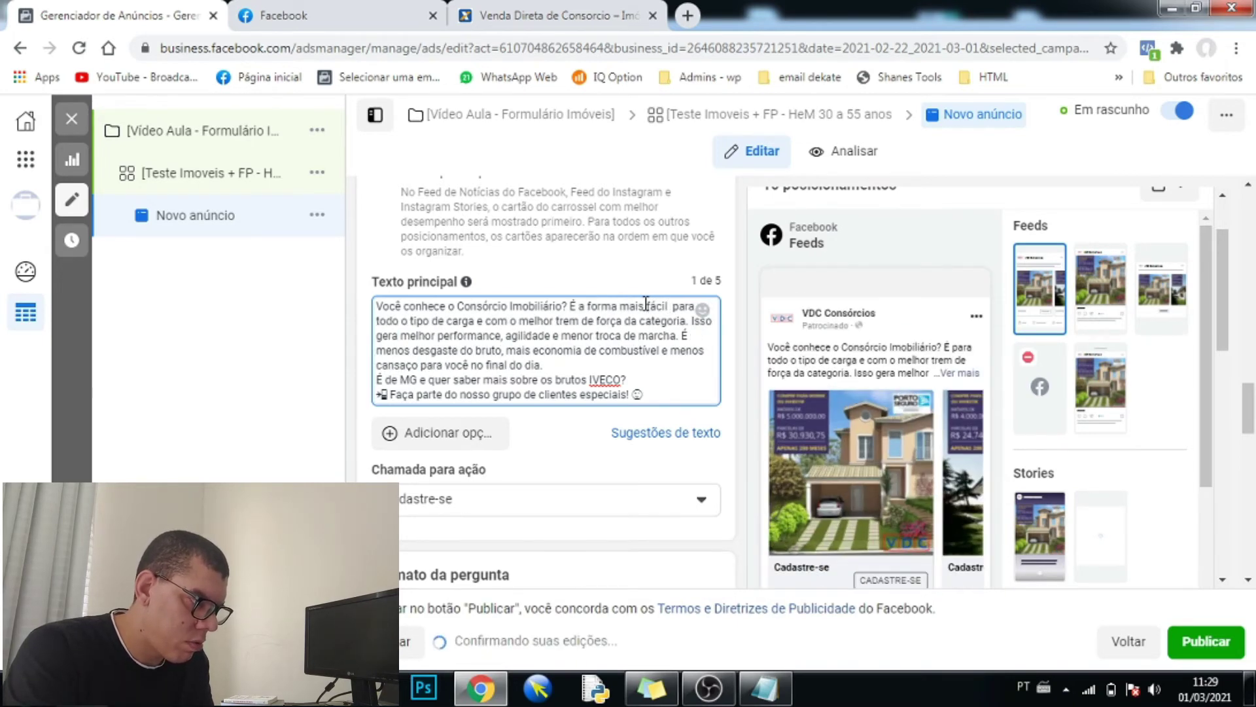
pyautogui.write(' de comprar sua casa e cabe em')
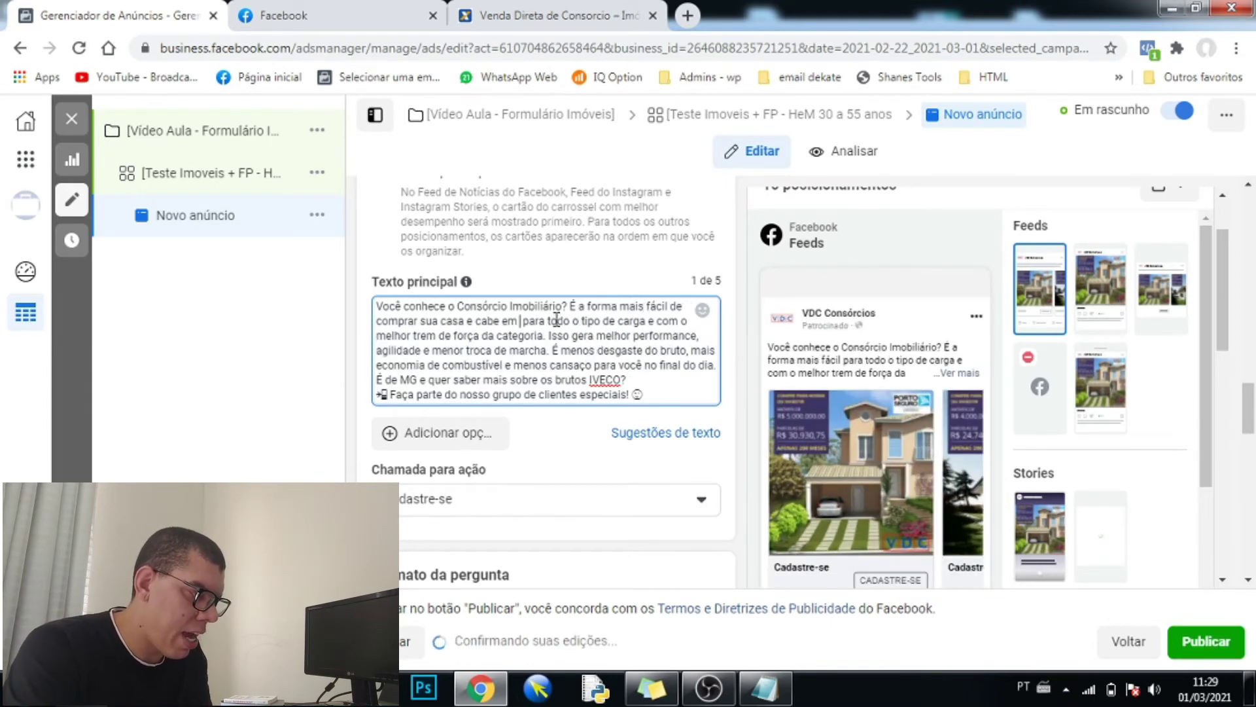
pyautogui.press('Delete')
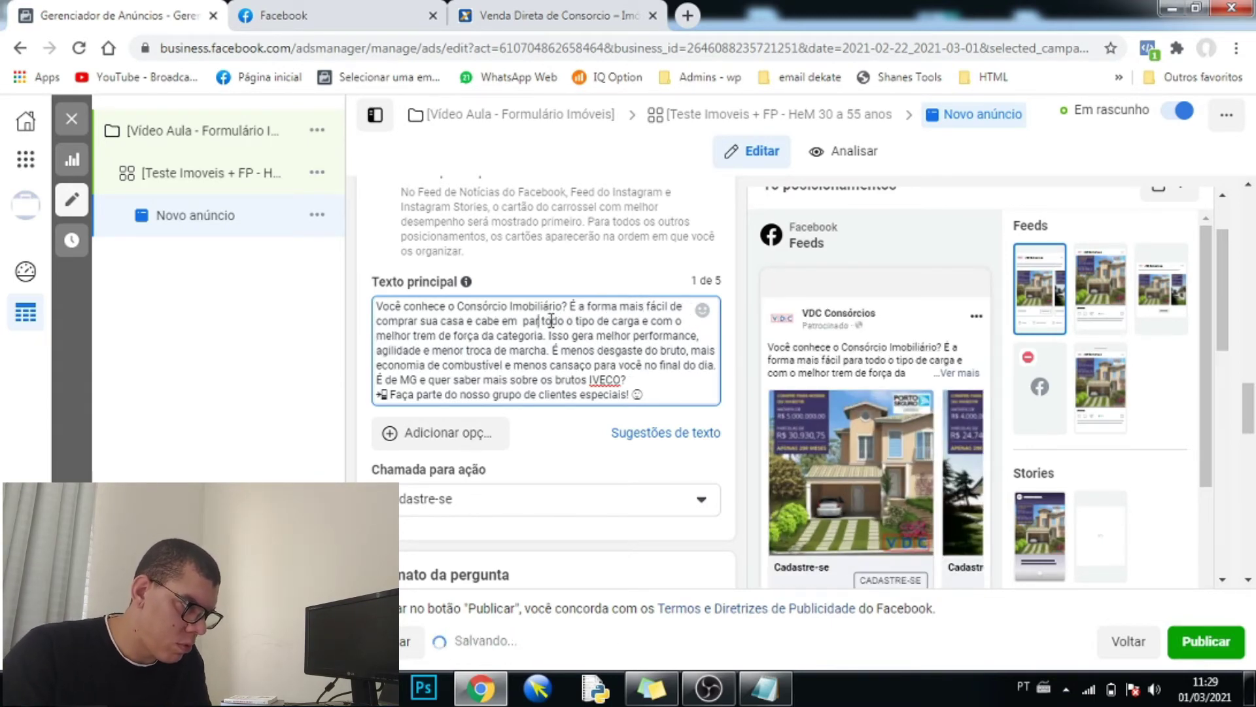
pyautogui.press('BackSpace')
pyautogui.press('BackSpace')
pyautogui.press('BackSpace')
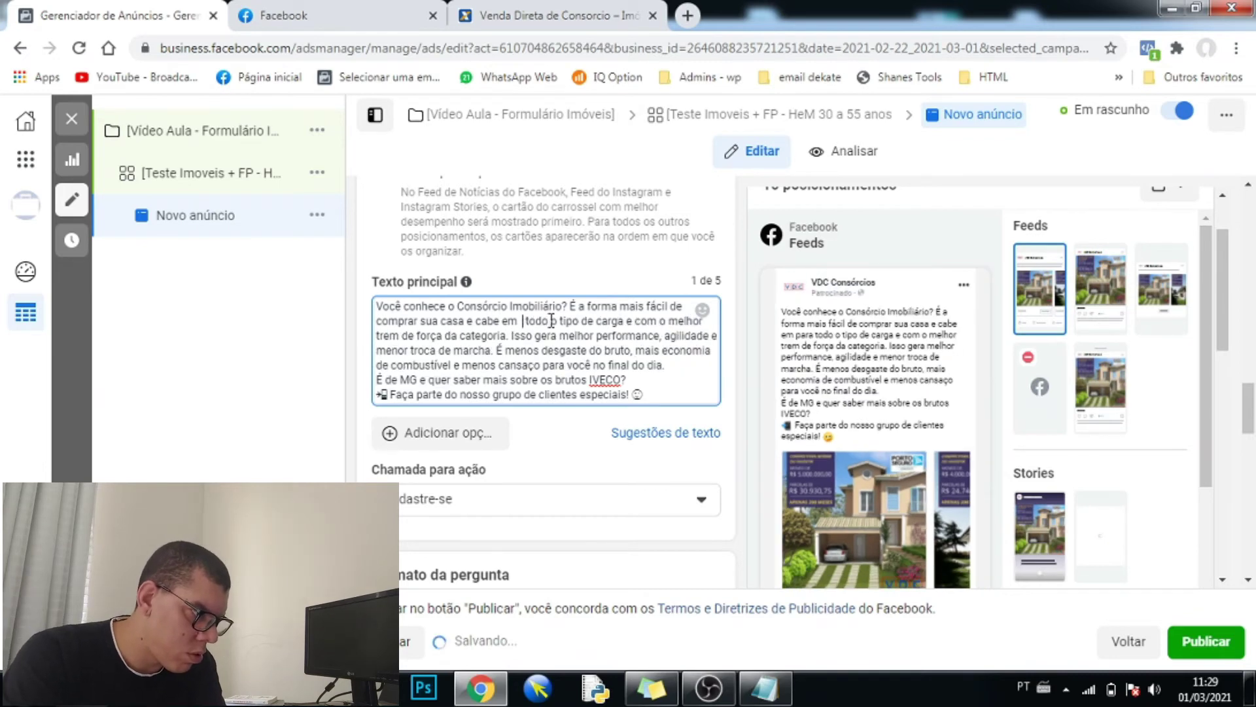
# - Replace 'carga' with 'bolso' and the powertrain phrase with 'sem juros e sem burocrácia.'
pyautogui.click(618, 321)
pyautogui.press('BackSpace')
pyautogui.press('BackSpace')
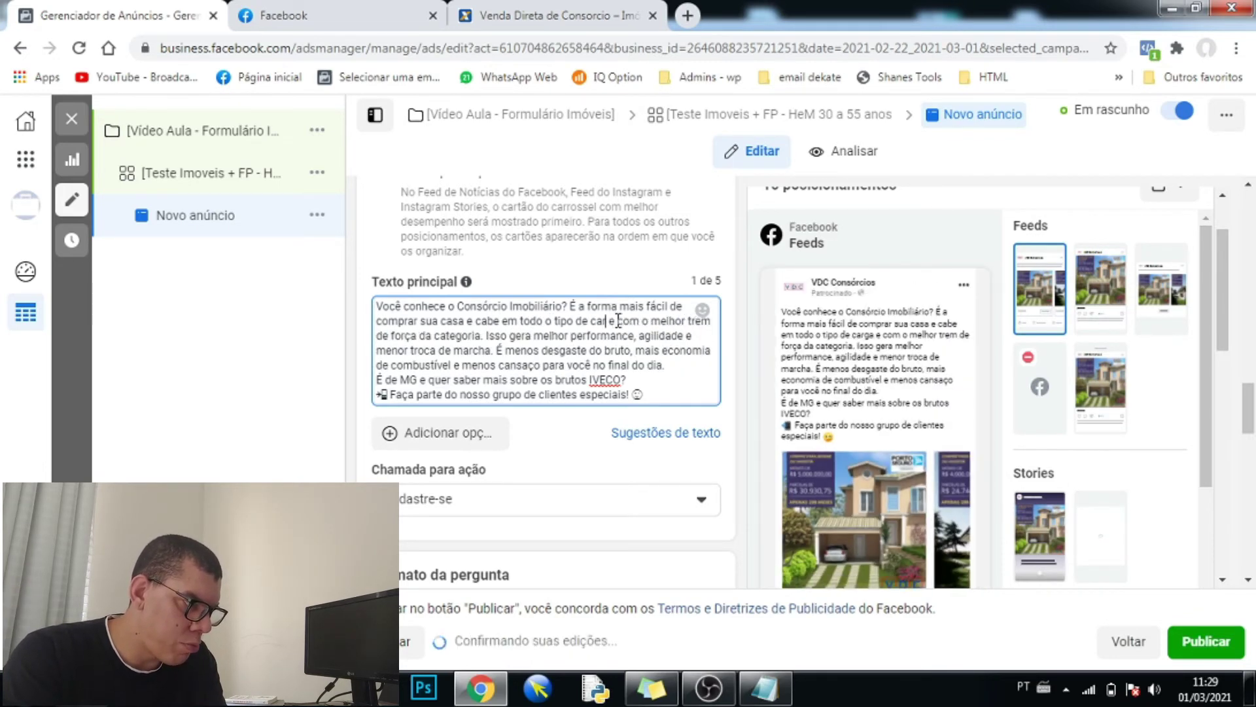
pyautogui.press('BackSpace')
pyautogui.press('BackSpace')
pyautogui.press('BackSpace')
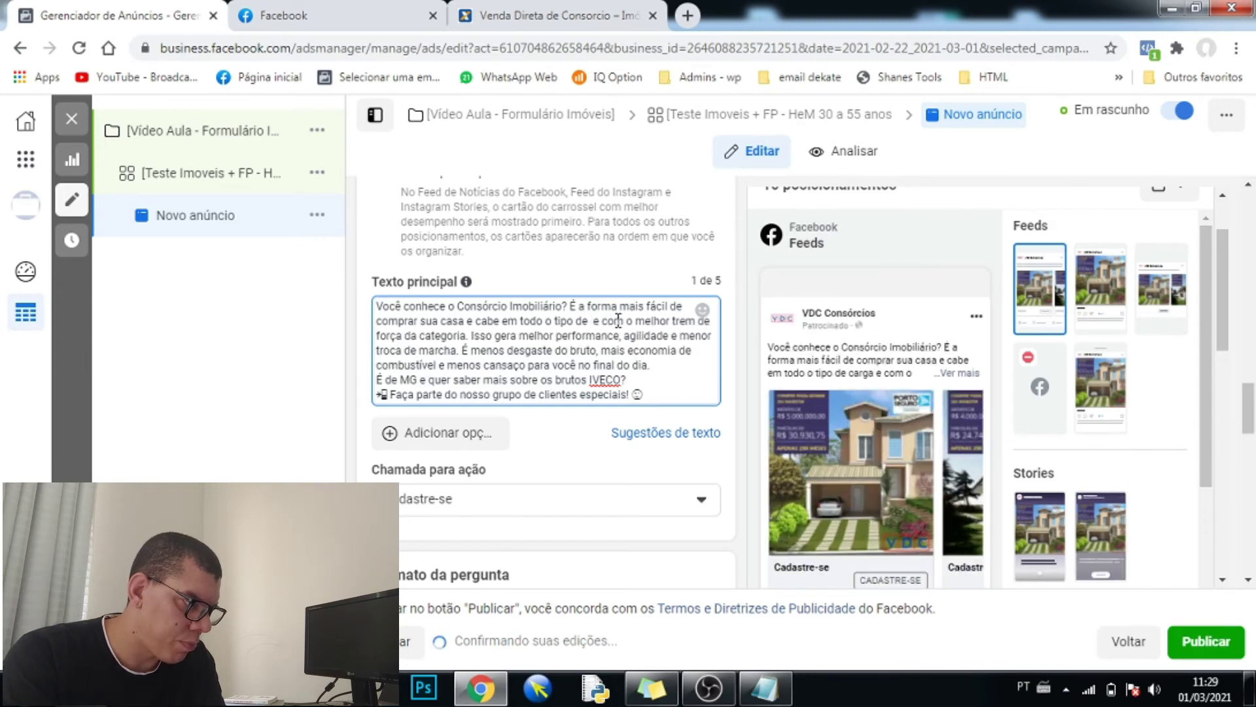
pyautogui.write('bolso')
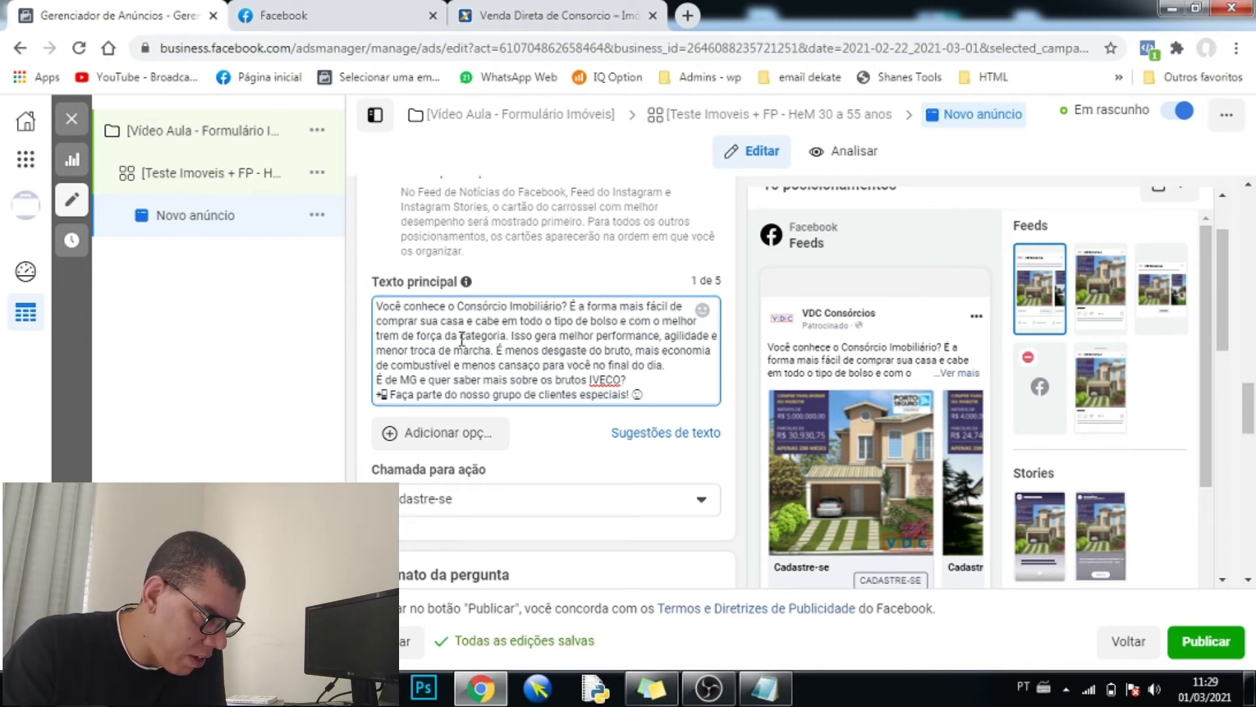
pyautogui.moveTo(506, 336); pyautogui.dragTo(629, 319)
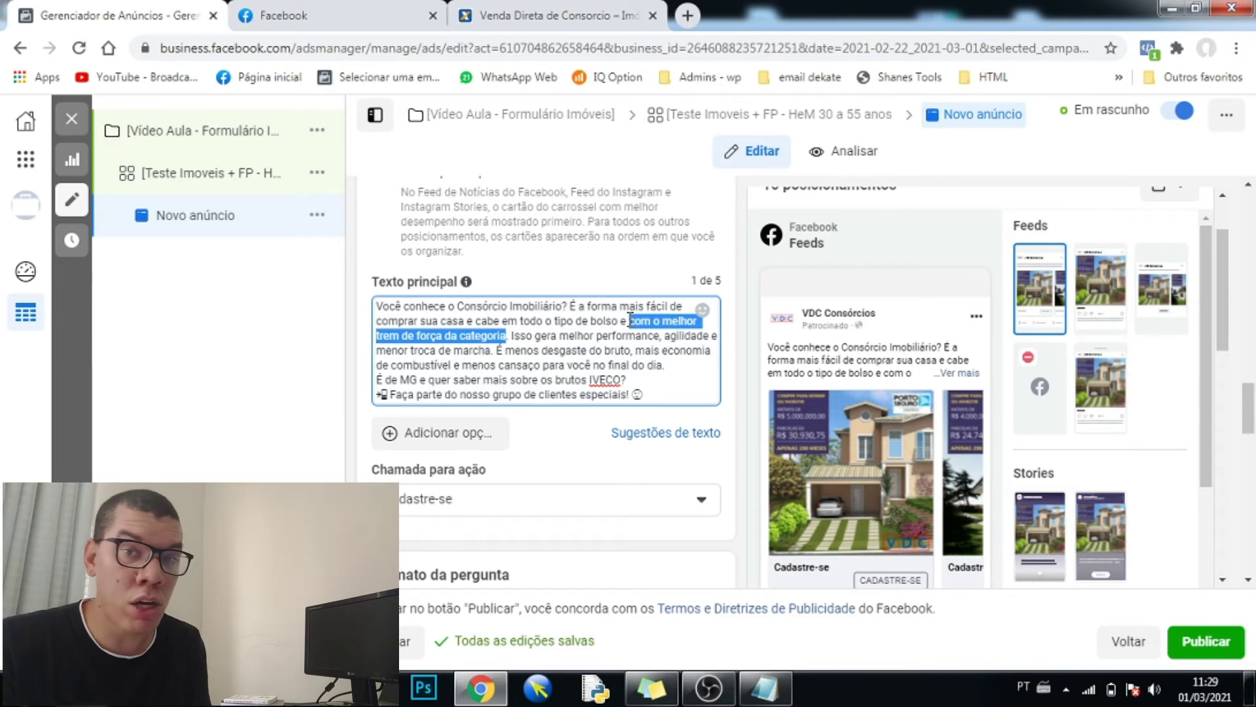
pyautogui.write('sem juros e se')
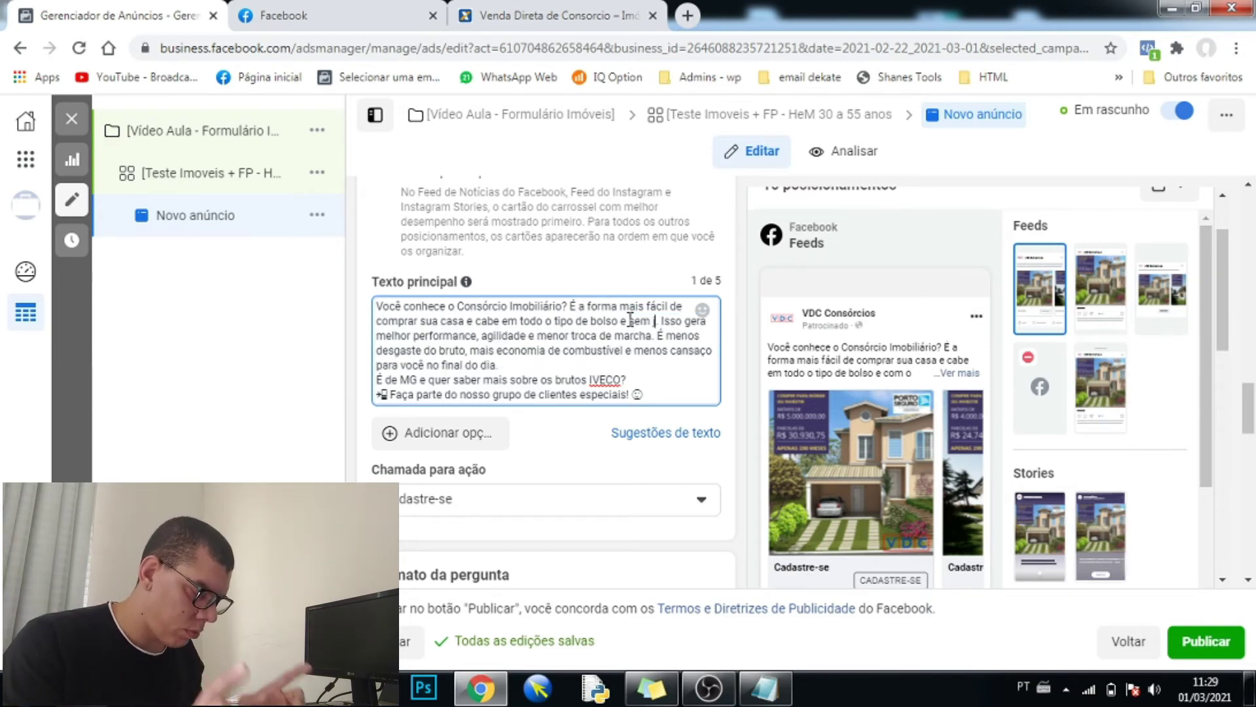
pyautogui.write('m burocrá')
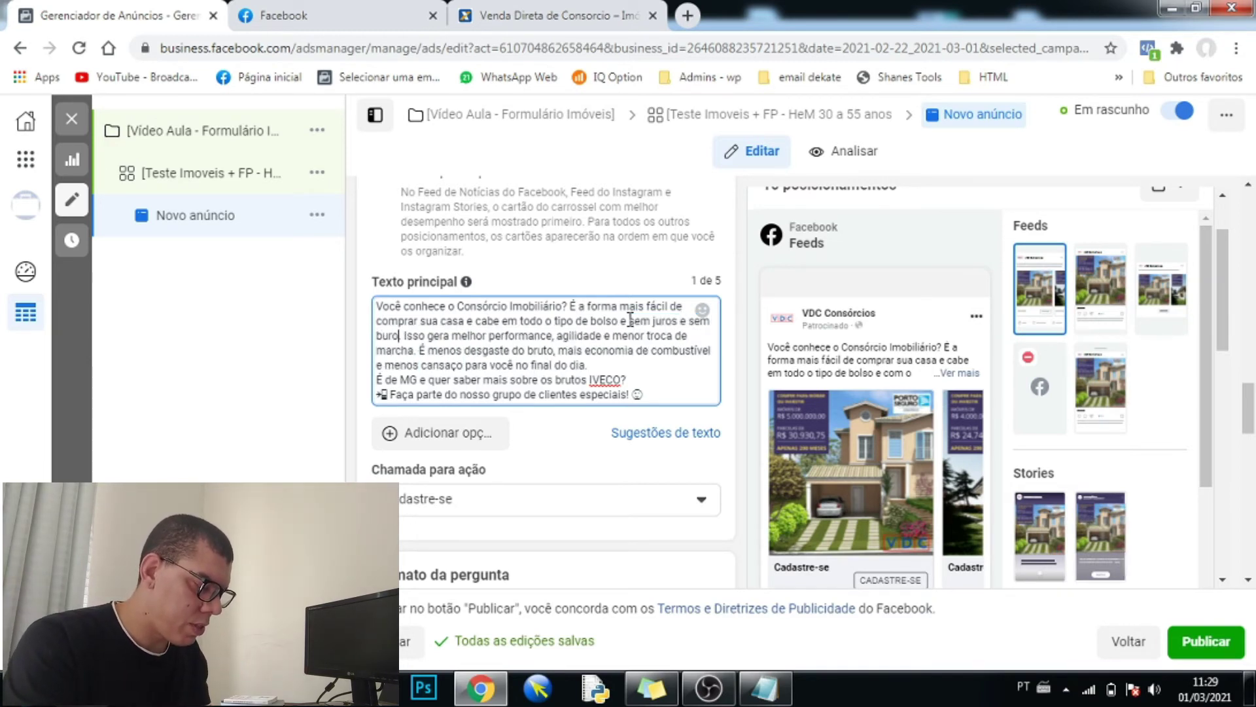
pyautogui.write('cia')
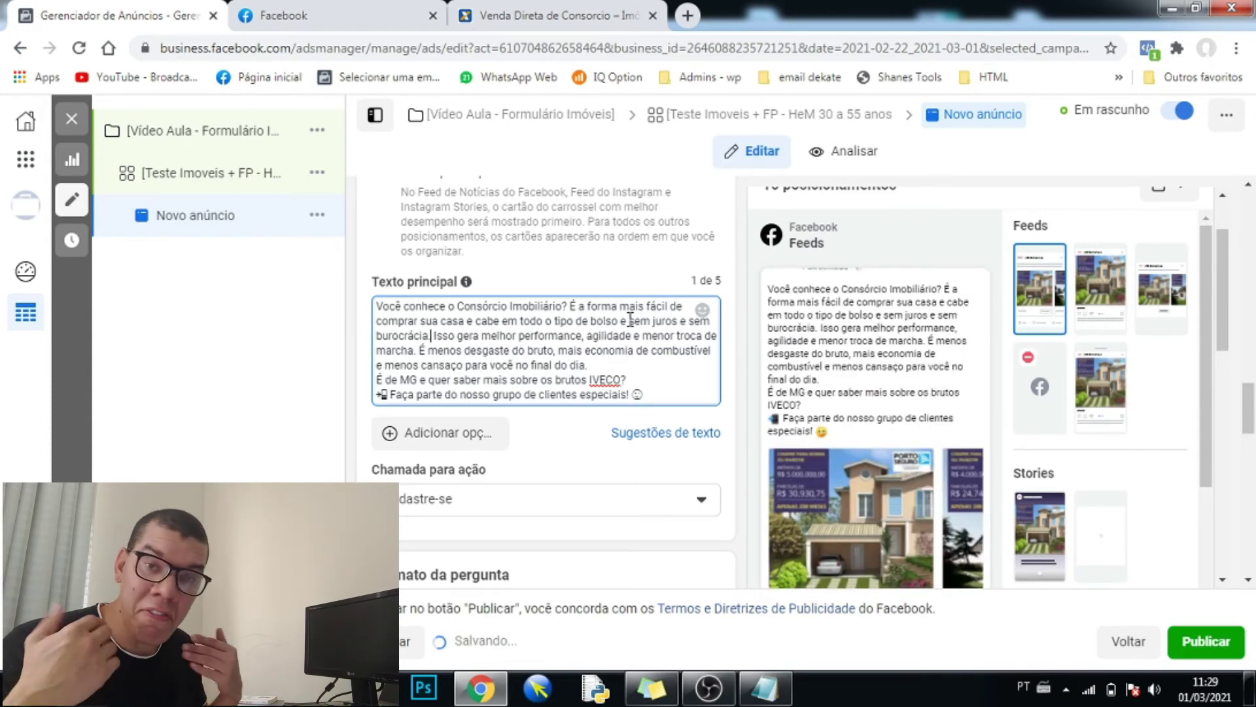
pyautogui.write('.')
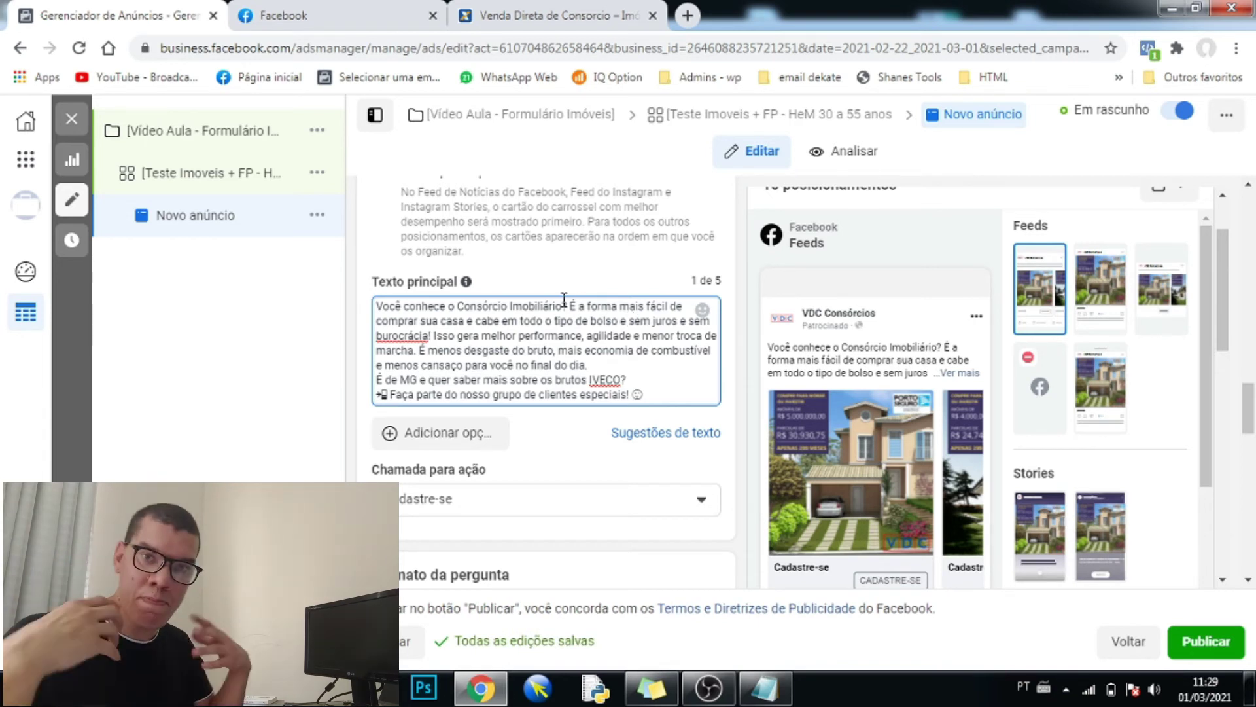
# - Correct 'burocrácia' to 'burocracia' using the spelling suggestion, then scroll down the ad setup
pyautogui.rightClick(403, 340)
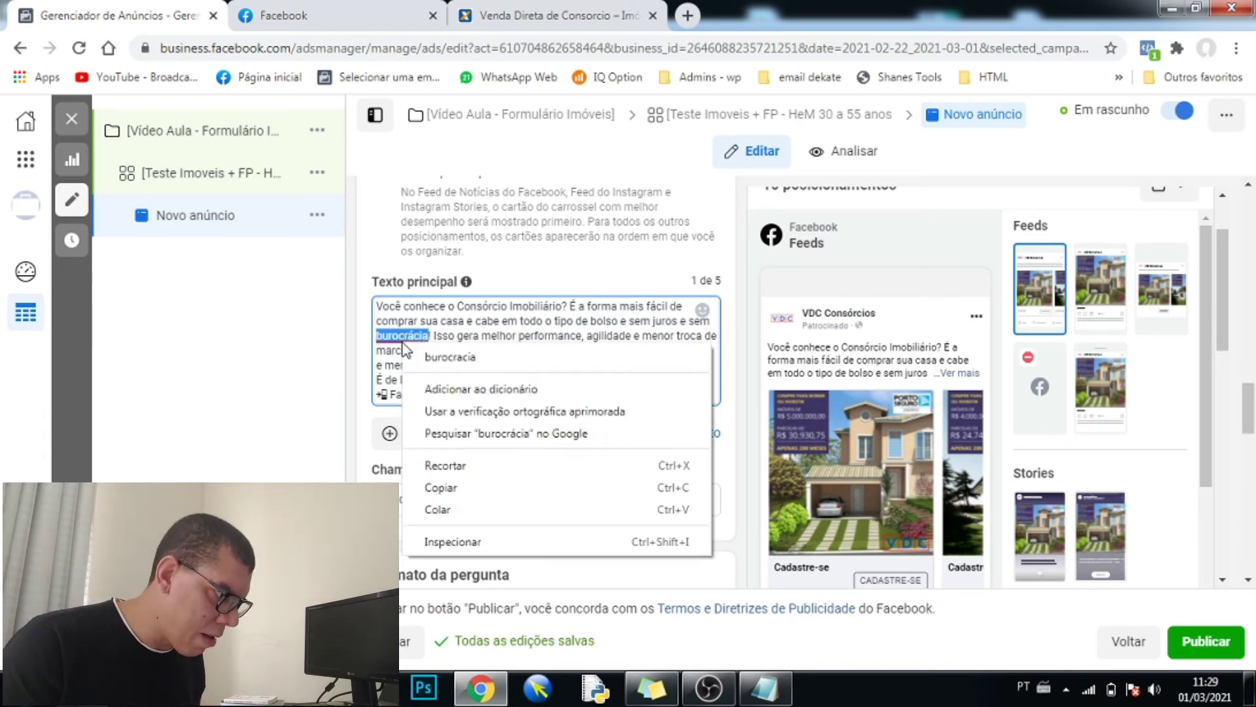
pyautogui.click(440, 357)
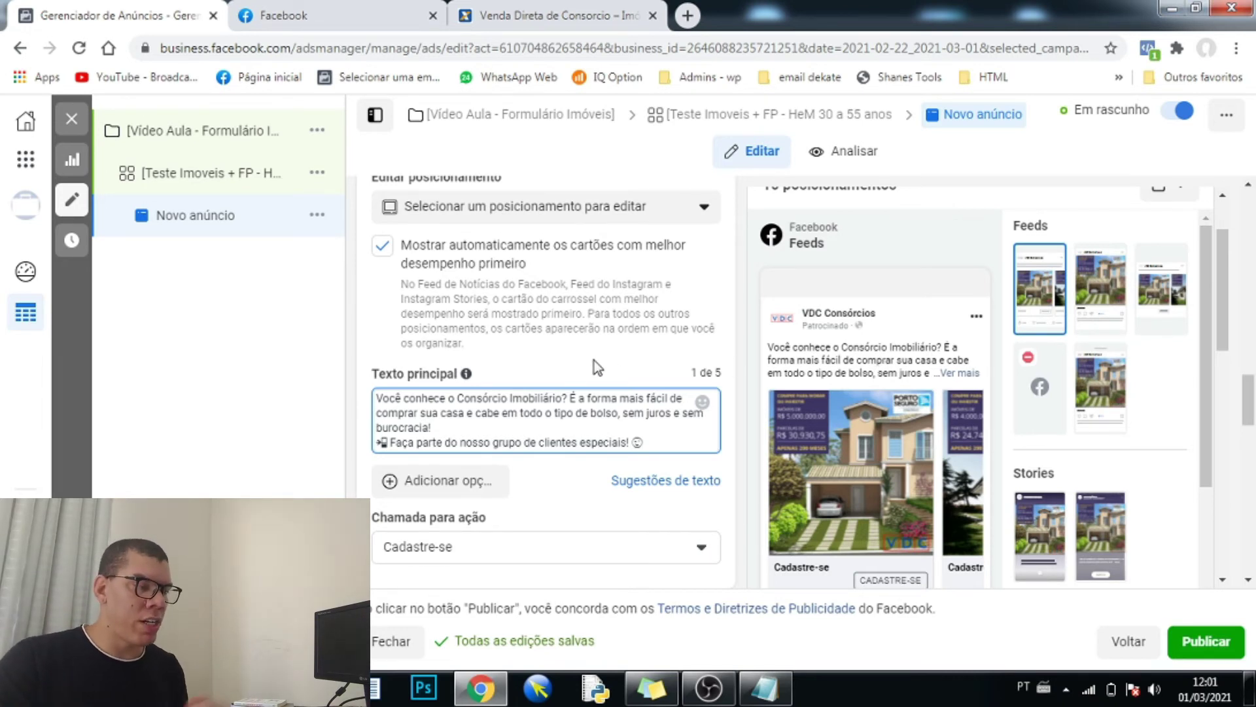
pyautogui.scroll(-1, 594, 360)
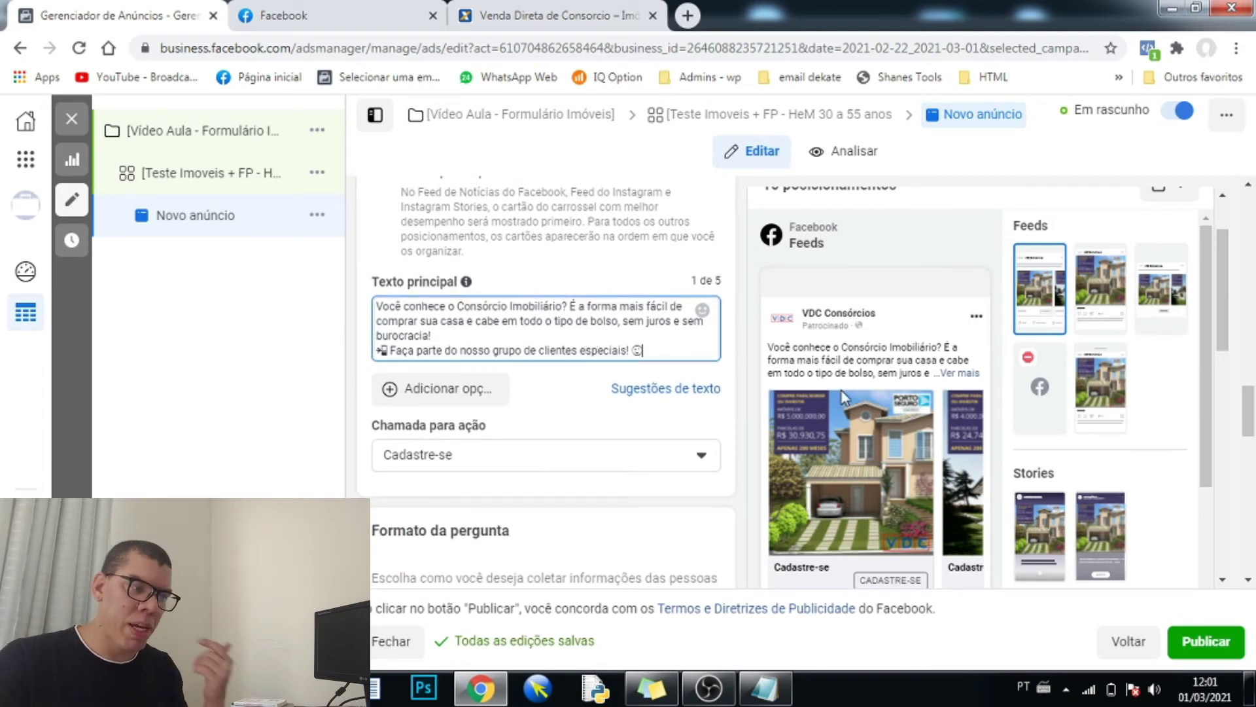
pyautogui.scroll(-1, 432, 399)
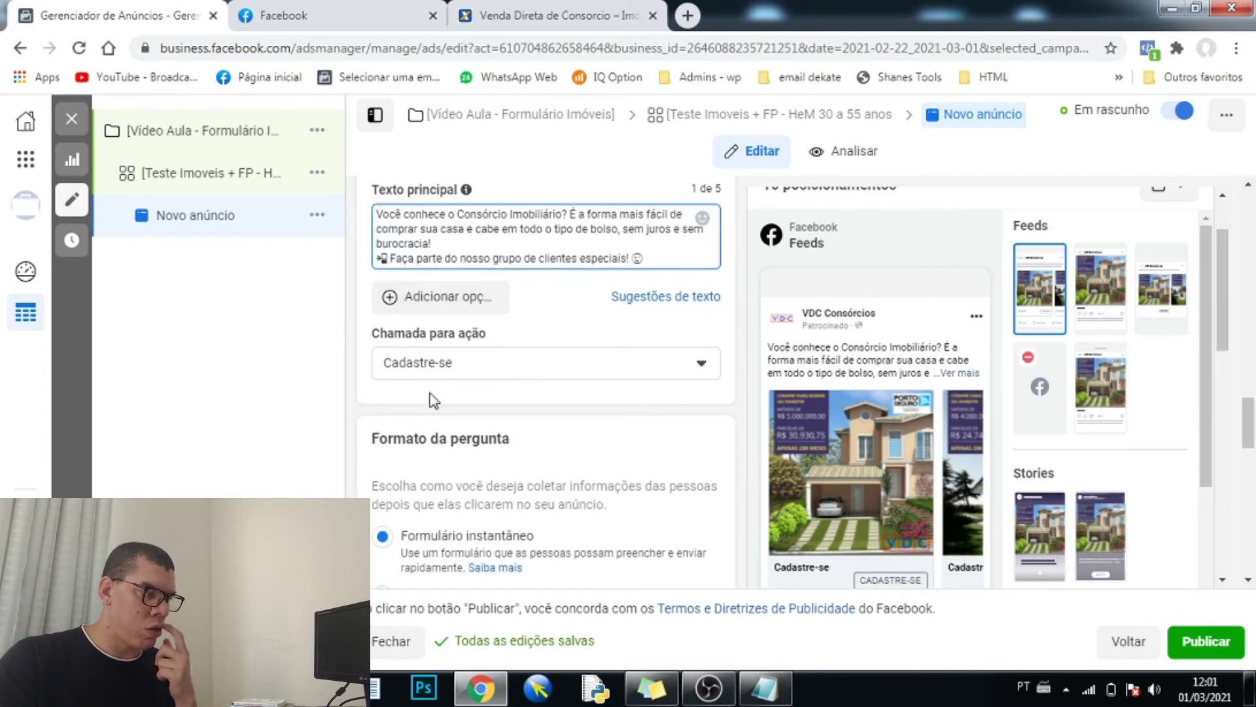
pyautogui.scroll(-1, 437, 389)
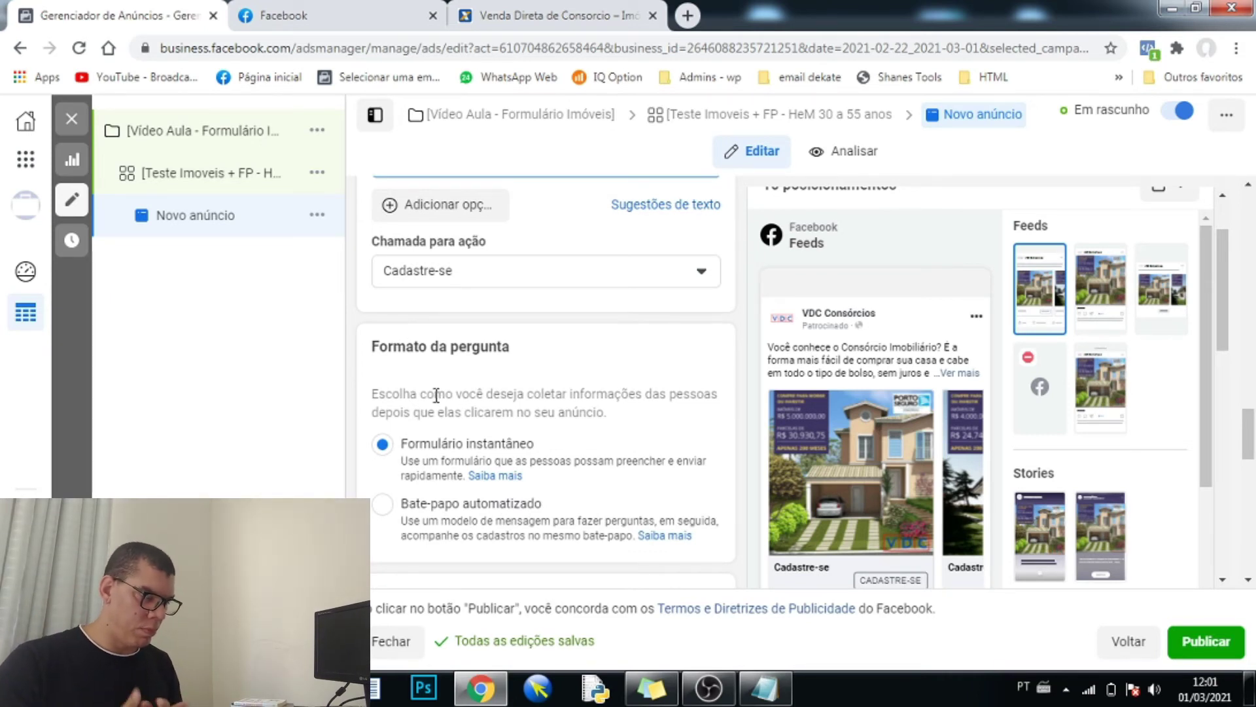
pyautogui.click(340, 16)
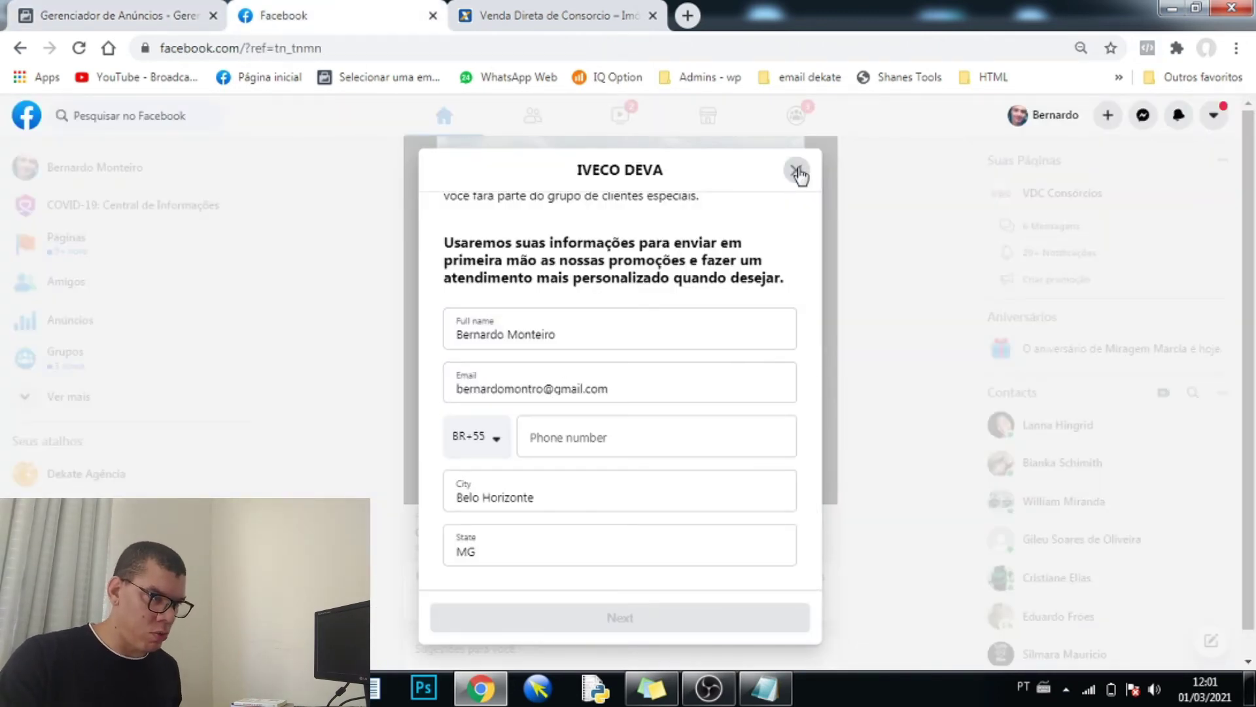
# - Close the IVECO DEVA lead form and scroll the feed to its Cadastre-se button
pyautogui.press('Escape')
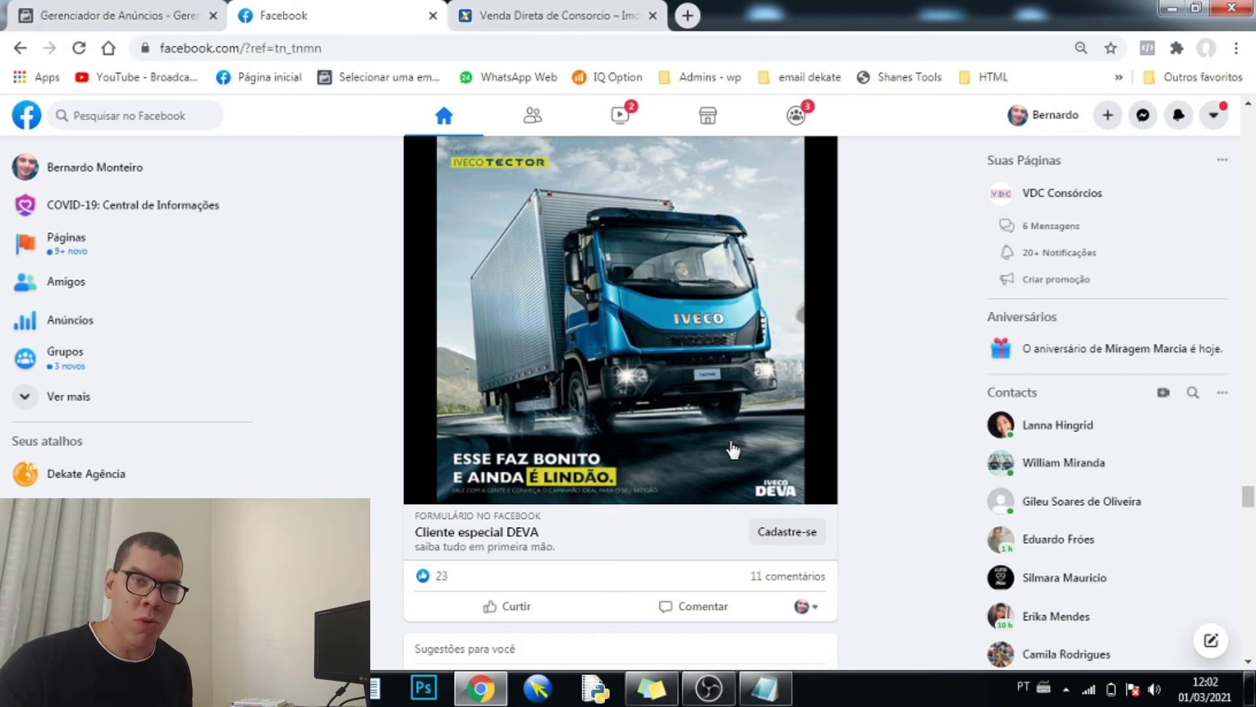
pyautogui.scroll(2, 592, 367)
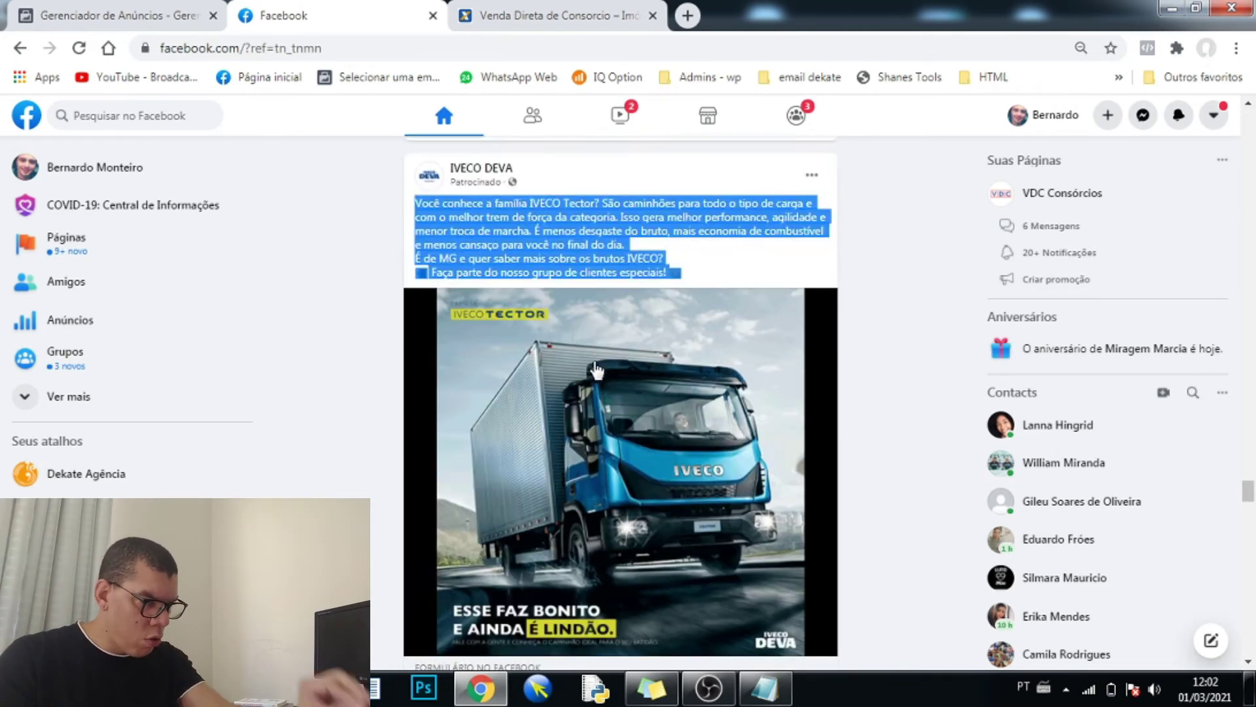
pyautogui.scroll(-4, 595, 369)
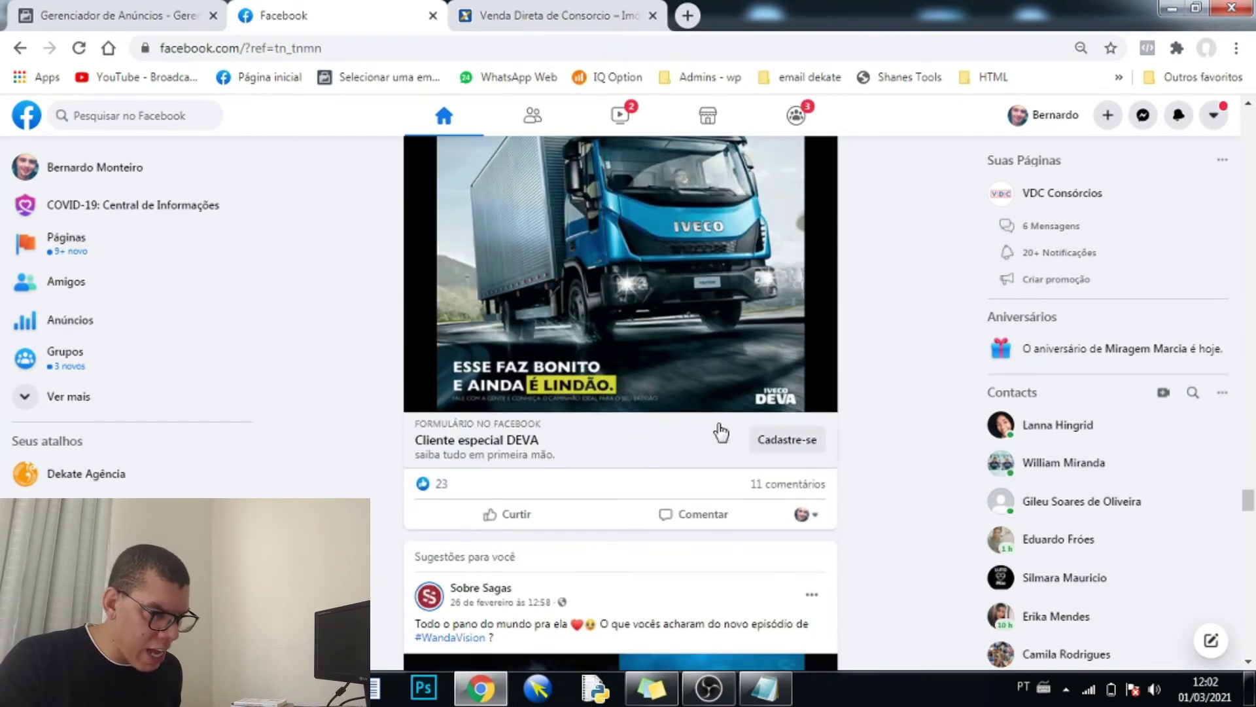
# - Open the IVECO DEVA ad's Cadastre-se form, scroll through it, and close it
pyautogui.click(793, 447)
pyautogui.scroll(-1, 655, 430)
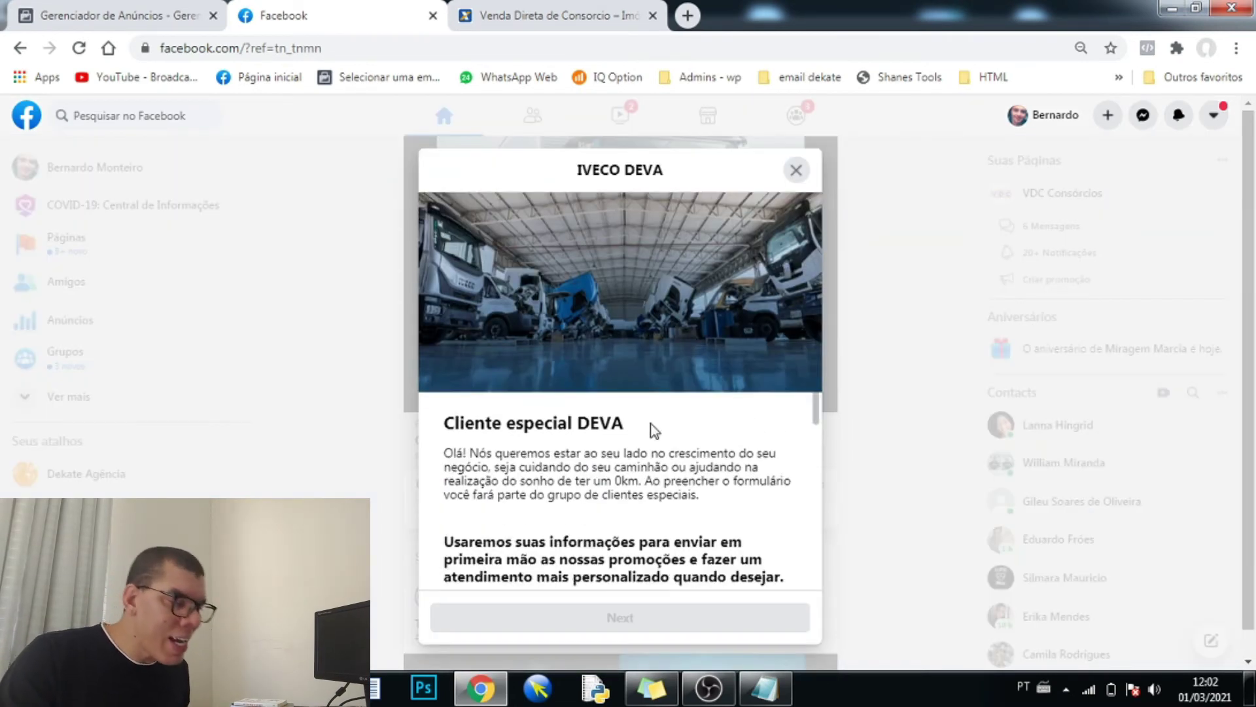
pyautogui.scroll(-5, 655, 430)
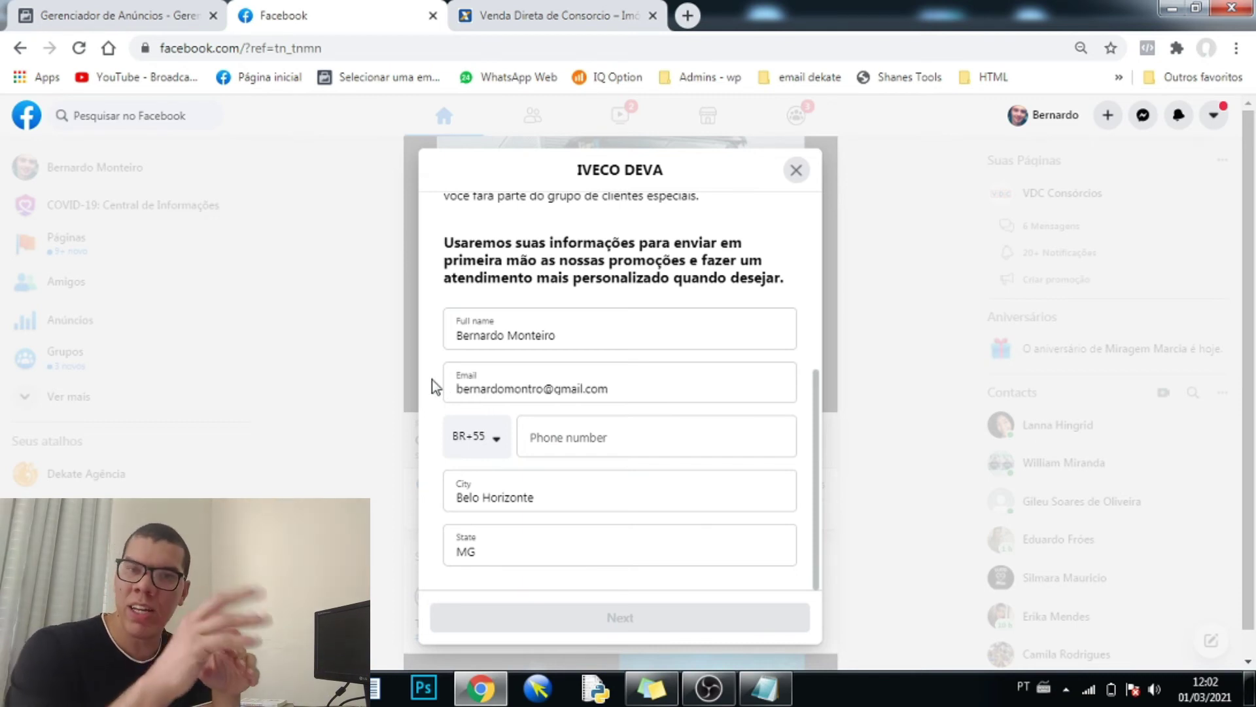
pyautogui.click(818, 278)
pyautogui.scroll(3, 802, 333)
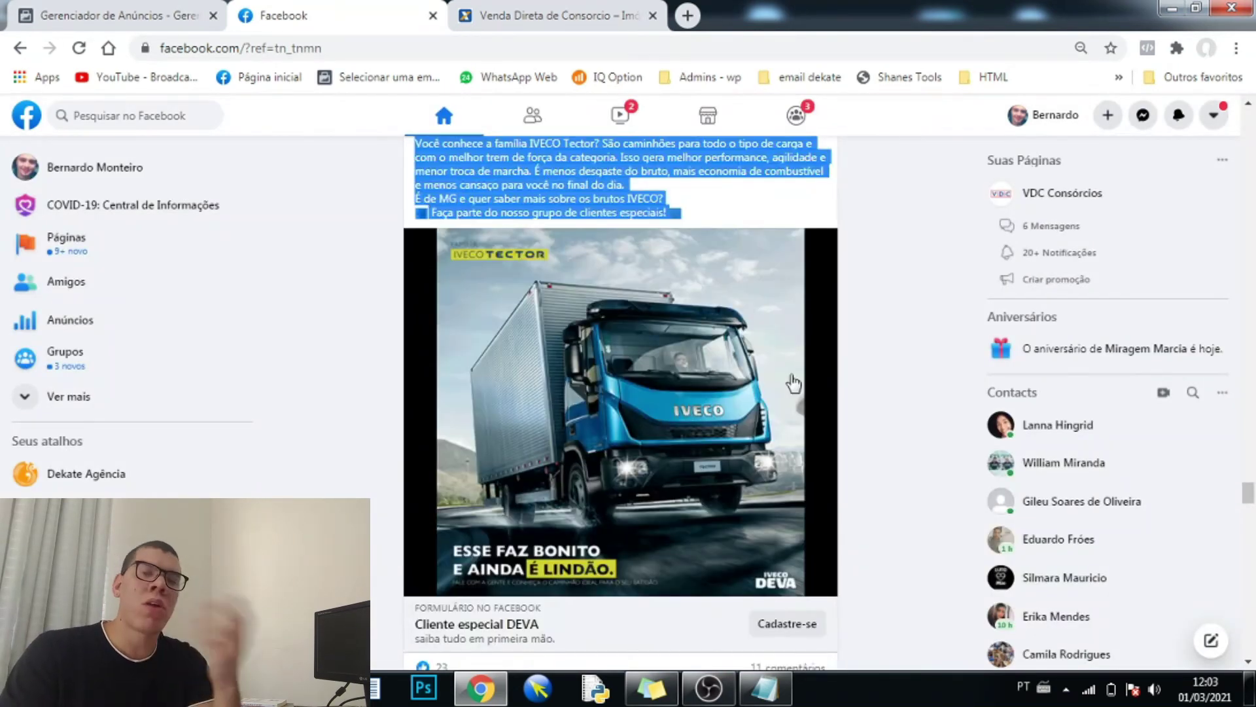
pyautogui.scroll(-3, 805, 380)
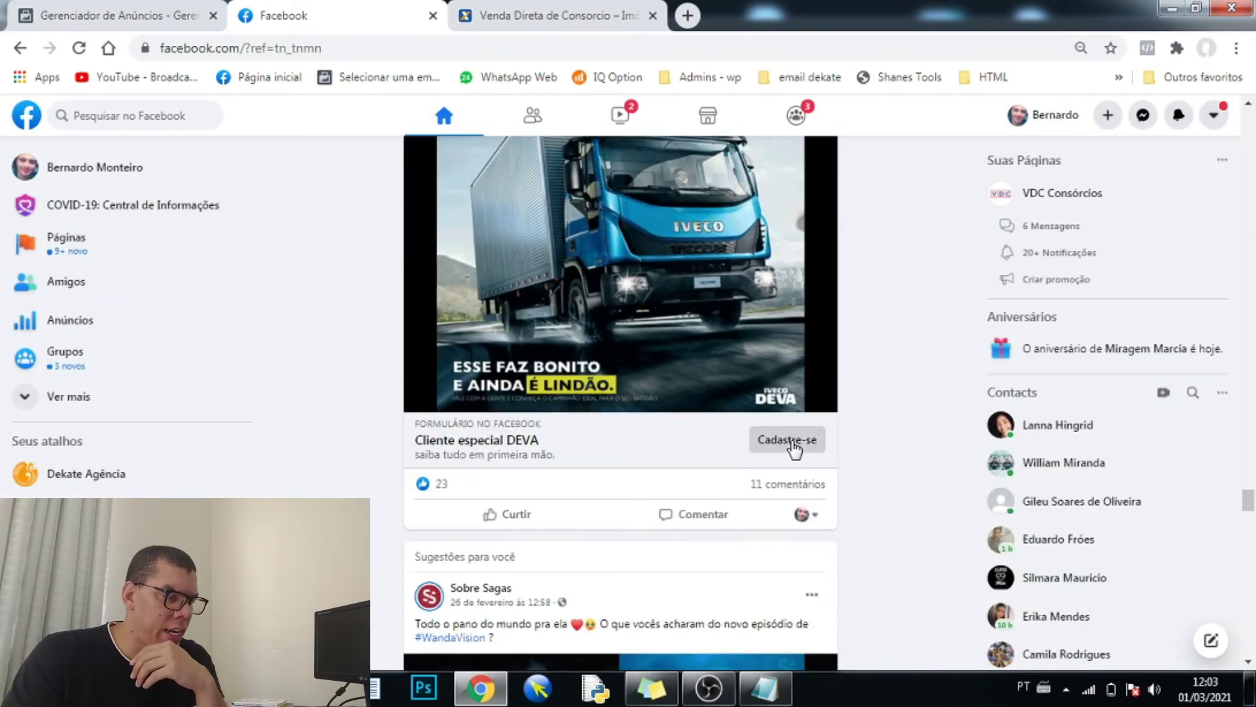
# - Reopen the form and highlight phrases in its intro text and data-use sentence
pyautogui.click(789, 441)
pyautogui.scroll(-1, 720, 460)
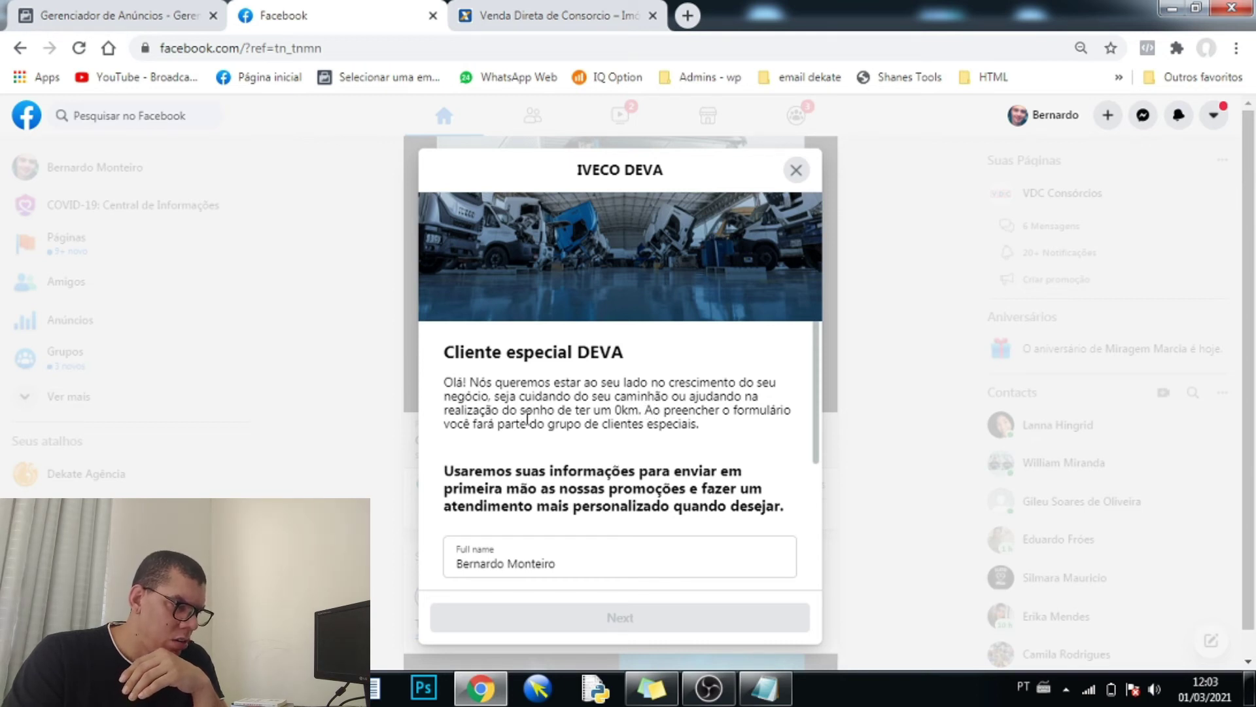
pyautogui.scroll(-2, 527, 417)
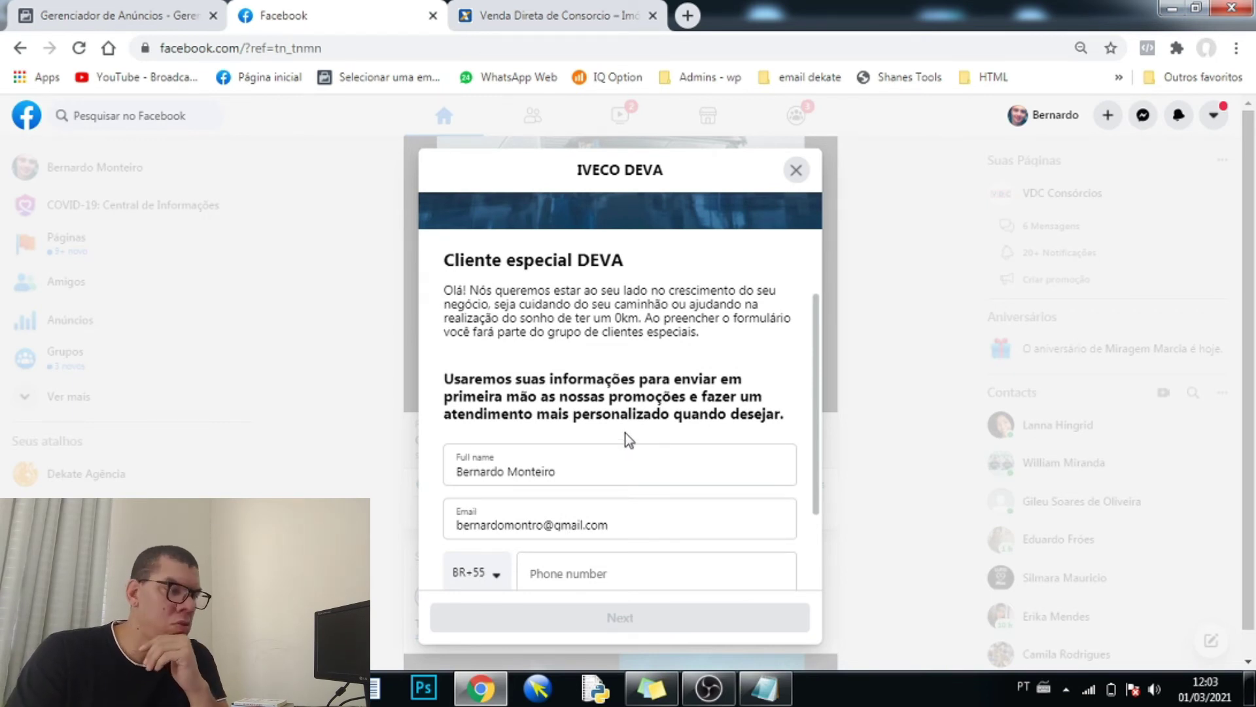
pyautogui.scroll(2, 626, 433)
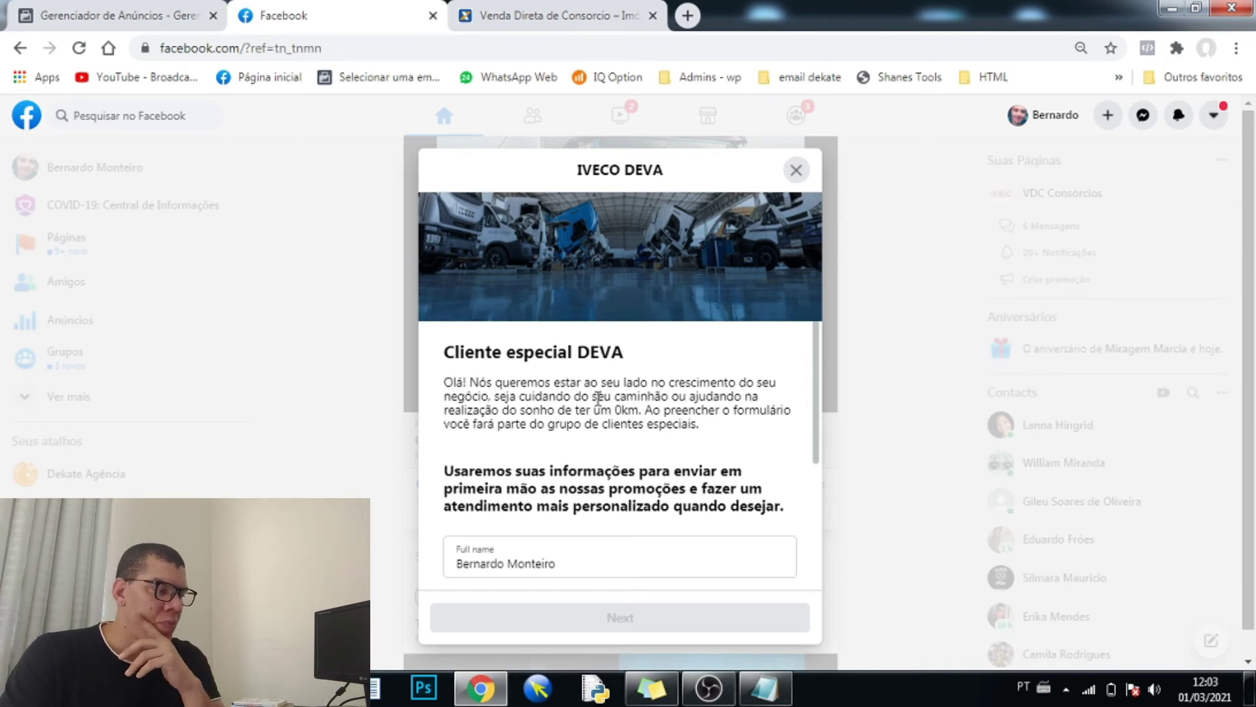
pyautogui.moveTo(598, 396); pyautogui.dragTo(675, 397)
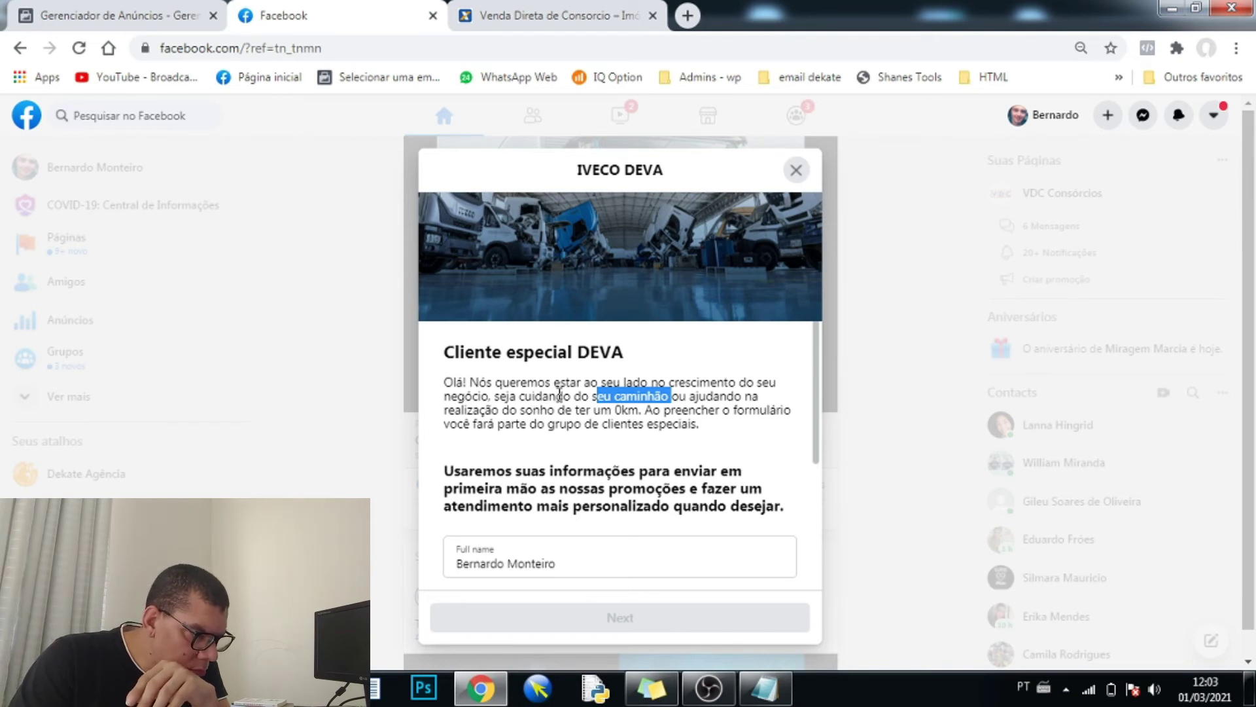
pyautogui.click(550, 407)
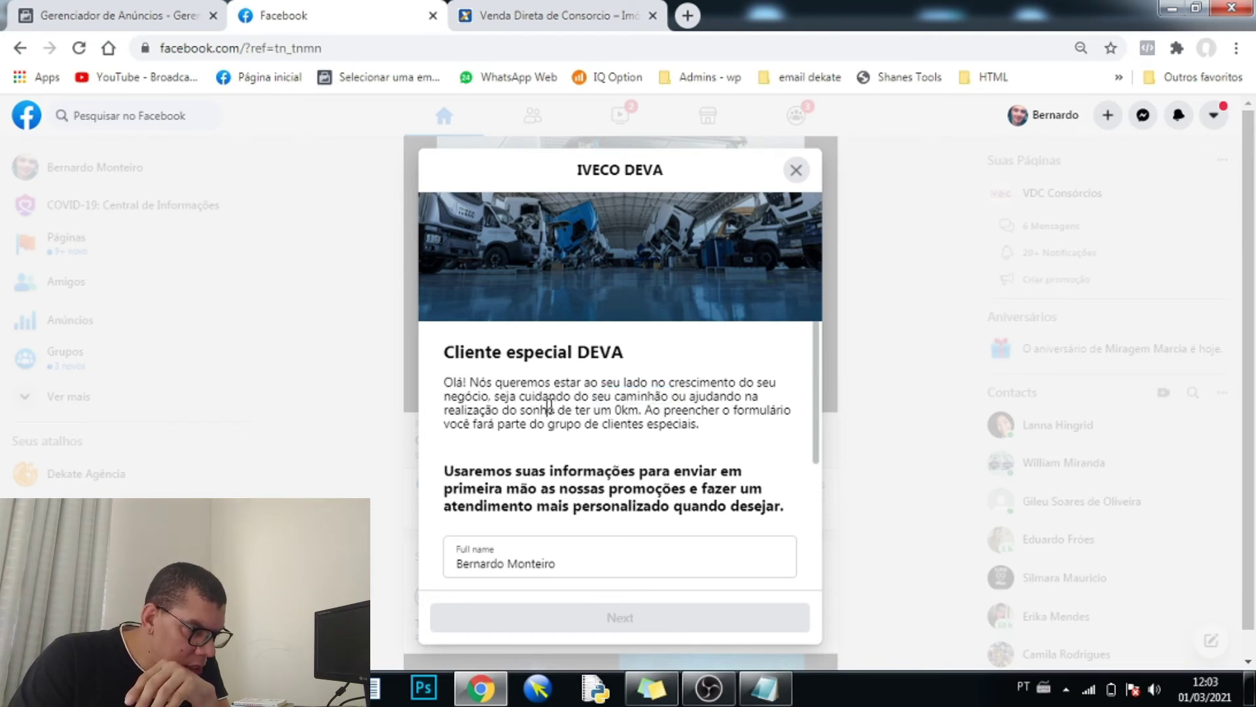
pyautogui.moveTo(492, 395); pyautogui.dragTo(670, 396)
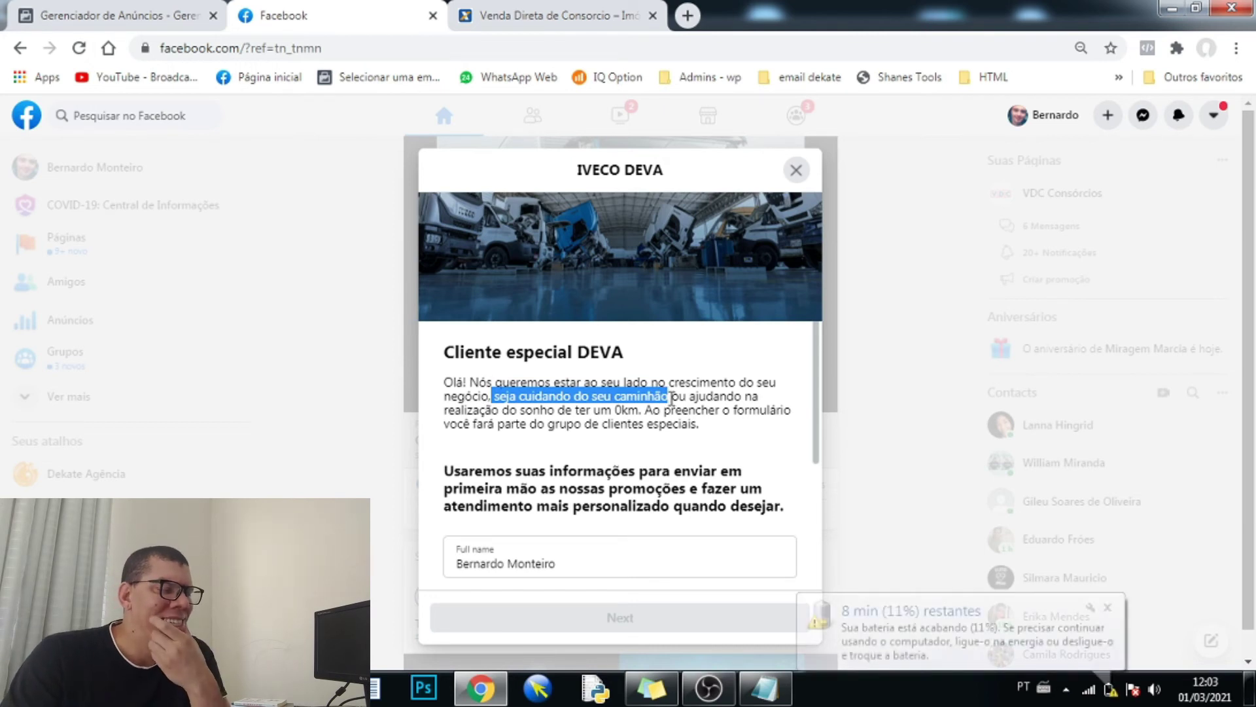
pyautogui.click(1107, 607)
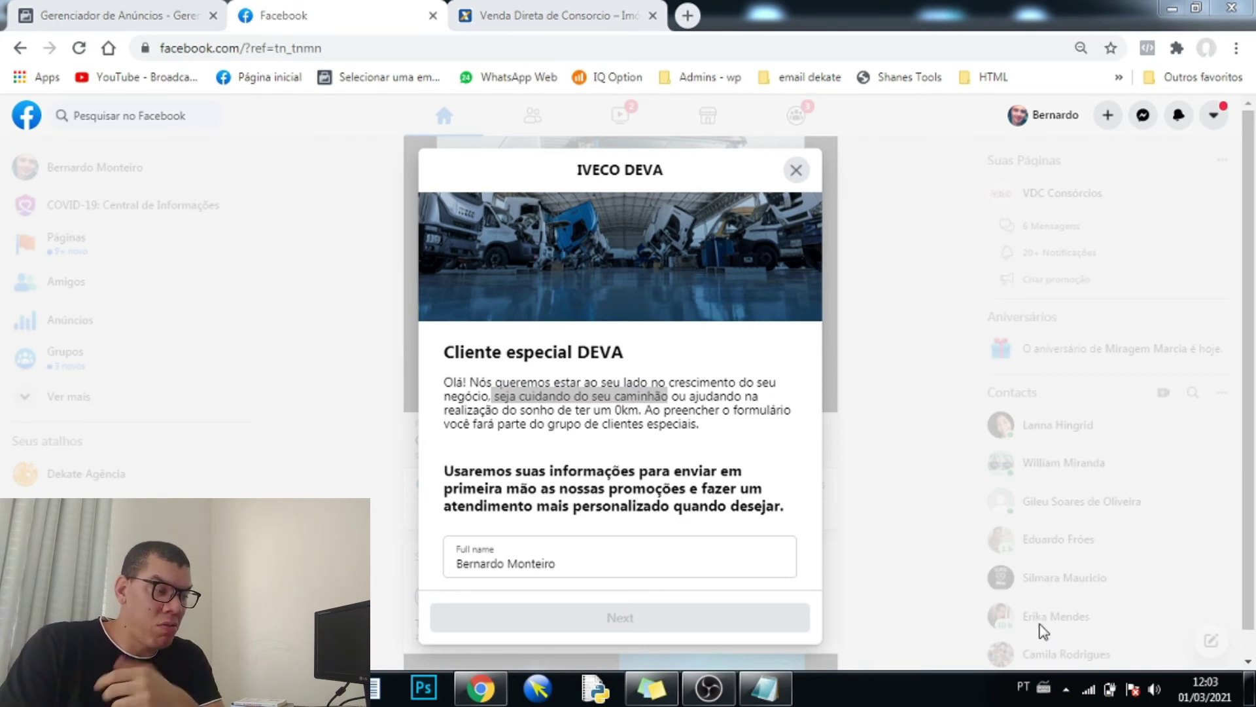
pyautogui.click(652, 417)
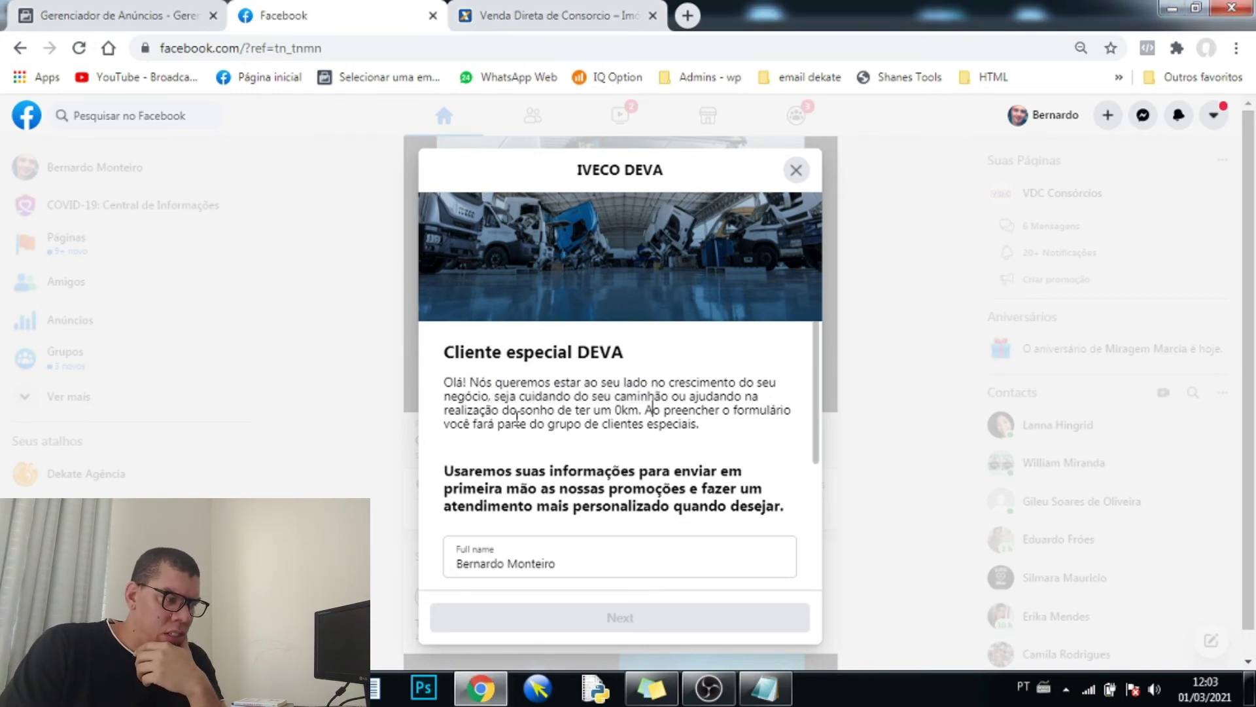
pyautogui.moveTo(492, 411); pyautogui.dragTo(639, 415)
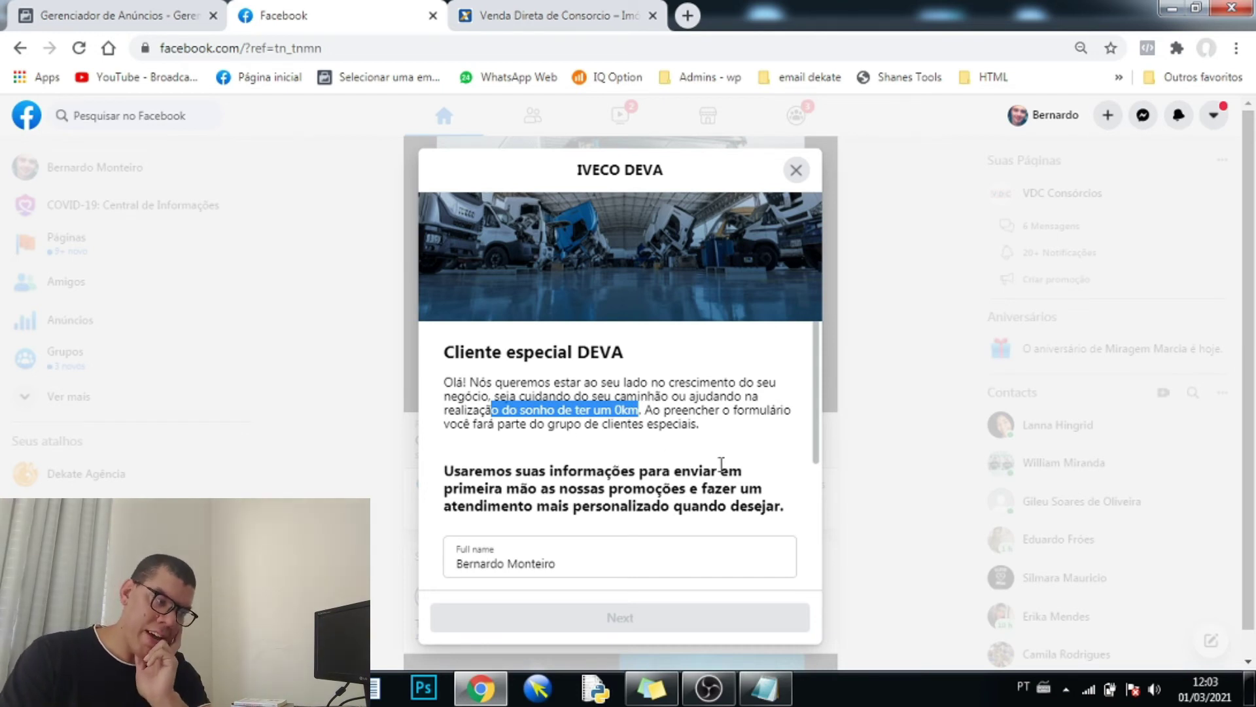
pyautogui.moveTo(570, 506); pyautogui.dragTo(718, 506)
# - Scroll through the prefilled contact fields, close the form, and return to Ads Manager
pyautogui.scroll(-2, 815, 432)
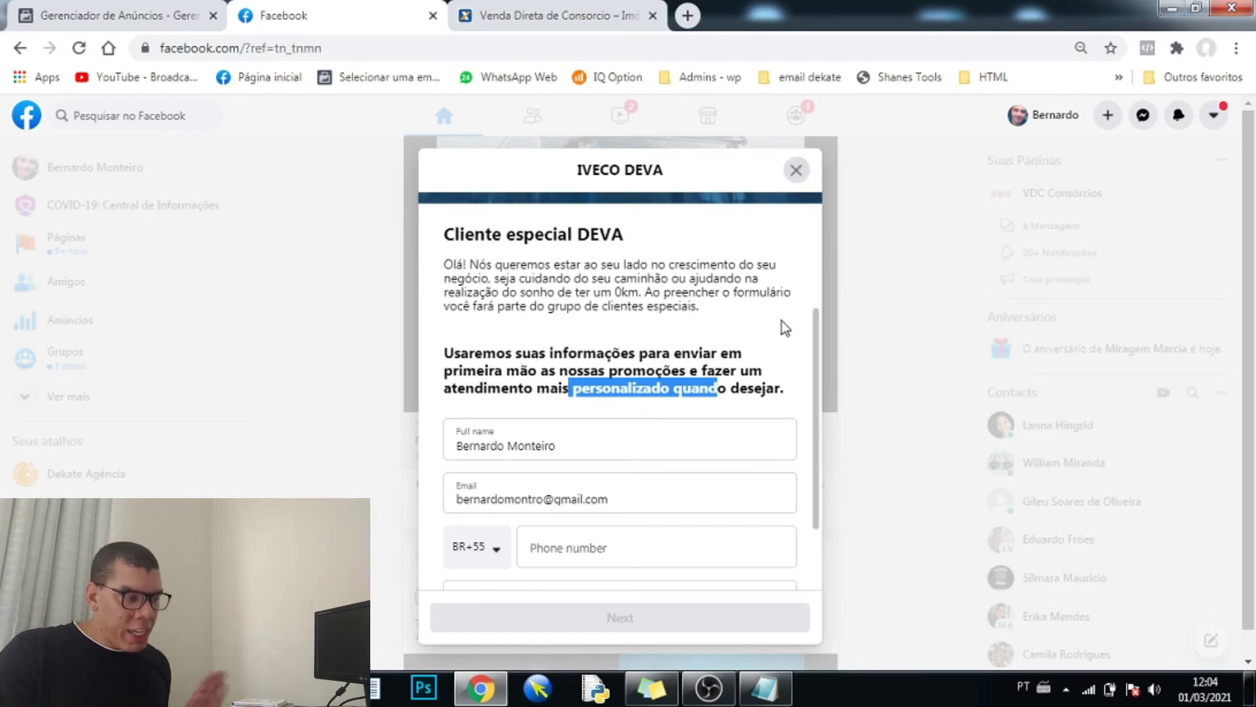
pyautogui.scroll(-2, 762, 472)
pyautogui.scroll(1, 760, 471)
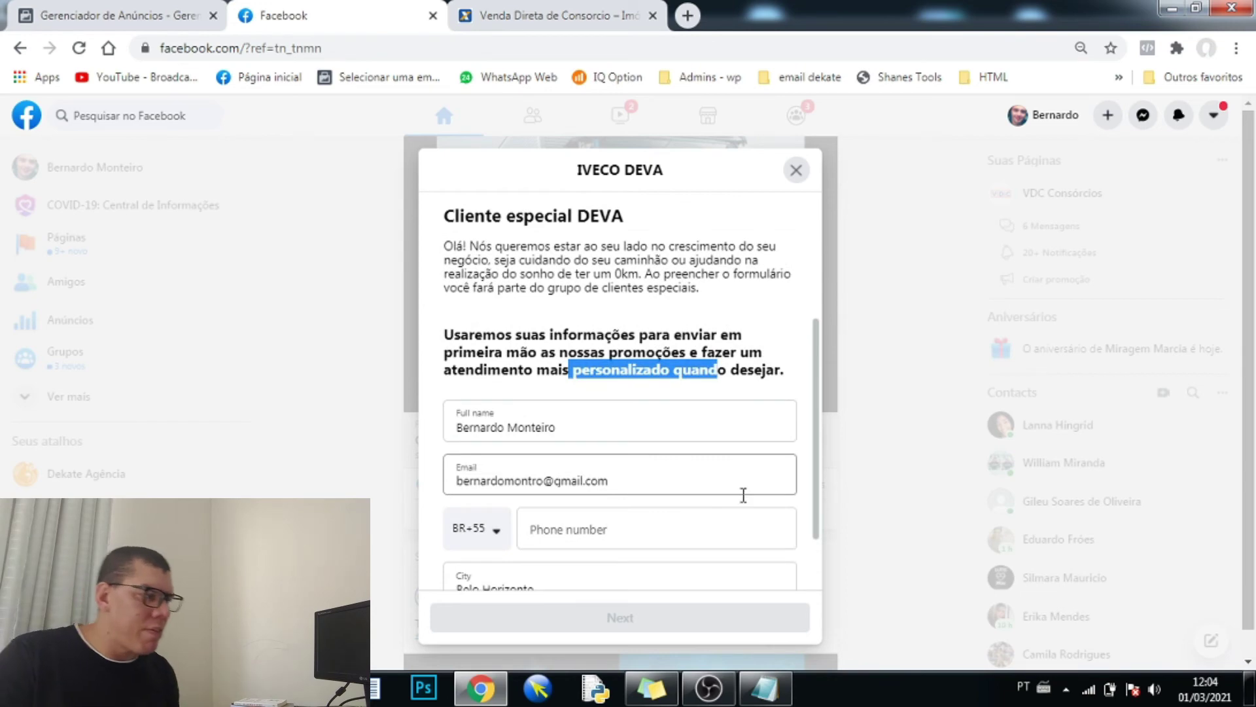
pyautogui.click(806, 174)
pyautogui.scroll(-7, 803, 275)
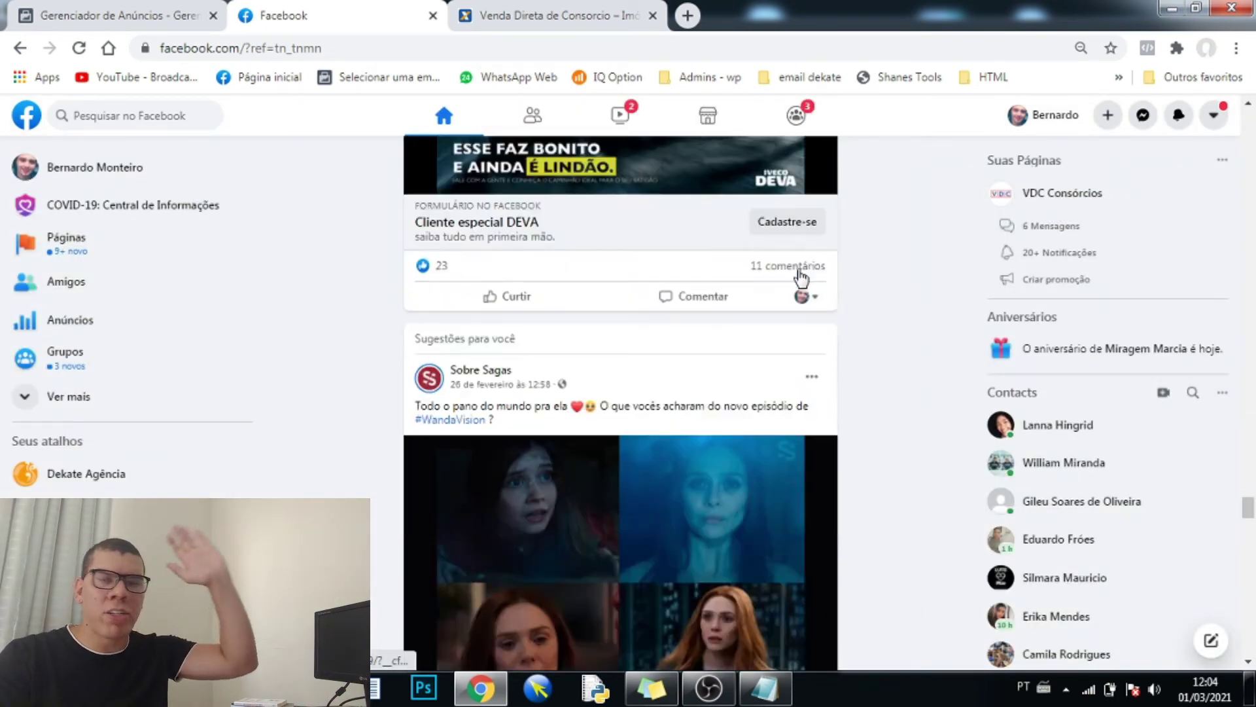
pyautogui.scroll(7, 772, 278)
pyautogui.scroll(3, 772, 288)
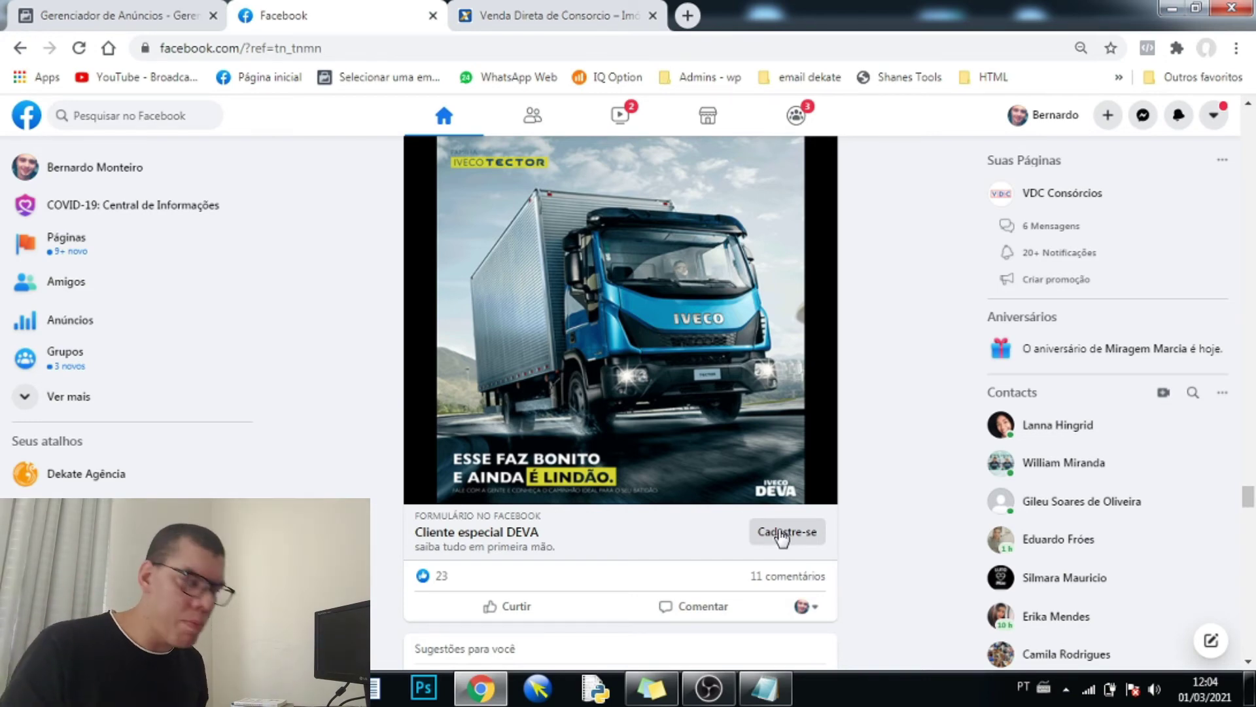
pyautogui.click(139, 7)
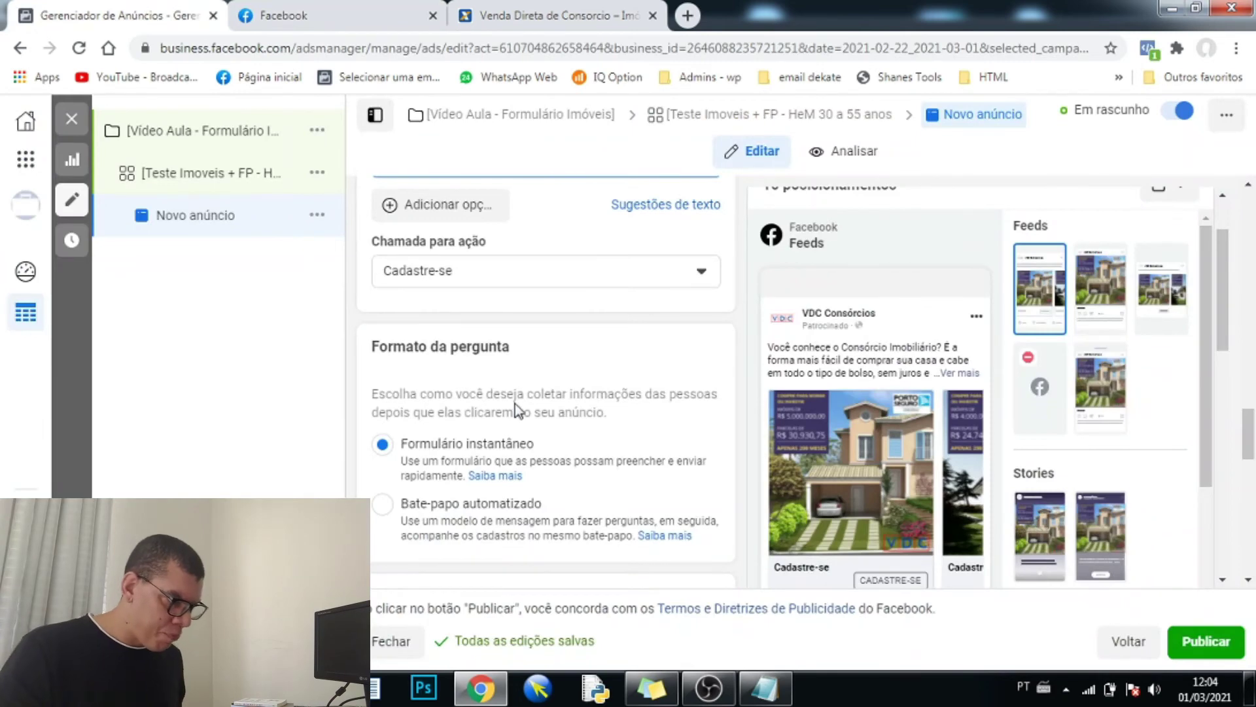
# - Create a new instant form named 'Formulário Teste - Vídeo 01 Imóveis'
pyautogui.scroll(-2, 496, 468)
pyautogui.scroll(-6, 497, 466)
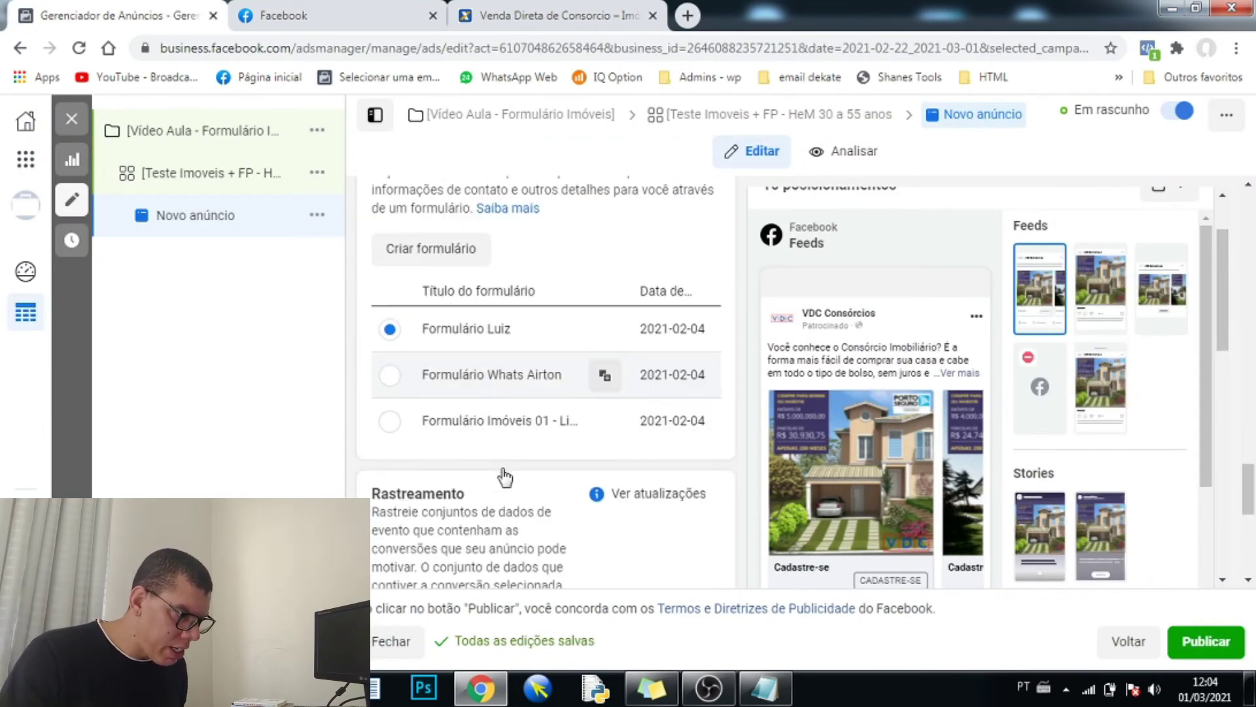
pyautogui.scroll(3, 465, 440)
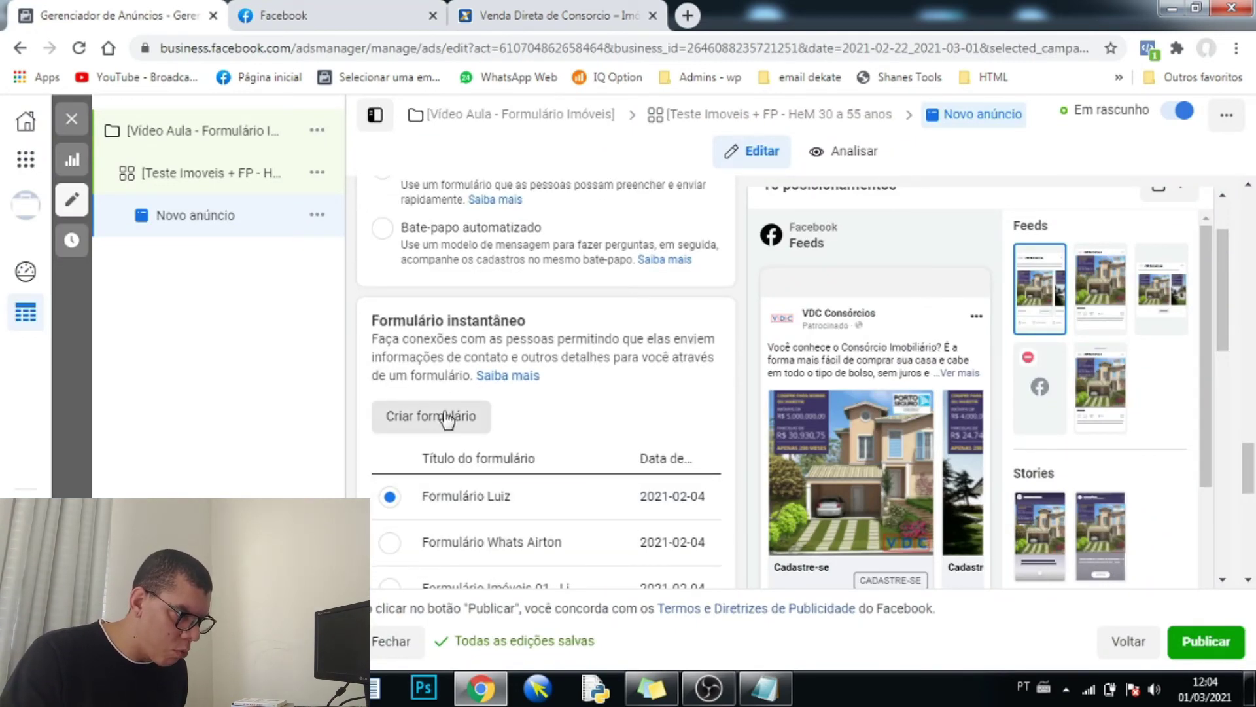
pyautogui.click(447, 419)
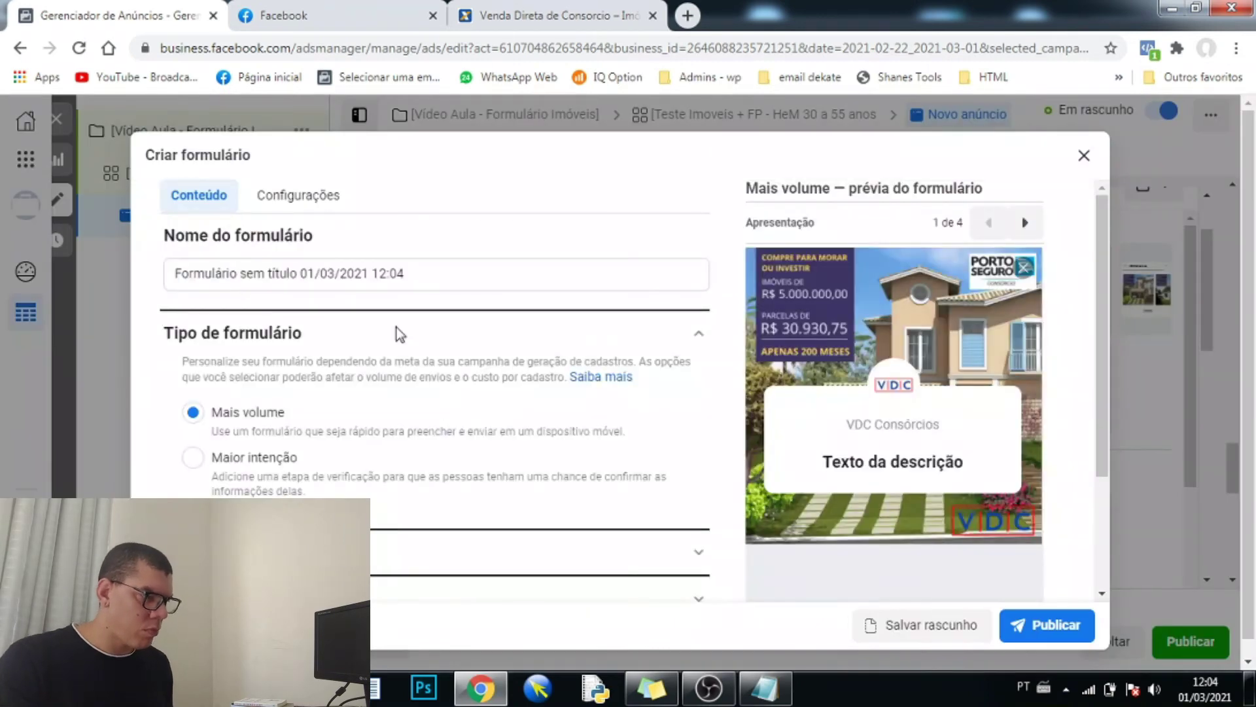
pyautogui.moveTo(431, 275); pyautogui.dragTo(105, 262)
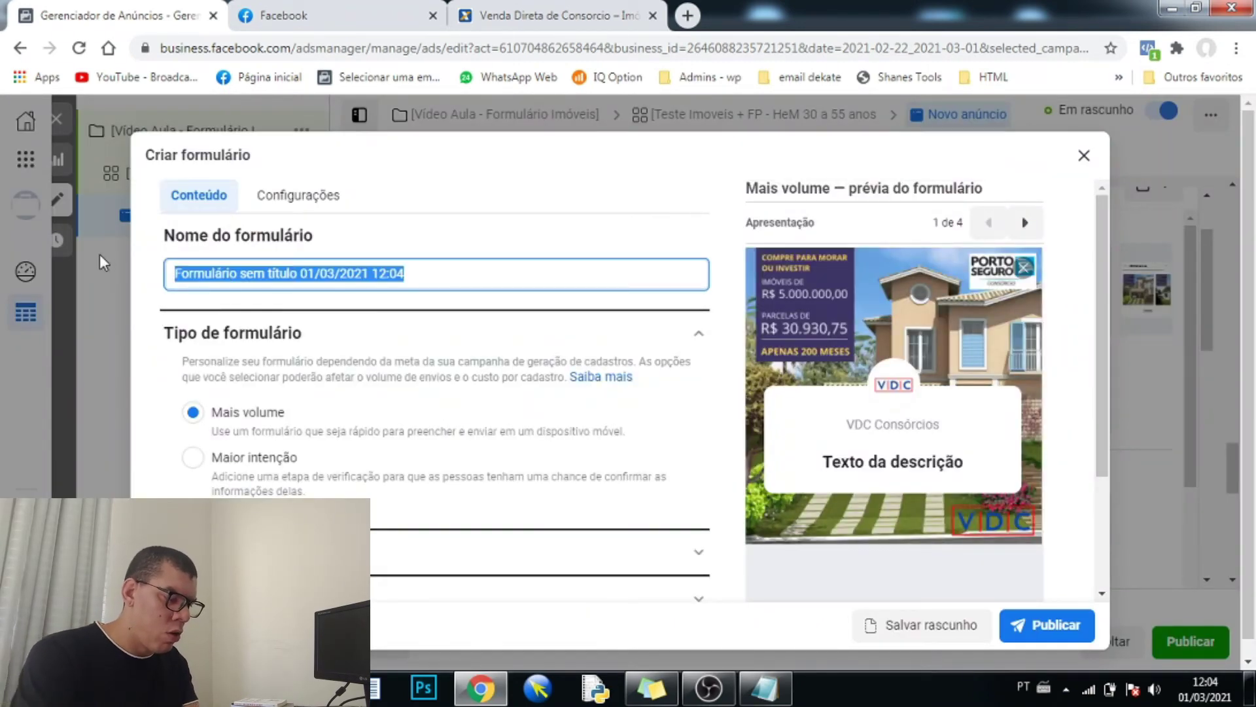
pyautogui.write('Fom')
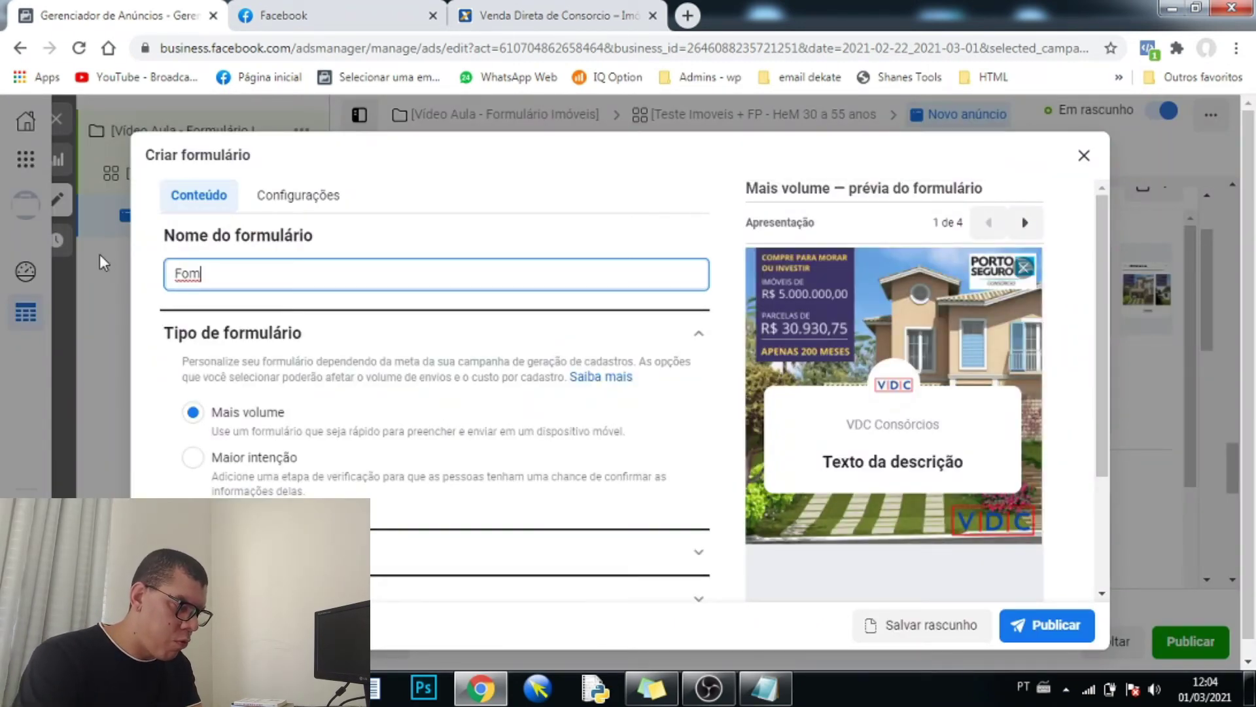
pyautogui.press('BackSpace')
pyautogui.write('rmu')
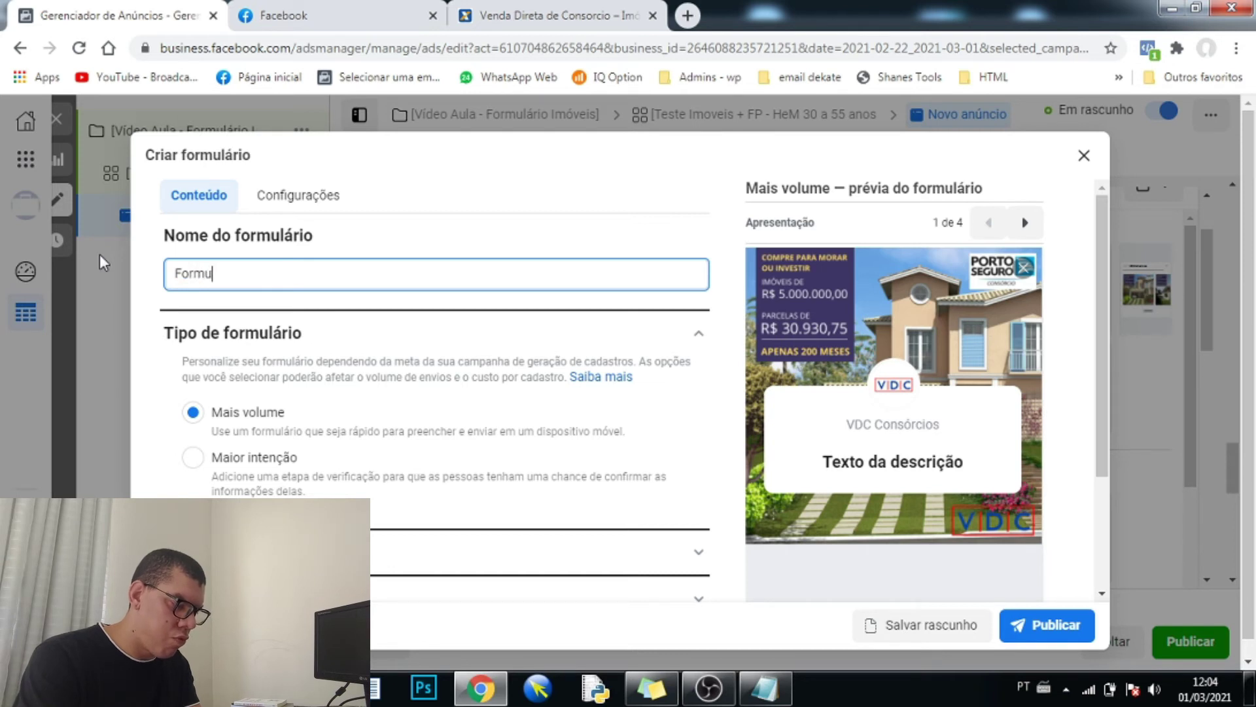
pyautogui.write('lário Test')
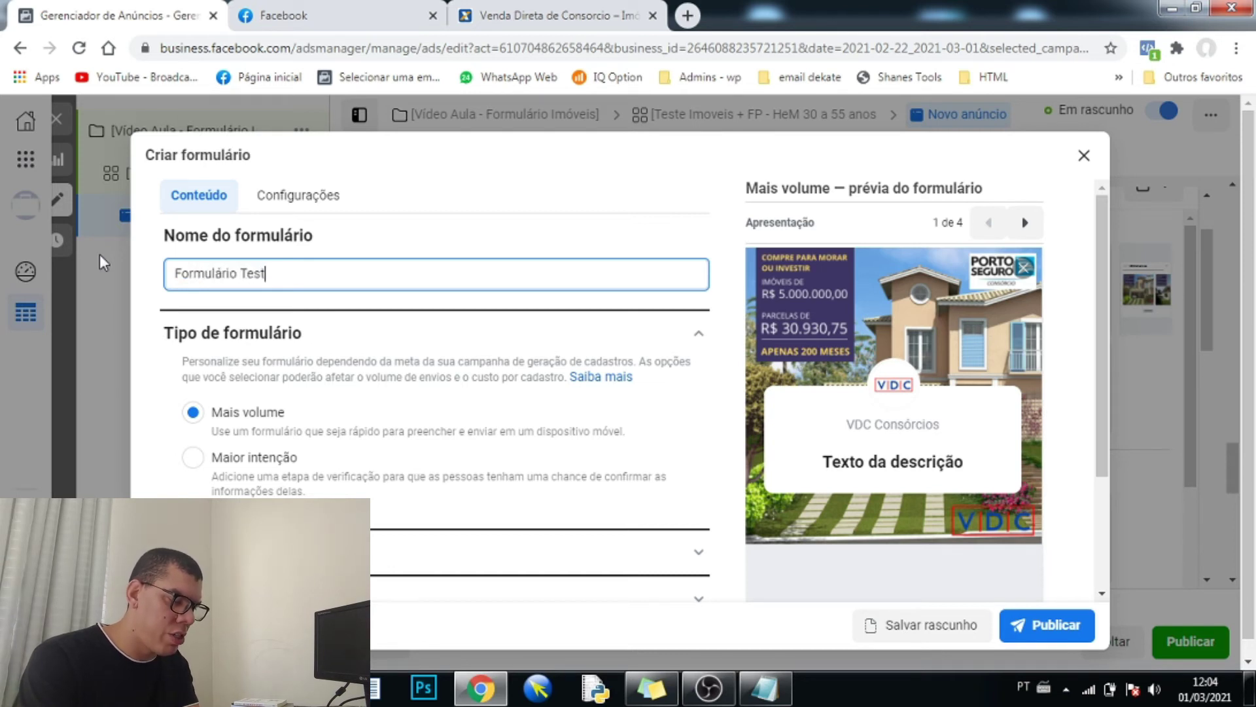
pyautogui.write('e - V´pideo ')
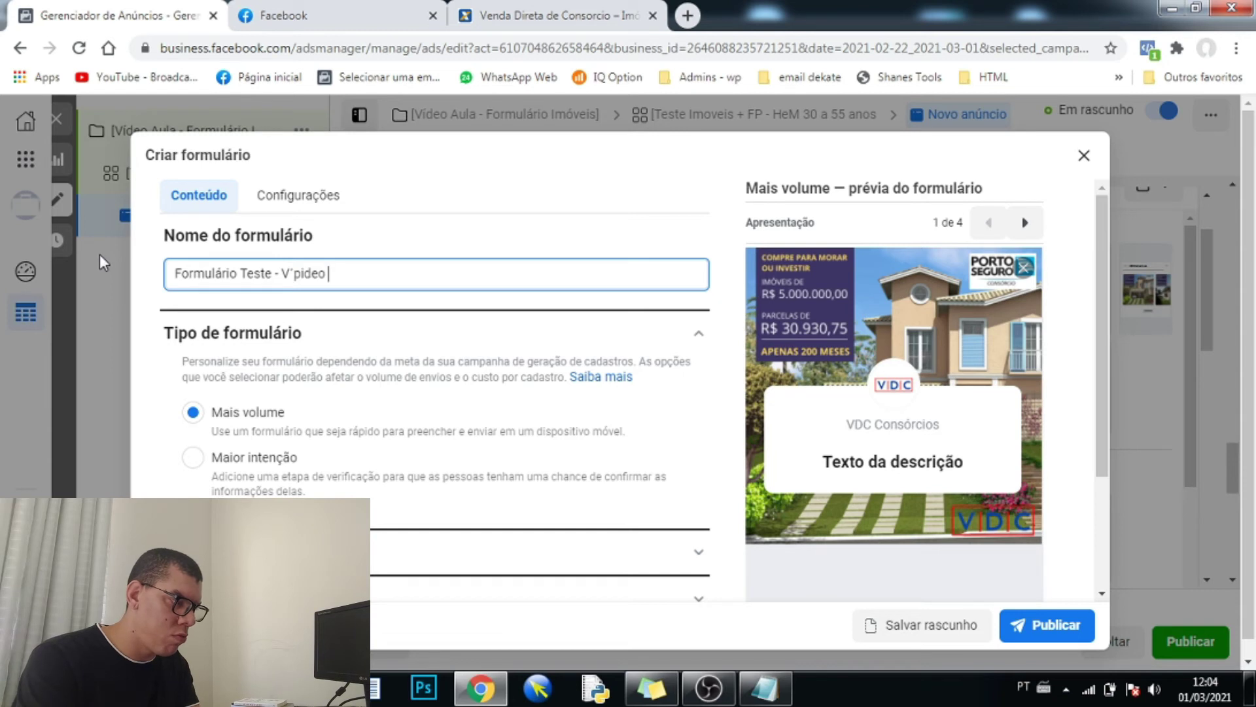
pyautogui.write('01 Imóveis')
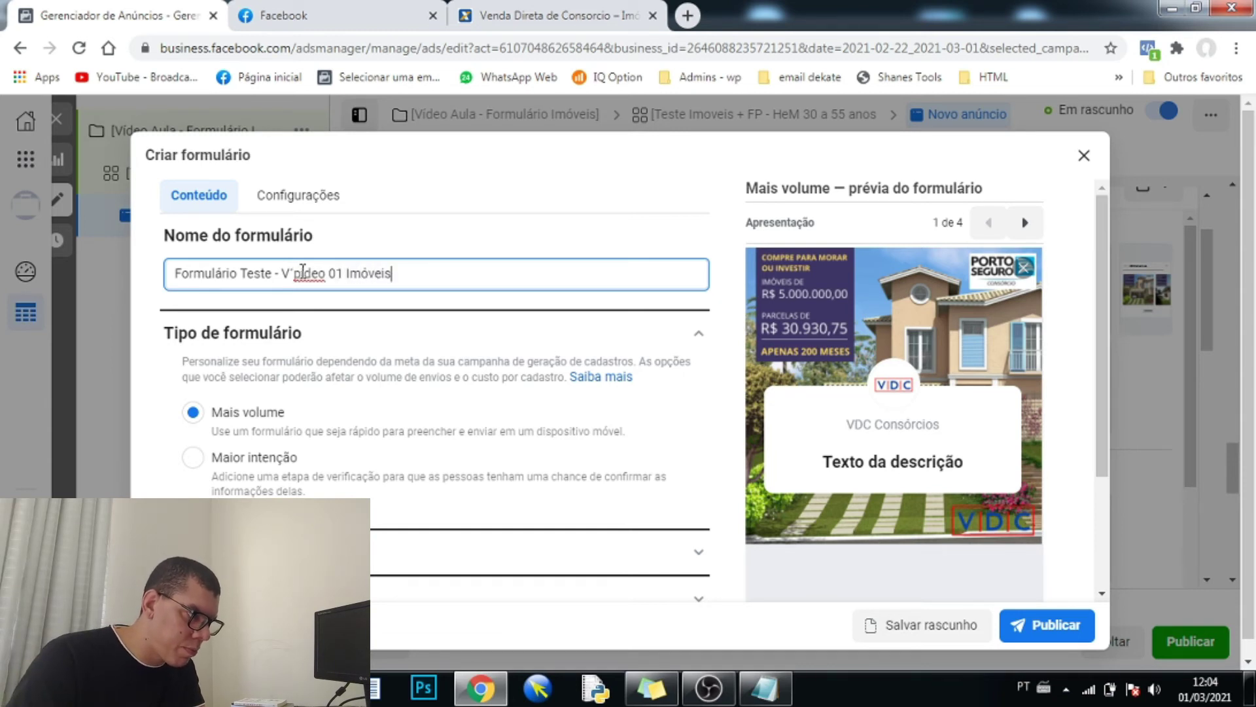
pyautogui.click(302, 270)
pyautogui.press('BackSpace')
pyautogui.press('BackSpace')
pyautogui.press('BackSpace')
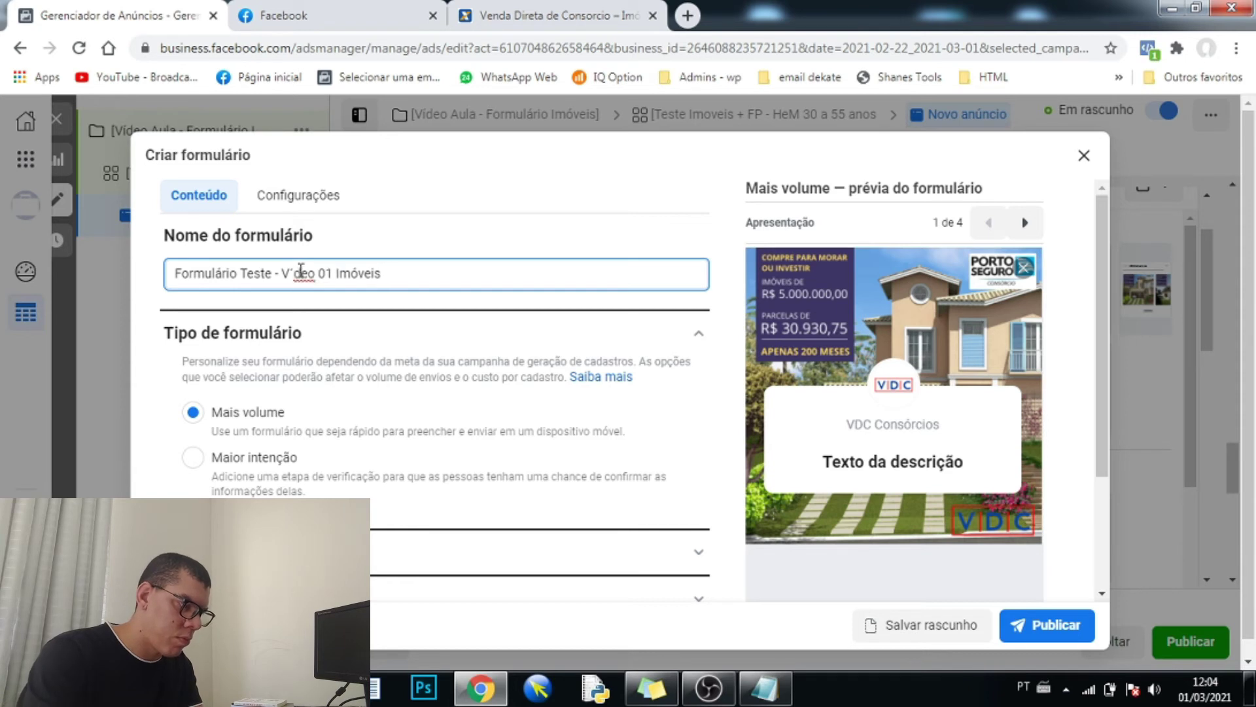
pyautogui.write('í')
pyautogui.write('í')
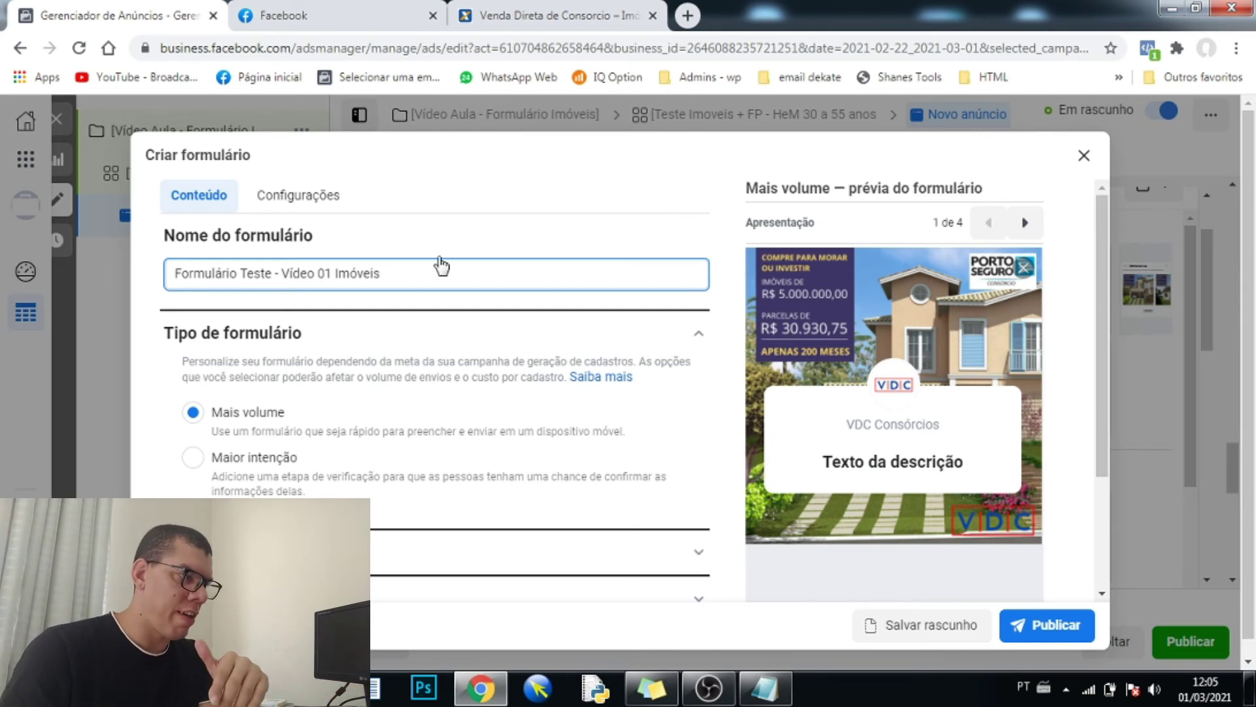
pyautogui.click(485, 14)
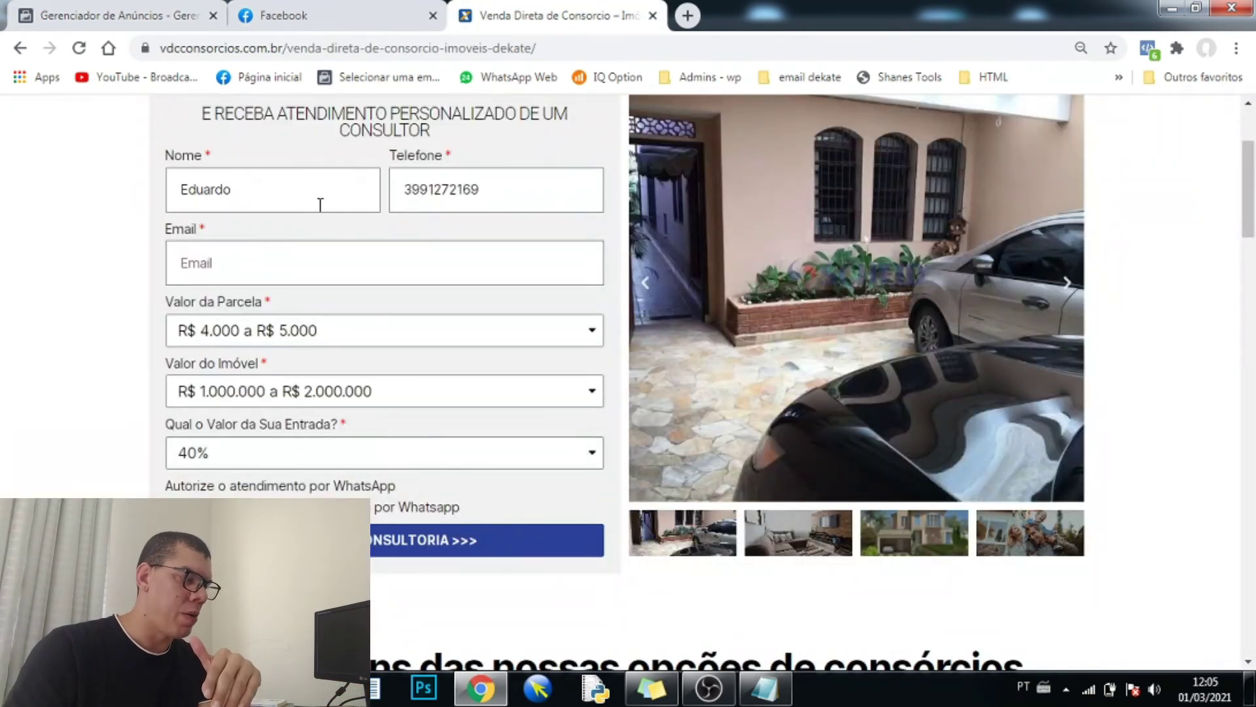
pyautogui.click(134, 9)
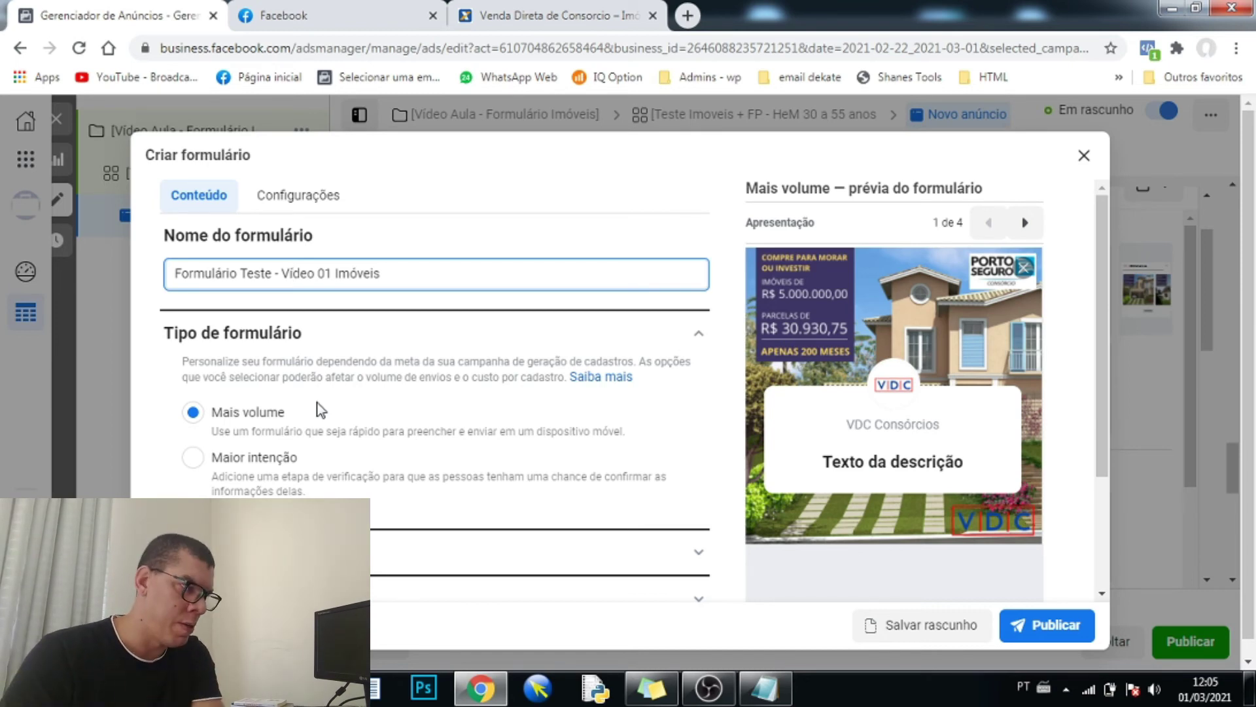
pyautogui.click(363, 12)
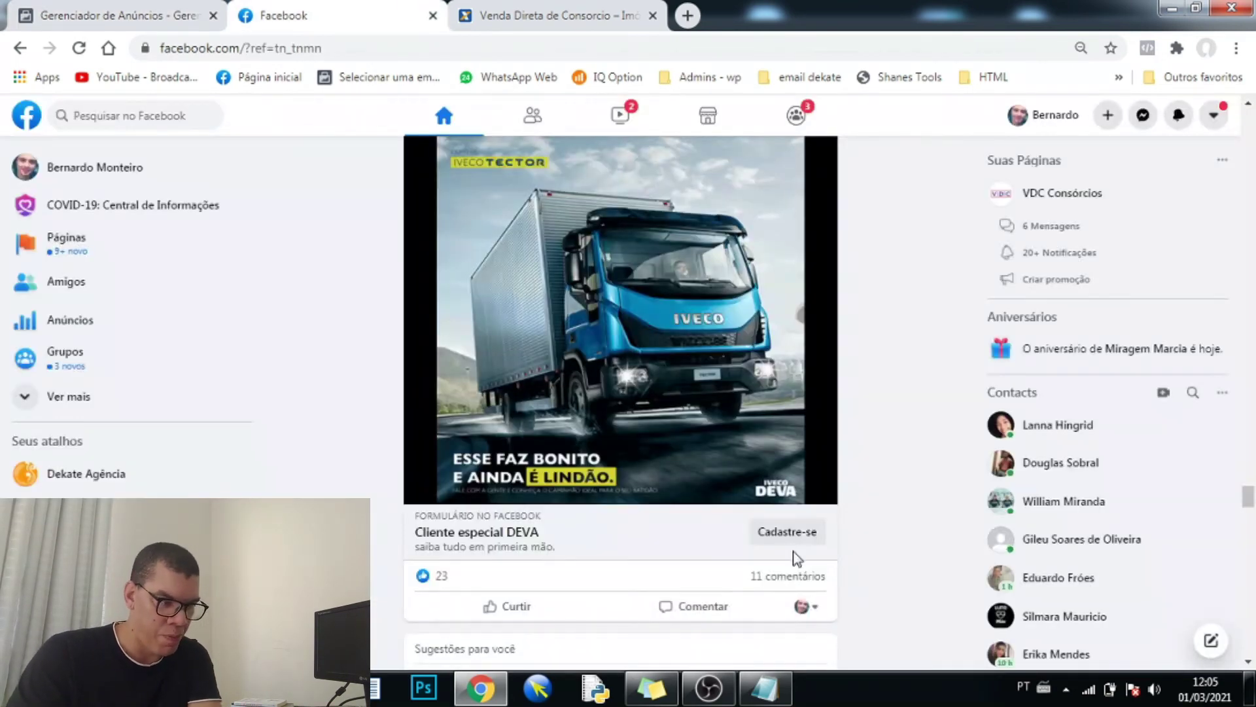
# - Open the DEVA ad's sign-up form and inspect its prefilled email field
pyautogui.click(787, 532)
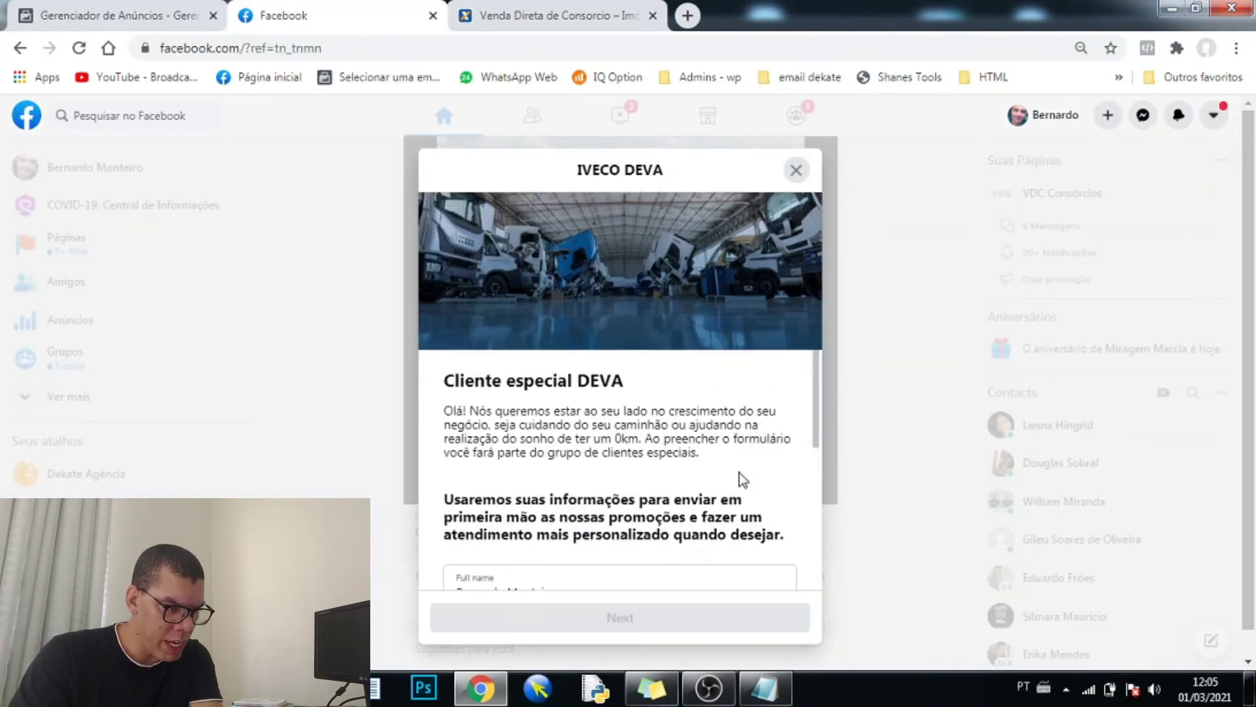
pyautogui.scroll(-4, 741, 480)
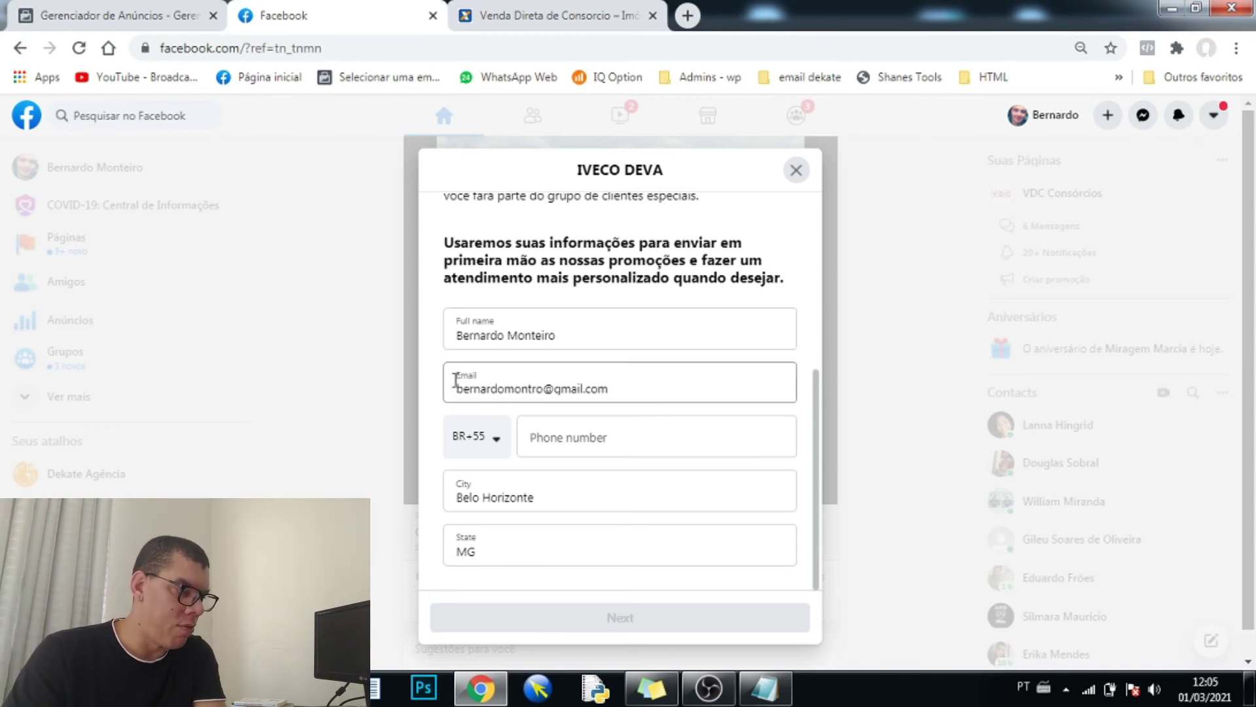
pyautogui.click(547, 388)
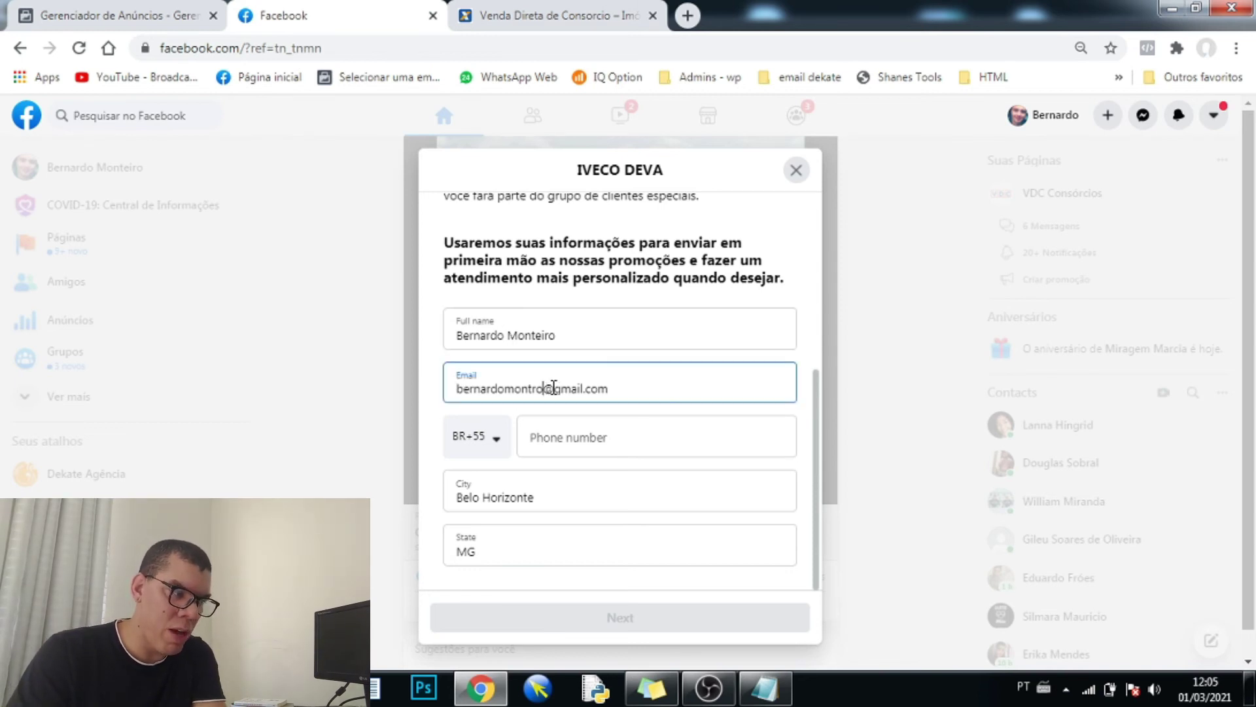
pyautogui.keyDown('shift'); pyautogui.click(615, 389); pyautogui.keyUp('shift')
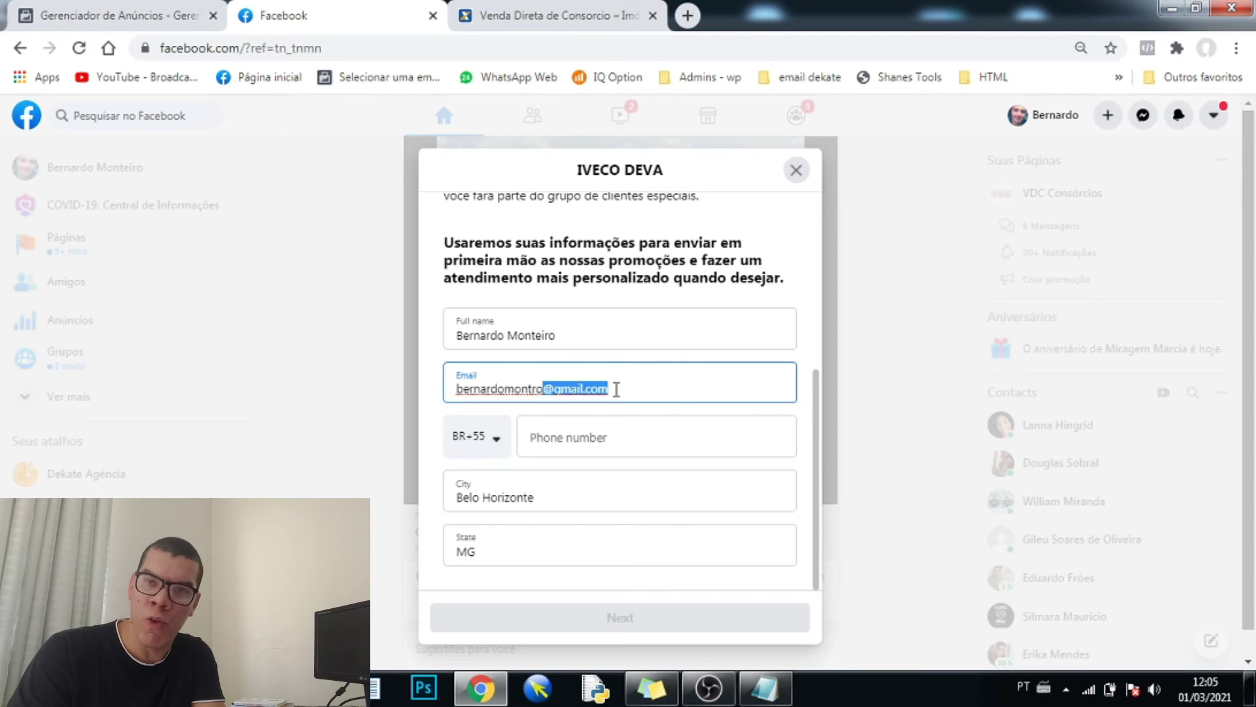
pyautogui.click(552, 437)
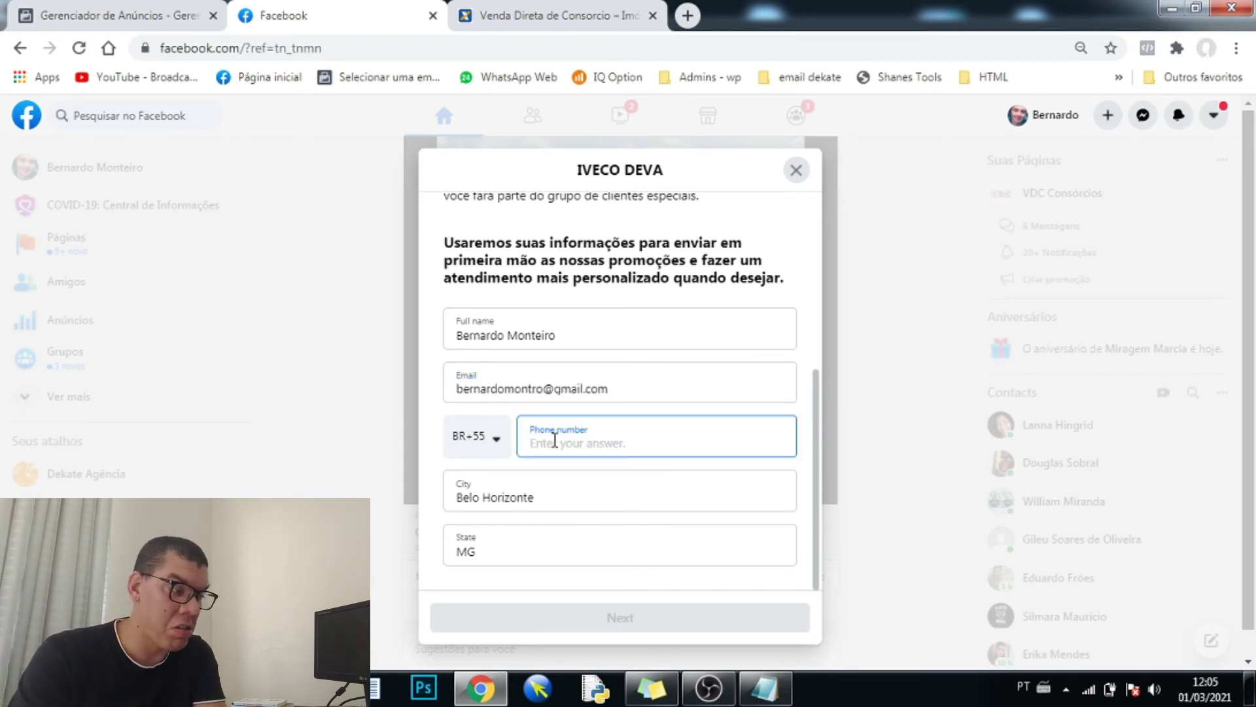
pyautogui.write('0000000000')
pyautogui.press('BackSpace')
pyautogui.press('BackSpace')
pyautogui.press('BackSpace')
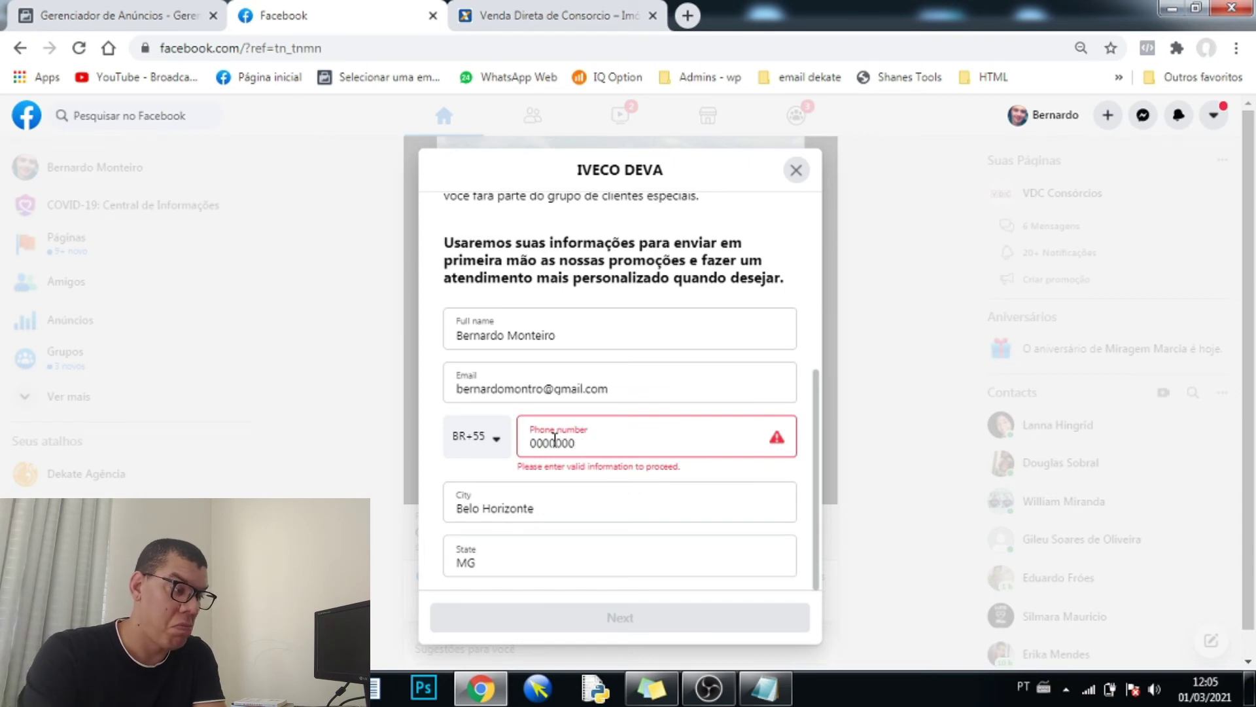
pyautogui.press('BackSpace')
pyautogui.press('BackSpace')
pyautogui.press('BackSpace')
pyautogui.press('BackSpace')
pyautogui.press('BackSpace')
pyautogui.press('BackSpace')
pyautogui.press('BackSpace')
pyautogui.write('31')
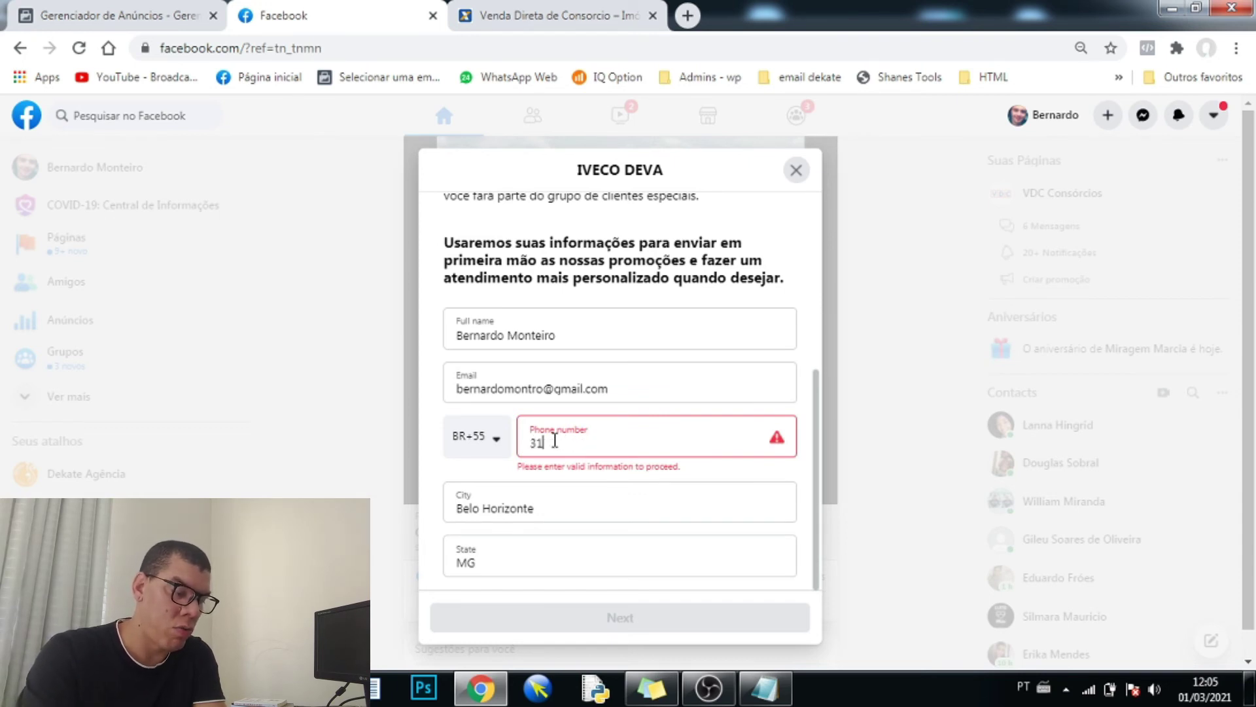
pyautogui.write('9999999')
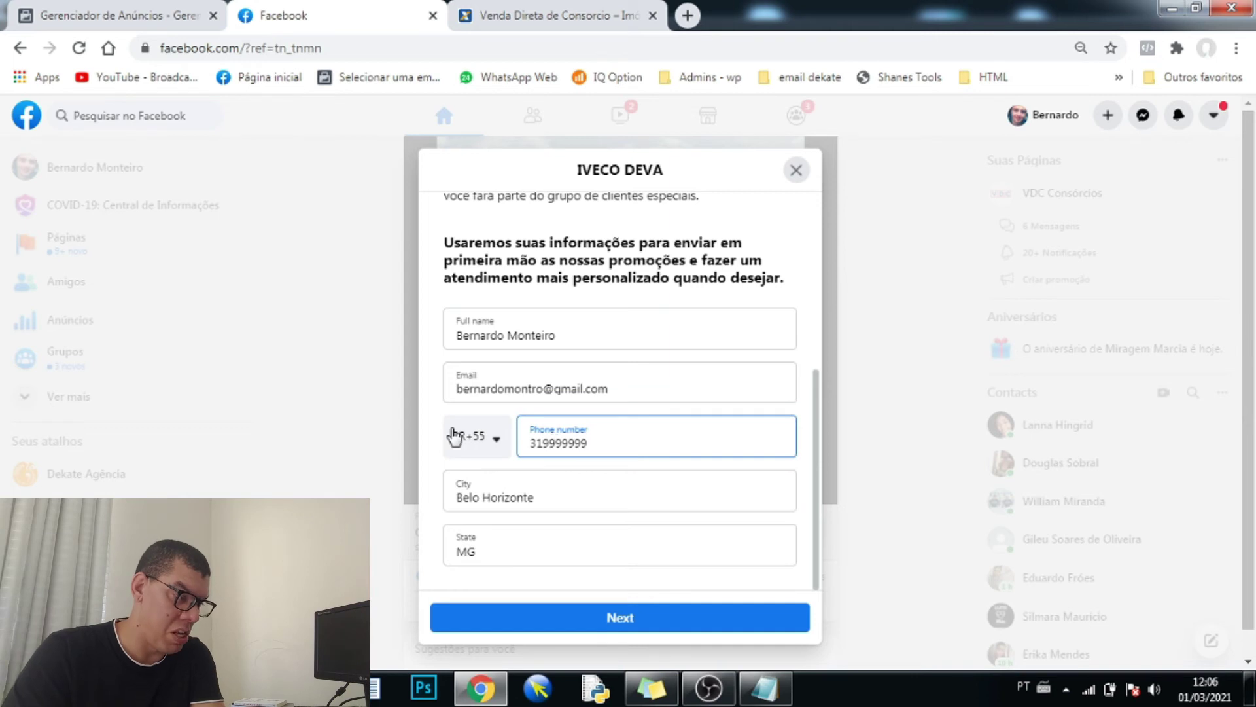
pyautogui.click(436, 431)
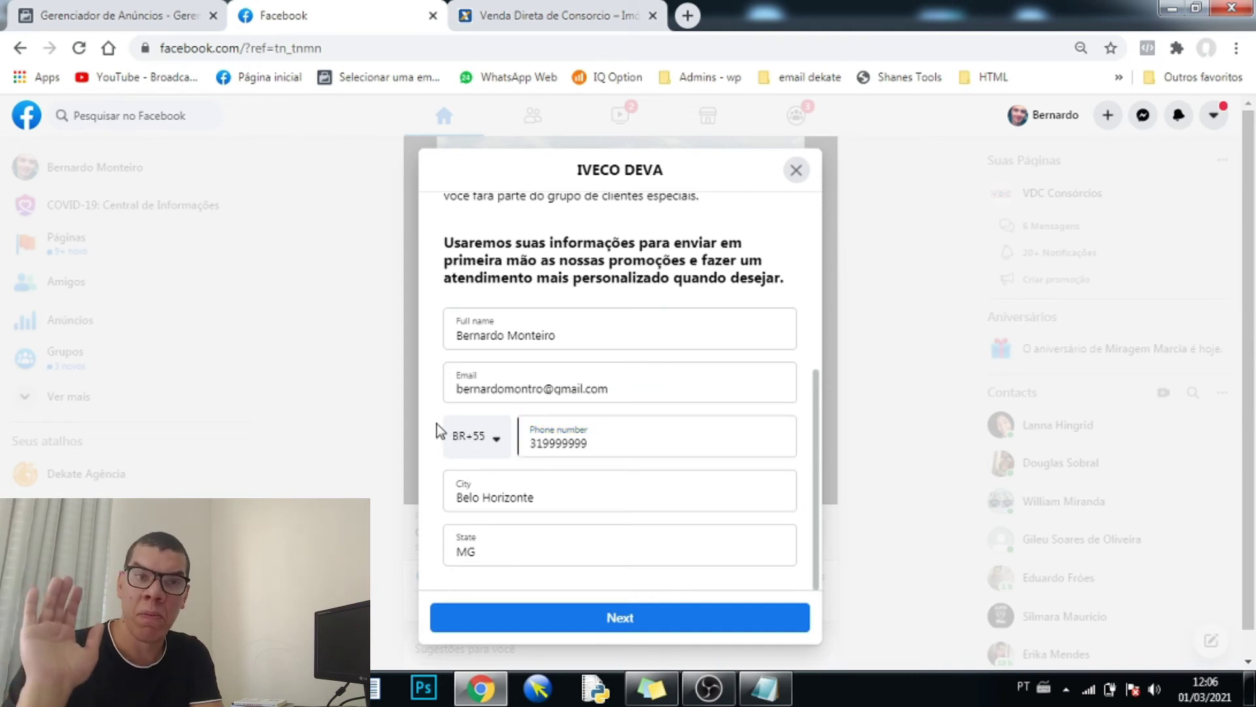
pyautogui.click(617, 449)
pyautogui.moveTo(609, 446); pyautogui.dragTo(546, 445)
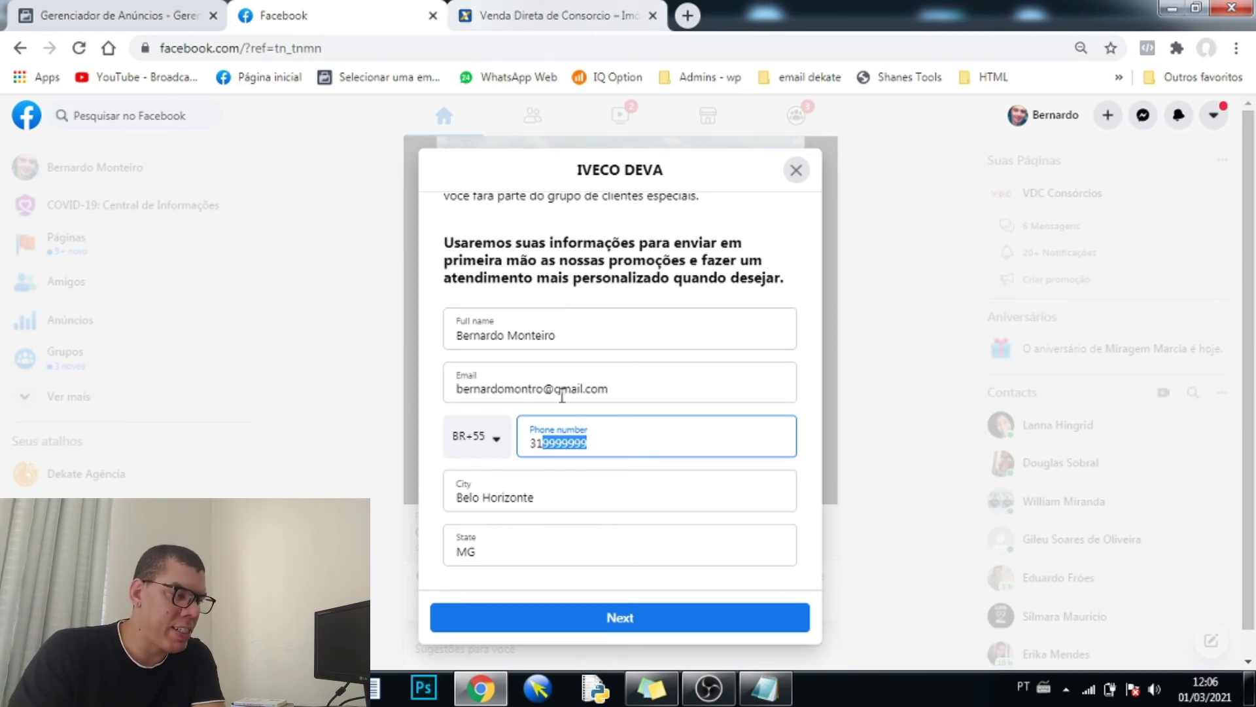
pyautogui.press('BackSpace')
pyautogui.press('BackSpace')
pyautogui.press('BackSpace')
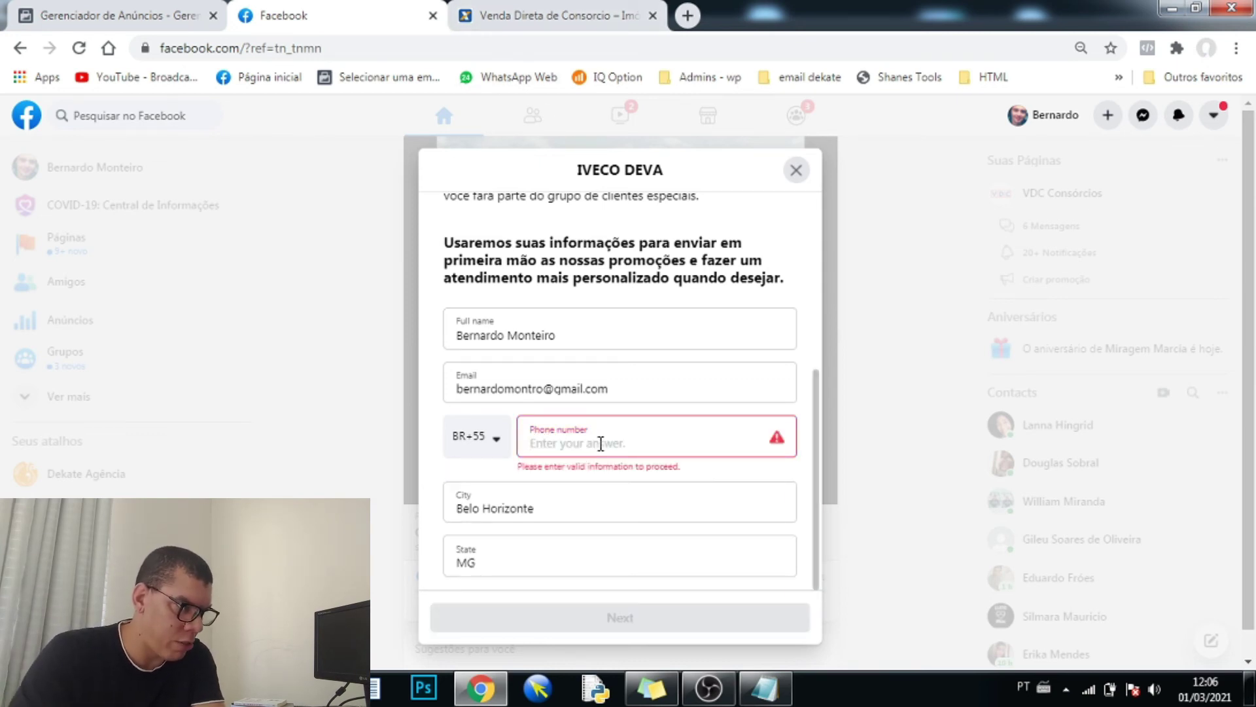
pyautogui.click(110, 14)
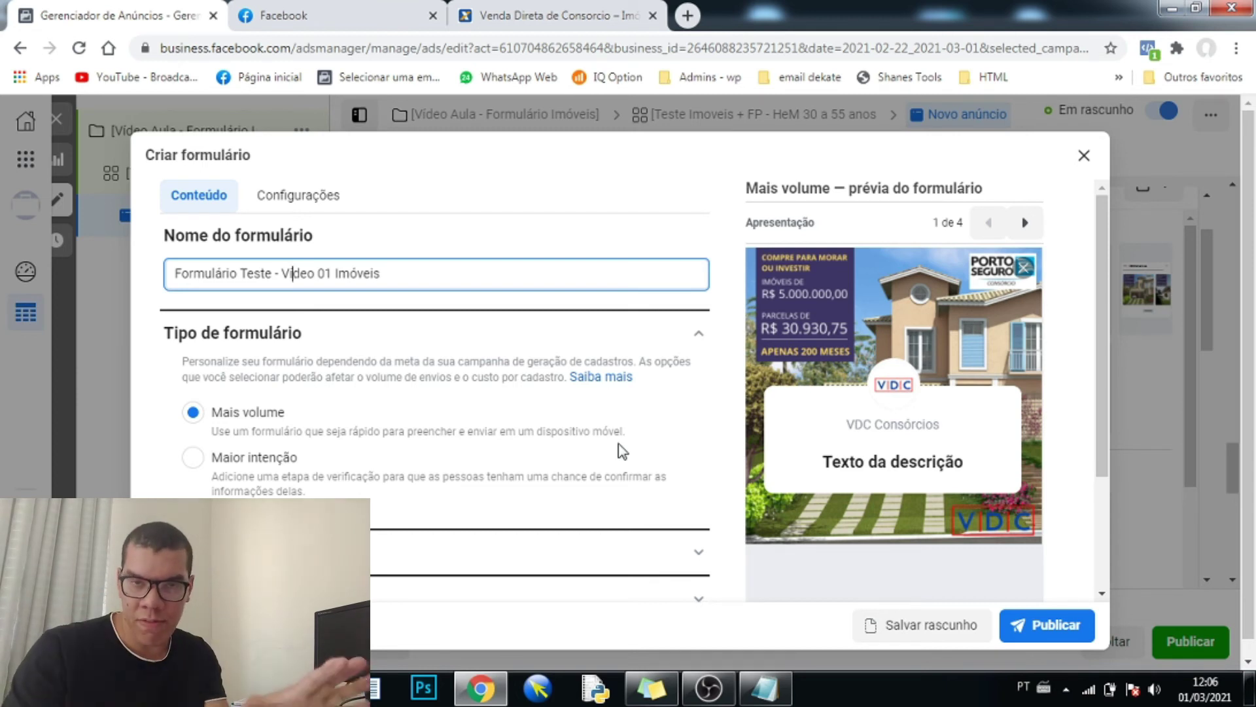
# - Set the form type to Maior intenção and expand its Apresentação settings
pyautogui.click(193, 456)
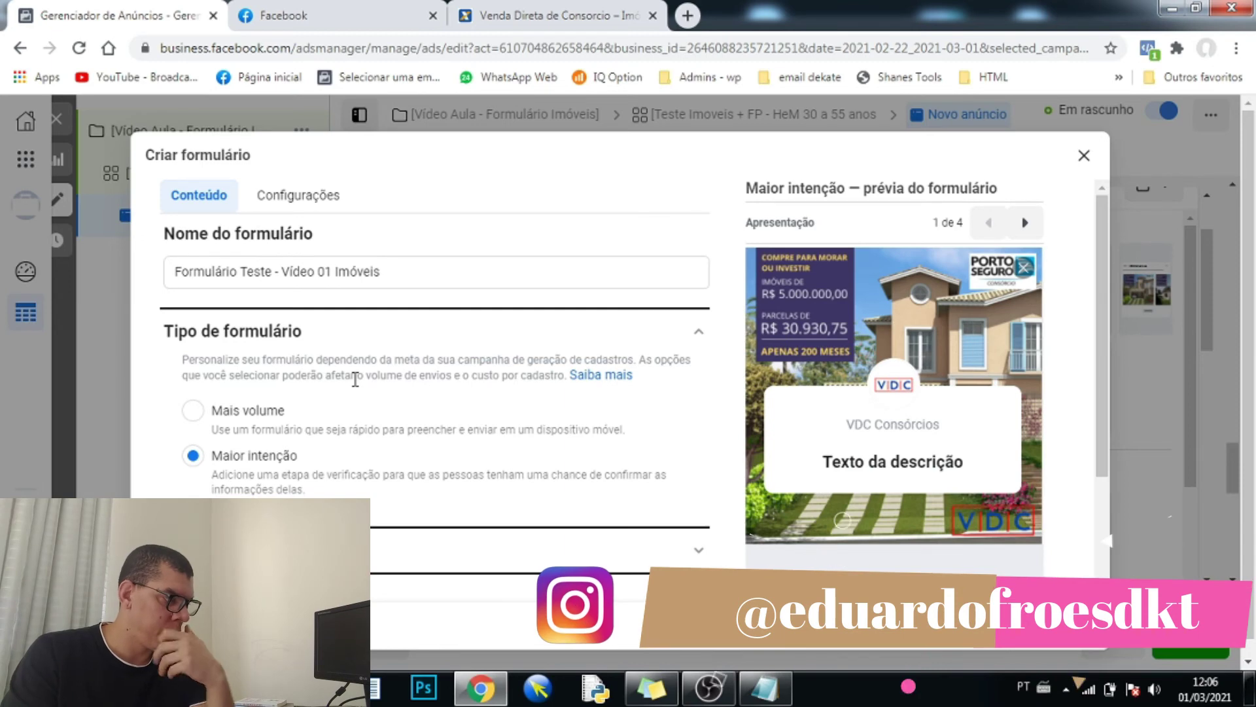
pyautogui.scroll(-2, 350, 386)
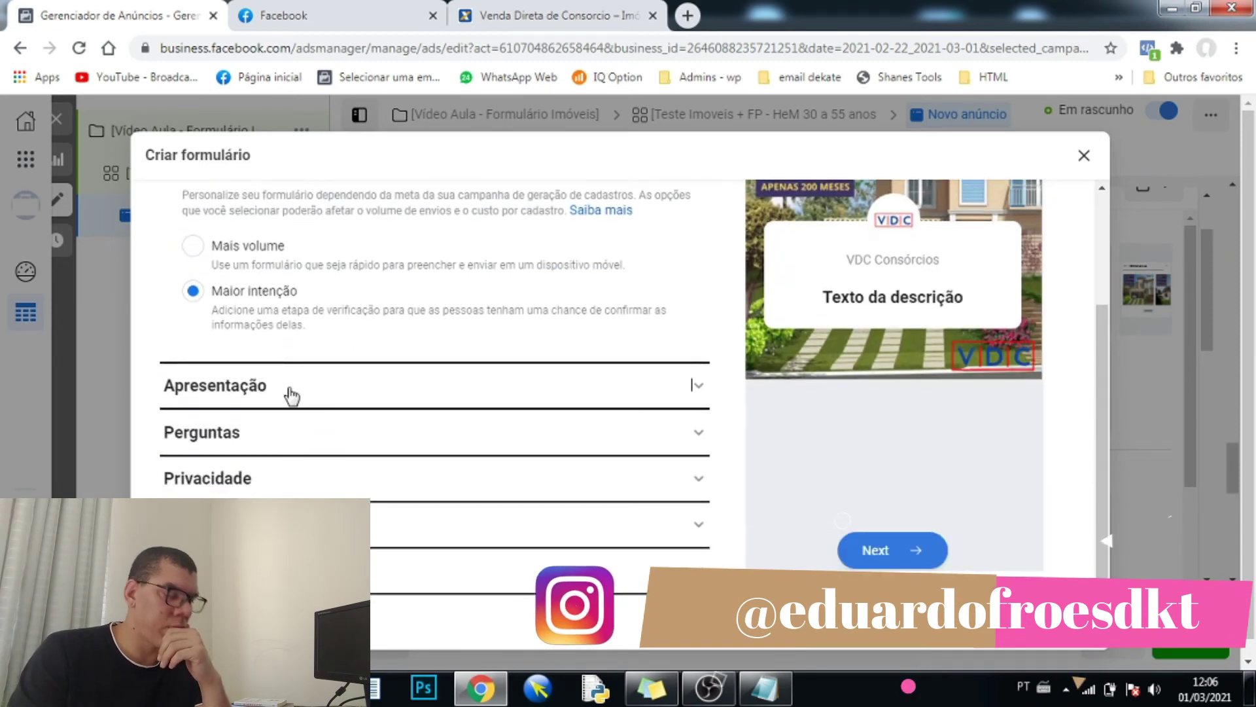
pyautogui.click(290, 392)
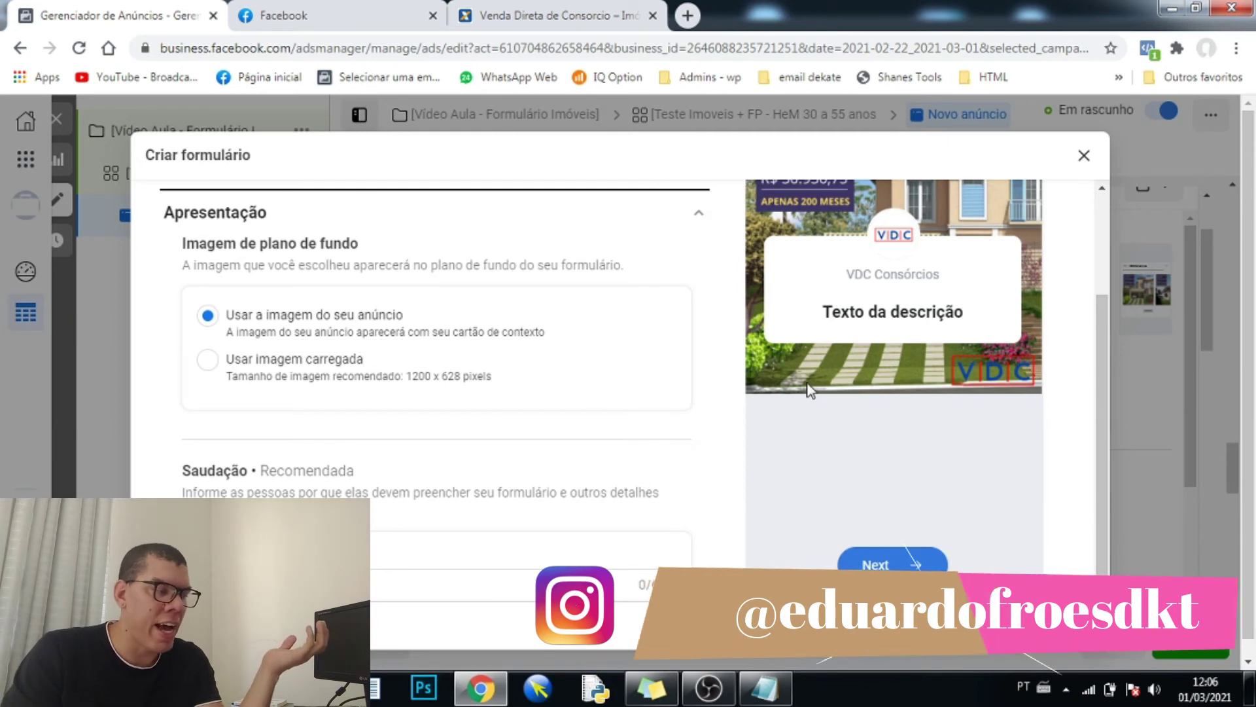
pyautogui.scroll(3, 802, 385)
pyautogui.scroll(-2, 786, 387)
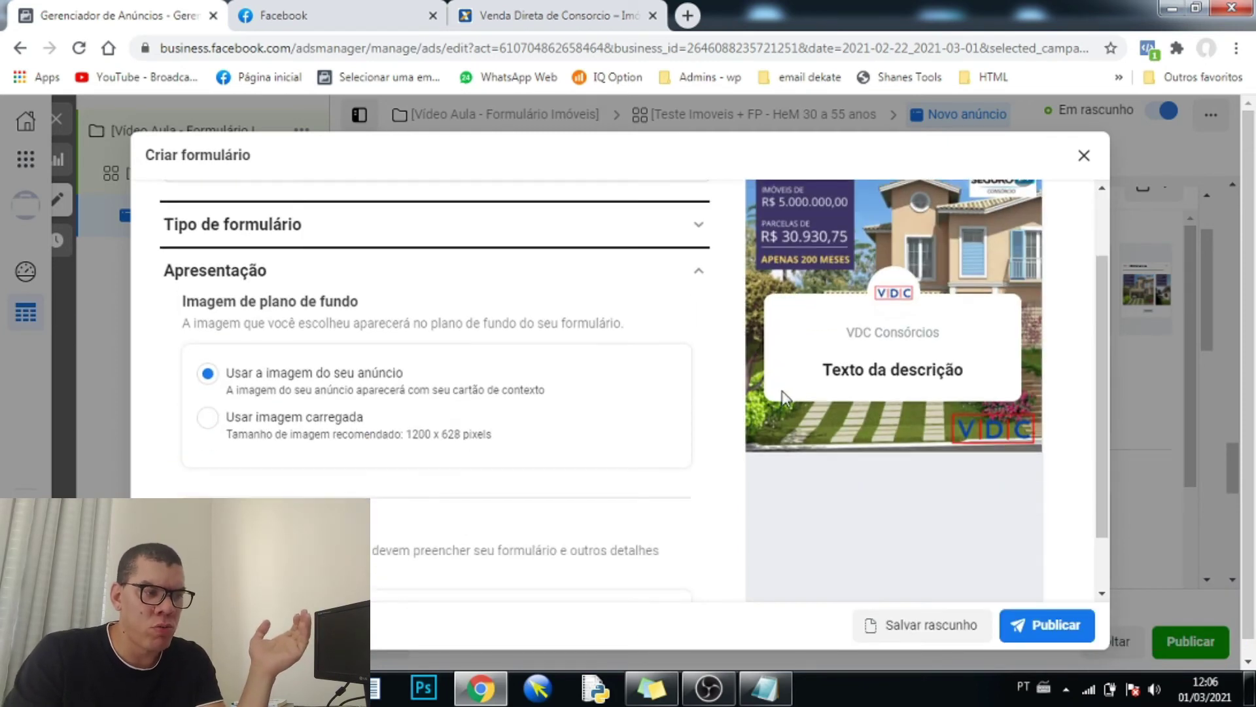
pyautogui.scroll(2, 752, 401)
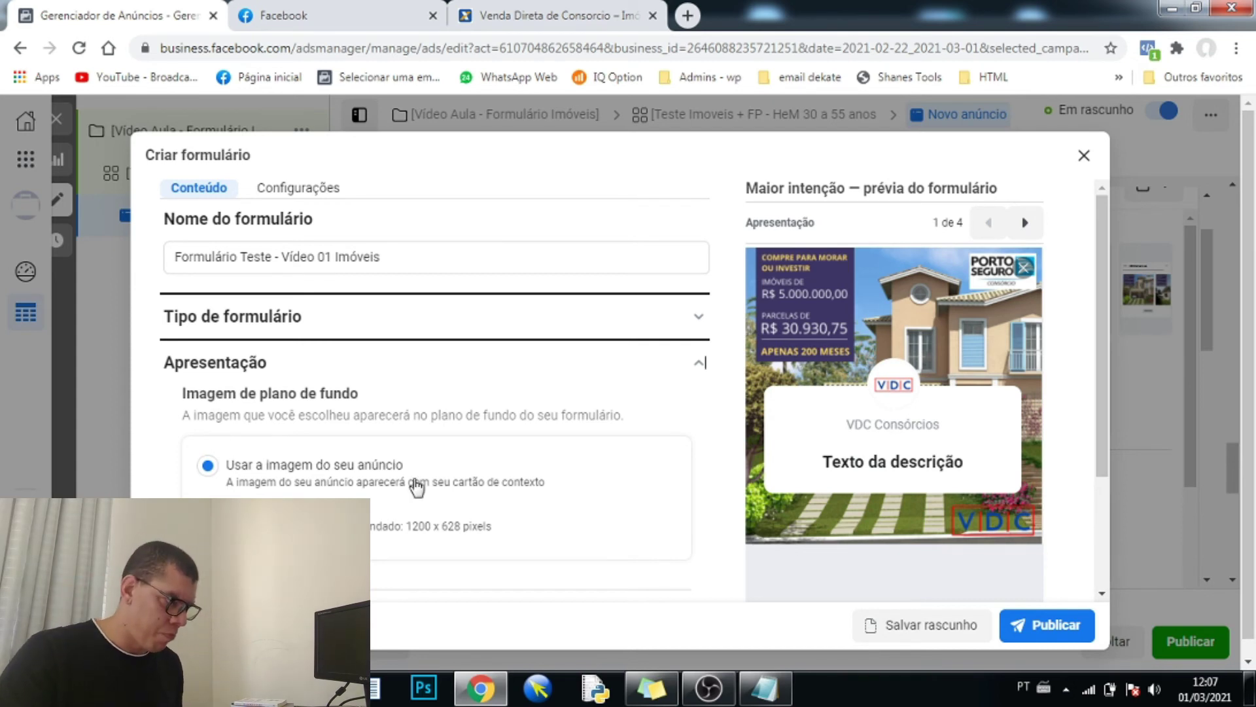
# - Title the form greeting 'VDC CONSÓRCIOS'
pyautogui.scroll(-4, 320, 409)
pyautogui.scroll(-1, 327, 461)
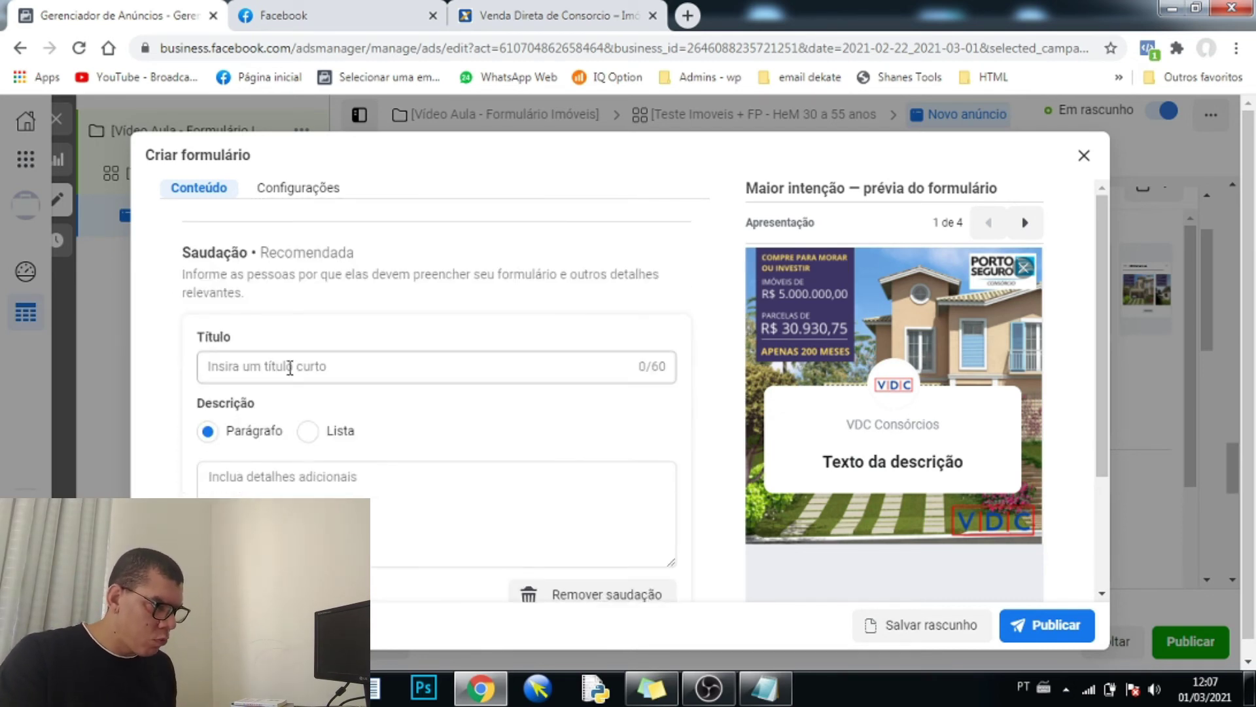
pyautogui.click(290, 367)
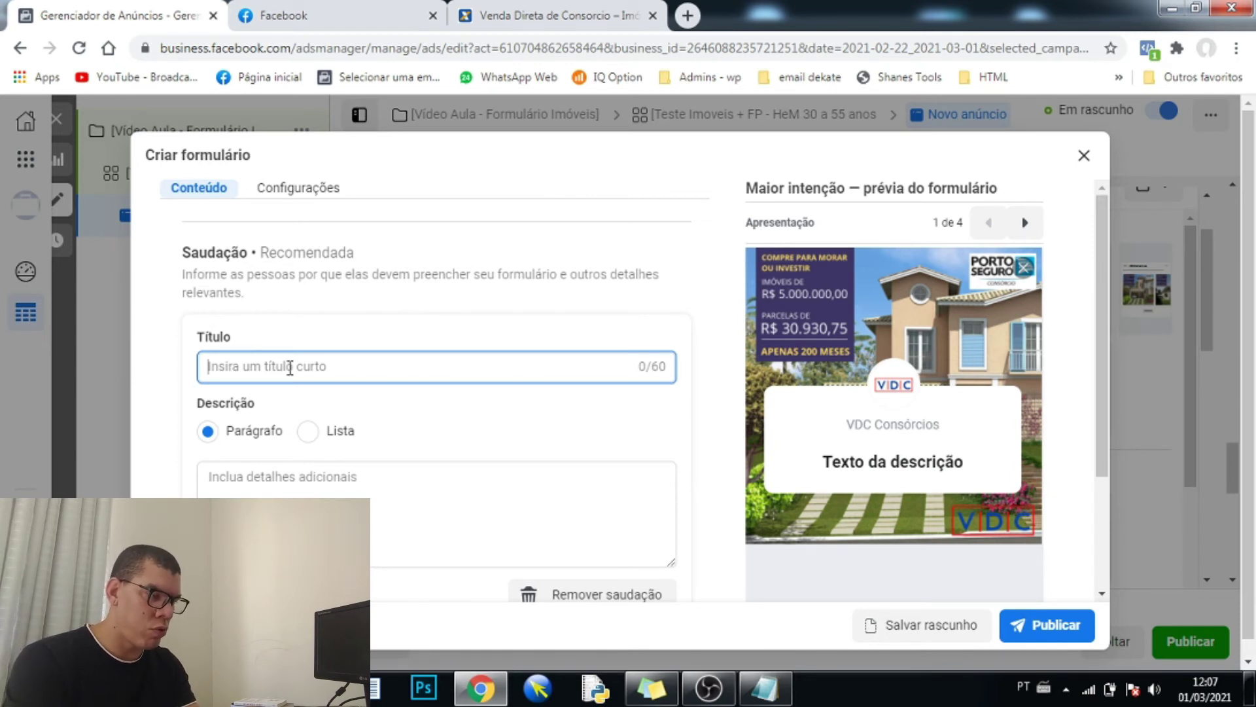
pyautogui.write('Grupos Exclusivos')
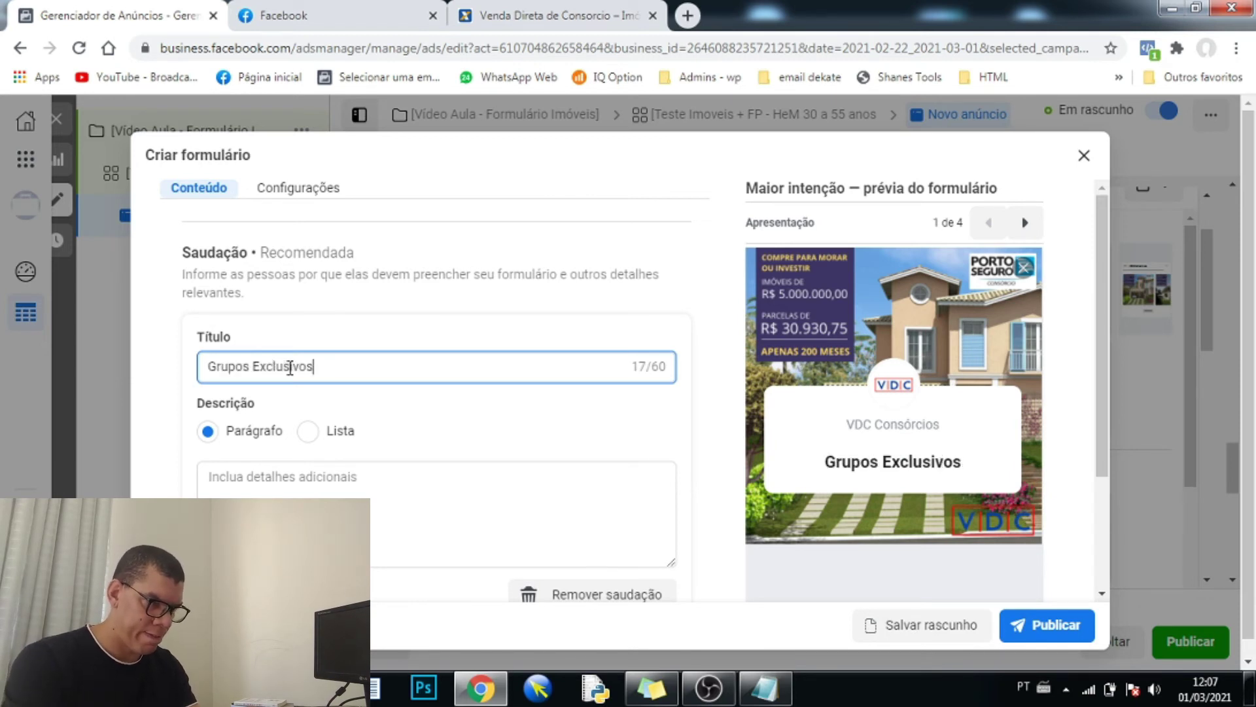
pyautogui.press('BackSpace')
pyautogui.press('BackSpace')
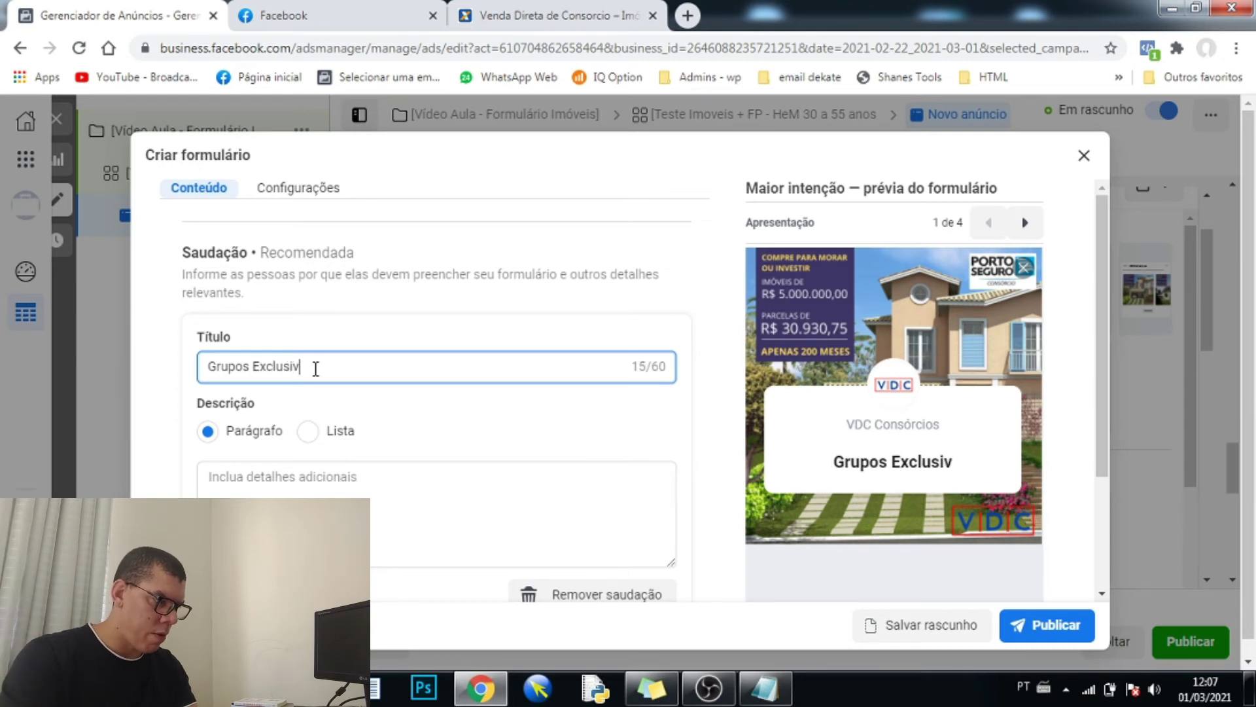
pyautogui.moveTo(311, 367); pyautogui.dragTo(175, 368)
pyautogui.write('VD')
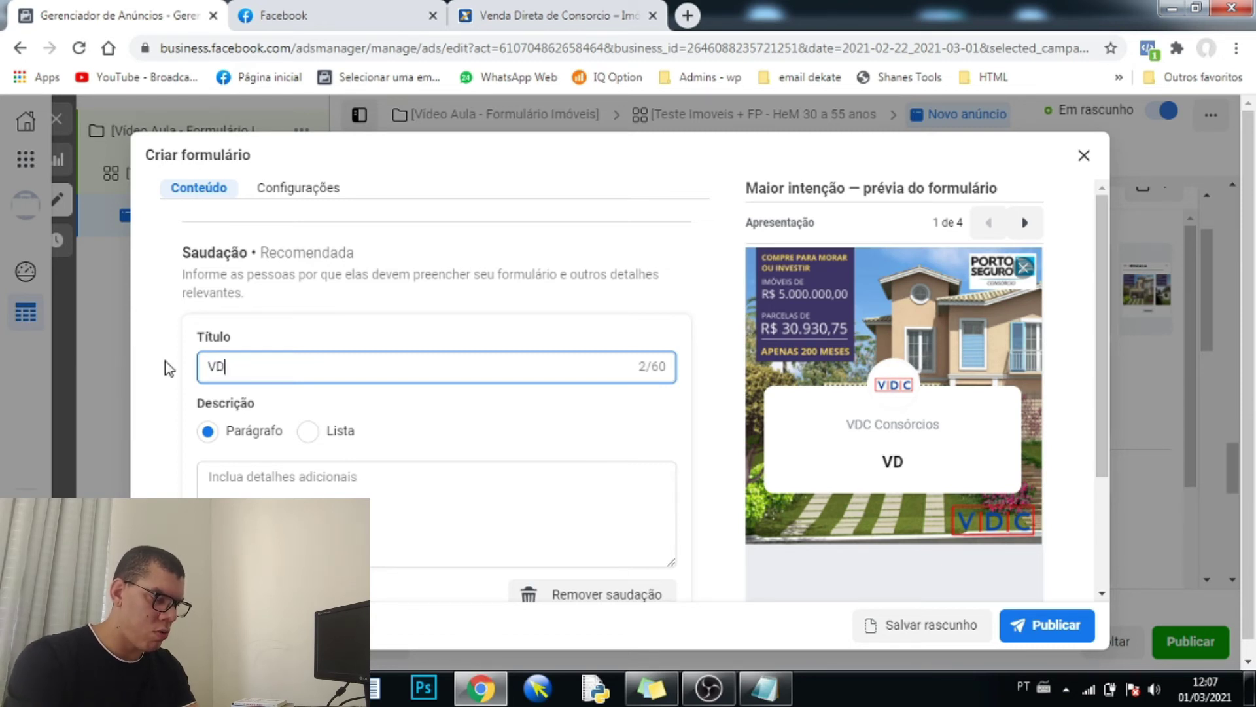
pyautogui.write('C CONSÓRCIOS')
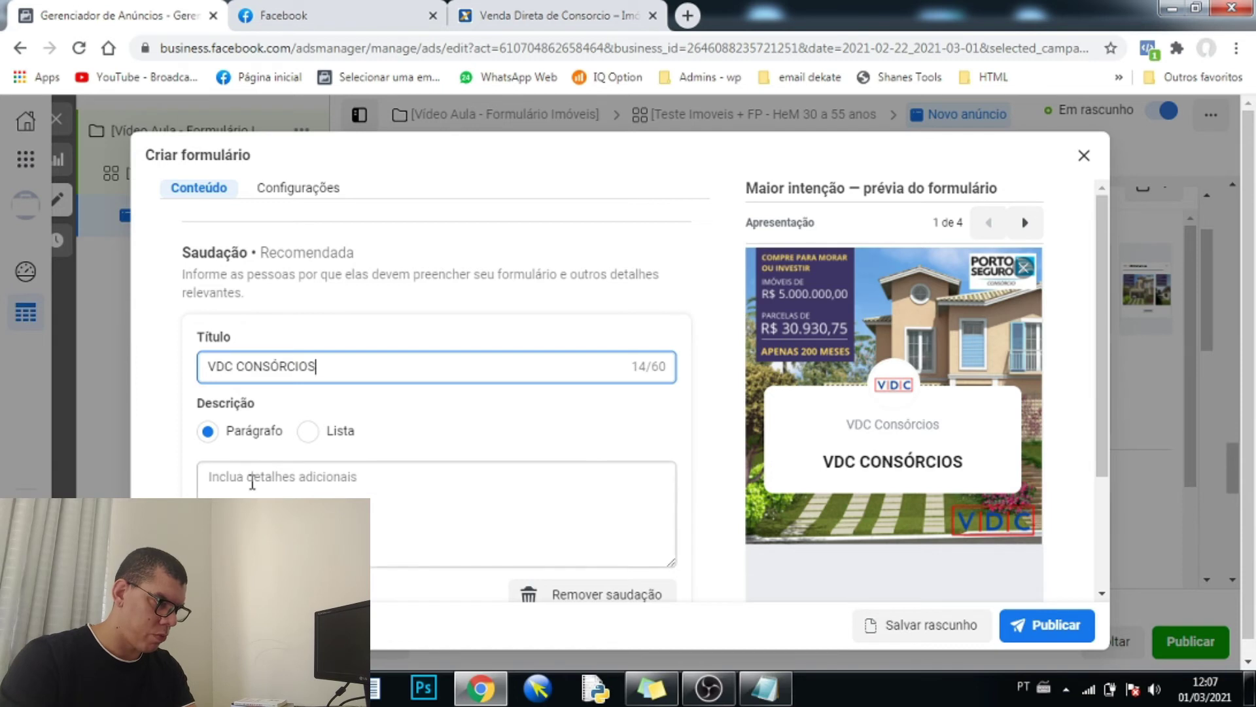
# - Write the greeting description: Grupos Exclusivos, Contemplações com Lance Embutido, and a same-day consultation offer
pyautogui.click(252, 477)
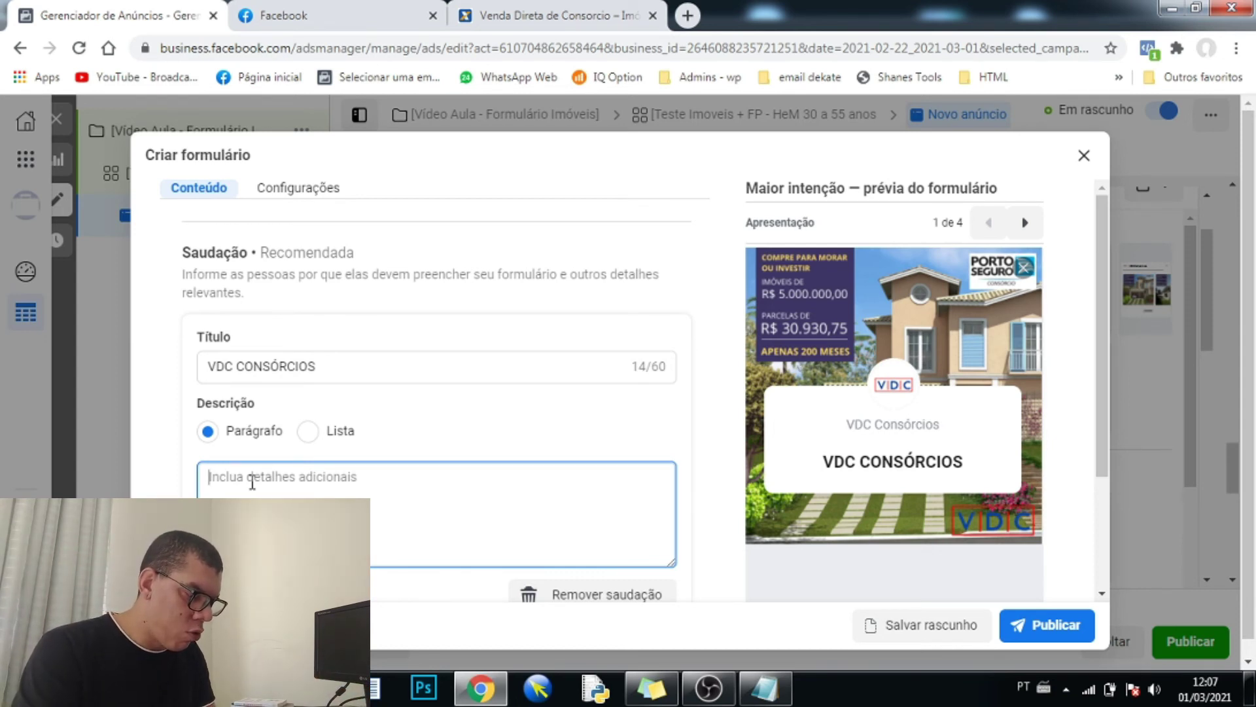
pyautogui.write('gRUPOS eXC')
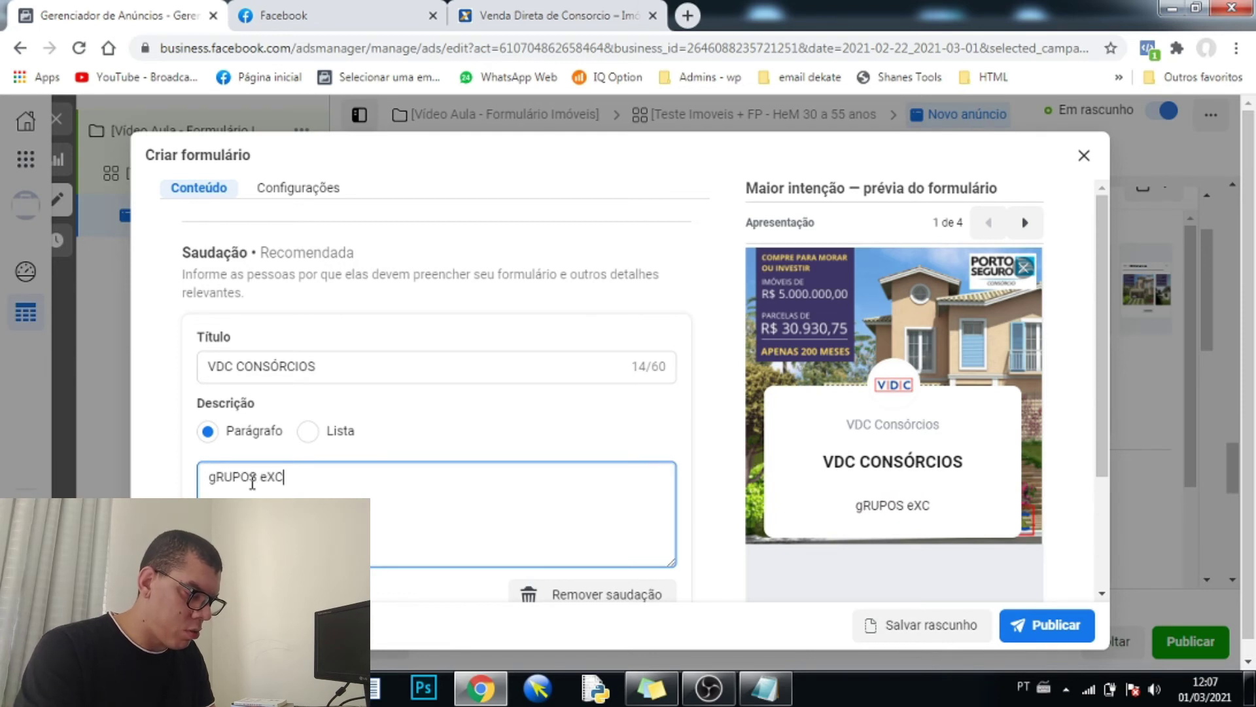
pyautogui.write('LUSIVOS')
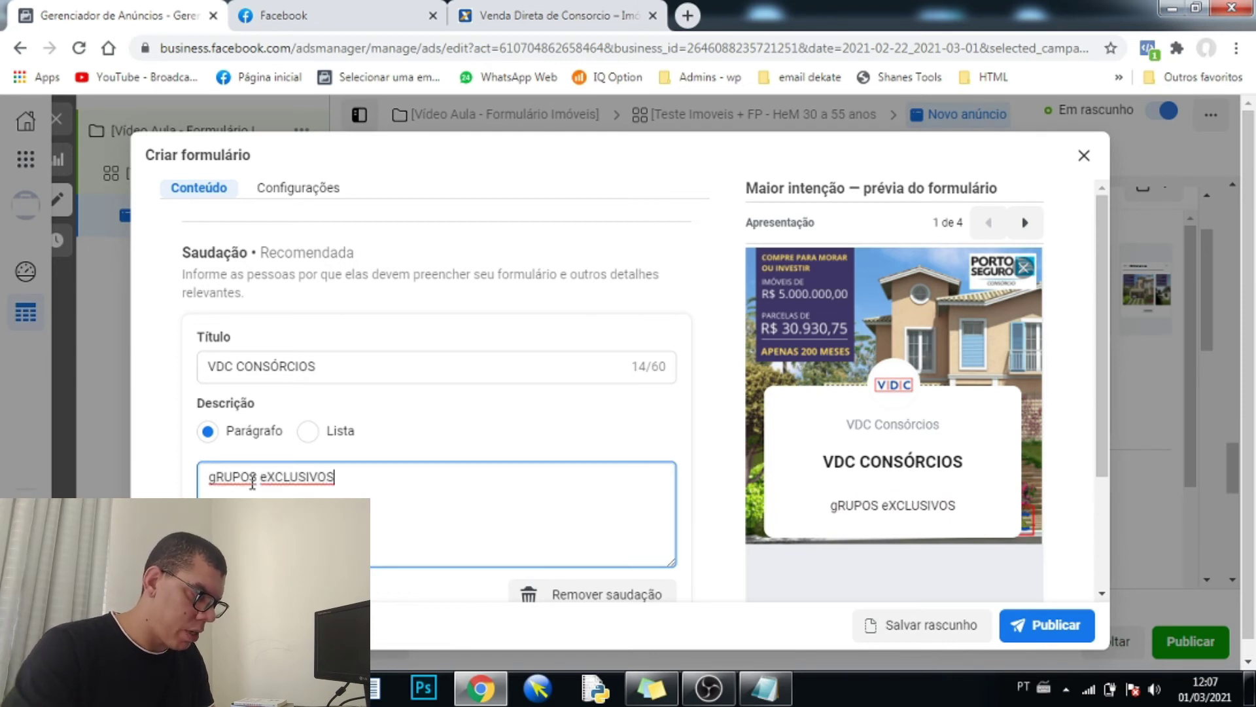
pyautogui.moveTo(367, 476); pyautogui.dragTo(89, 482)
pyautogui.write('G')
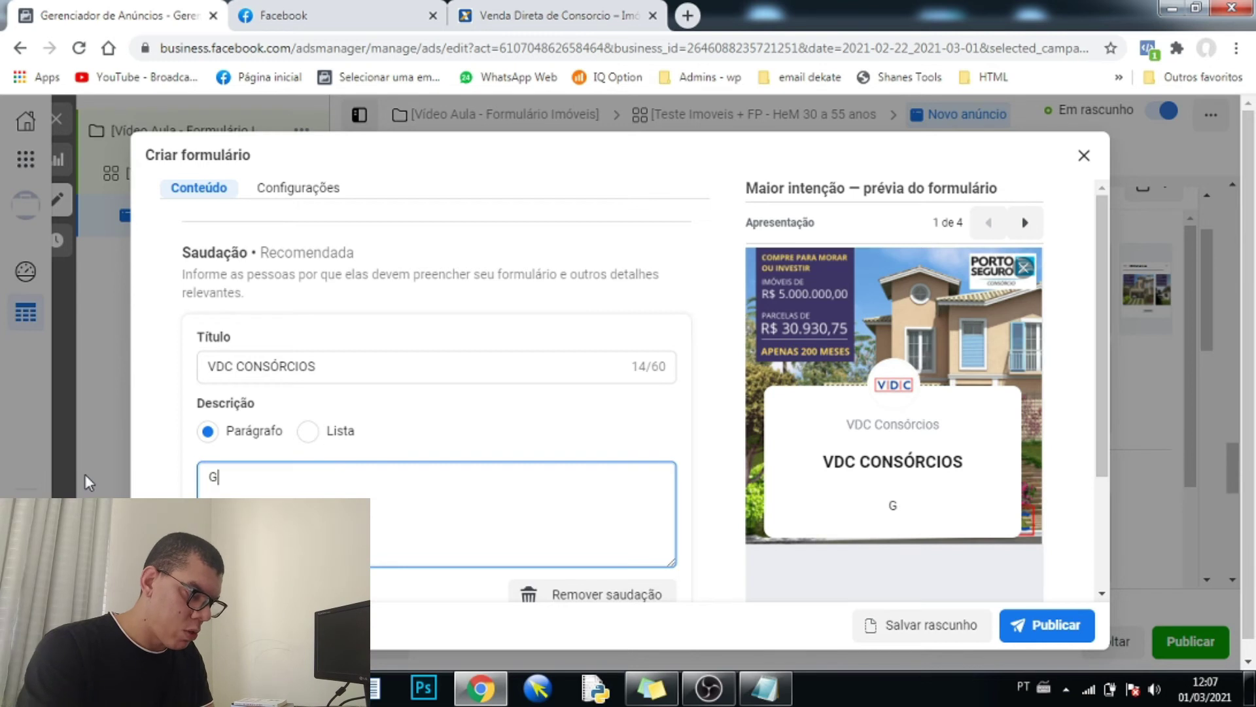
pyautogui.write('rupos Ex')
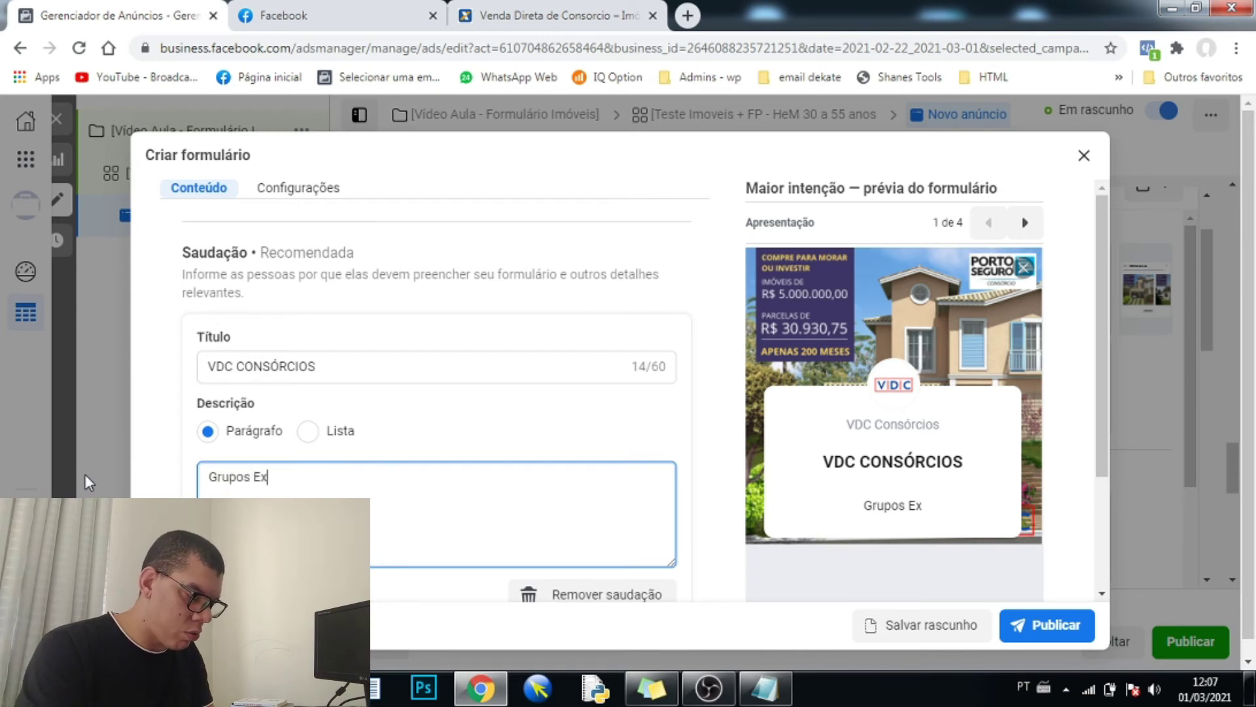
pyautogui.write('clusivos')
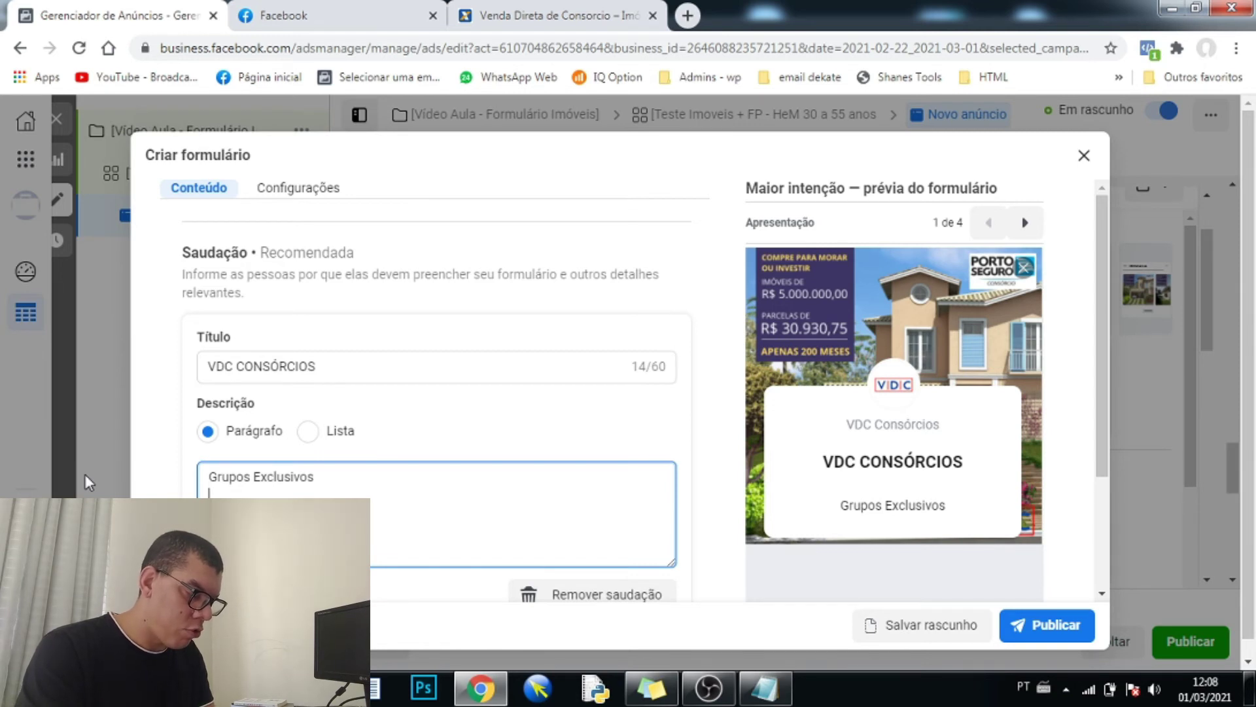
pyautogui.write('Contemplações com Lance Embutido')
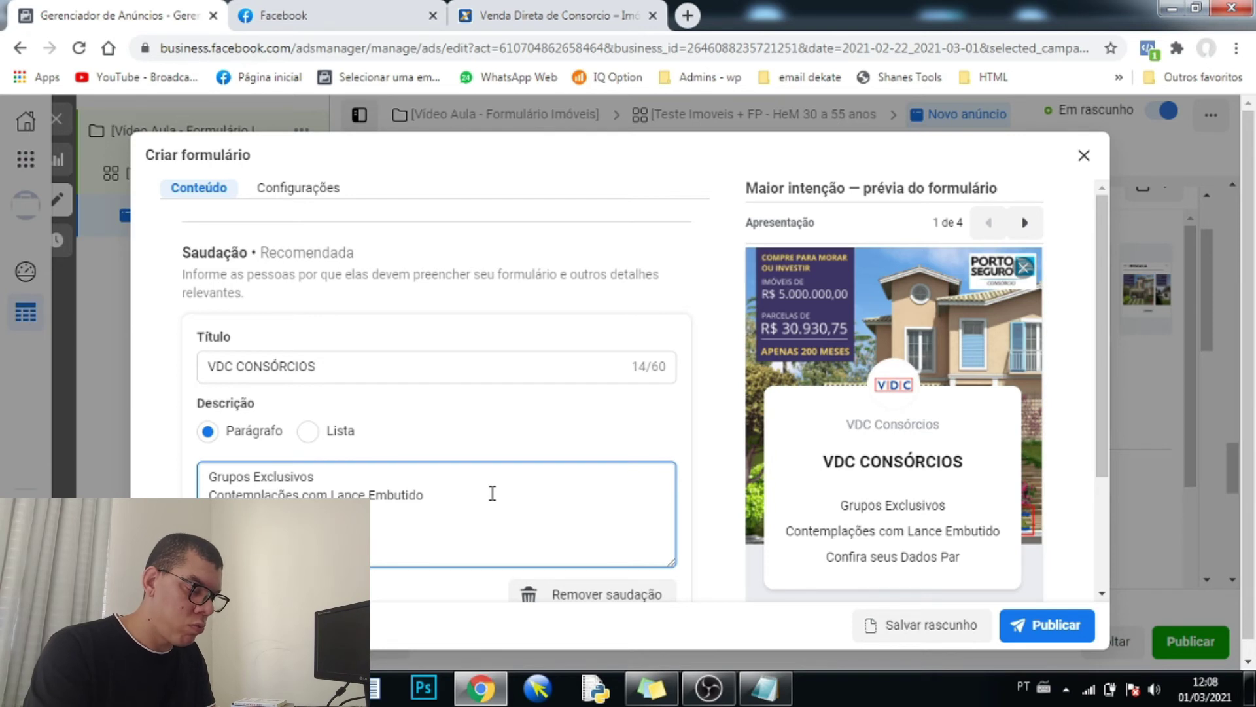
pyautogui.write('a receber uma consultória')
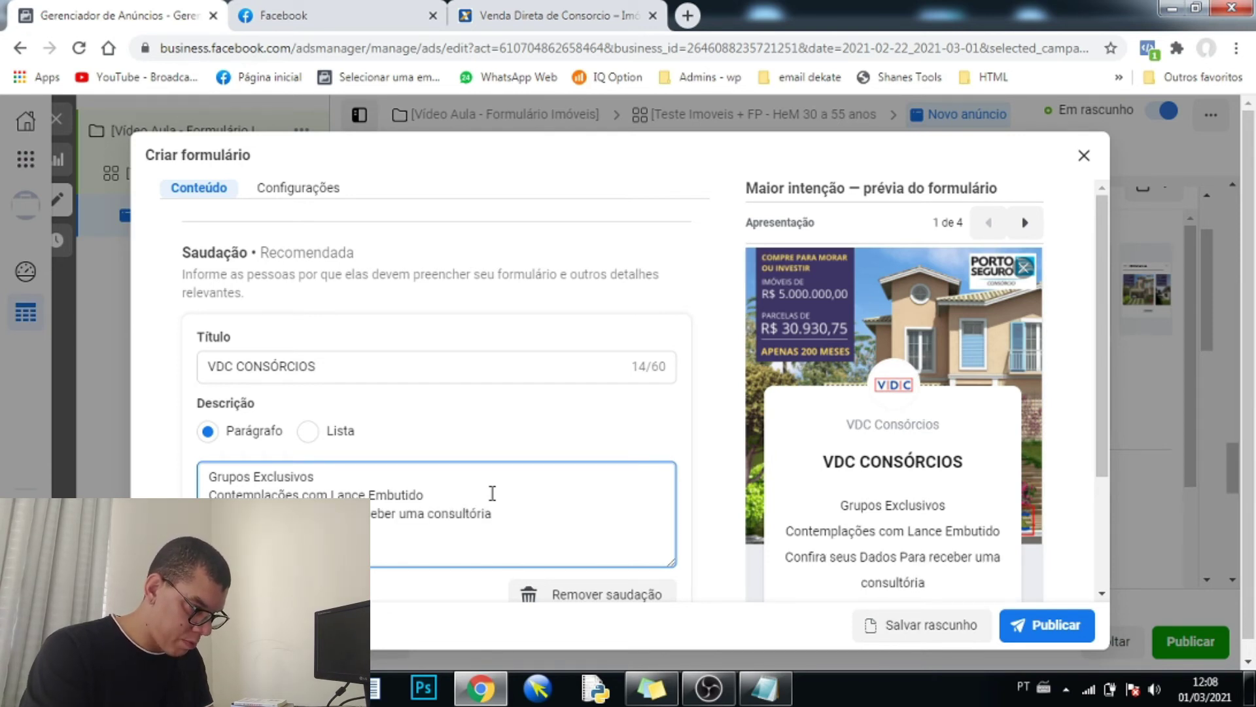
pyautogui.write(' hoje mesmo!')
pyautogui.scroll(-1, 591, 478)
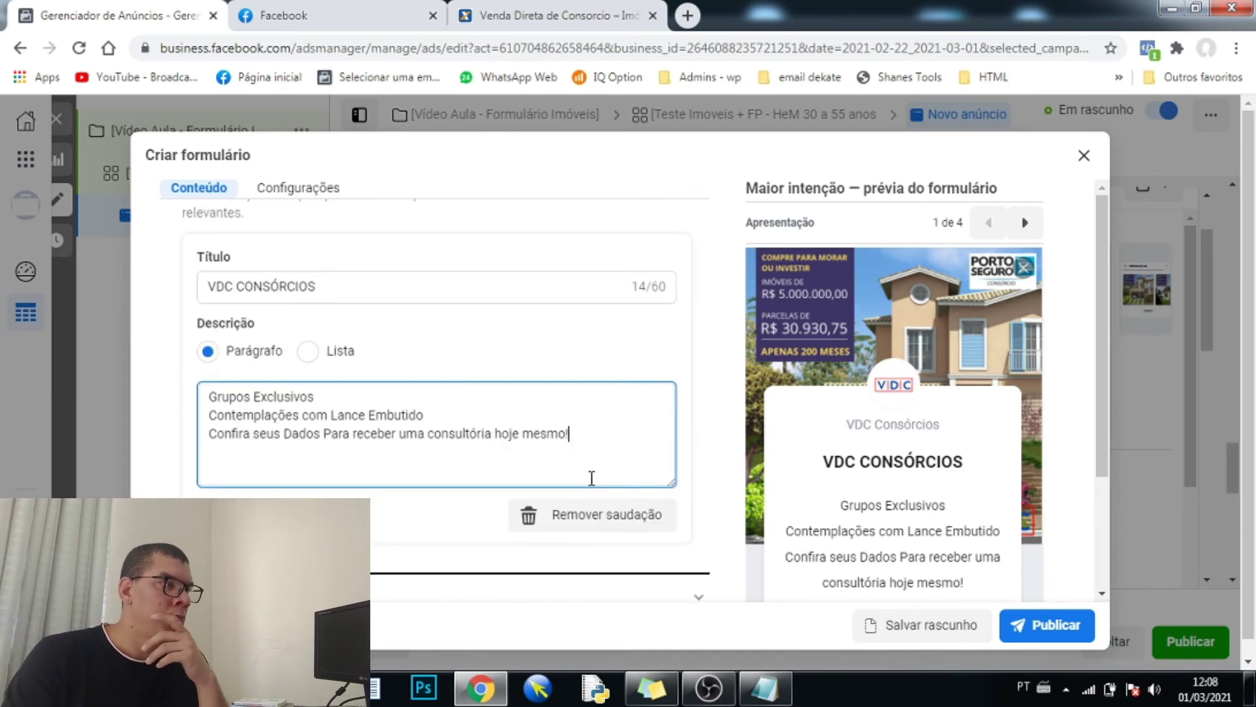
pyautogui.scroll(-3, 592, 478)
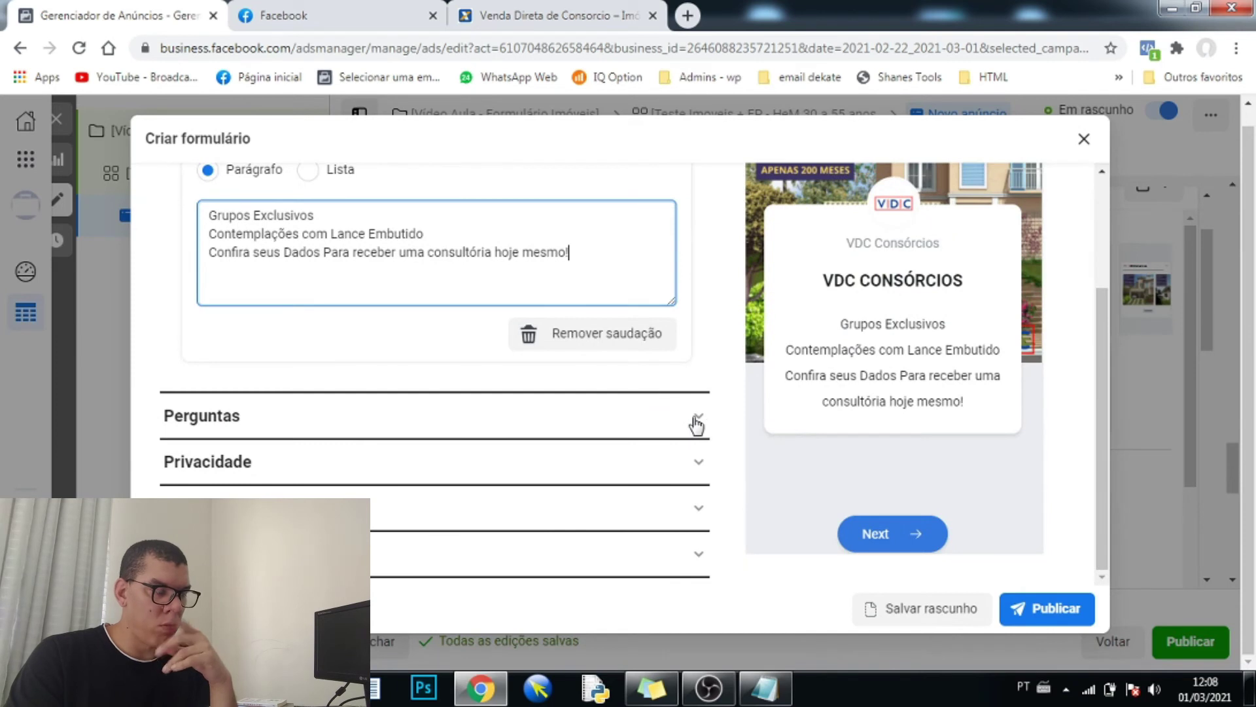
# - Add a Múltipla escolha question worded 'Valor do Imóvel' under Perguntas
pyautogui.click(696, 426)
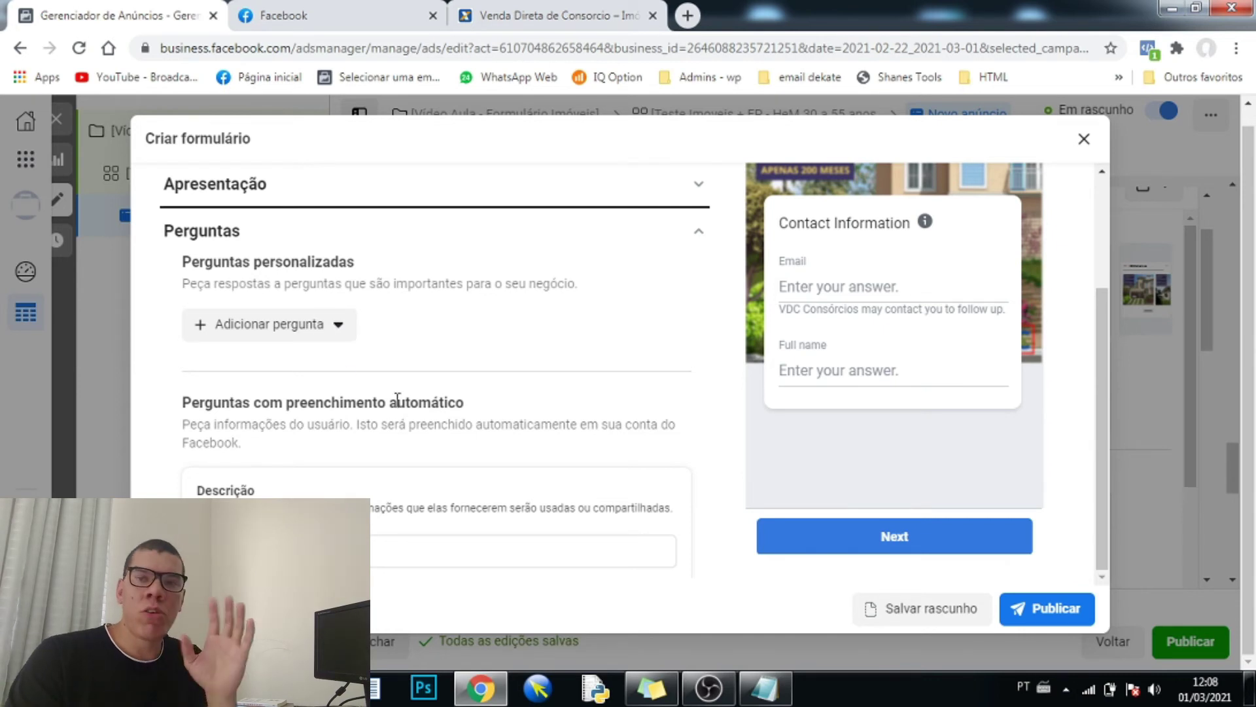
pyautogui.click(337, 326)
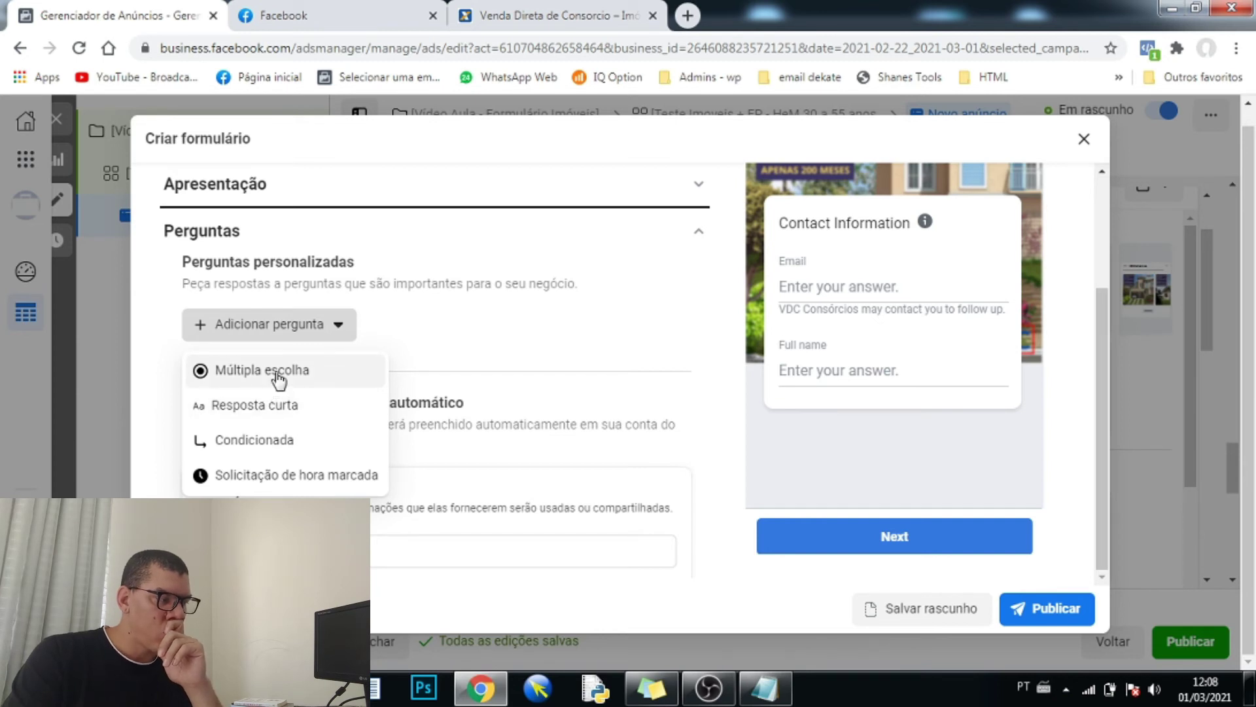
pyautogui.click(278, 373)
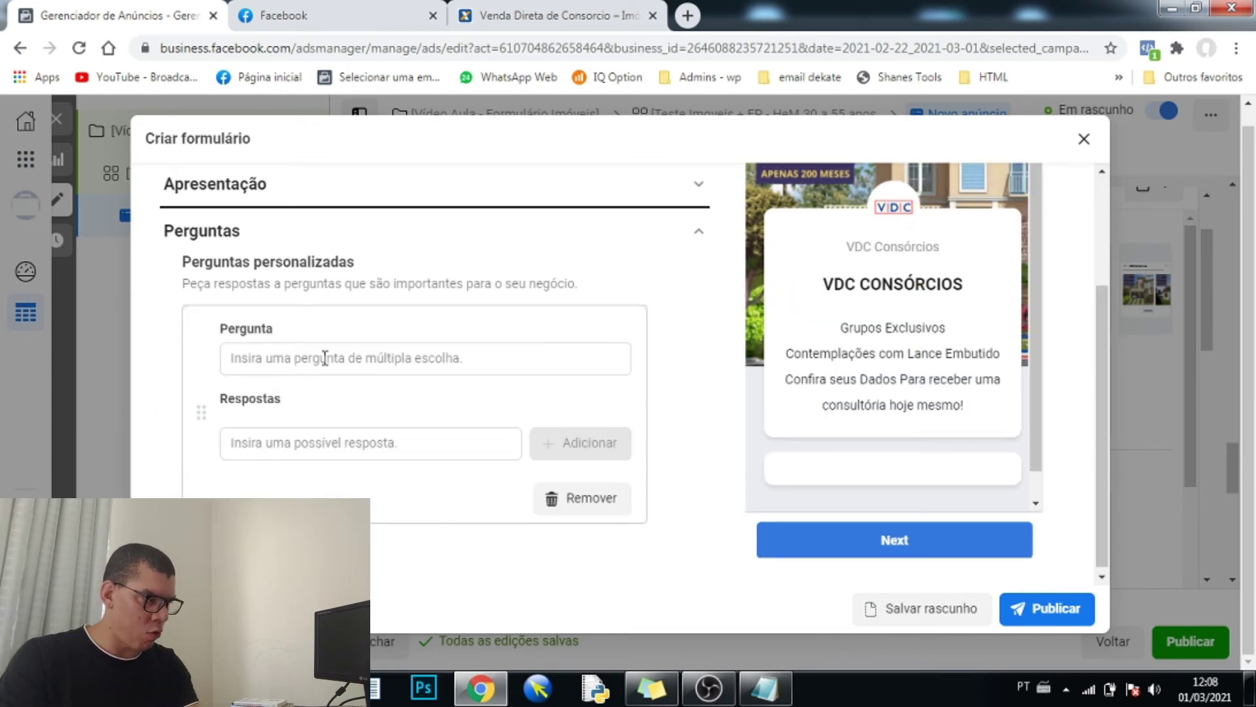
pyautogui.click(325, 358)
pyautogui.write('V')
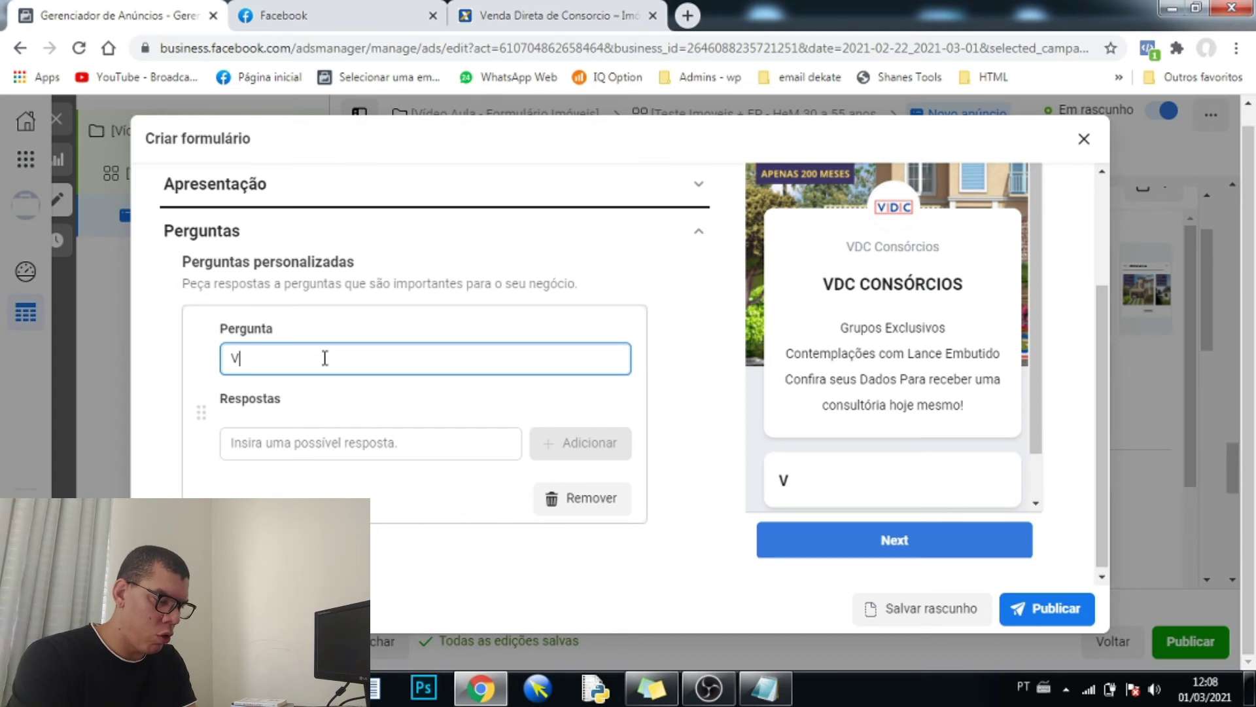
pyautogui.write('alor do Imóvel')
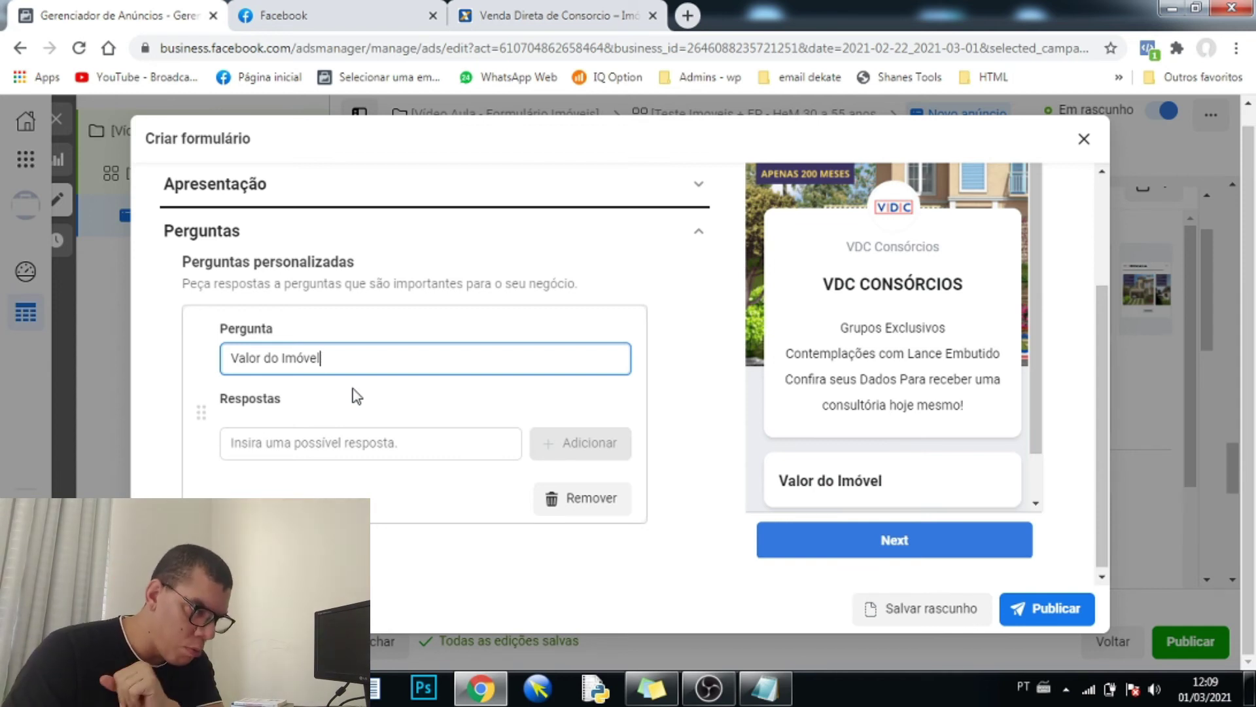
# - Add R$ 400.000,00 as the first answer to Valor do Imóvel
pyautogui.click(339, 441)
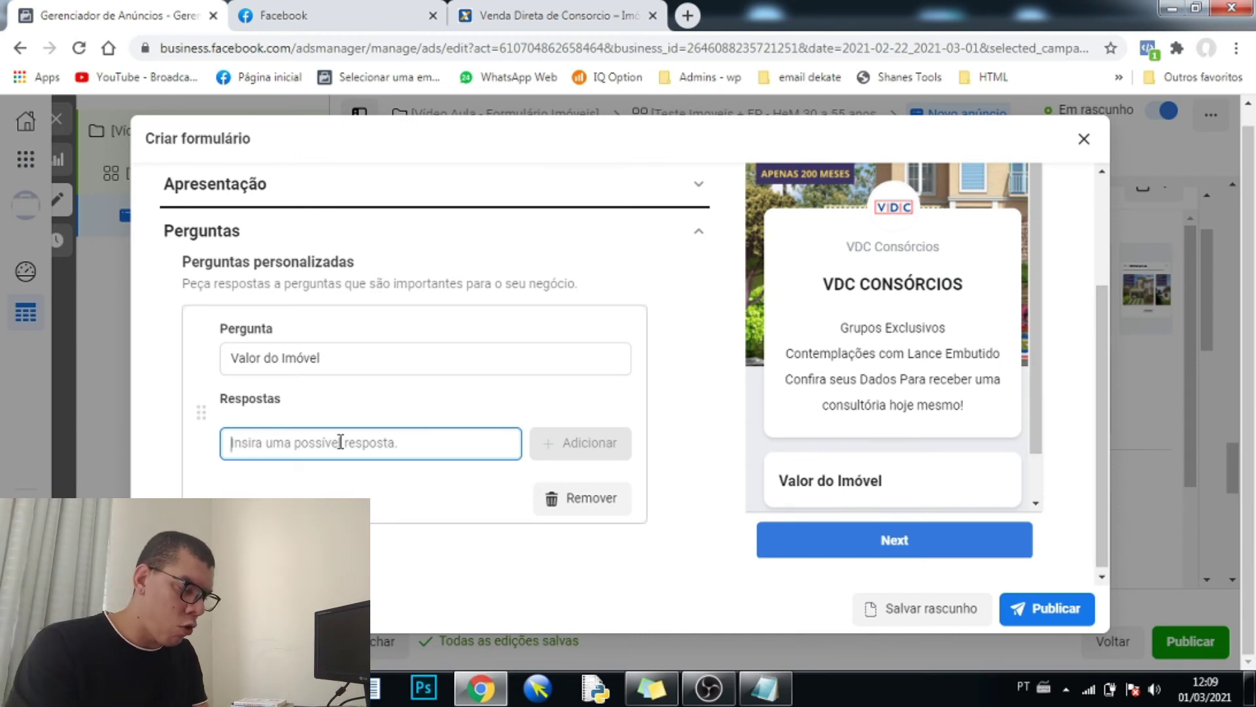
pyautogui.write('R')
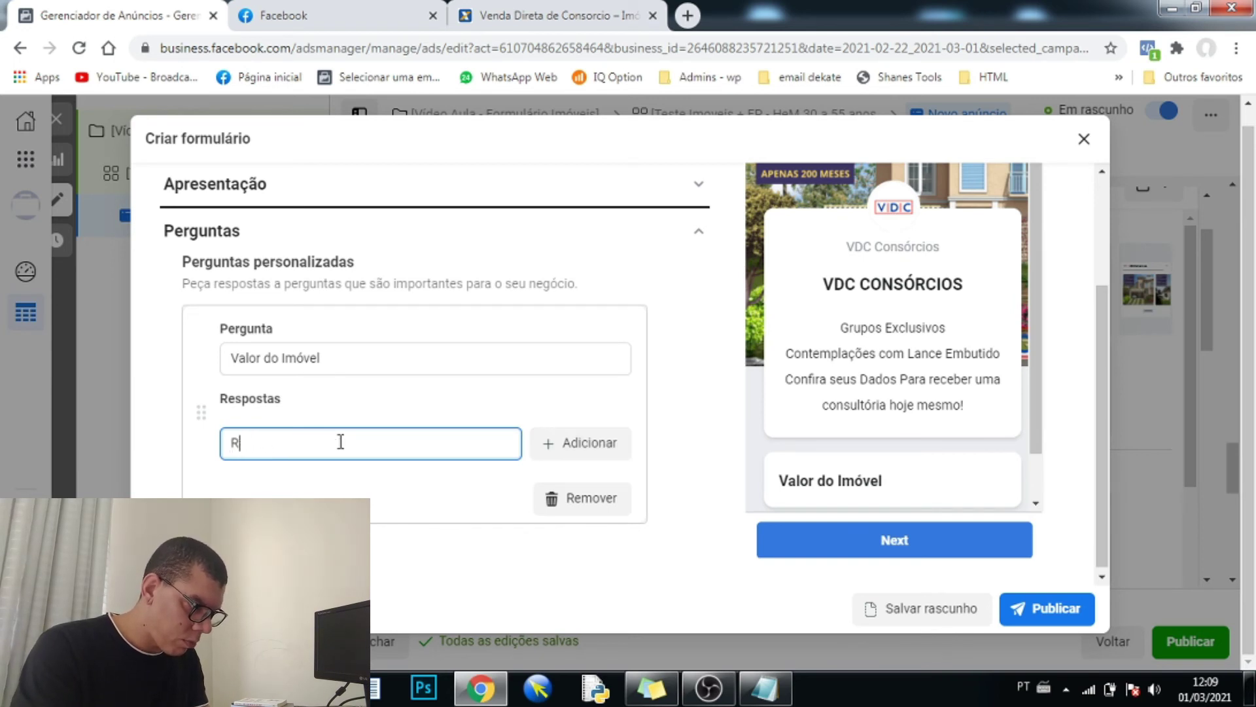
pyautogui.write('$')
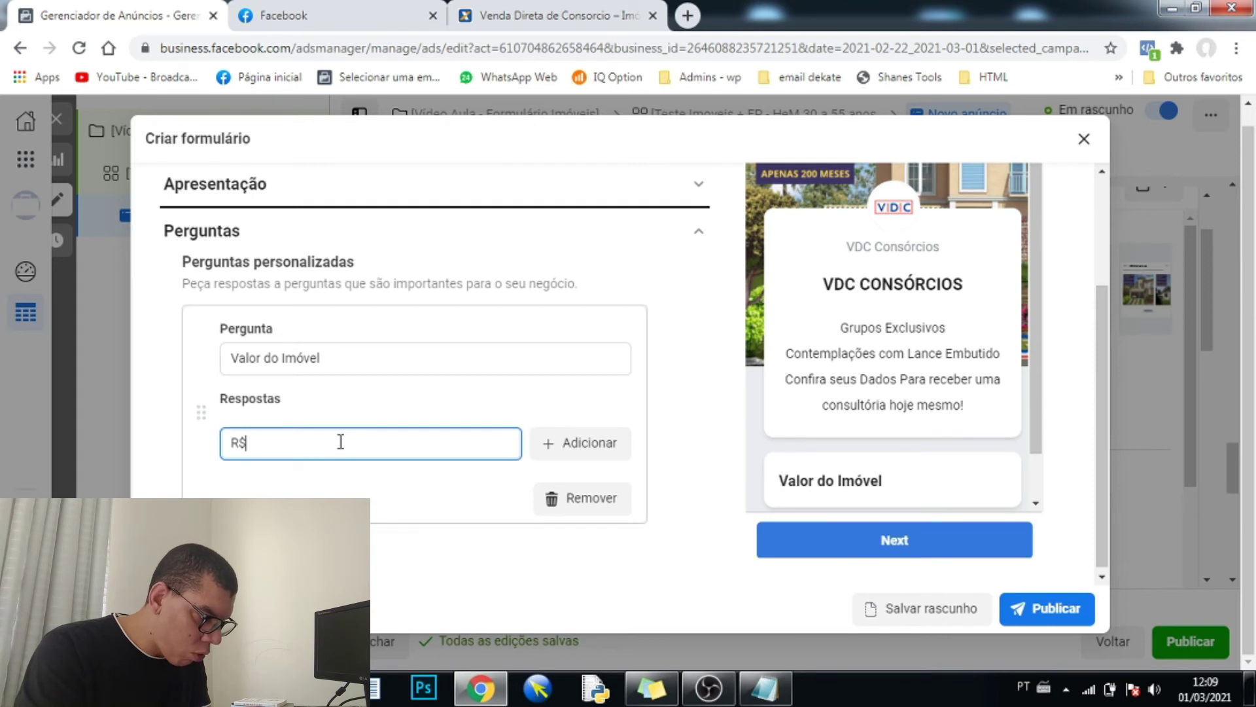
pyautogui.write(' 400.000')
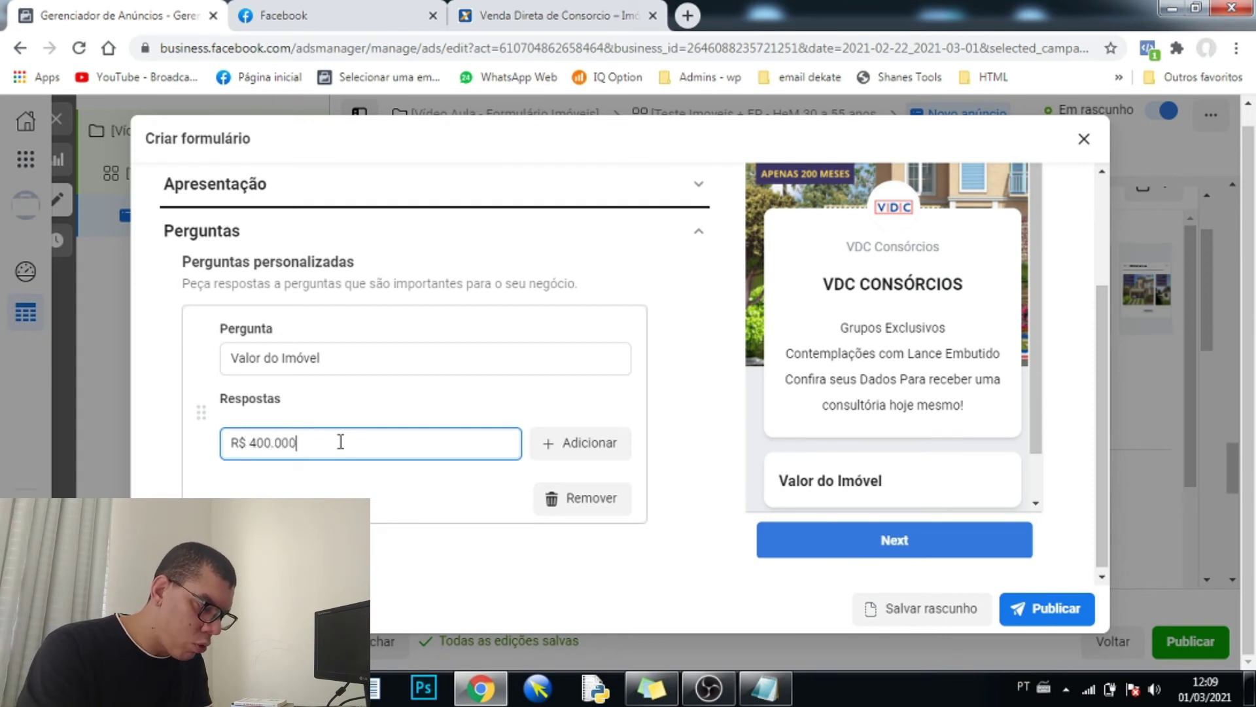
pyautogui.write(',00')
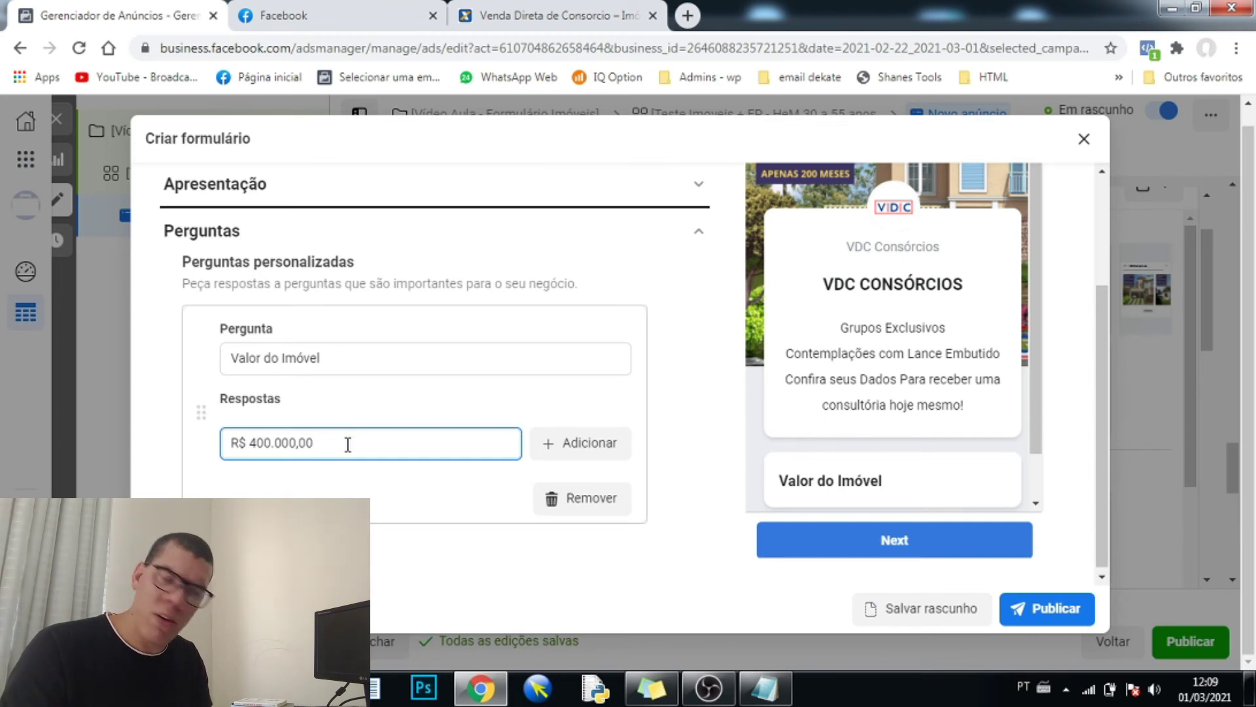
pyautogui.scroll(-1, 356, 452)
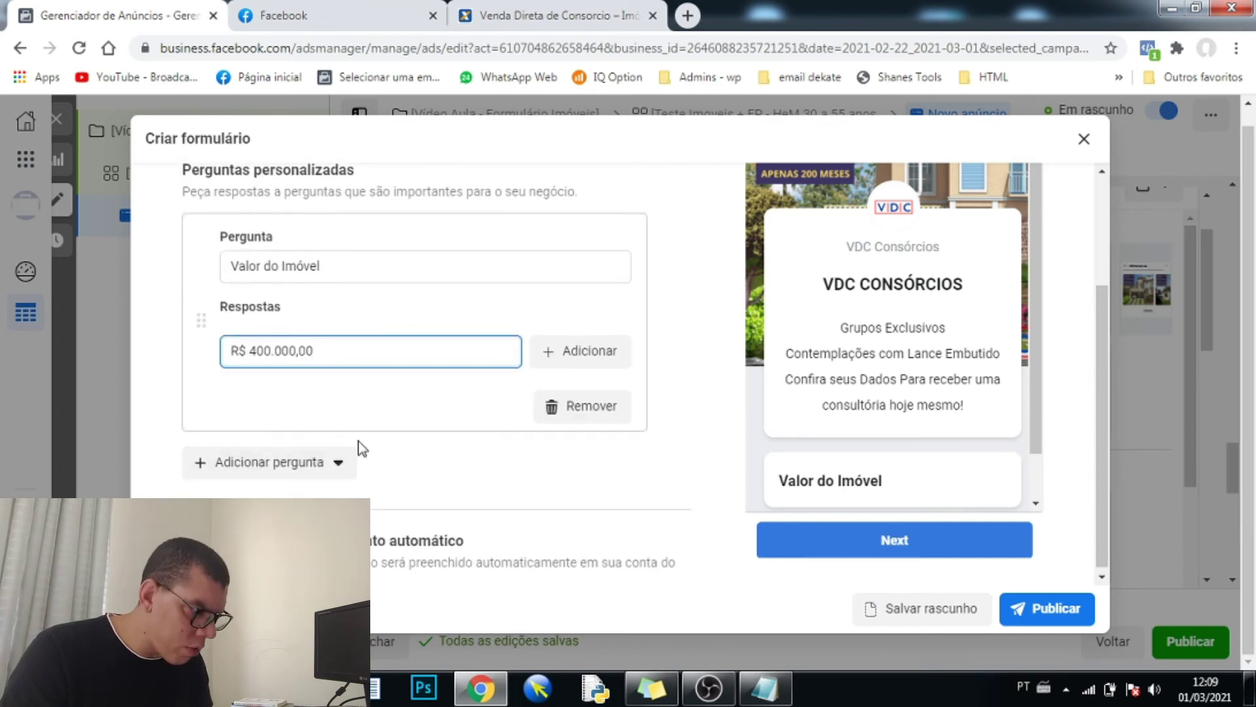
pyautogui.click(605, 353)
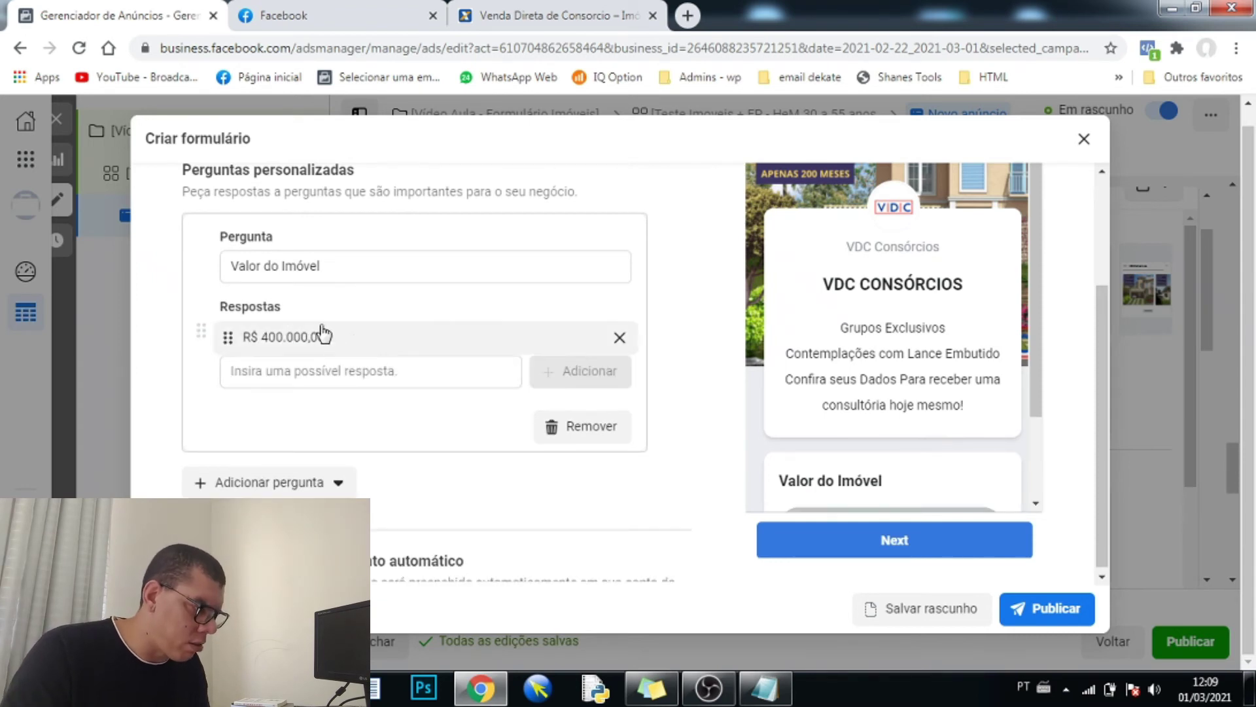
# - Add R$ 5000.000,00 and Valores Maiores as the next answers
pyautogui.click(349, 371)
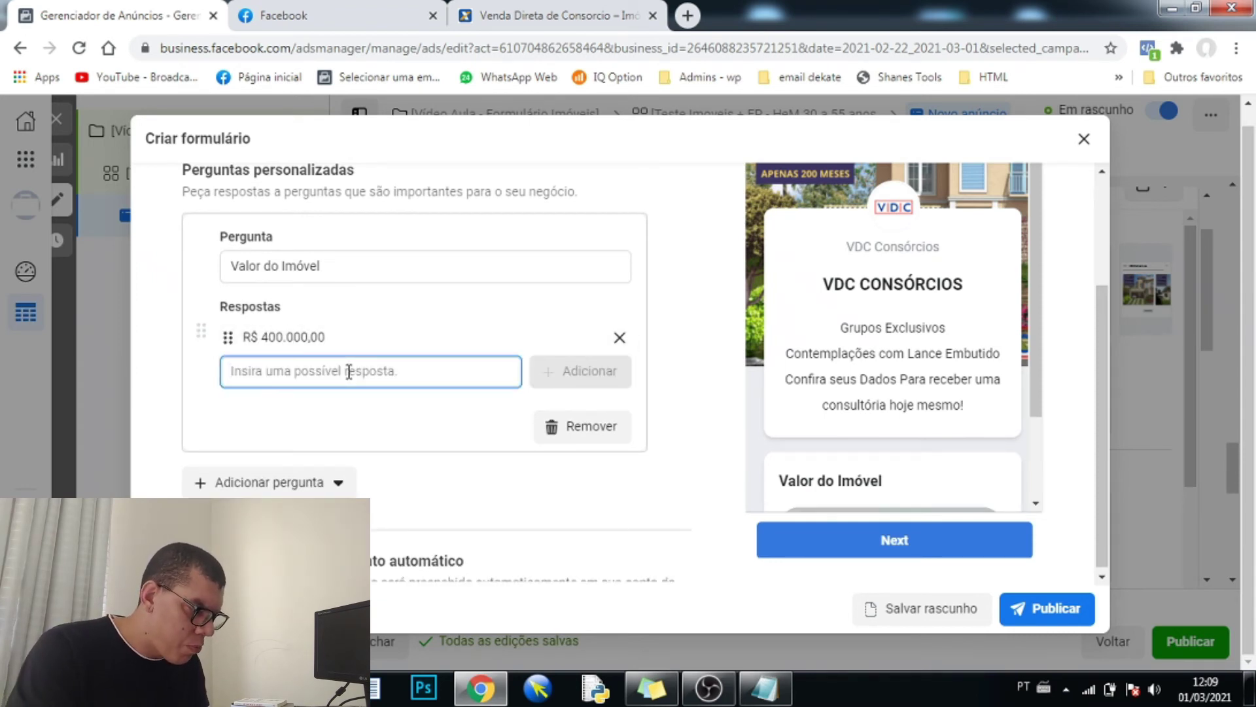
pyautogui.write('R$ 500')
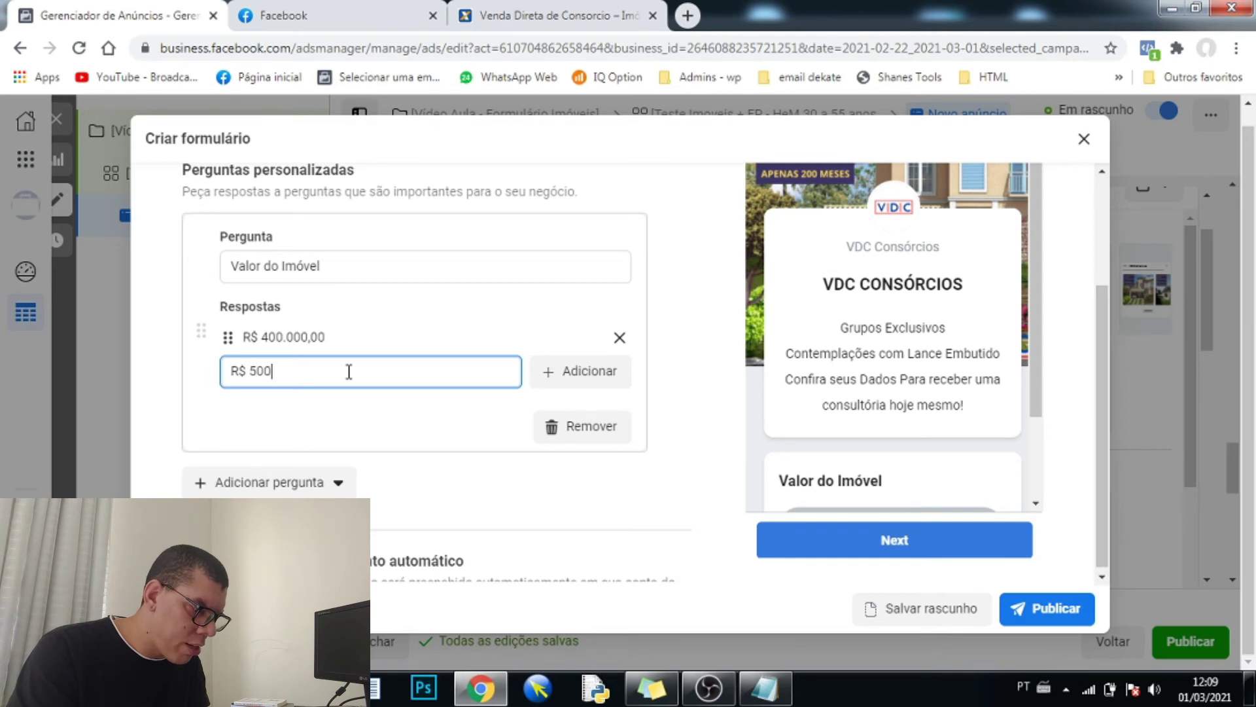
pyautogui.write('0.00')
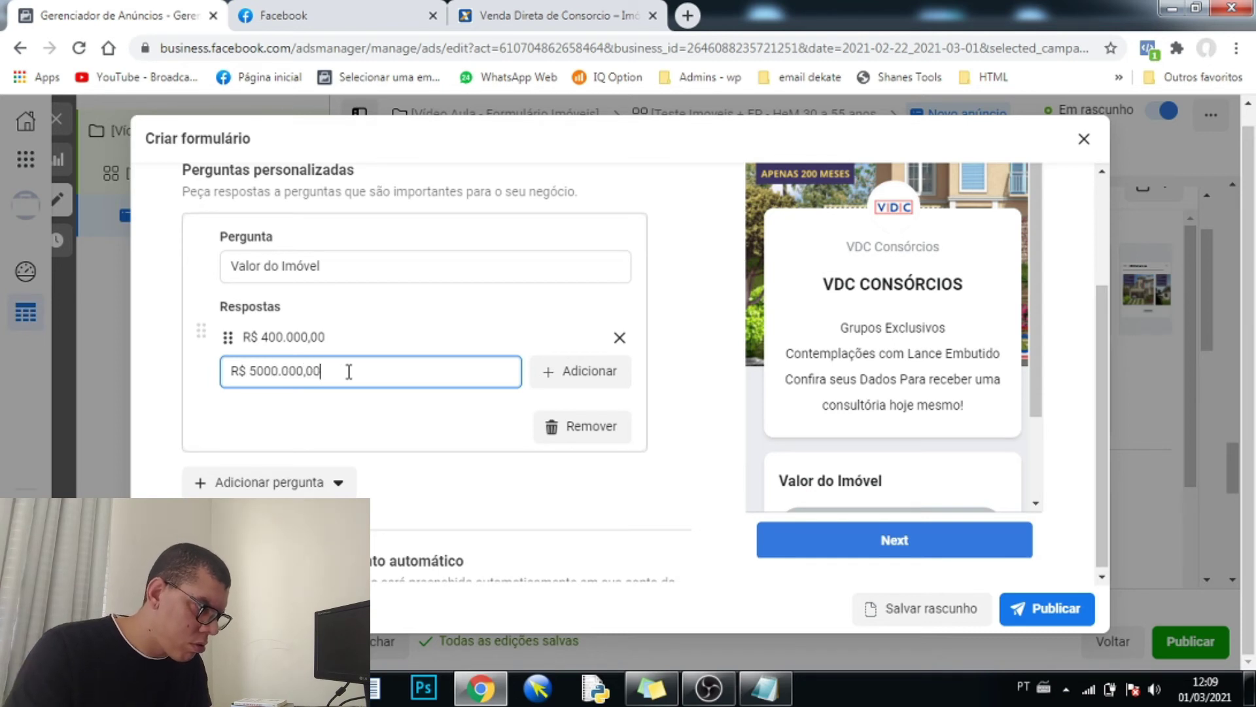
pyautogui.write('0,00')
pyautogui.click(580, 371)
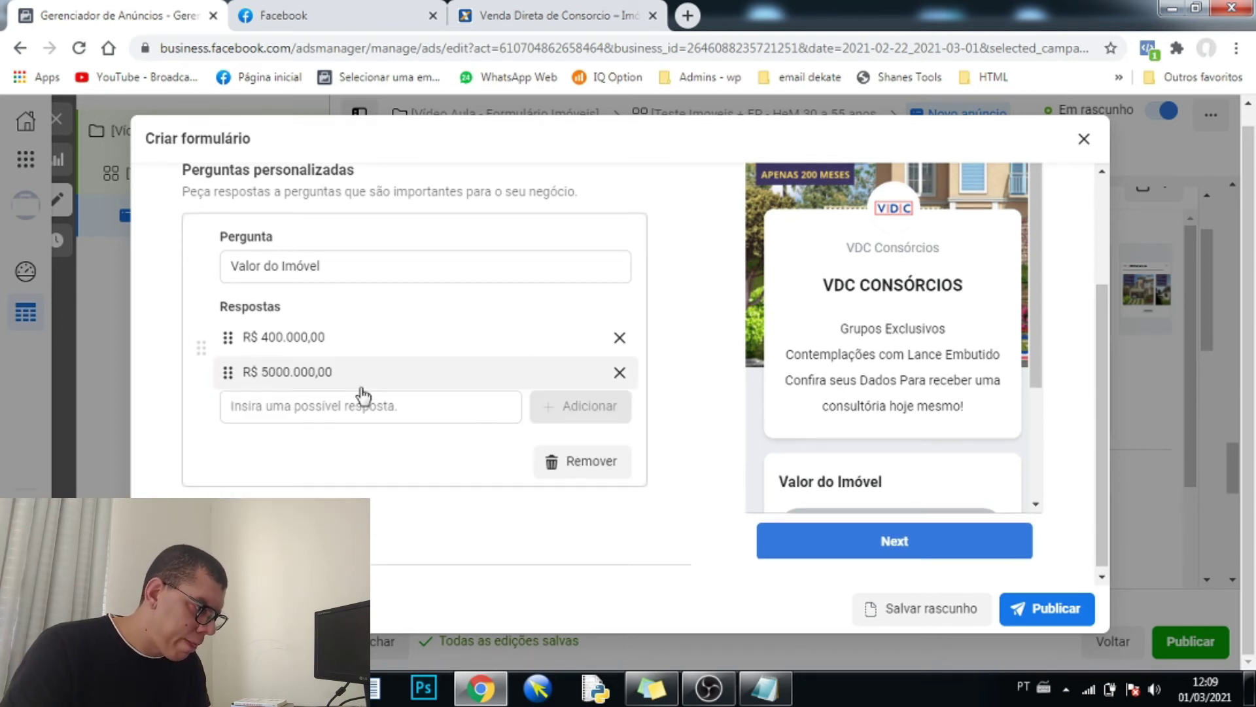
pyautogui.click(299, 409)
pyautogui.write('V')
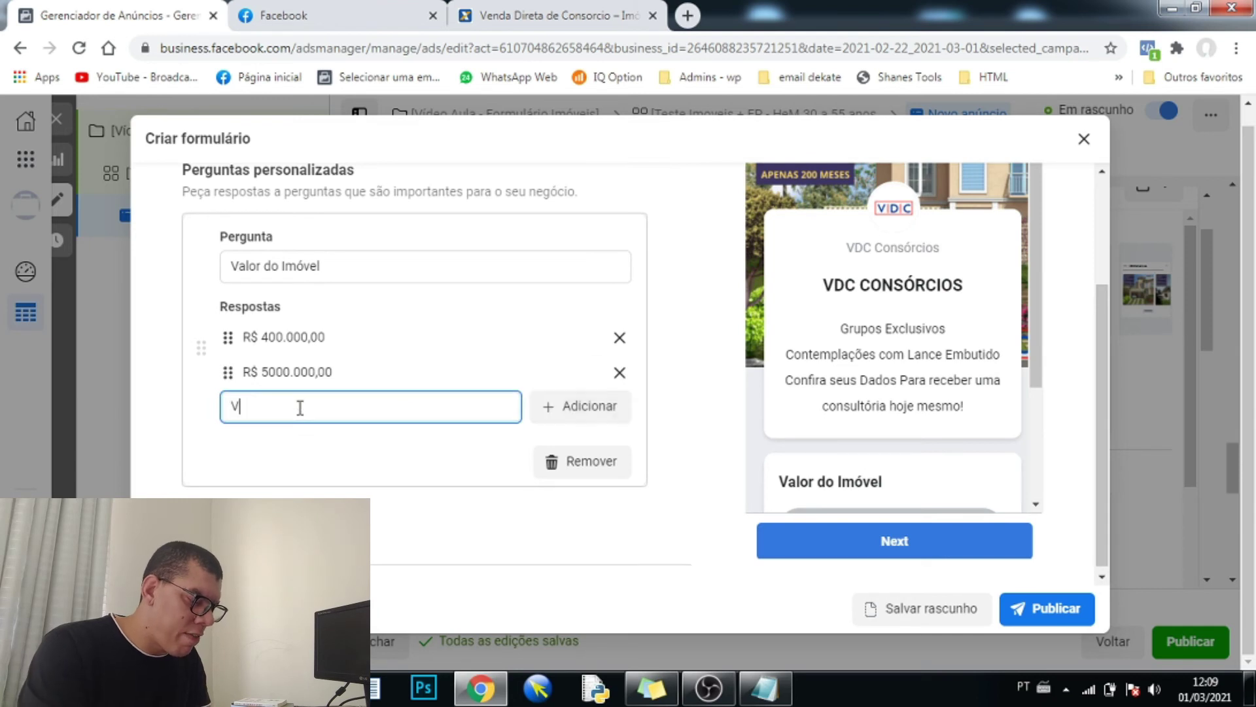
pyautogui.write('alores Aci')
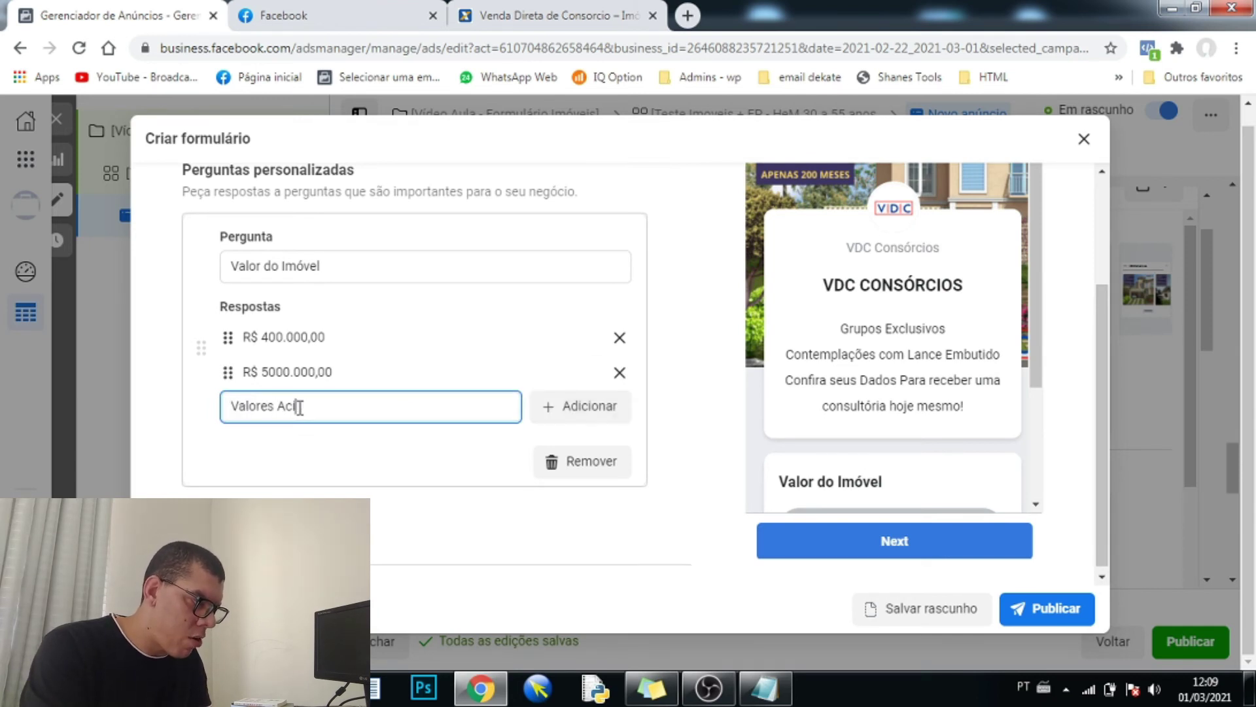
pyautogui.press('BackSpace')
pyautogui.press('BackSpace')
pyautogui.press('BackSpace')
pyautogui.write('Maiores')
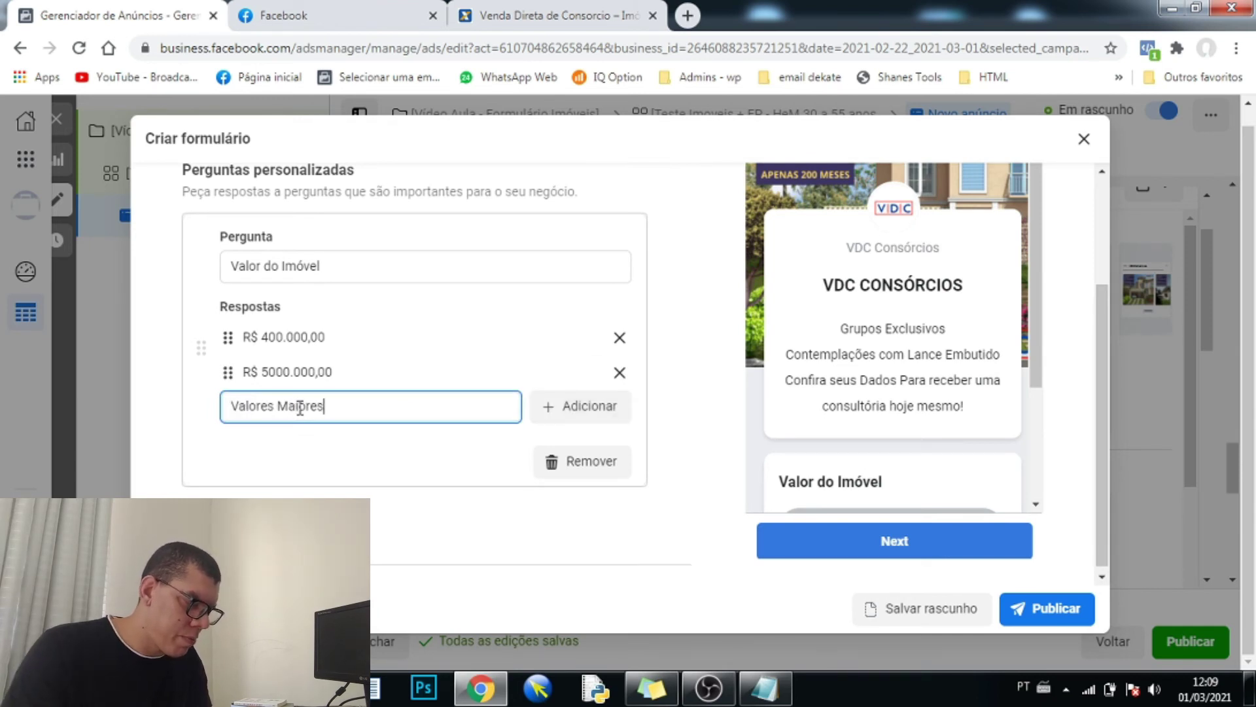
pyautogui.click(219, 415)
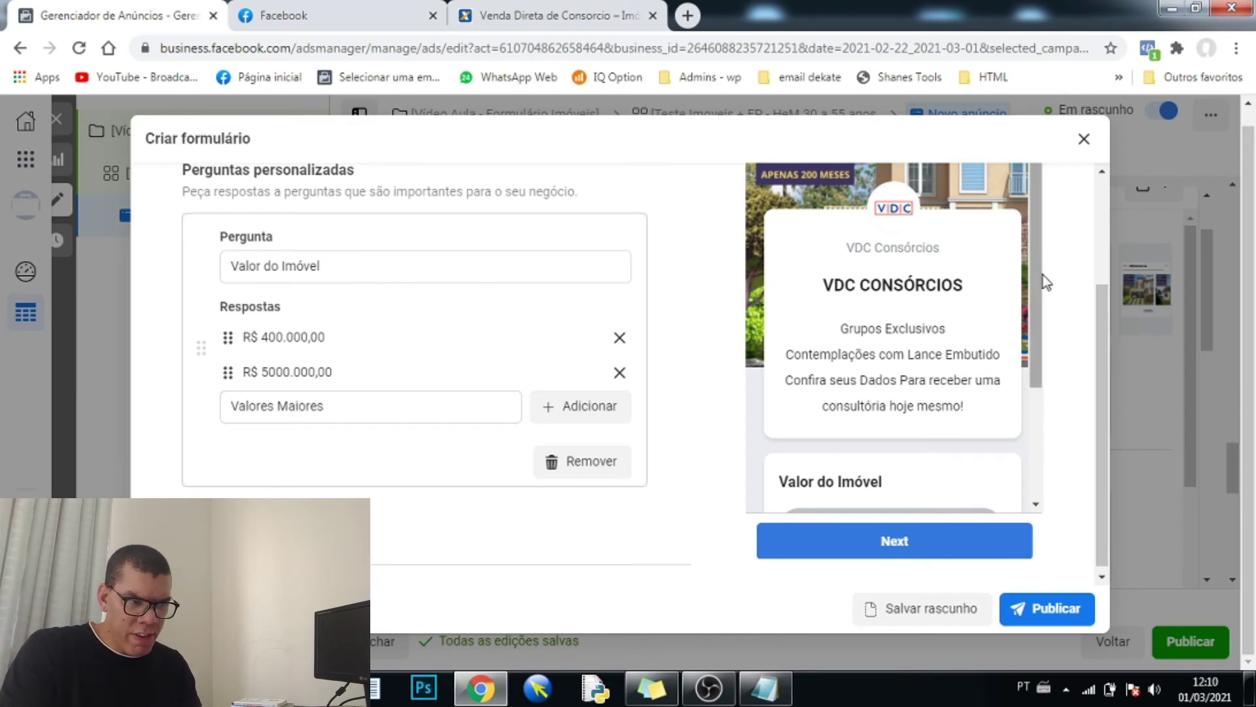
pyautogui.moveTo(1043, 280); pyautogui.dragTo(1040, 440)
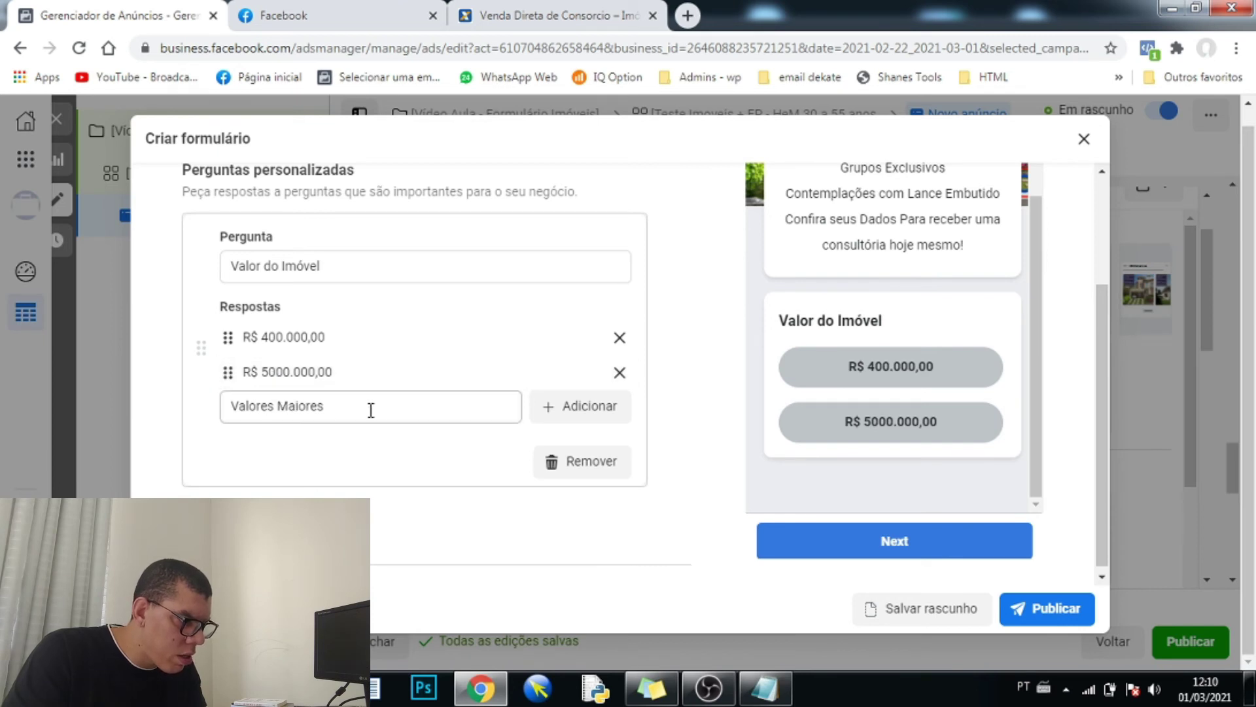
pyautogui.click(588, 409)
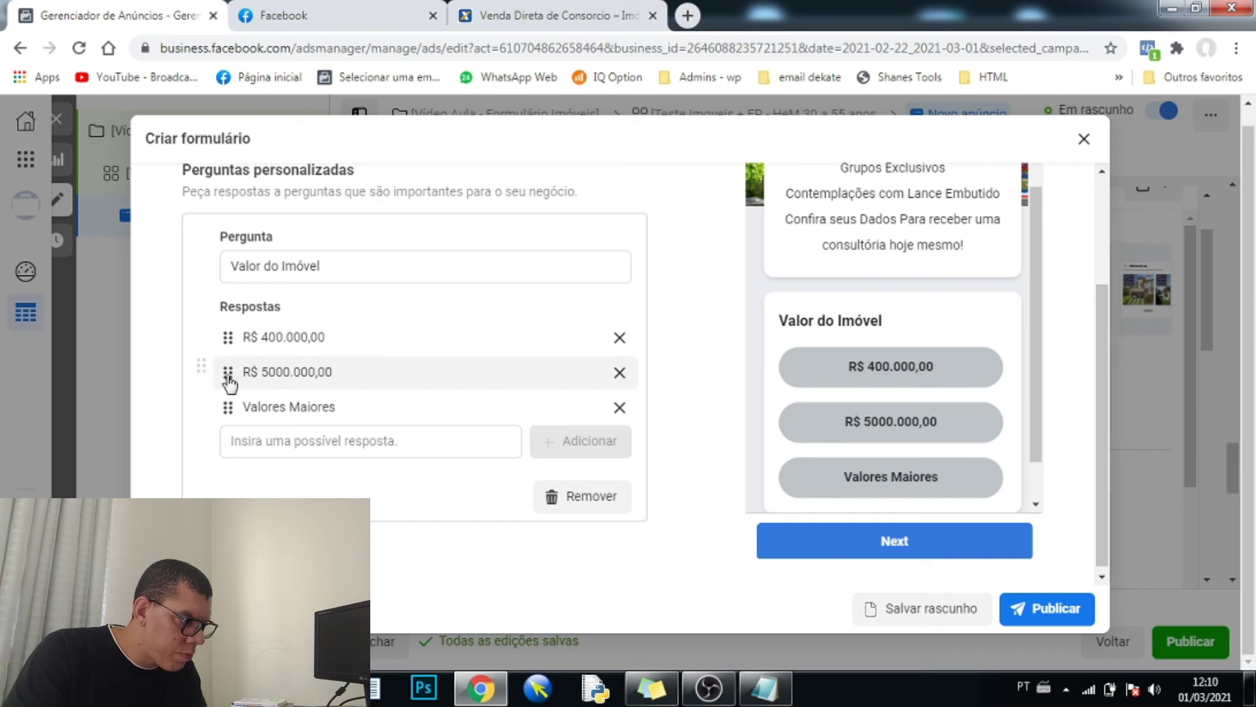
# - Replace the mistaken R$ 5000.000,00 with R$ 500.000,00 and move it above Valores Maiores
pyautogui.click(619, 374)
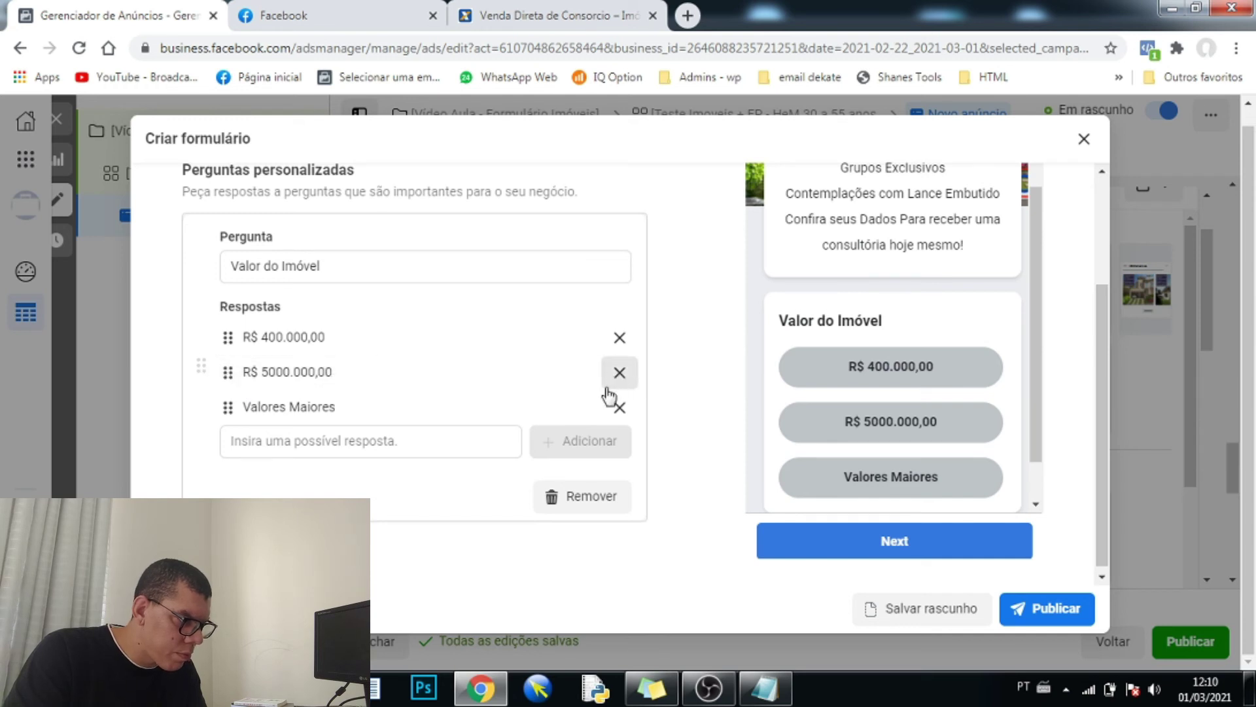
pyautogui.click(387, 406)
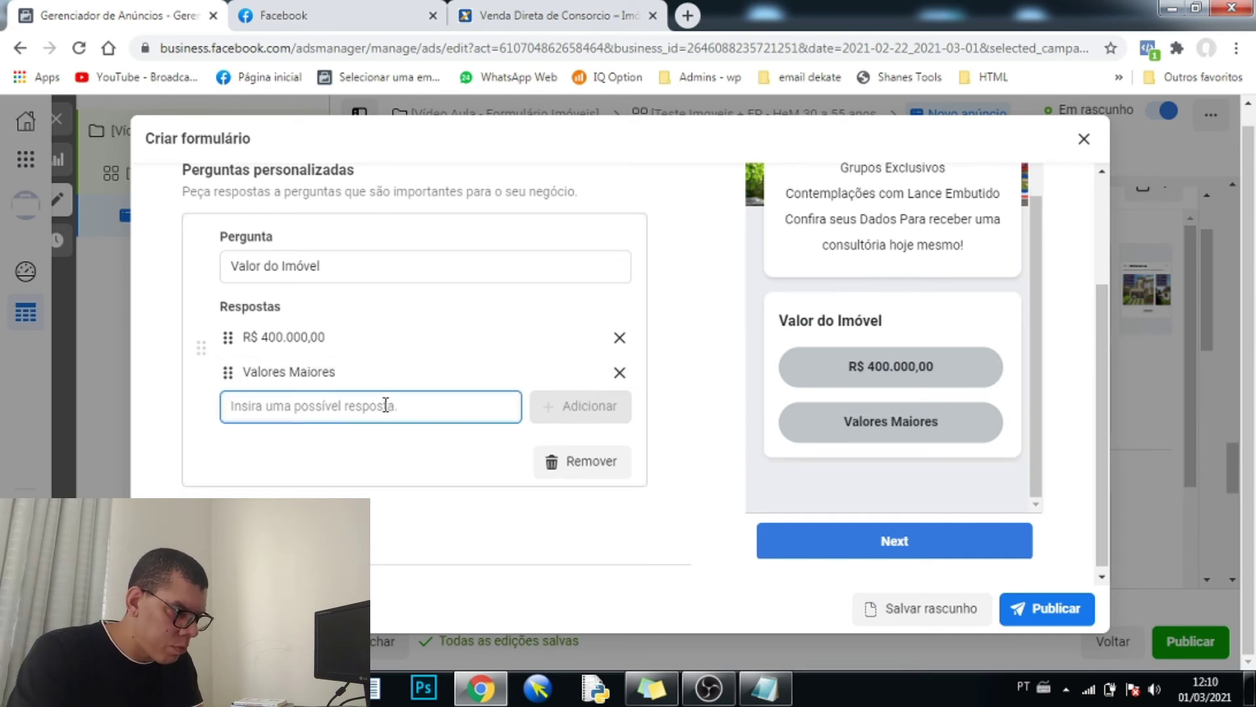
pyautogui.write('R$ 500.000')
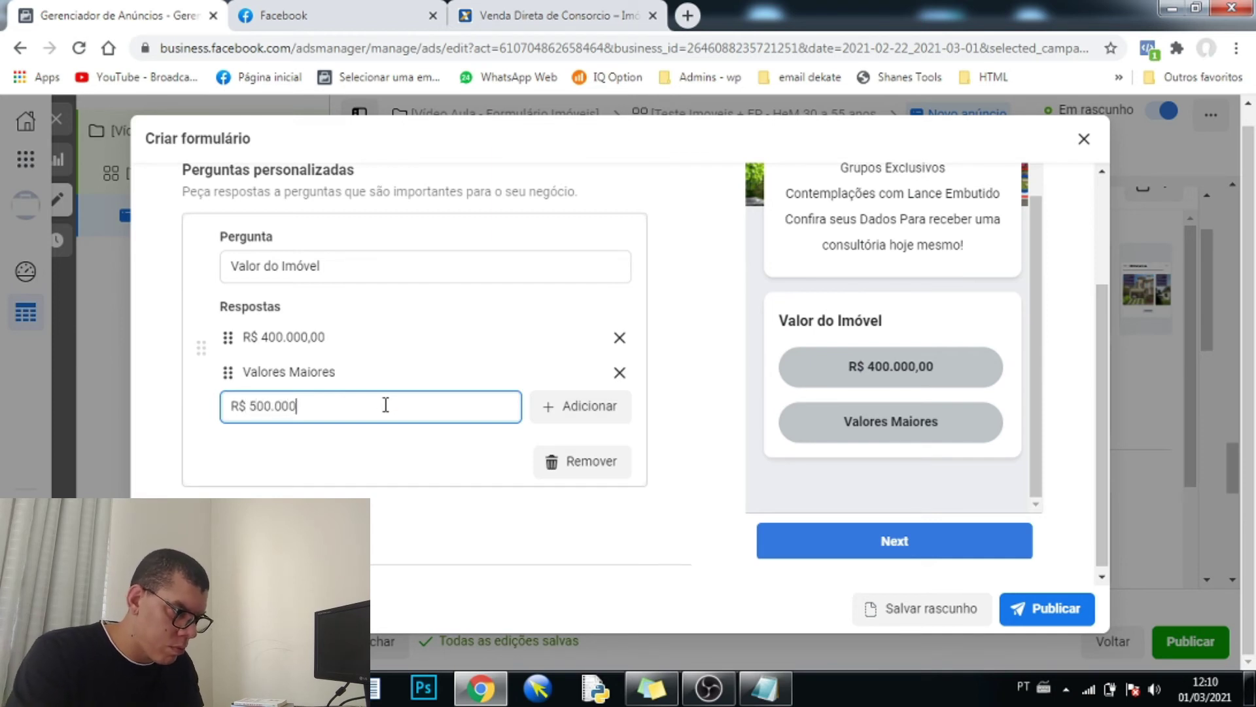
pyautogui.write(',00')
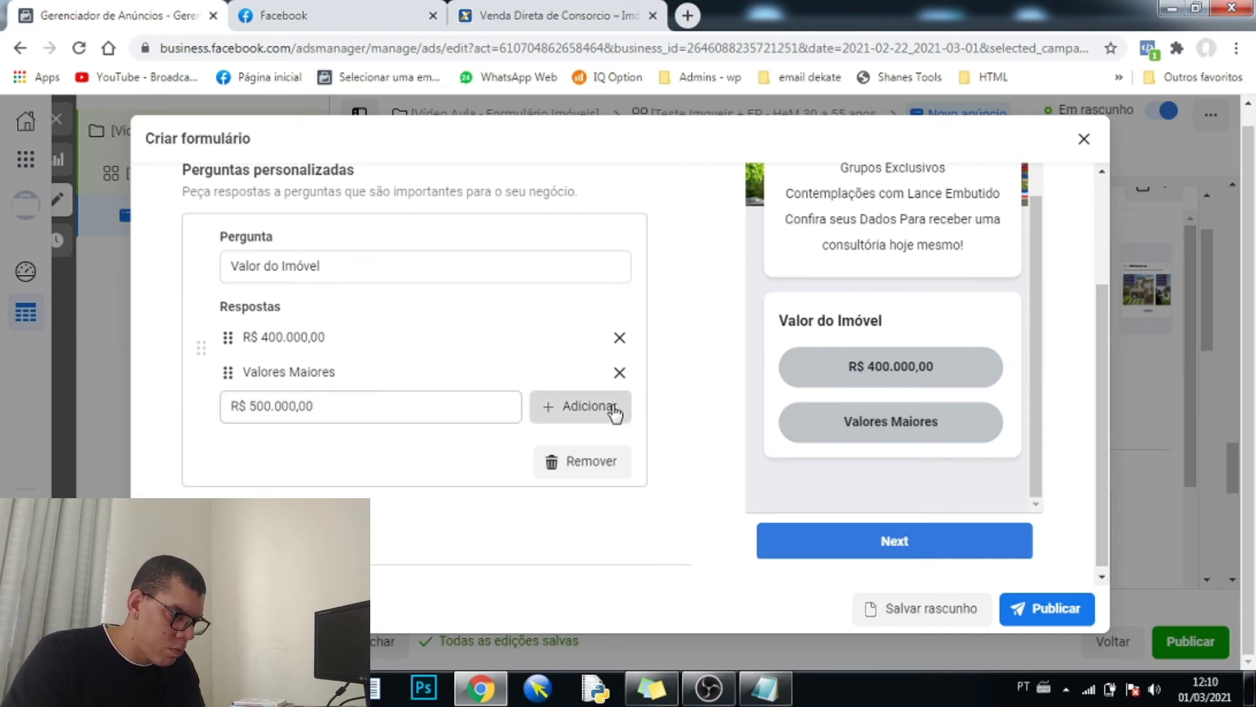
pyautogui.click(617, 412)
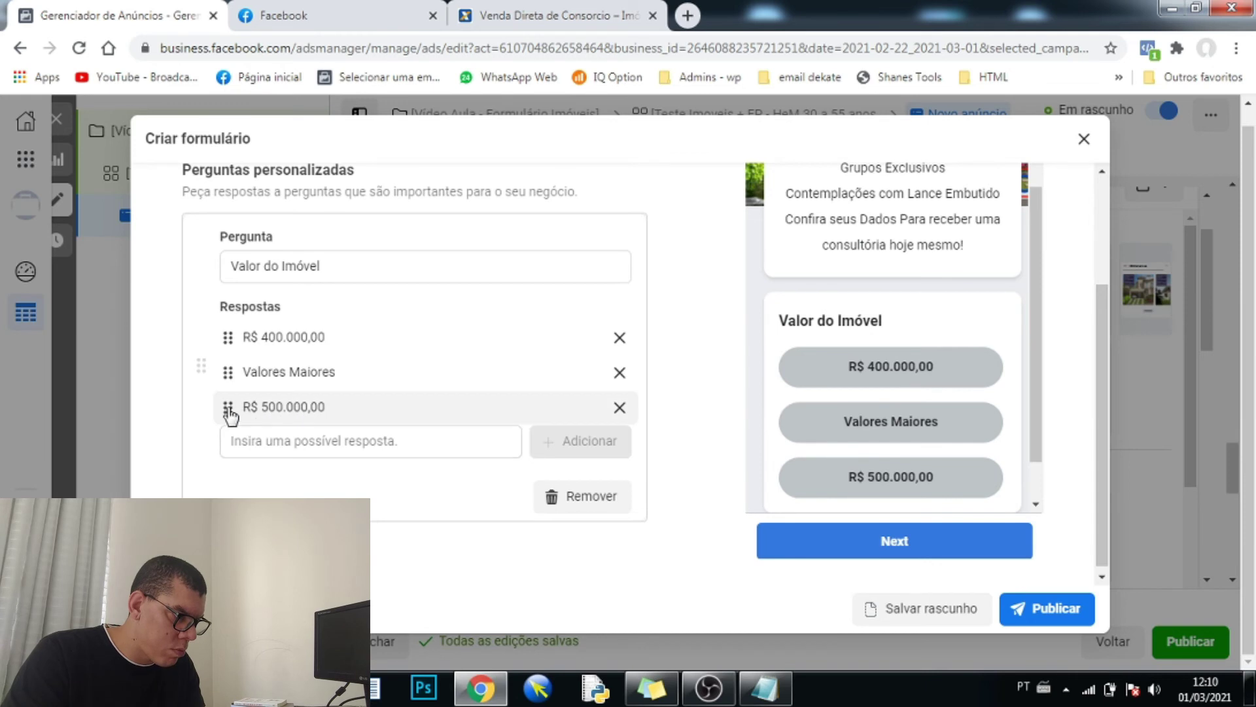
pyautogui.moveTo(229, 409); pyautogui.dragTo(225, 367)
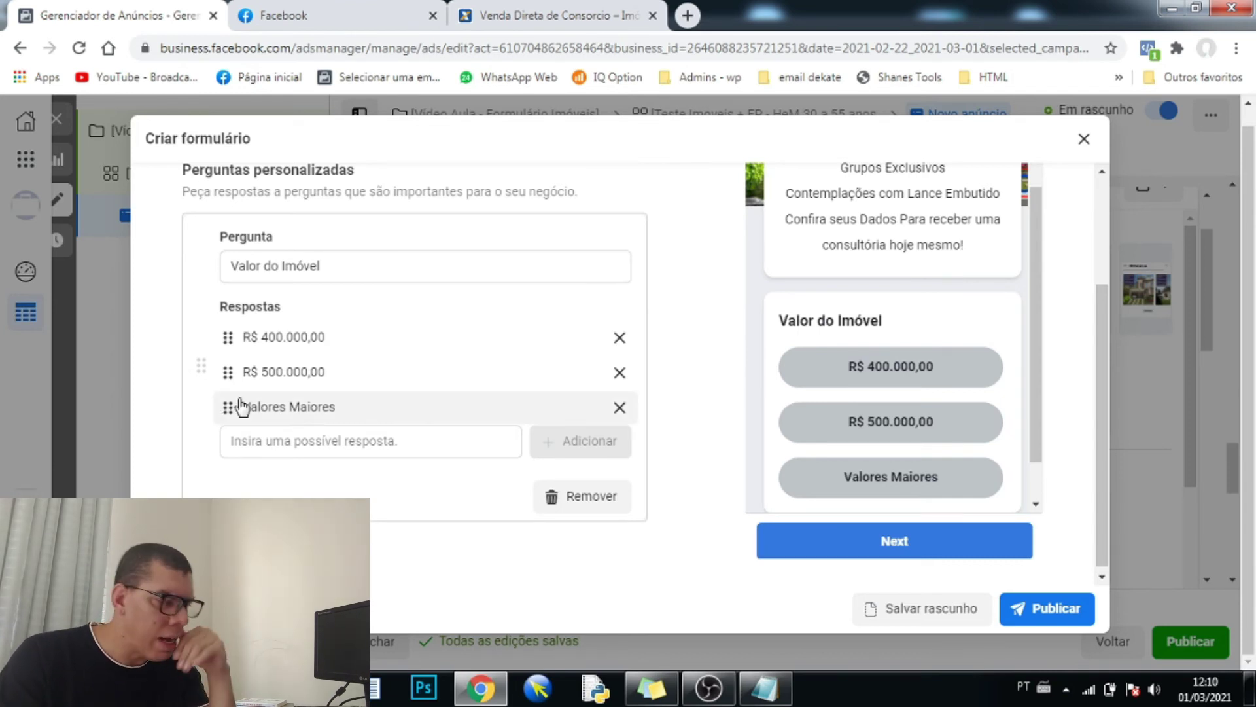
# - Add a Phone number field from the Campos de contato category to the form
pyautogui.scroll(-3, 196, 413)
pyautogui.scroll(-3, 226, 424)
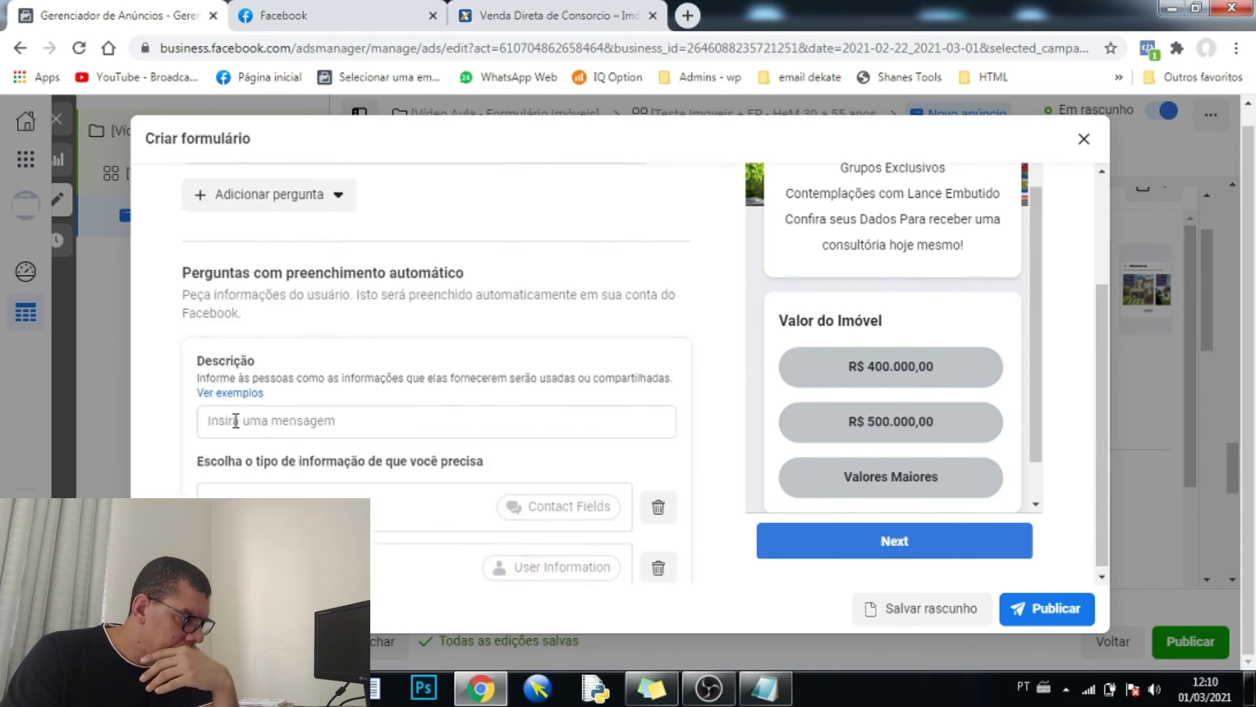
pyautogui.scroll(-3, 238, 427)
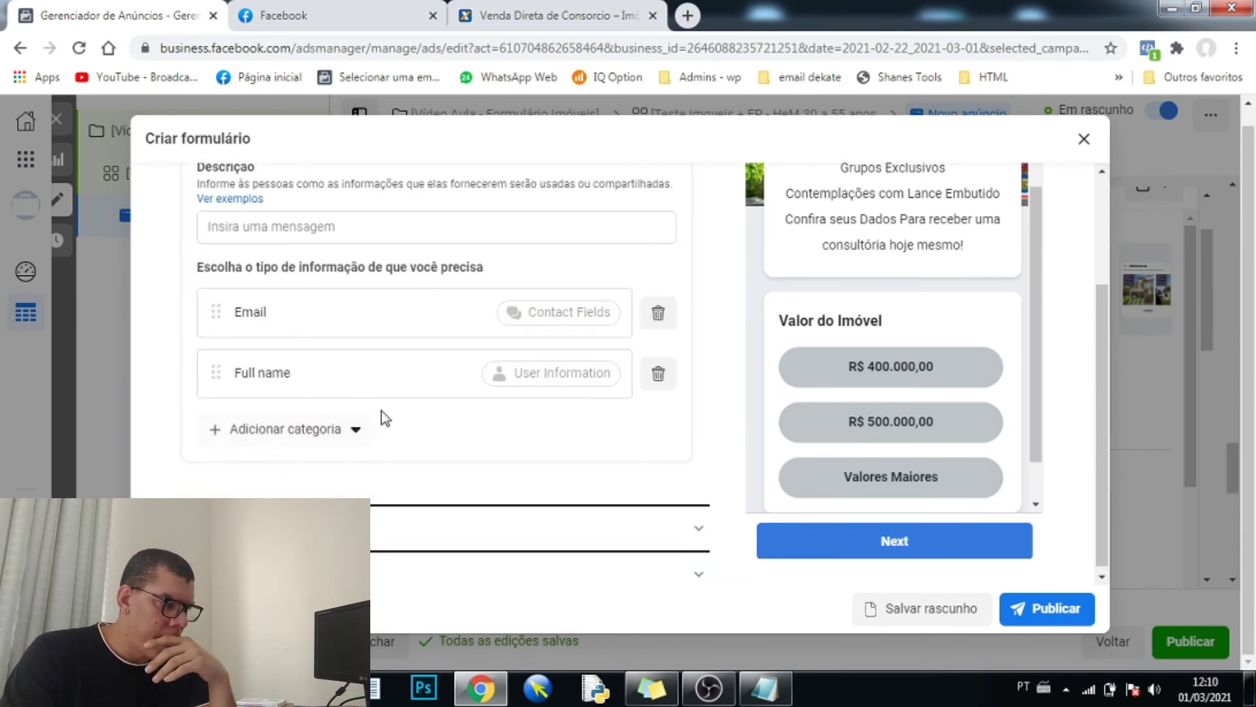
pyautogui.click(365, 447)
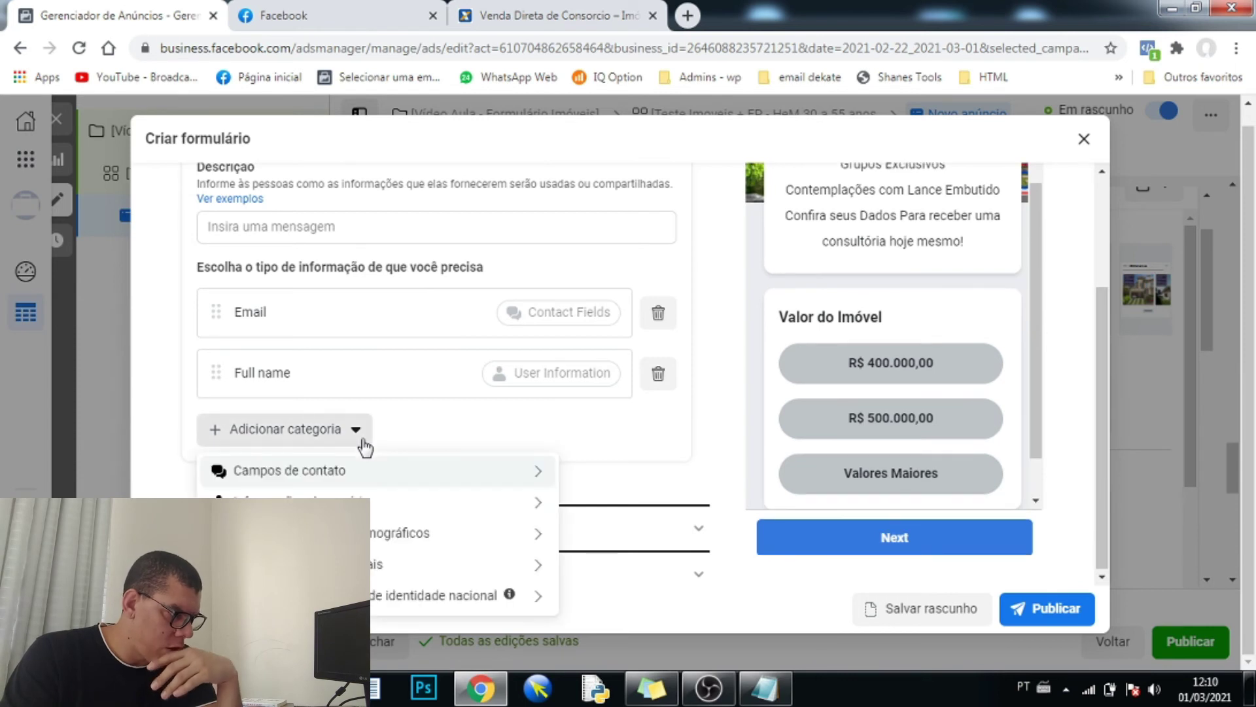
pyautogui.moveTo(347, 481)
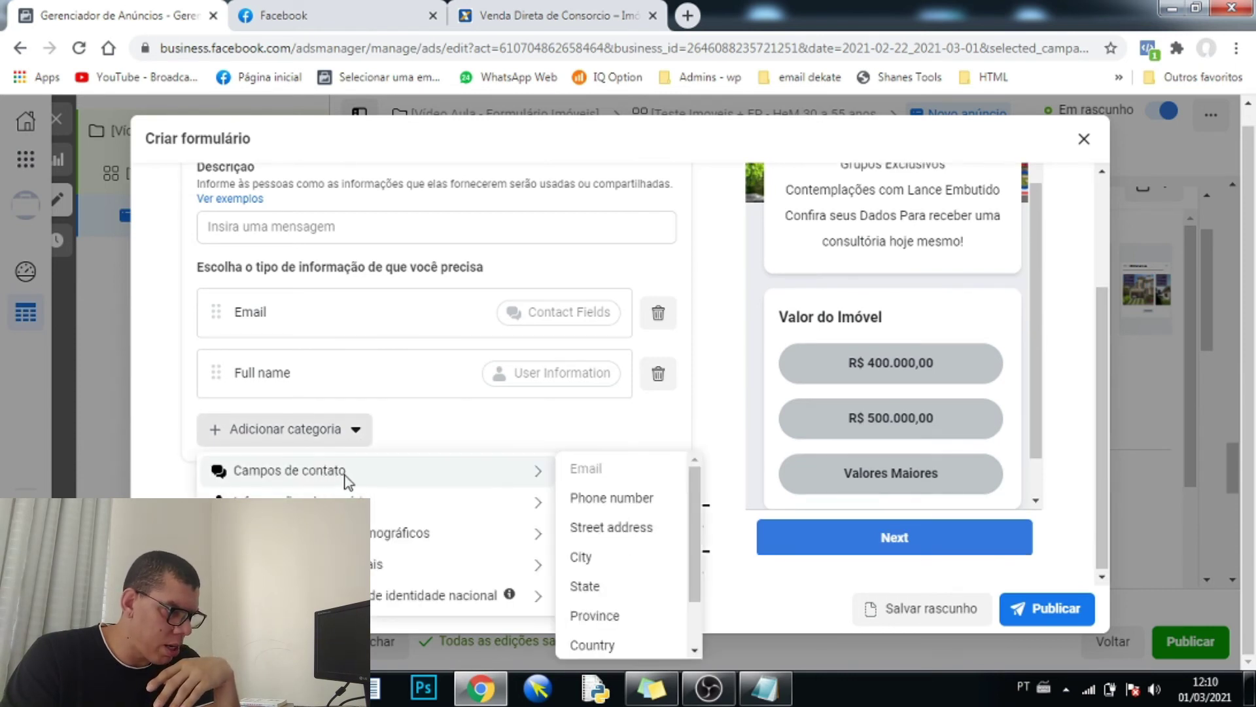
pyautogui.click(594, 501)
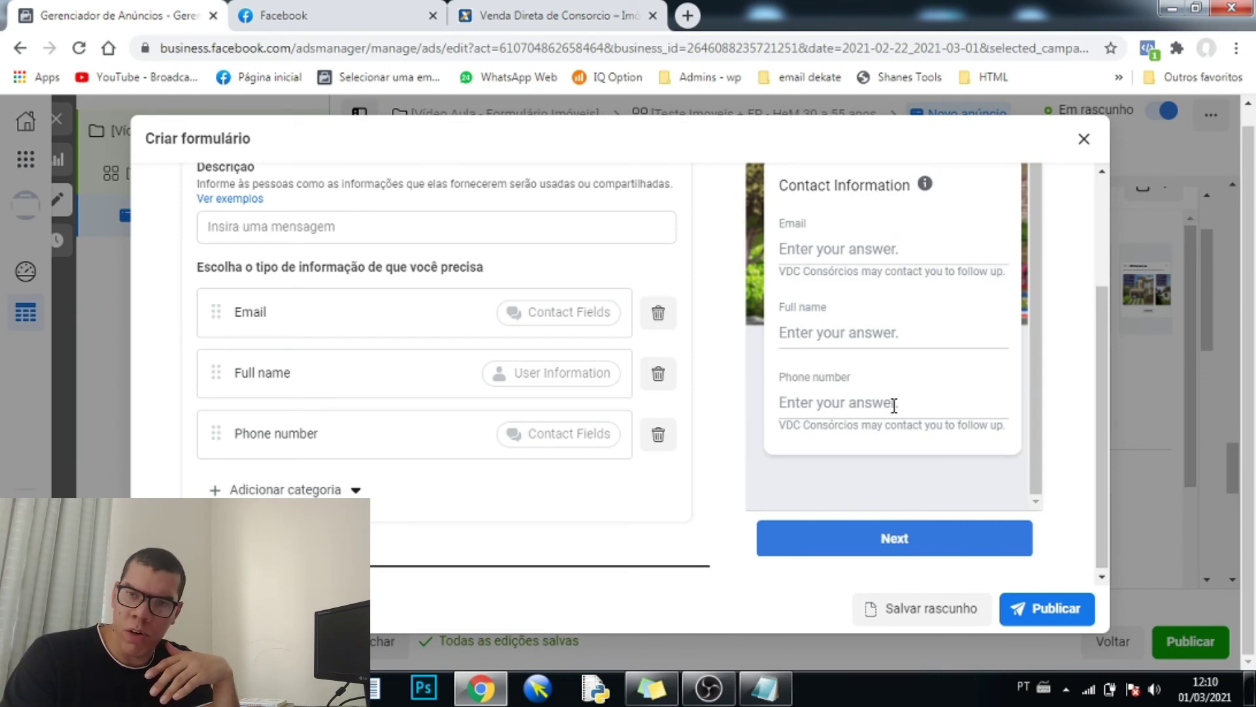
# - Expand the privacy, verification and completion message sections of the form
pyautogui.scroll(-2, 465, 334)
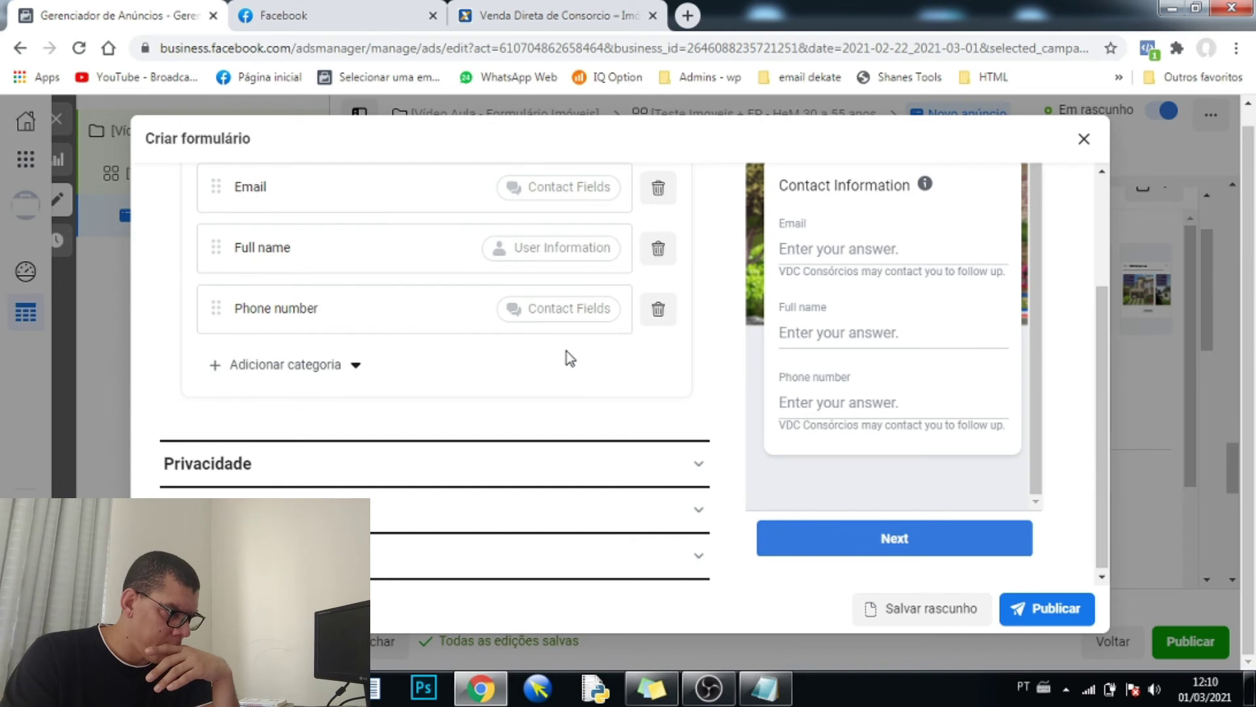
pyautogui.click(697, 466)
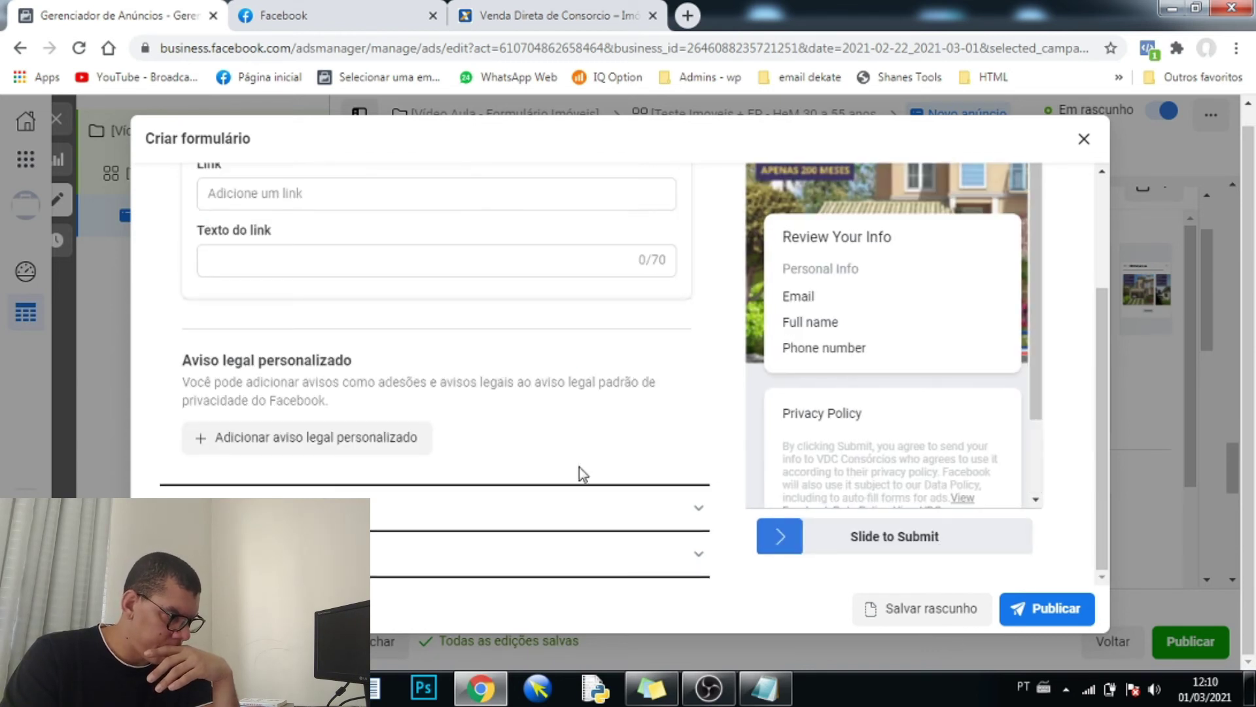
pyautogui.click(428, 510)
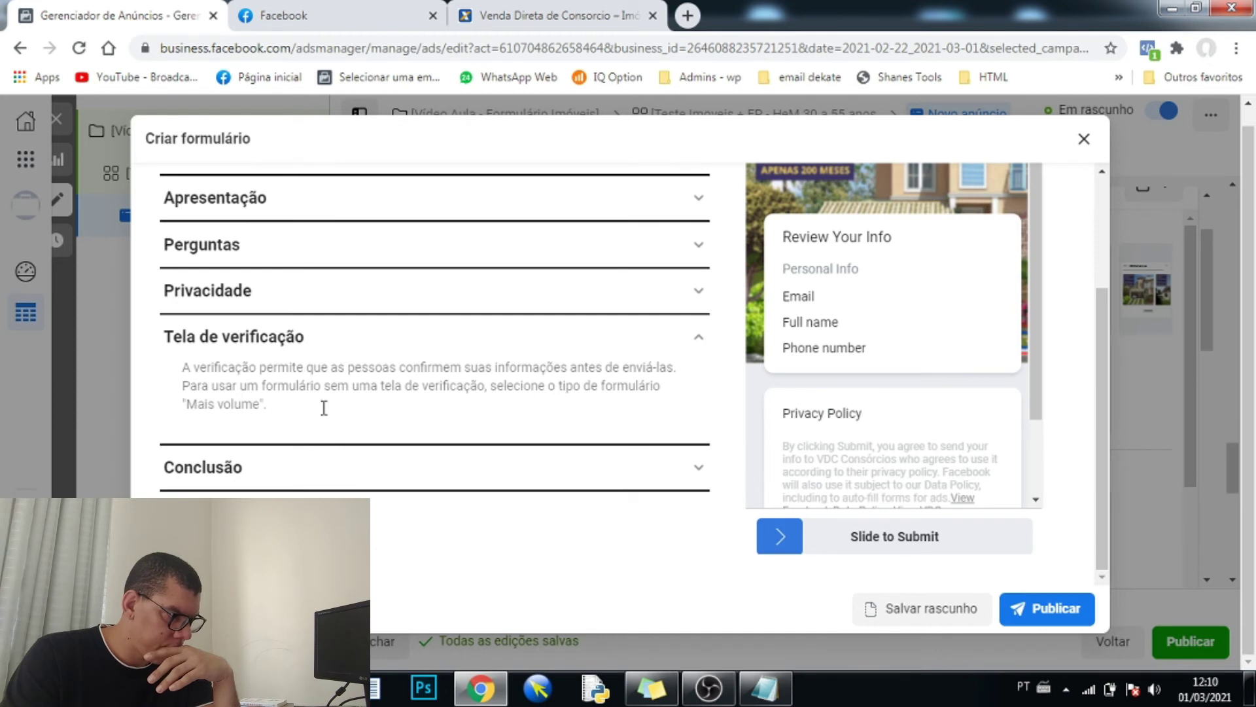
pyautogui.click(316, 484)
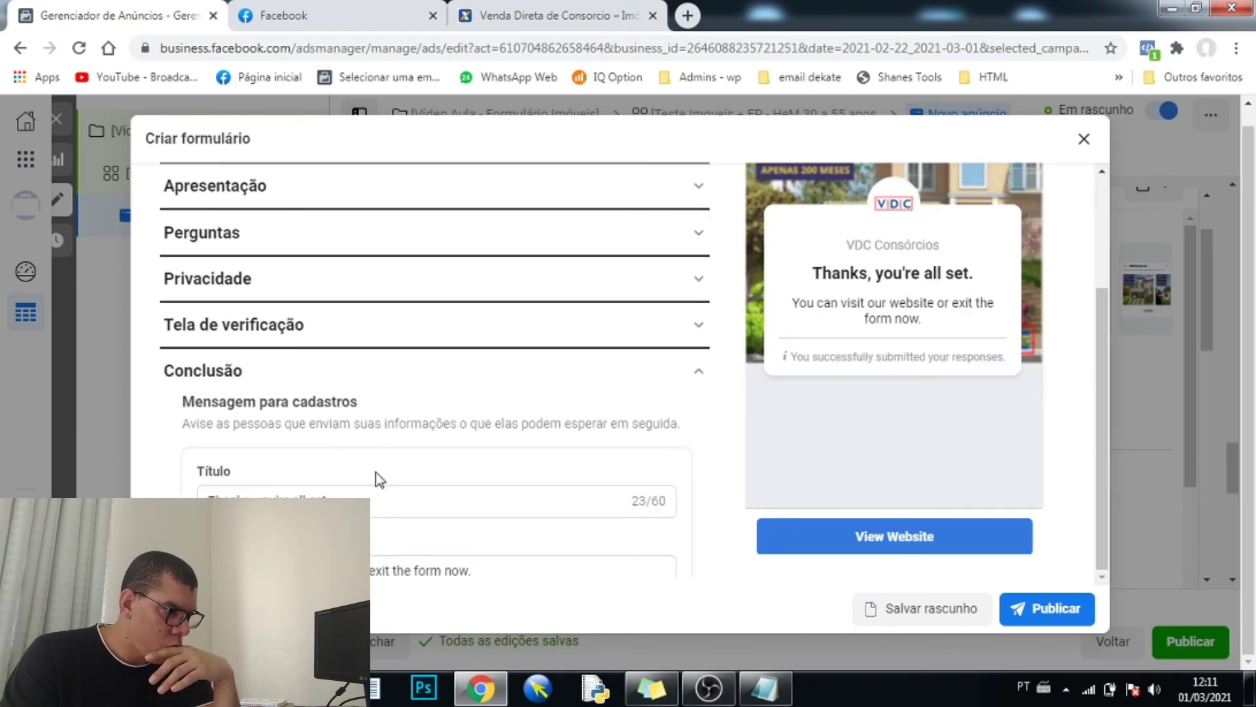
pyautogui.scroll(-3, 374, 478)
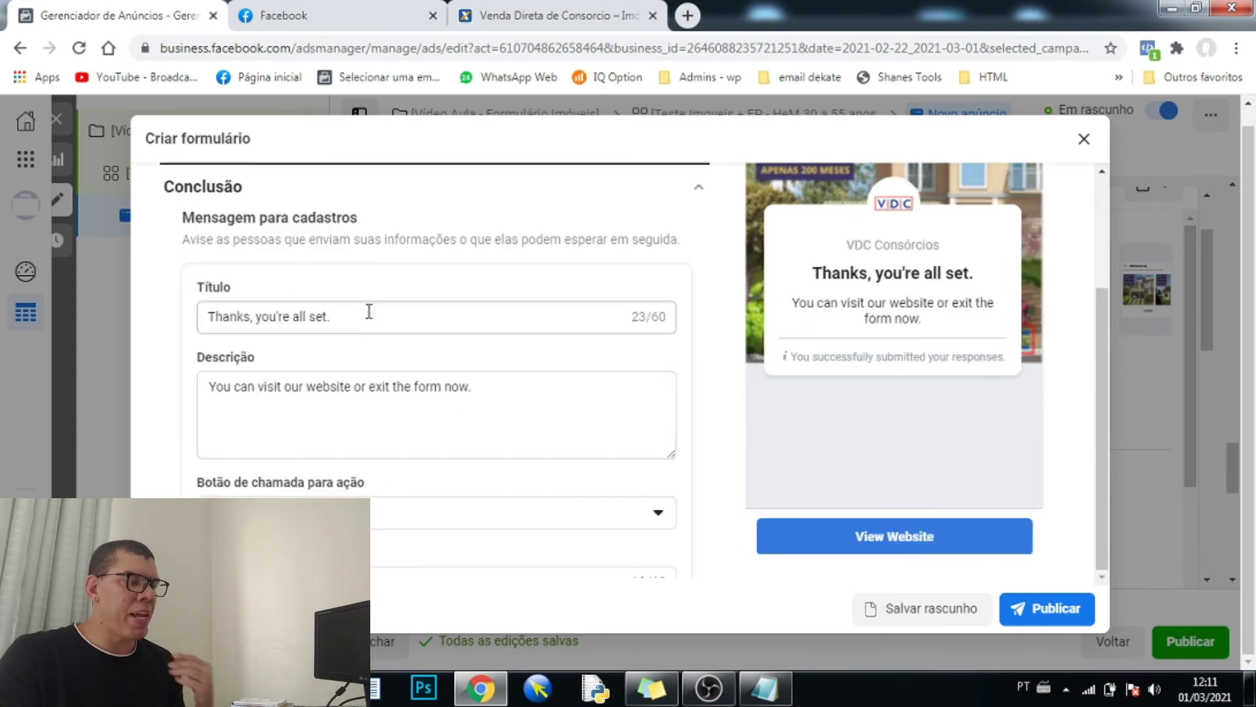
# - Title the thank-you screen Obrigado and describe it as a personal promise to call back
pyautogui.tripleClick(369, 311)
pyautogui.write('O')
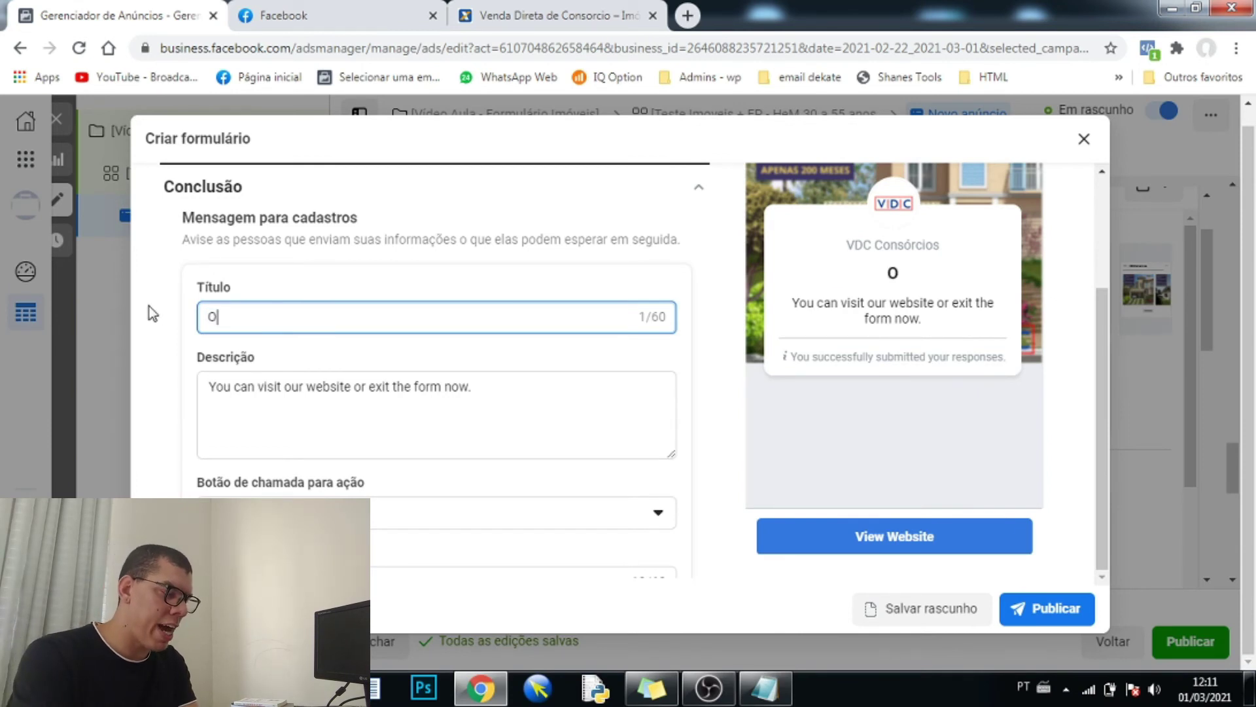
pyautogui.write('bligado')
pyautogui.click(482, 388)
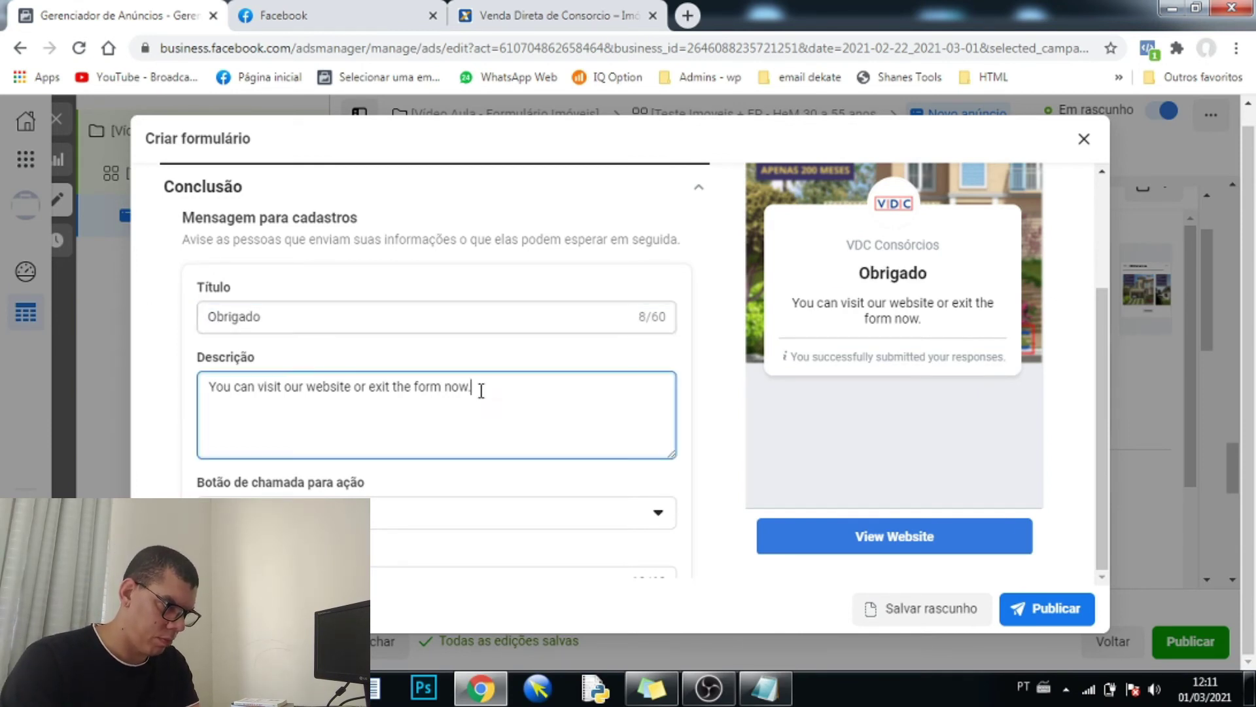
pyautogui.moveTo(482, 388); pyautogui.dragTo(196, 387)
pyautogui.write('M')
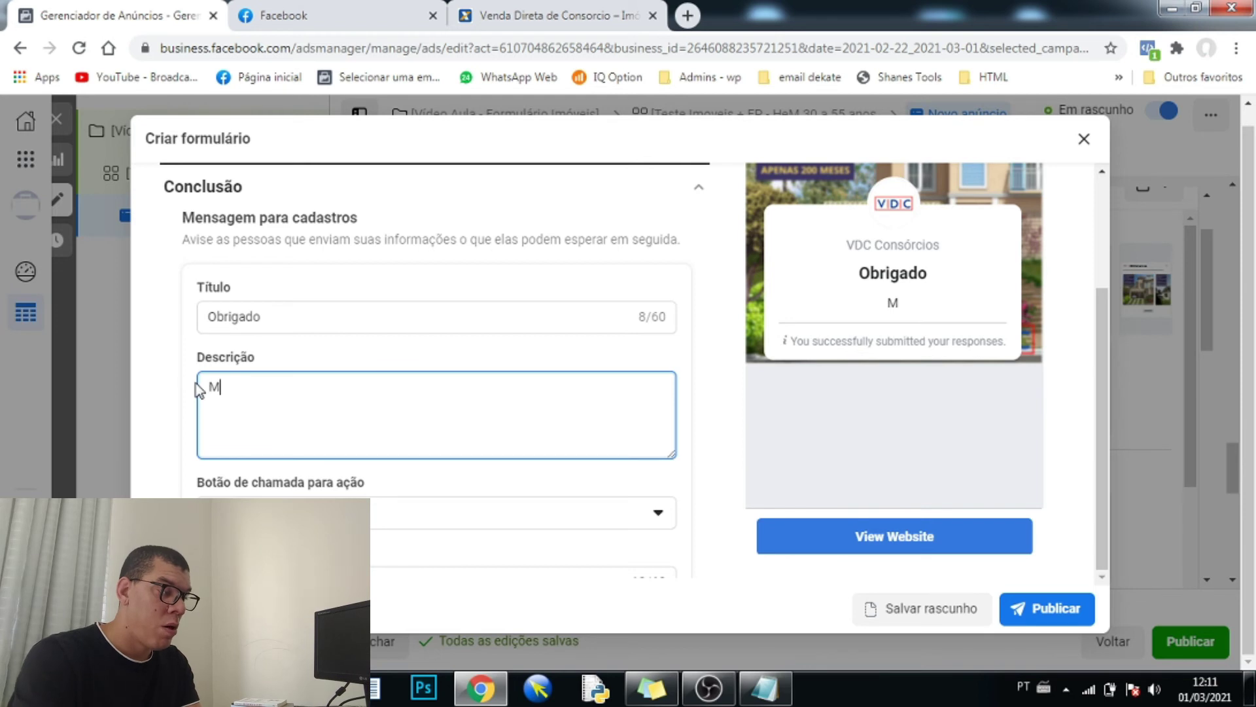
pyautogui.write('eu Nome é Ed')
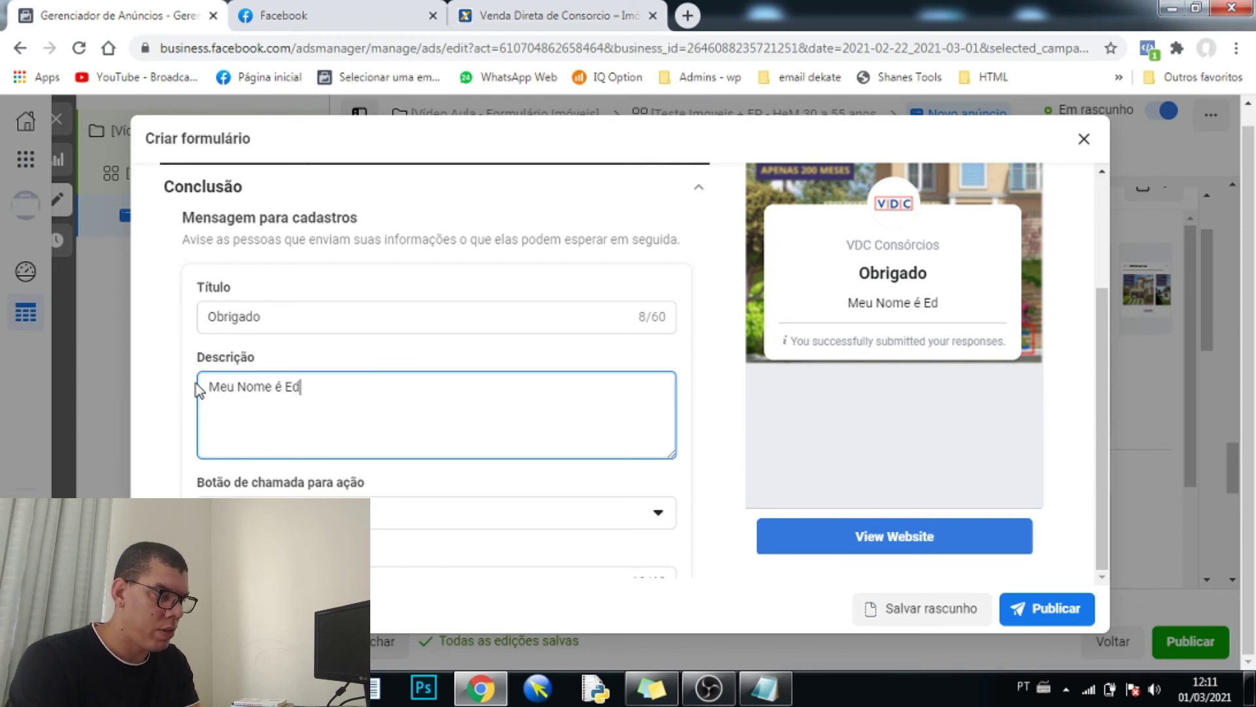
pyautogui.write('uardo e vou')
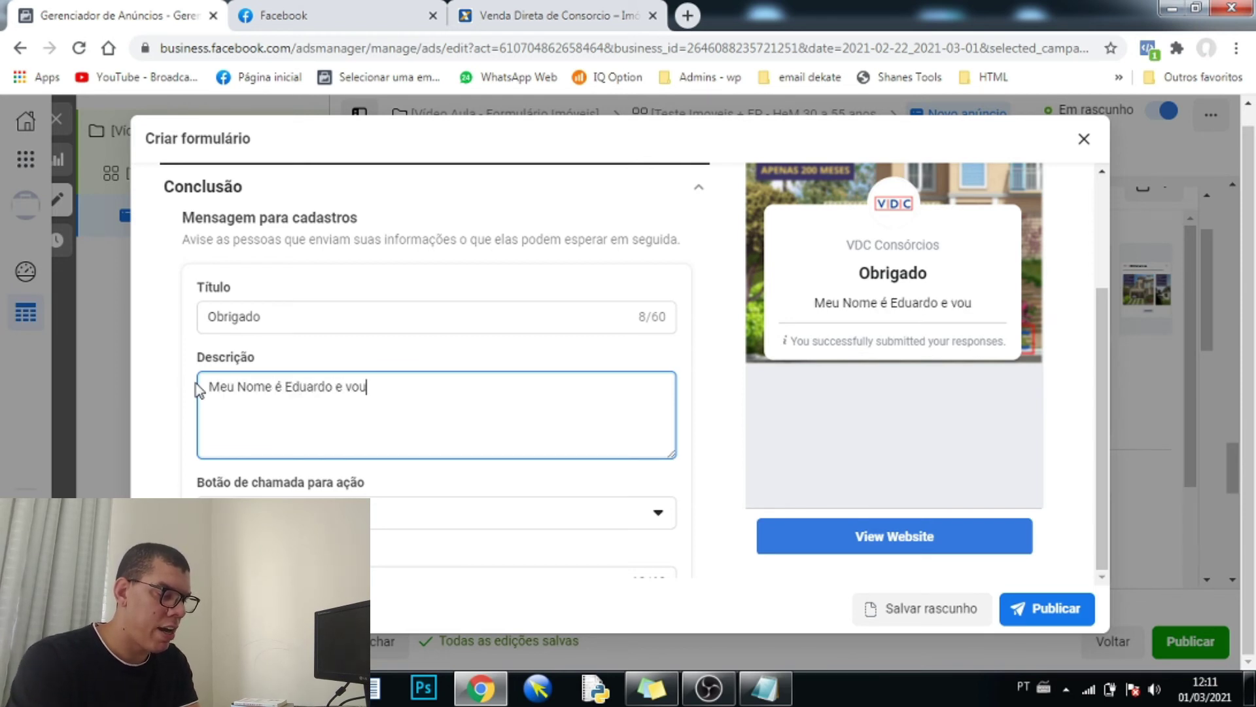
pyautogui.write(' te ligar em seguida.')
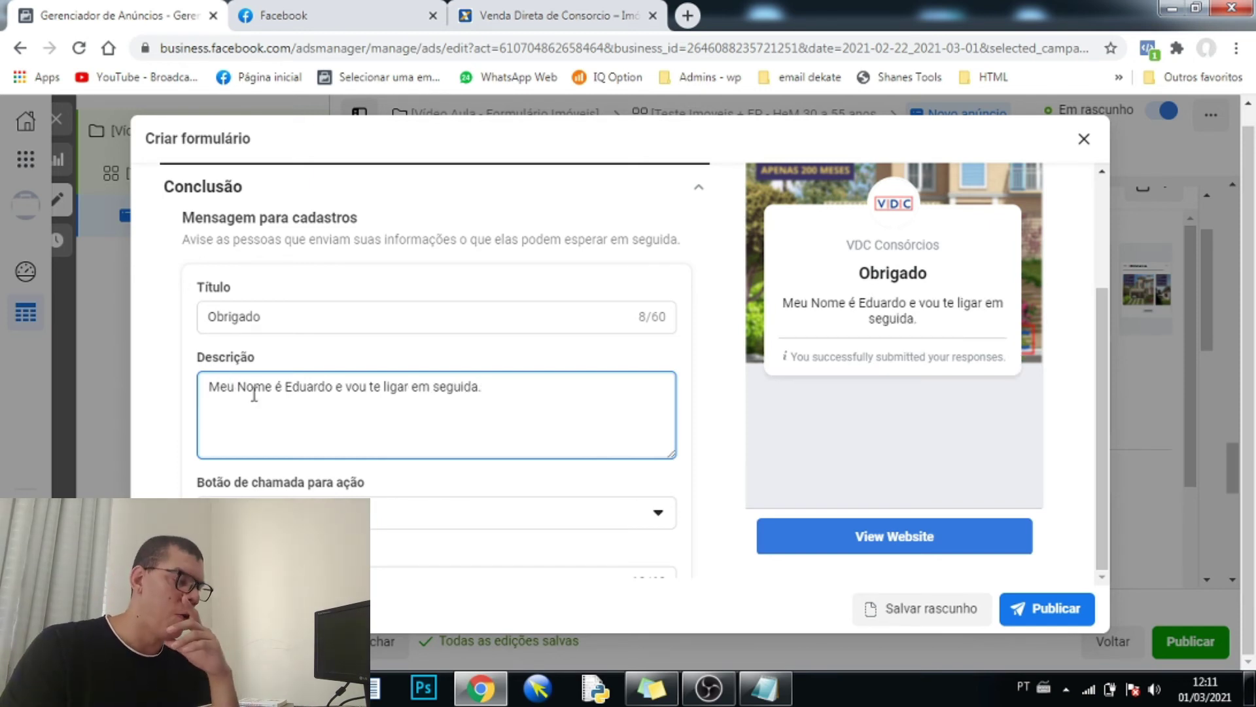
pyautogui.moveTo(511, 388); pyautogui.dragTo(84, 406)
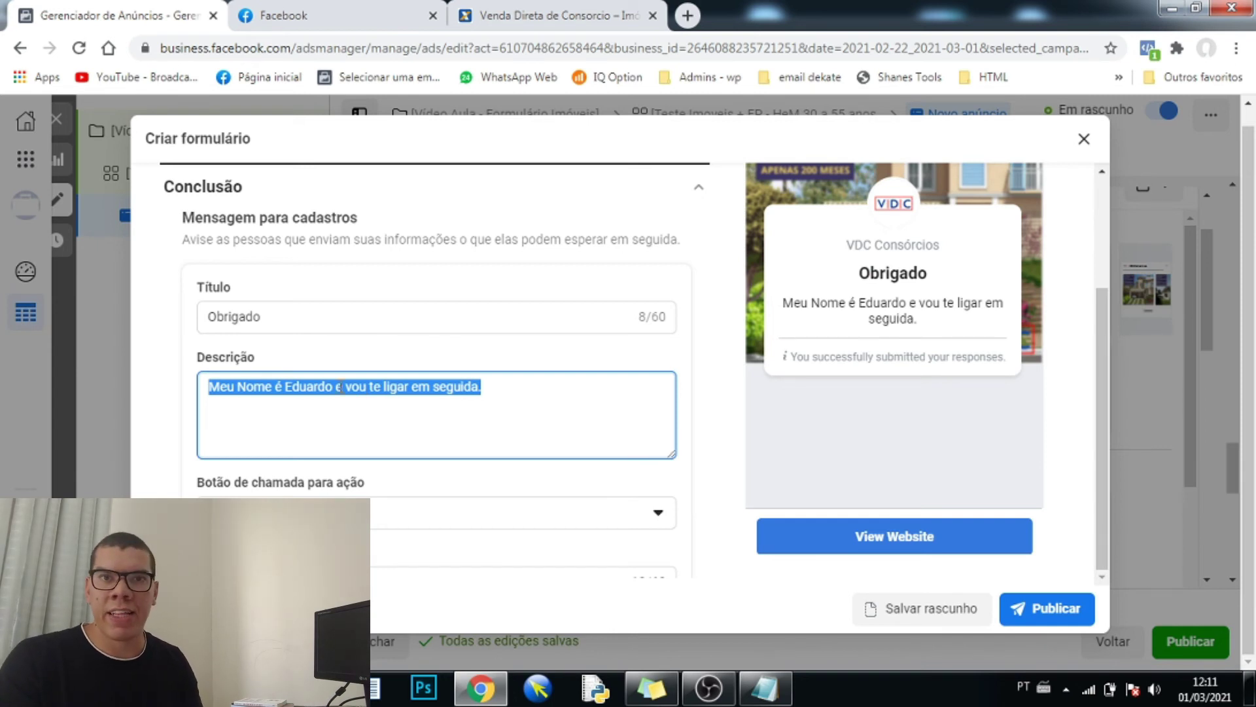
pyautogui.scroll(-3, 341, 386)
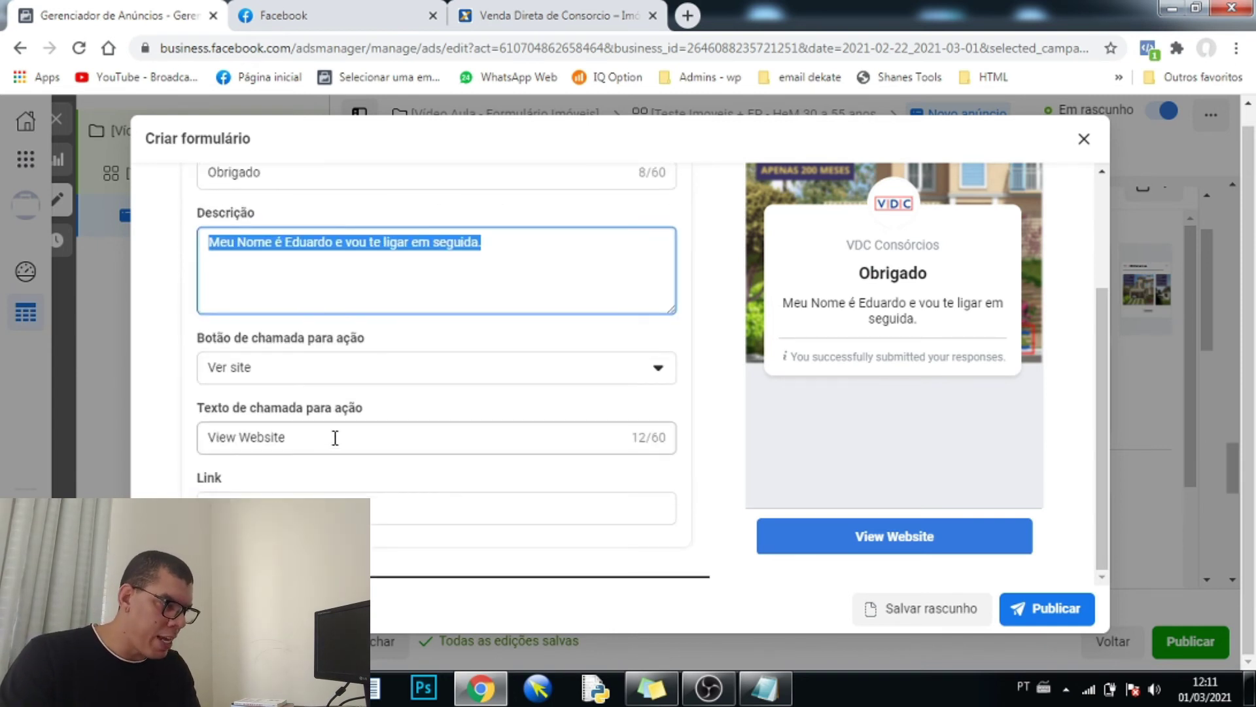
# - Set the thank-you button to Ligar para a empresa and enter the business phone number
pyautogui.click(343, 368)
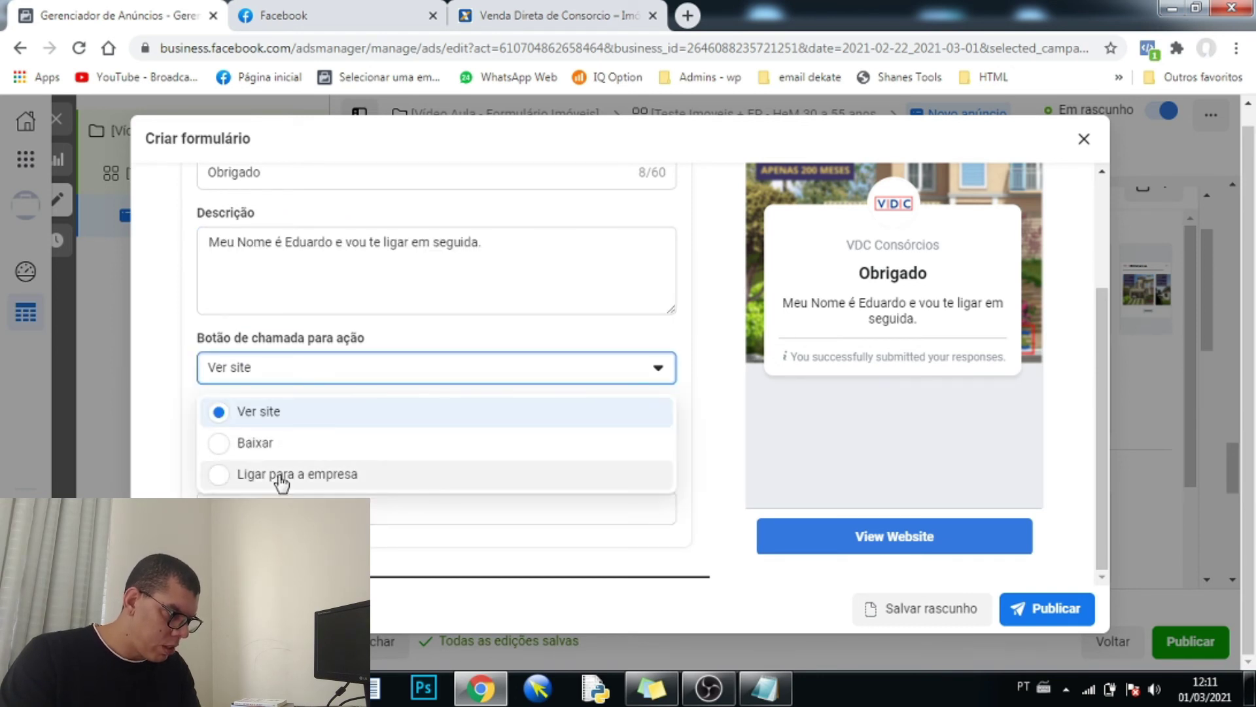
pyautogui.click(278, 474)
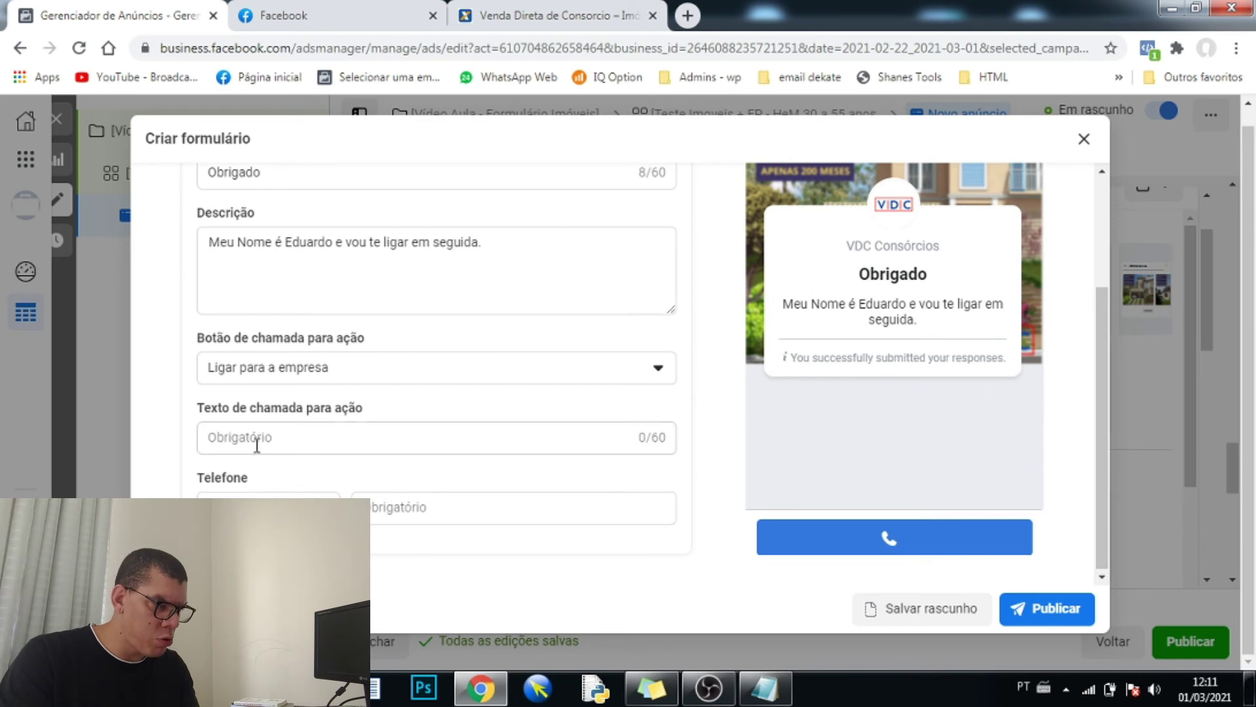
pyautogui.click(307, 505)
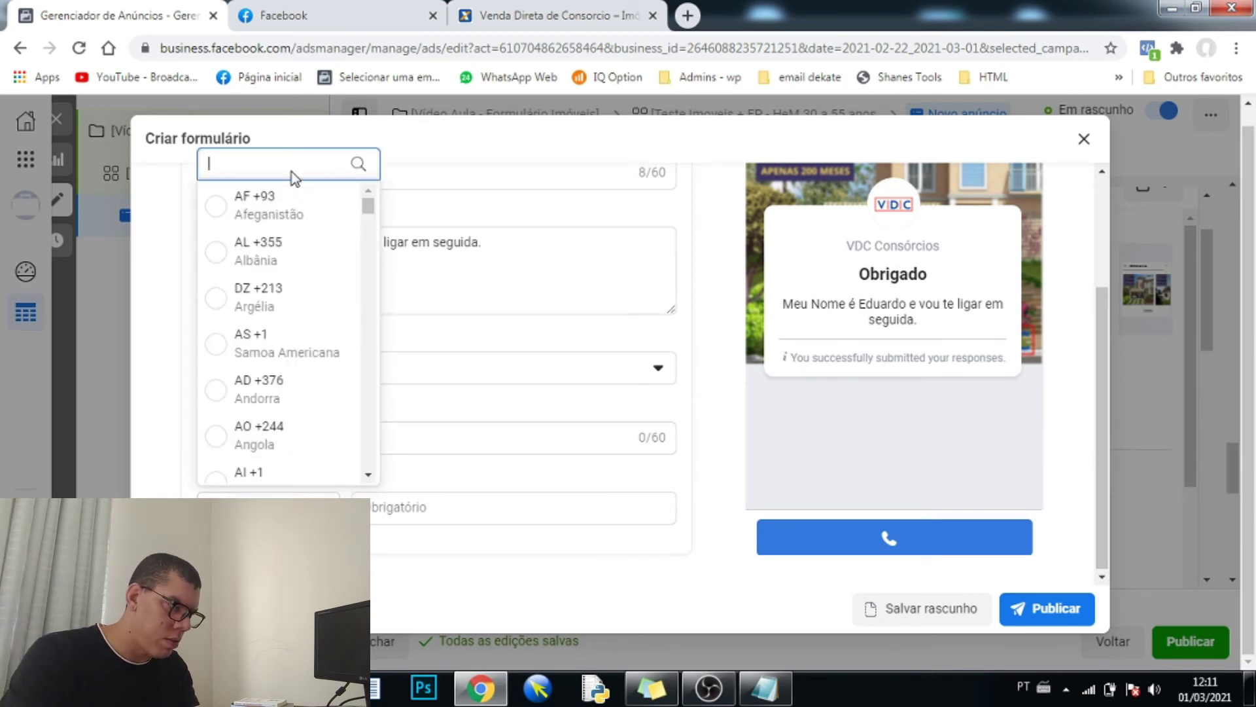
pyautogui.press('Escape')
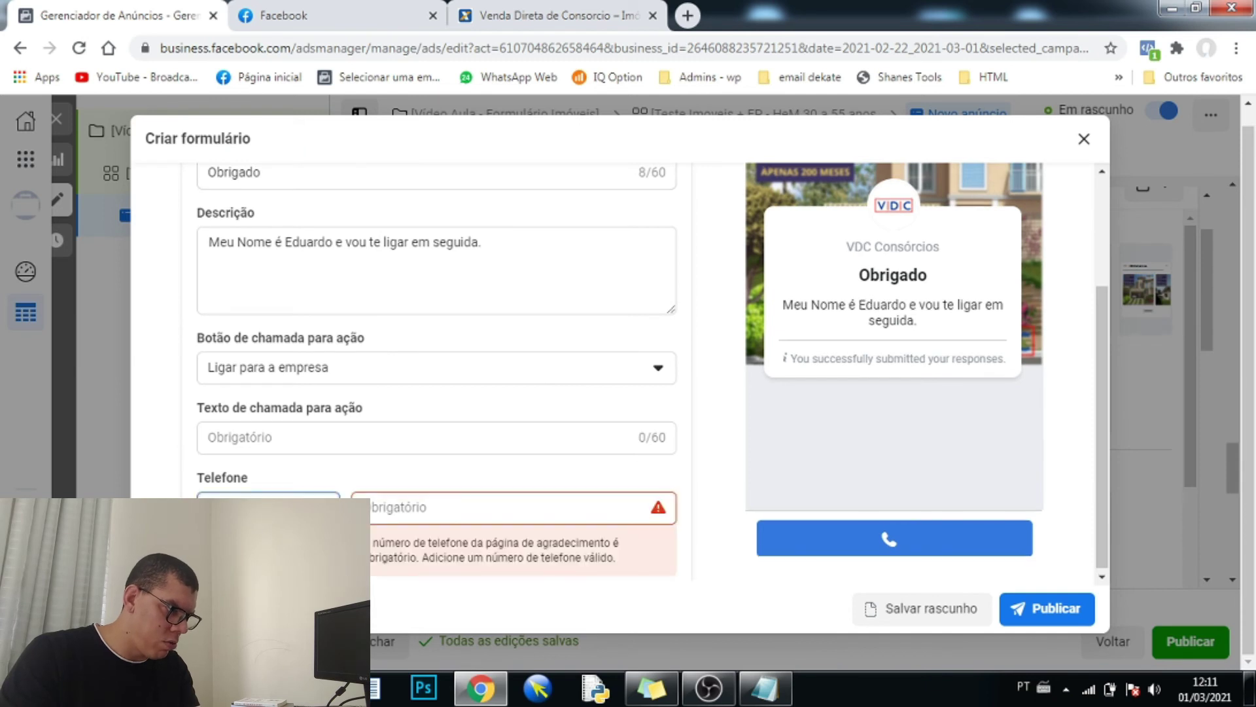
pyautogui.click(435, 508)
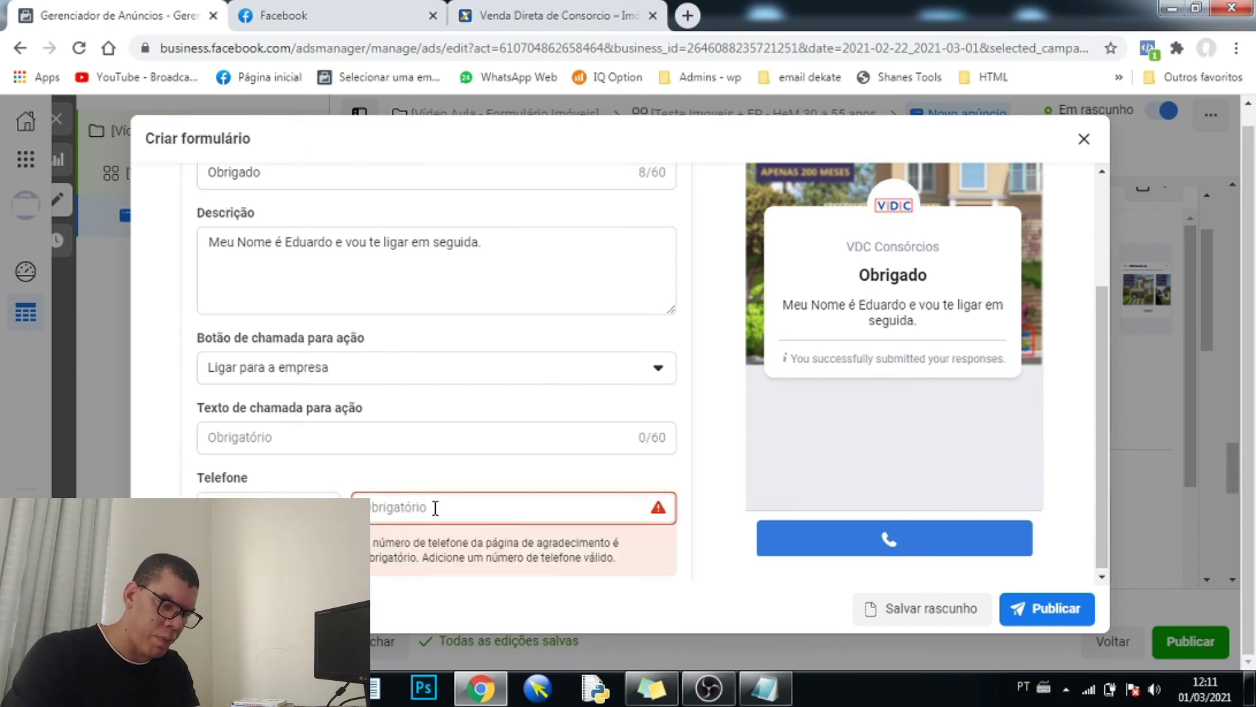
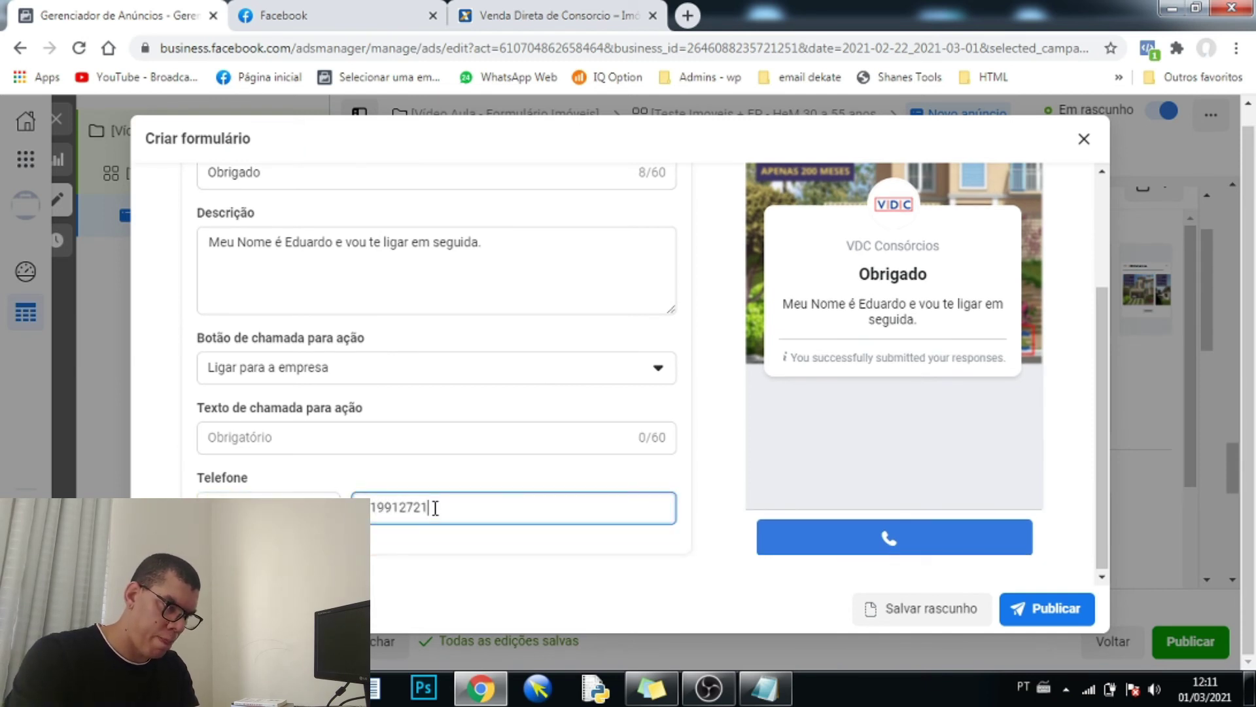
pyautogui.click(168, 466)
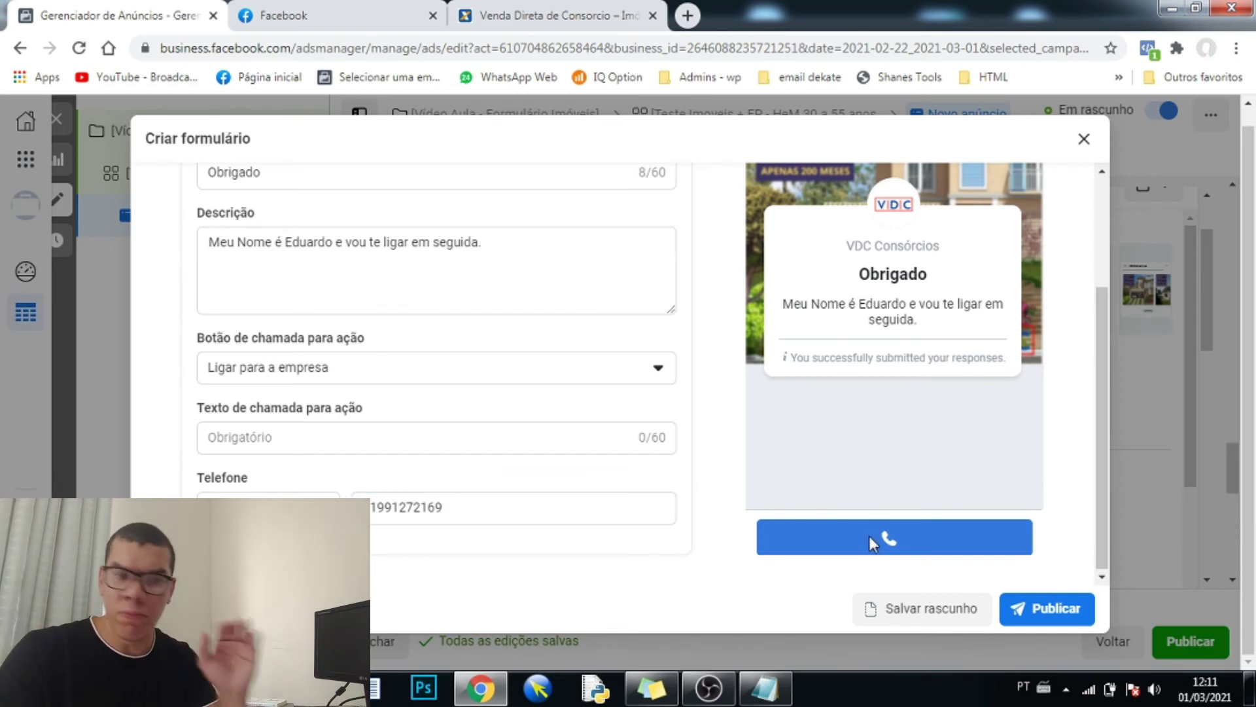
# - Preview the thank-you page and label its button 'Ligar pra mim'
pyautogui.click(1043, 611)
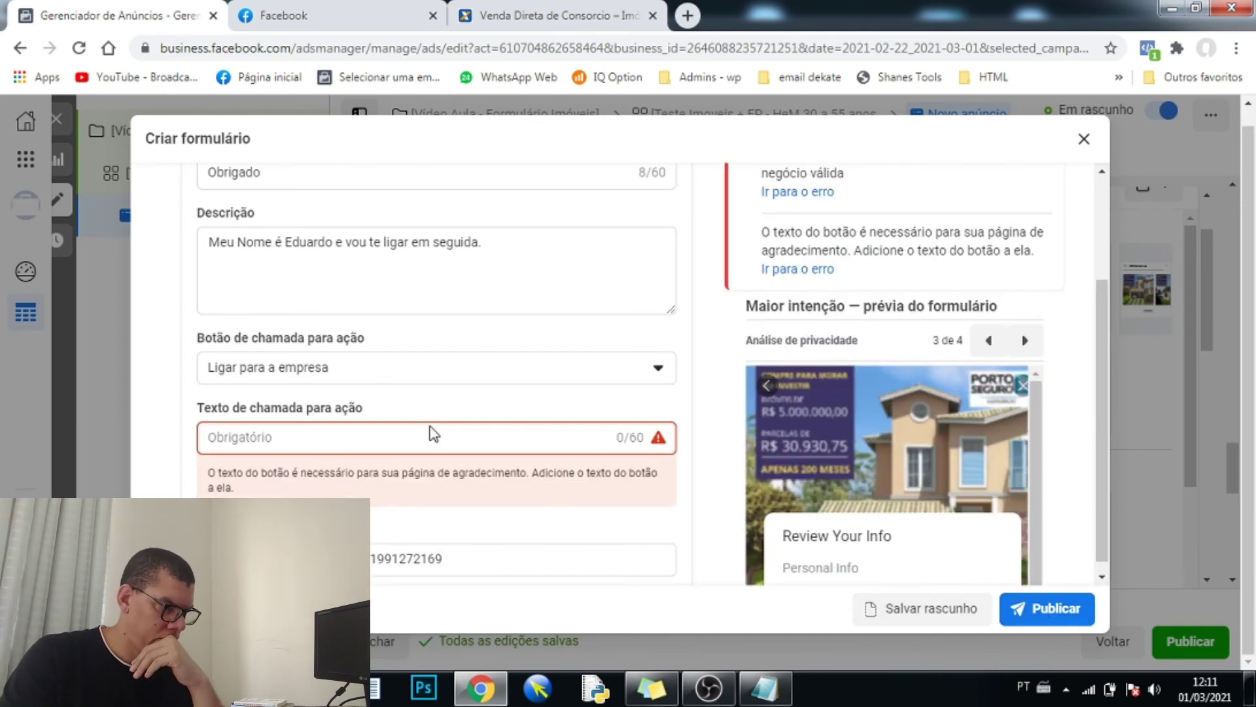
pyautogui.click(456, 437)
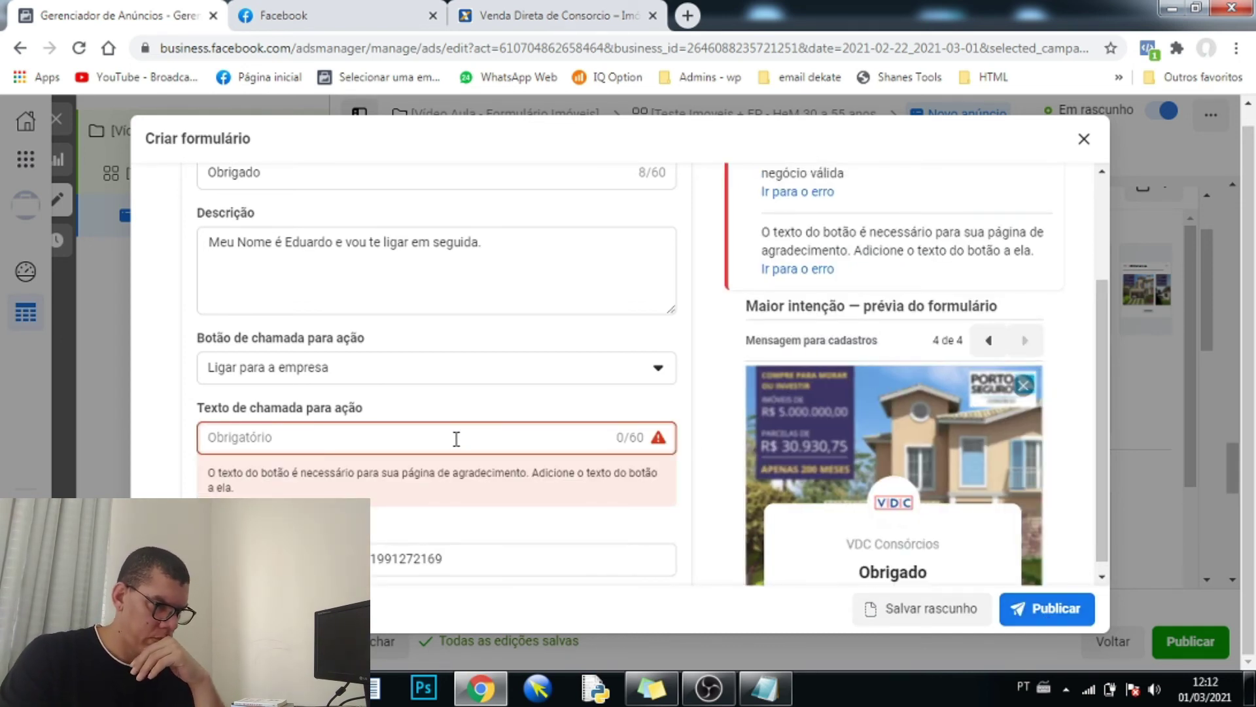
pyautogui.scroll(-5, 908, 407)
pyautogui.scroll(-1, 720, 432)
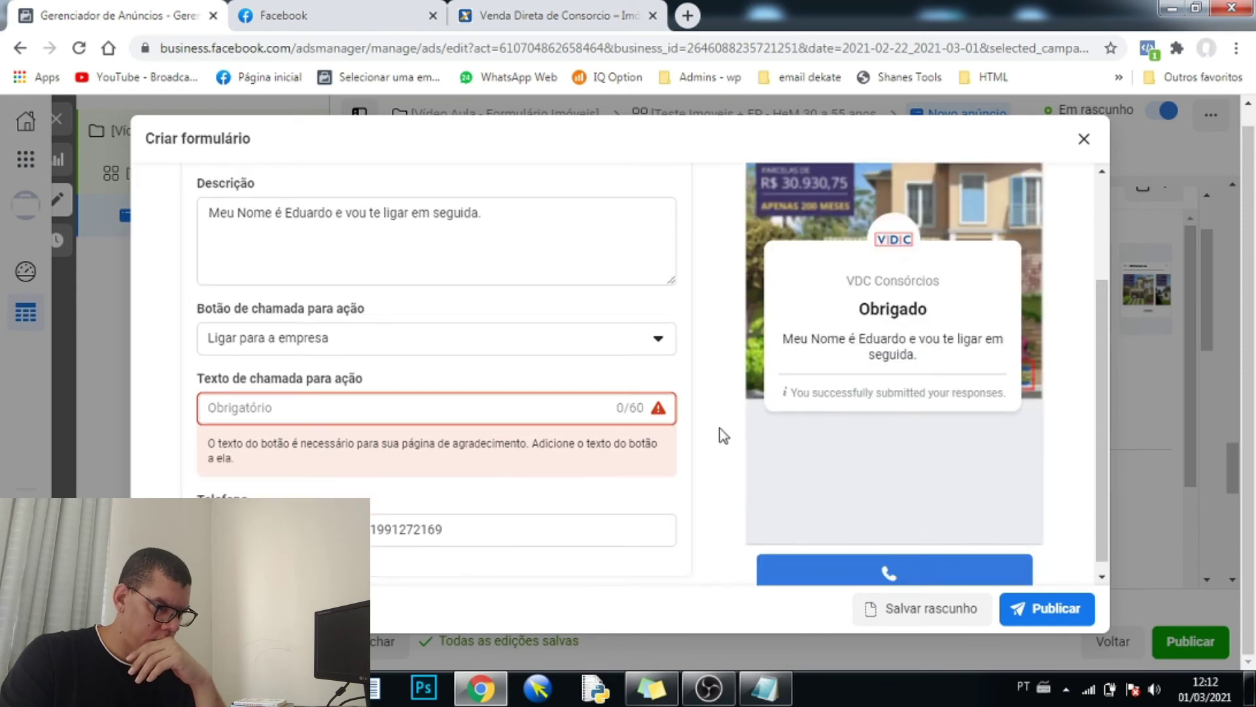
pyautogui.click(365, 406)
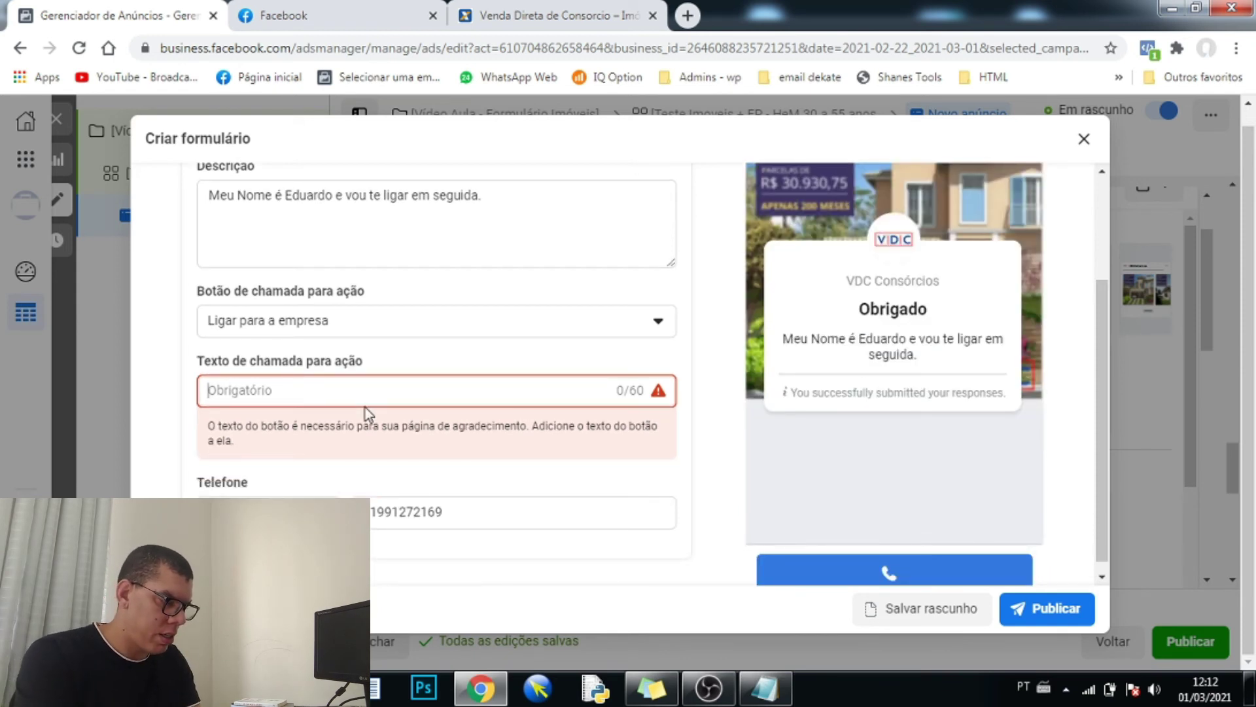
pyautogui.write('Ligar')
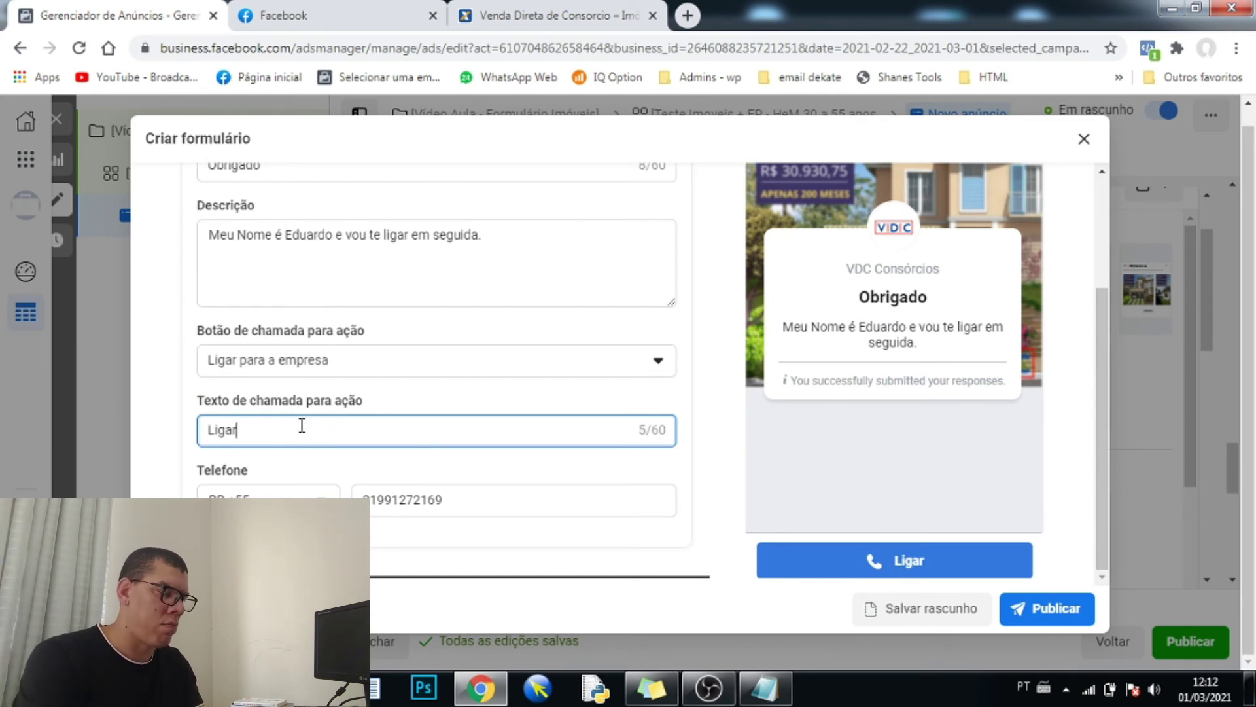
pyautogui.write('pra mim')
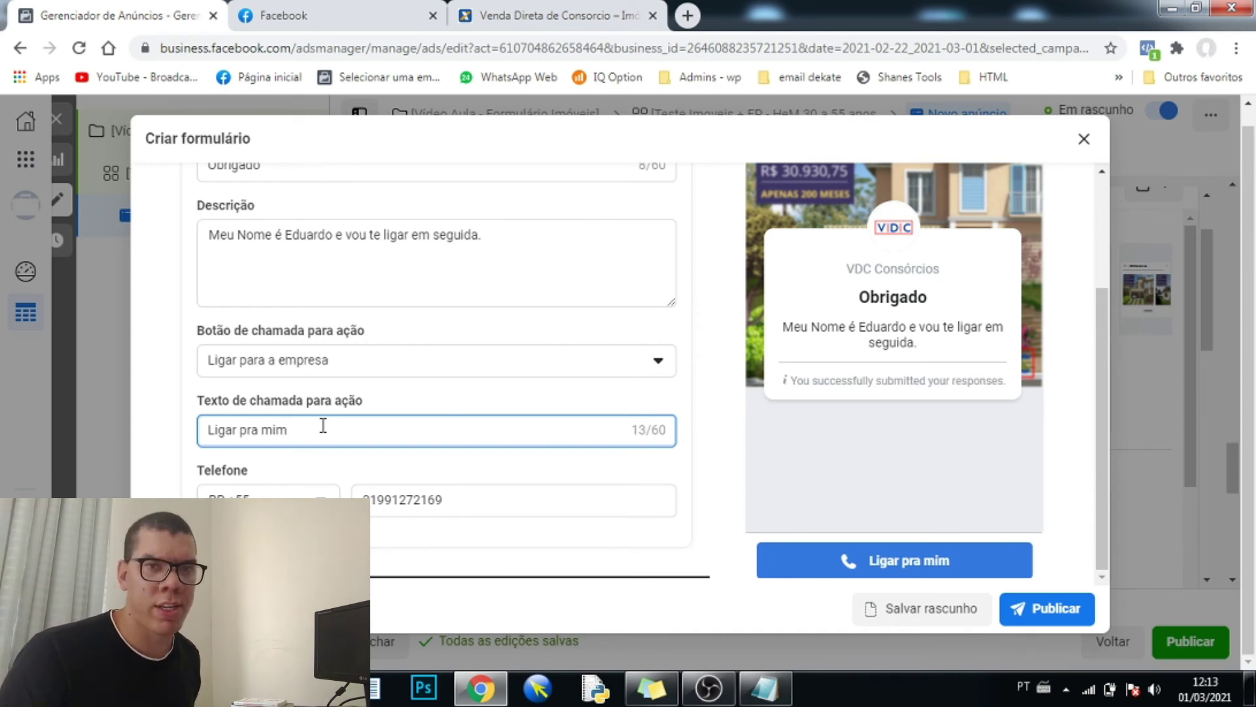
# - Try publishing, then go to the empty privacy policy Link field flagged as required
pyautogui.click(1052, 619)
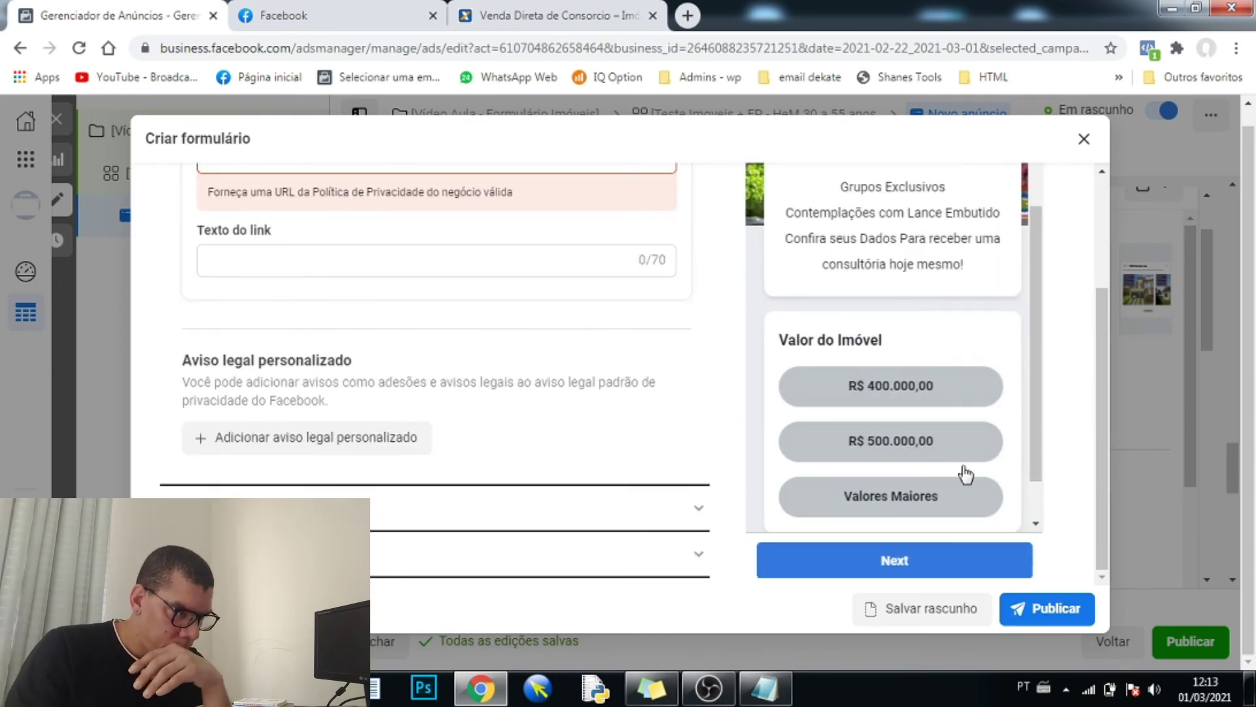
pyautogui.scroll(4, 541, 355)
pyautogui.click(249, 432)
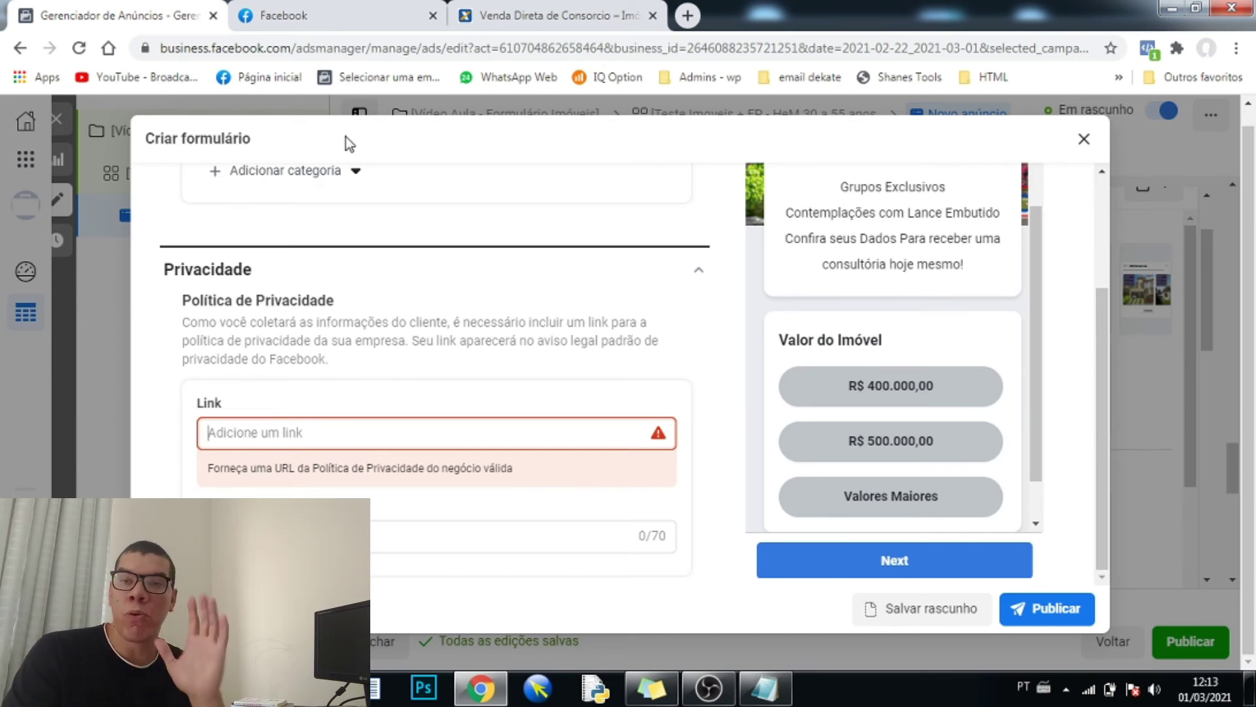
# - Search Facebook for 'vdc', open the VDC Consórcios page and copy its web address
pyautogui.click(357, 16)
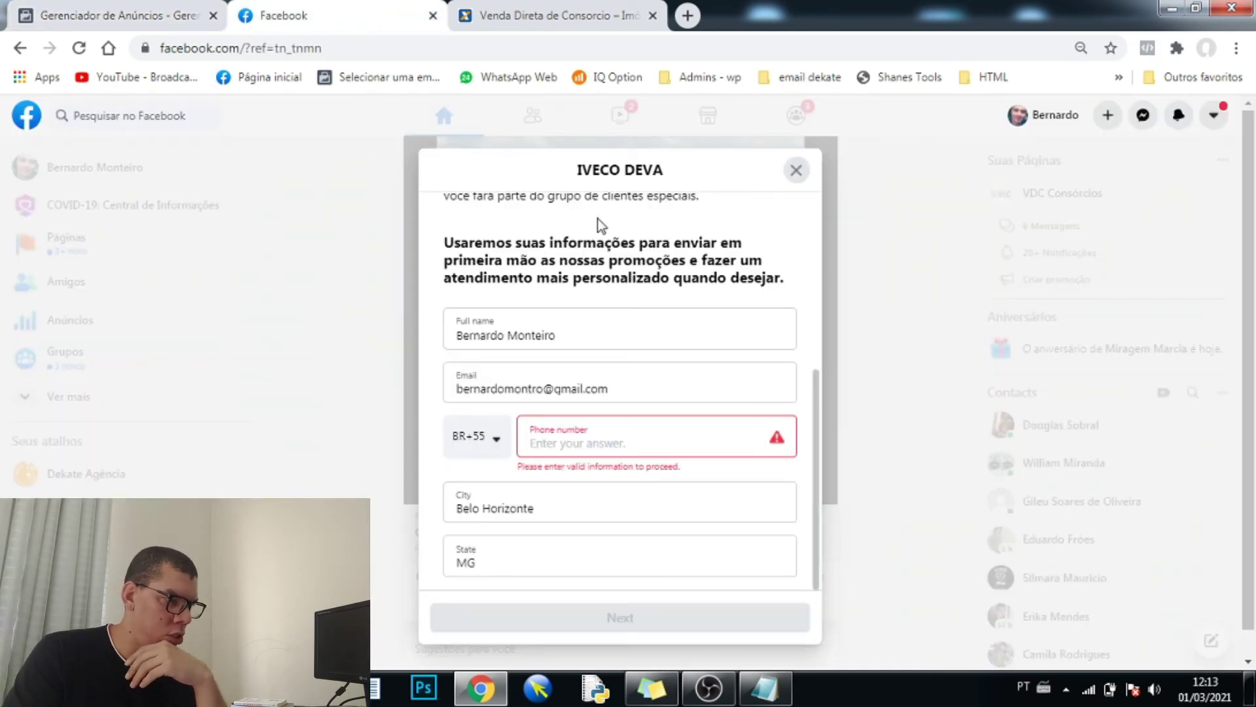
pyautogui.click(797, 174)
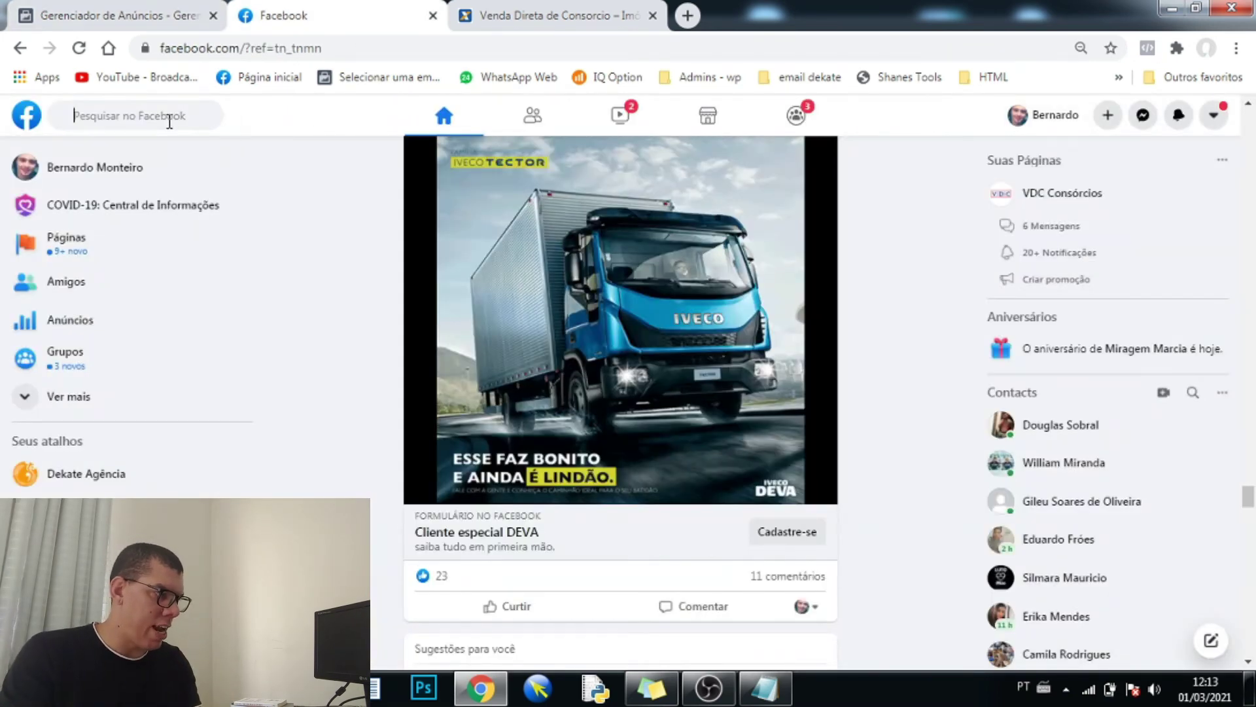
pyautogui.click(169, 119)
pyautogui.write('vdc')
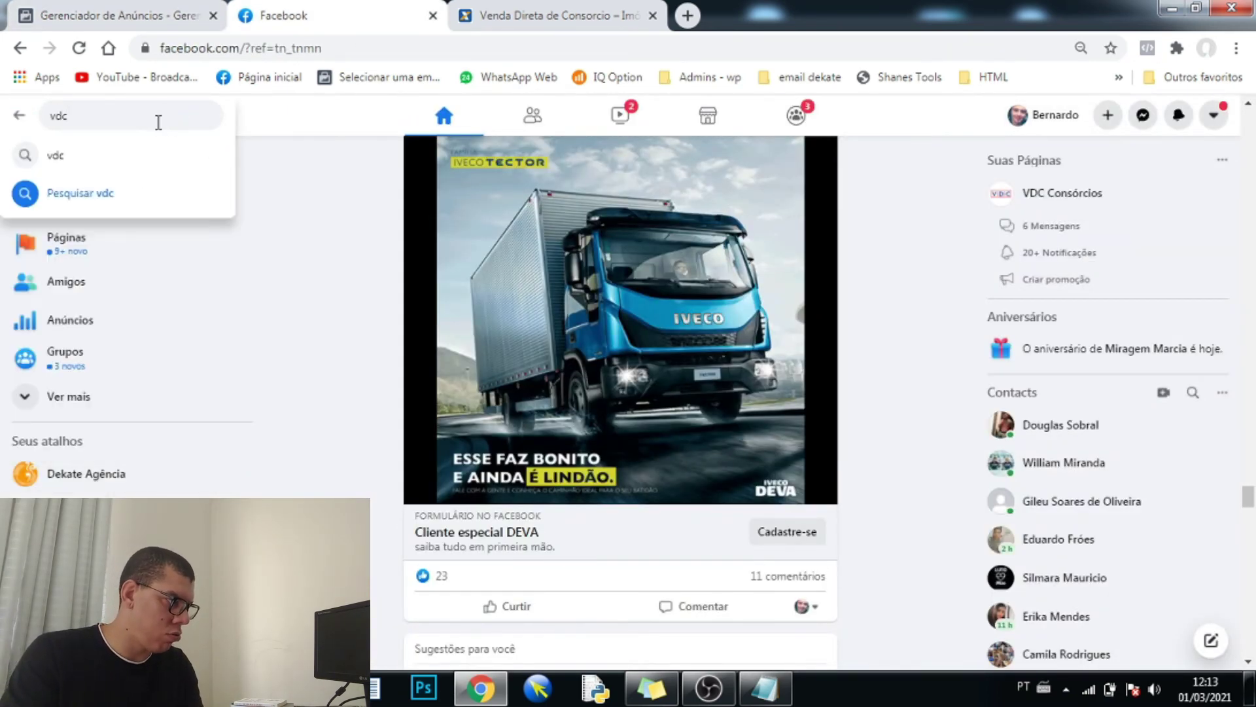
pyautogui.click(84, 160)
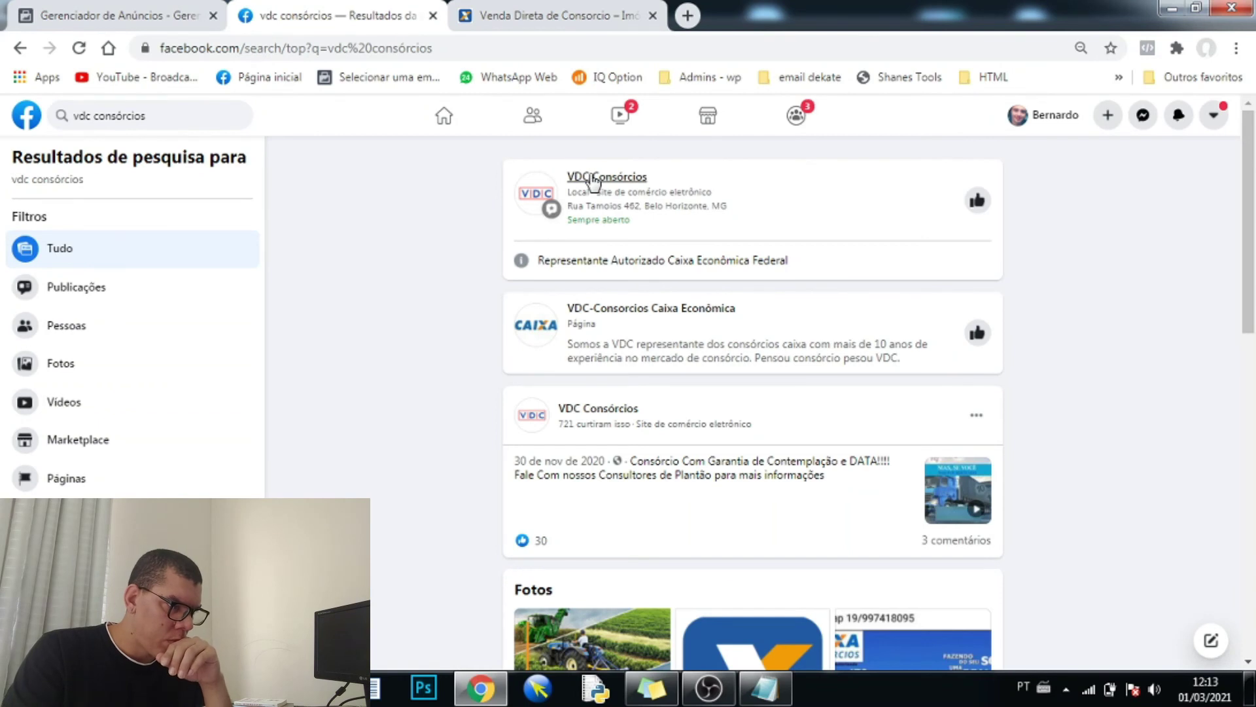
pyautogui.click(594, 181)
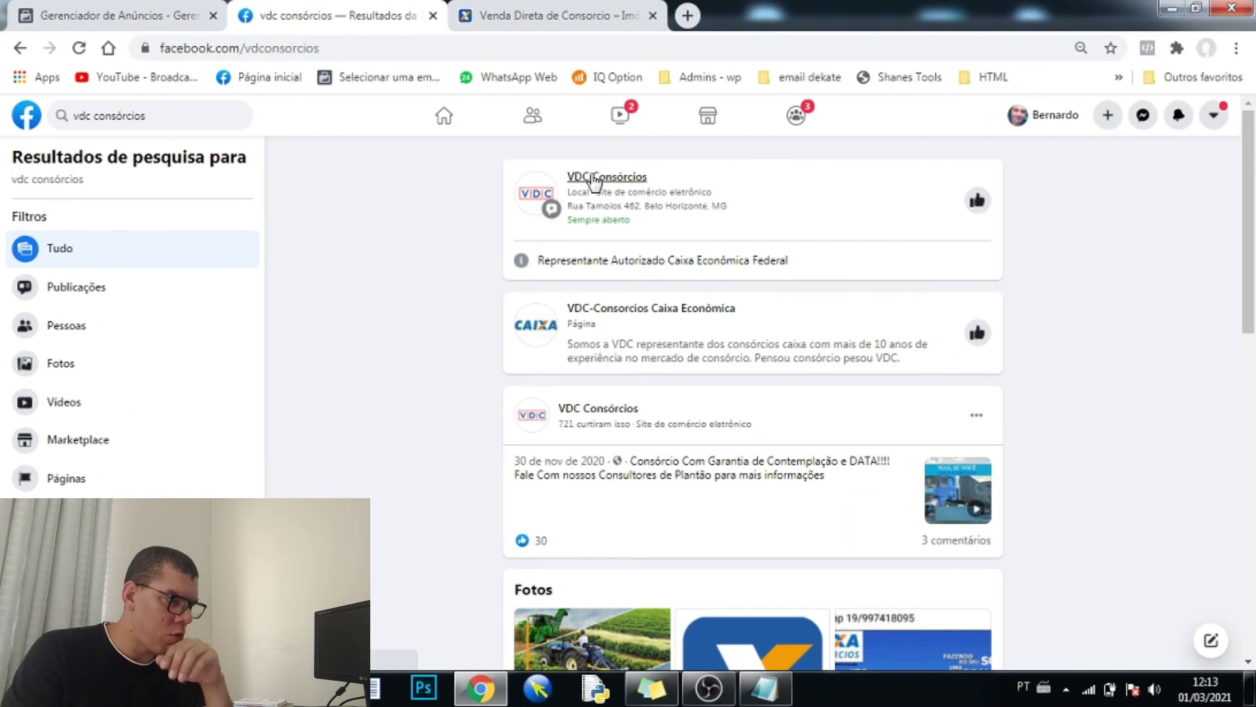
pyautogui.click(357, 48)
pyautogui.hotkey('ctrl', 'a')
pyautogui.hotkey('ctrl', 'c')
pyautogui.hotkey('ctrl', 'pageup')
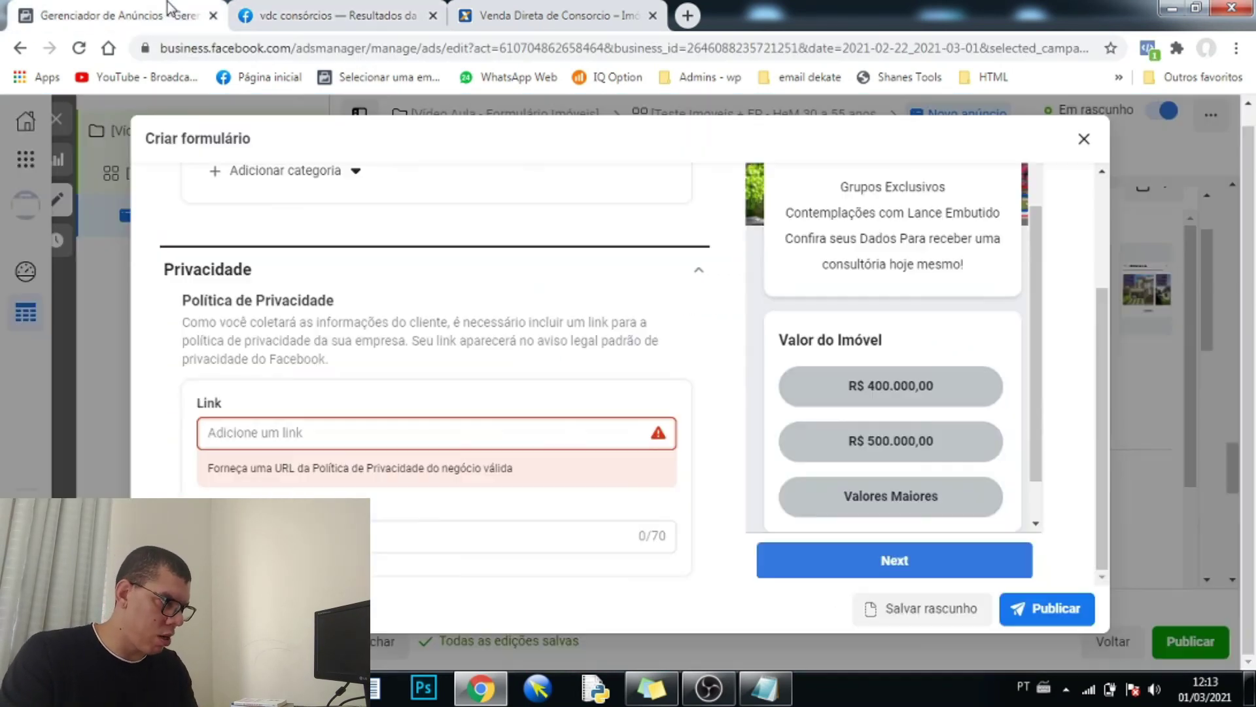
pyautogui.click(319, 434)
pyautogui.hotkey('ctrl', 'v')
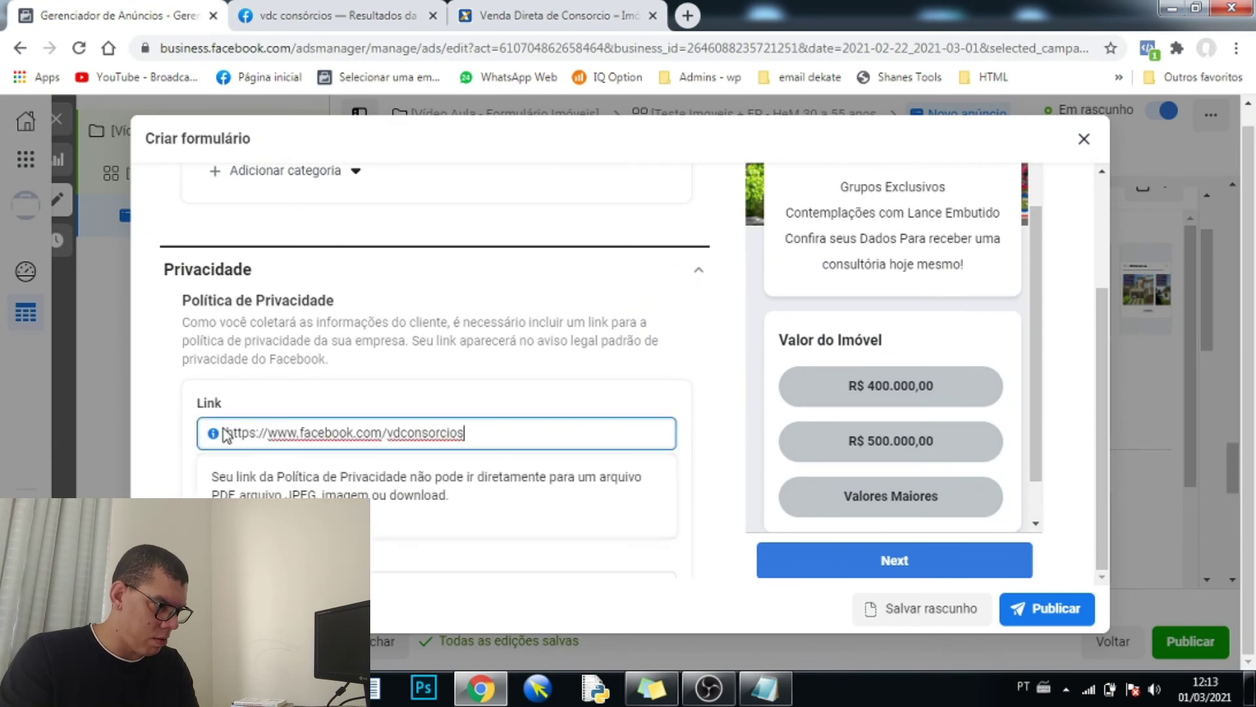
pyautogui.click(154, 449)
pyautogui.scroll(-1, 432, 366)
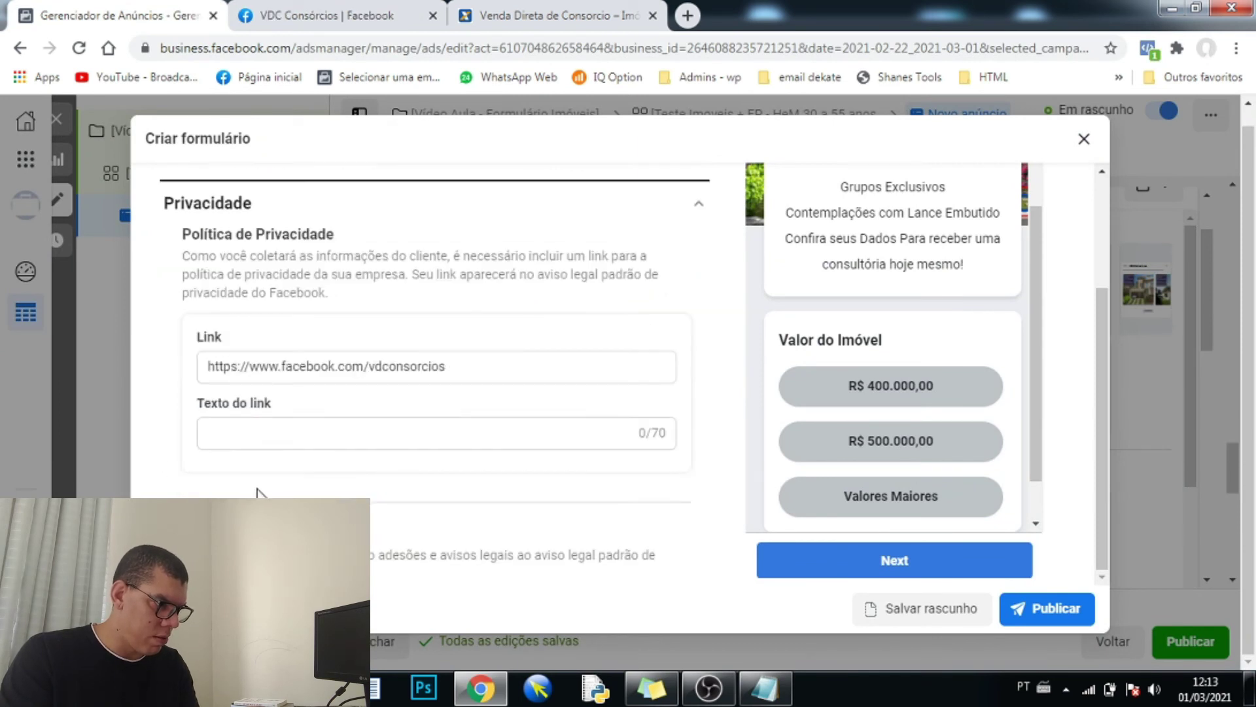
pyautogui.click(325, 407)
pyautogui.hotkey('ctrl', 'v')
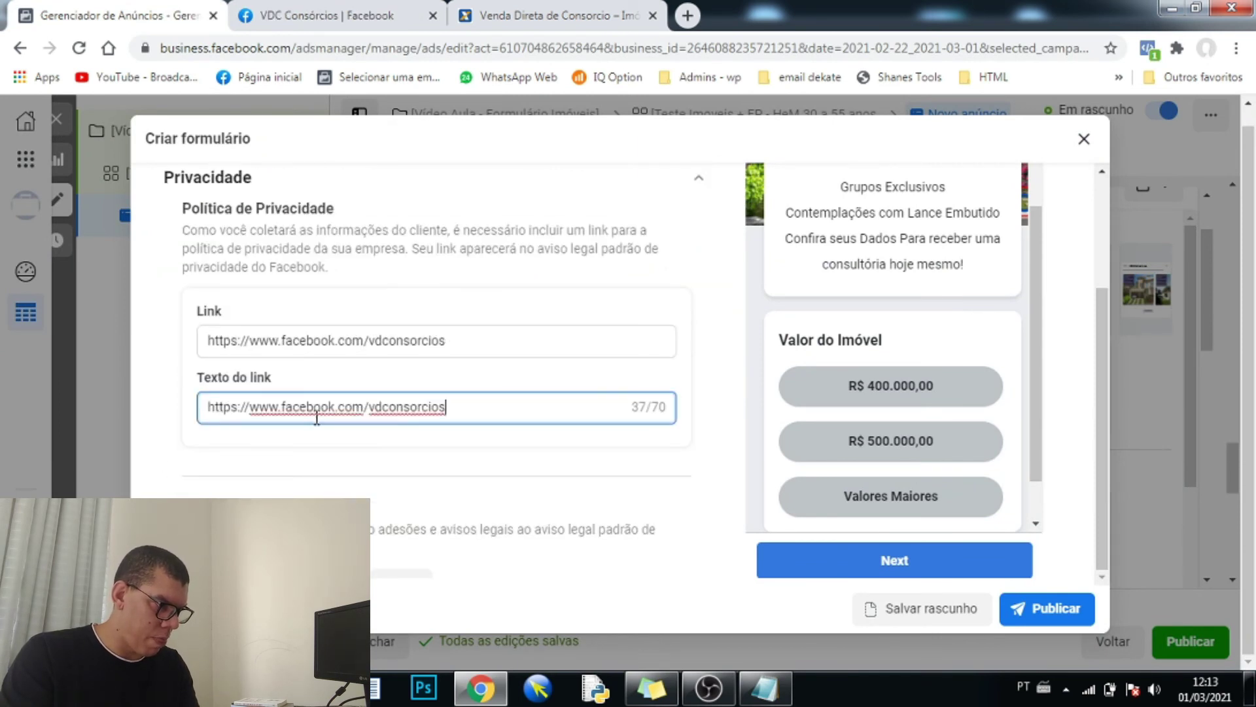
pyautogui.click(1050, 611)
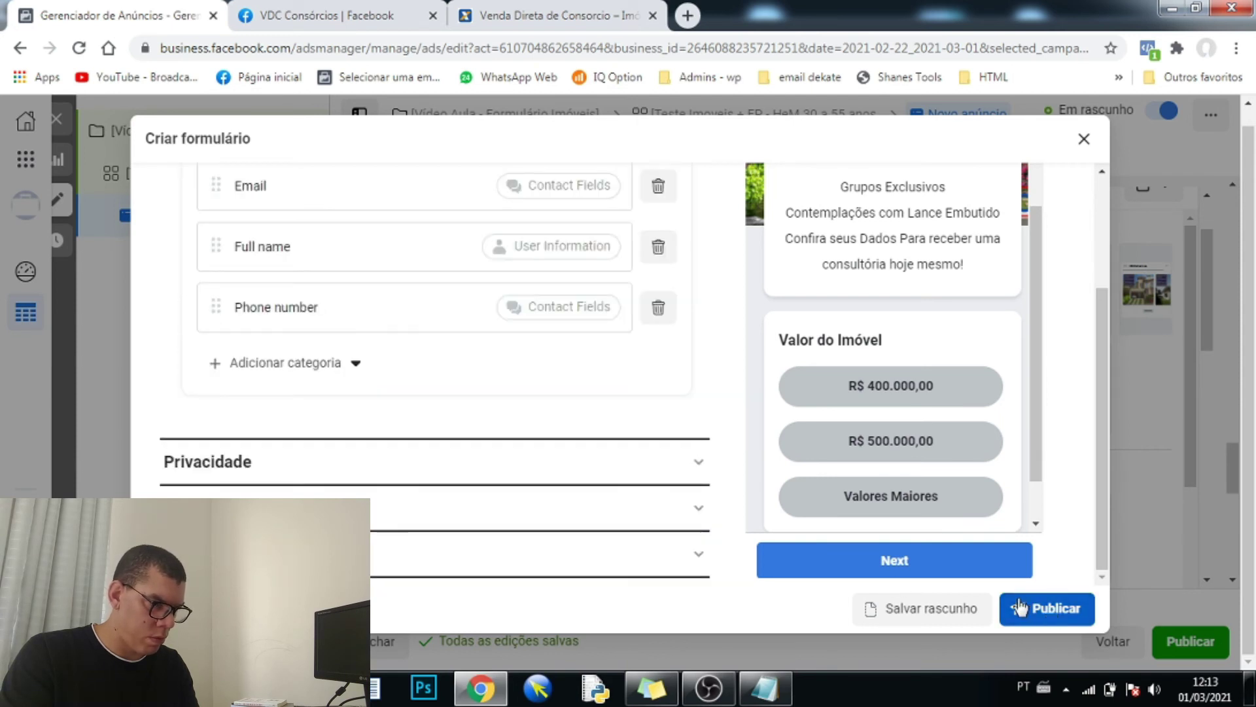
pyautogui.click(1058, 615)
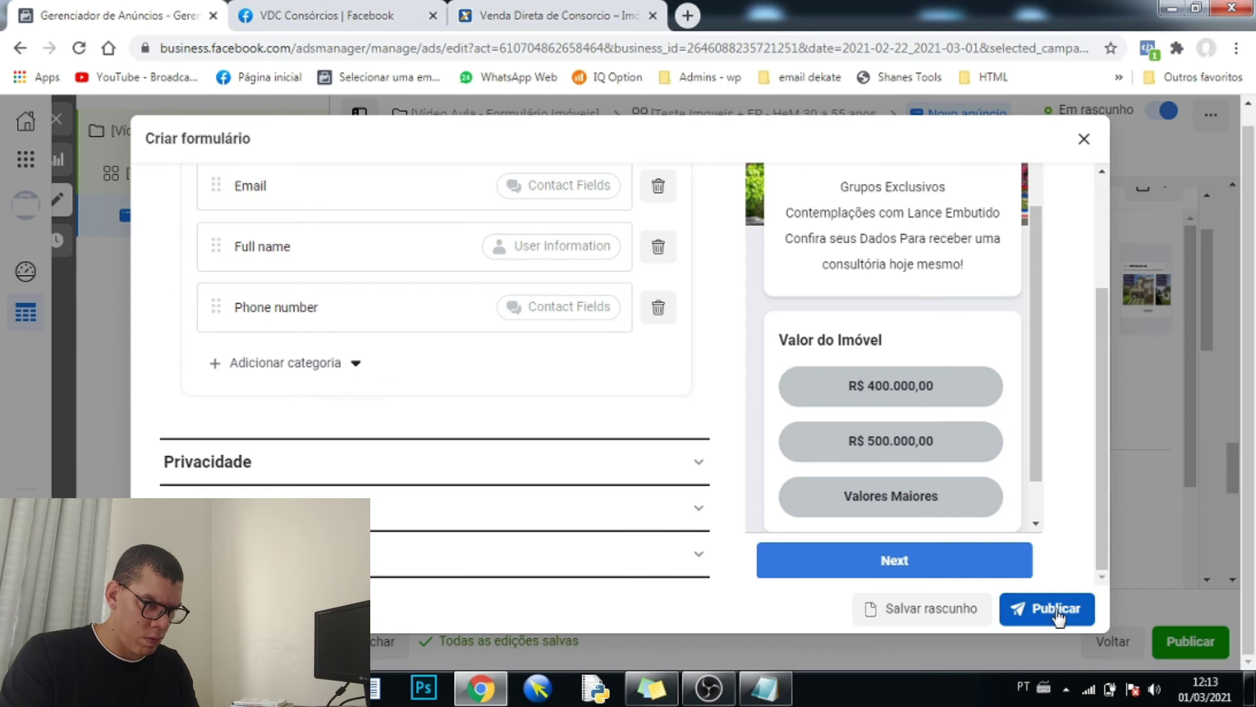
# - Give the contact section the description 'Confira seu DDD' and publish the form
pyautogui.hotkey('ctrl', 'a')
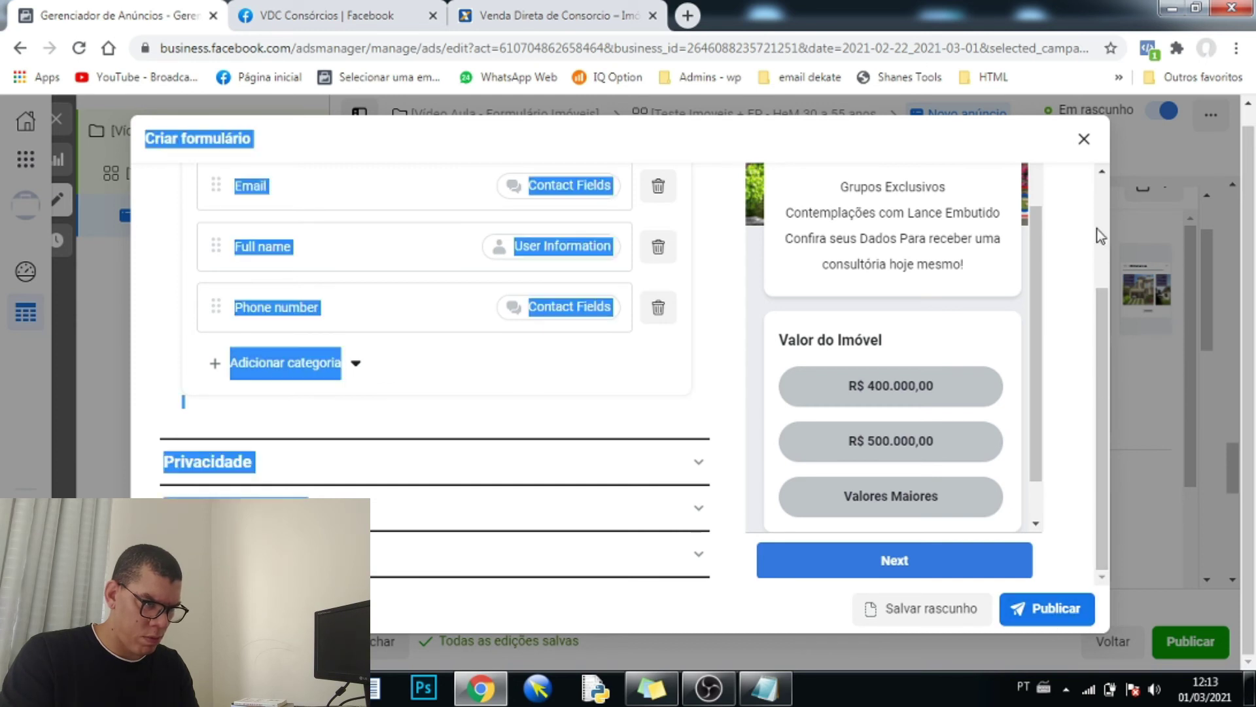
pyautogui.scroll(2, 1105, 209)
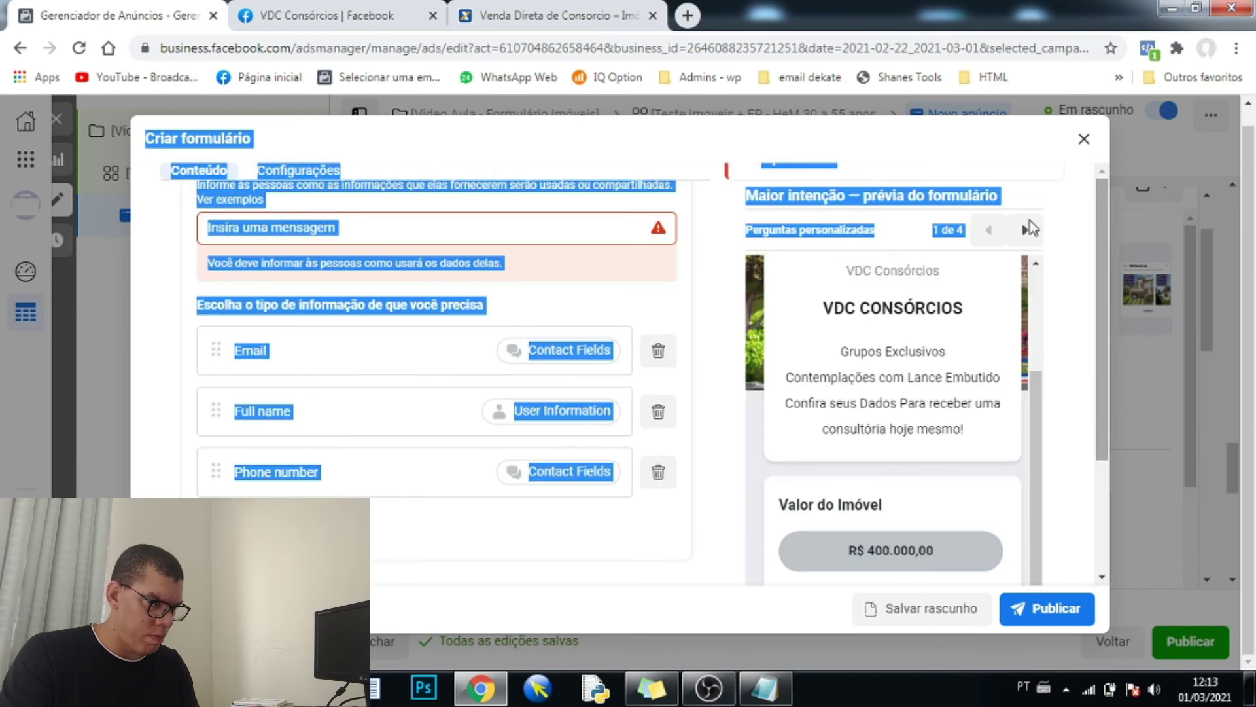
pyautogui.click(144, 319)
pyautogui.scroll(2, 168, 318)
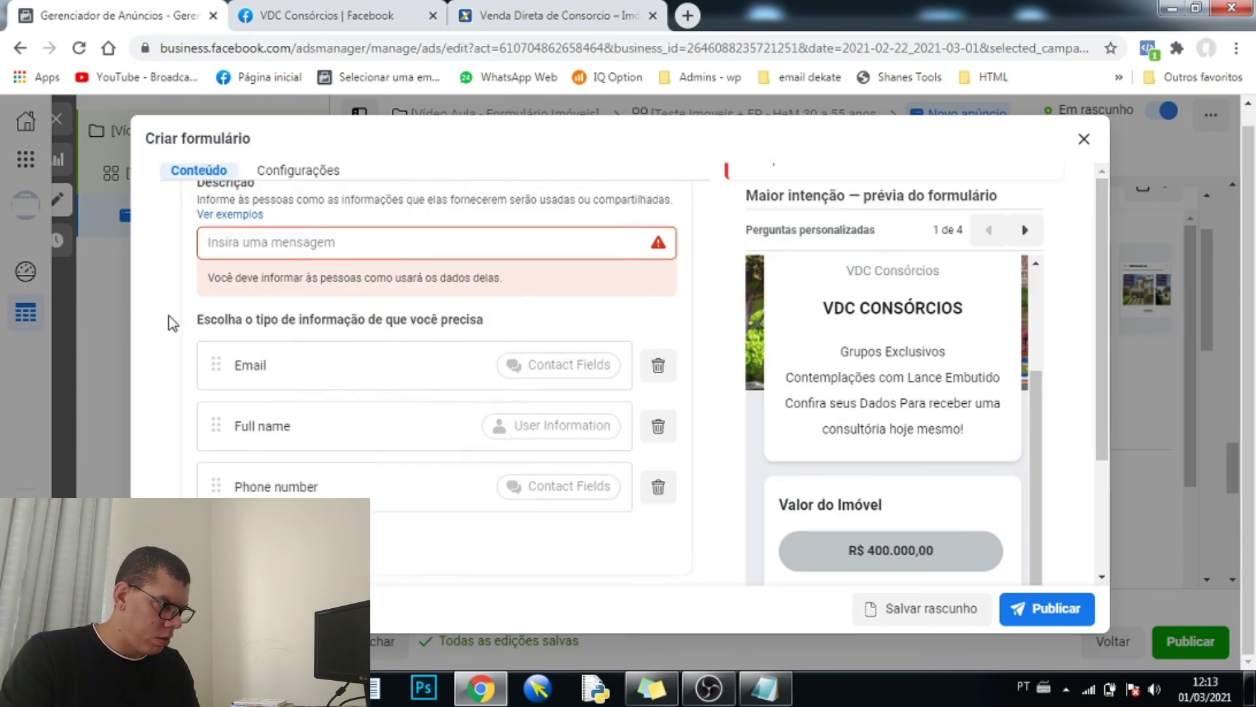
pyautogui.click(333, 319)
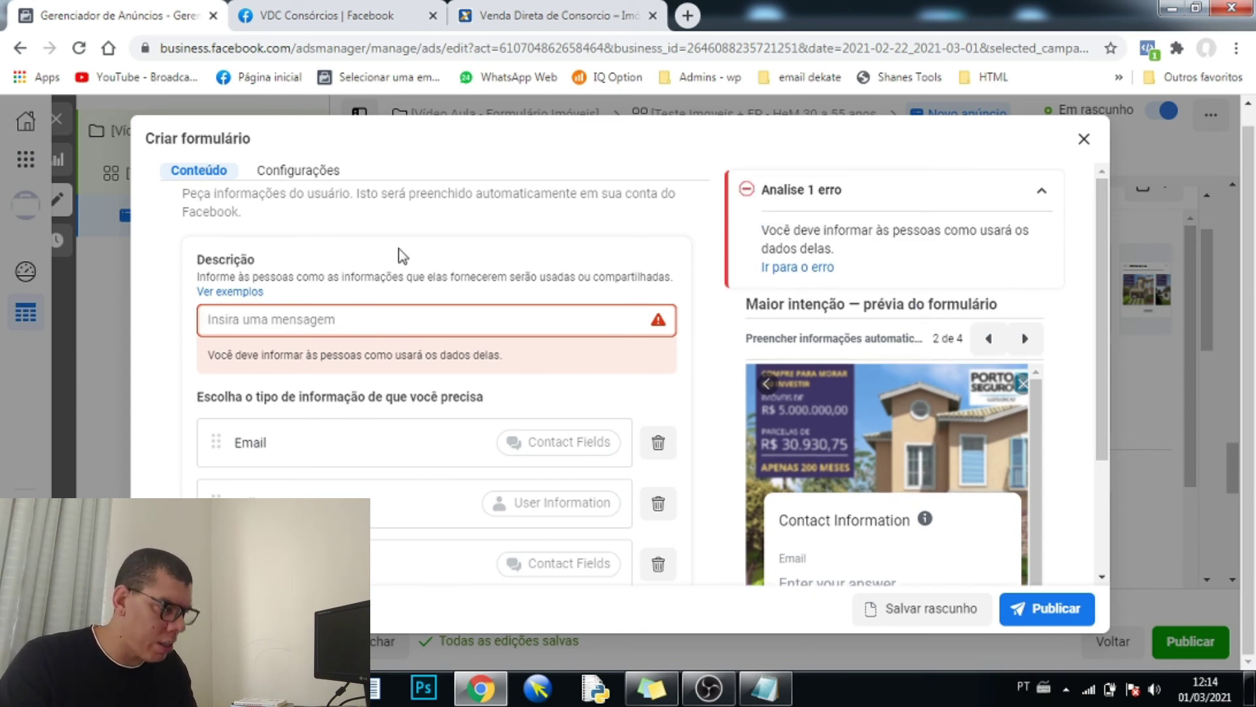
pyautogui.scroll(-1, 884, 563)
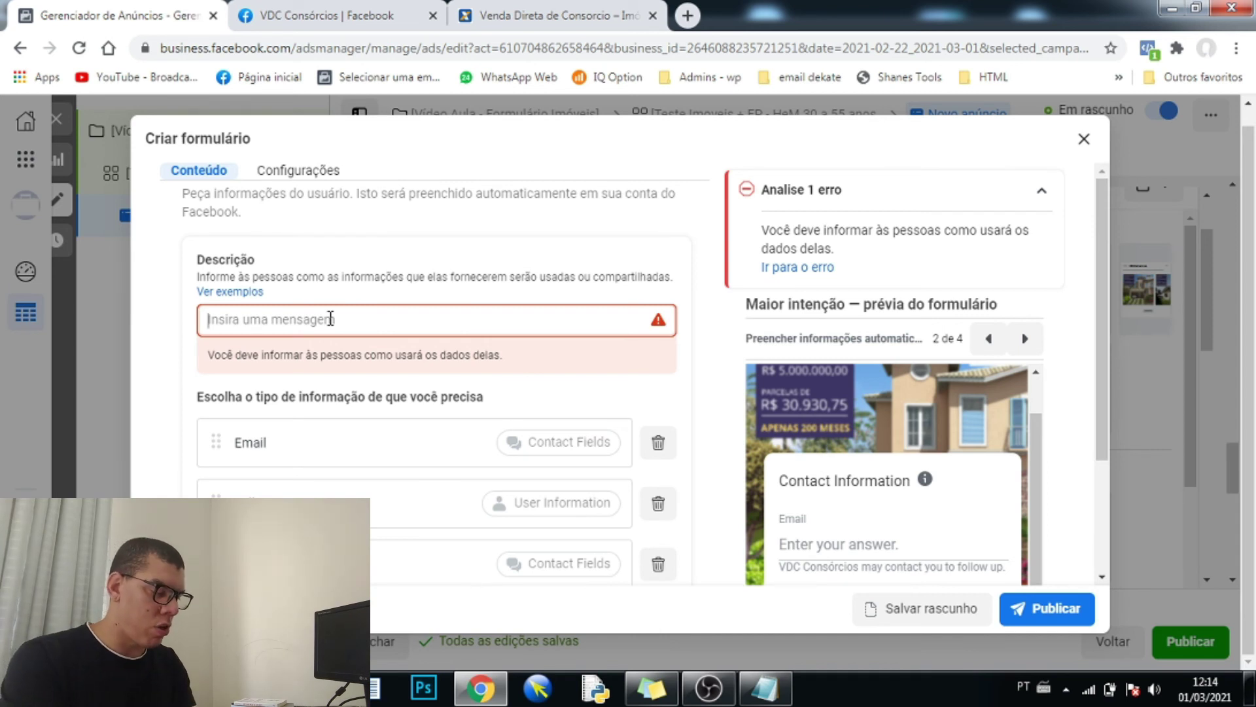
pyautogui.write('C')
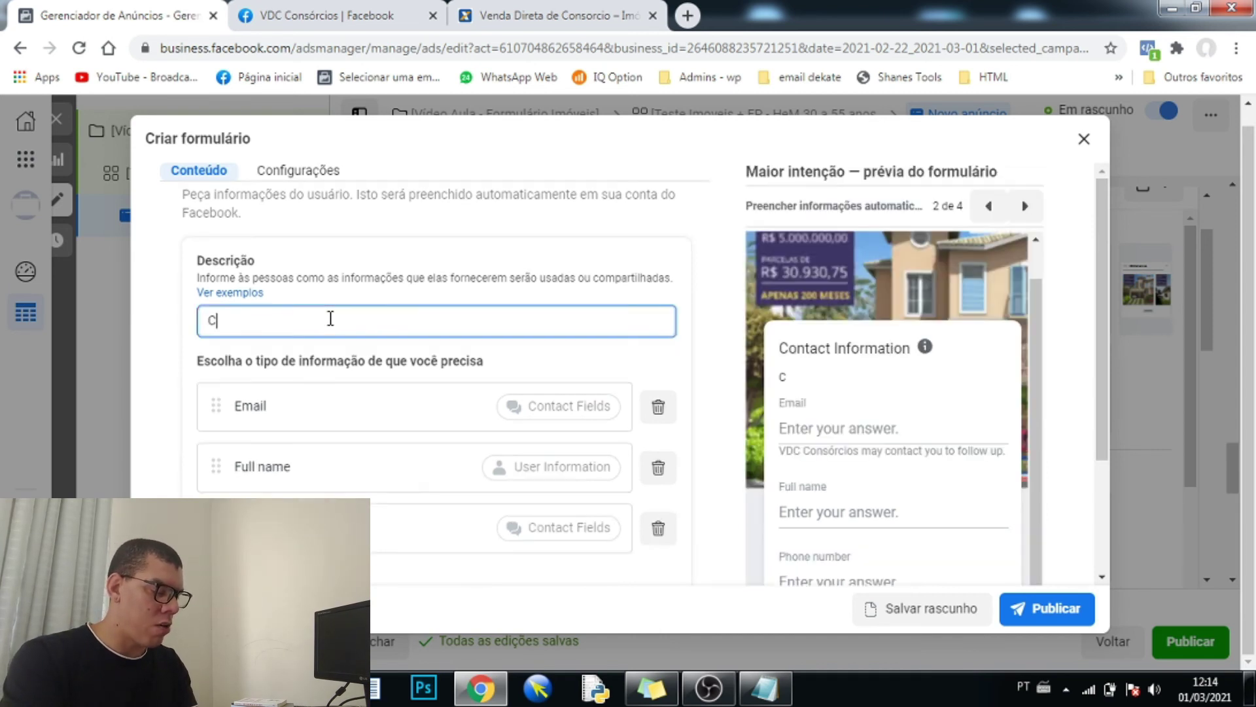
pyautogui.write('onfira seu ')
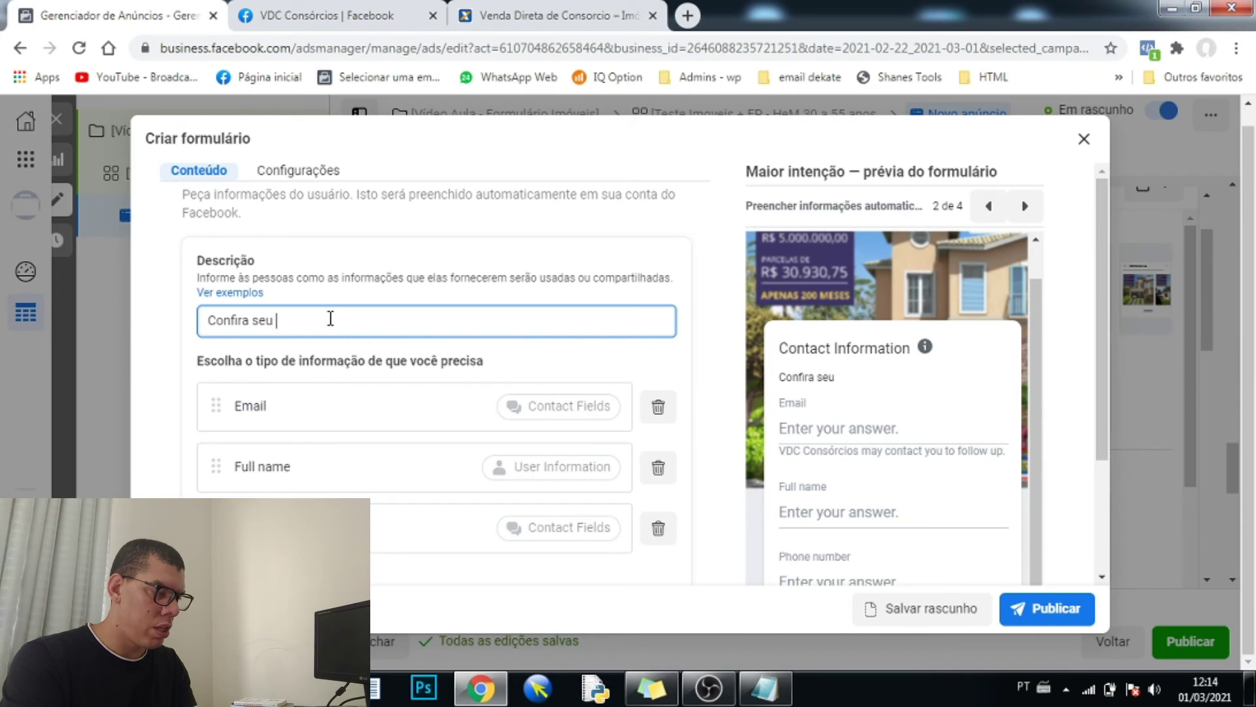
pyautogui.write('DDD')
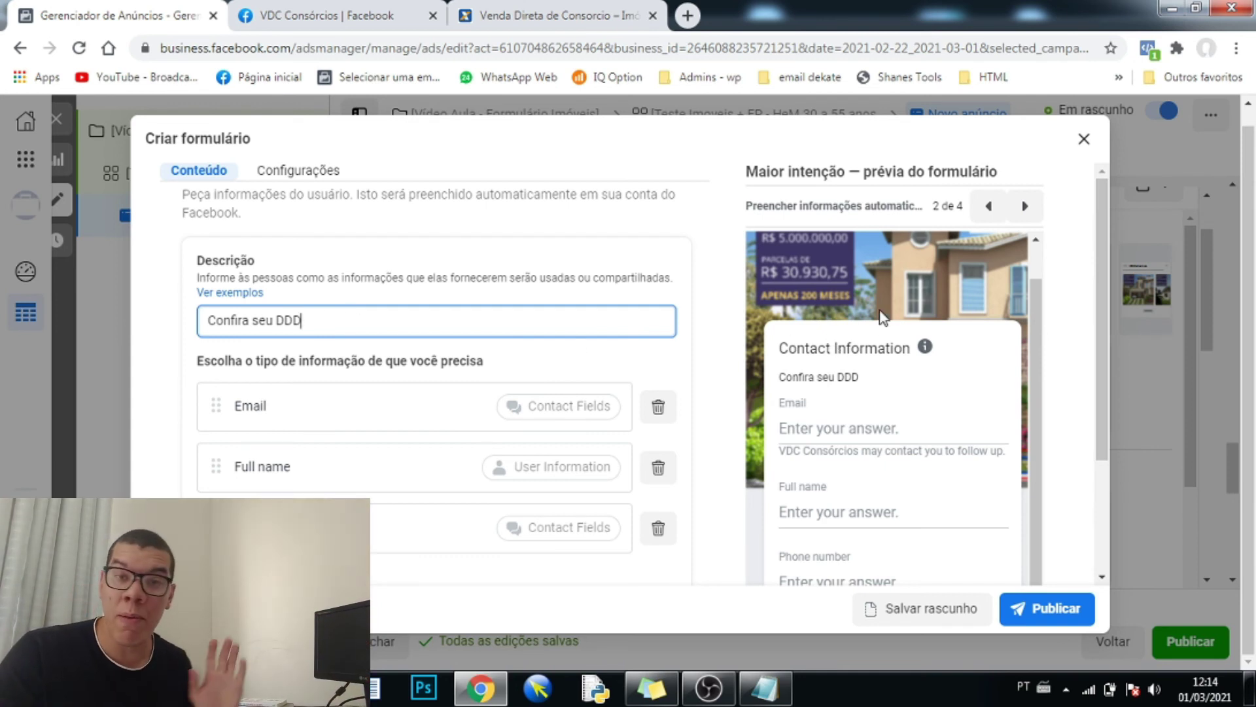
pyautogui.click(1040, 611)
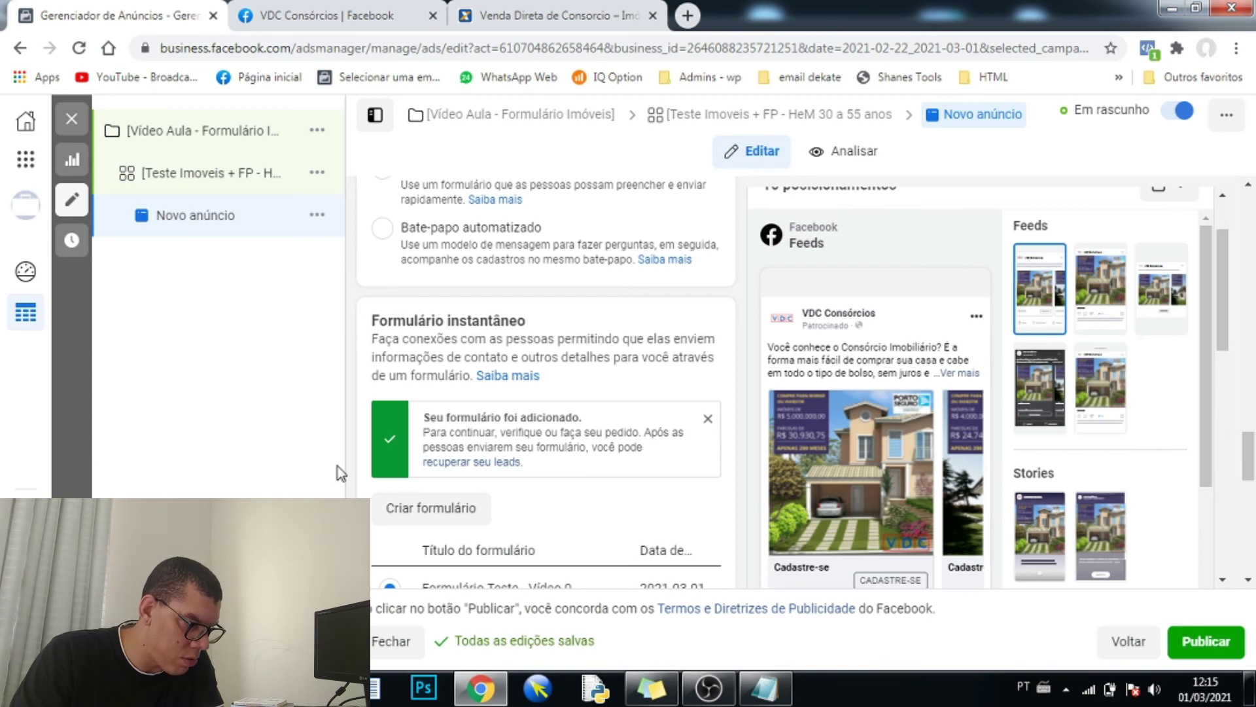
# - Scroll the Cadastre-se carousel preview to check the newly added instant form
pyautogui.moveTo(1225, 317)
pyautogui.mouseDown()
pyautogui.moveTo(1230, 458)
pyautogui.moveTo(1231, 345)
pyautogui.moveTo(1214, 300)
pyautogui.mouseUp()
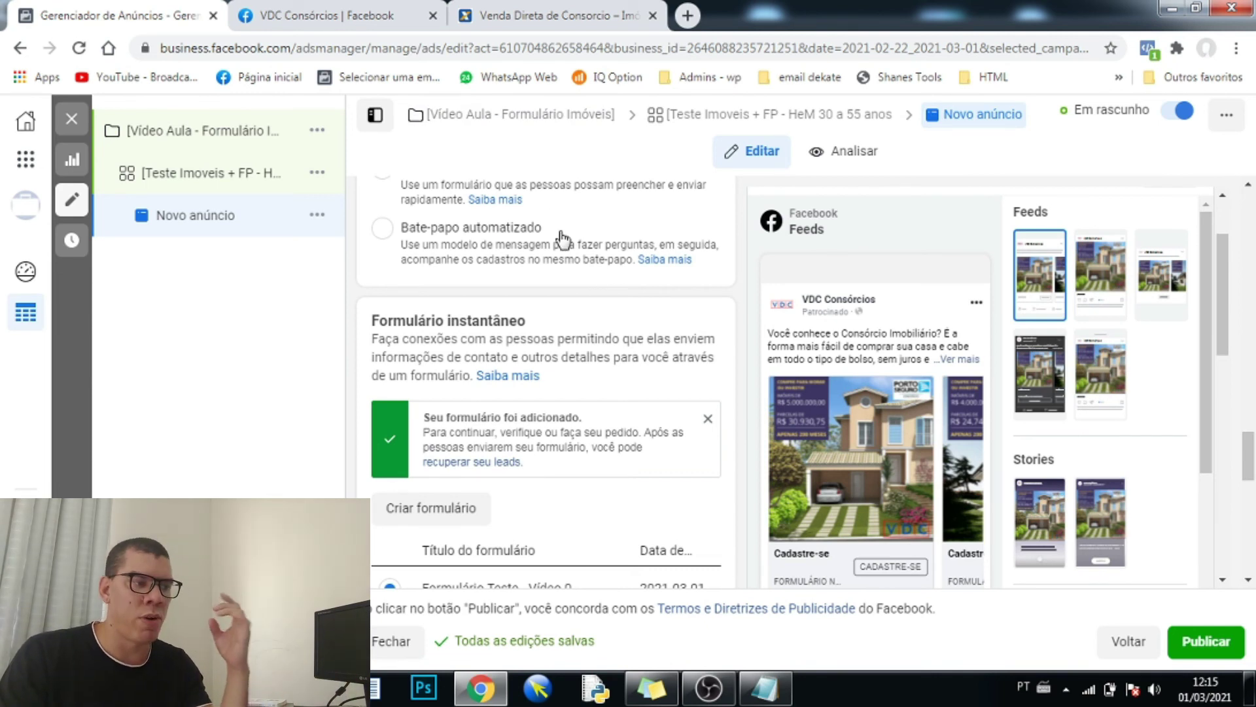
pyautogui.scroll(-1, 932, 311)
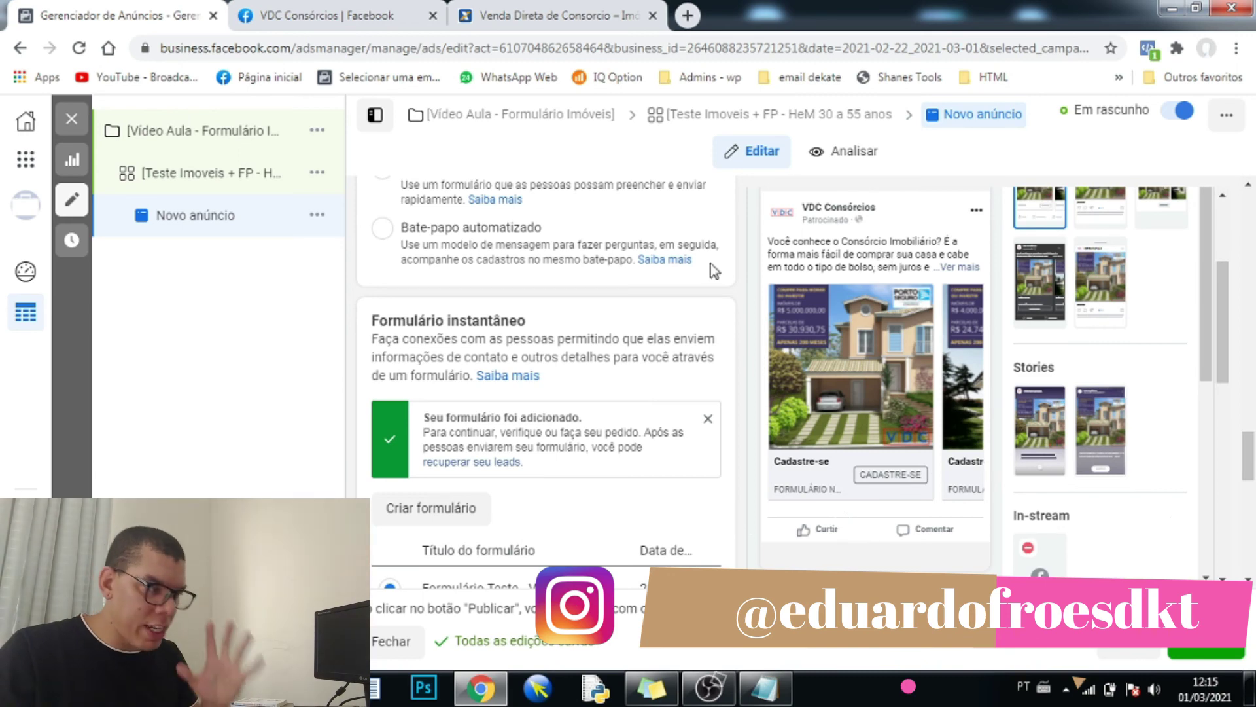
# - Scroll through the ad editor to review the saved ad and its Valor do Imóvel form preview
pyautogui.scroll(-5, 589, 395)
pyautogui.scroll(8, 587, 399)
pyautogui.scroll(5, 589, 402)
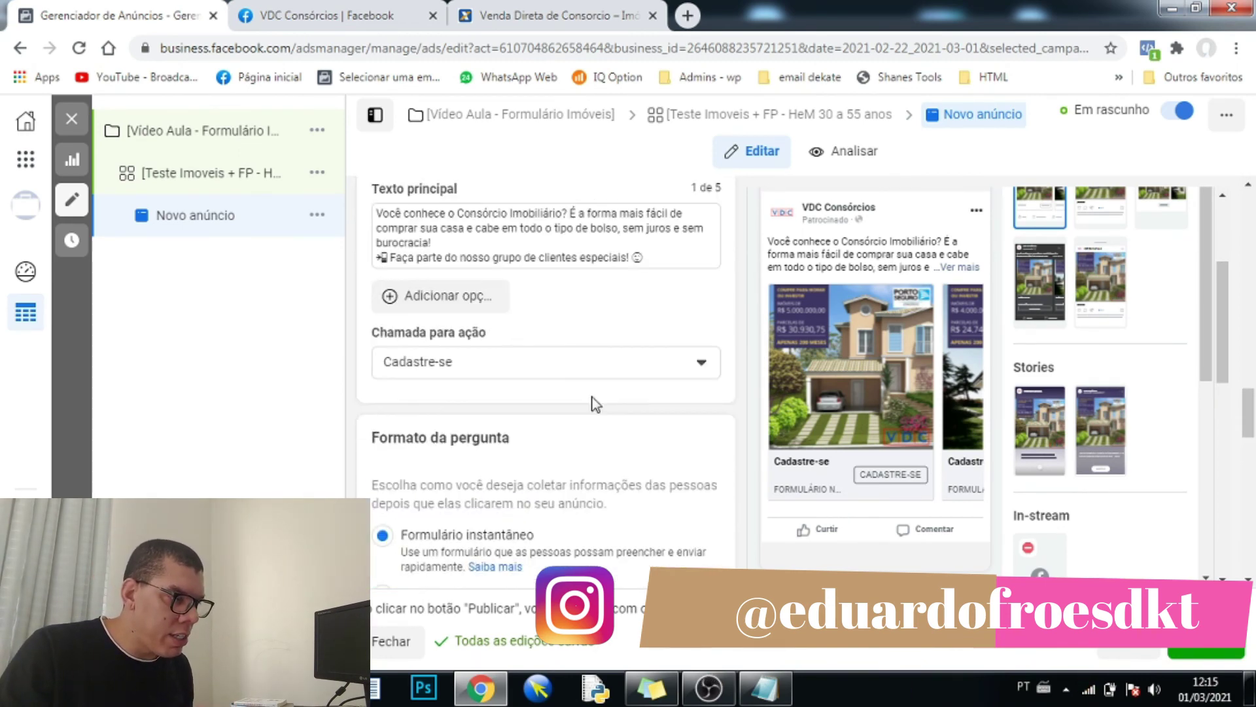
pyautogui.scroll(7, 593, 396)
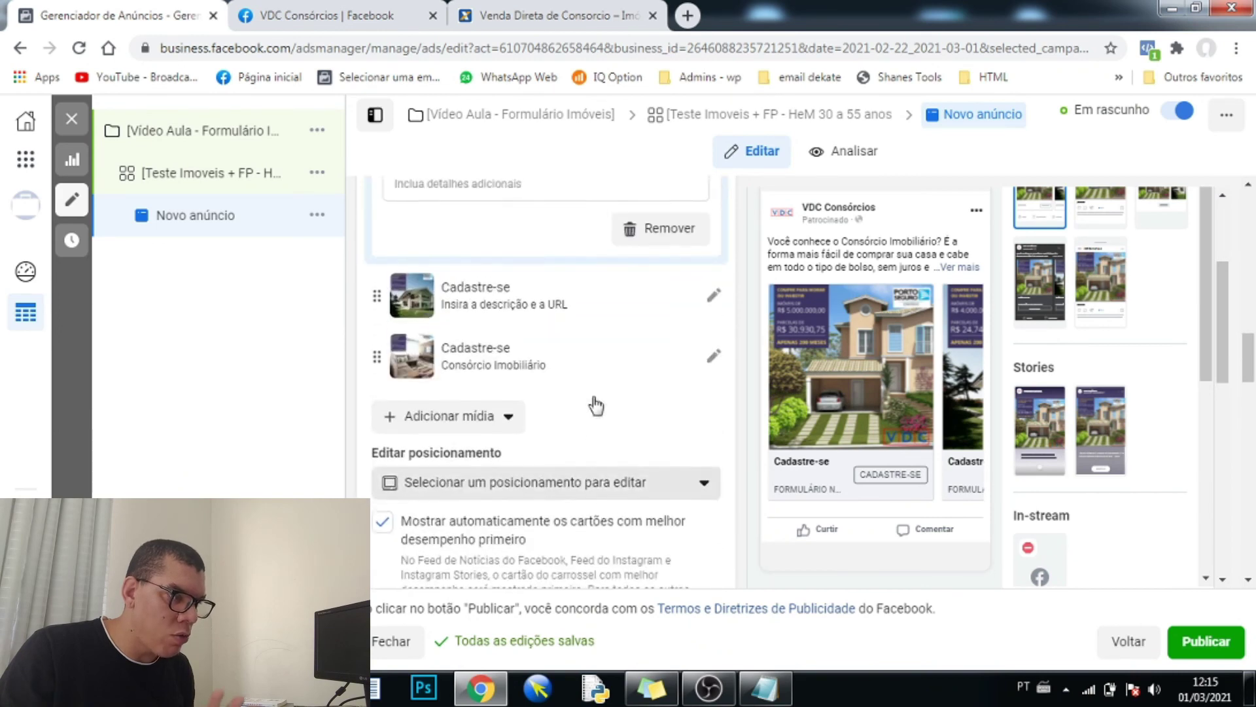
pyautogui.scroll(1, 511, 373)
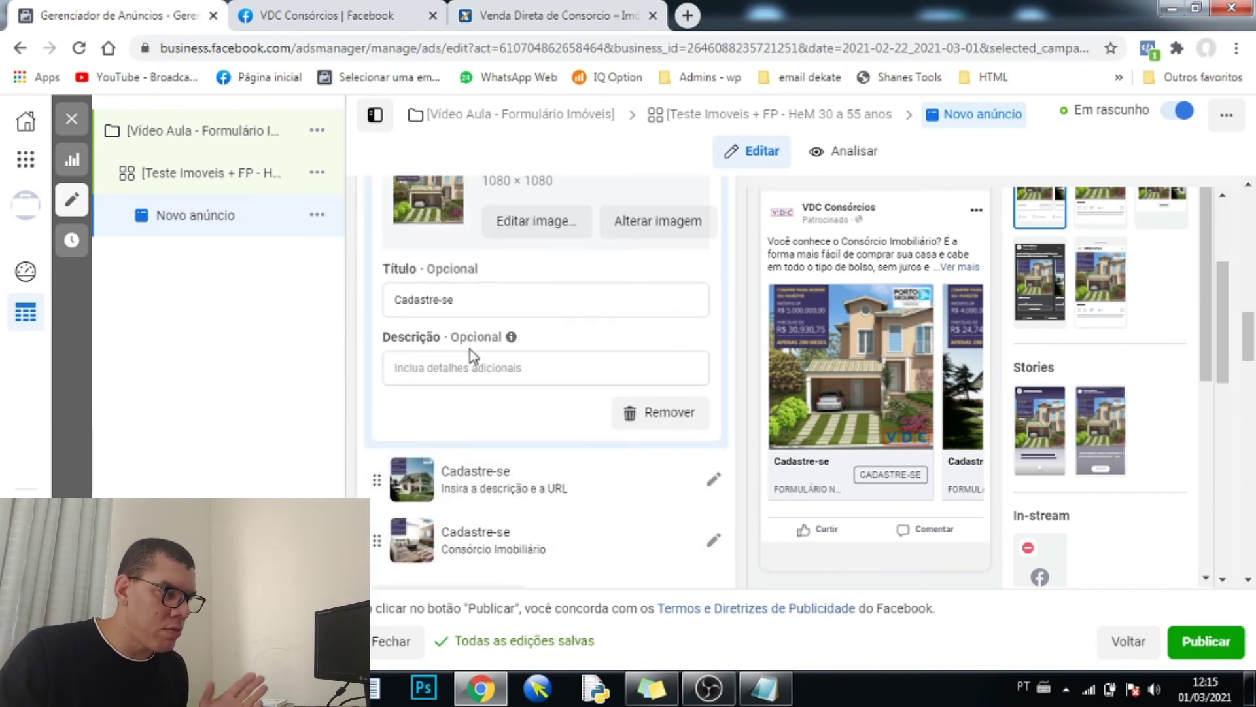
pyautogui.scroll(-10, 1047, 345)
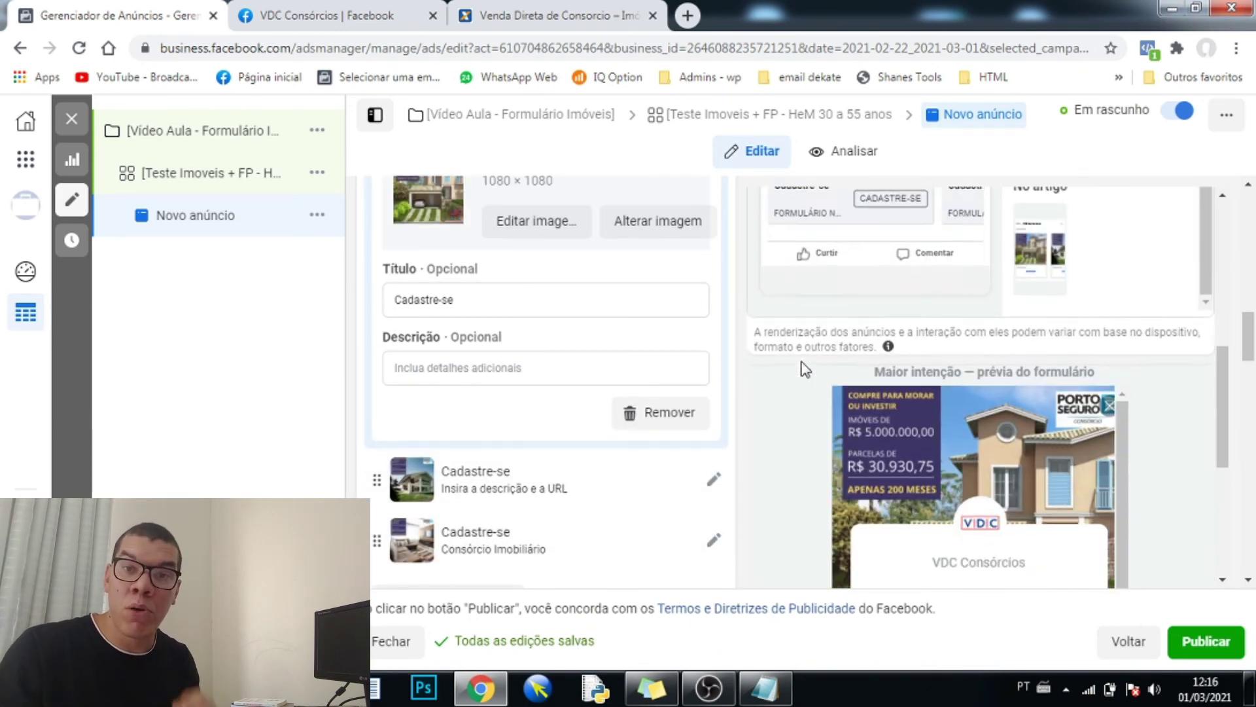
pyautogui.scroll(-1, 805, 369)
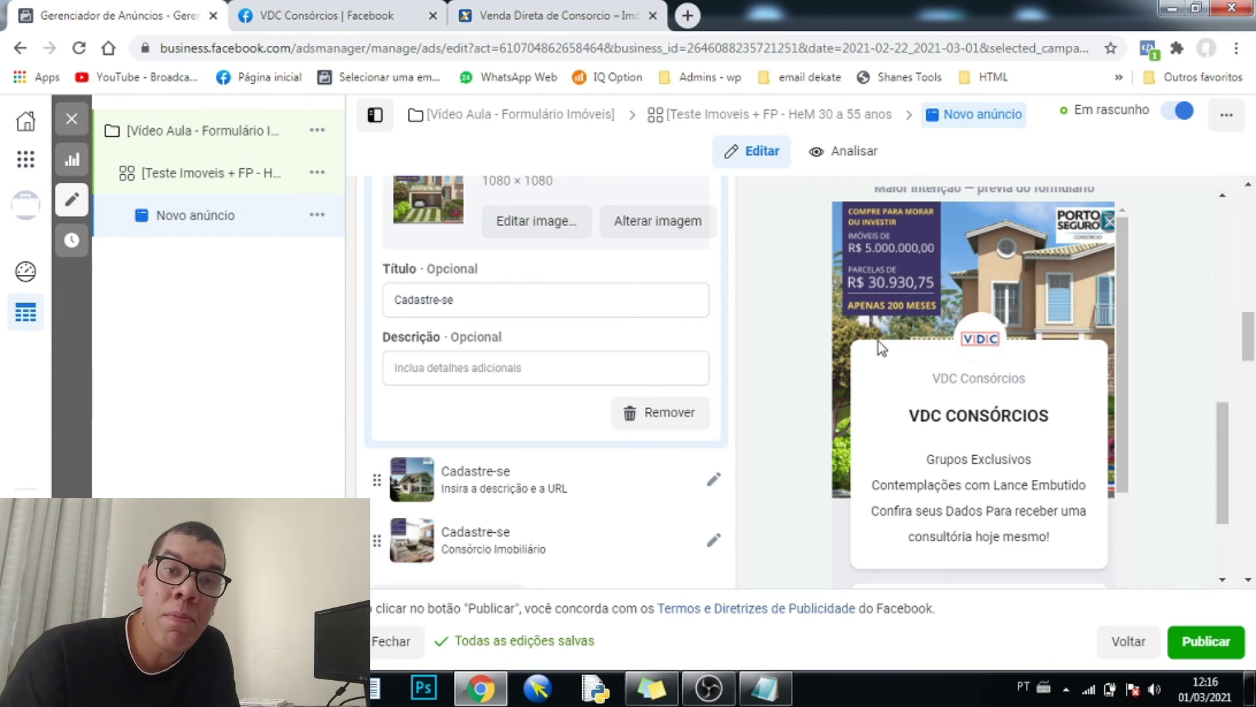
pyautogui.scroll(-15, 934, 289)
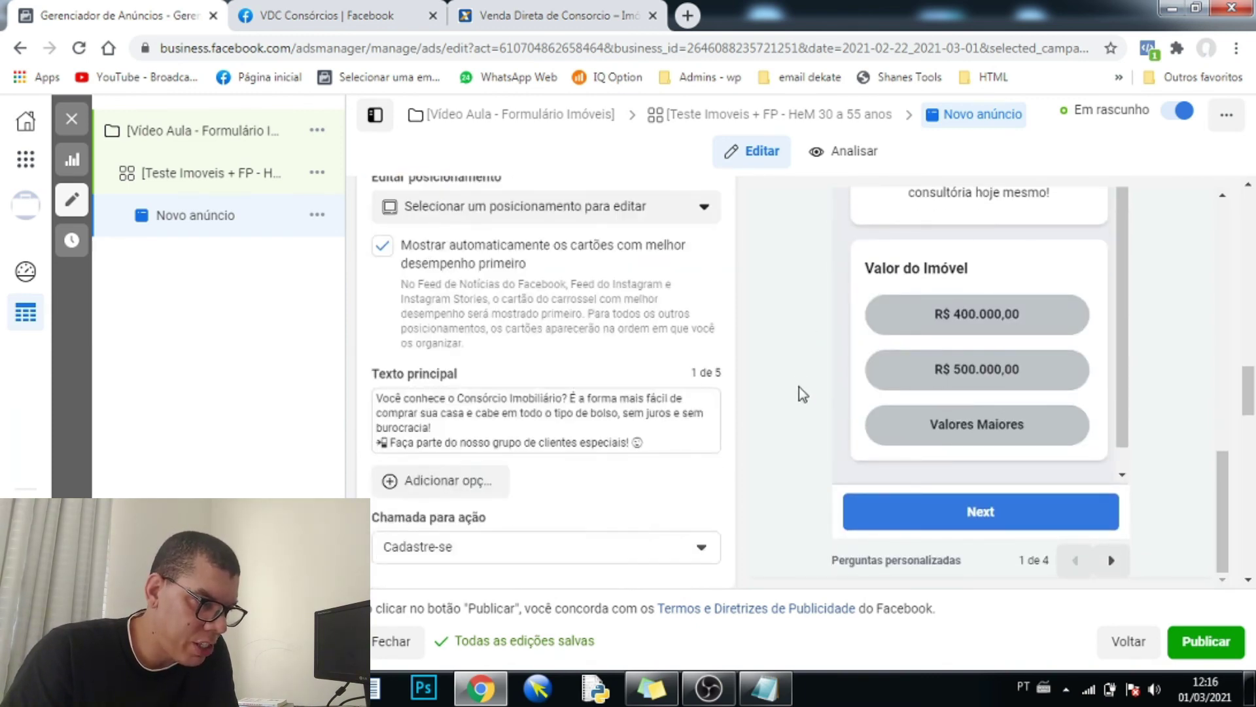
pyautogui.scroll(-5, 780, 434)
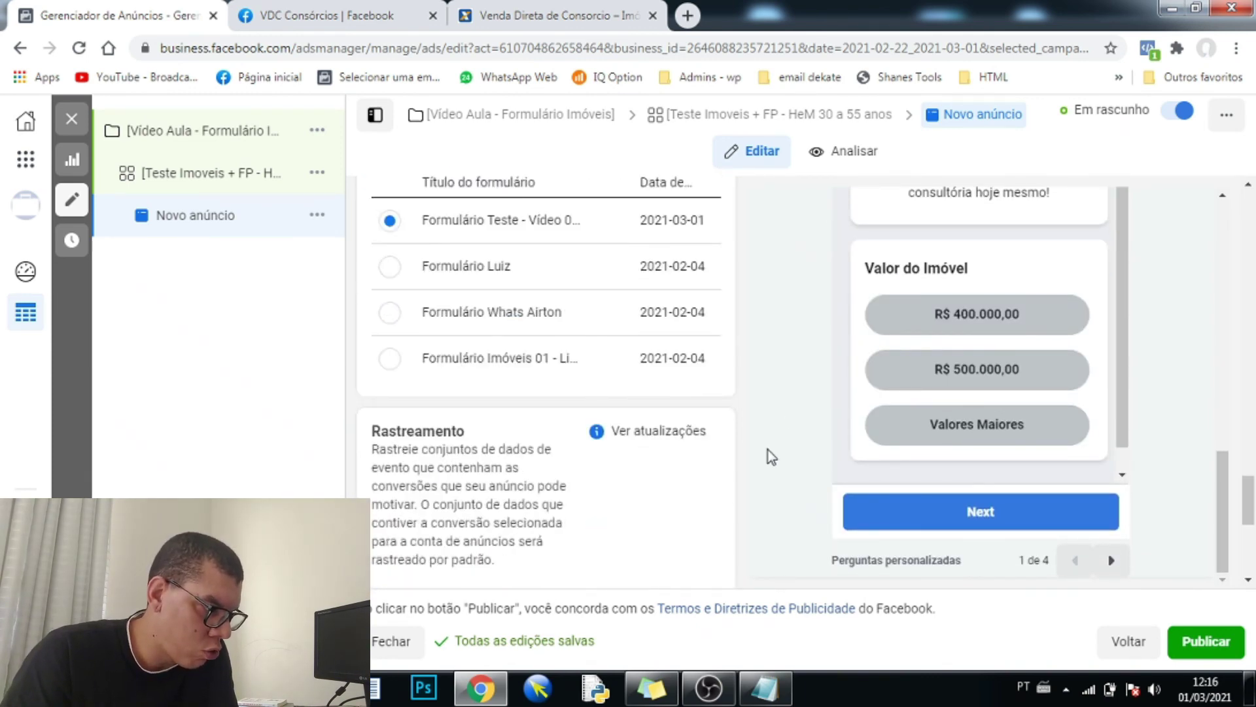
pyautogui.scroll(-5, 767, 455)
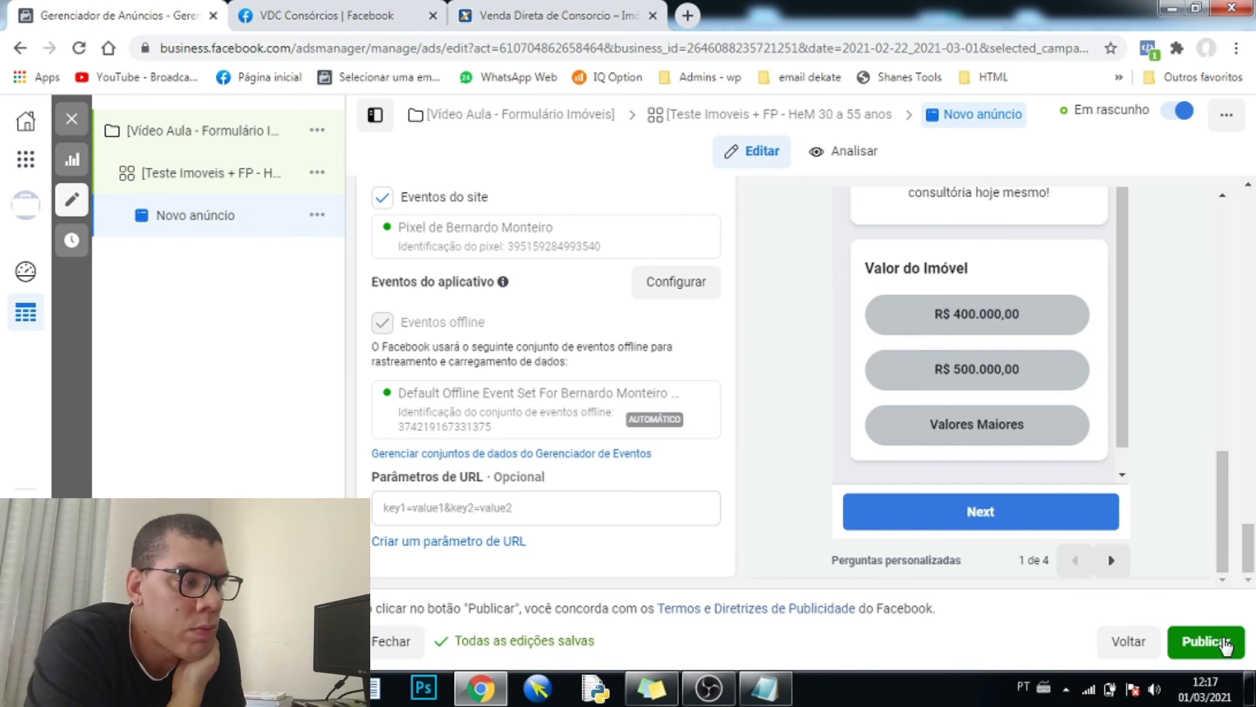
# - Publish the ad and scroll the Facebook feed to the sponsored VDC Consórcios ad
pyautogui.click(1218, 645)
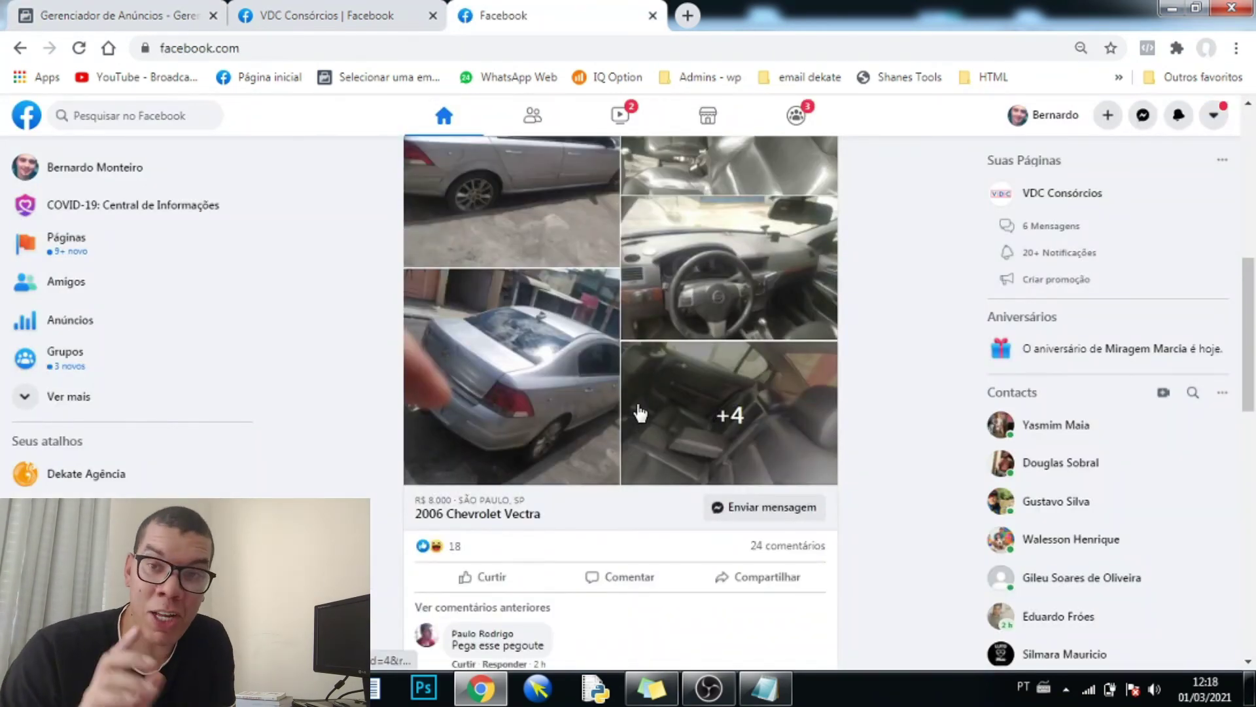
pyautogui.scroll(7, 612, 409)
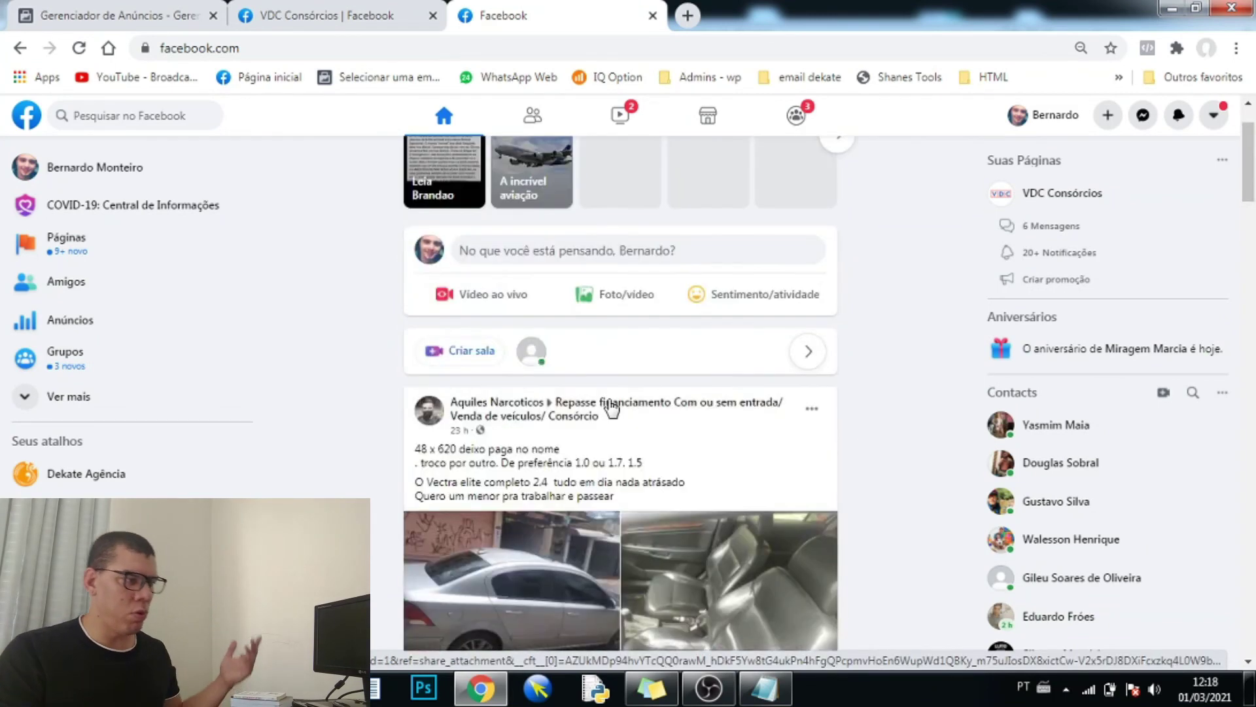
pyautogui.scroll(-11, 611, 409)
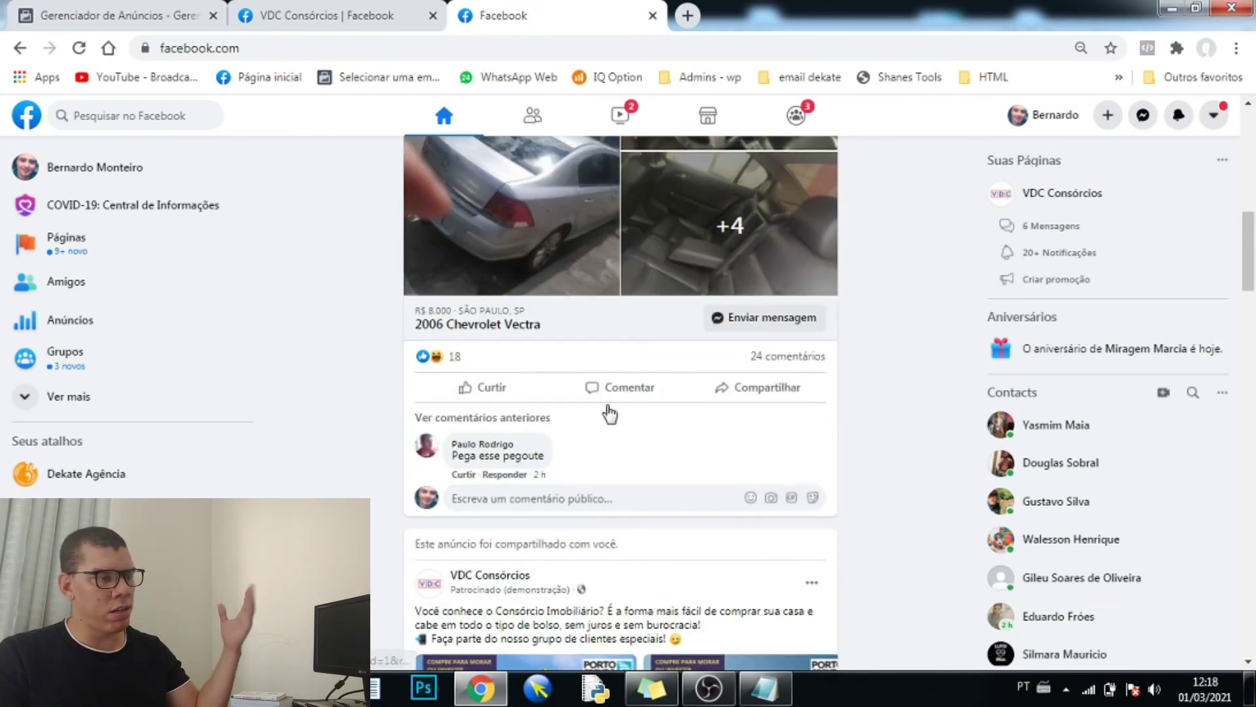
pyautogui.scroll(-7, 610, 414)
pyautogui.scroll(2, 611, 351)
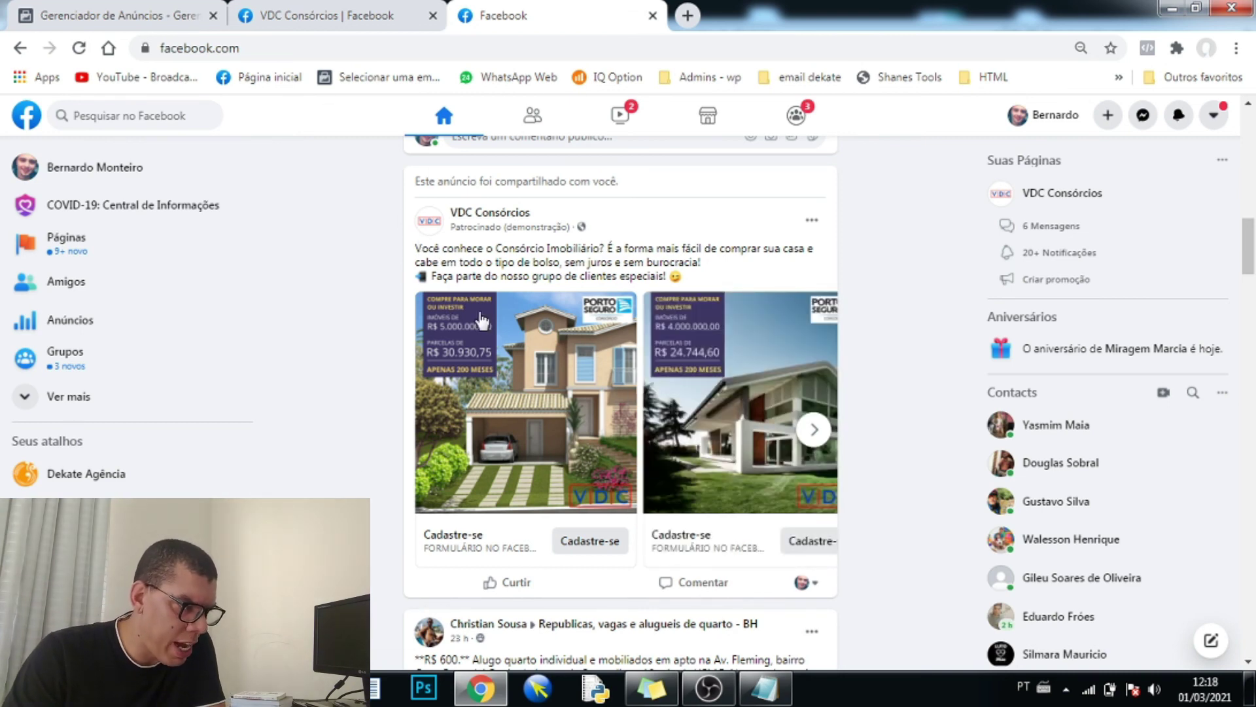
# - Advance the carousel to the living-room card and open its Cadastre-se form
pyautogui.click(816, 437)
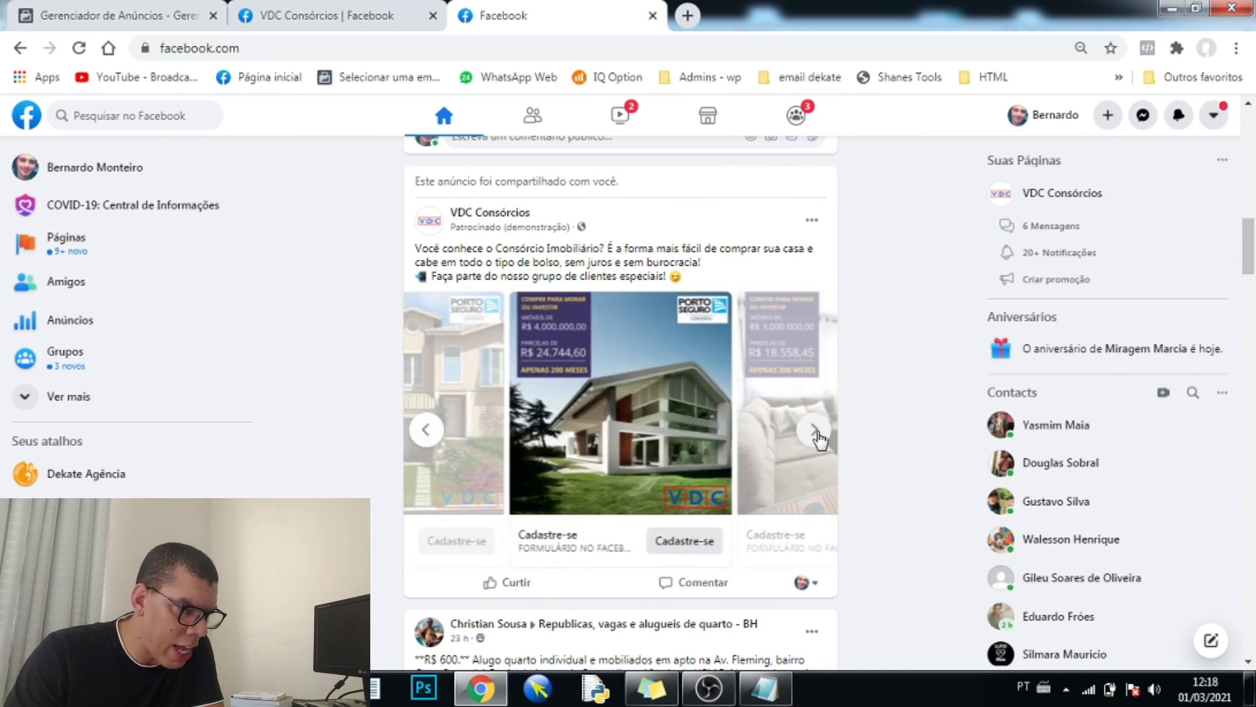
pyautogui.click(822, 435)
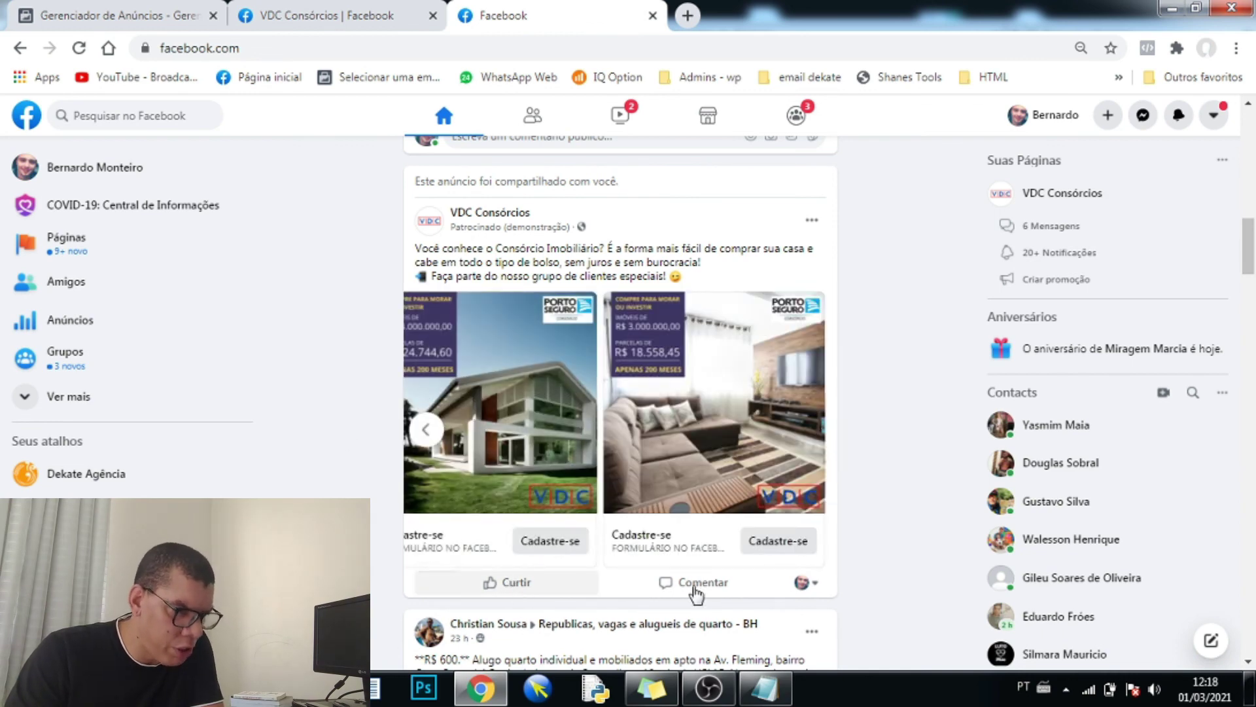
pyautogui.click(778, 541)
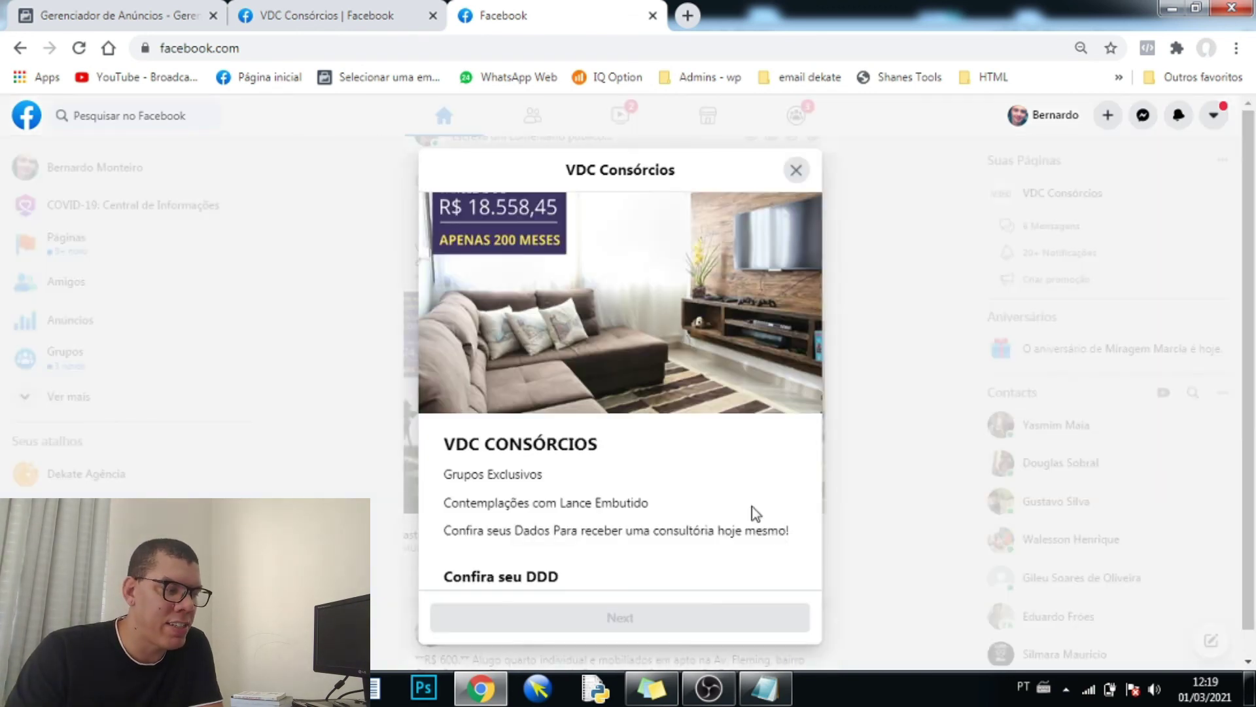
# - In the lead form, choose Valores Maiores as the property value and enter a phone number
pyautogui.scroll(-4, 629, 339)
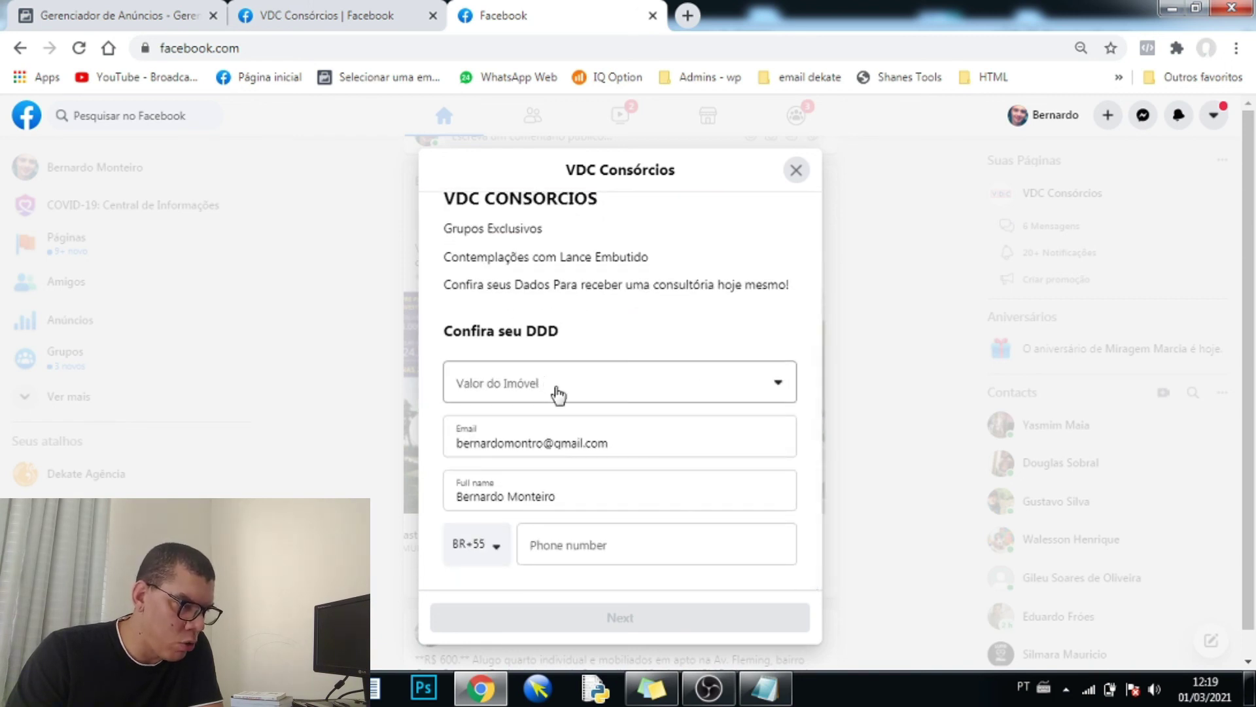
pyautogui.click(569, 391)
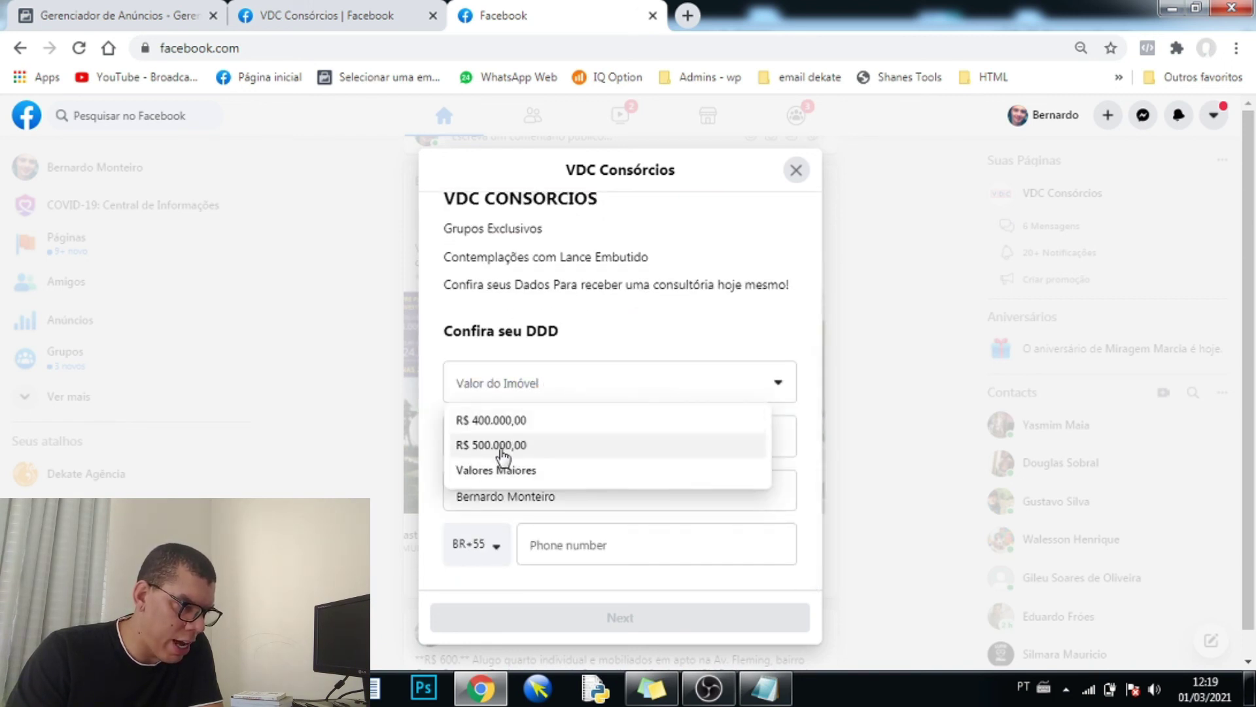
pyautogui.click(464, 468)
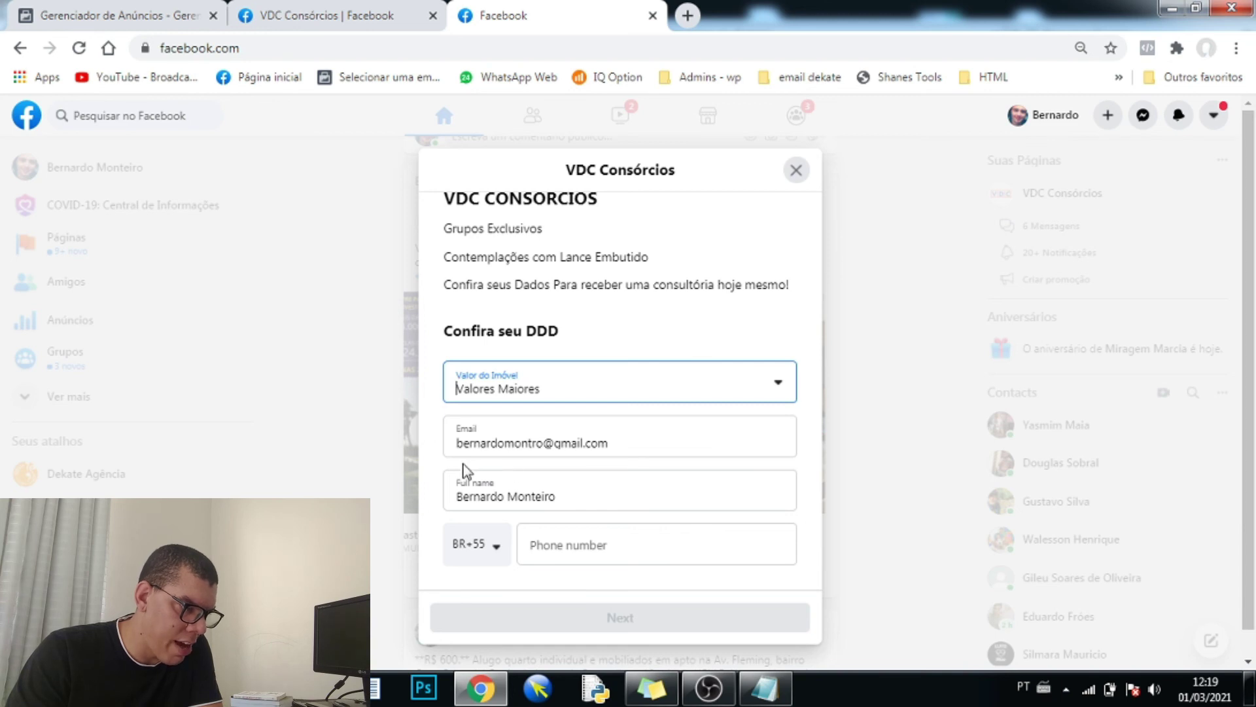
pyautogui.click(587, 551)
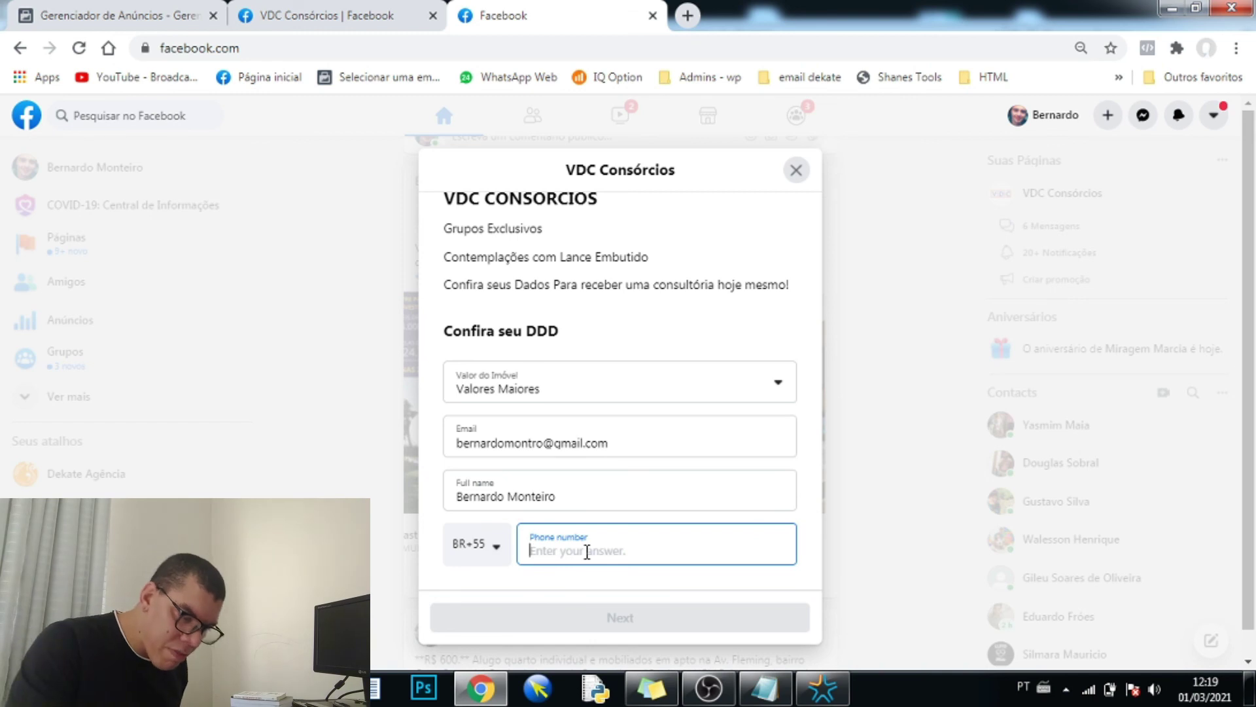
pyautogui.write('31999')
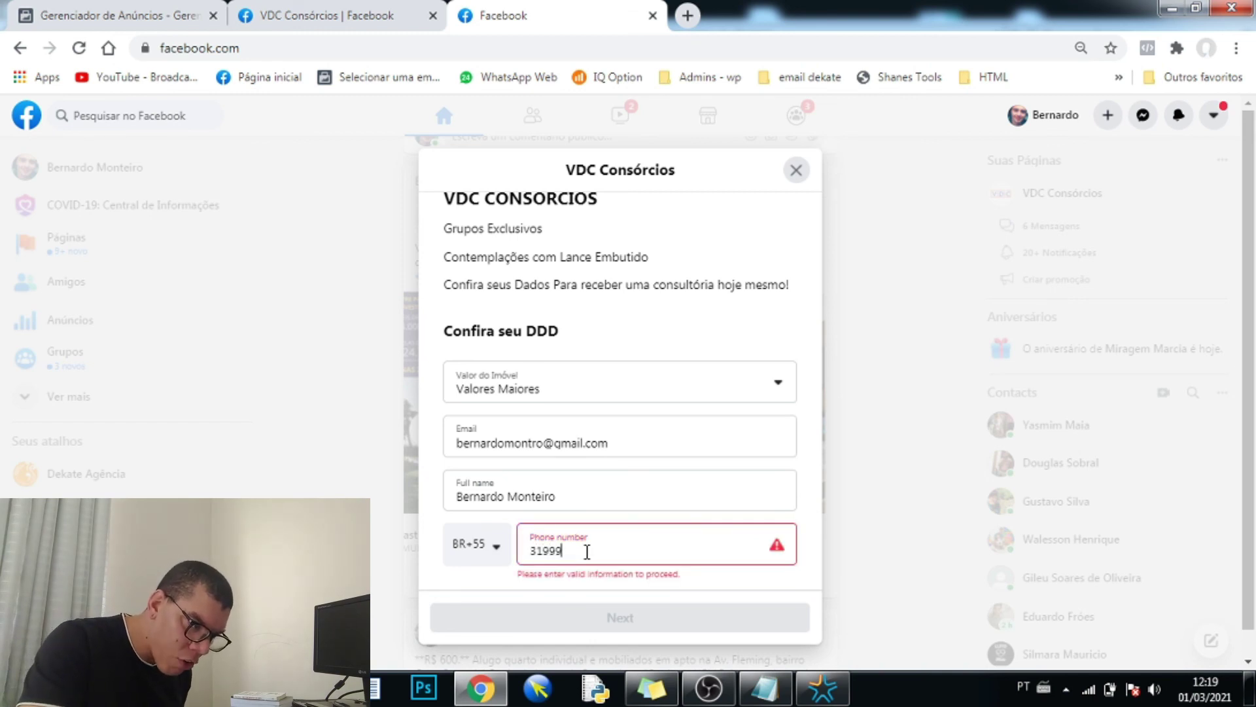
pyautogui.write('9999')
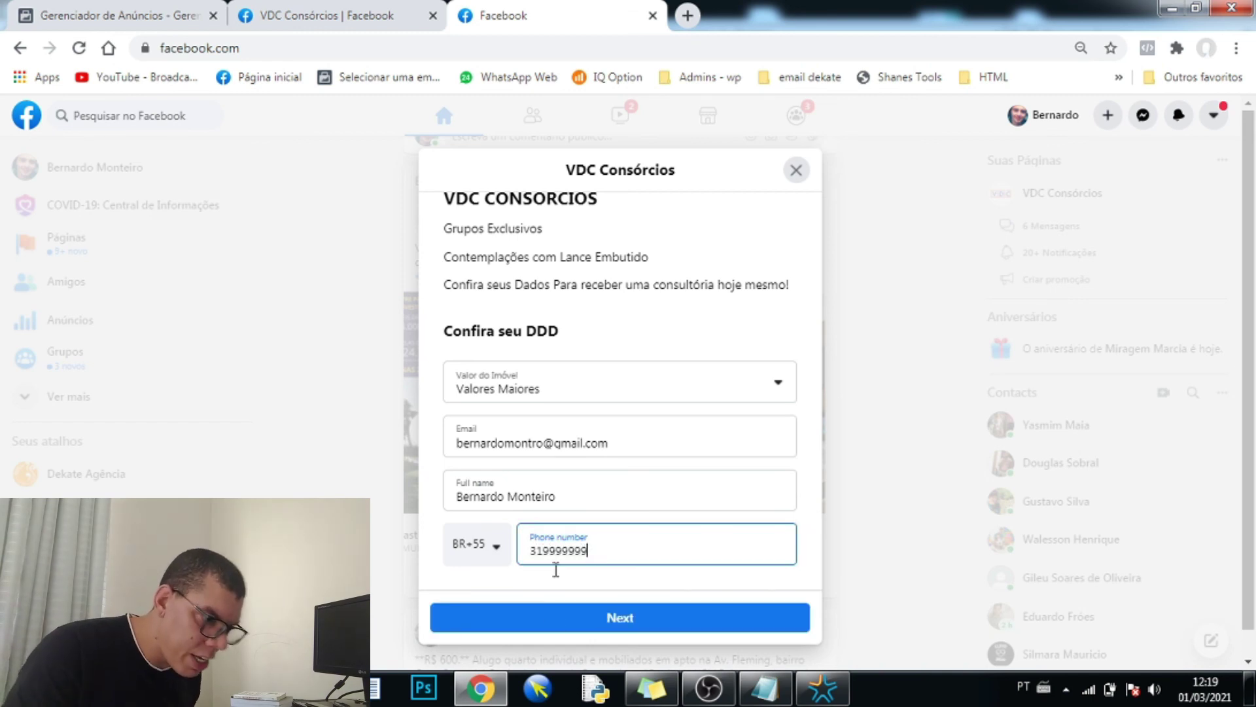
# - Submit the form, test the Ligar pra mim call-back, dismiss the call prompt and close the thank-you dialog
pyautogui.click(594, 625)
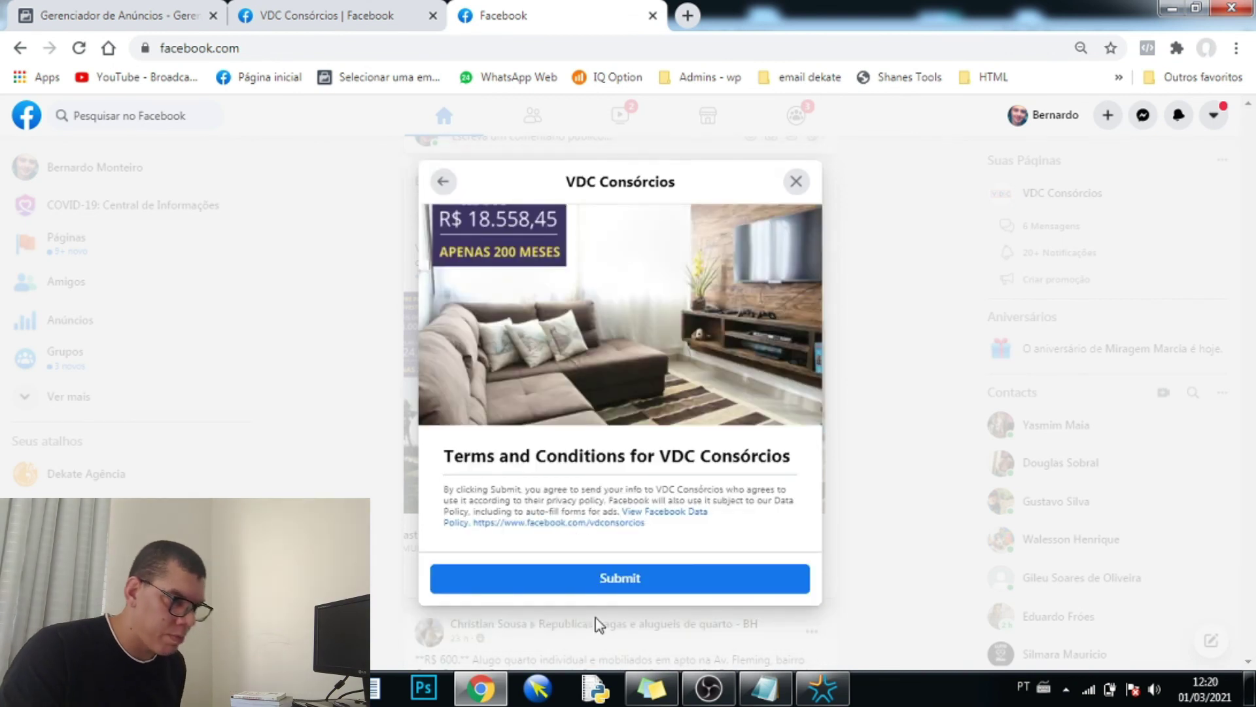
pyautogui.click(633, 581)
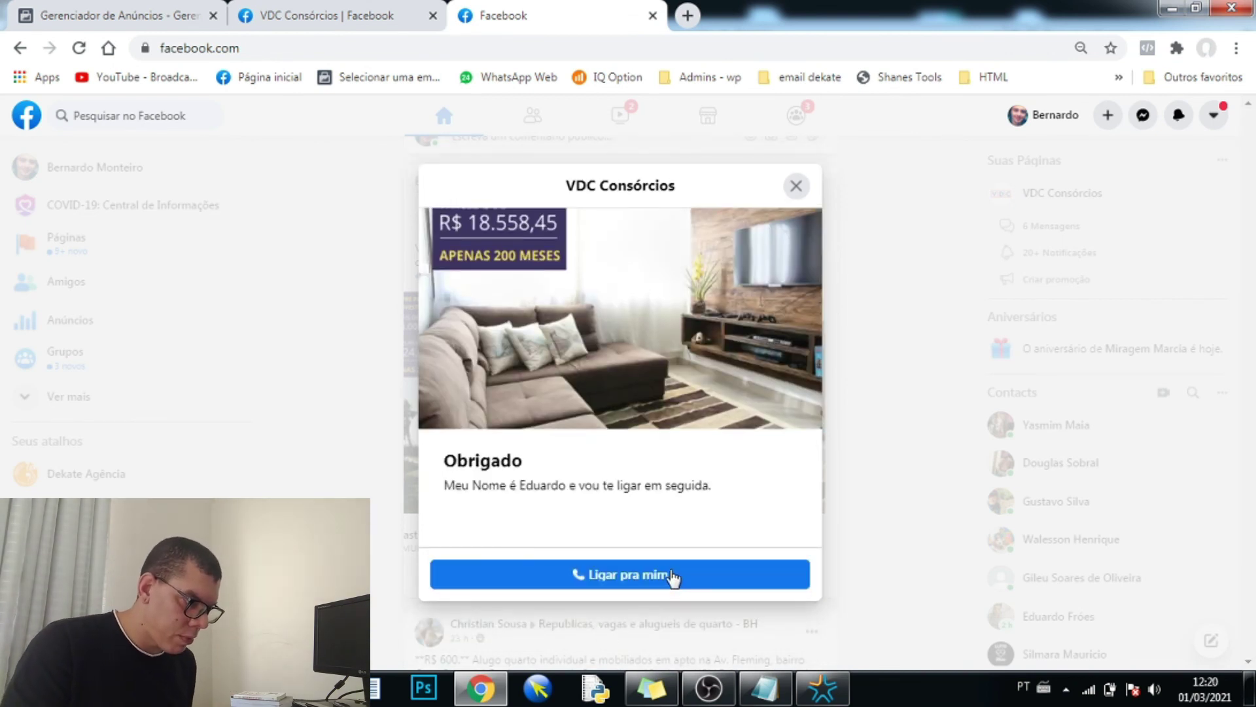
pyautogui.click(627, 581)
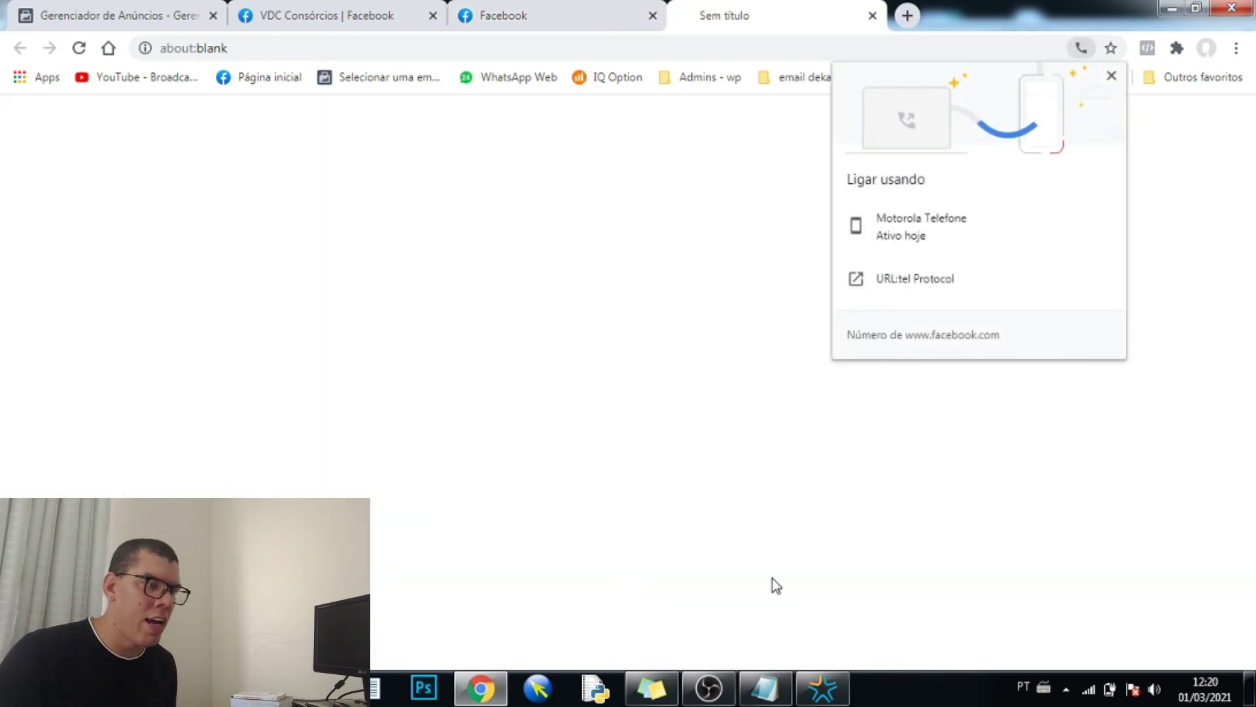
pyautogui.click(871, 16)
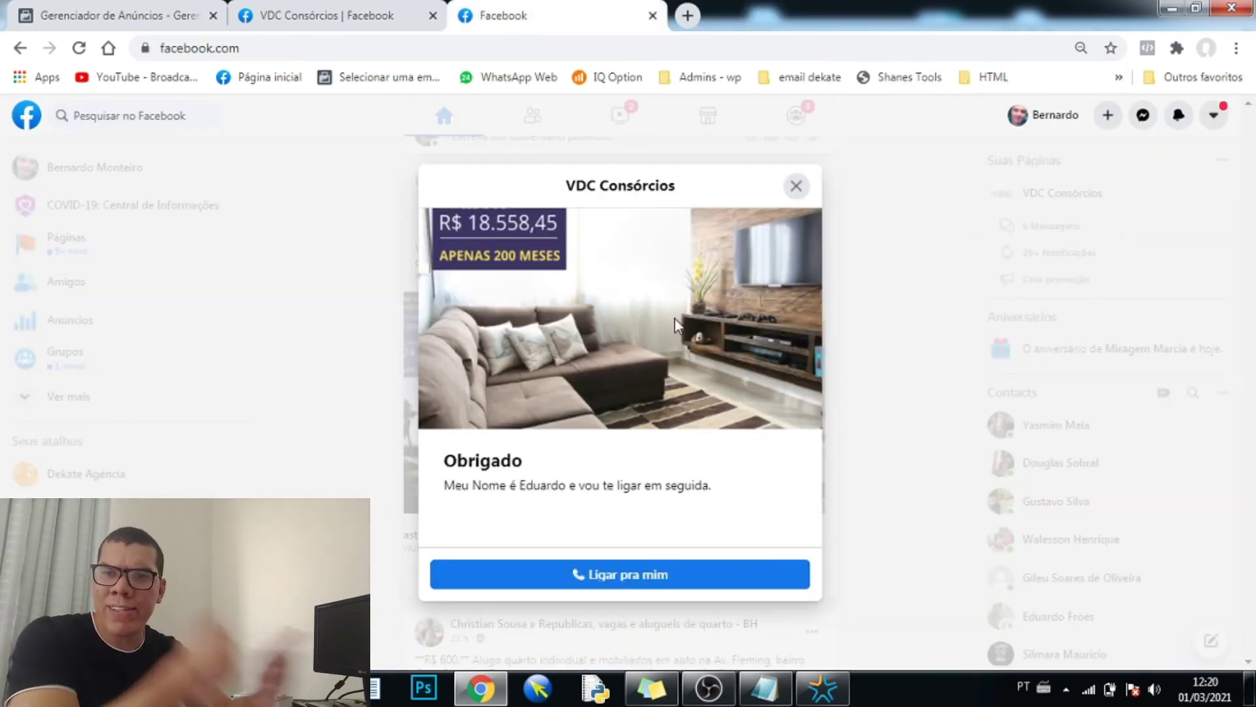
pyautogui.click(795, 187)
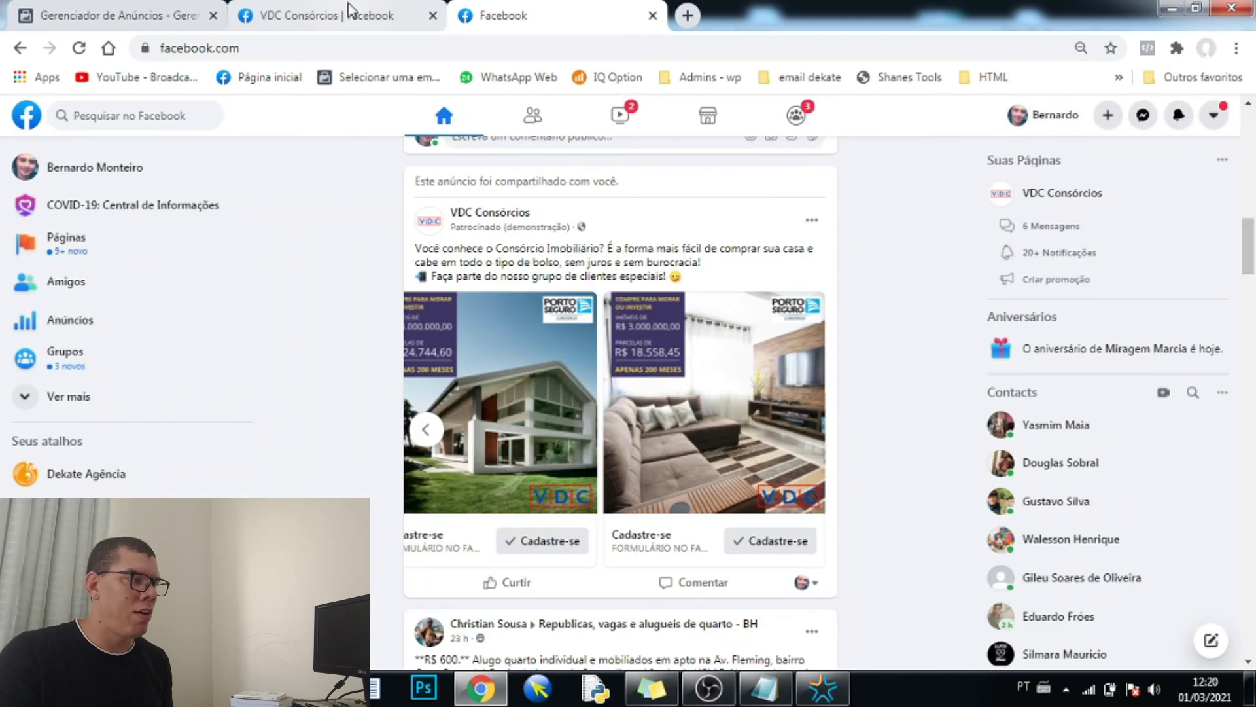
# - Close the VDC Consórcios and Facebook feed tabs, then the 'Compartilhe este anúncio' window
pyautogui.click(350, 13)
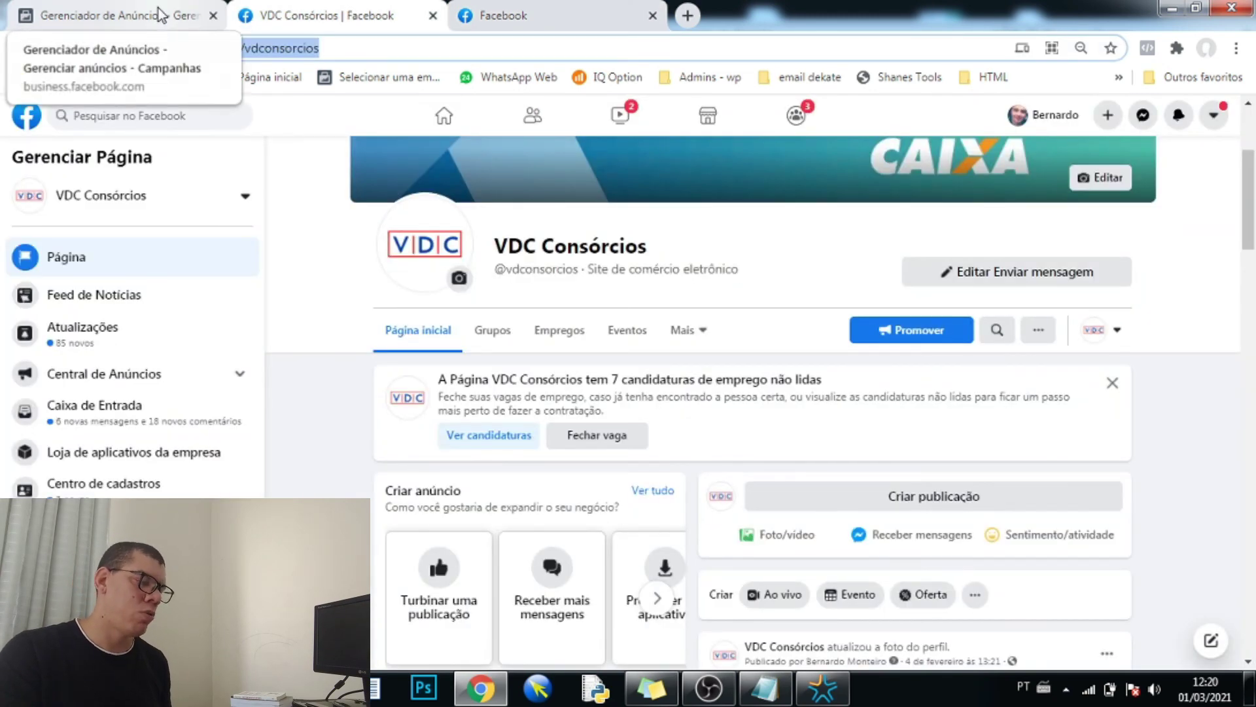
pyautogui.click(157, 15)
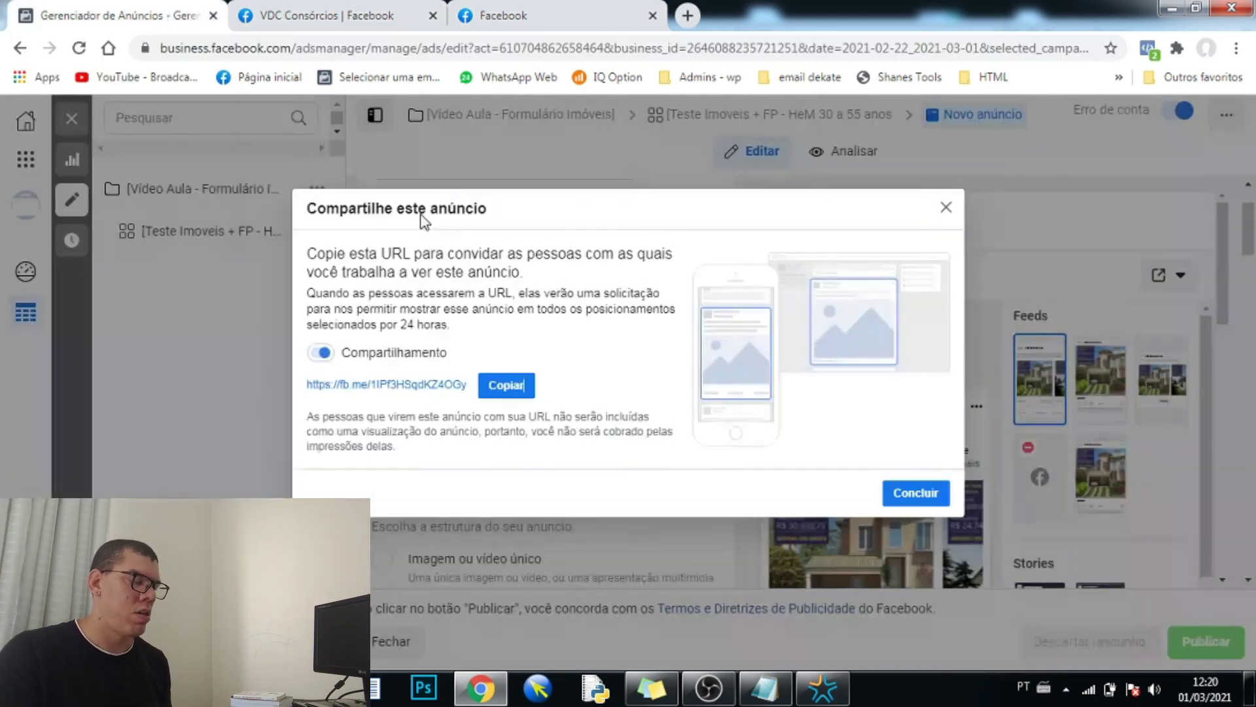
pyautogui.click(432, 16)
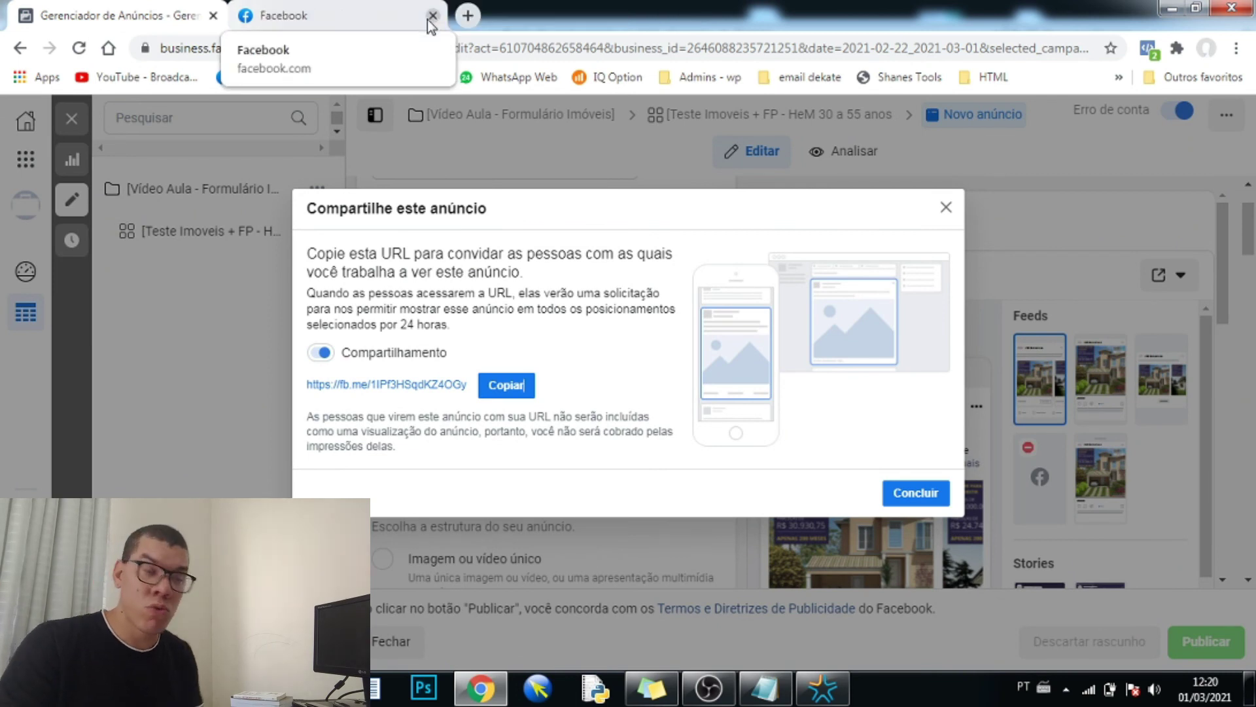
pyautogui.click(432, 15)
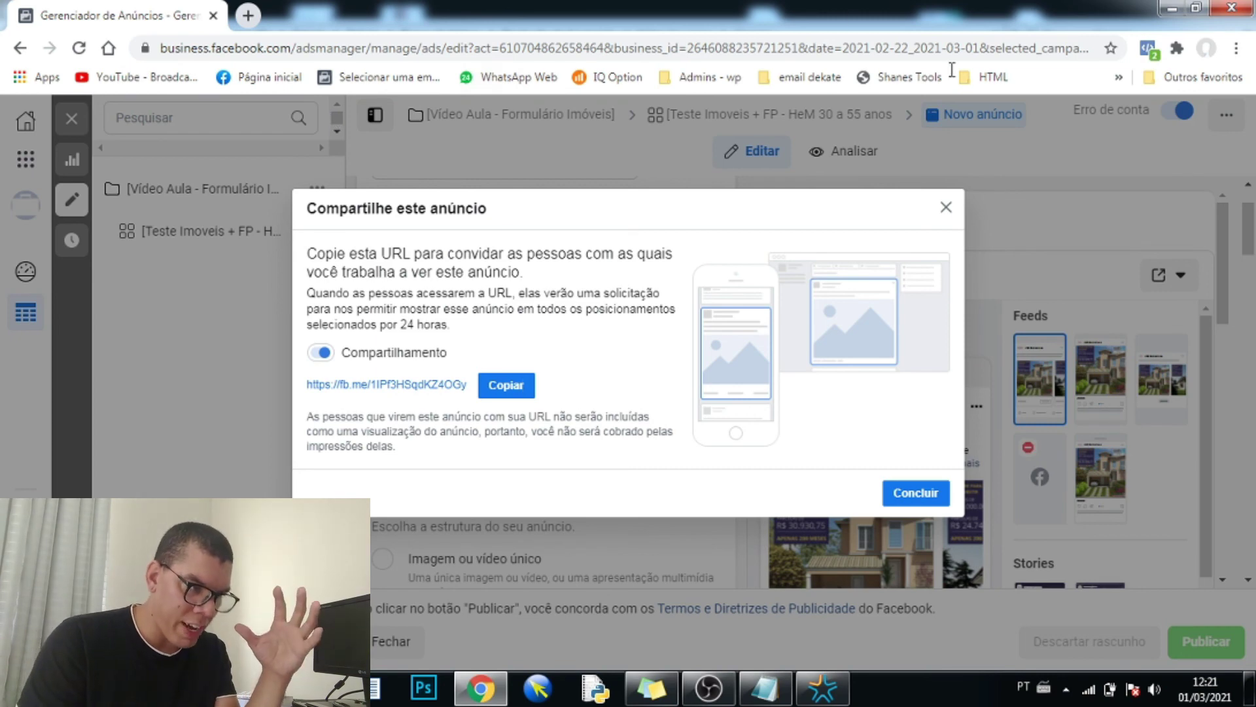
pyautogui.click(946, 208)
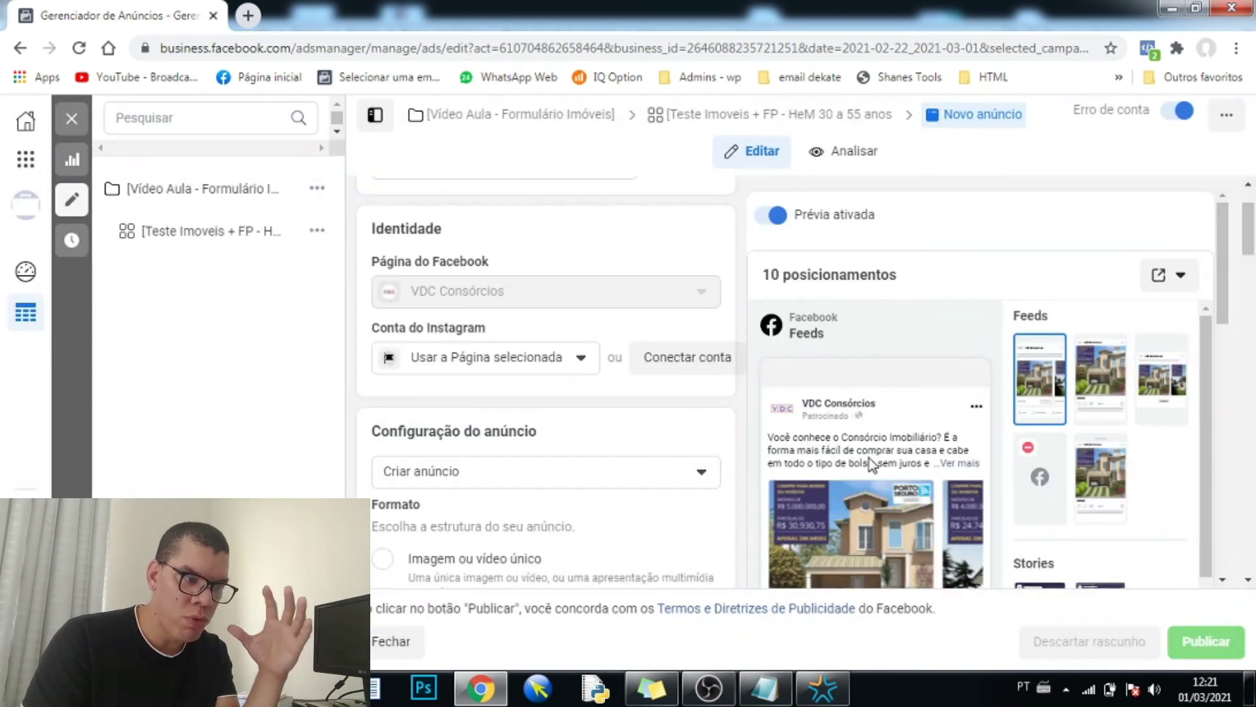
pyautogui.moveTo(877, 460)
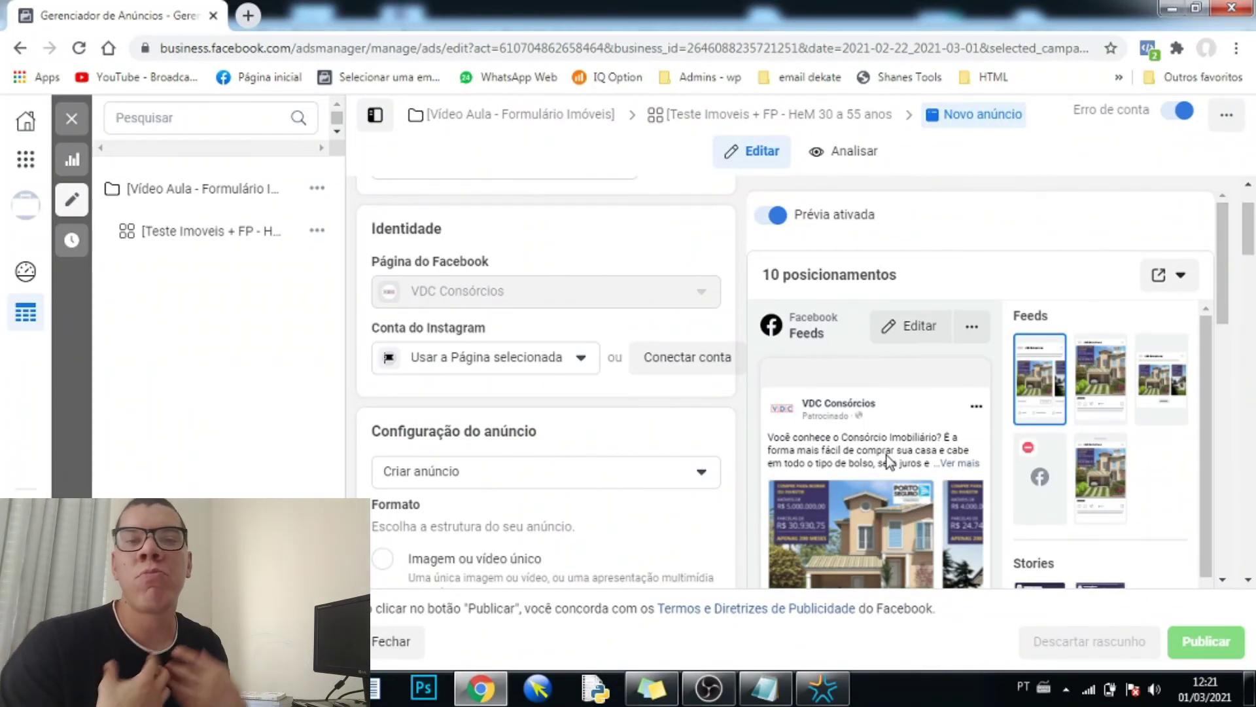